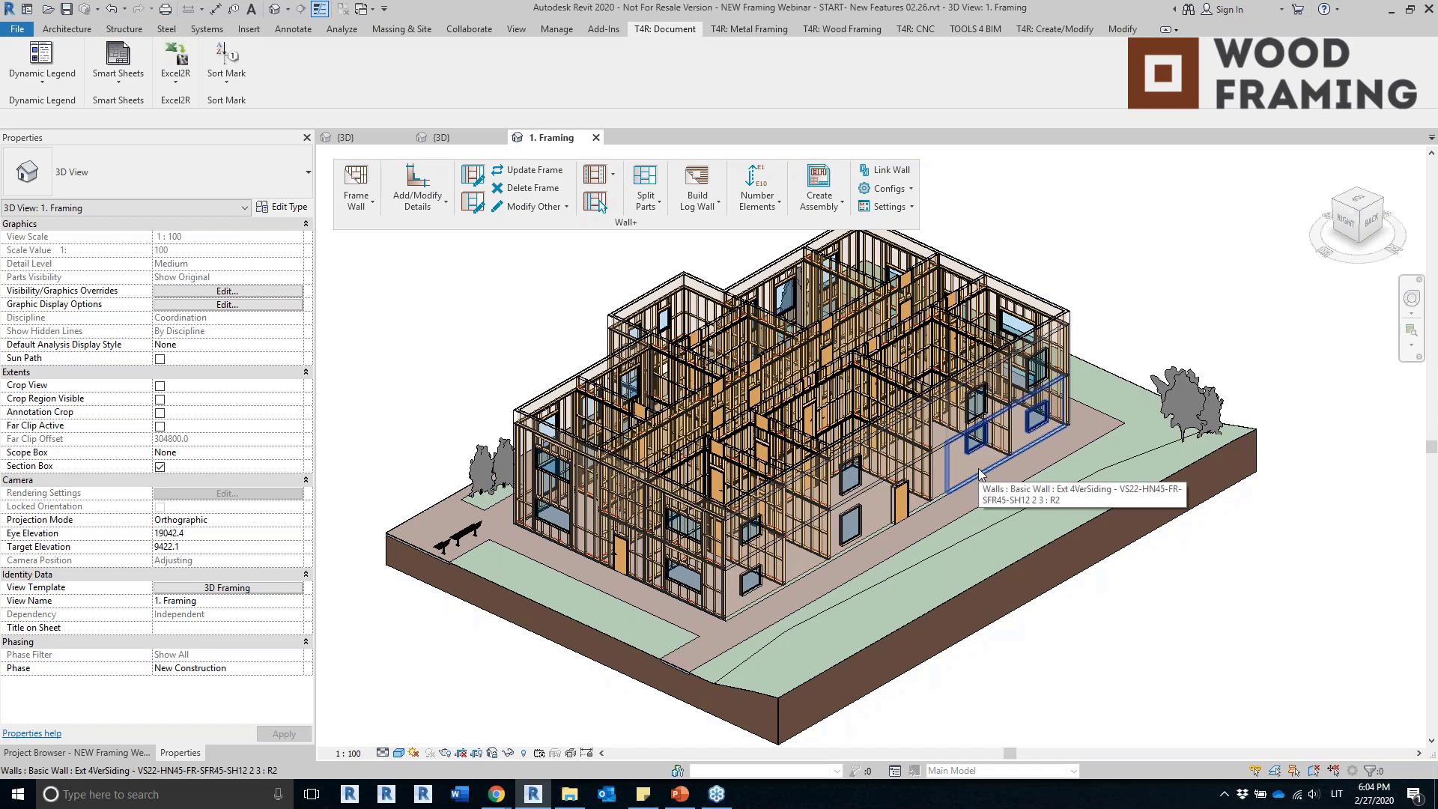
Inspect the wall types and properties of the two ground-floor exterior walls along the building's long side.
{"action": "left_click", "coordinate": [981, 470]}
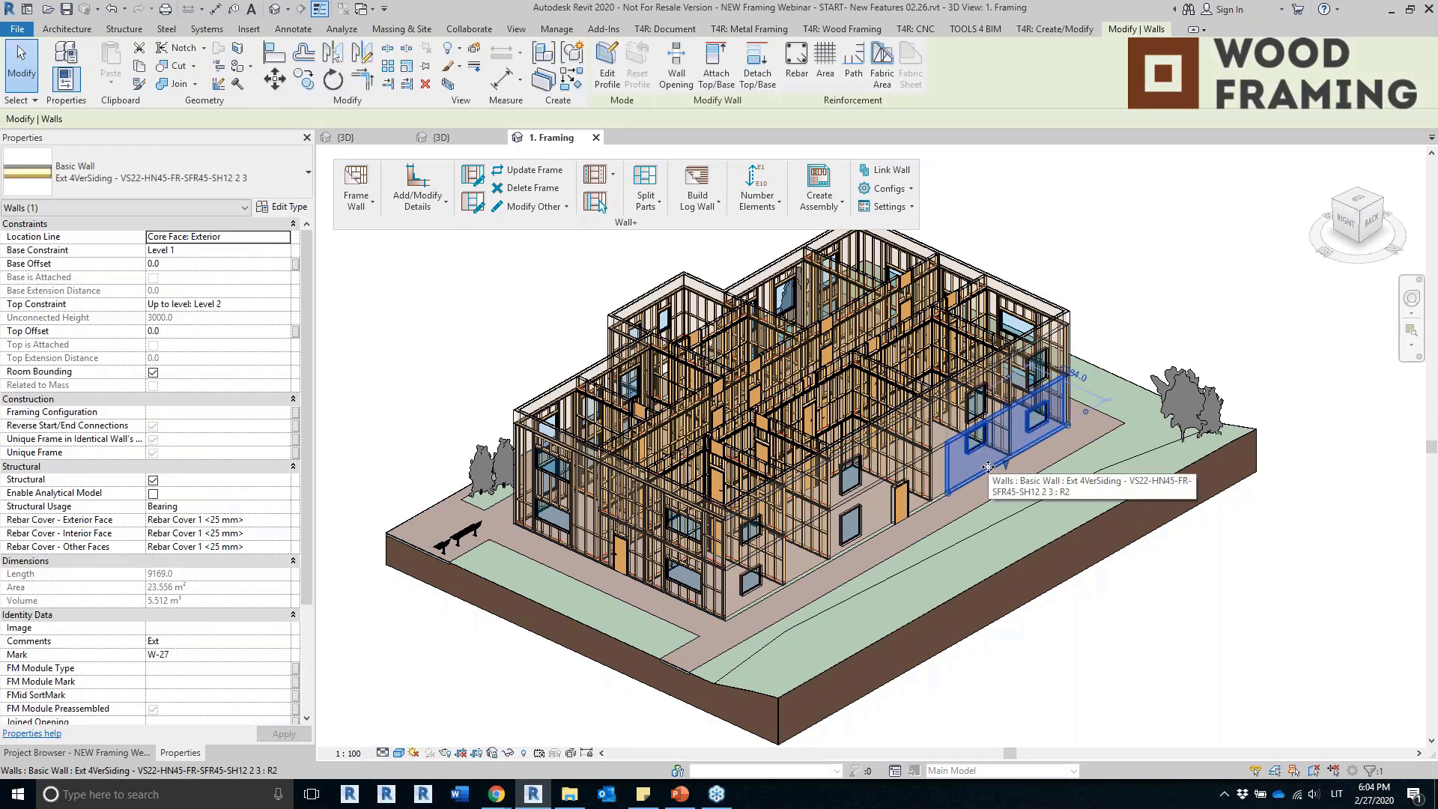
{"action": "scroll", "coordinate": [988, 466], "scroll_direction": "up", "scroll_amount": 2}
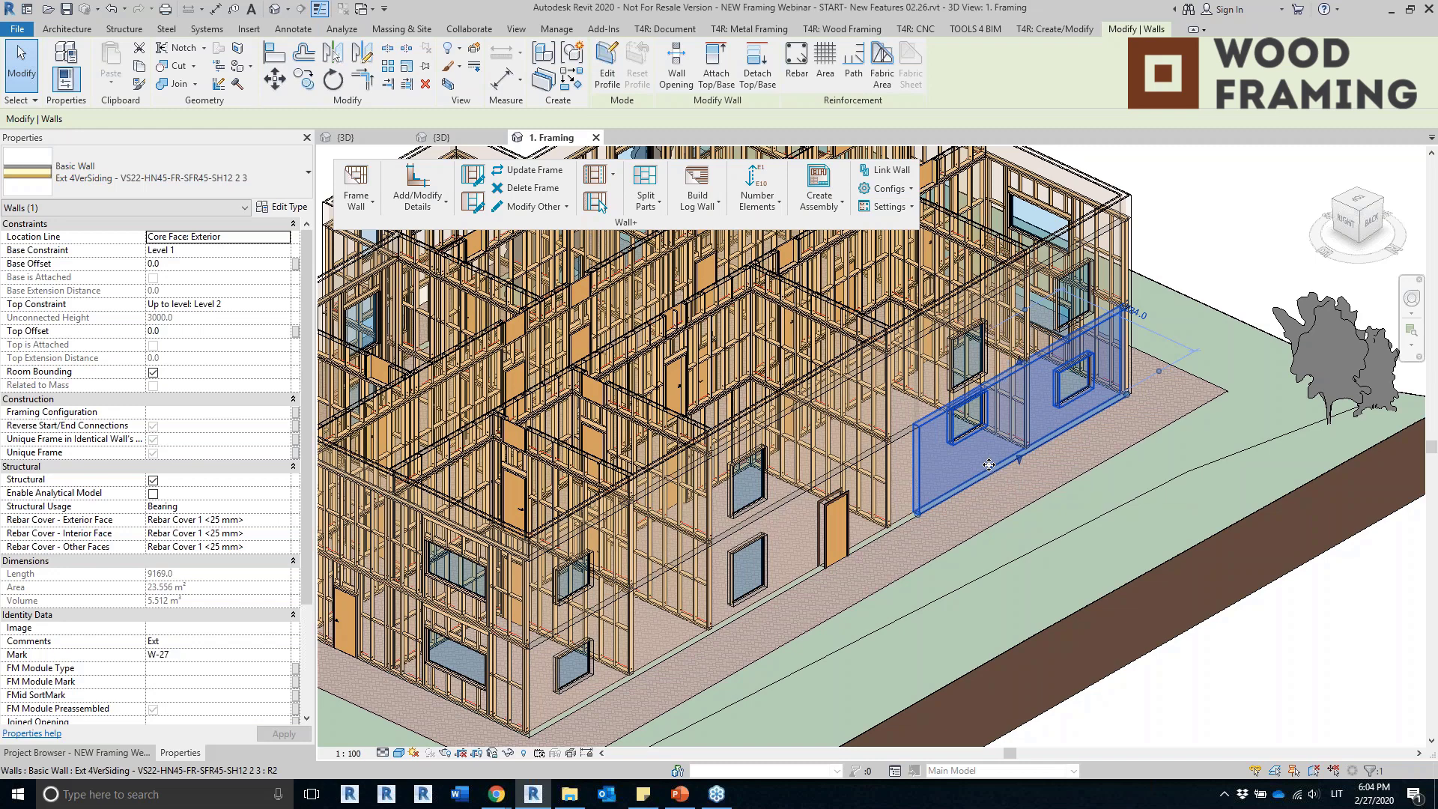
{"action": "left_click", "coordinate": [1265, 285]}
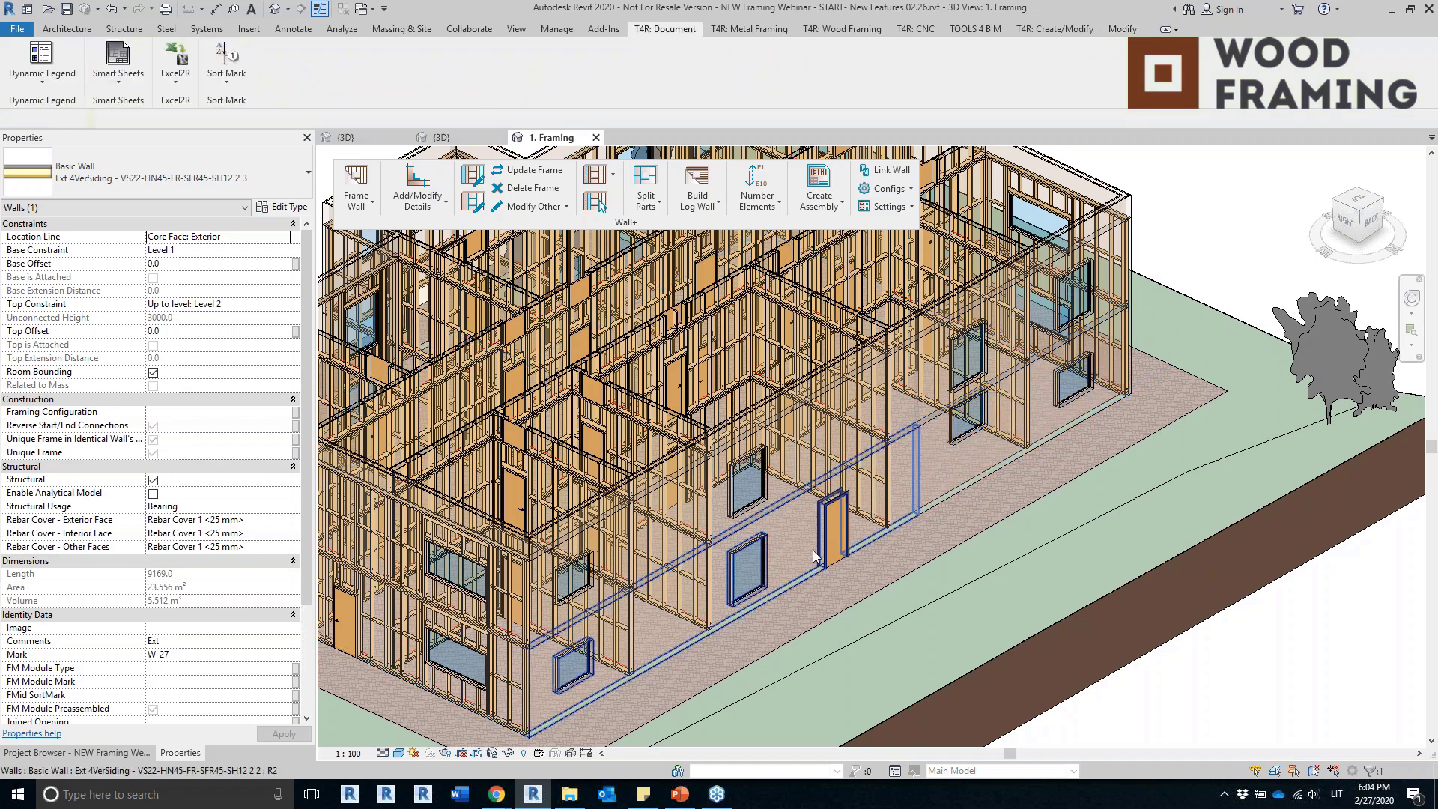
{"action": "left_click", "coordinate": [798, 504]}
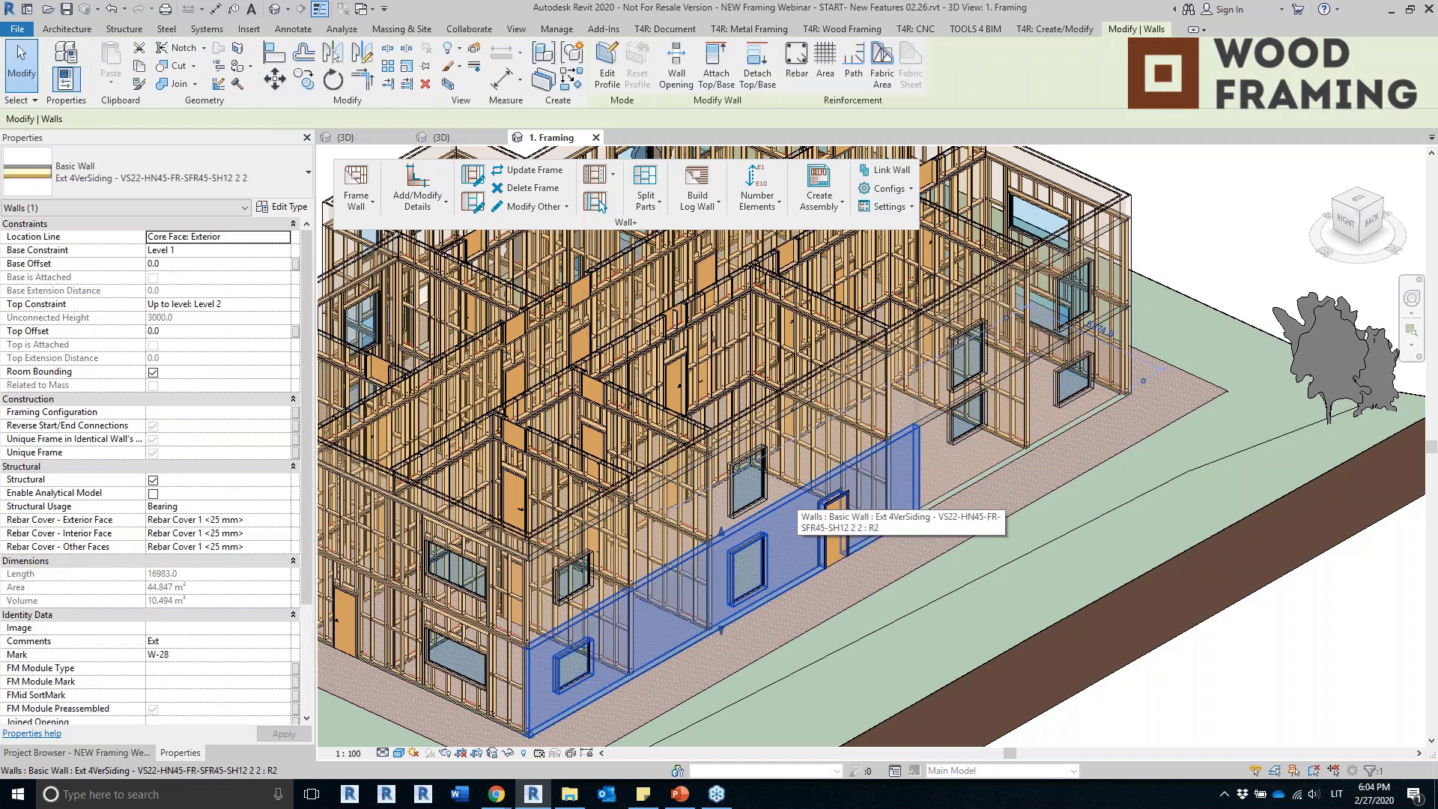
{"action": "mouse_move", "coordinate": [818, 544]}
{"action": "middle_mouse_down", "text": "shift"}
{"action": "mouse_move", "coordinate": [650, 556]}
{"action": "mouse_move", "coordinate": [668, 524]}
{"action": "mouse_move", "coordinate": [807, 552]}
{"action": "middle_mouse_up", "text": "shift"}
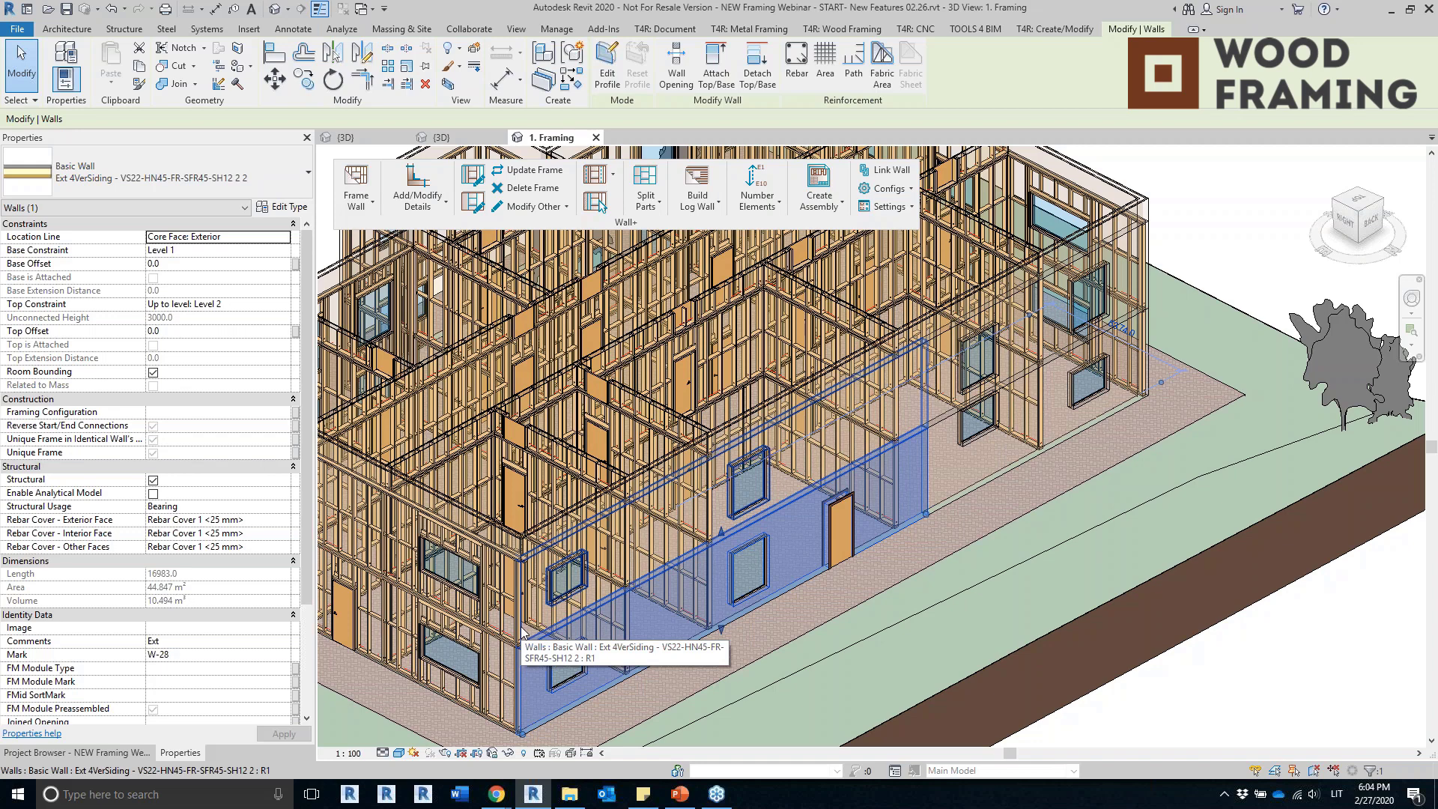
{"action": "key", "text": "Escape"}
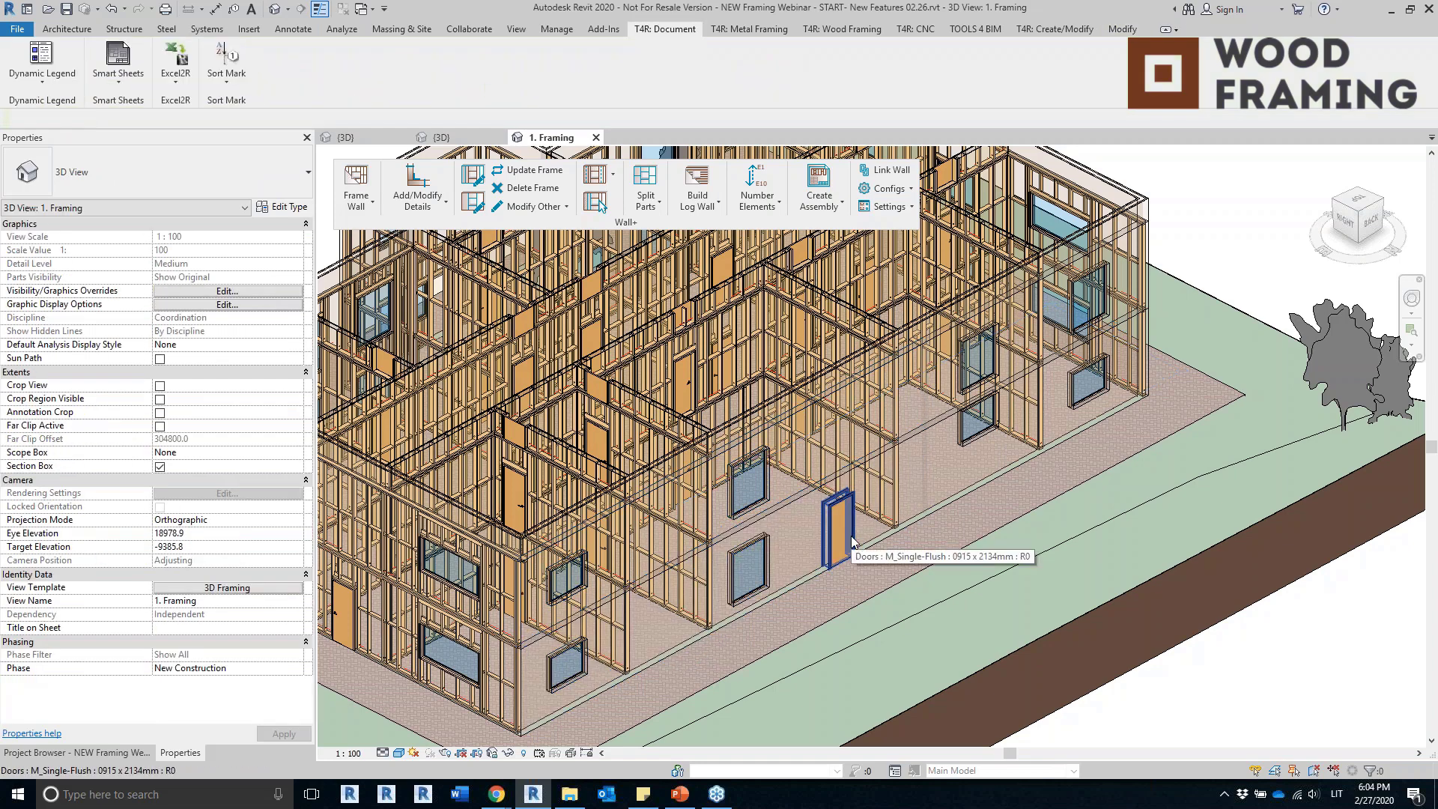
{"action": "left_click", "coordinate": [948, 485]}
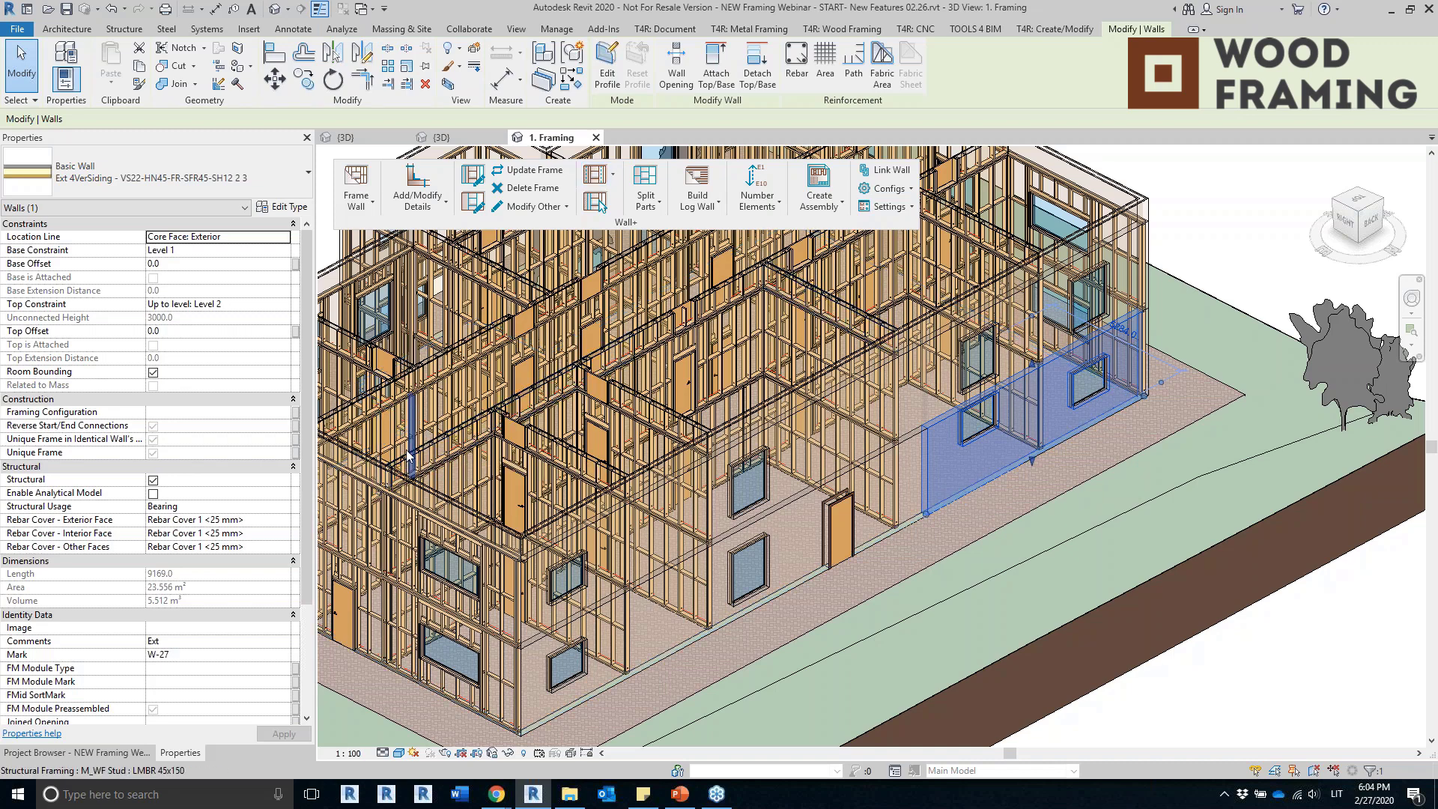
{"action": "scroll", "coordinate": [481, 617], "scroll_direction": "up", "scroll_amount": 2}
{"action": "scroll", "coordinate": [660, 584], "scroll_direction": "down", "scroll_amount": 3}
{"action": "scroll", "coordinate": [661, 584], "scroll_direction": "down", "scroll_amount": 3}
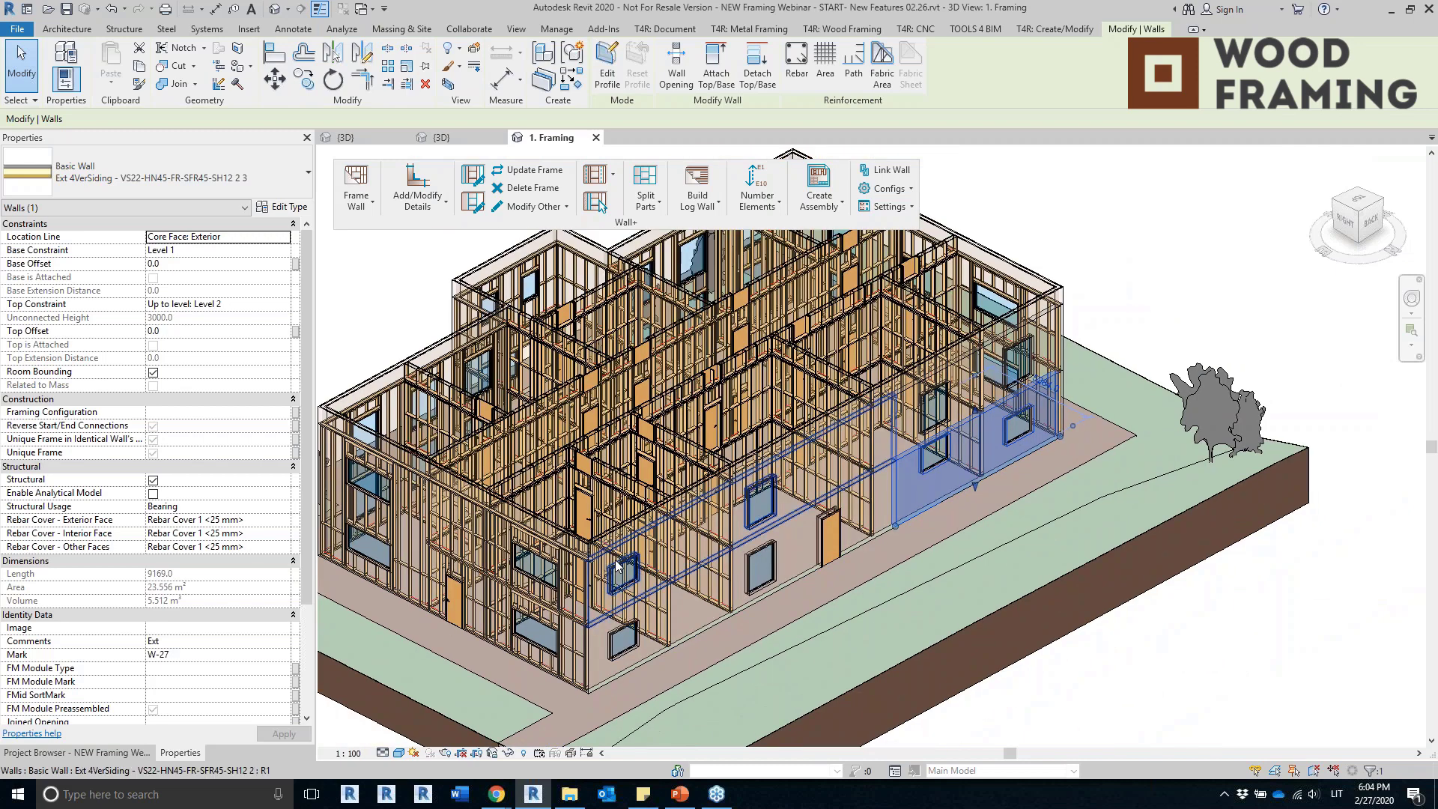
{"action": "left_click", "coordinate": [860, 257]}
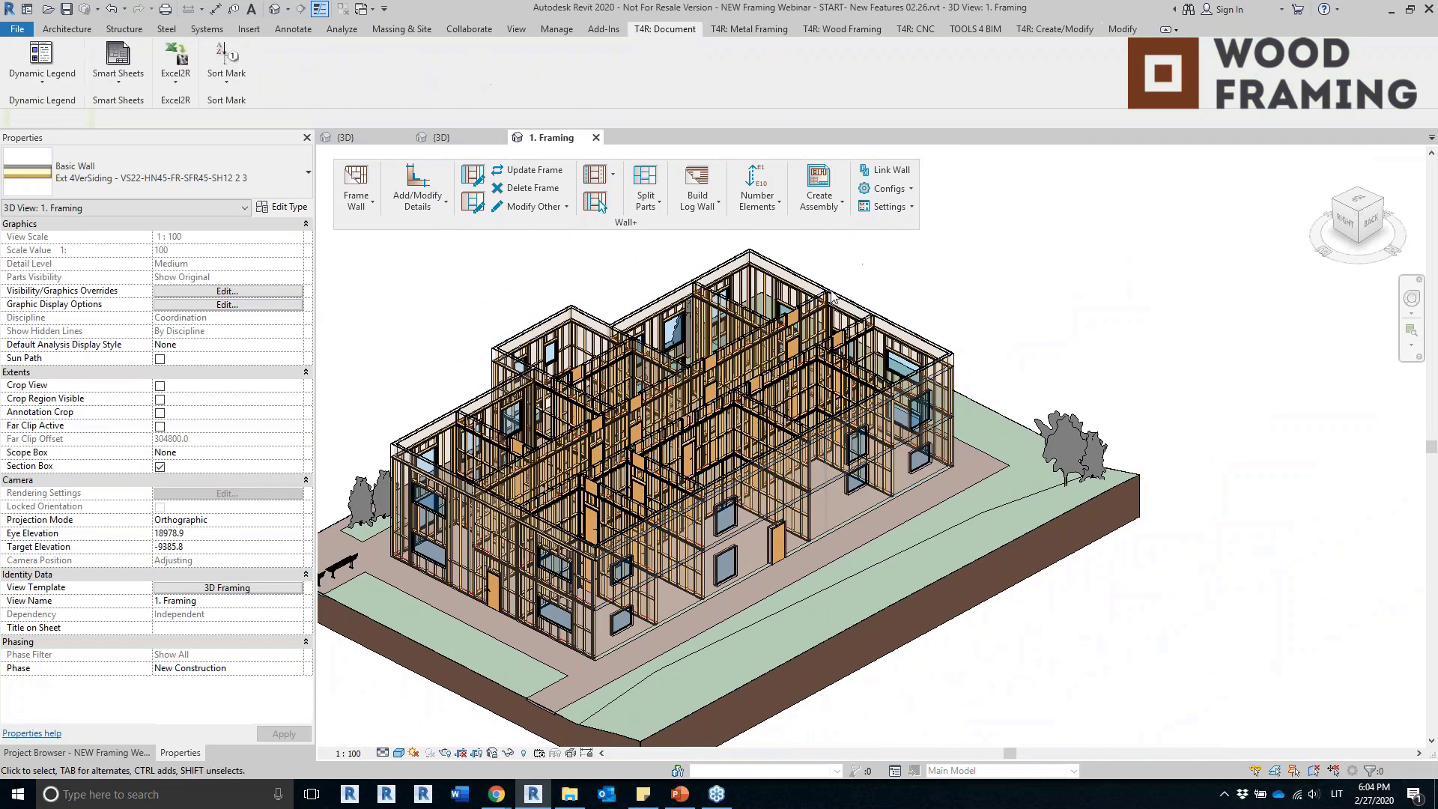
Open the default framing configuration for walls and look through the available configuration types.
{"action": "scroll", "coordinate": [670, 558], "scroll_direction": "up", "scroll_amount": 2}
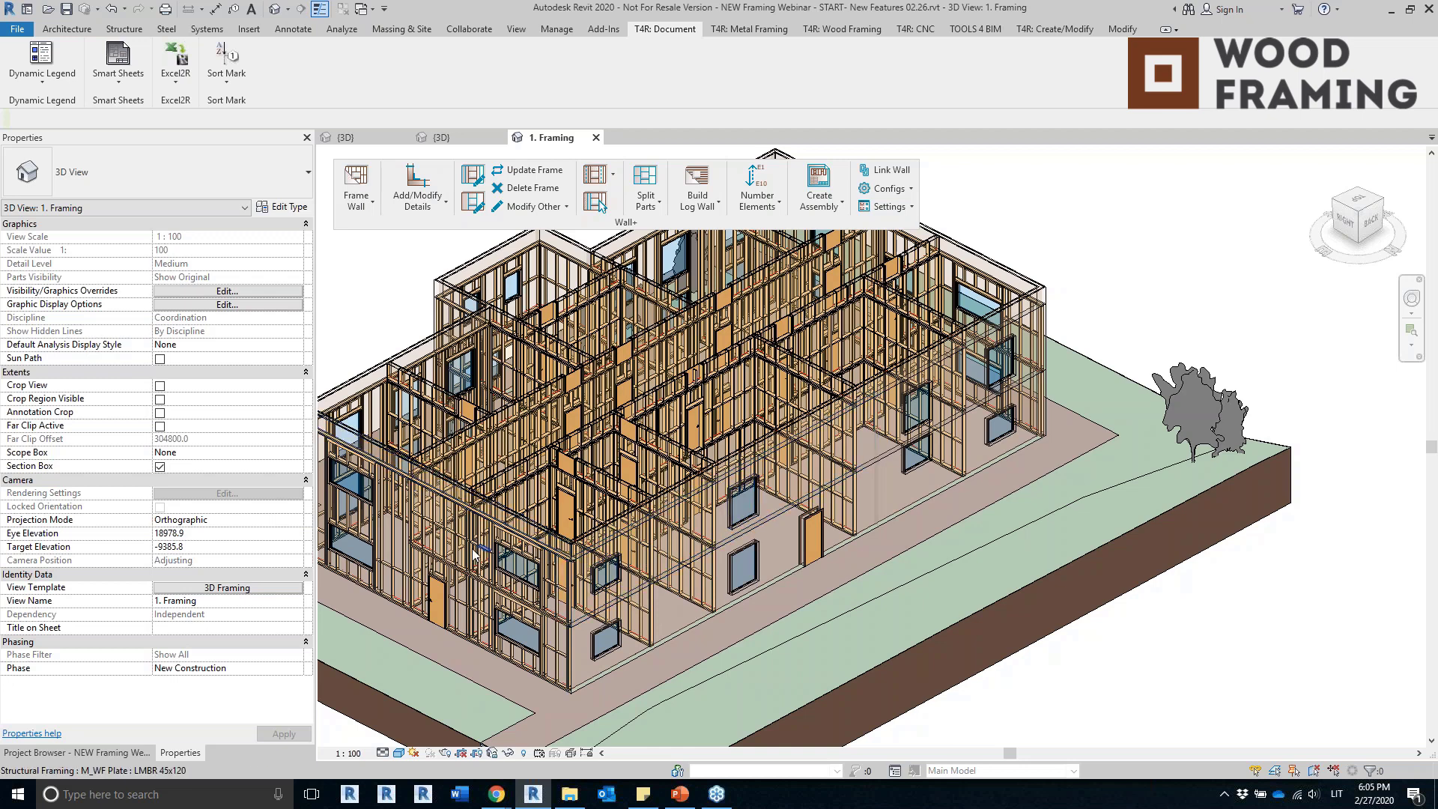
{"action": "scroll", "coordinate": [469, 550], "scroll_direction": "up", "scroll_amount": 1}
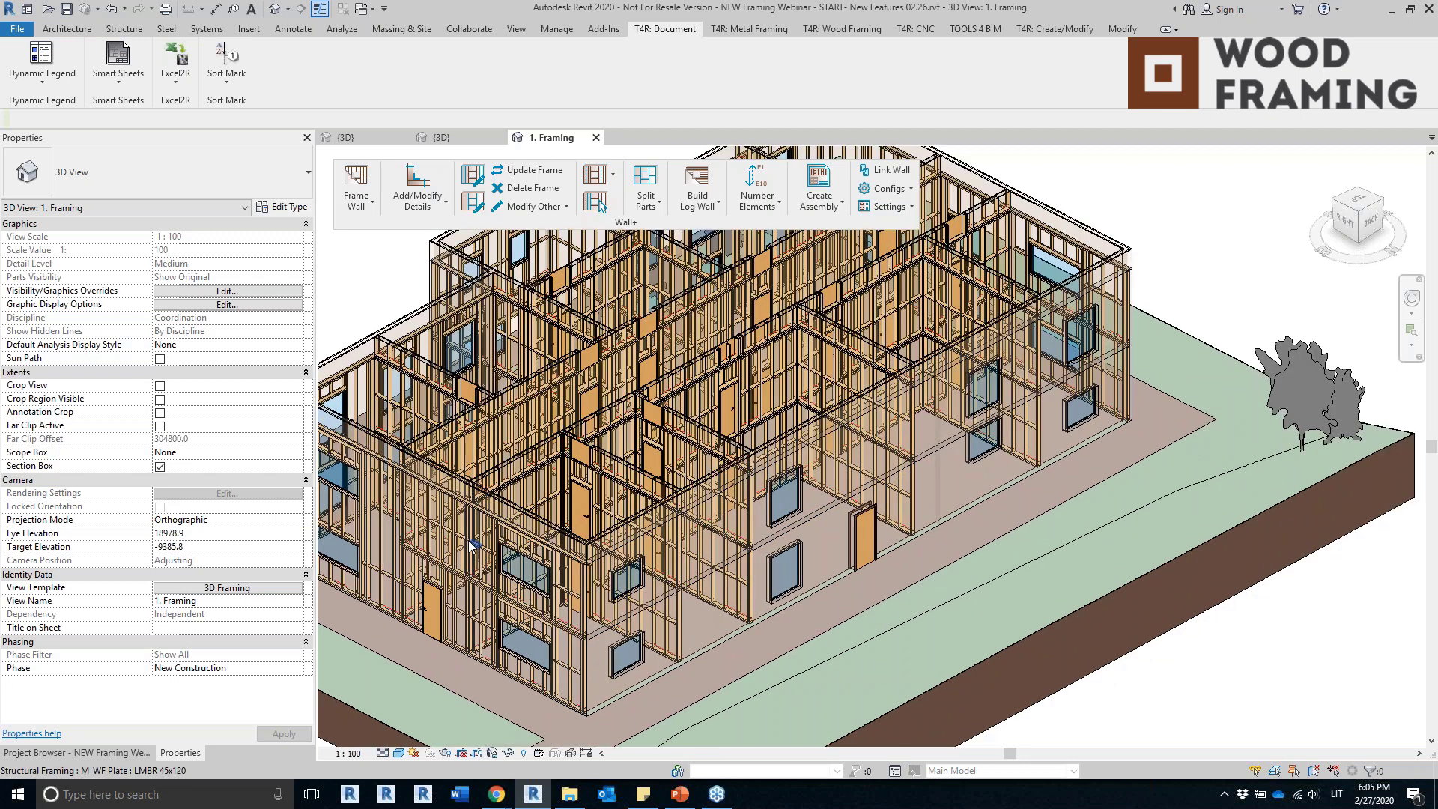
{"action": "middle_click_drag", "start_coordinate": [586, 523], "coordinate": [643, 519]}
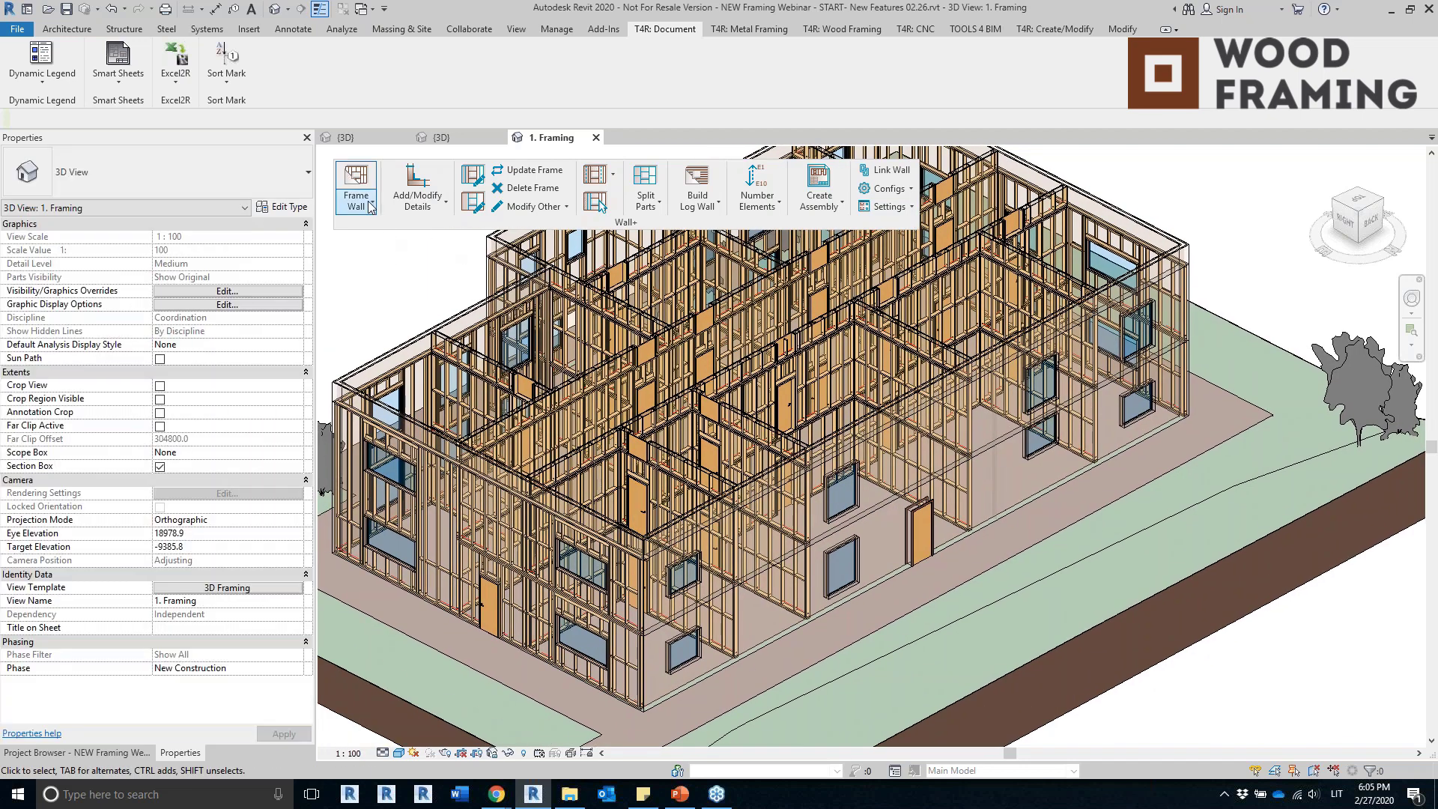
{"action": "left_click", "coordinate": [891, 207]}
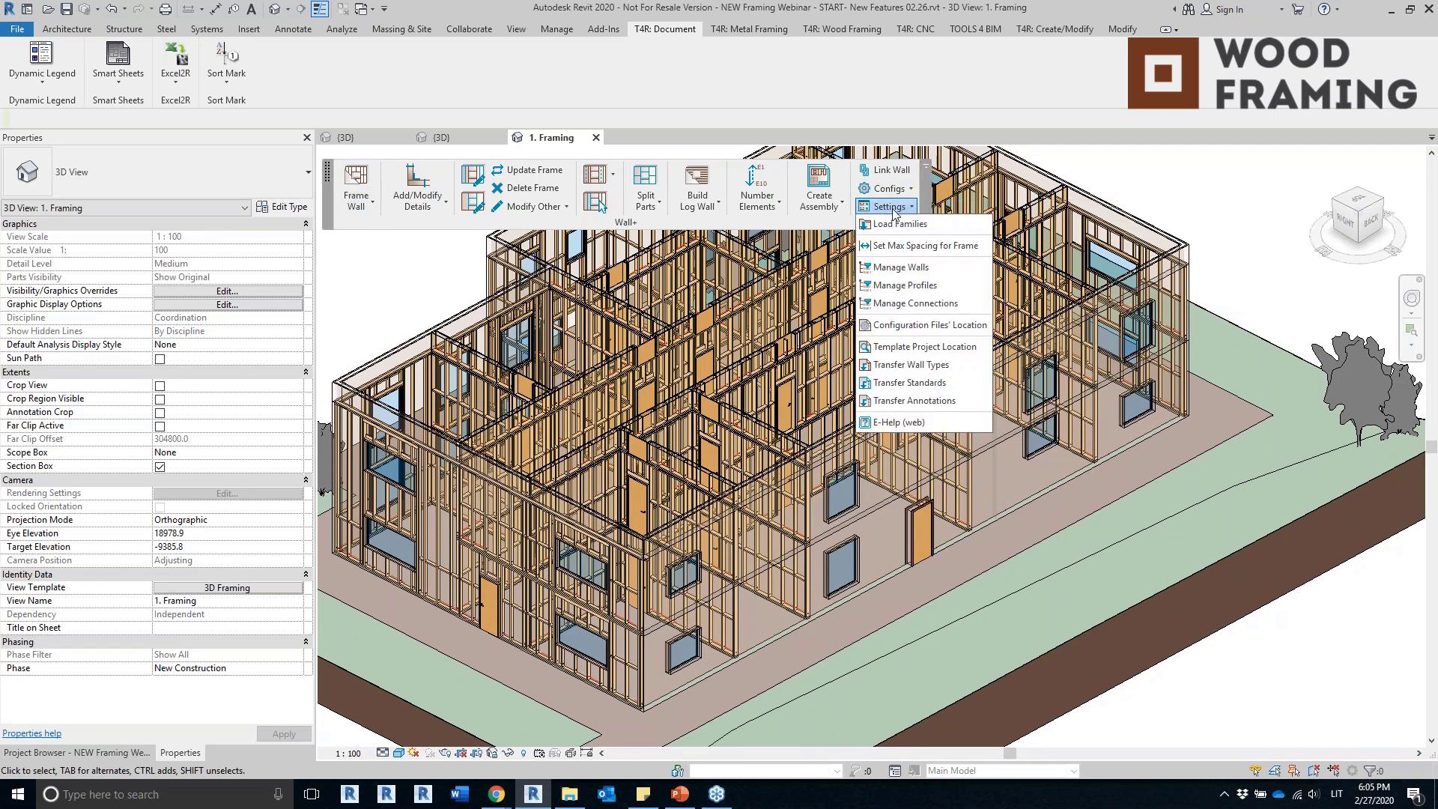
{"action": "left_click", "coordinate": [355, 204]}
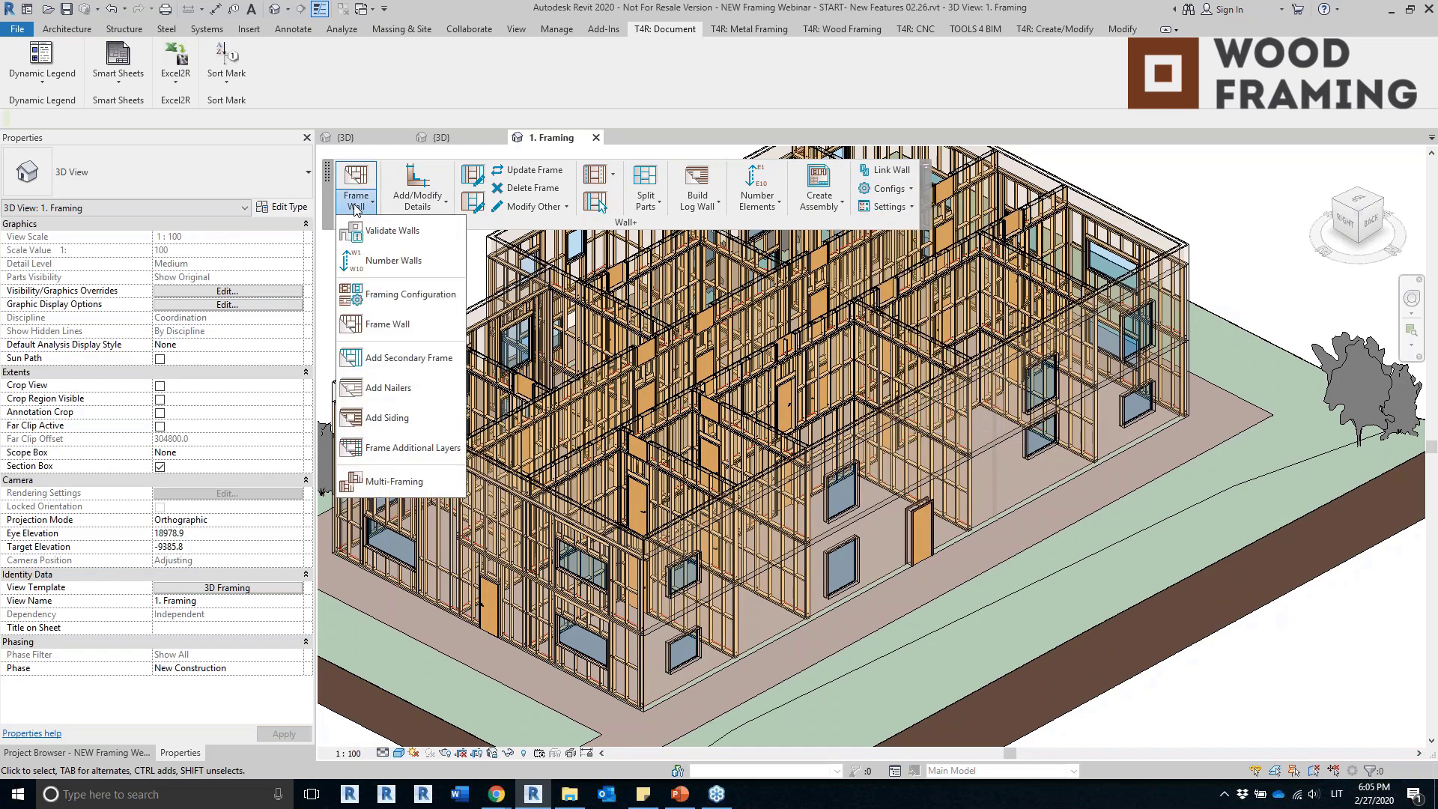
{"action": "left_click", "coordinate": [409, 298]}
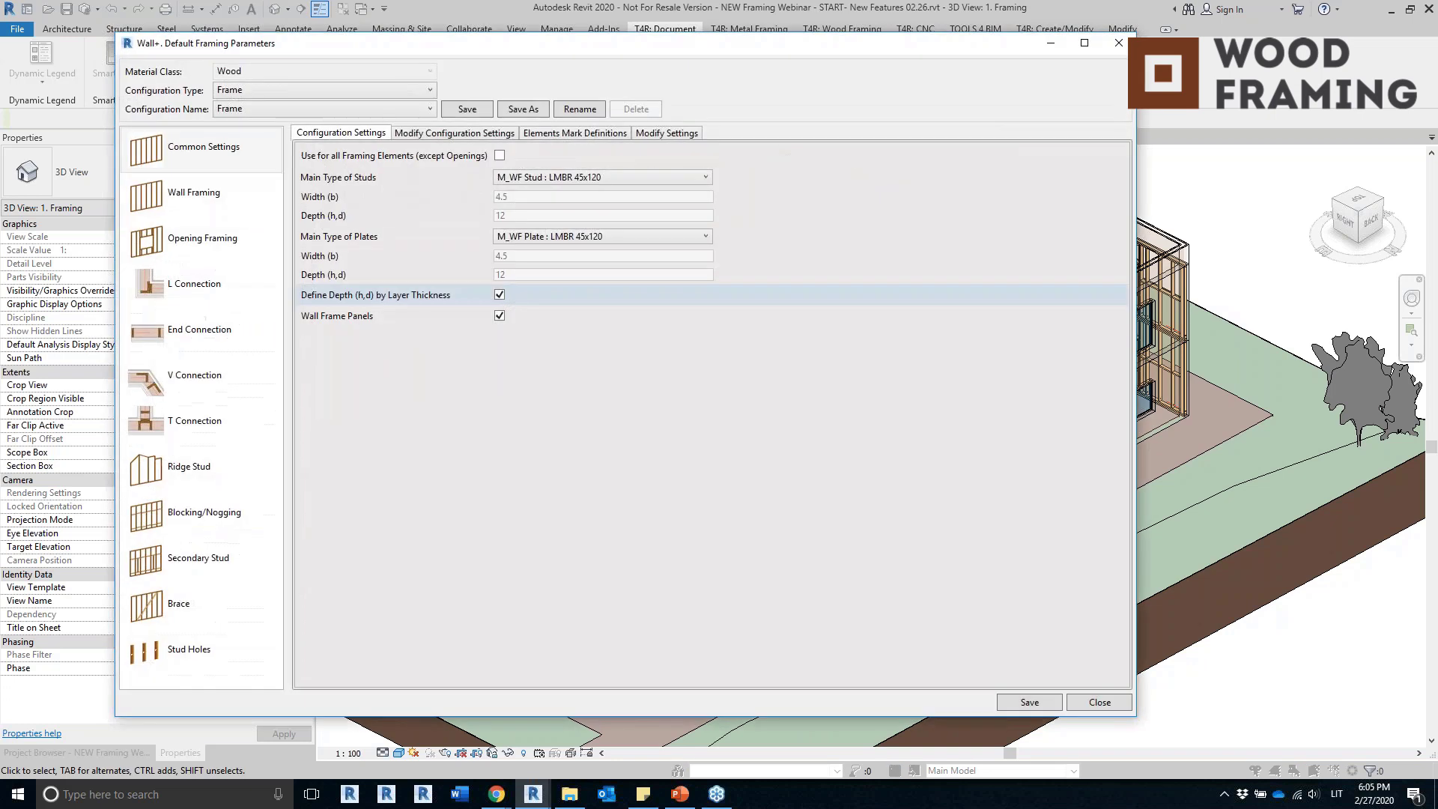
{"action": "left_click", "coordinate": [267, 91]}
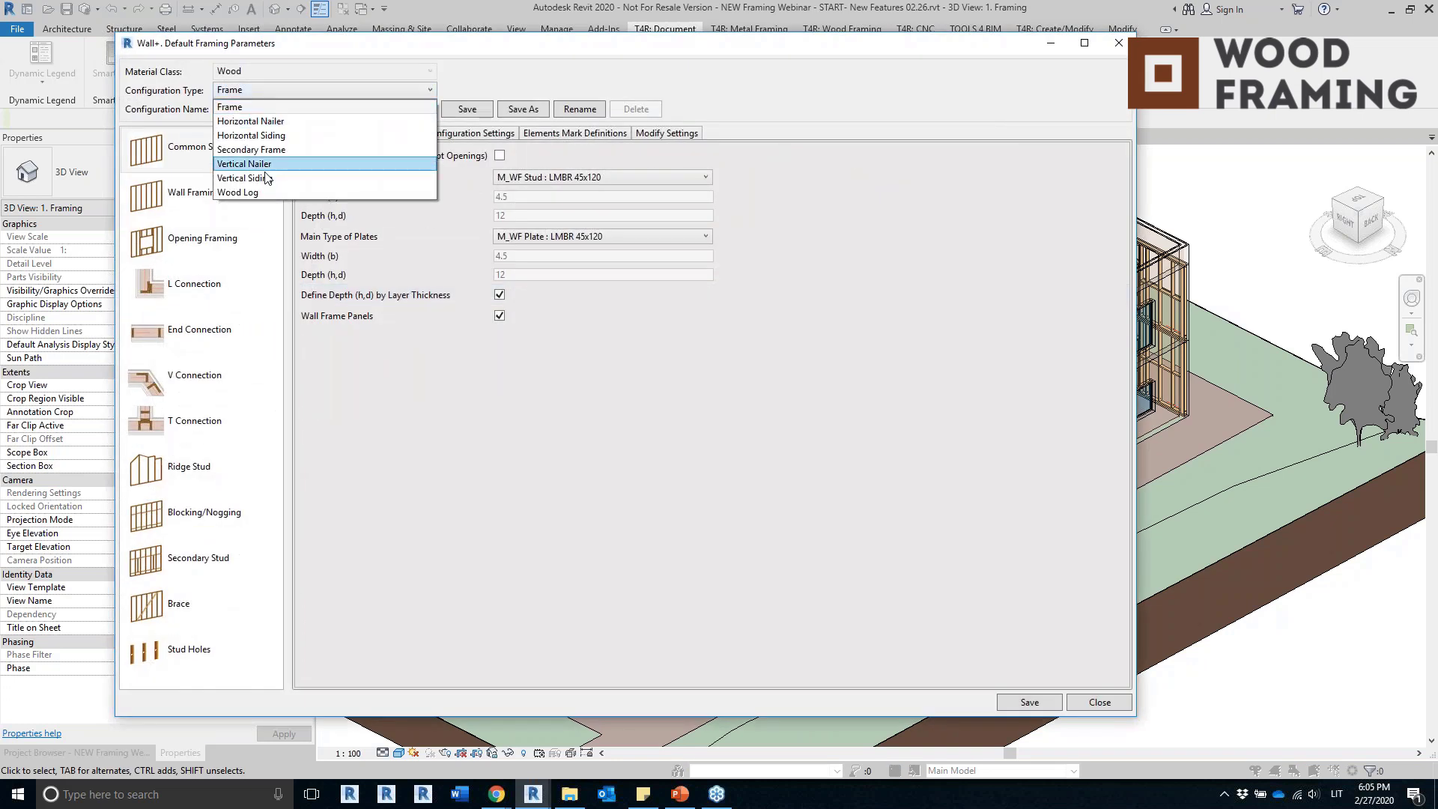
{"action": "left_click", "coordinate": [263, 88]}
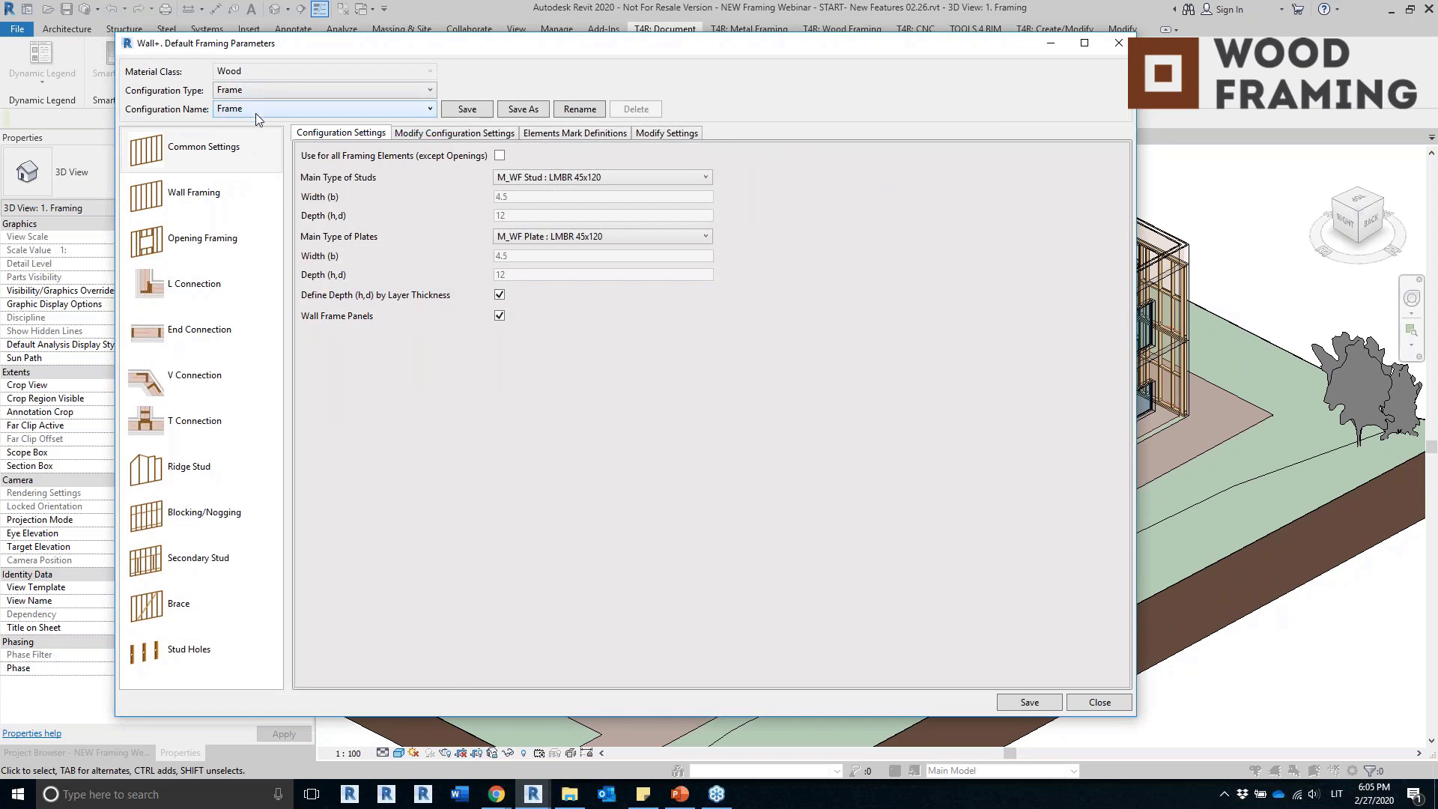
Review the wall framing settings for studs, top plate and bottom plate, and the opening framing settings.
{"action": "left_click", "coordinate": [216, 195]}
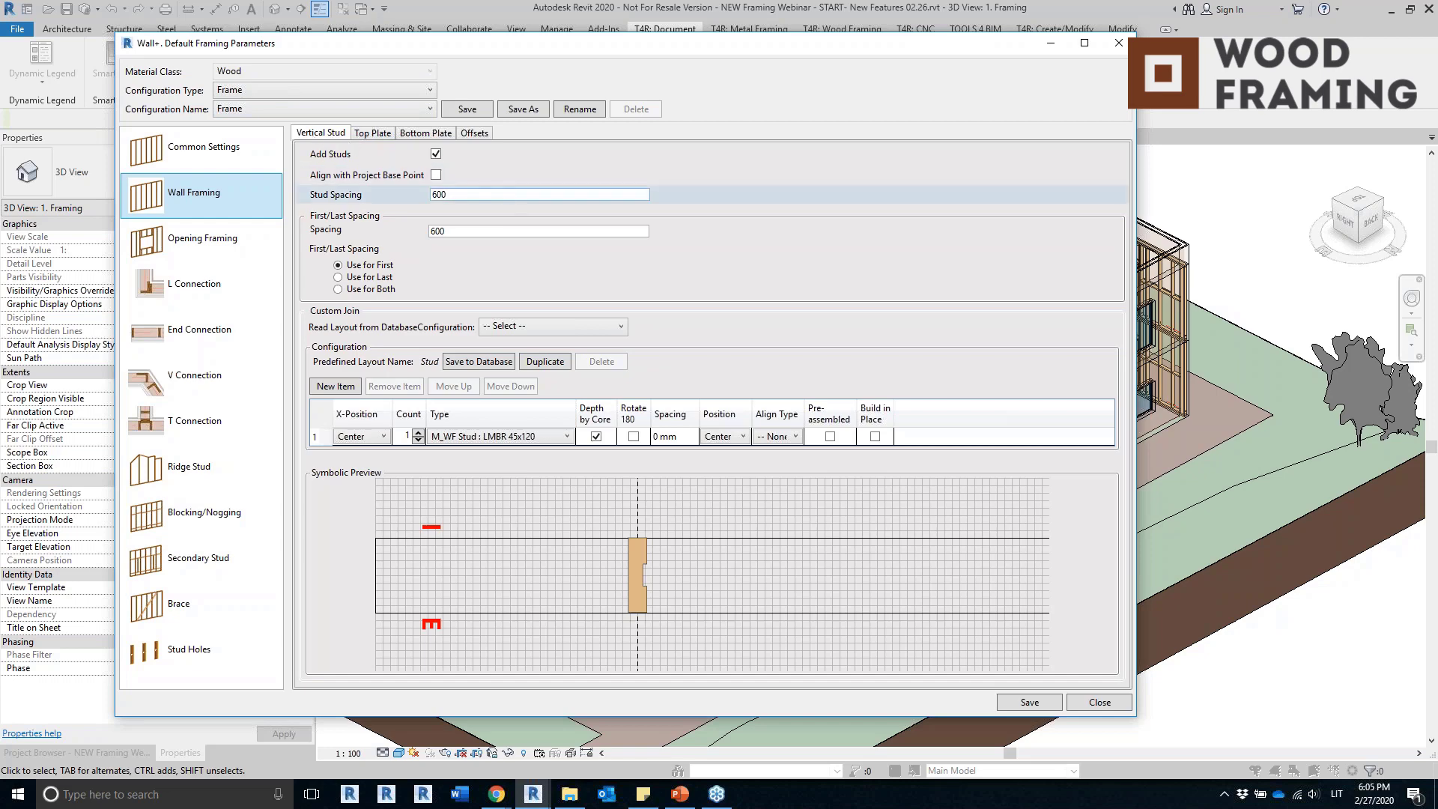
{"action": "left_click_drag", "start_coordinate": [449, 195], "coordinate": [392, 175]}
{"action": "left_click", "coordinate": [378, 134]}
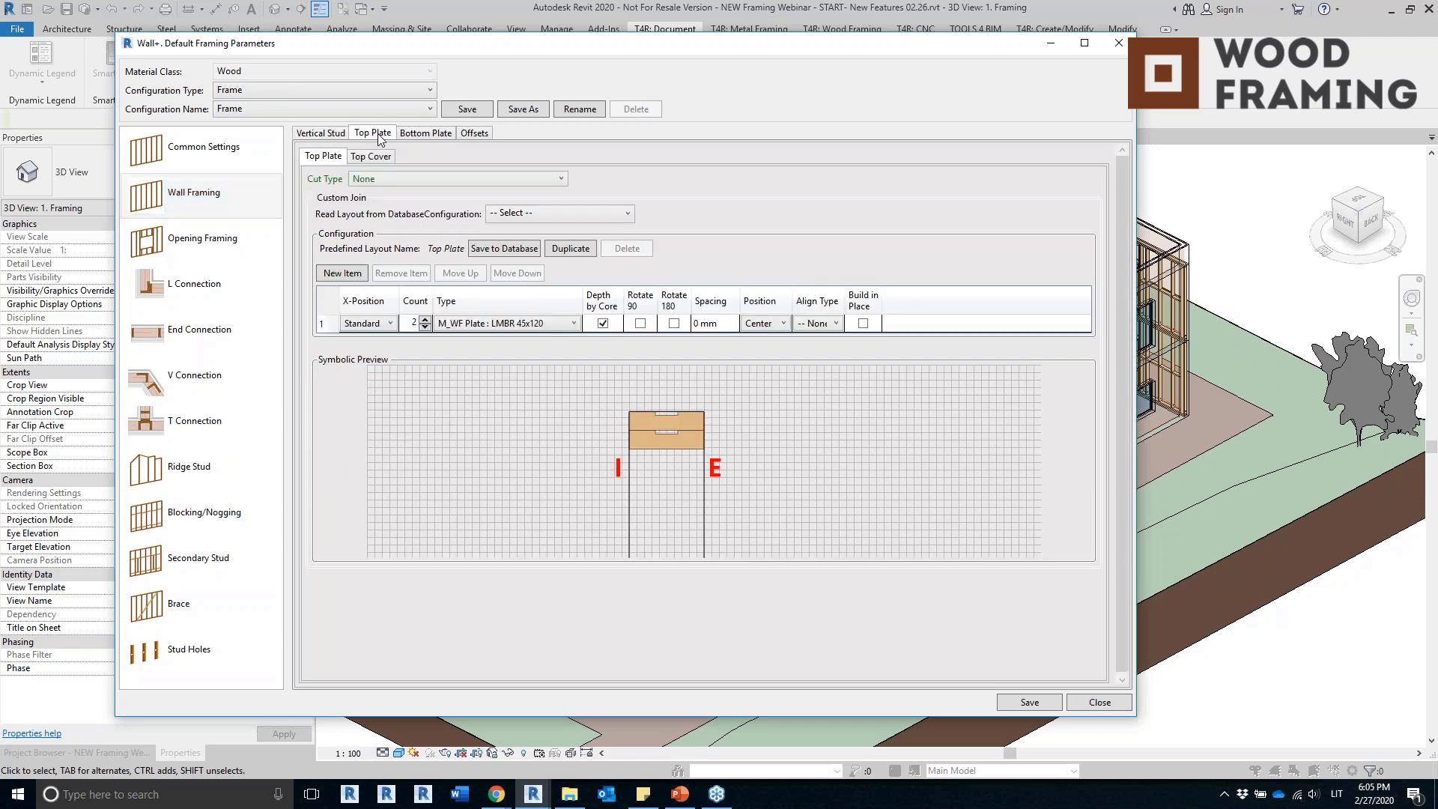
{"action": "left_click", "coordinate": [423, 135]}
{"action": "left_click", "coordinate": [250, 240]}
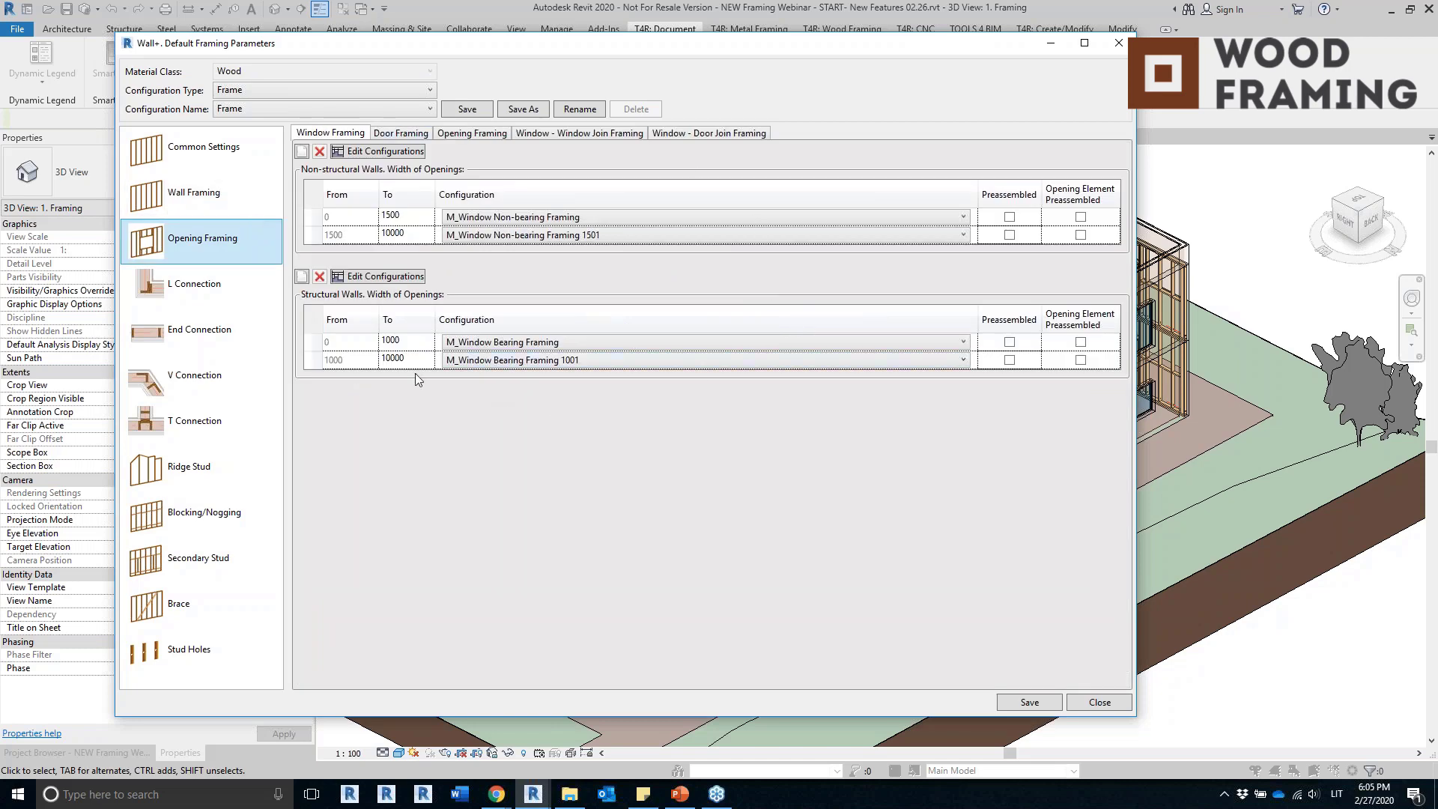
Enlarge the framing parameters dialog and review the L Connection and T Connection settings.
{"action": "left_click", "coordinate": [227, 290]}
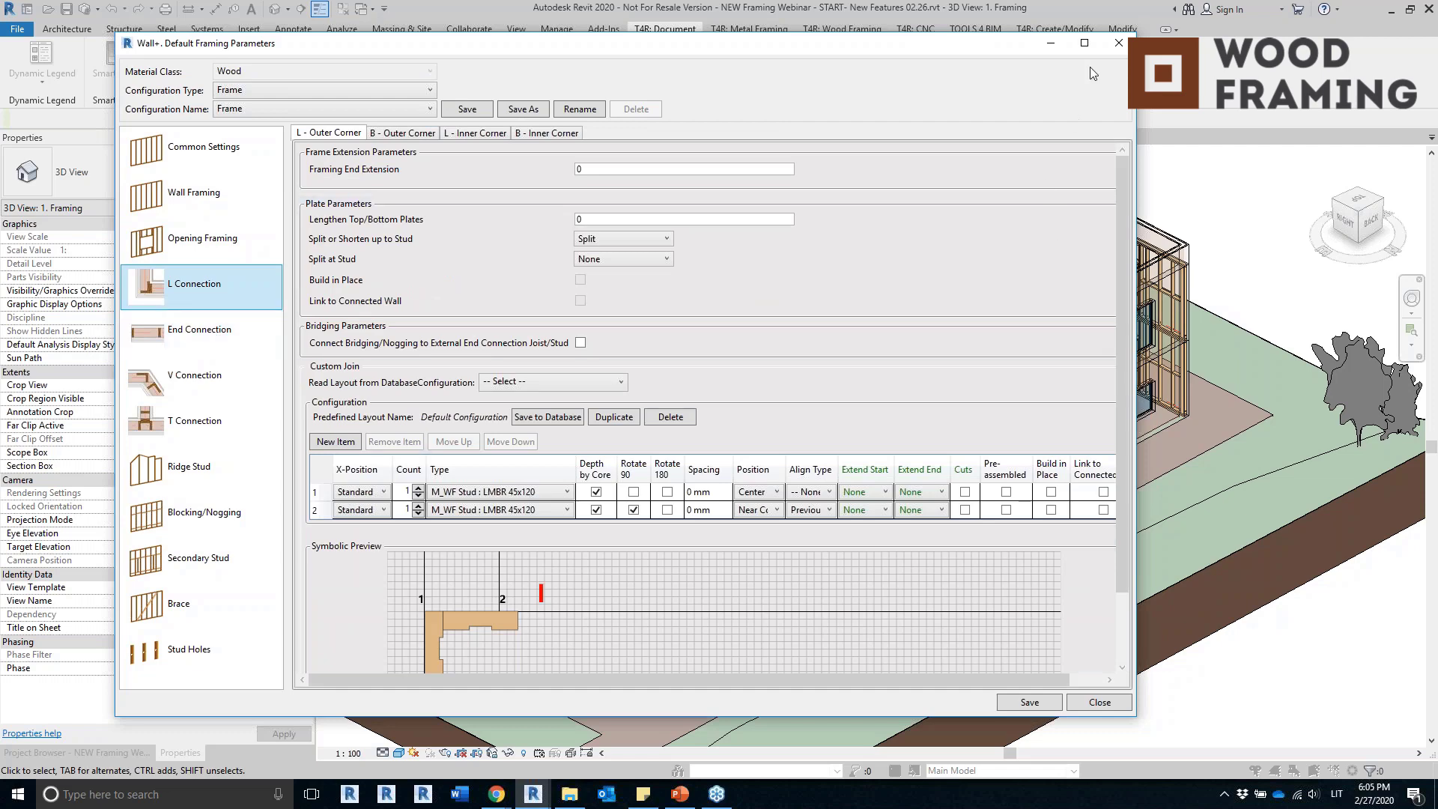
{"action": "left_click", "coordinate": [1083, 42]}
{"action": "left_click", "coordinate": [91, 304]}
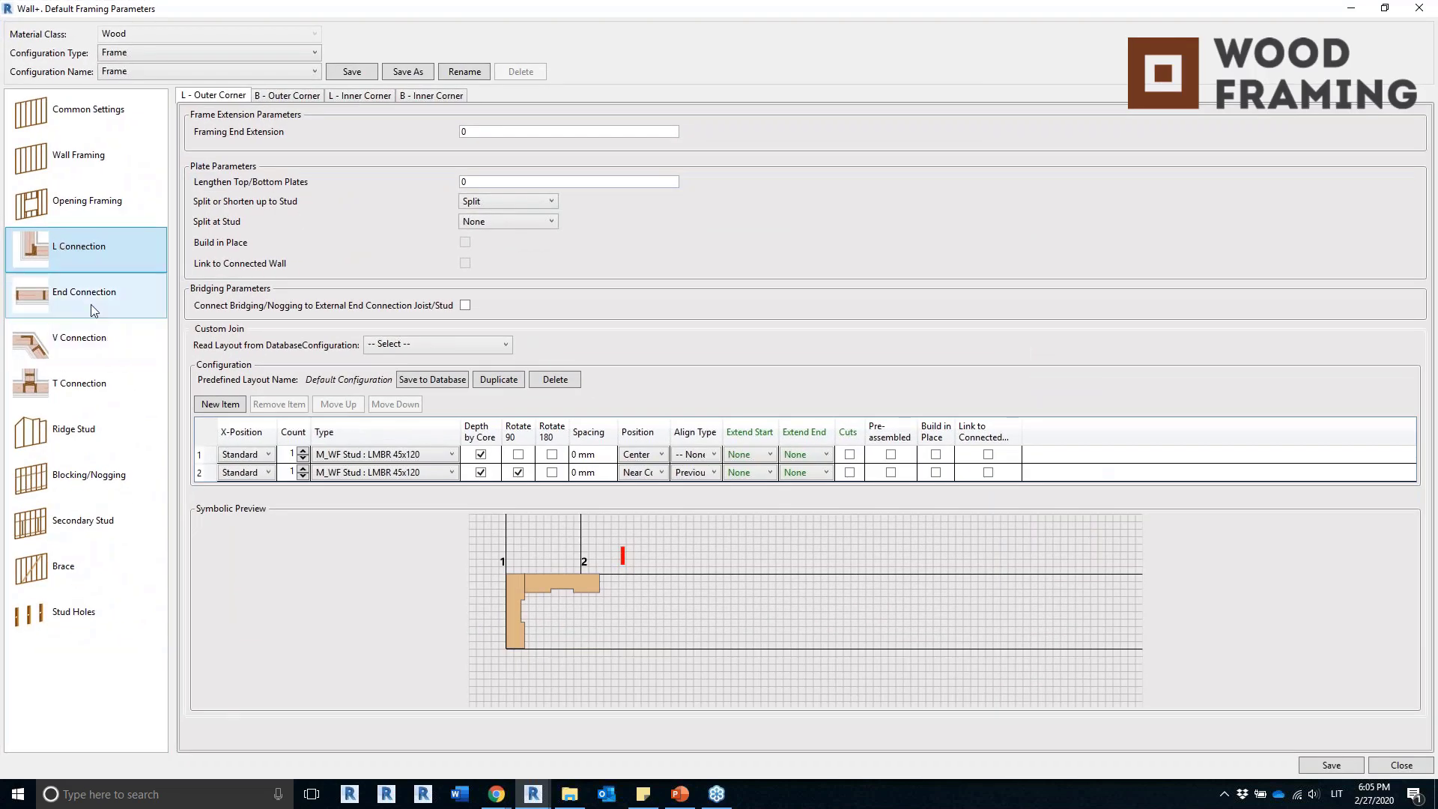
{"action": "left_click", "coordinate": [94, 389]}
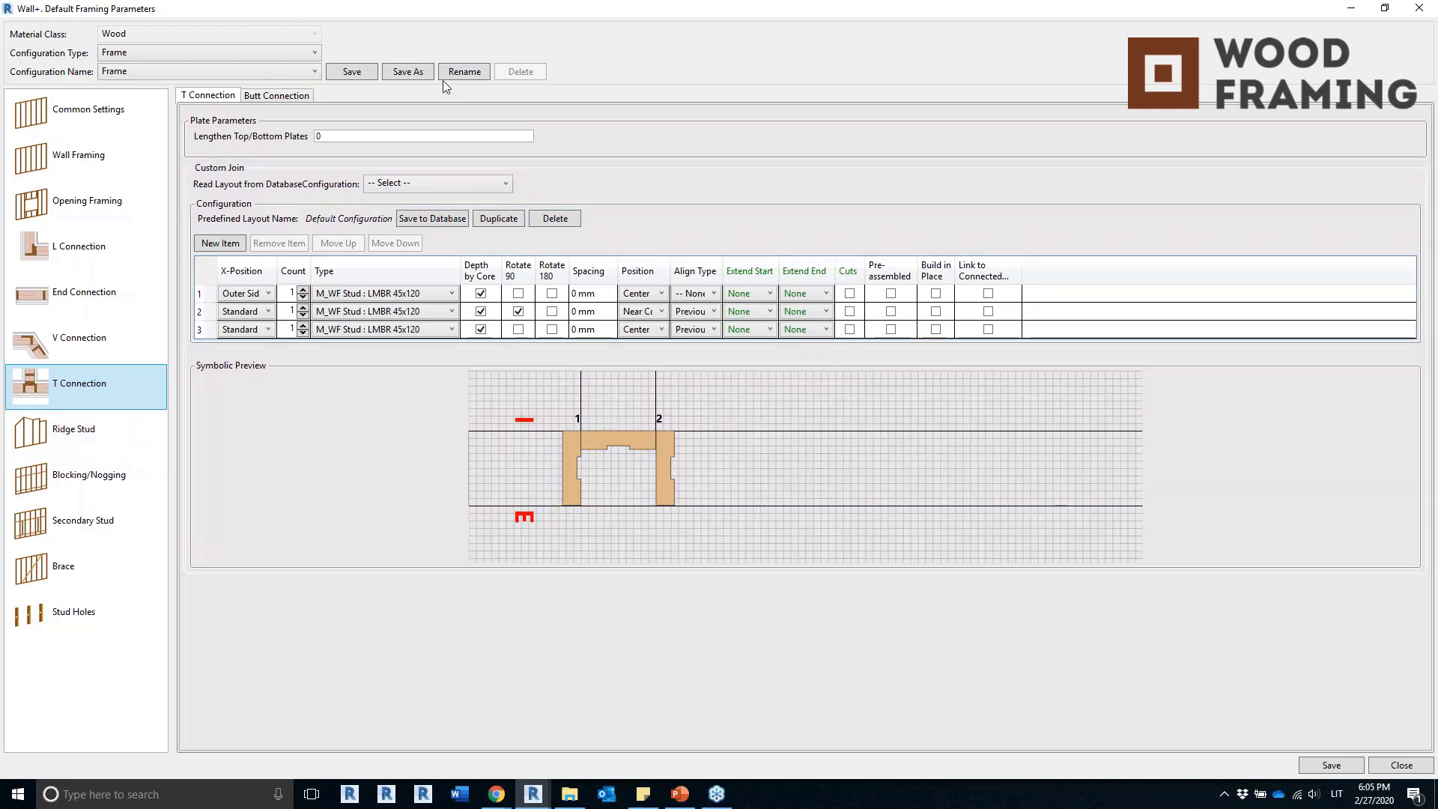
Look at the option for saving the Frame configuration under another name, and close the framing parameters without saving.
{"action": "left_click", "coordinate": [408, 72]}
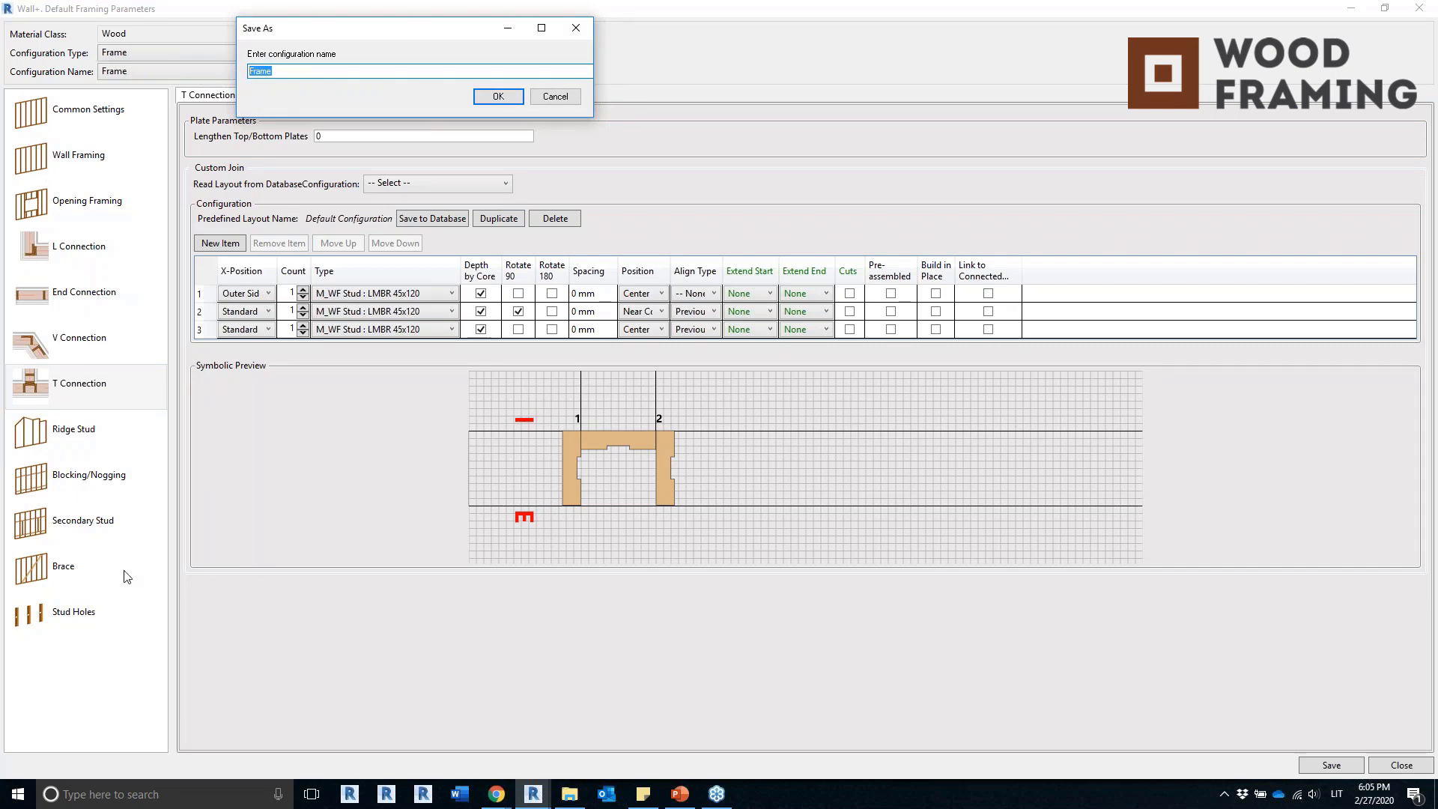
{"action": "left_click", "coordinate": [570, 95]}
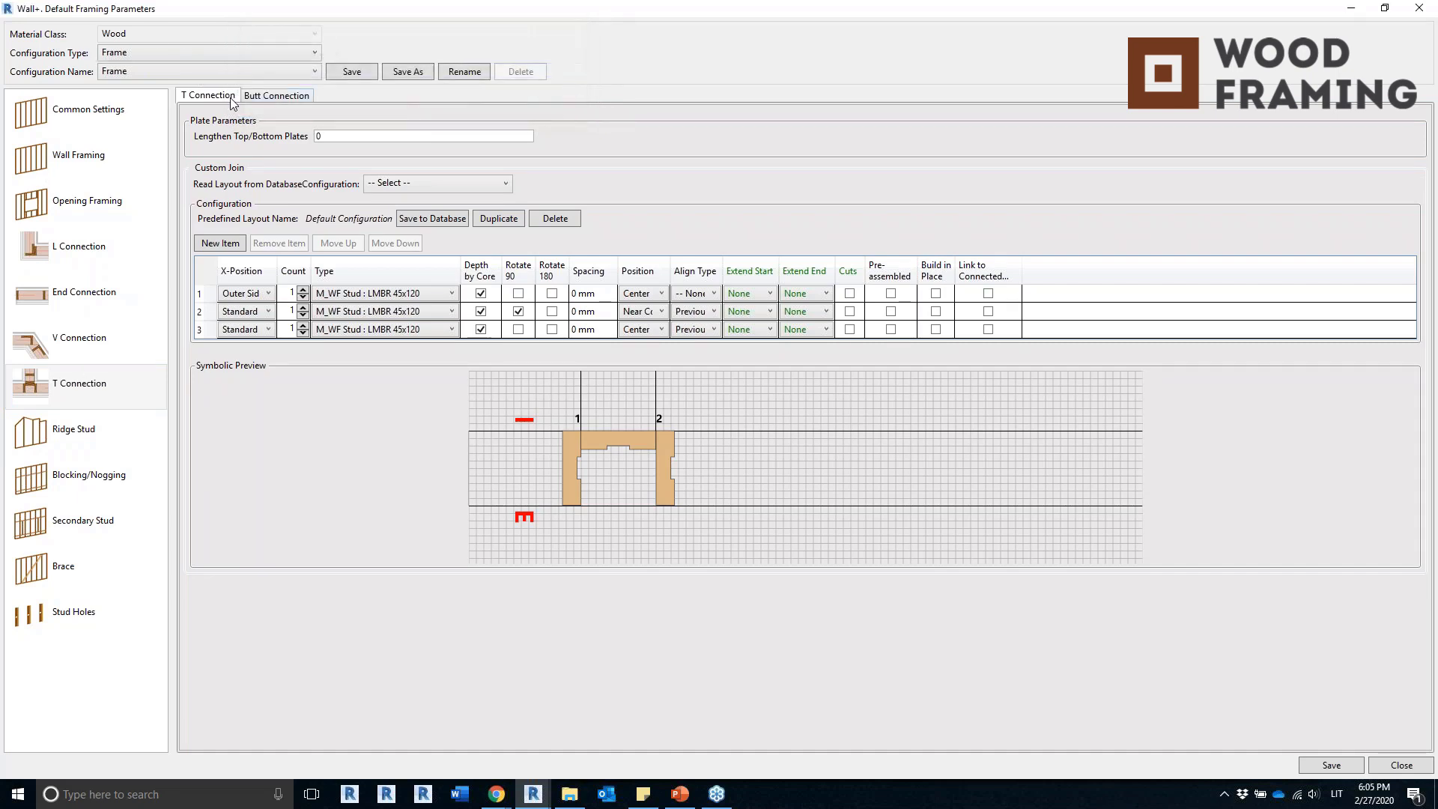
{"action": "left_click", "coordinate": [1418, 8]}
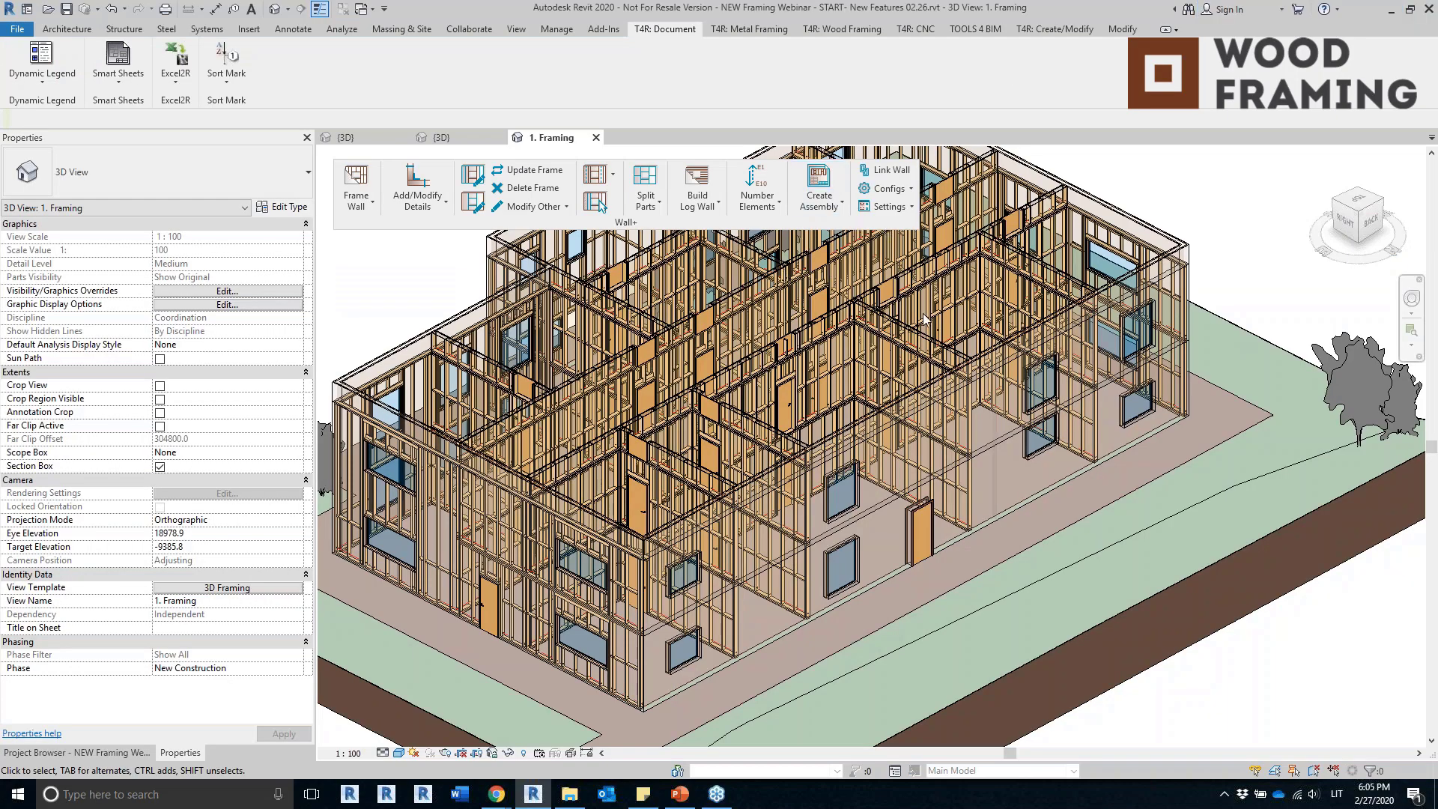
Open Link Wall for the short ground-floor exterior wall with two windows, and close it without changes.
{"action": "left_click", "coordinate": [1049, 494]}
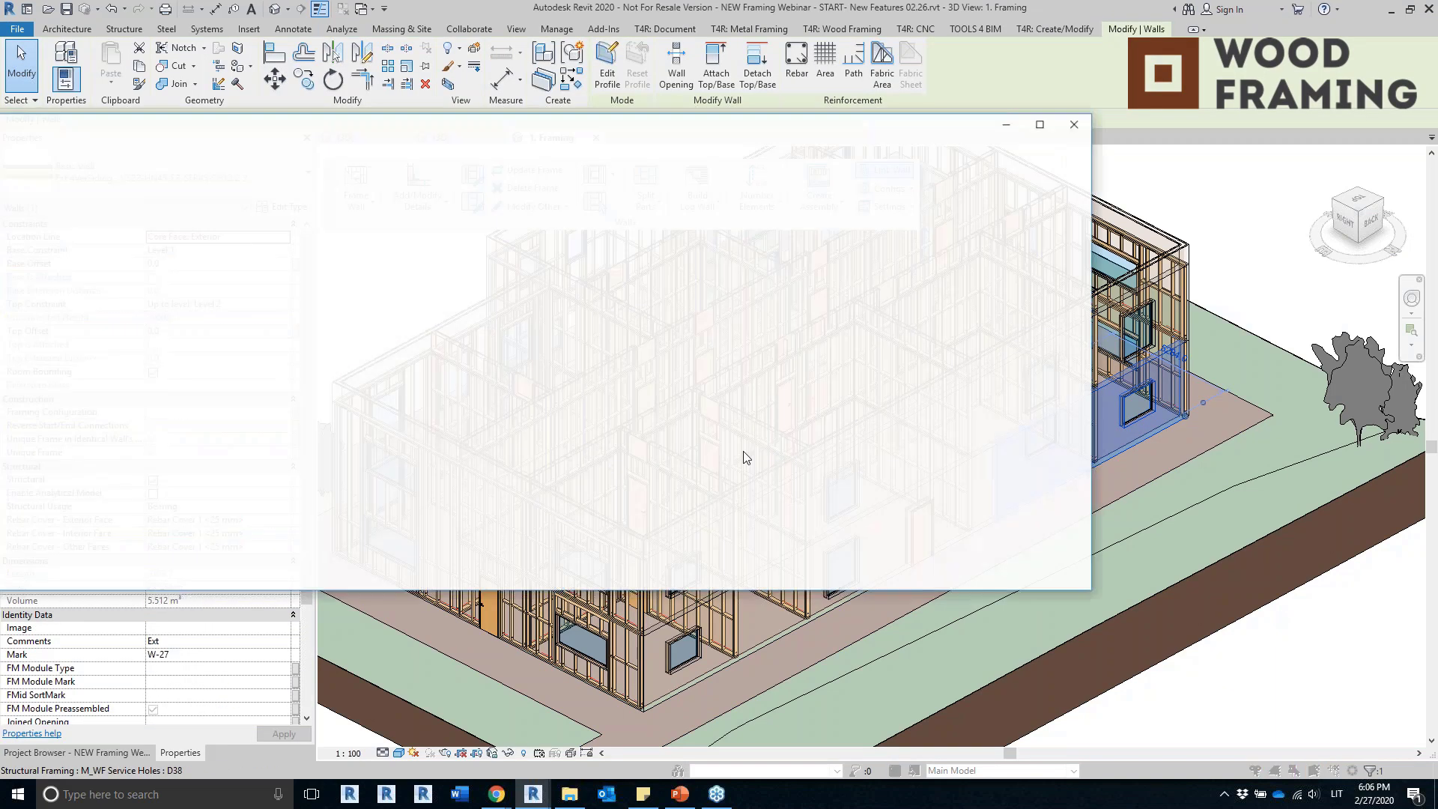
{"action": "left_click", "coordinate": [1077, 124]}
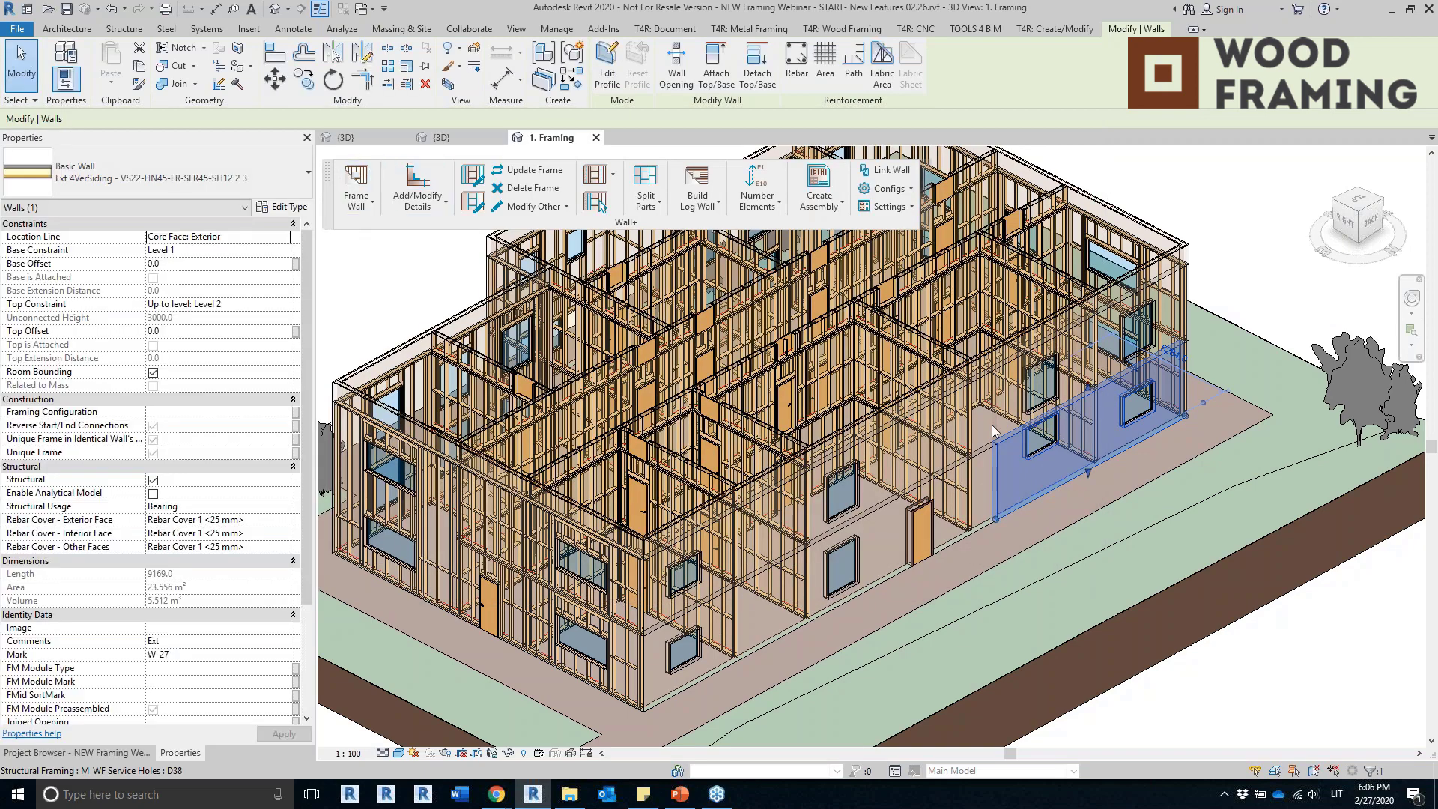
{"action": "left_click", "coordinate": [1212, 220]}
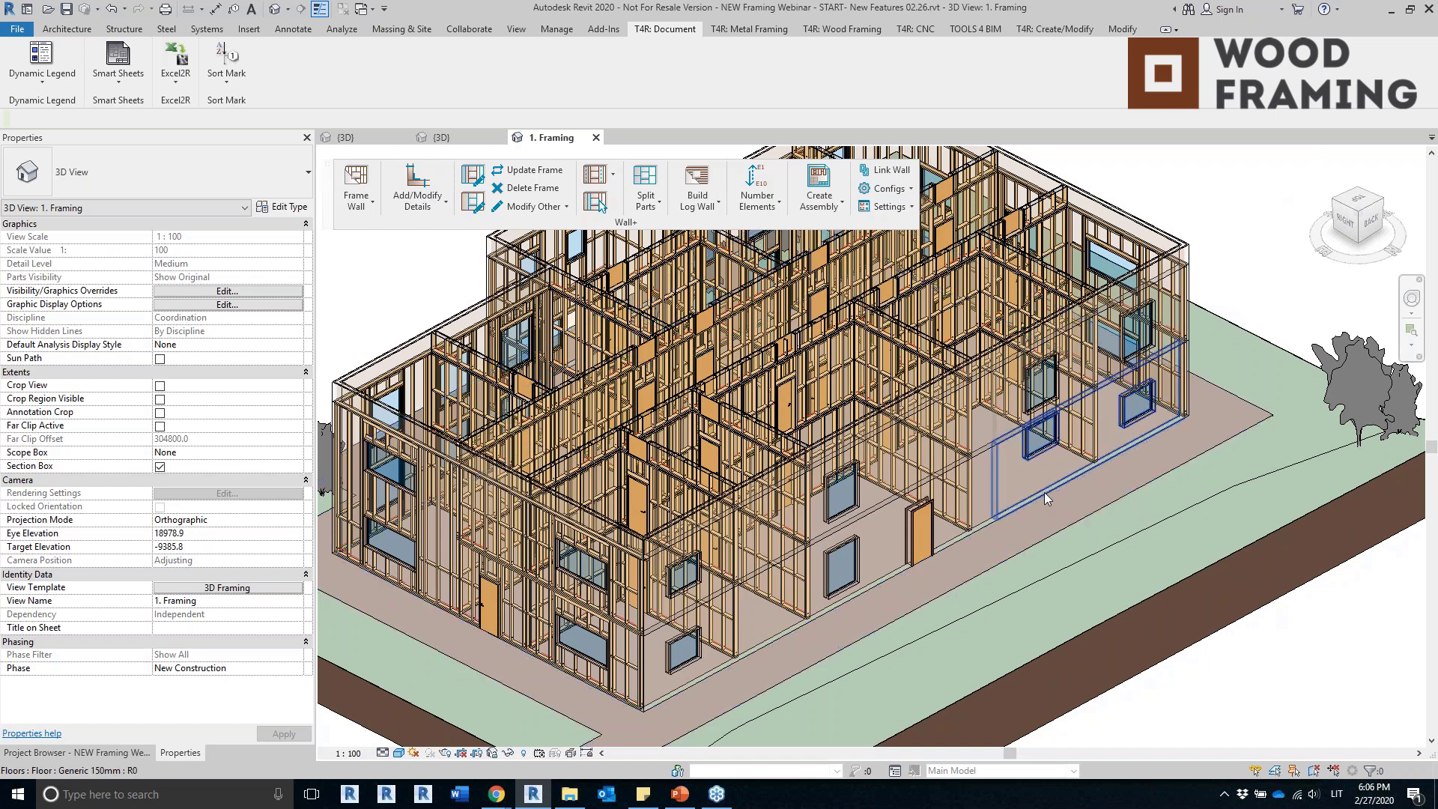
Try to frame the two ground-floor exterior walls on the long side together with the wall above the shorter one.
{"action": "left_click", "coordinate": [1001, 424]}
{"action": "left_click", "coordinate": [998, 422]}
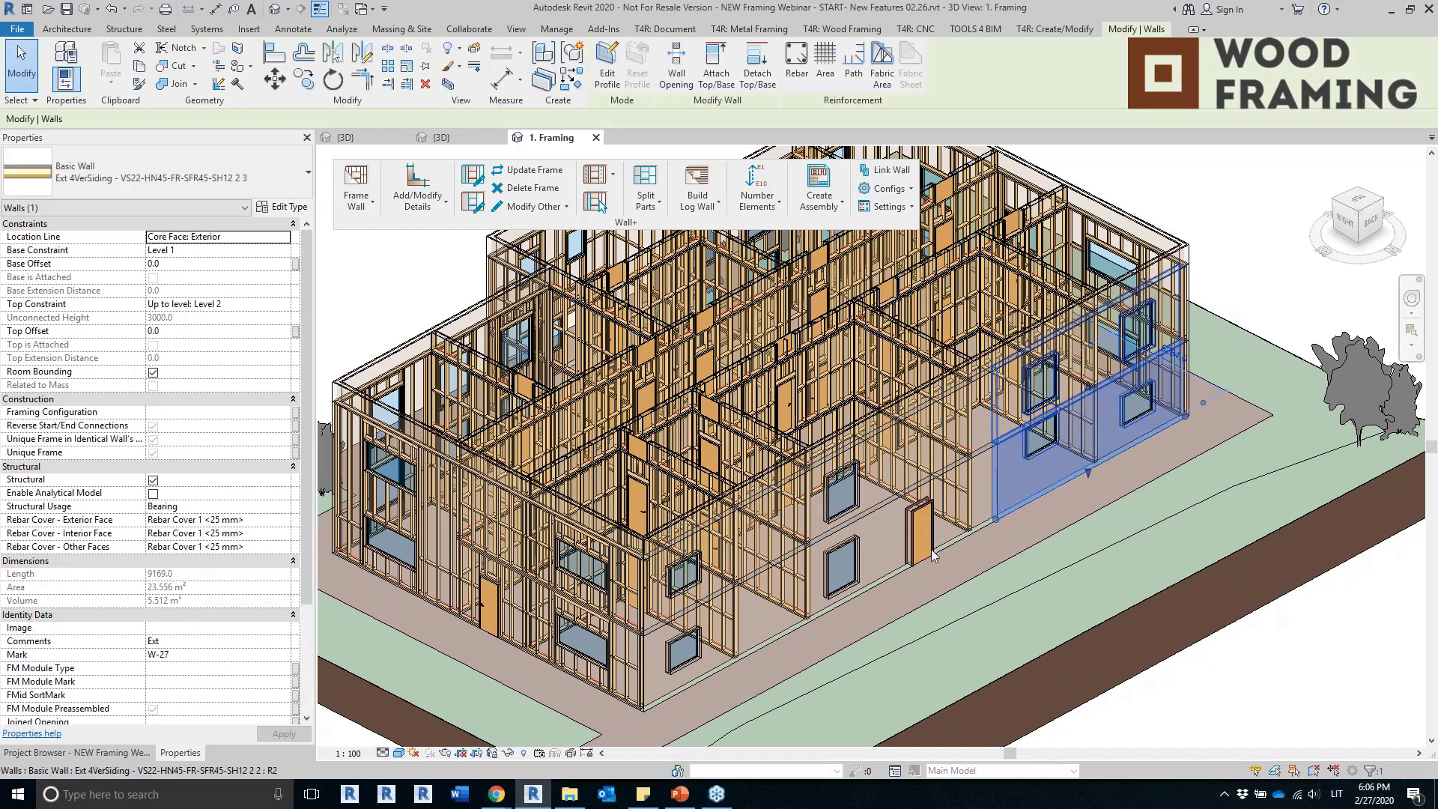
{"action": "left_click", "coordinate": [878, 584], "text": "ctrl"}
{"action": "left_click", "coordinate": [1045, 481], "text": "ctrl"}
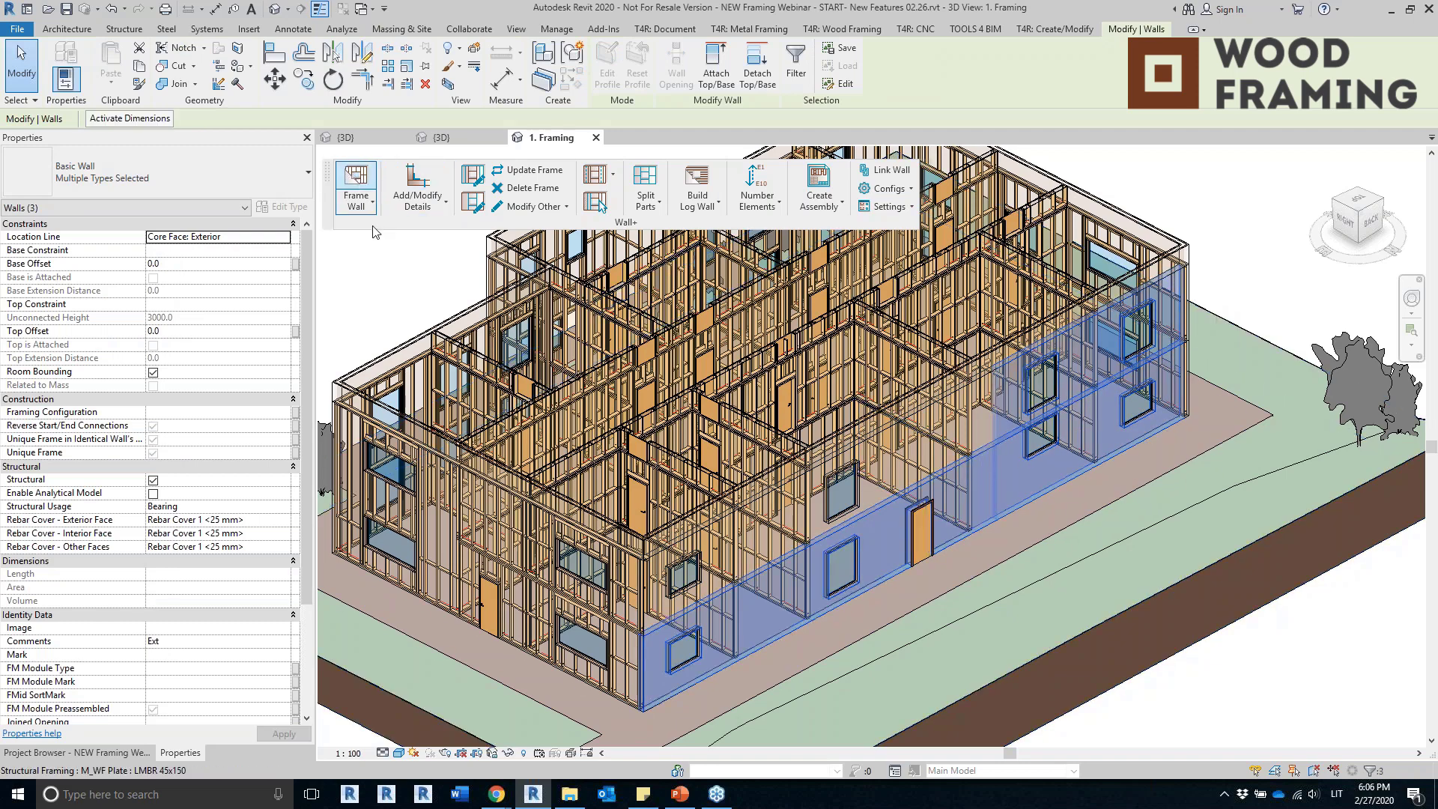
{"action": "left_click", "coordinate": [361, 196]}
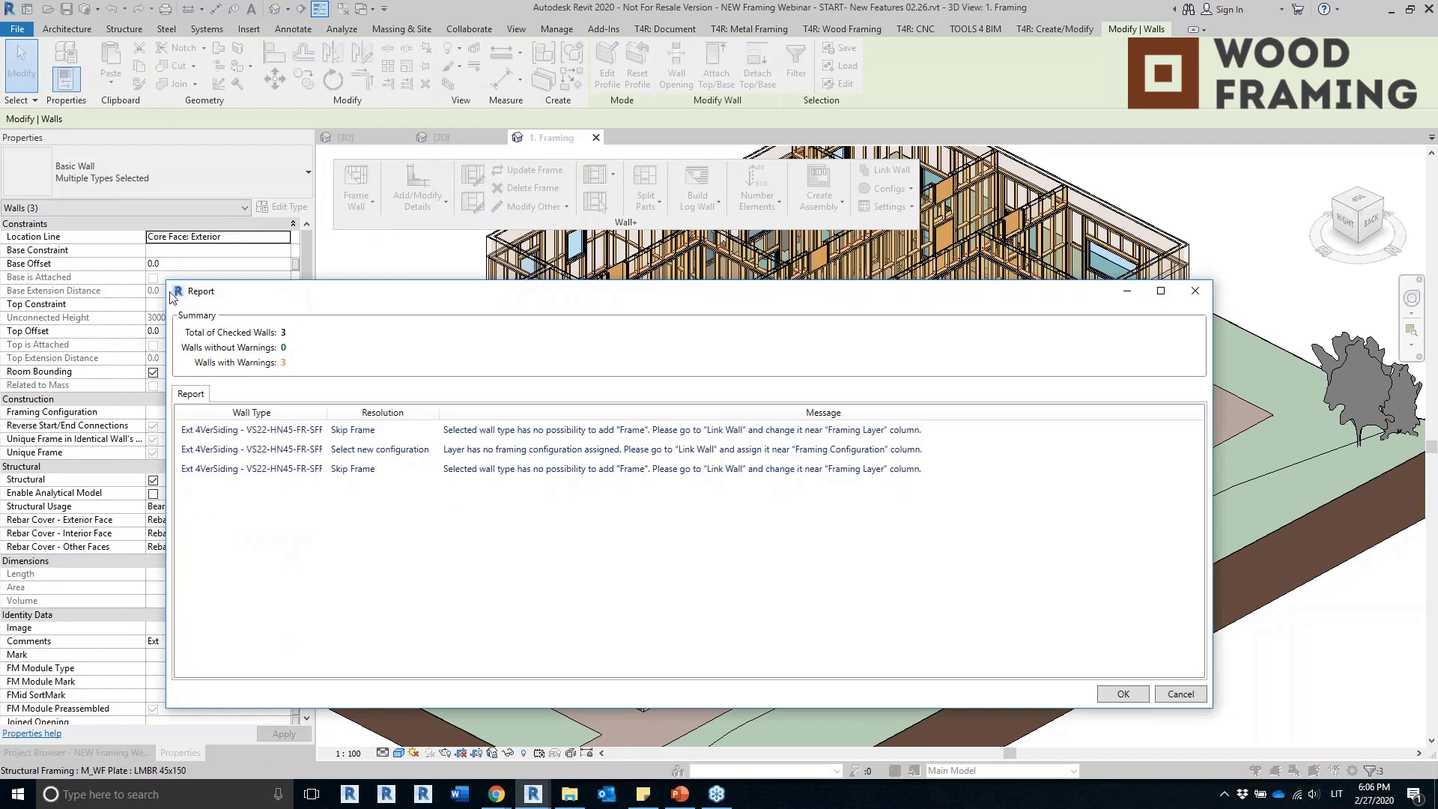
Widen the report's wall type column, read the resolution and message for each wall, and close the report.
{"action": "left_click_drag", "start_coordinate": [359, 296], "coordinate": [500, 259]}
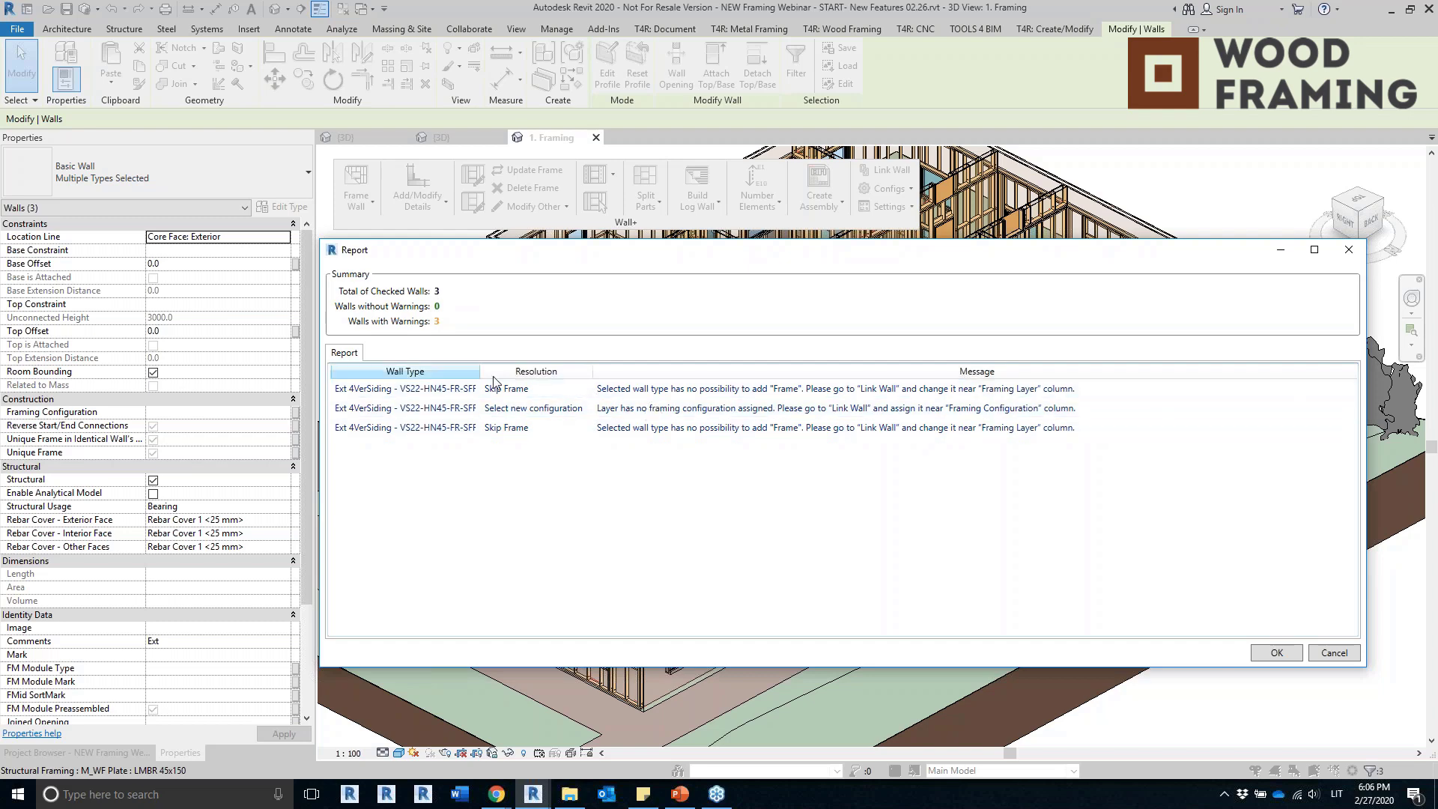
{"action": "left_click_drag", "start_coordinate": [480, 371], "coordinate": [550, 372]}
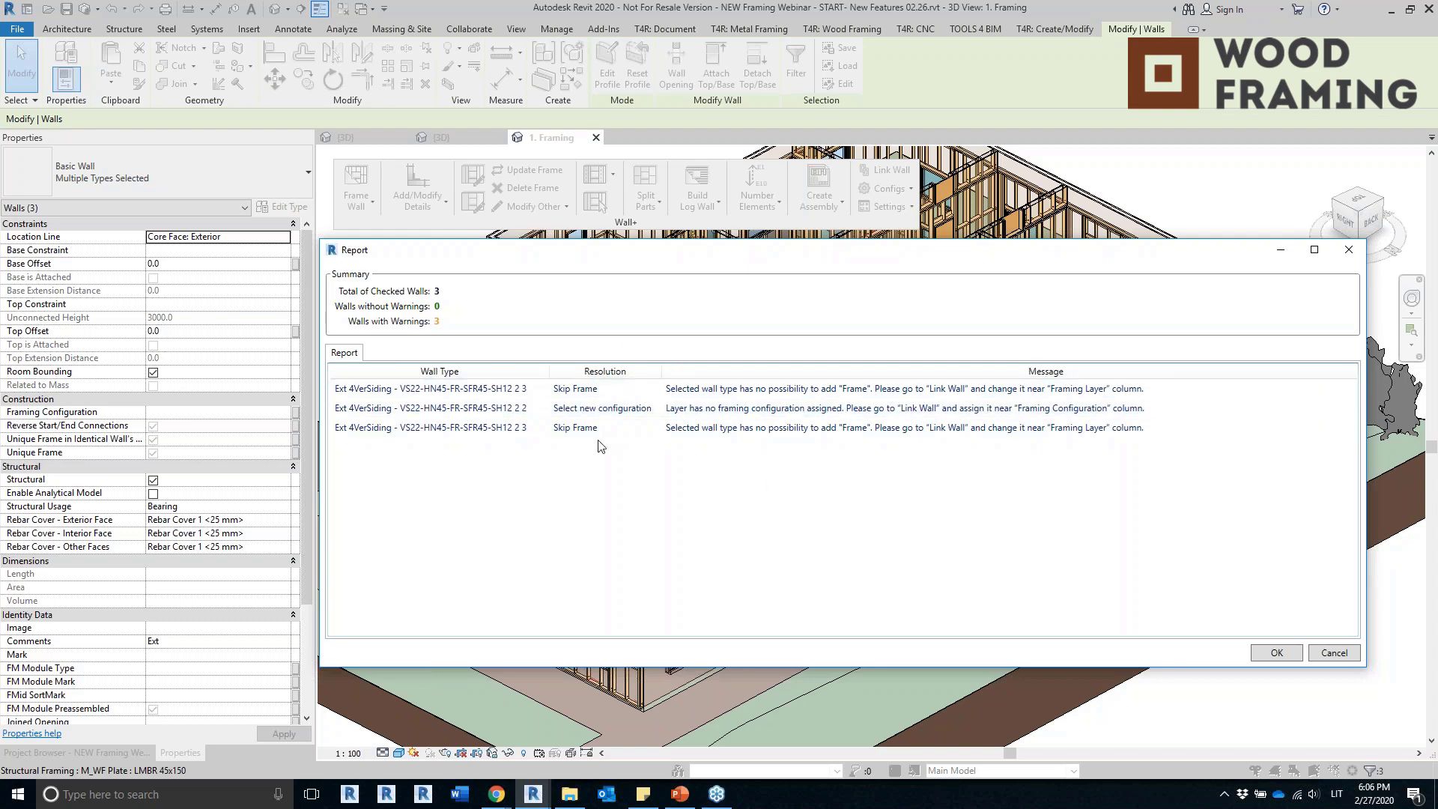
{"action": "left_click", "coordinate": [1348, 250]}
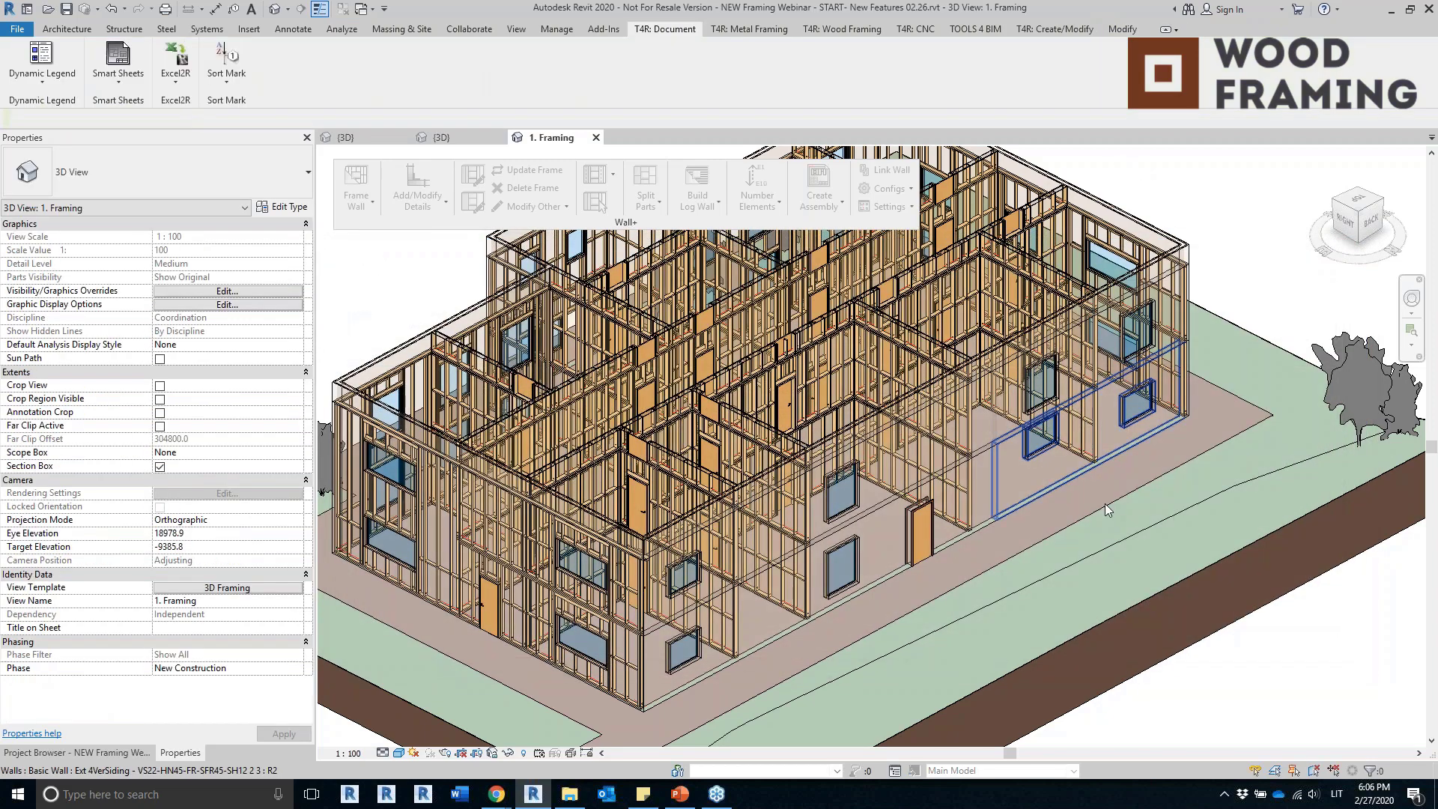
In Link Wall for the short upper-floor exterior wall, make the 120 mm structure layer a framed Frame layer with the Frame configuration.
{"action": "left_click", "coordinate": [1015, 431]}
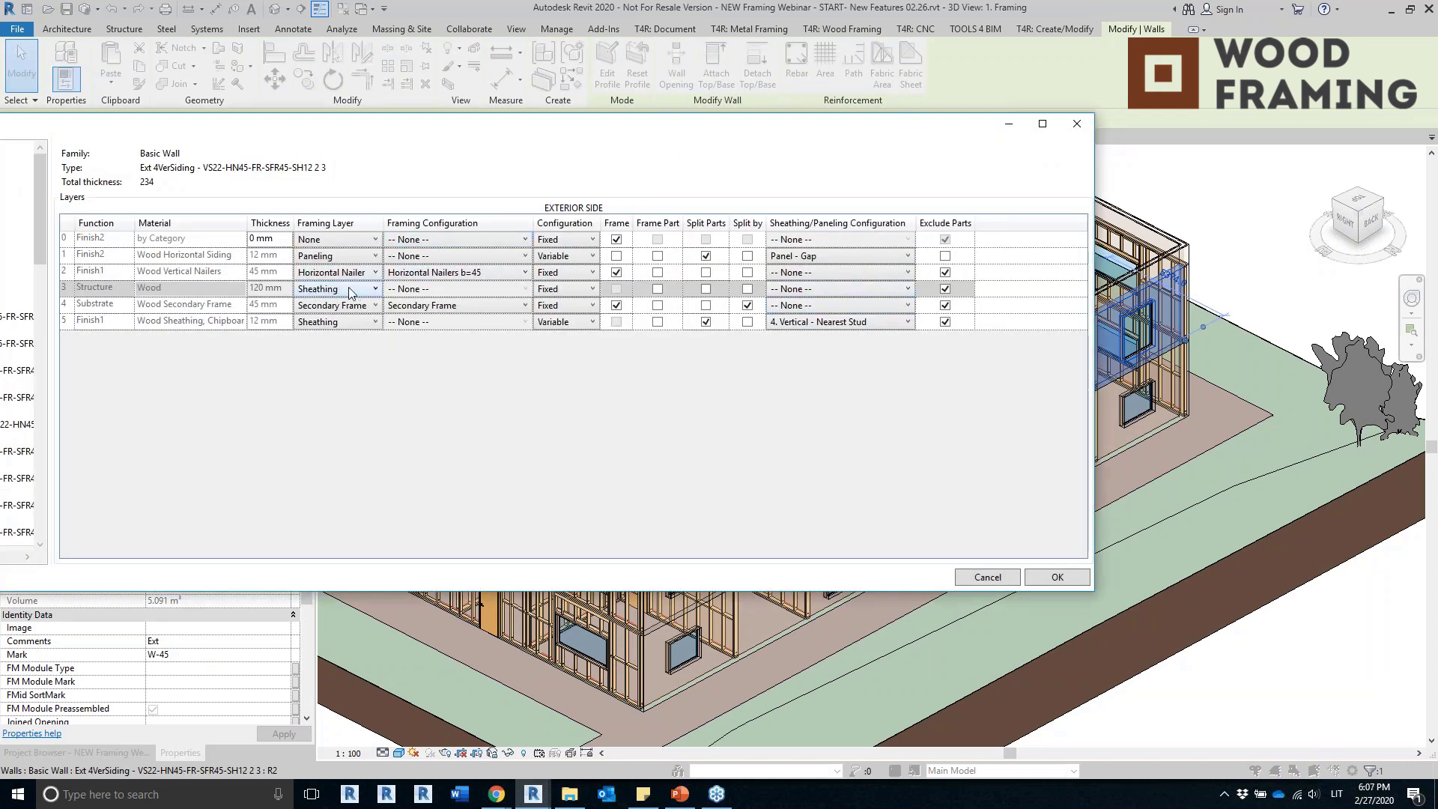
{"action": "left_click", "coordinate": [358, 289]}
{"action": "left_click", "coordinate": [307, 313]}
{"action": "left_click", "coordinate": [616, 289]}
{"action": "left_click", "coordinate": [408, 294]}
{"action": "left_click", "coordinate": [424, 294]}
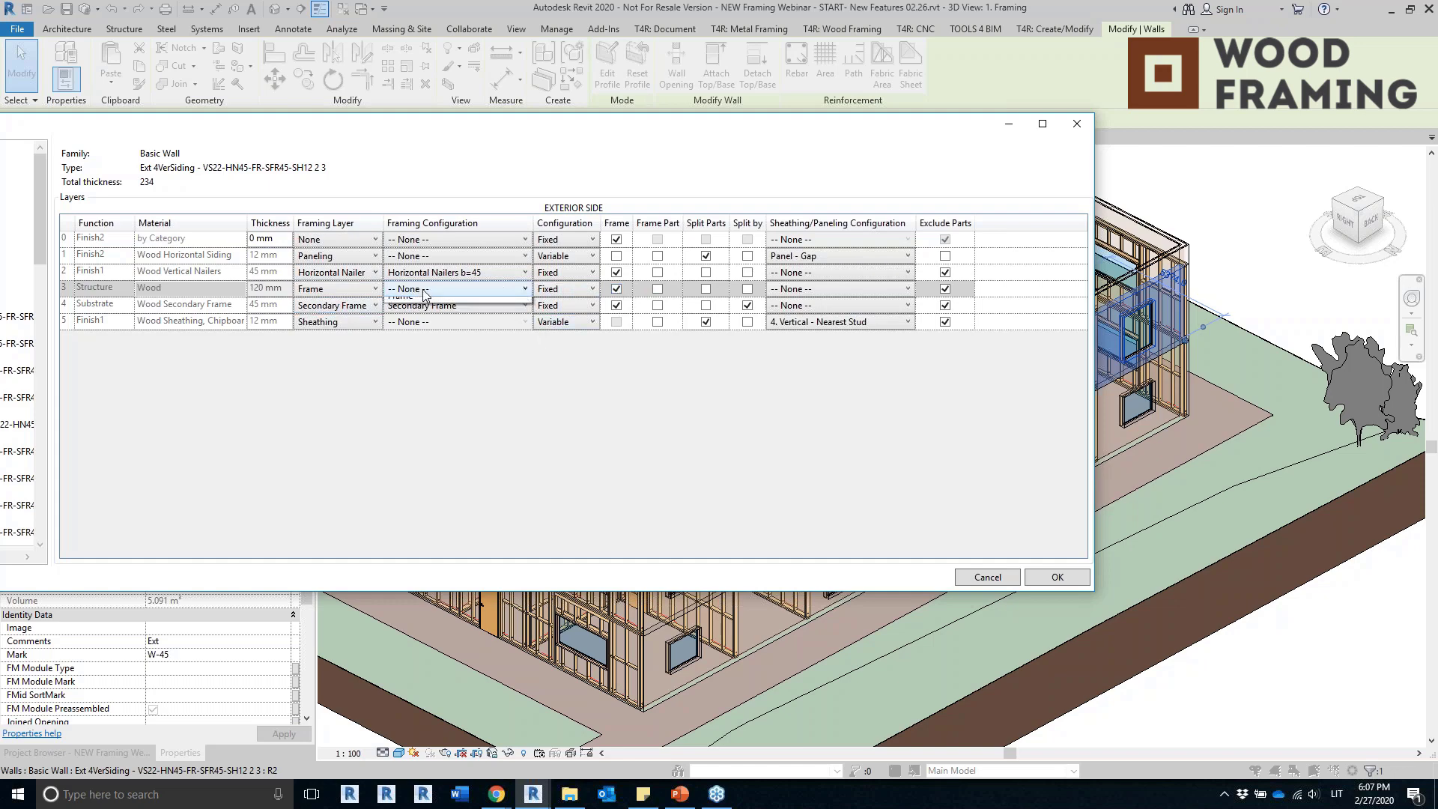
{"action": "left_click", "coordinate": [418, 320]}
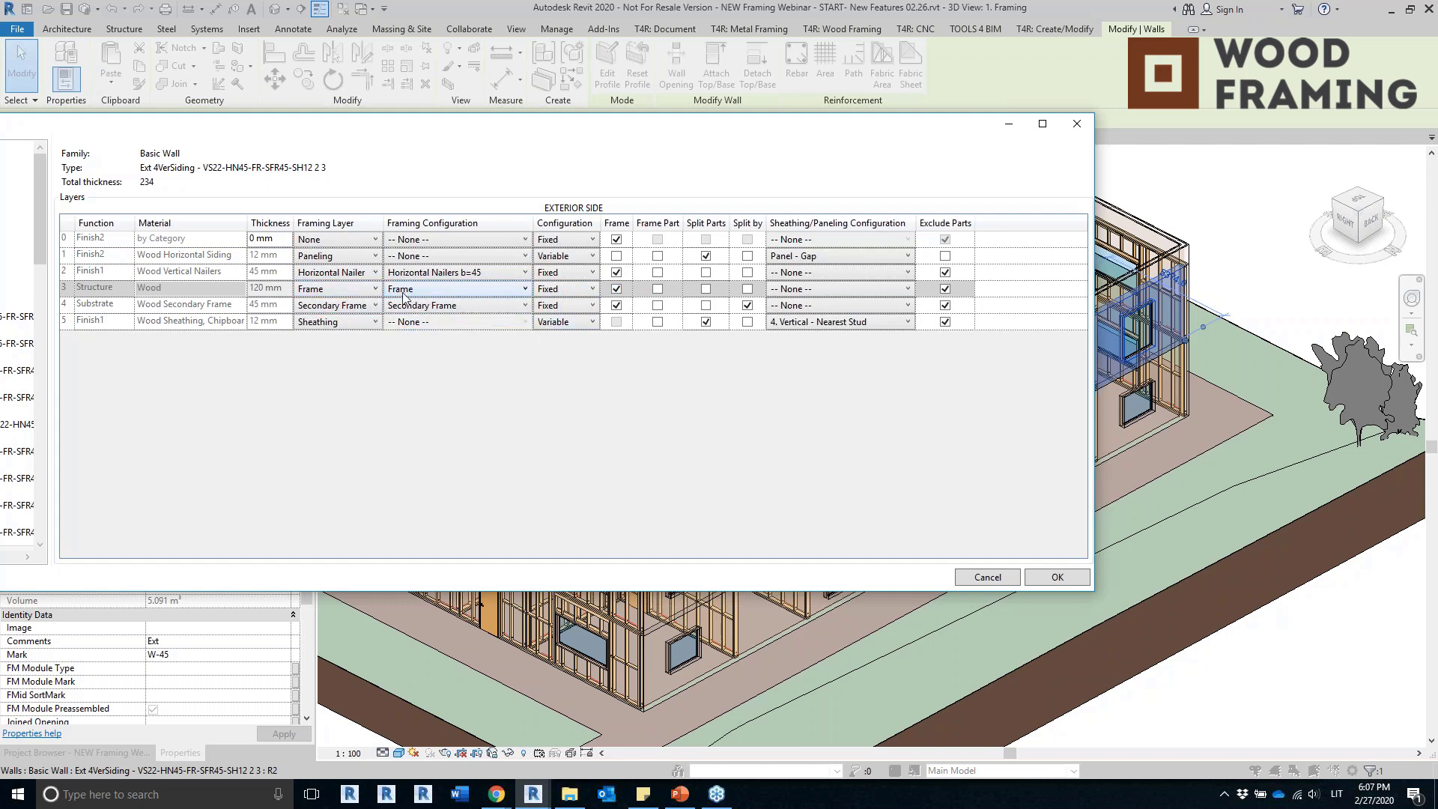
{"action": "left_click", "coordinate": [1057, 578]}
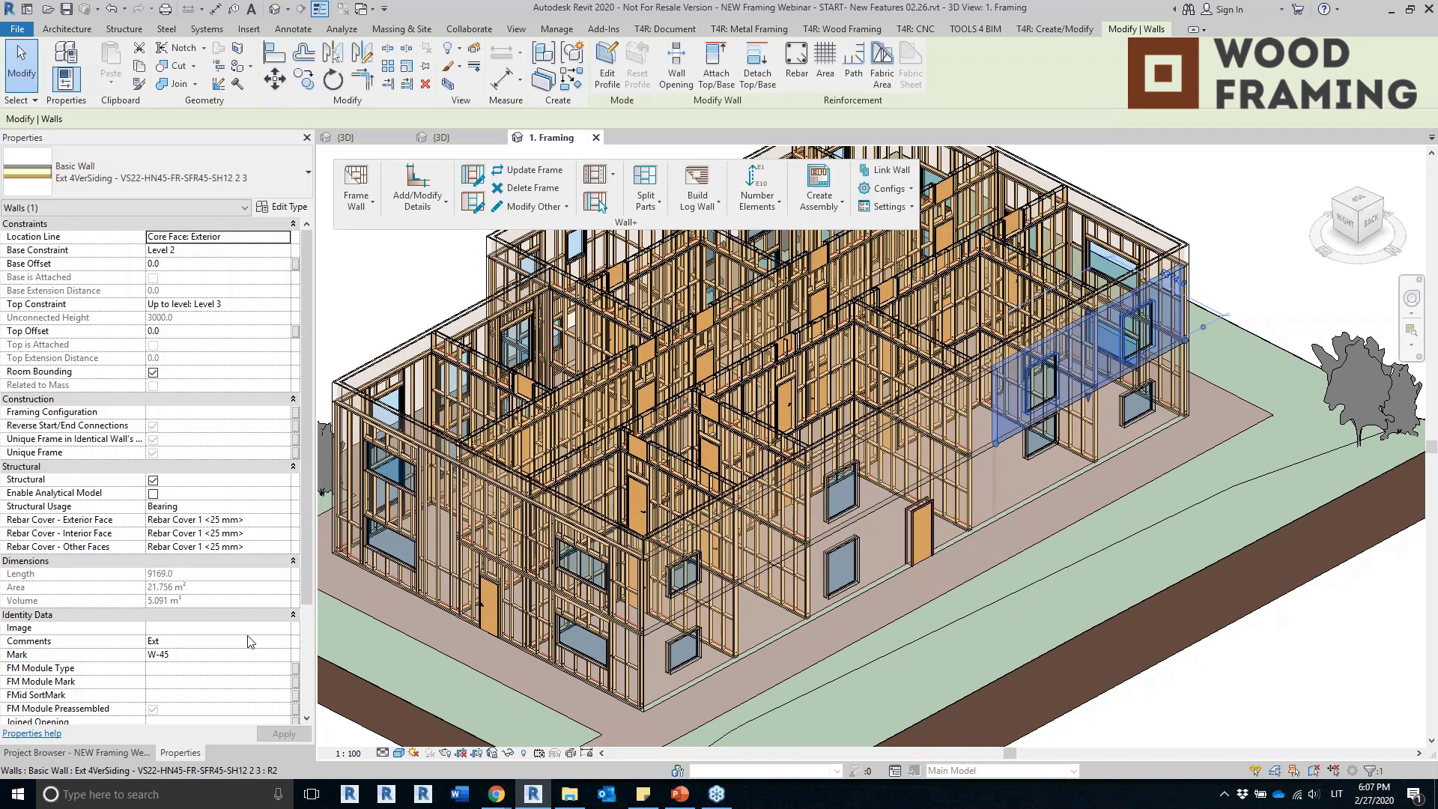
{"action": "left_click", "coordinate": [1243, 689]}
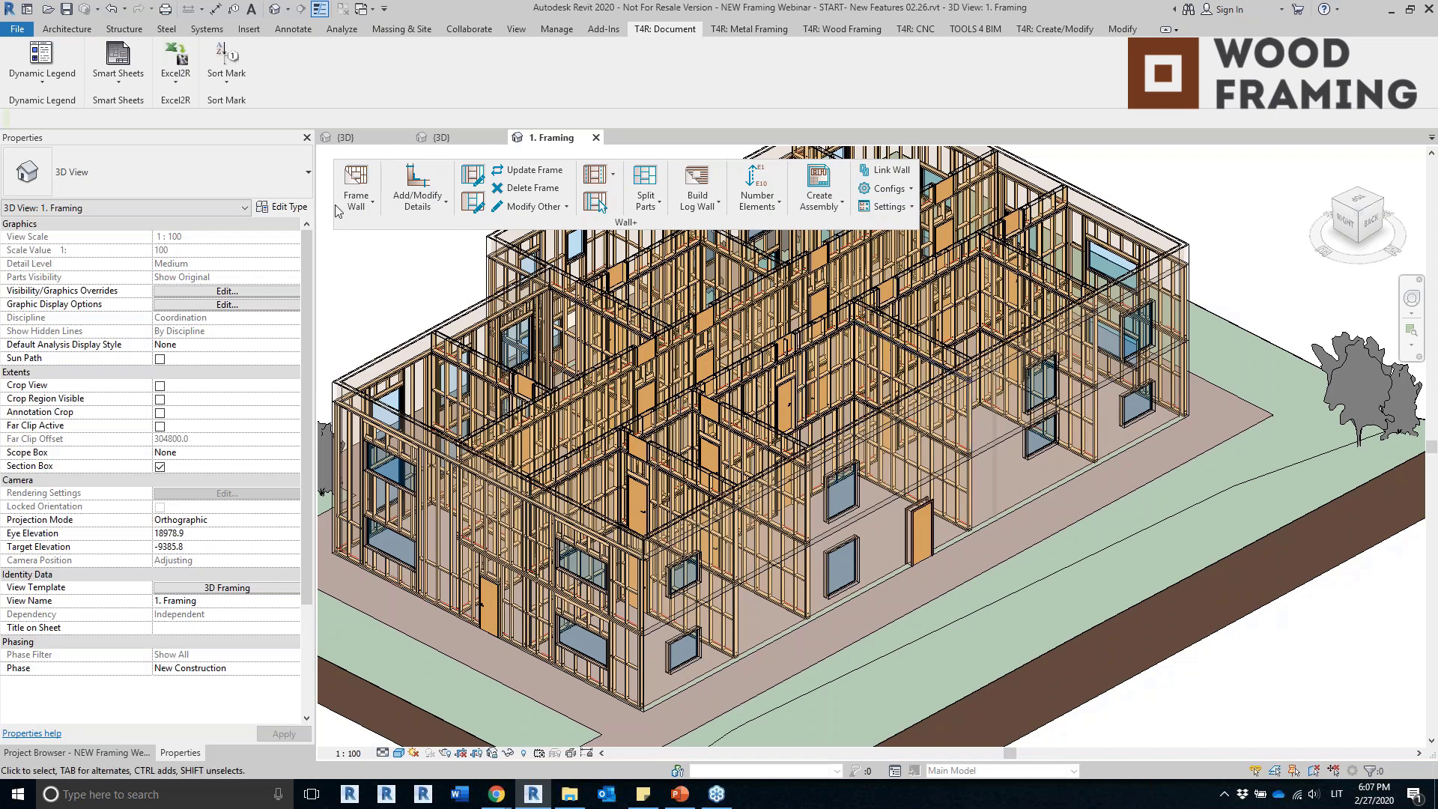
Open Validate Walls and review the limits for opening sizes, header height, gaps between openings, inner corner gap and wall height.
{"action": "left_click", "coordinate": [372, 207]}
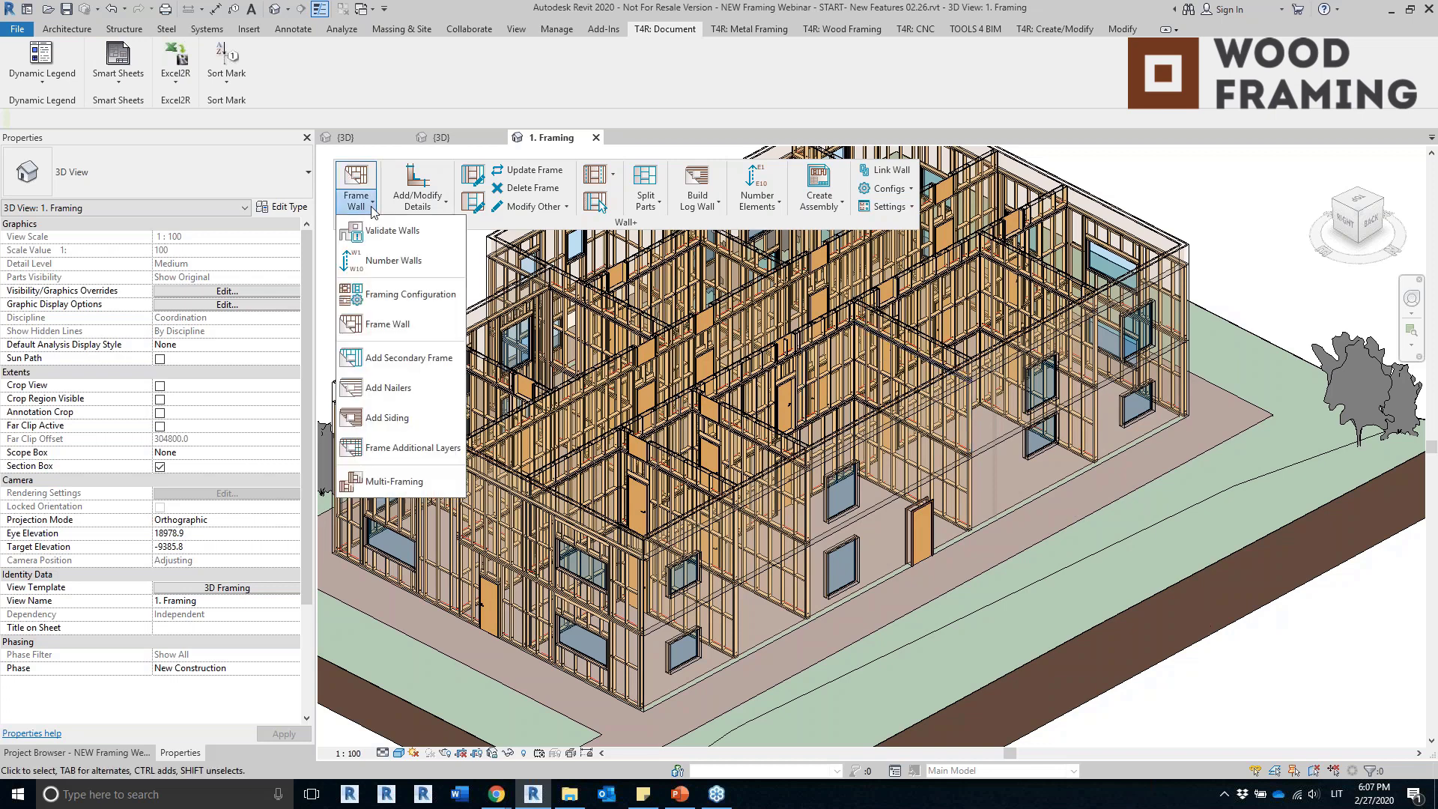
{"action": "left_click", "coordinate": [438, 238]}
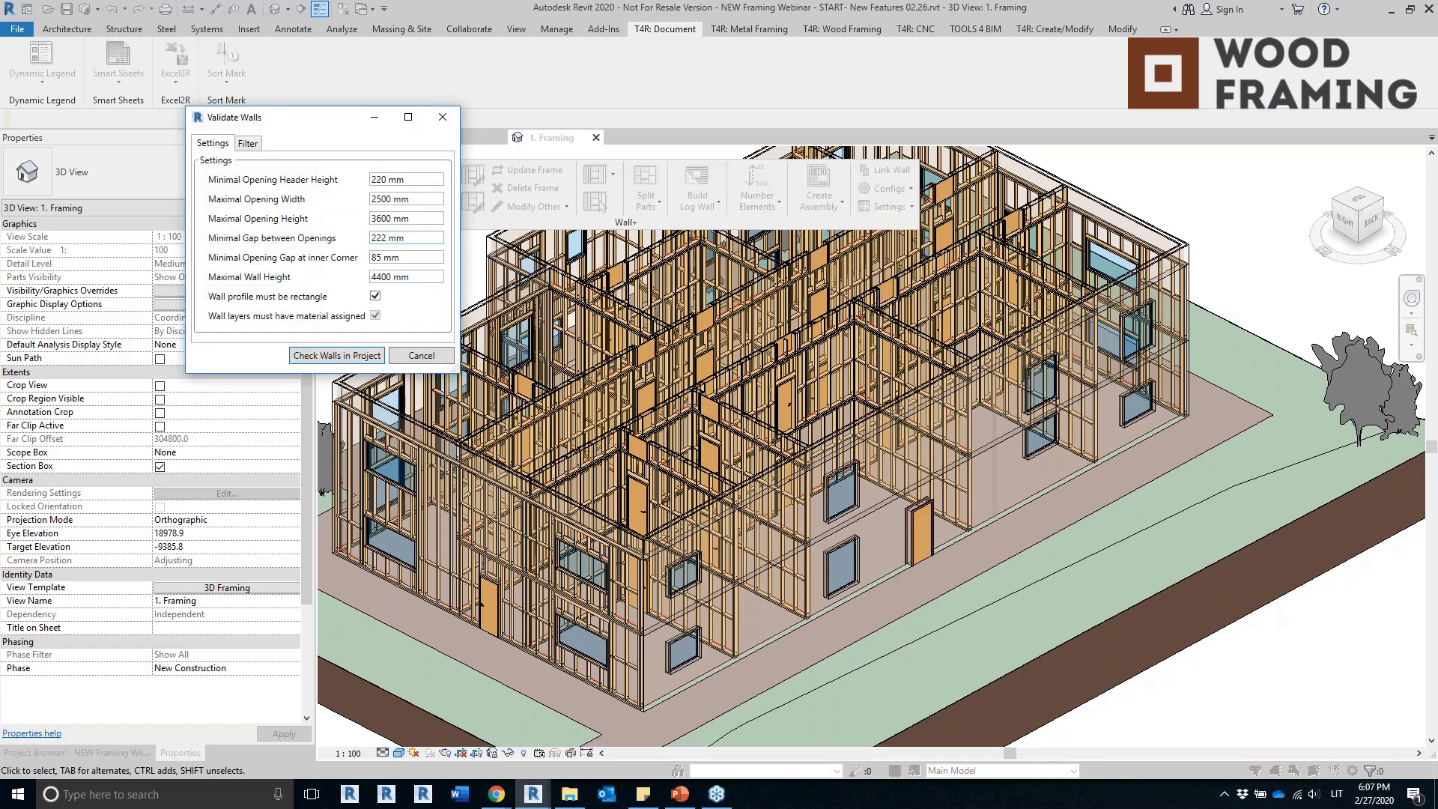
{"action": "left_click_drag", "start_coordinate": [305, 117], "coordinate": [469, 247]}
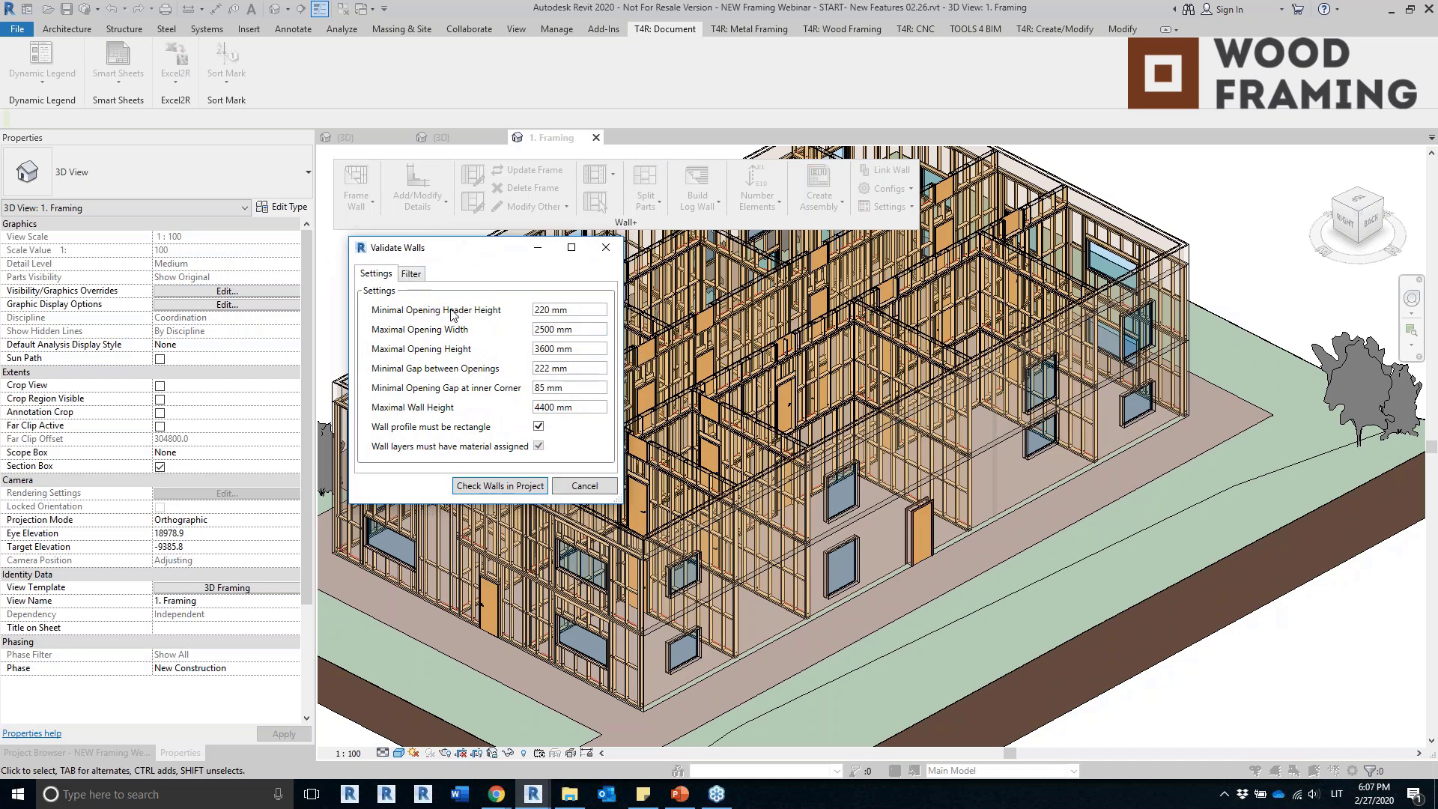
{"action": "key", "text": "Tab"}
{"action": "key", "text": "Tab"}
{"action": "key", "text": "Tab"}
{"action": "key", "text": "Tab"}
{"action": "key", "text": "Tab"}
{"action": "key", "text": "Tab"}
Review the validation filter for walls whose Comments equal Ext, browse its other parameters, and check the walls in the project.
{"action": "left_click", "coordinate": [411, 274]}
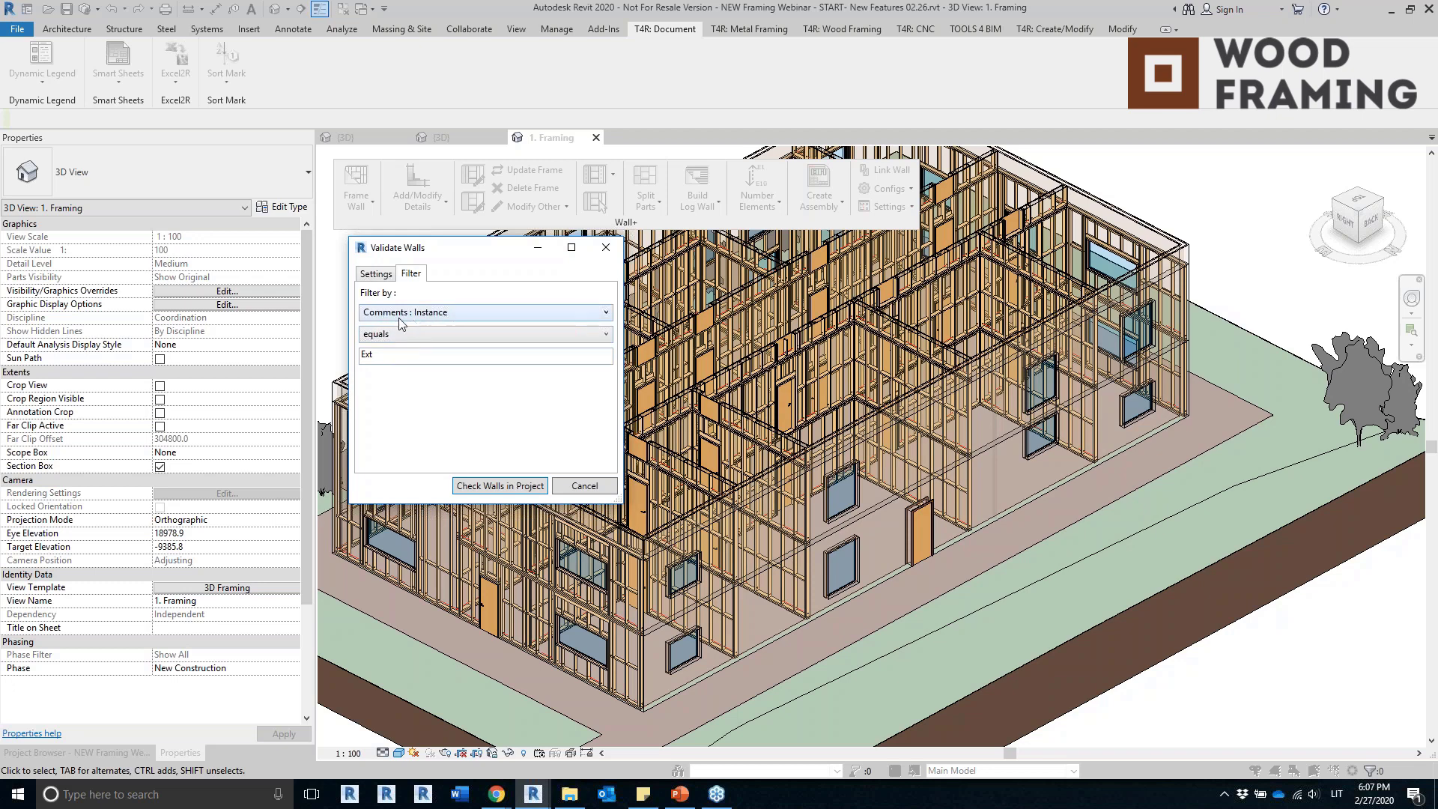
{"action": "double_click", "coordinate": [407, 354]}
{"action": "left_click", "coordinate": [473, 313]}
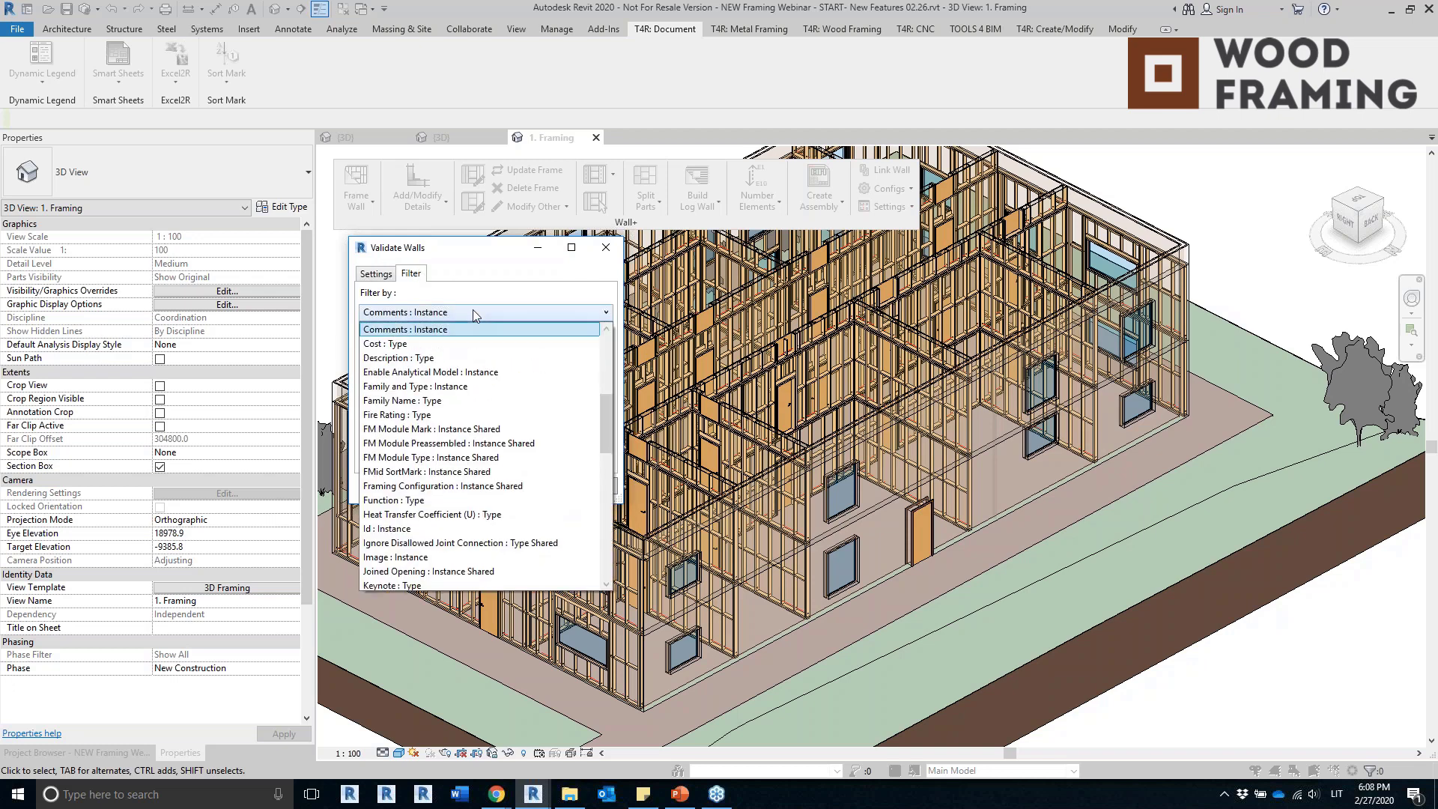
{"action": "mouse_move", "coordinate": [599, 357]}
{"action": "left_mouse_down"}
{"action": "mouse_move", "coordinate": [598, 466]}
{"action": "mouse_move", "coordinate": [599, 361]}
{"action": "left_mouse_up"}
{"action": "left_click", "coordinate": [503, 274]}
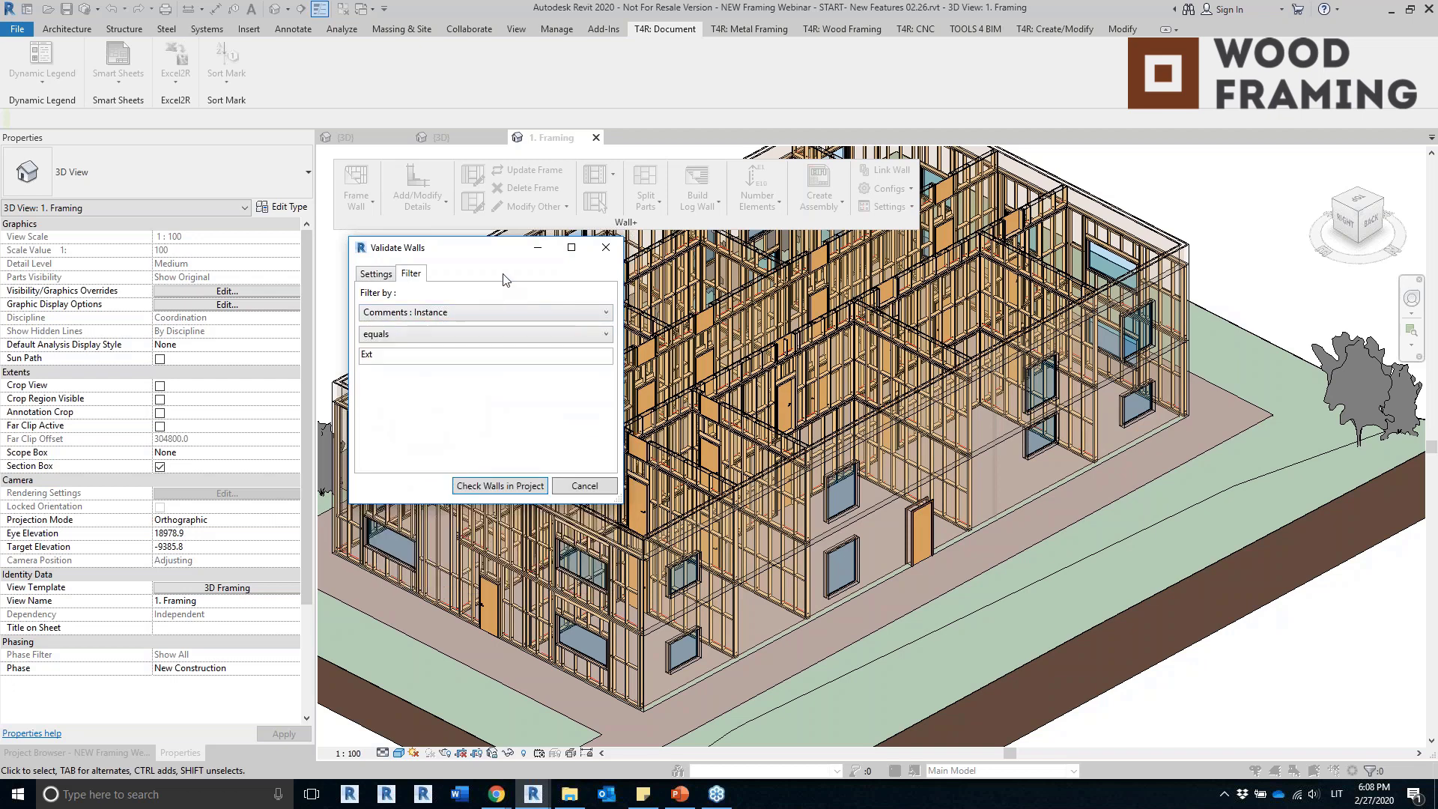
{"action": "left_click", "coordinate": [488, 486]}
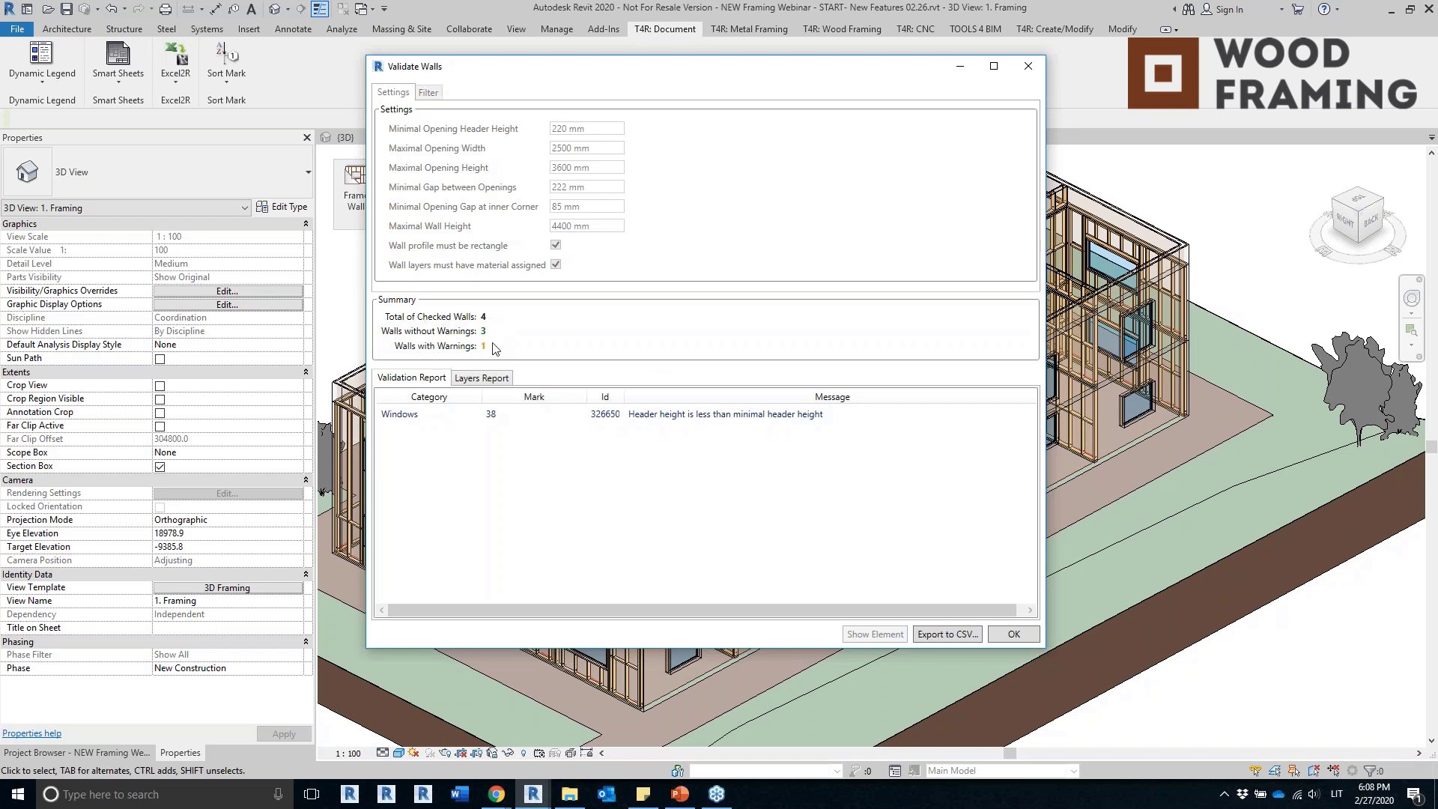
Examine the Validate Walls results, reading the window's entry in the validation report and the wall type's entry in the layers report.
{"action": "left_click", "coordinate": [477, 380]}
{"action": "left_click", "coordinate": [408, 378]}
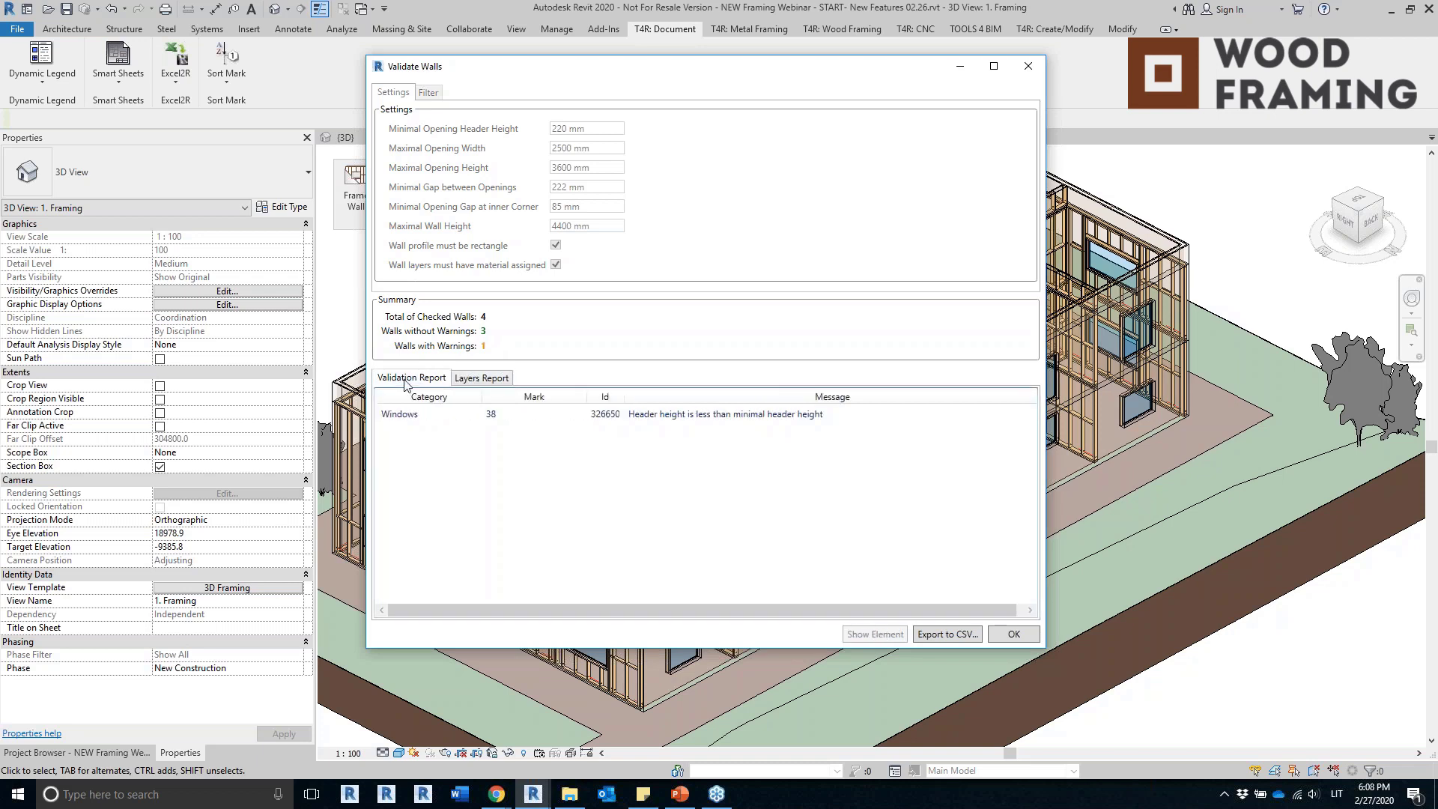
{"action": "left_click", "coordinate": [624, 419]}
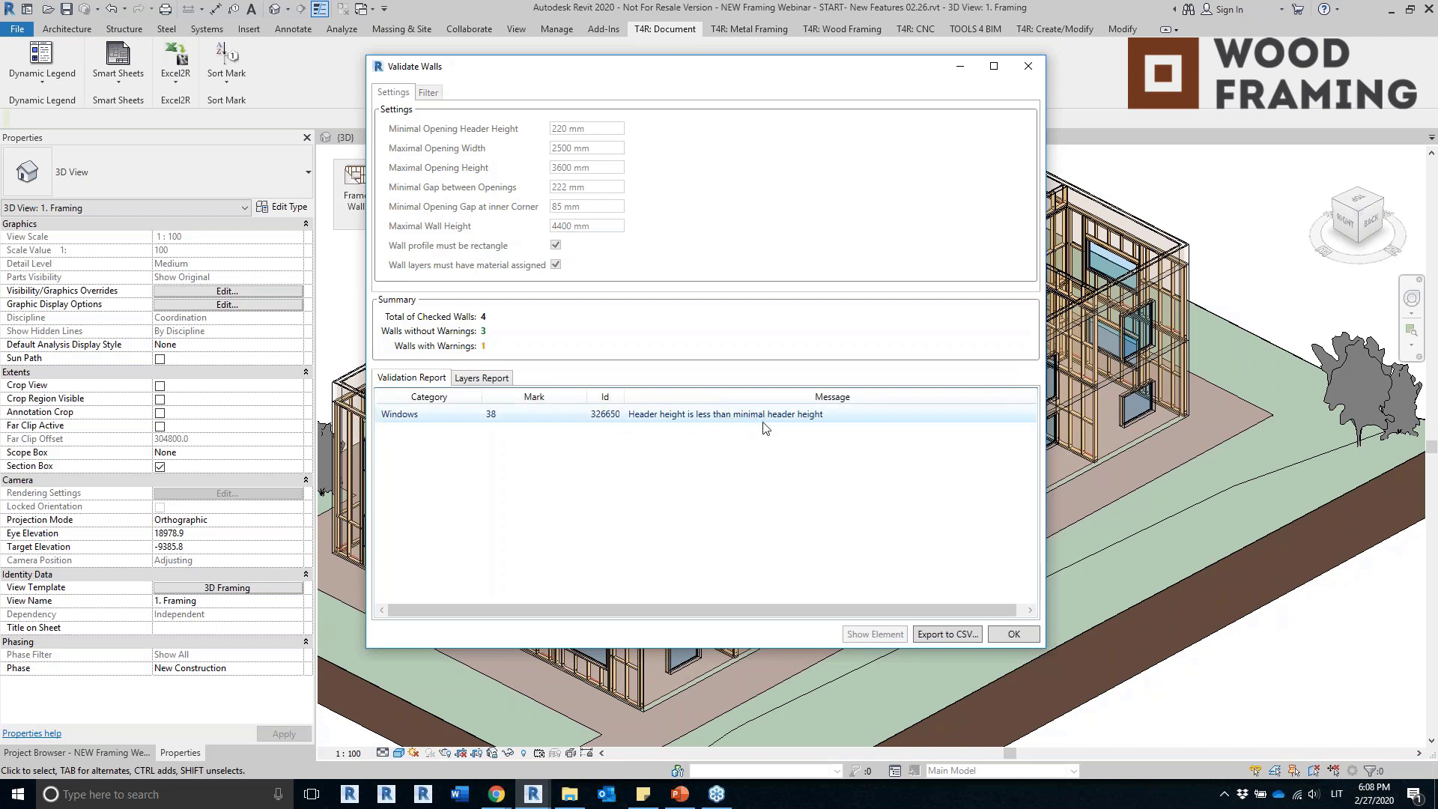
{"action": "left_click", "coordinate": [825, 422]}
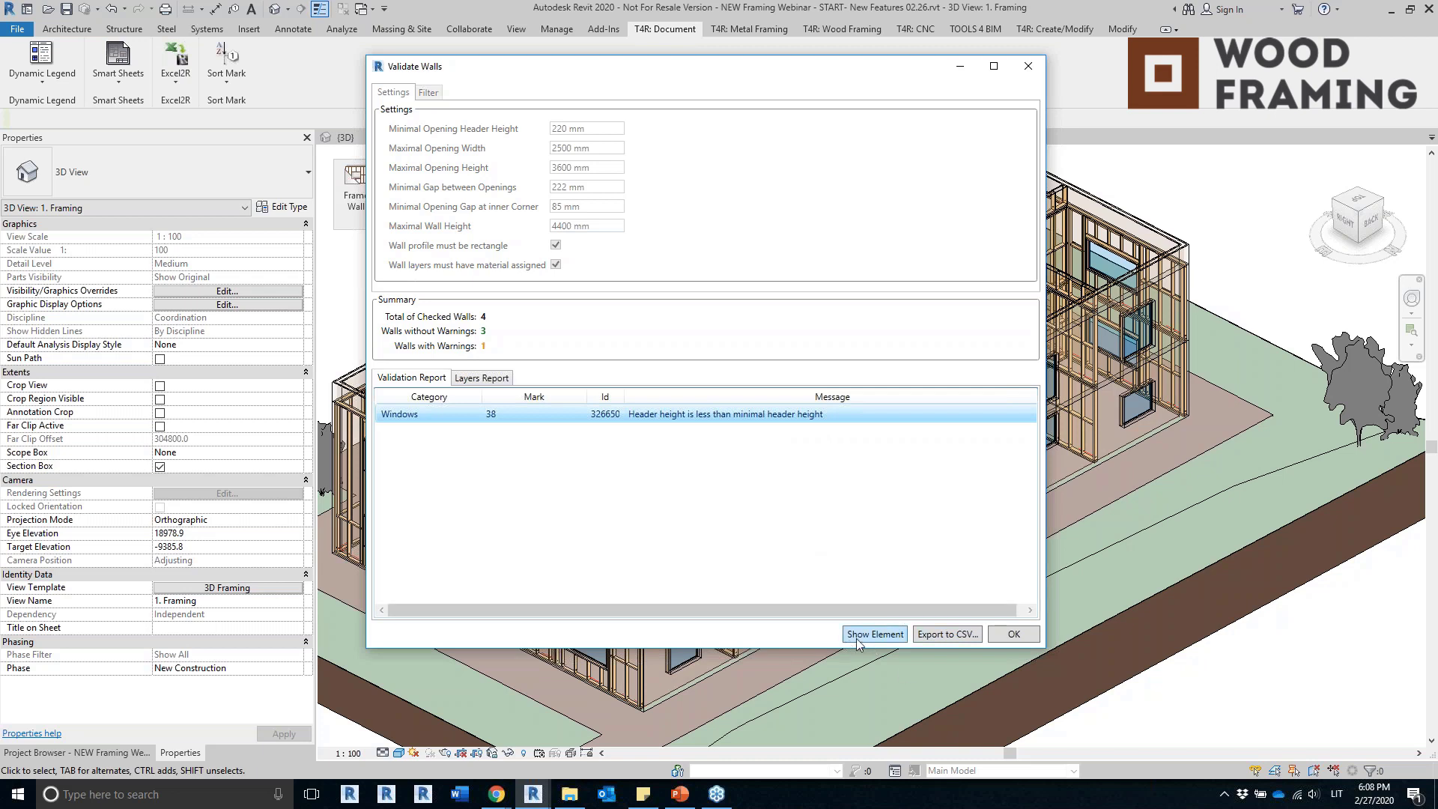
{"action": "left_click", "coordinate": [480, 379]}
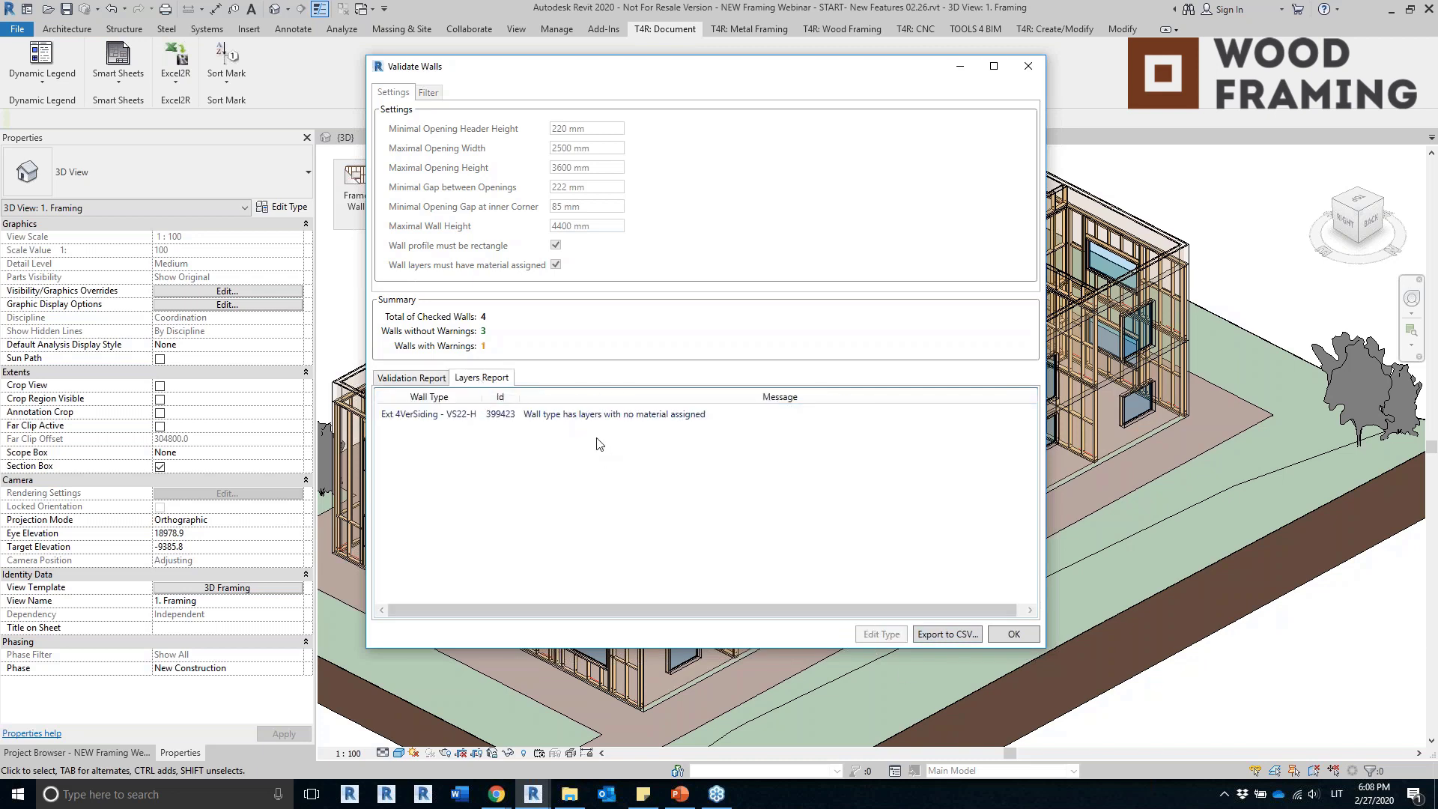
Edit the wall type listed in the layers report, assigning the Wood material to its 120 mm structure layer.
{"action": "left_click", "coordinate": [783, 420]}
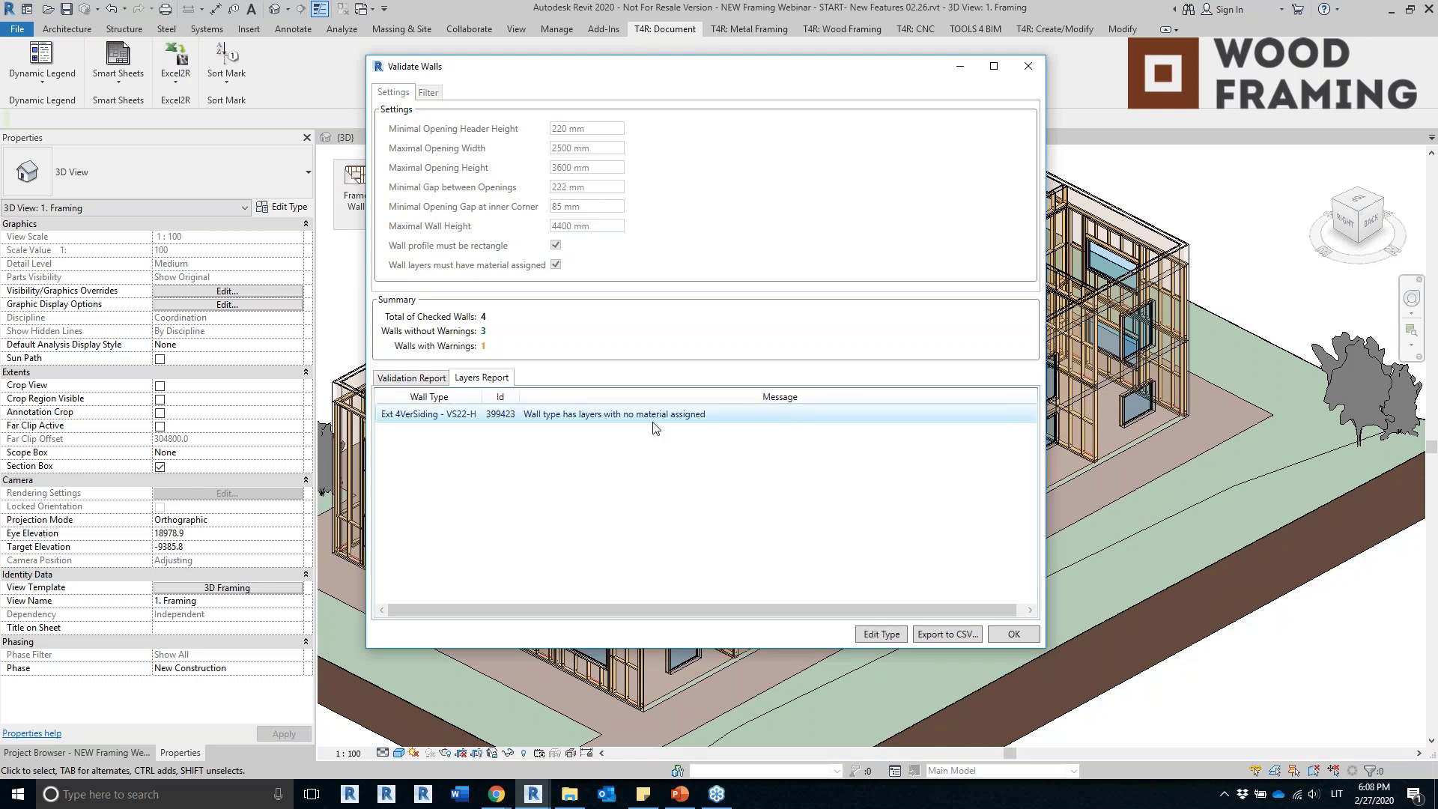
{"action": "left_click_drag", "start_coordinate": [782, 64], "coordinate": [588, 109]}
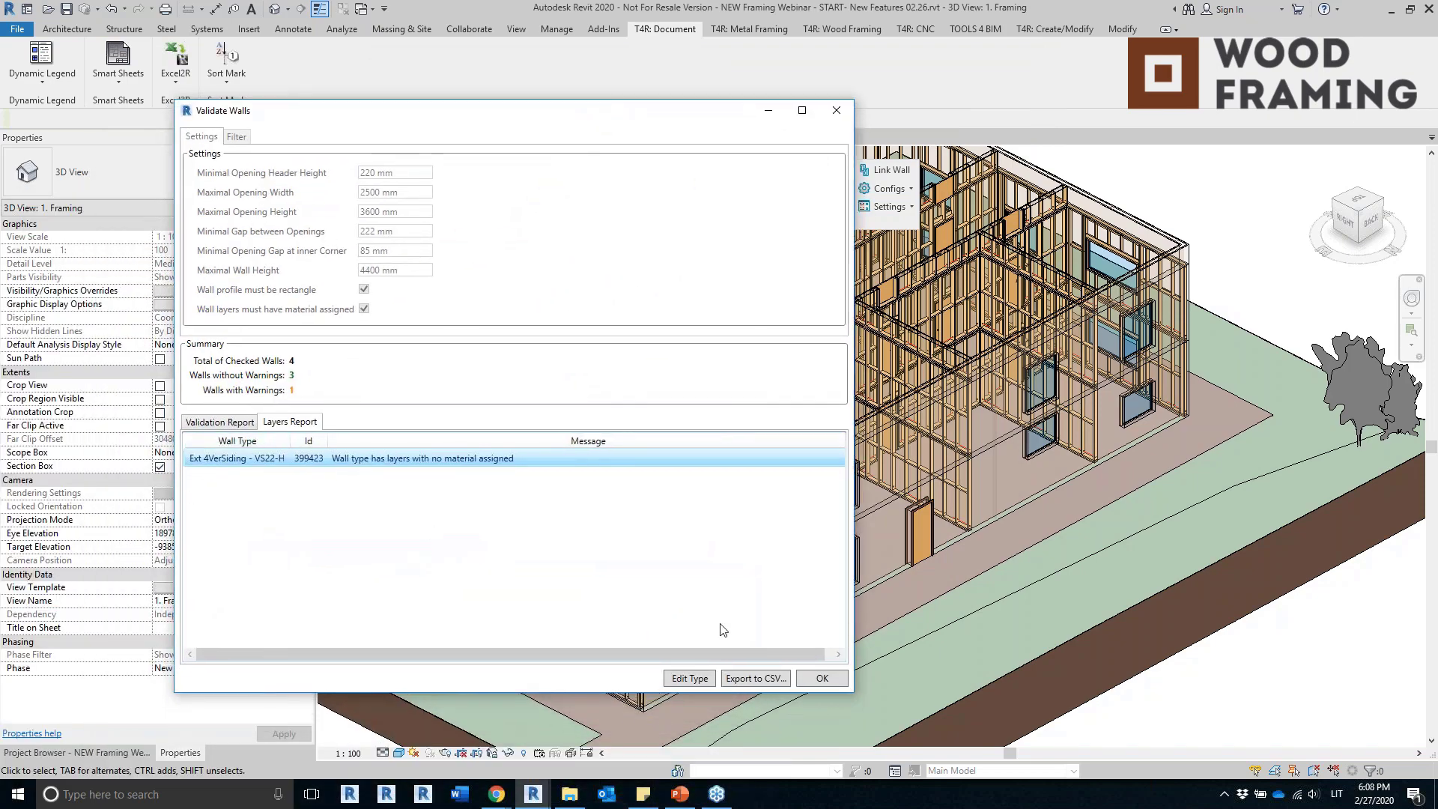
{"action": "left_click", "coordinate": [703, 679]}
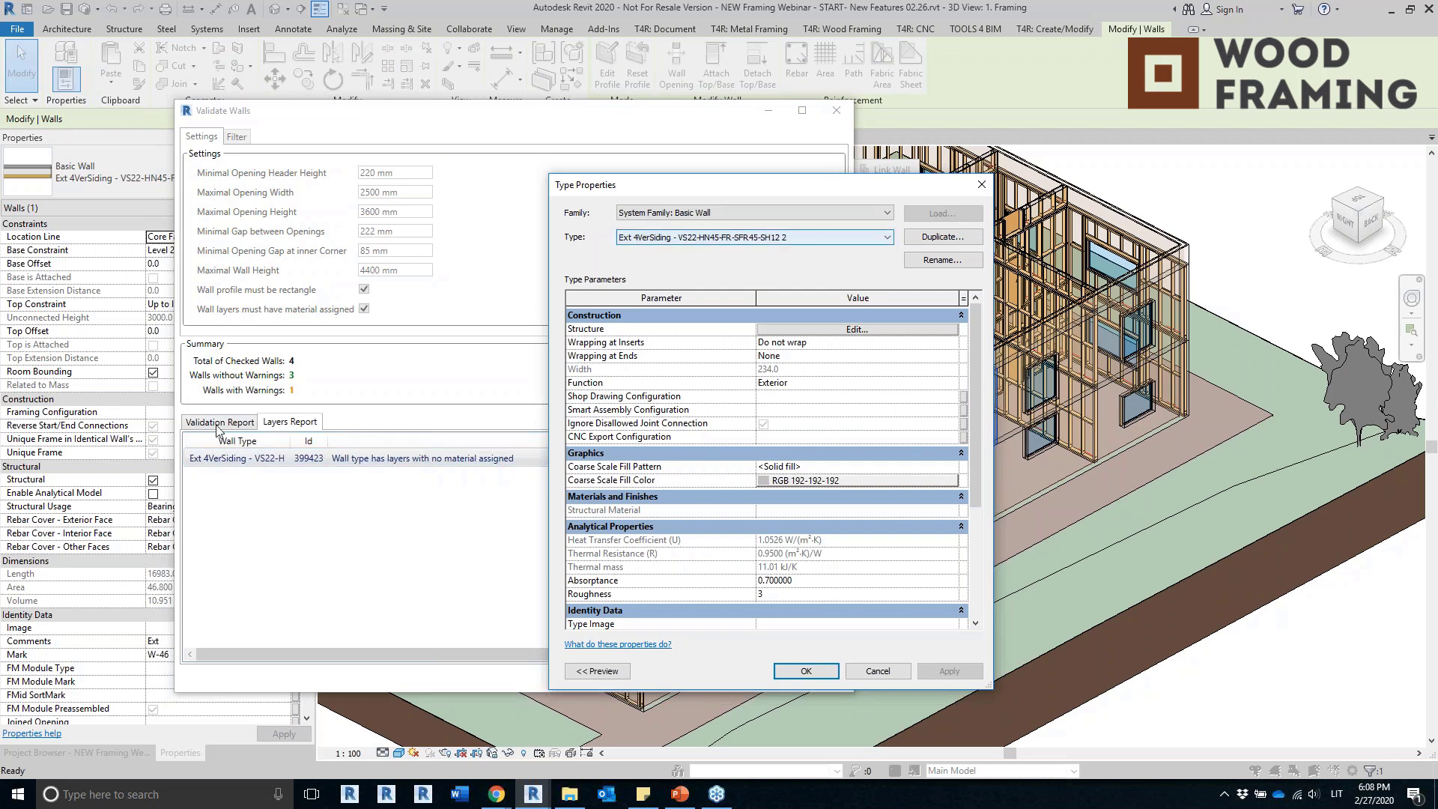
{"action": "left_click", "coordinate": [825, 330]}
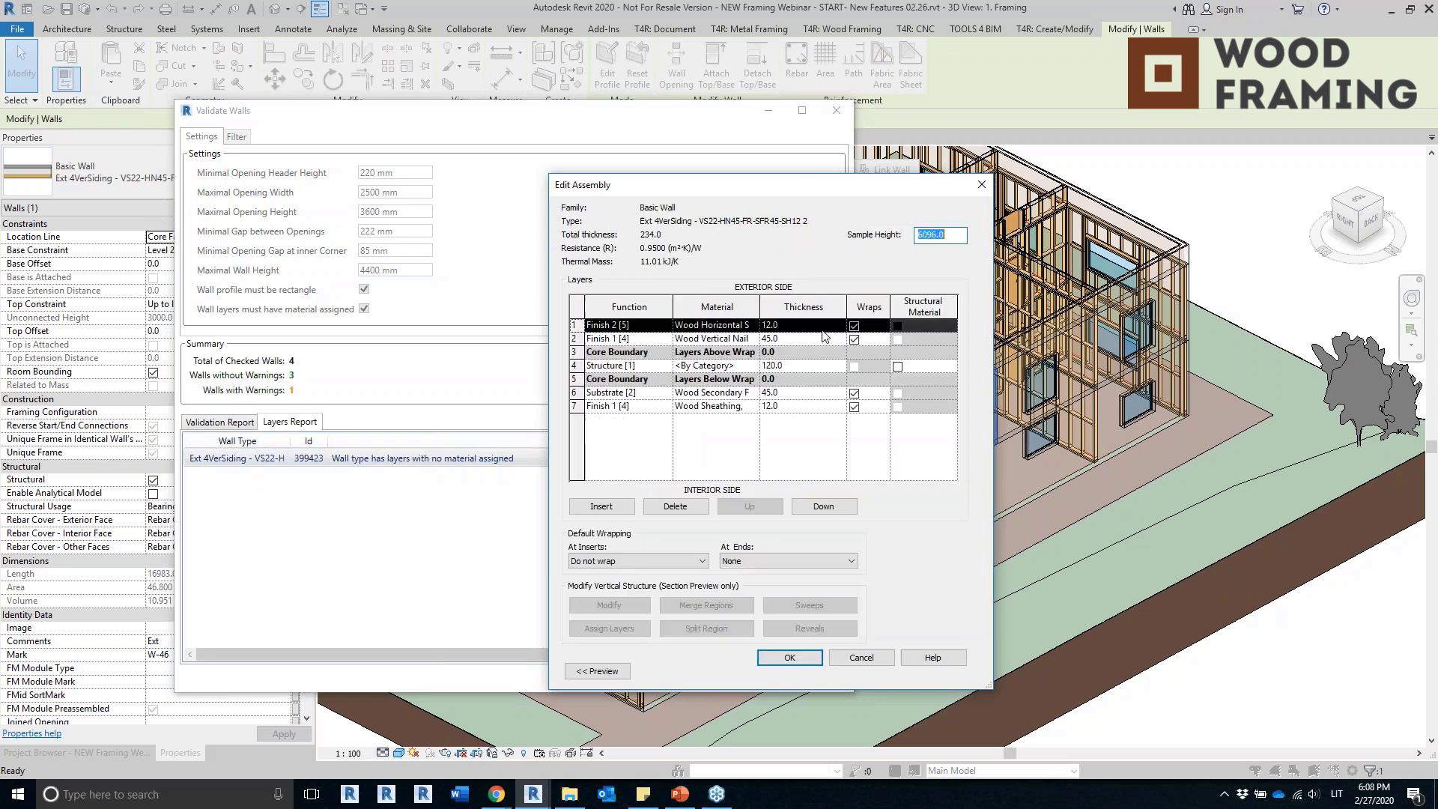
{"action": "left_click", "coordinate": [752, 366]}
{"action": "left_click", "coordinate": [754, 366]}
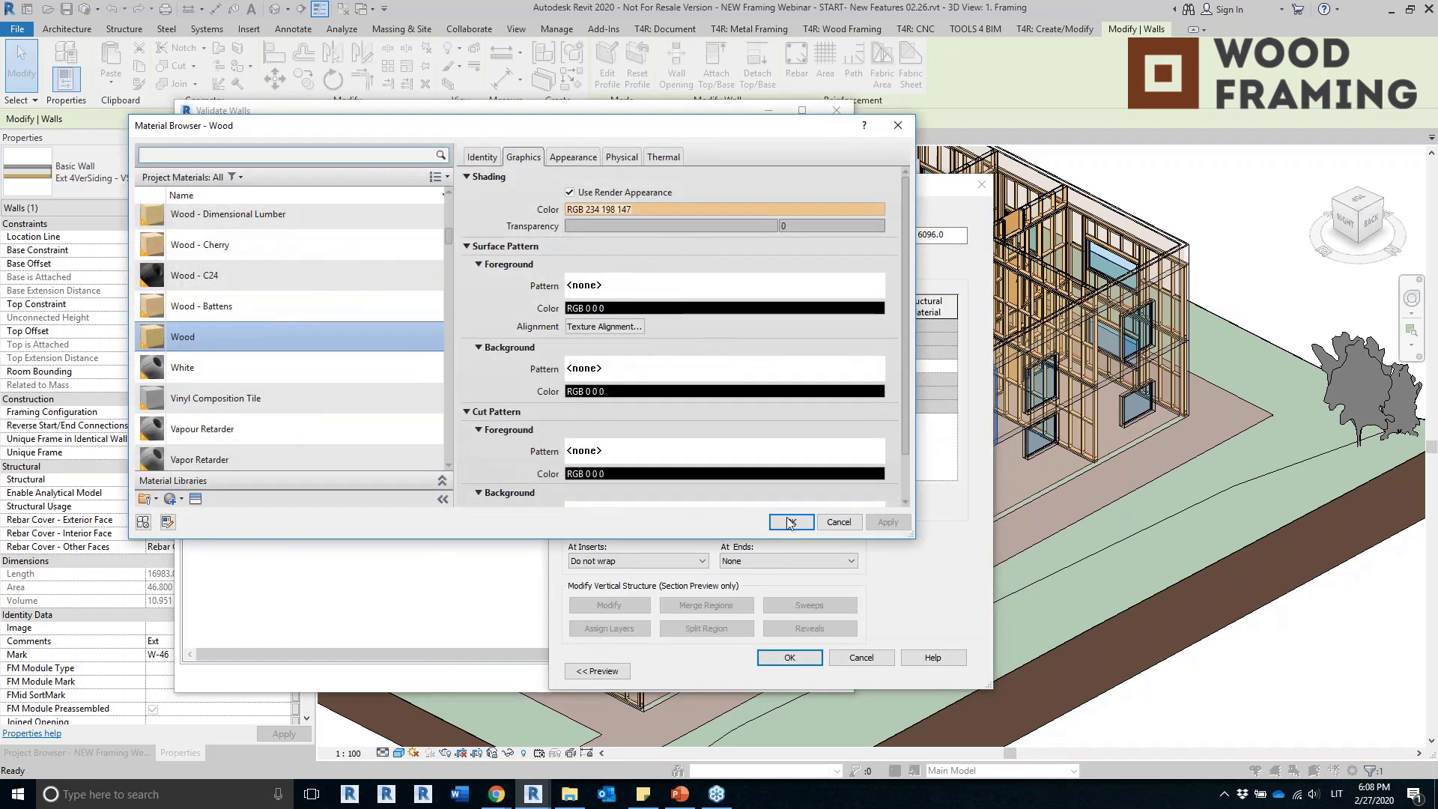
{"action": "left_click", "coordinate": [790, 521]}
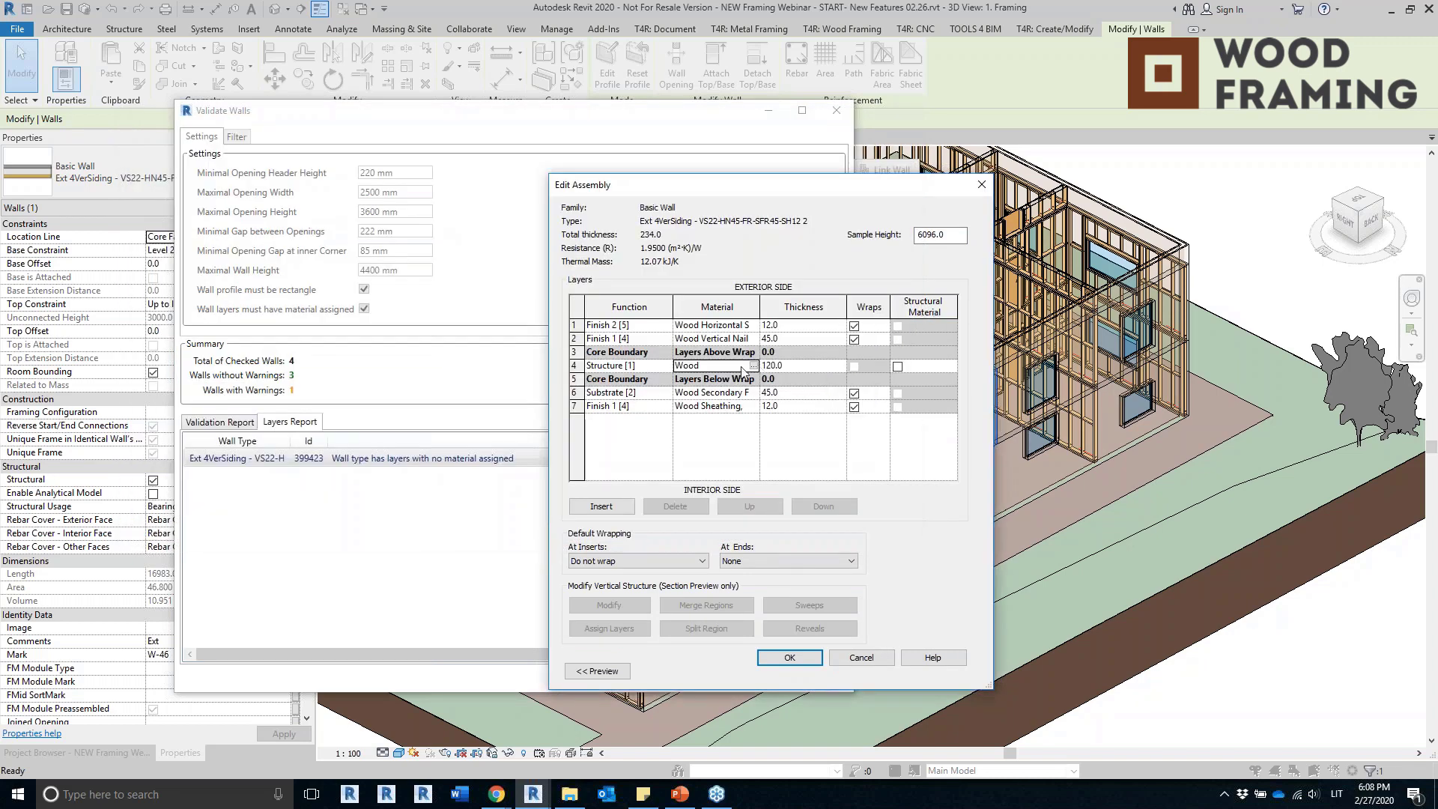
{"action": "left_click", "coordinate": [792, 660]}
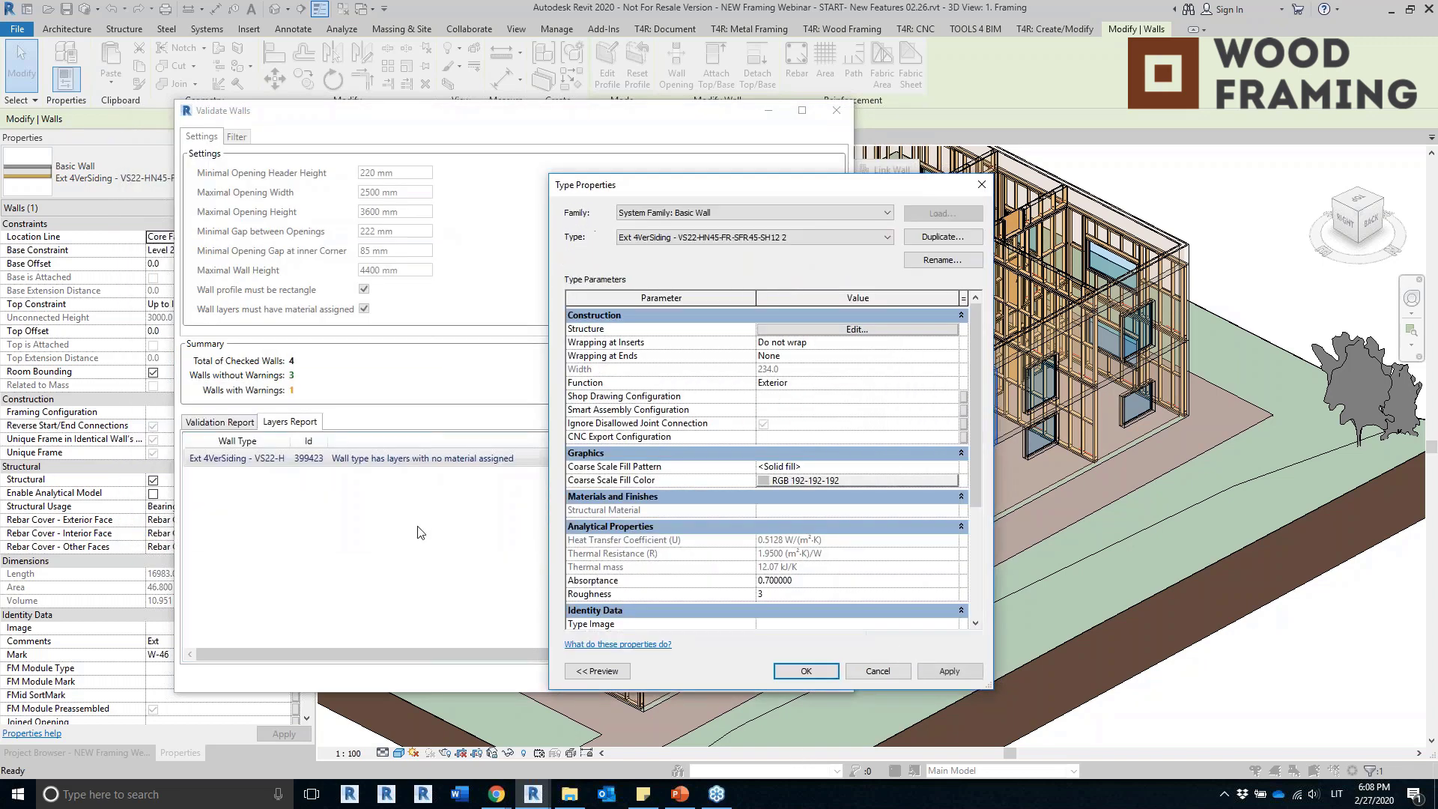
{"action": "left_click", "coordinate": [805, 672]}
Show the window with mark 38 from the validation report in the model, close the report, and inspect the window in its wall.
{"action": "left_click", "coordinate": [220, 422]}
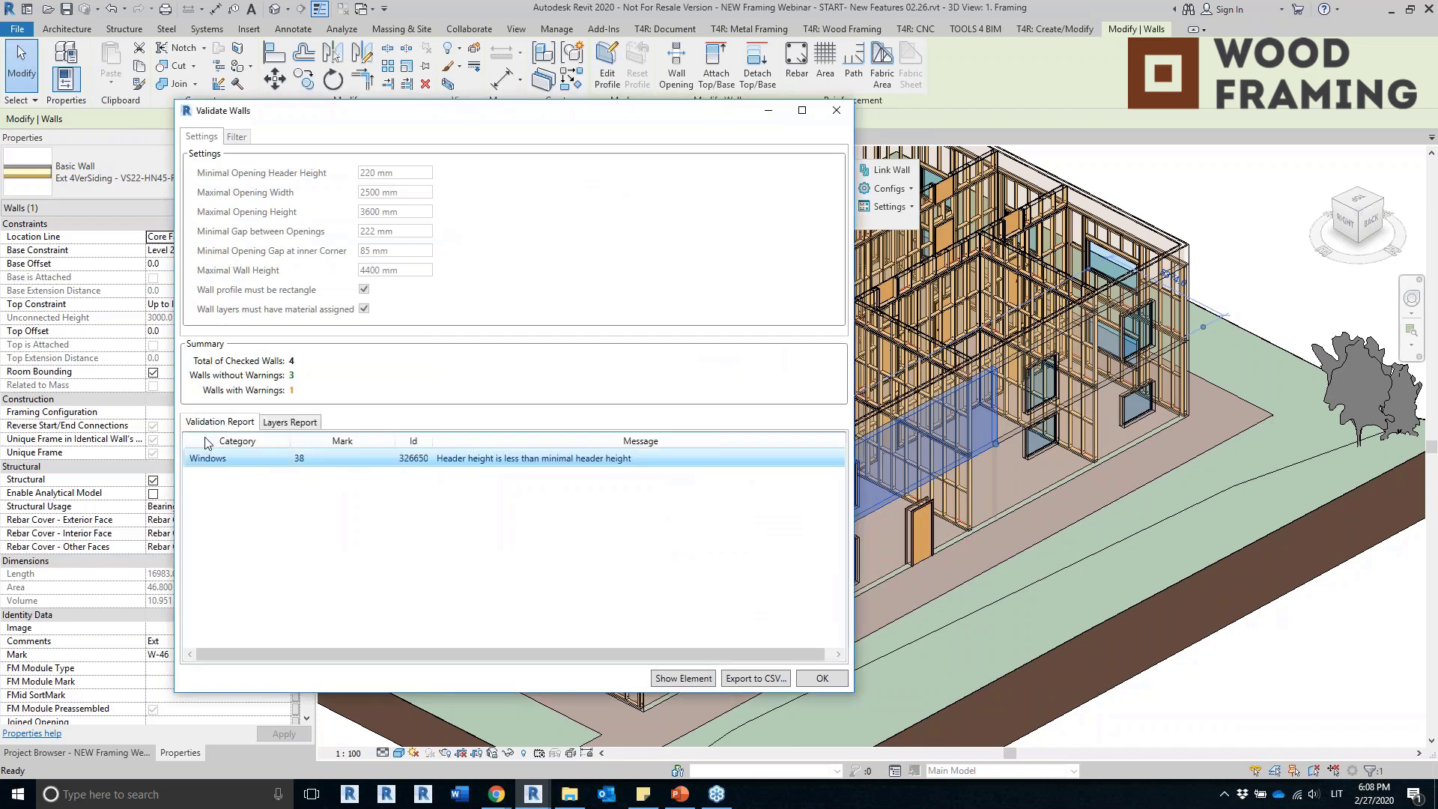
{"action": "left_click", "coordinate": [491, 463]}
{"action": "left_click", "coordinate": [682, 679]}
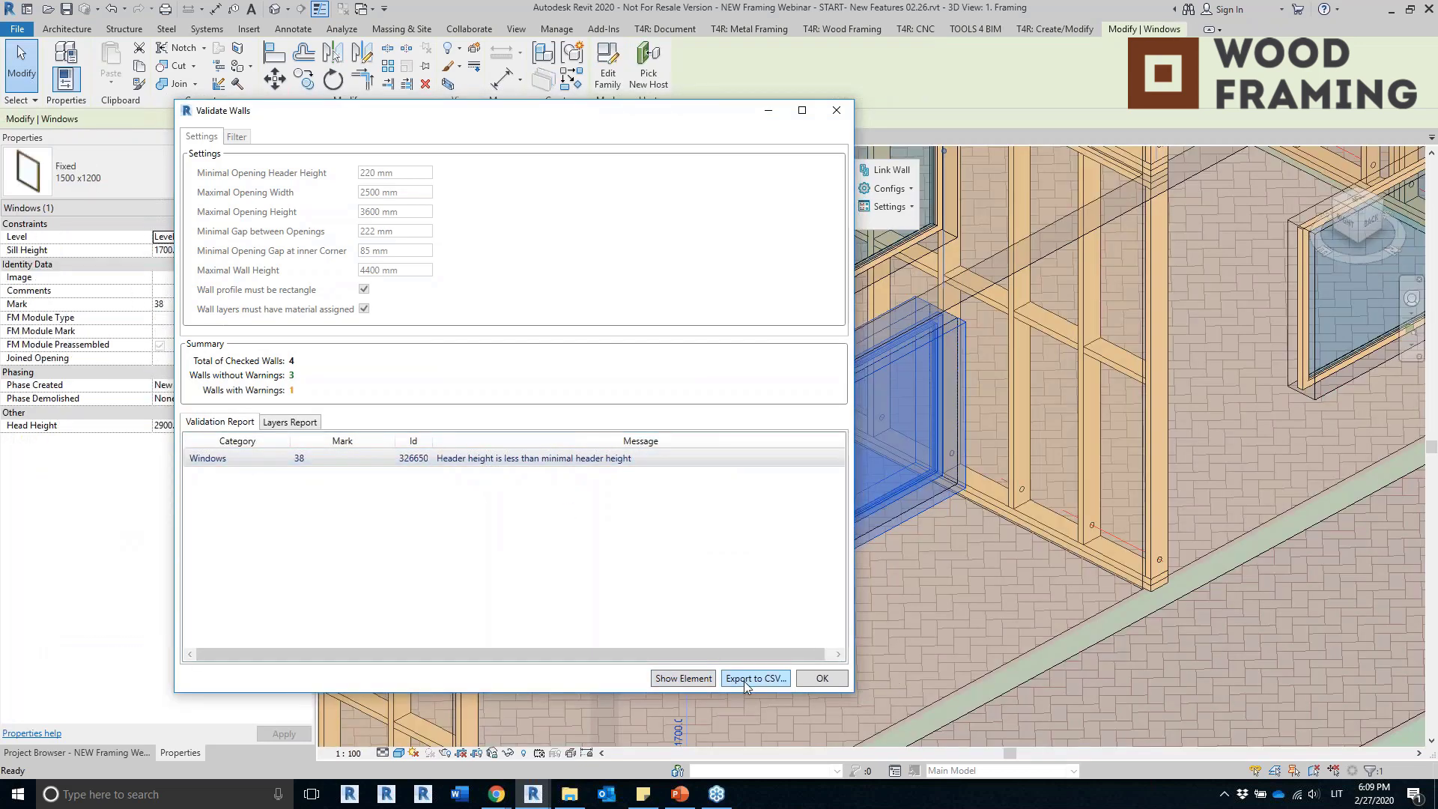
{"action": "left_click", "coordinate": [800, 684]}
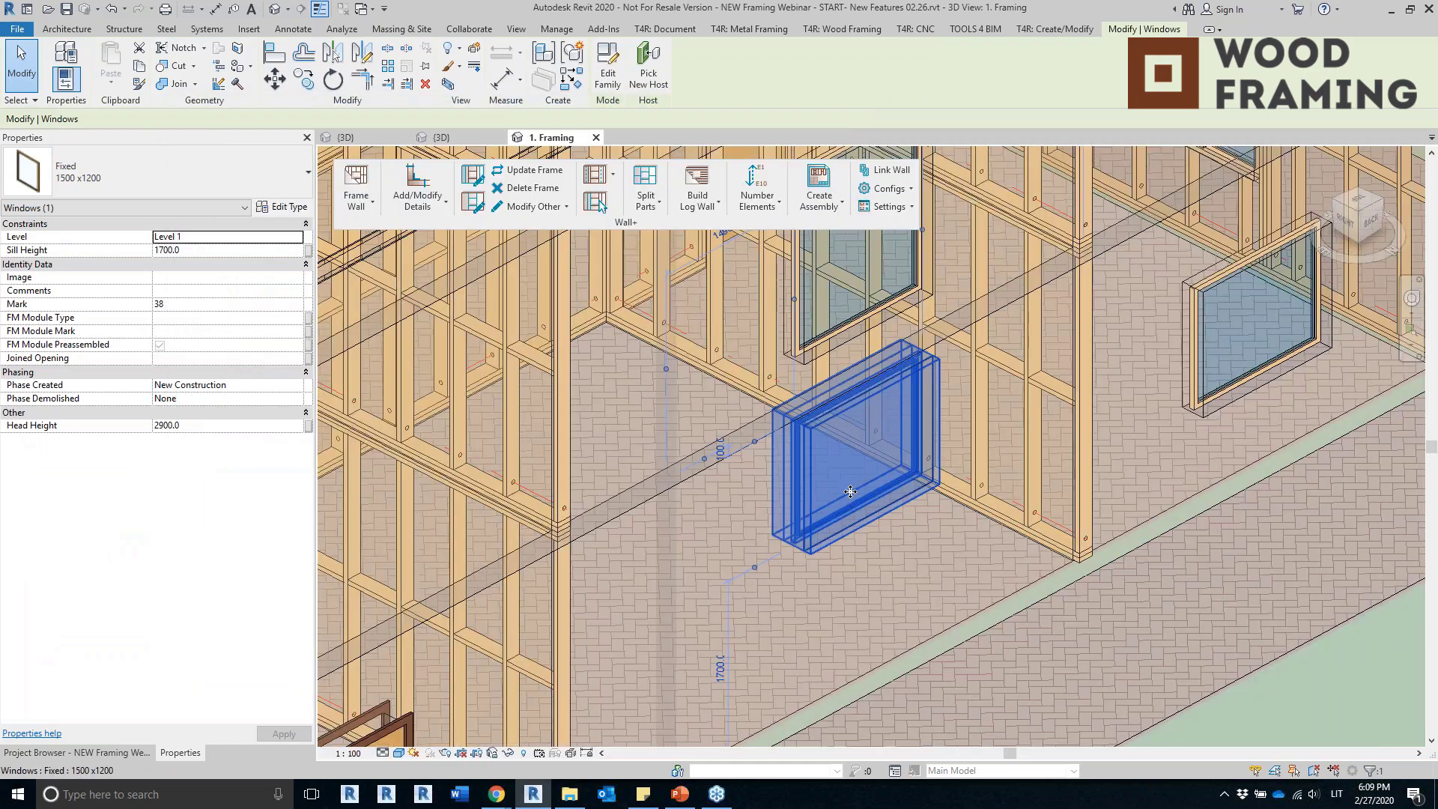
{"action": "middle_click_drag", "start_coordinate": [850, 491], "coordinate": [741, 393], "text": "shift"}
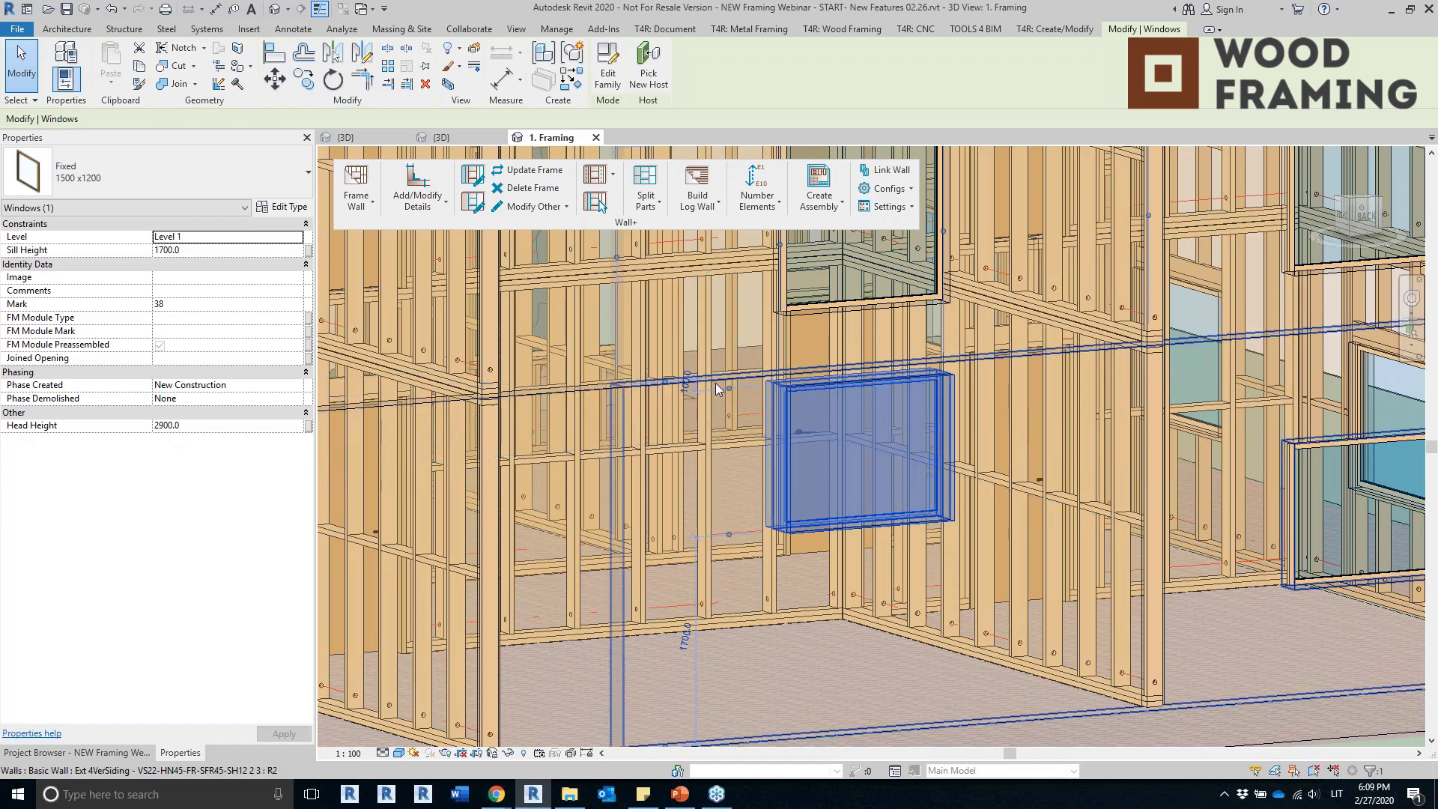
{"action": "left_click", "coordinate": [716, 389]}
{"action": "middle_click_drag", "start_coordinate": [716, 388], "coordinate": [889, 488], "text": "shift"}
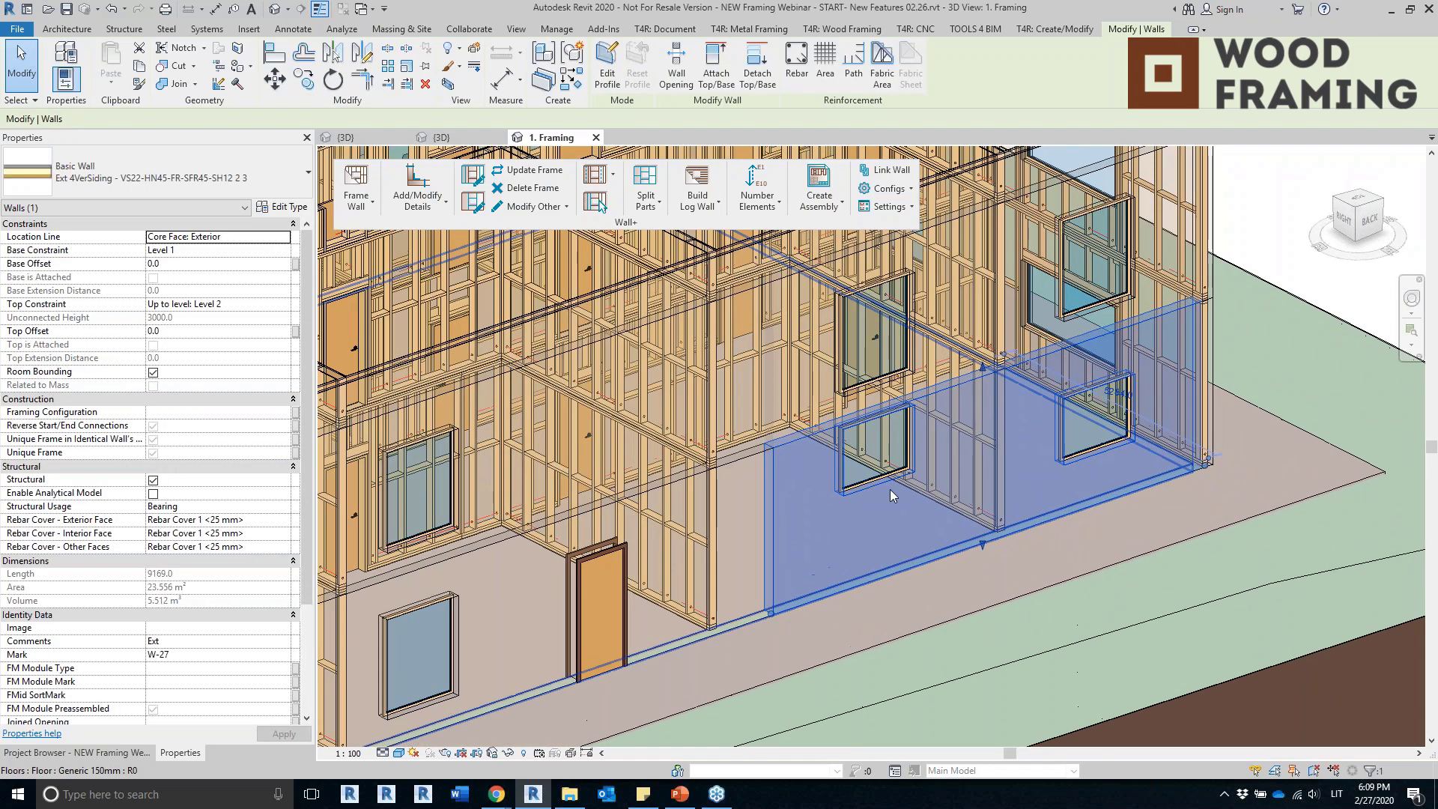
Set the sill height of the ground-floor window with mark 38 to 900 mm.
{"action": "key", "text": "Escape"}
{"action": "left_click", "coordinate": [817, 455]}
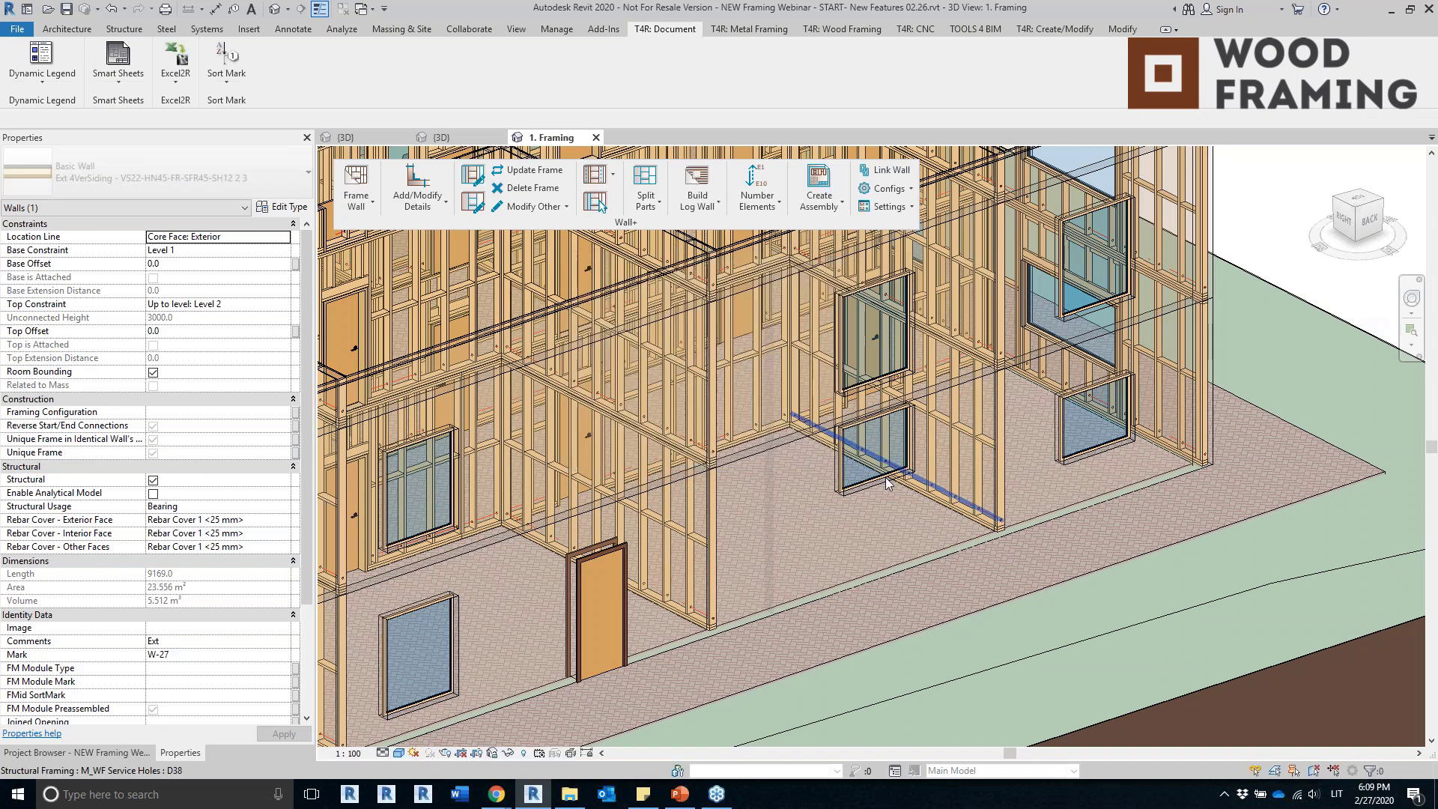
{"action": "left_click", "coordinate": [887, 483]}
{"action": "left_click", "coordinate": [198, 253]}
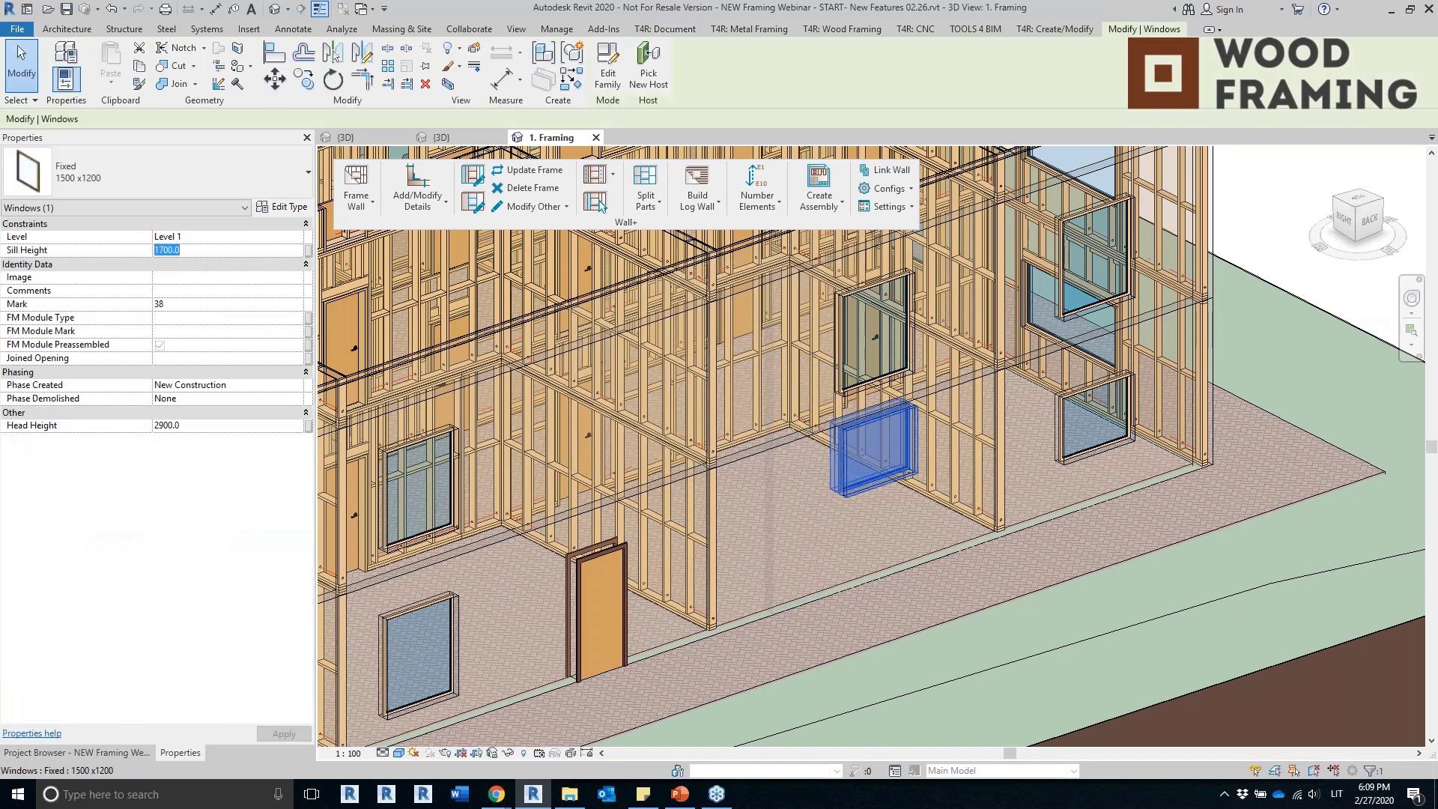
{"action": "type", "text": "900"}
{"action": "left_click", "coordinate": [283, 733]}
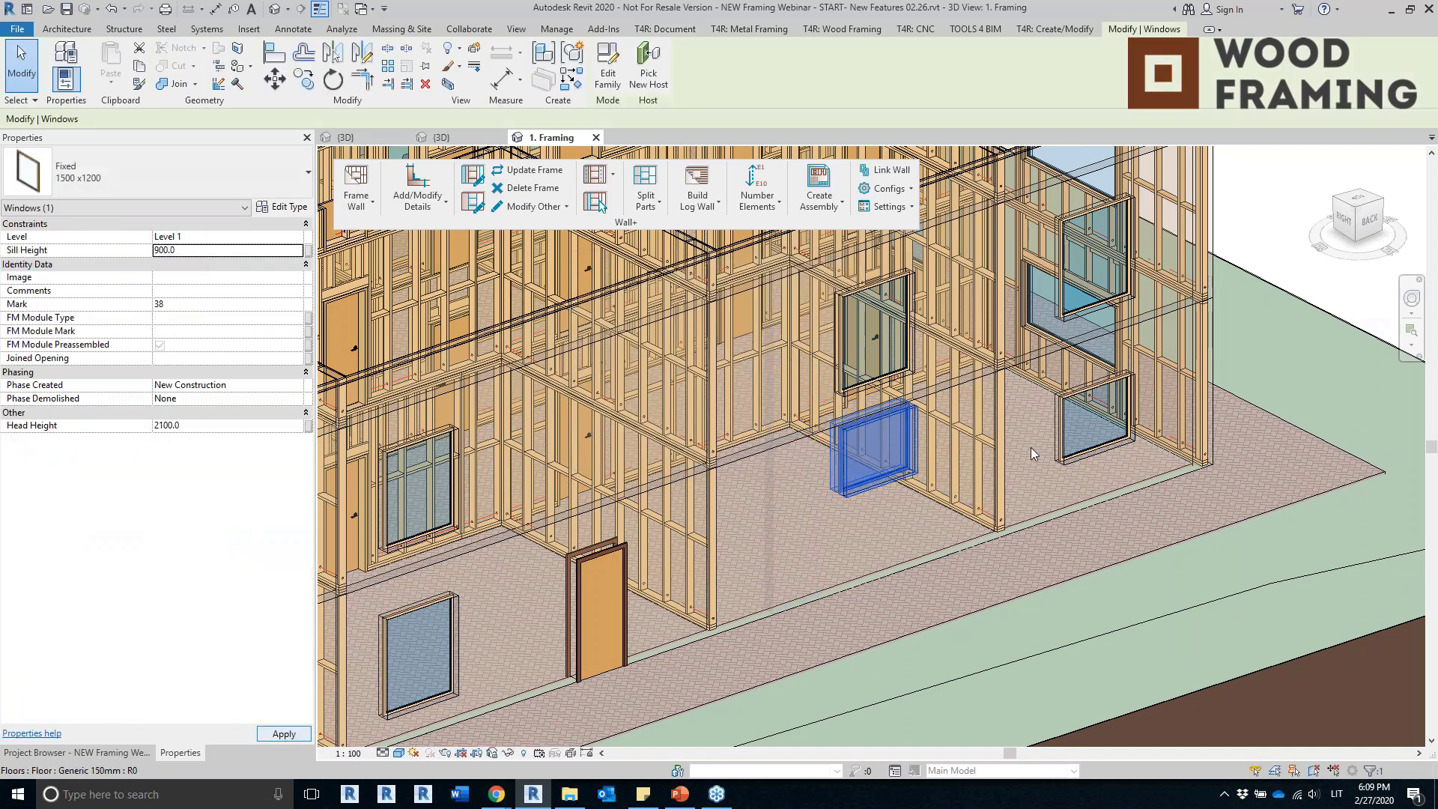
{"action": "scroll", "coordinate": [1367, 473], "scroll_direction": "down", "scroll_amount": 5}
{"action": "scroll", "coordinate": [1153, 541], "scroll_direction": "up", "scroll_amount": 3}
{"action": "key", "text": "Escape"}
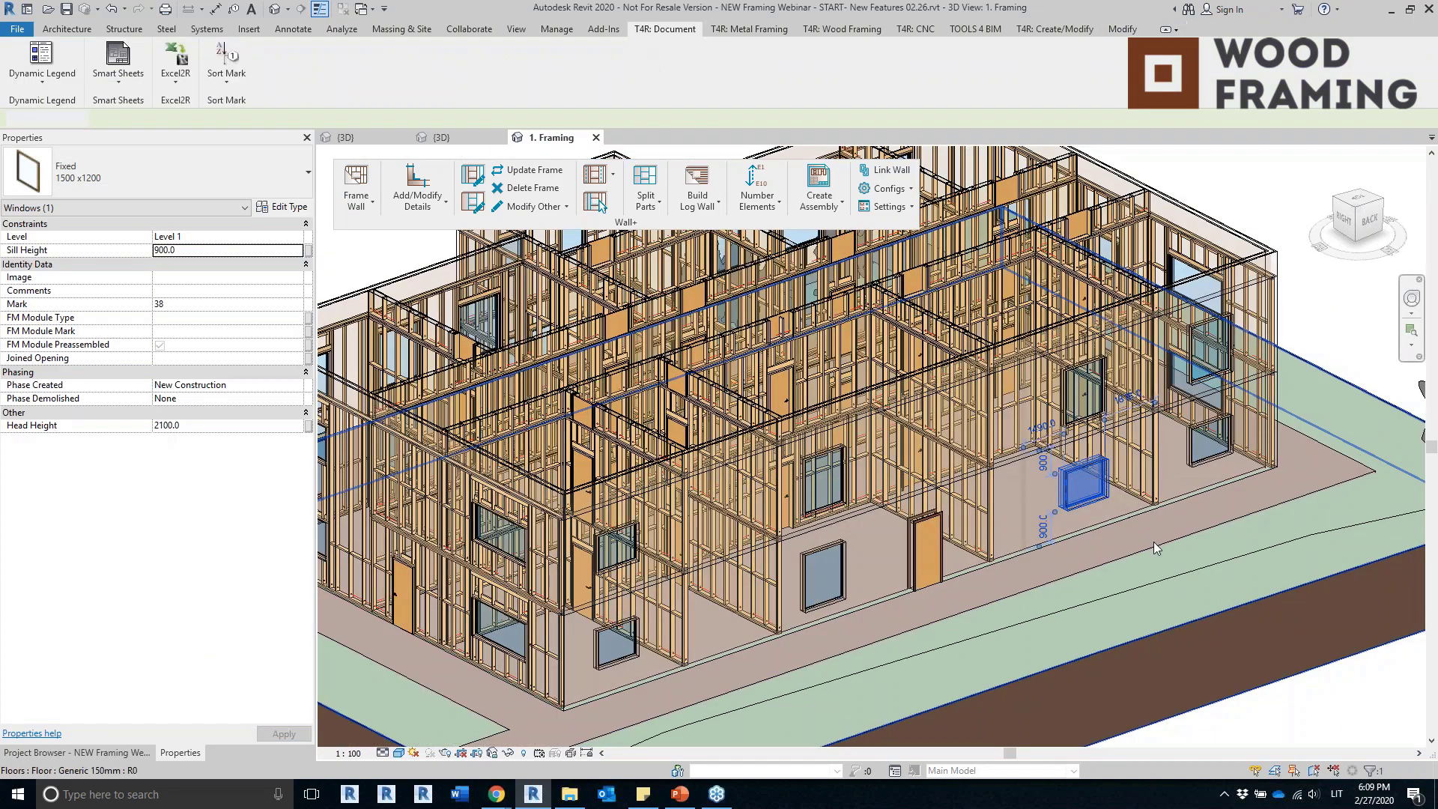
In Link Wall for the long ground-floor exterior wall with the door, assign the Frame configuration to the structure layer.
{"action": "middle_click_drag", "start_coordinate": [1153, 541], "coordinate": [1069, 580], "text": "shift"}
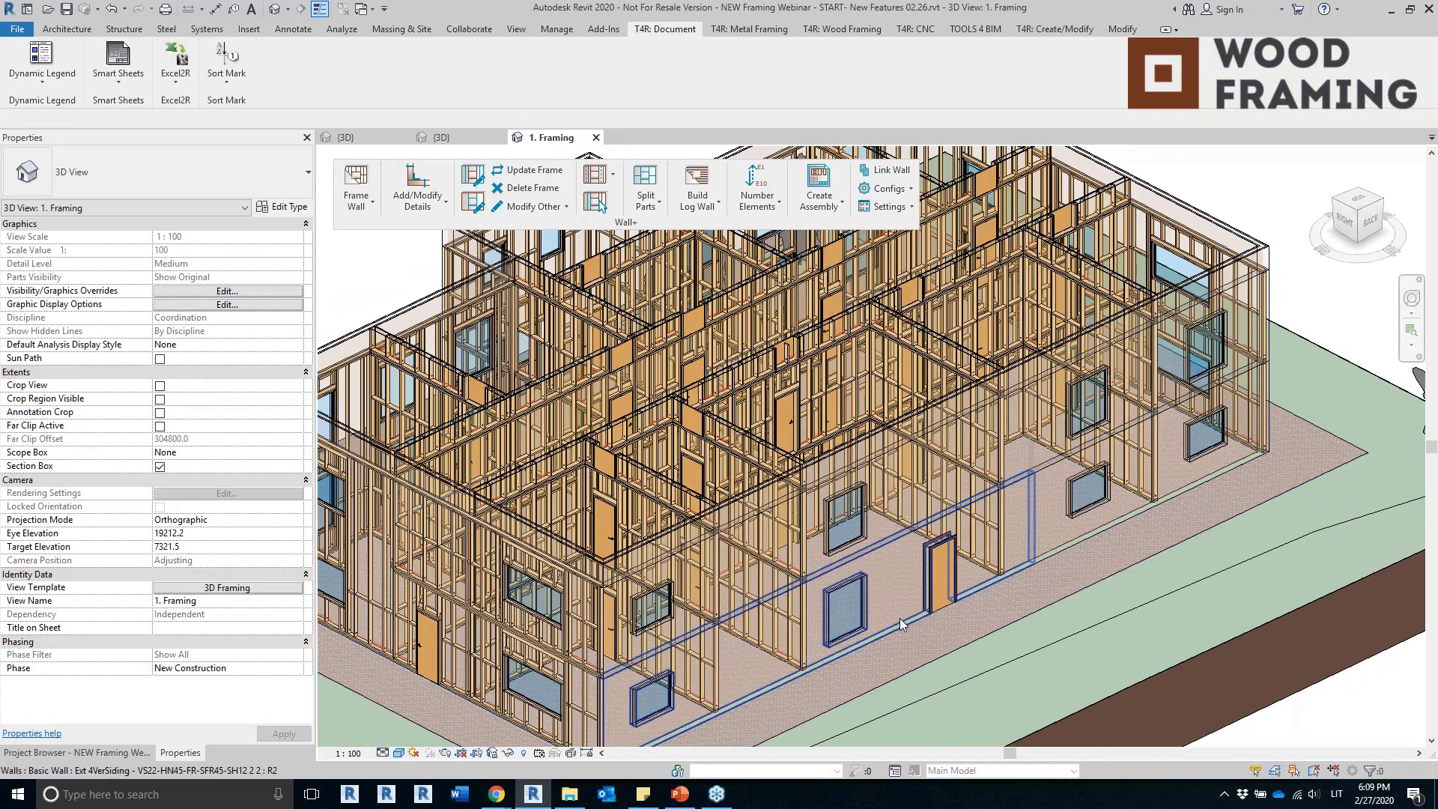
{"action": "left_click", "coordinate": [902, 621]}
{"action": "left_click", "coordinate": [890, 171]}
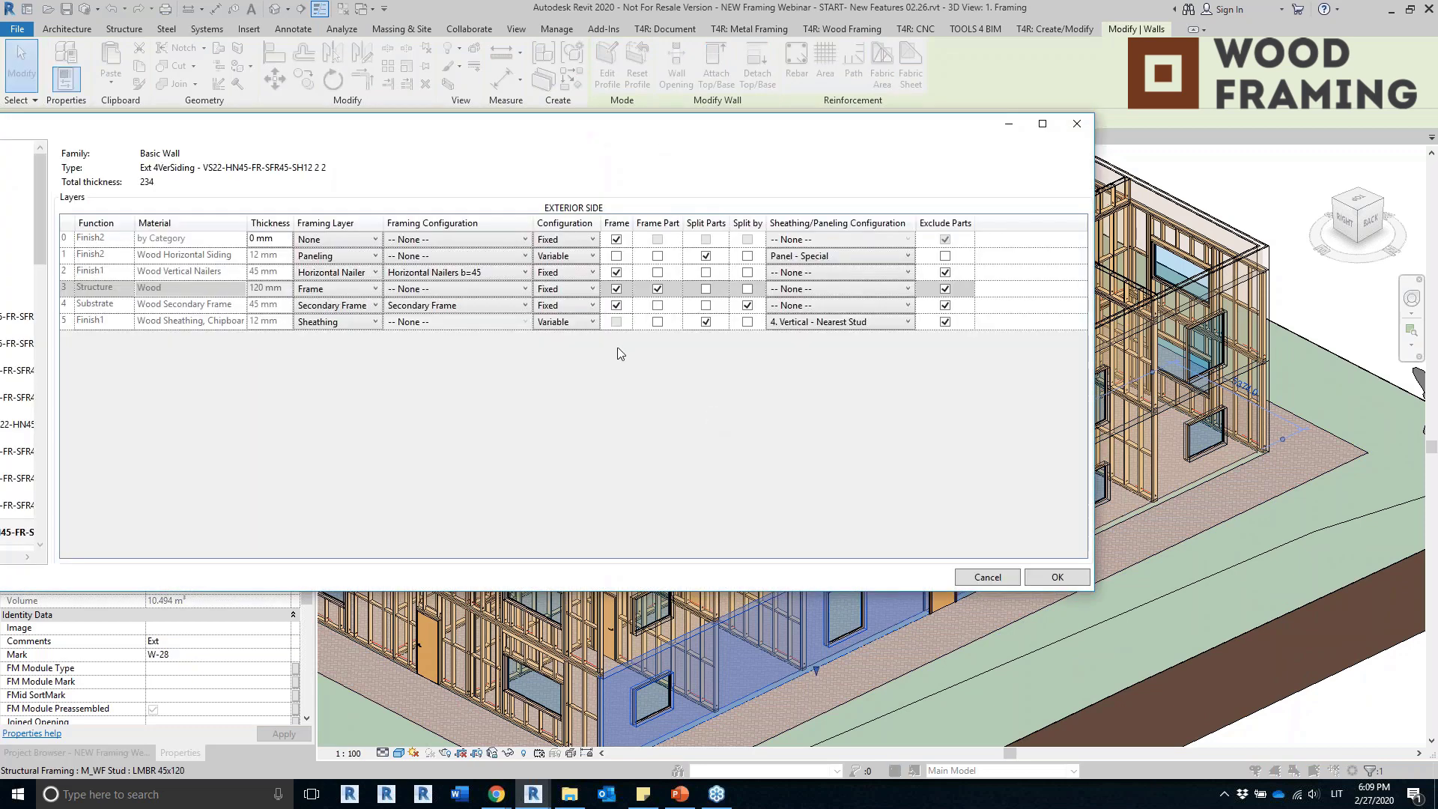
{"action": "left_click", "coordinate": [477, 292]}
{"action": "left_click", "coordinate": [419, 318]}
{"action": "left_click", "coordinate": [1057, 578]}
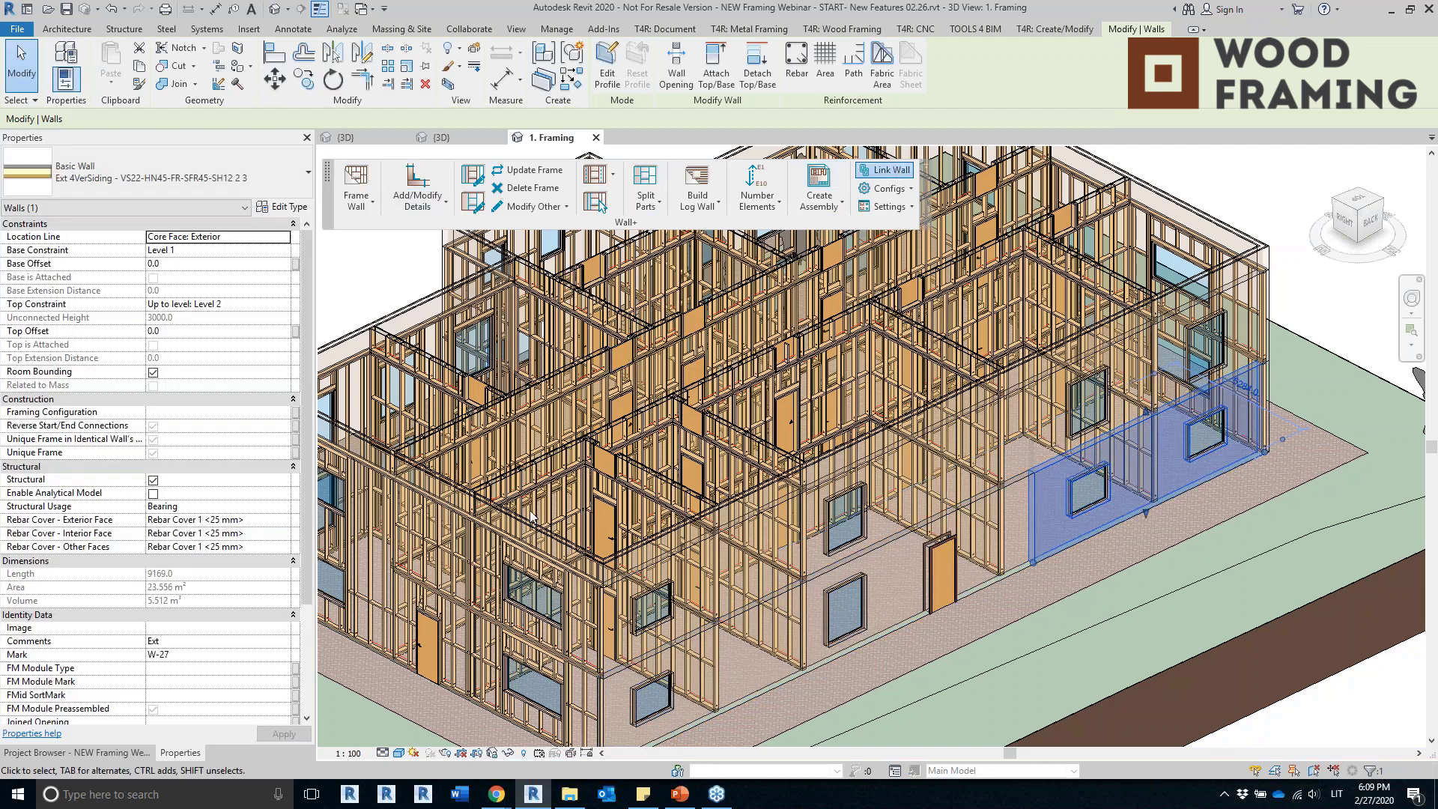
In Link Wall for the shorter ground-floor exterior wall beside the door wall, assign the Frame configuration to the structure layer.
{"action": "left_click", "coordinate": [398, 318]}
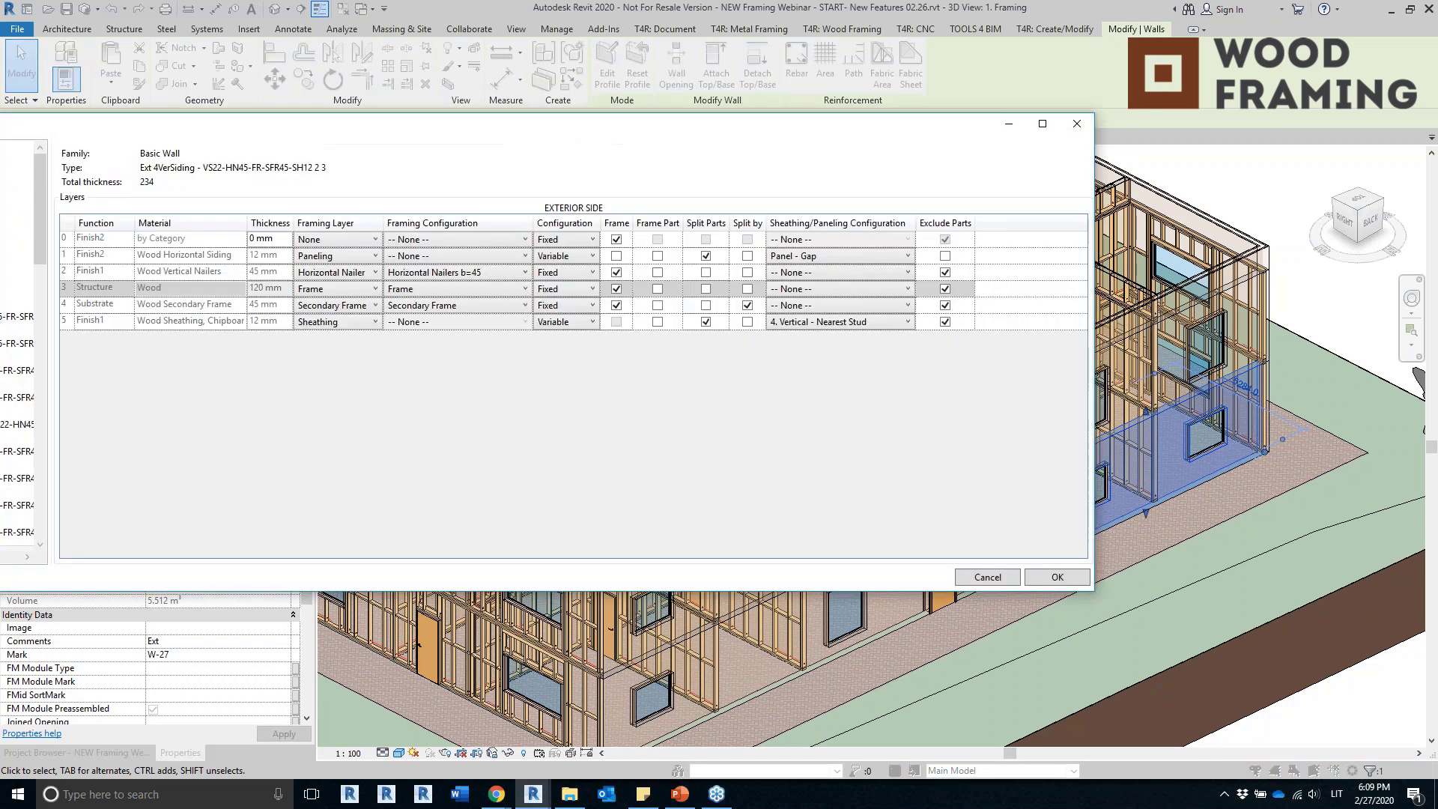
{"action": "left_click", "coordinate": [566, 288]}
{"action": "left_click", "coordinate": [1039, 578]}
Try to frame the four exterior walls of the long facade on both floors, check the report's wall type and message, and close it.
{"action": "left_click", "coordinate": [882, 631]}
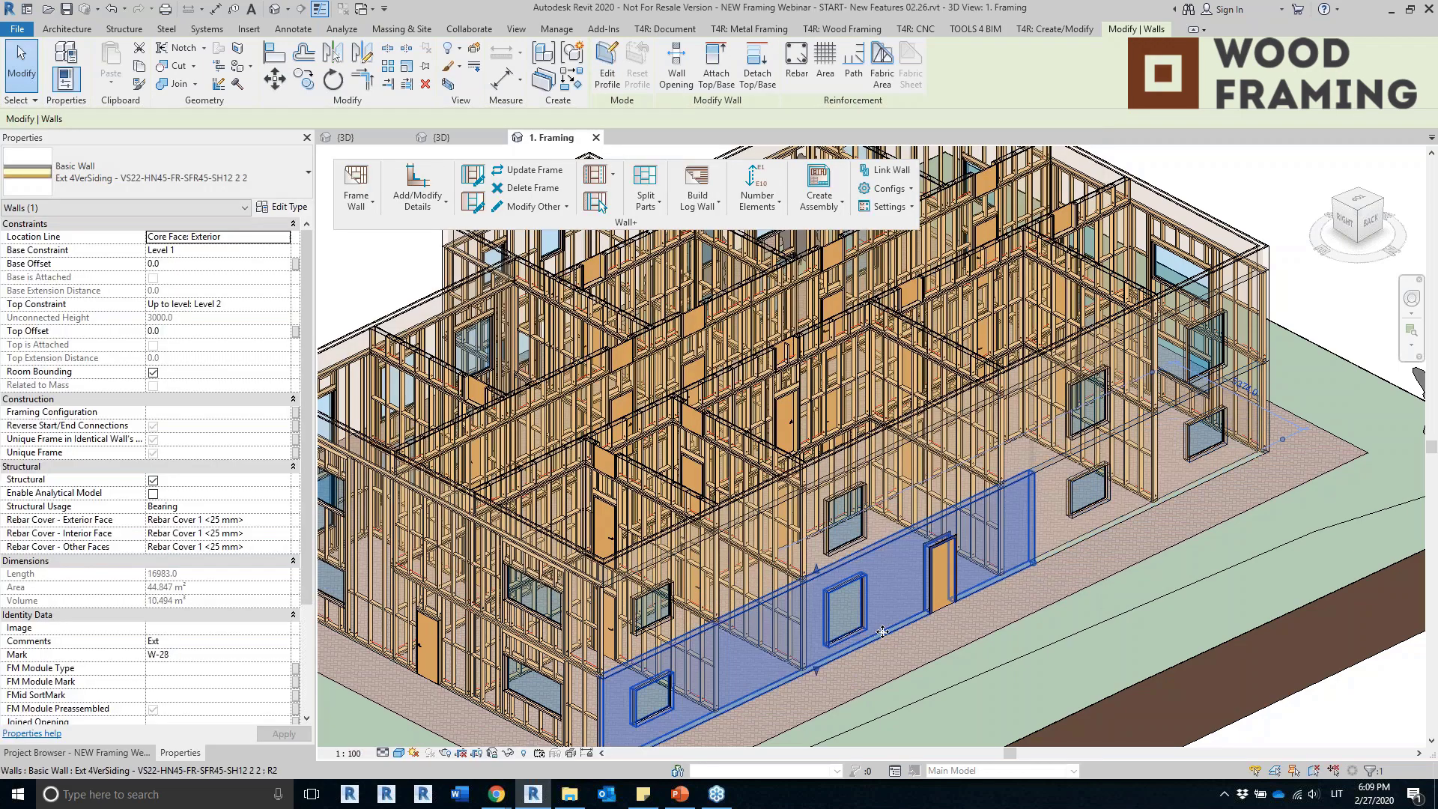
{"action": "left_click", "coordinate": [1053, 556], "text": "ctrl"}
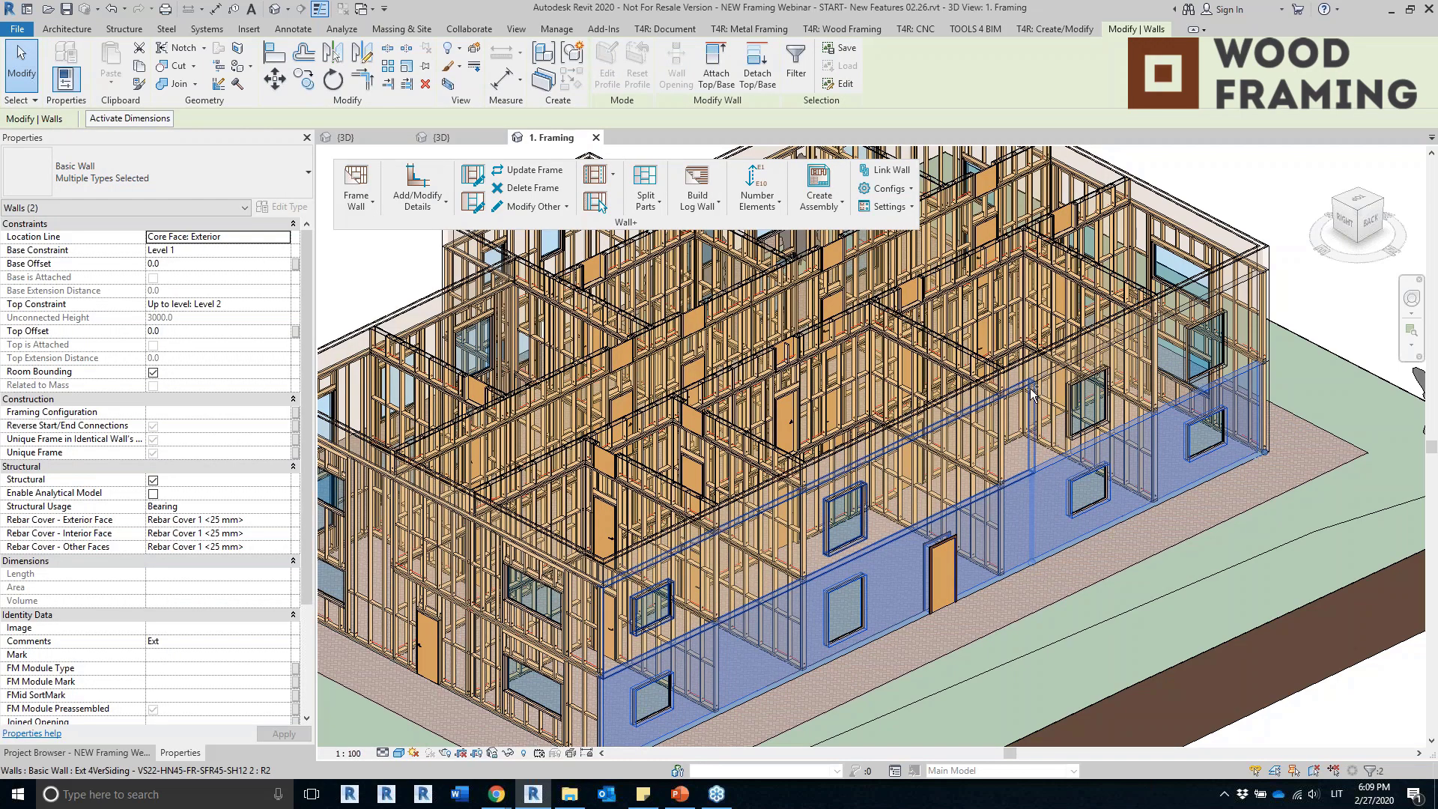
{"action": "left_click", "coordinate": [1122, 336], "text": "ctrl"}
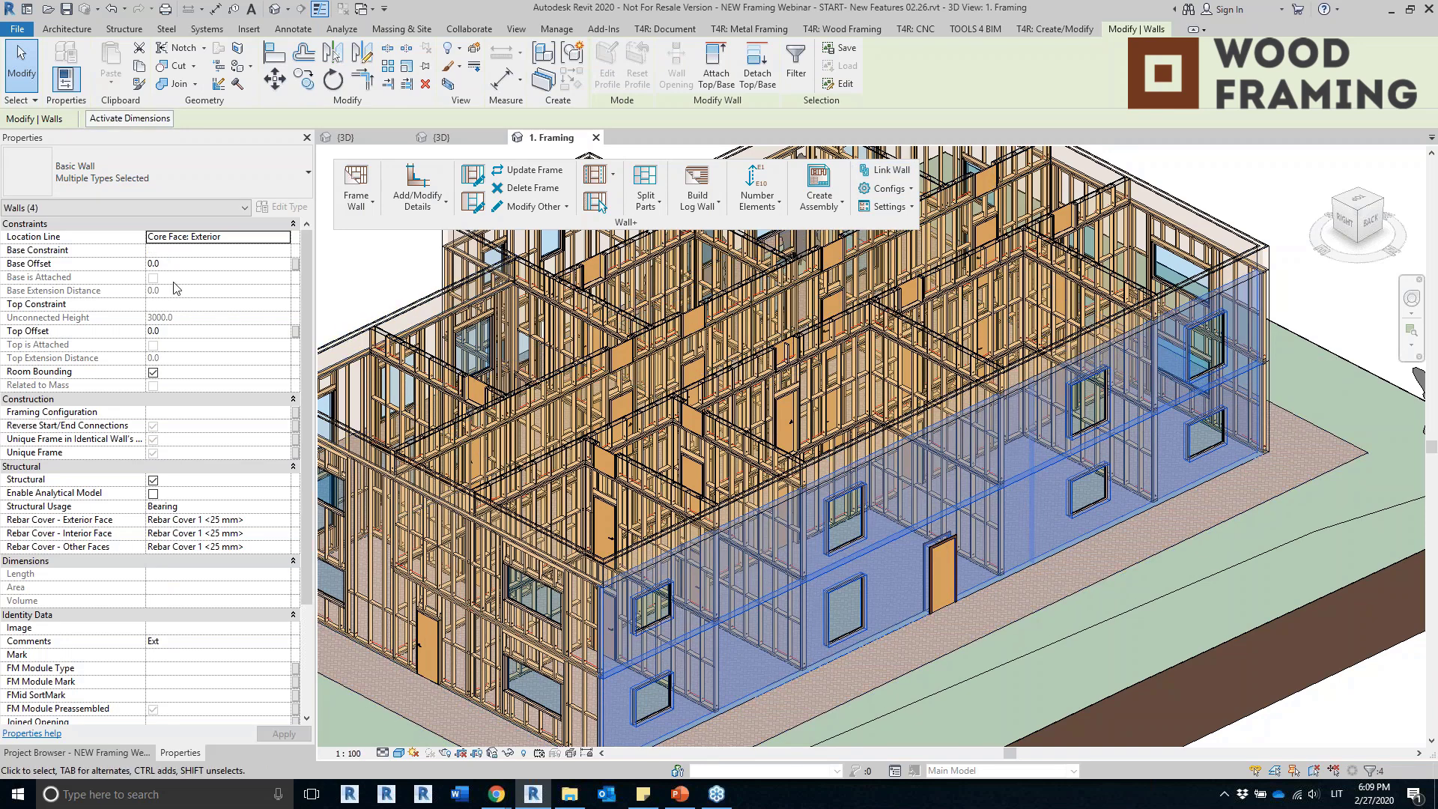
{"action": "left_click", "coordinate": [356, 184]}
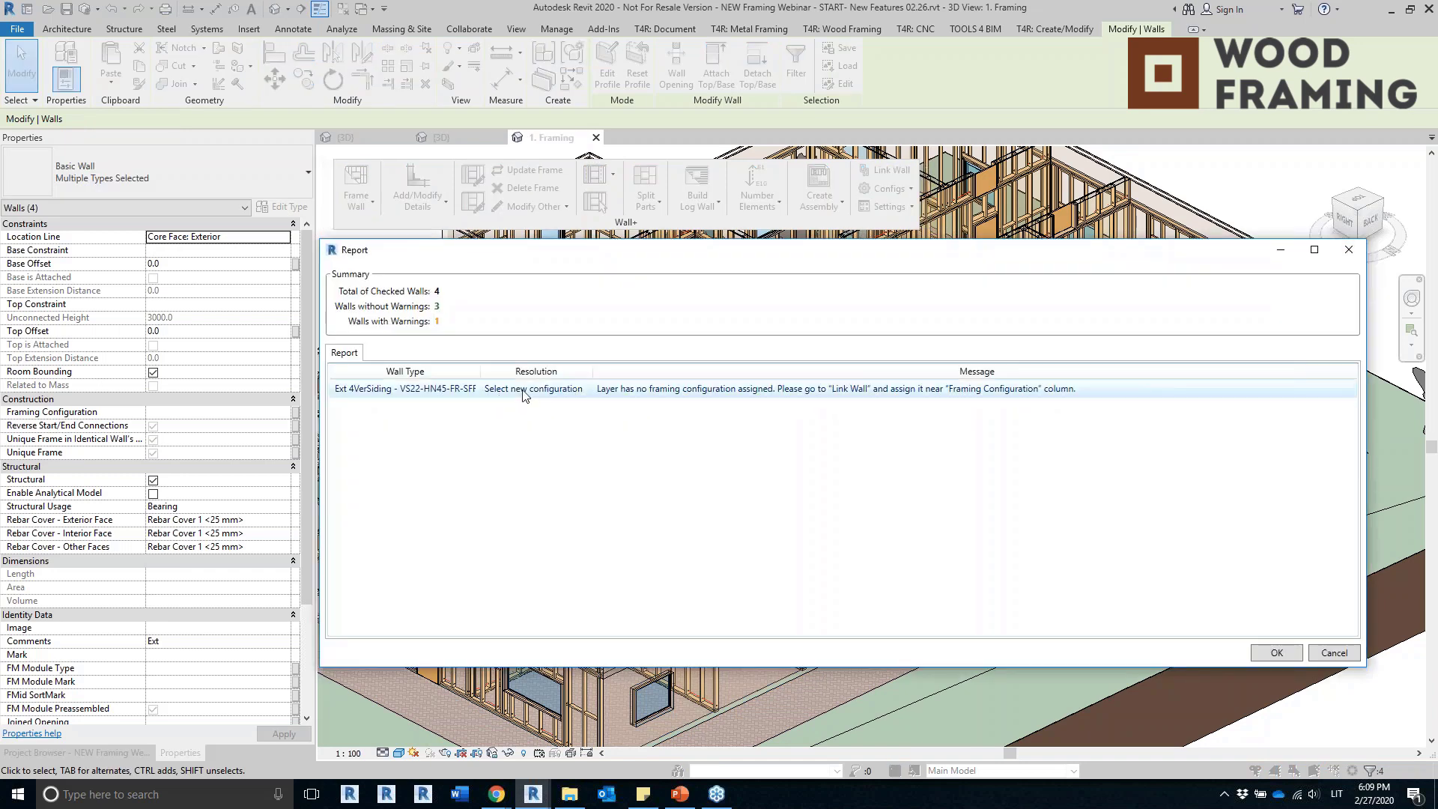
{"action": "left_click", "coordinate": [764, 388]}
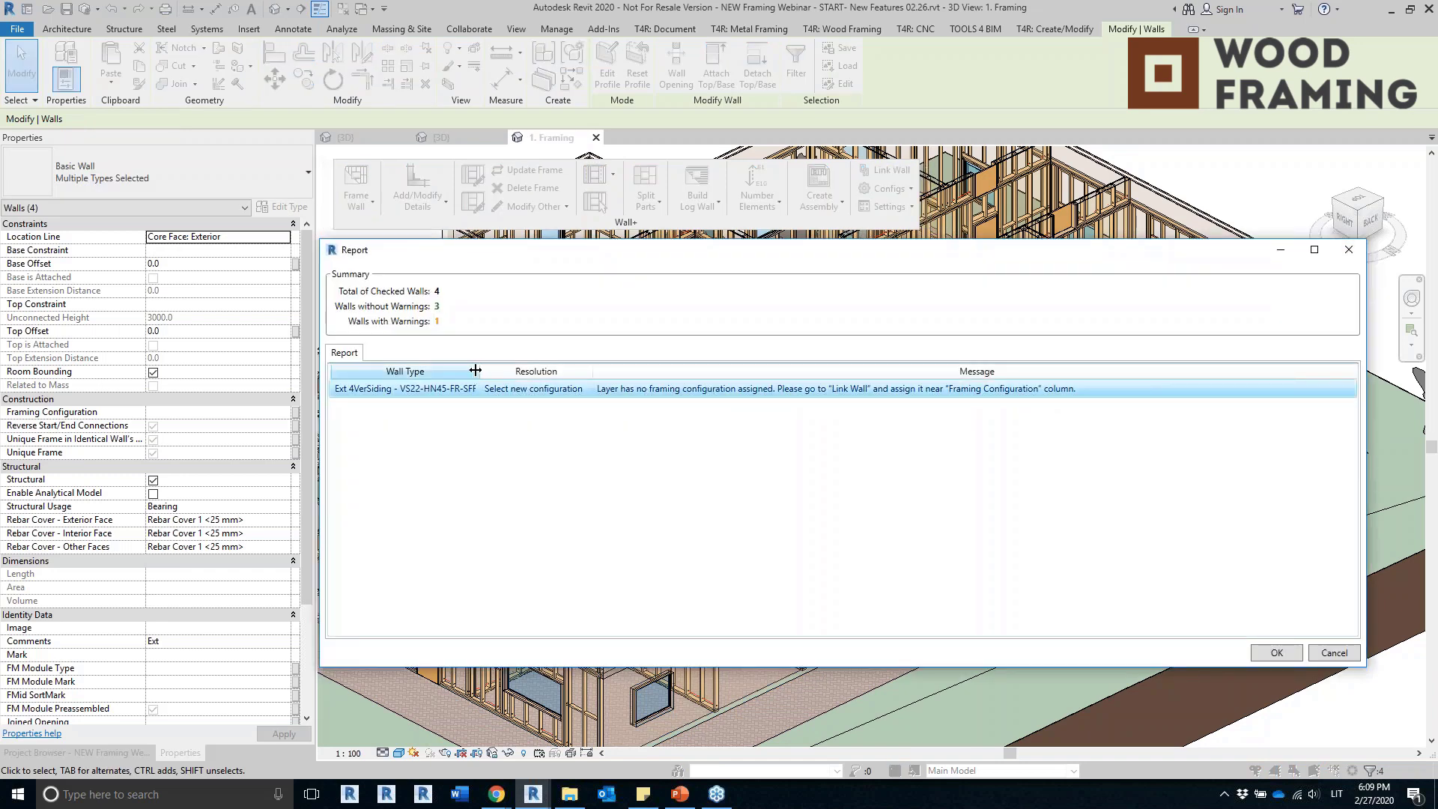
{"action": "left_click_drag", "start_coordinate": [475, 369], "coordinate": [598, 370]}
{"action": "left_click", "coordinate": [1345, 252]}
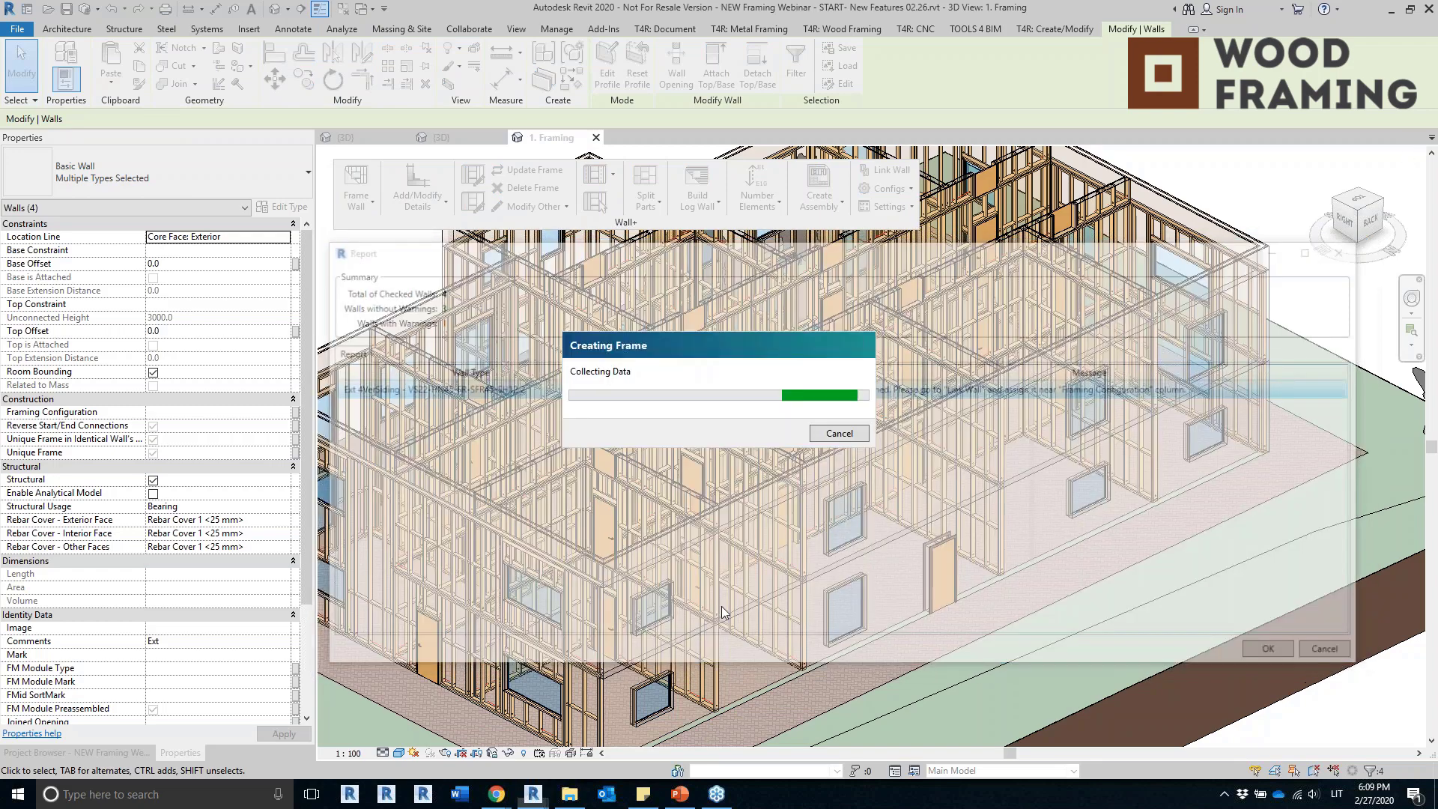
In Link Wall for the long upper-floor wall above the door, assign the Frame configuration to the structure layer.
{"action": "left_click", "coordinate": [763, 605]}
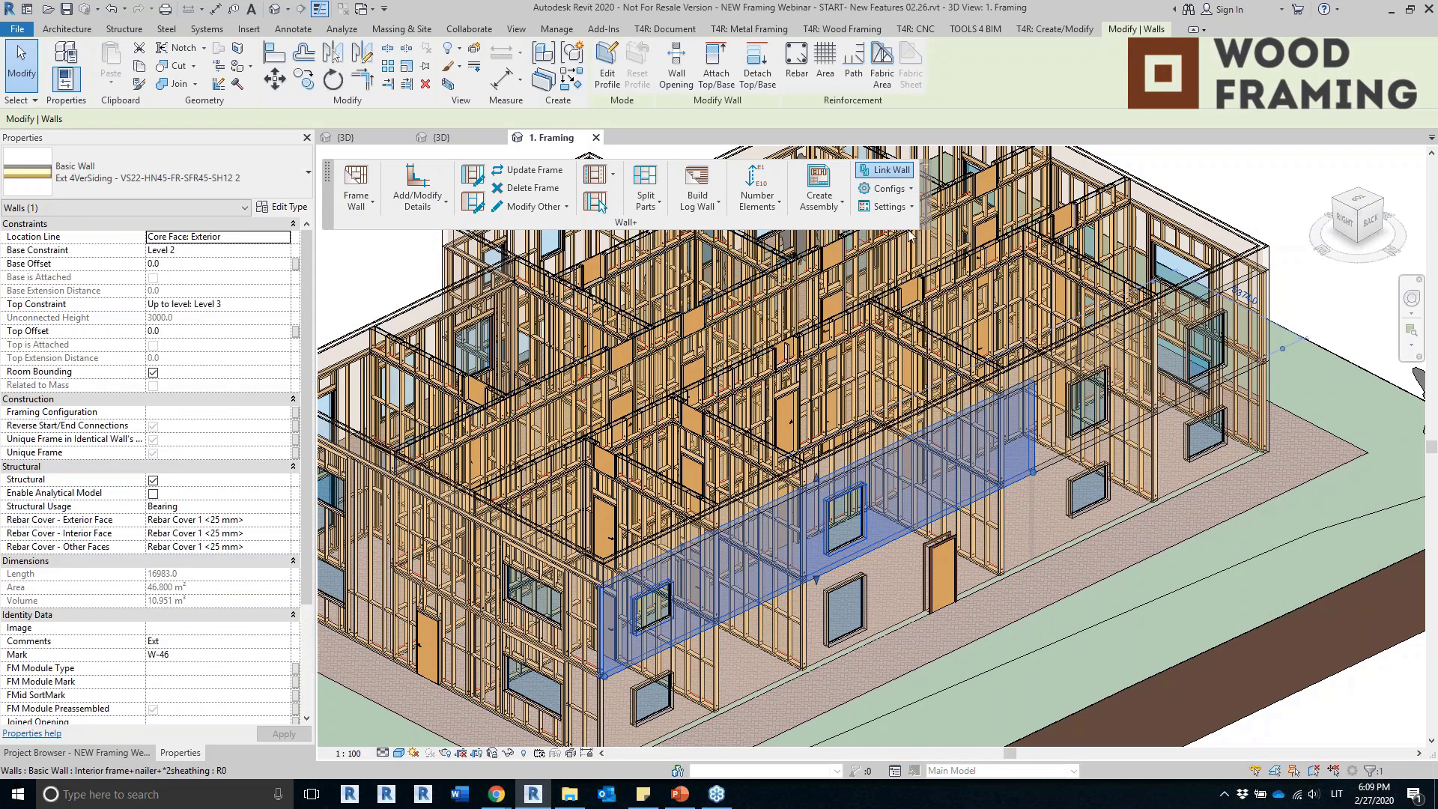
{"action": "left_click", "coordinate": [597, 201]}
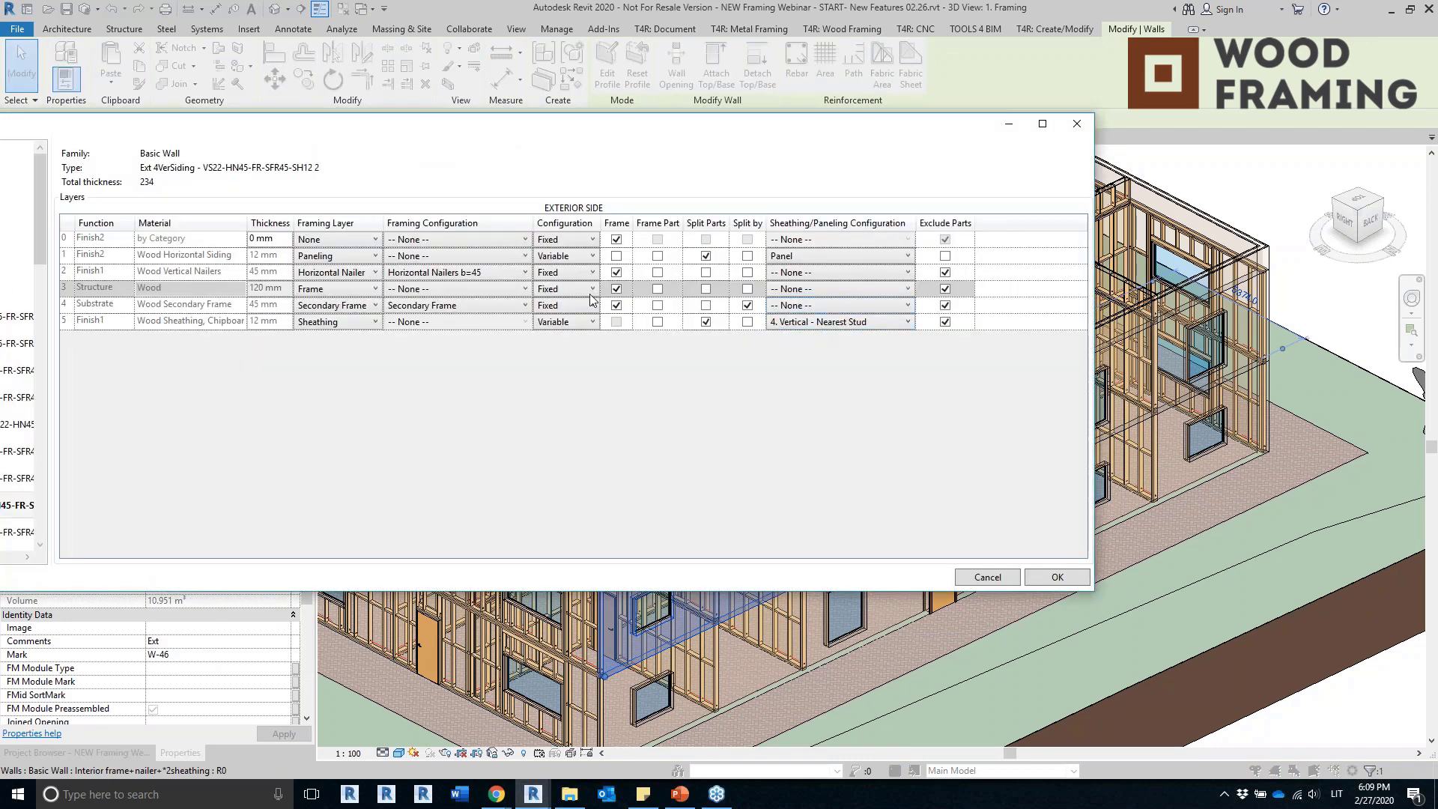
{"action": "left_click", "coordinate": [432, 295]}
{"action": "left_click", "coordinate": [401, 321]}
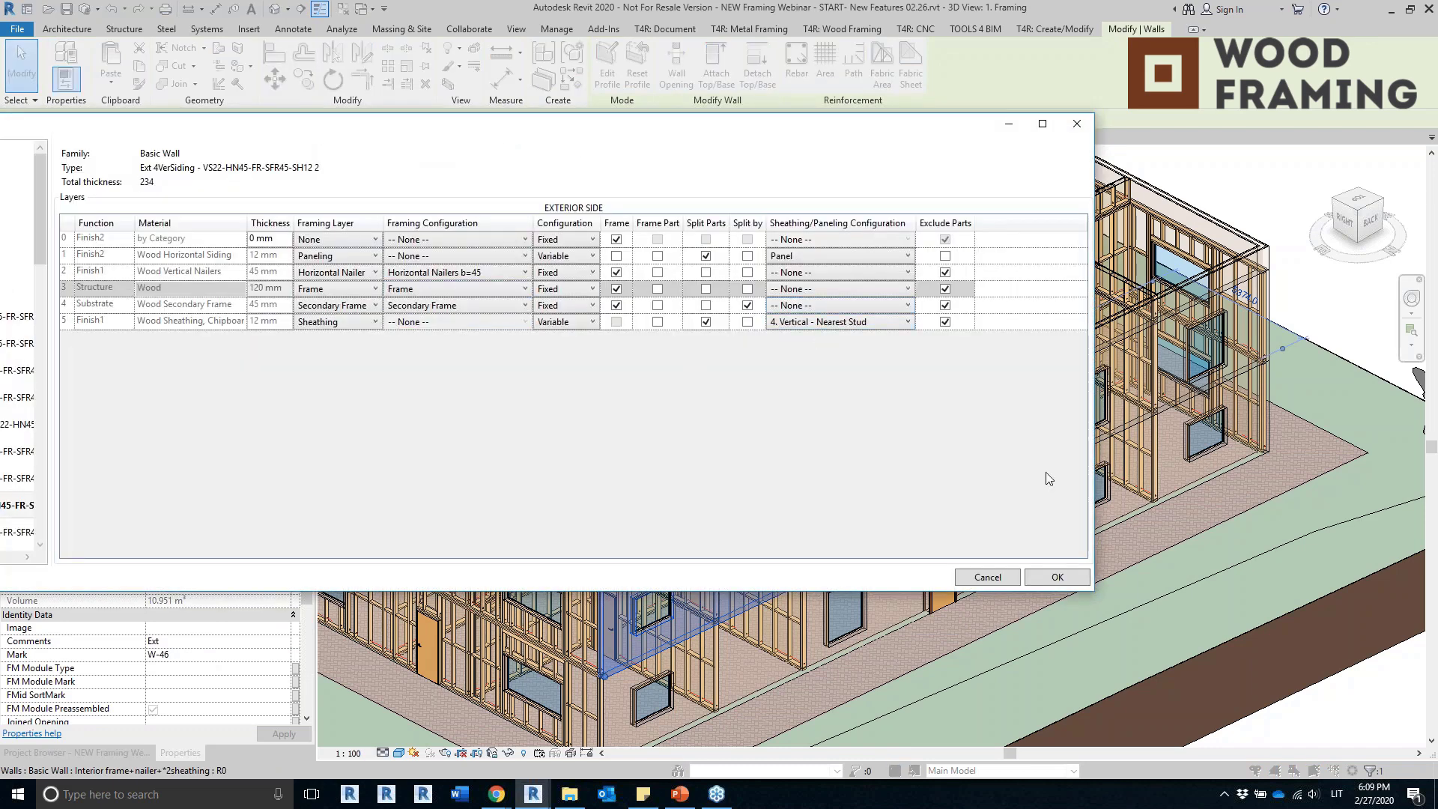
{"action": "left_click", "coordinate": [1079, 582]}
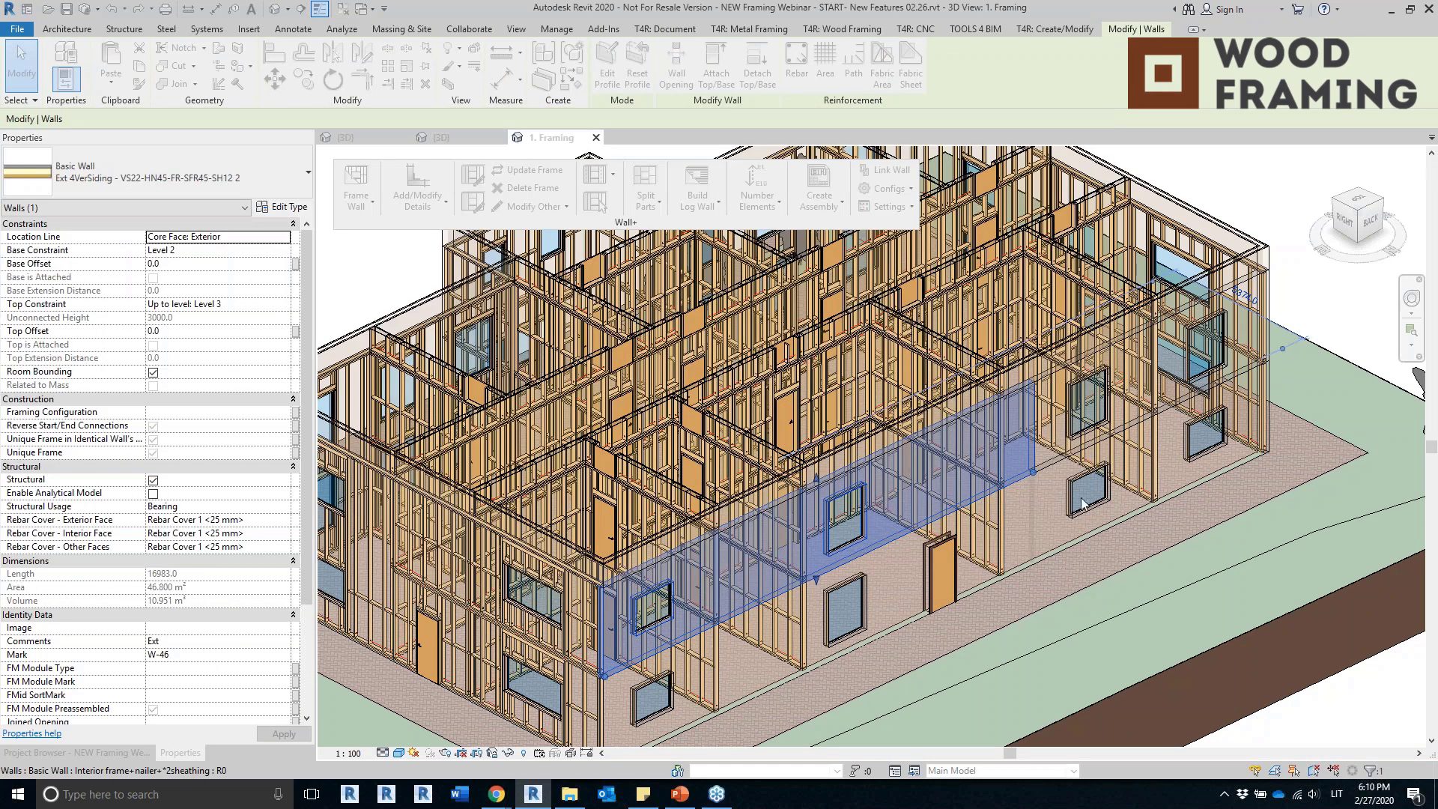
Frame all four exterior walls of the long facade, both ground-floor and upper-floor.
{"action": "left_click", "coordinate": [1056, 460]}
{"action": "left_click", "coordinate": [1015, 572], "text": "ctrl"}
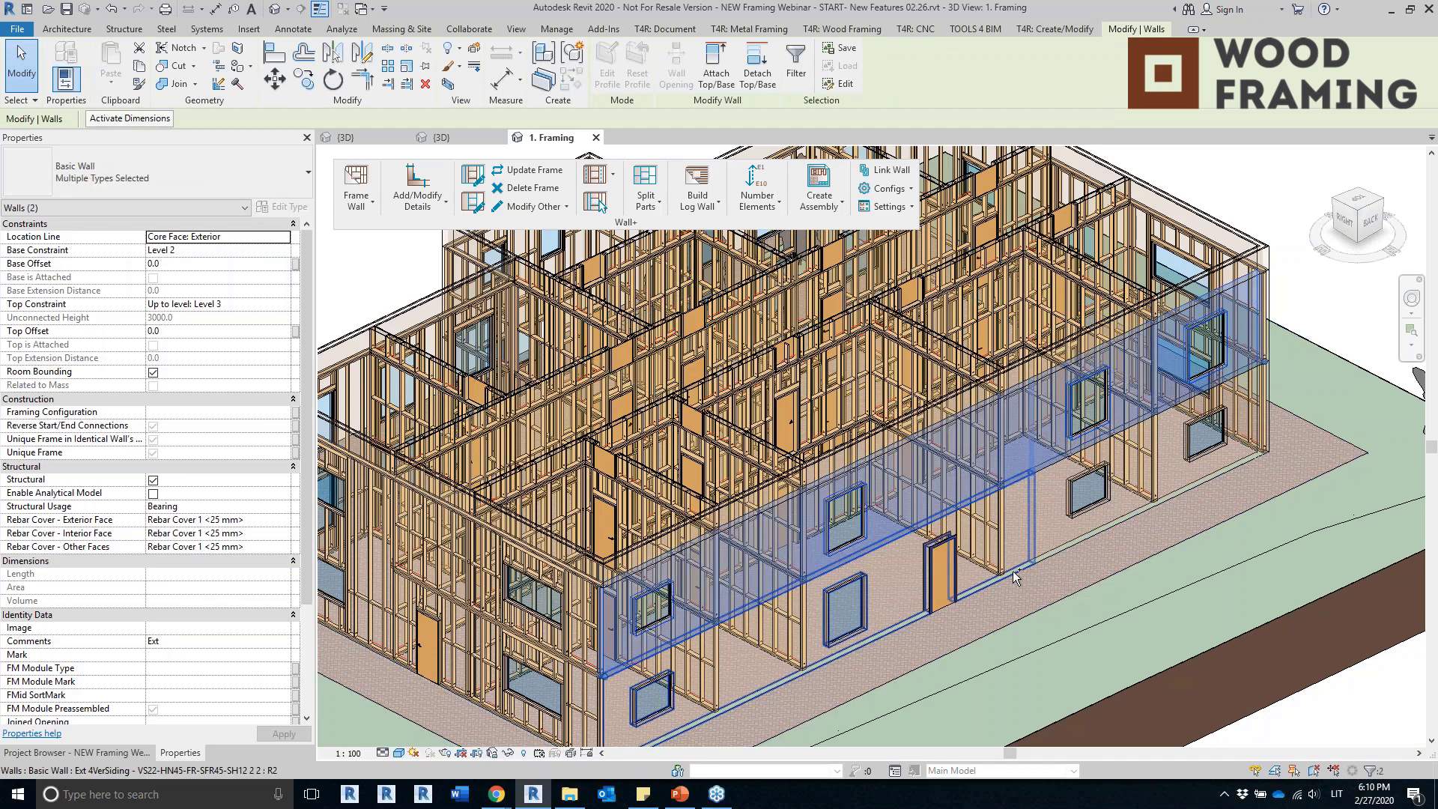
{"action": "left_click", "coordinate": [1048, 554], "text": "ctrl"}
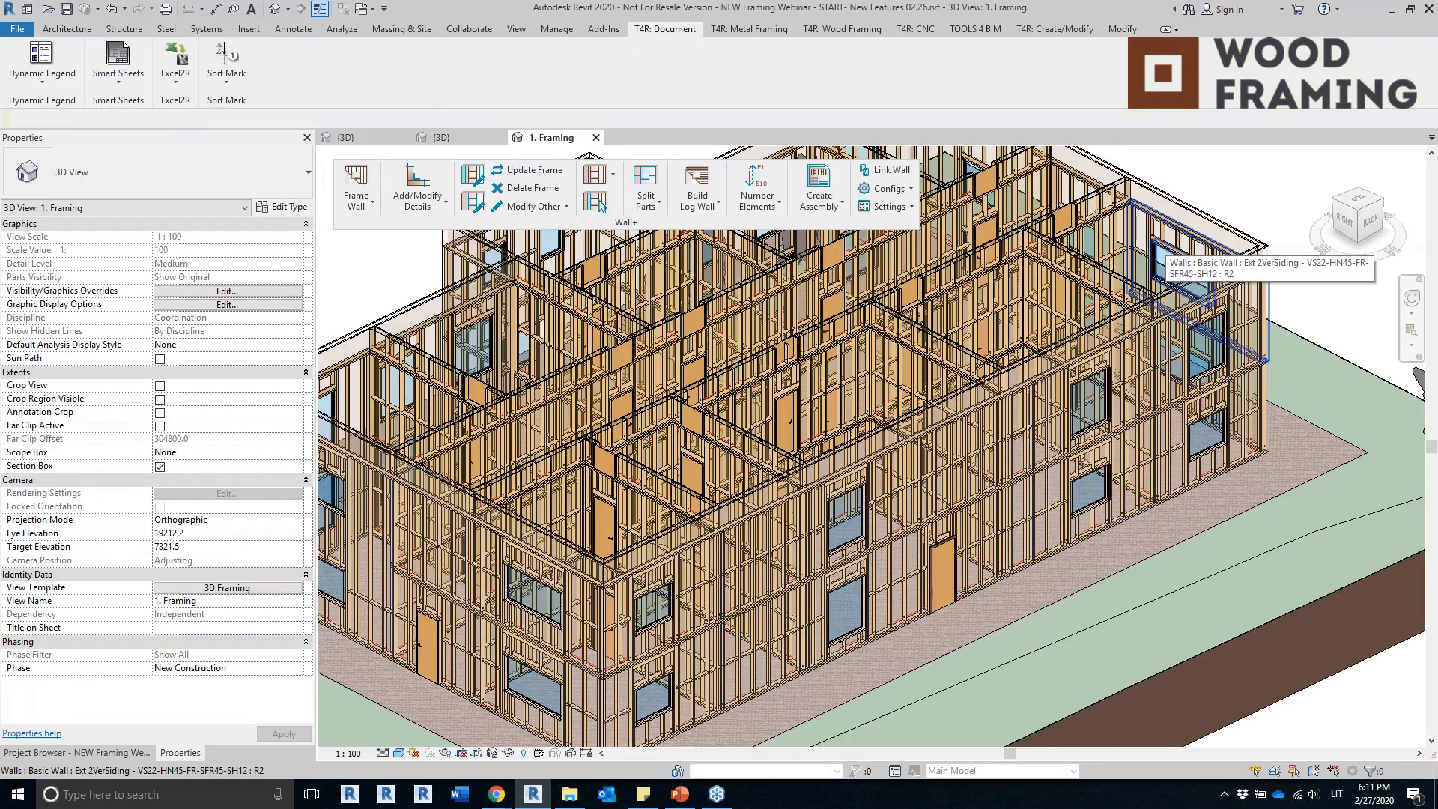
Examine the new facade framing, including the studs, header and blocking around the shorter ground-floor wall's first window.
{"action": "scroll", "coordinate": [767, 638], "scroll_direction": "up", "scroll_amount": 3}
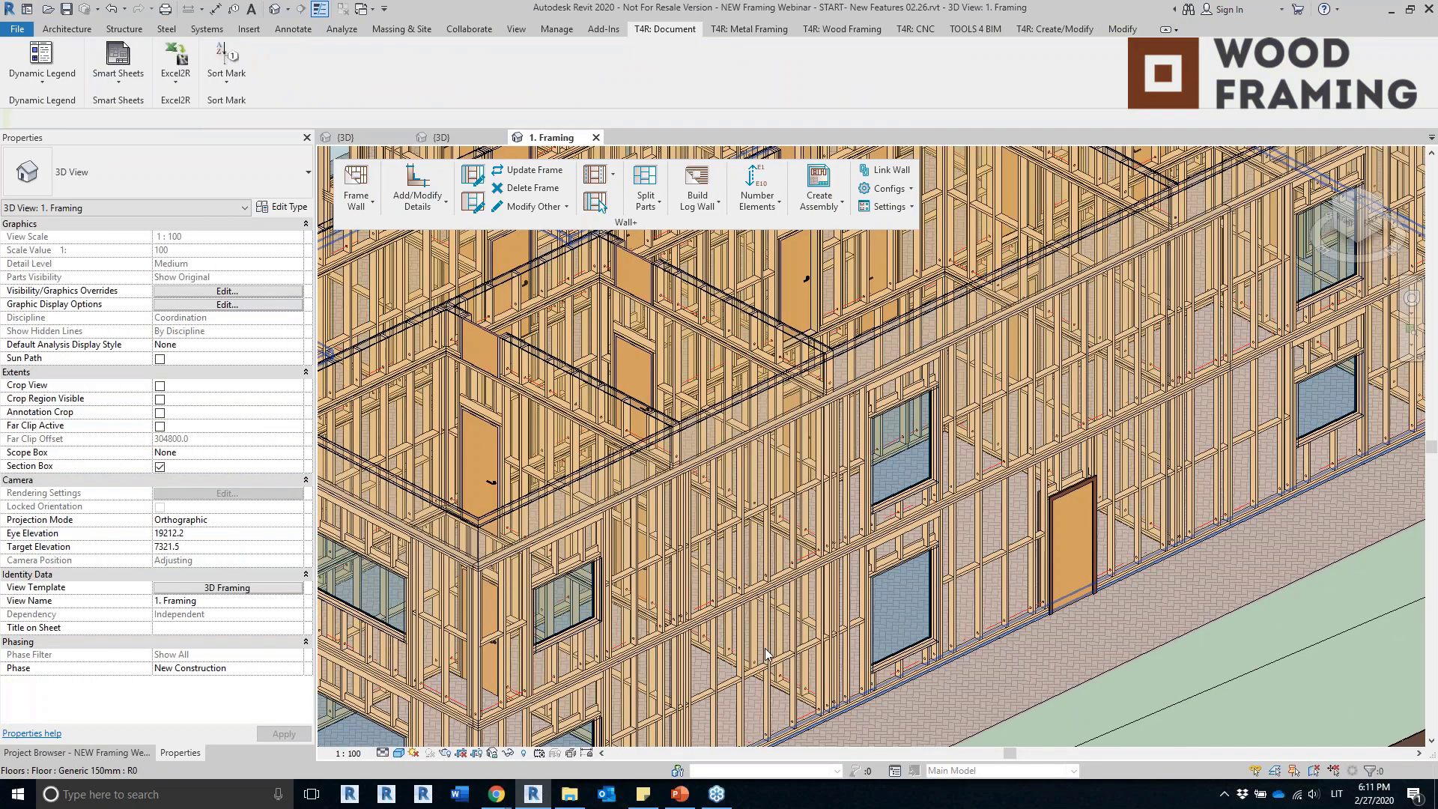
{"action": "left_click", "coordinate": [766, 636]}
{"action": "middle_click_drag", "start_coordinate": [825, 631], "coordinate": [738, 667], "text": "shift"}
{"action": "left_click", "coordinate": [1206, 534]}
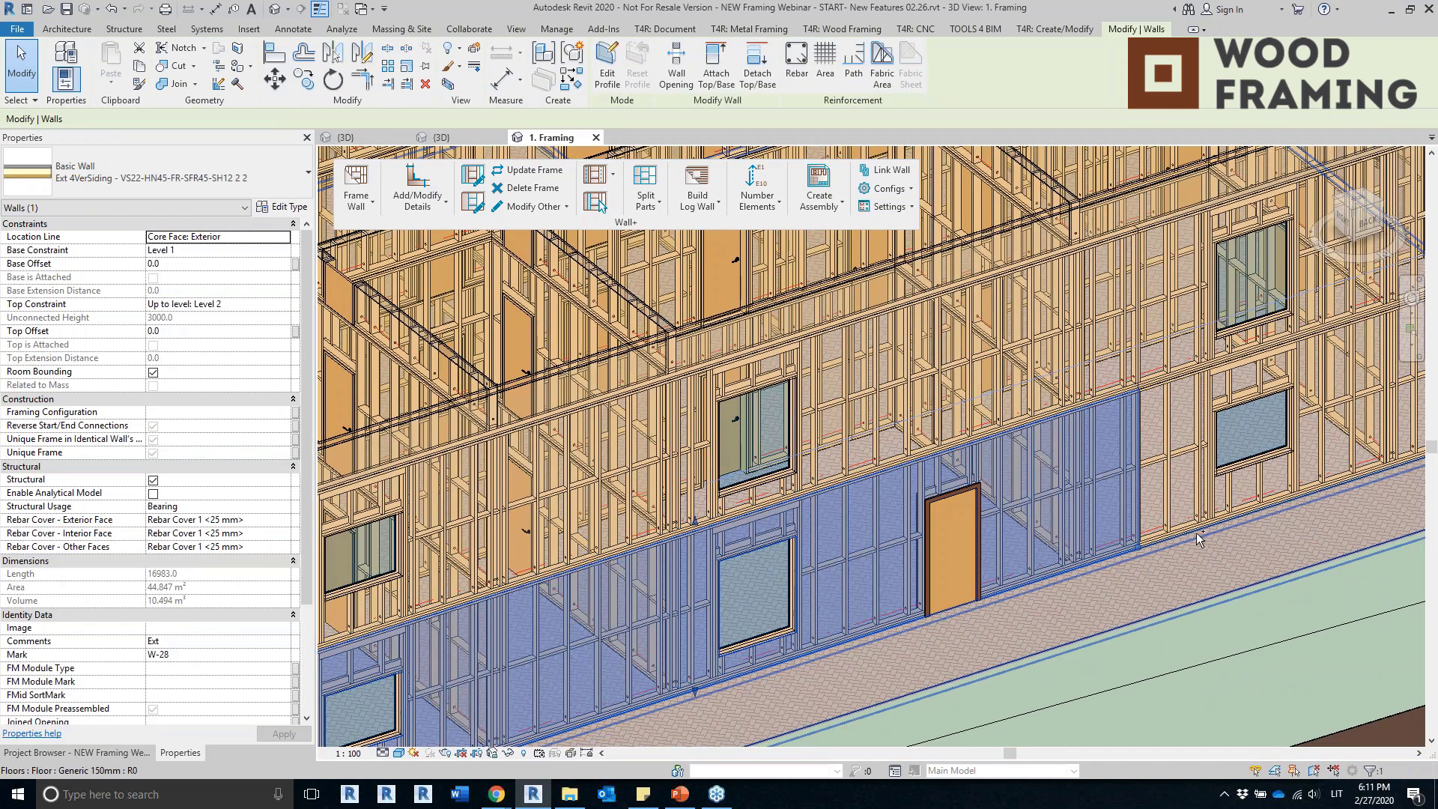
{"action": "key", "text": "Escape"}
{"action": "scroll", "coordinate": [1398, 458], "scroll_direction": "up", "scroll_amount": 4}
{"action": "middle_click_drag", "start_coordinate": [1398, 458], "coordinate": [810, 369]}
{"action": "left_click", "coordinate": [1122, 531]}
{"action": "scroll", "coordinate": [790, 369], "scroll_direction": "up", "scroll_amount": 2}
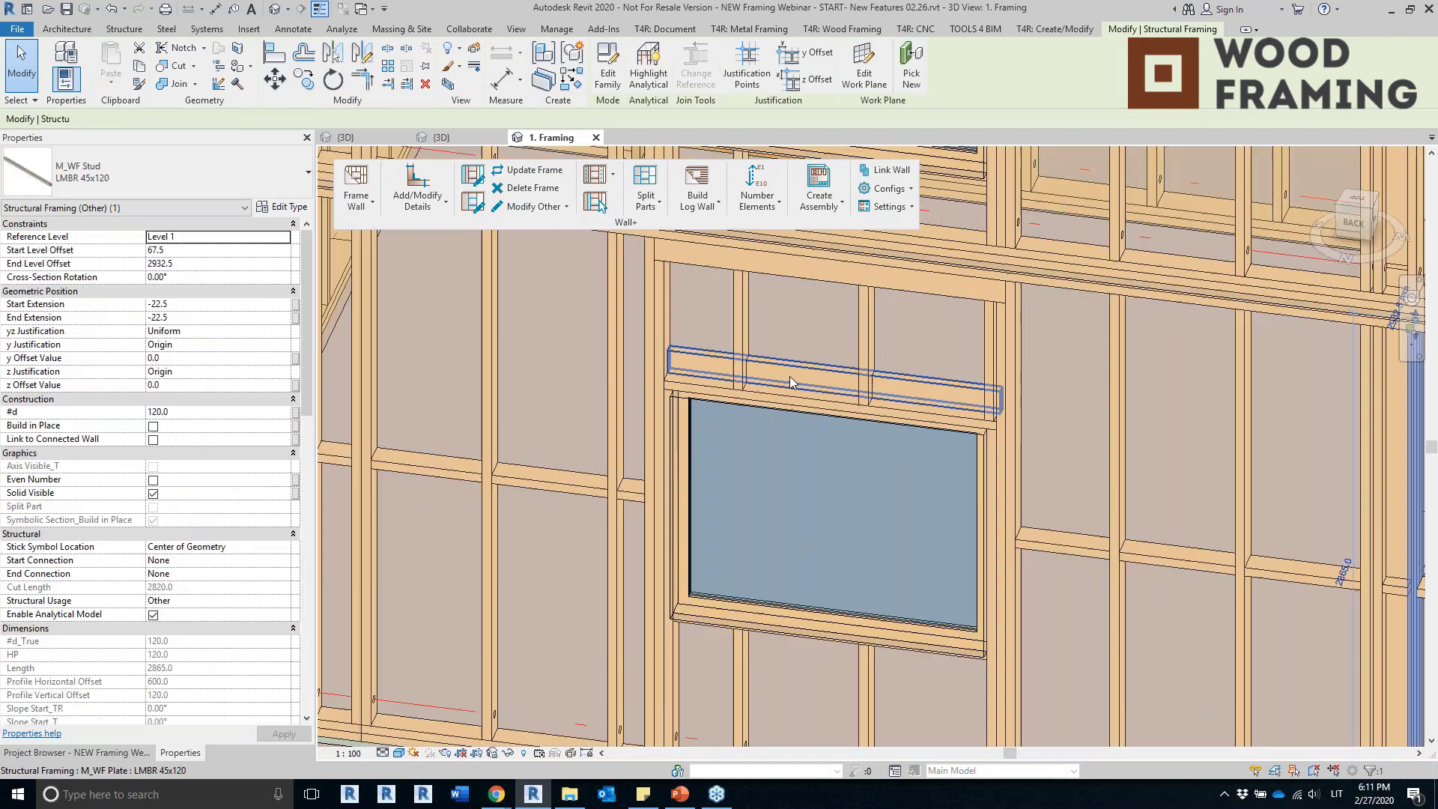
{"action": "left_click", "coordinate": [829, 276]}
{"action": "scroll", "coordinate": [828, 275], "scroll_direction": "down", "scroll_amount": 3}
{"action": "middle_click_drag", "start_coordinate": [895, 423], "coordinate": [666, 603], "text": "shift"}
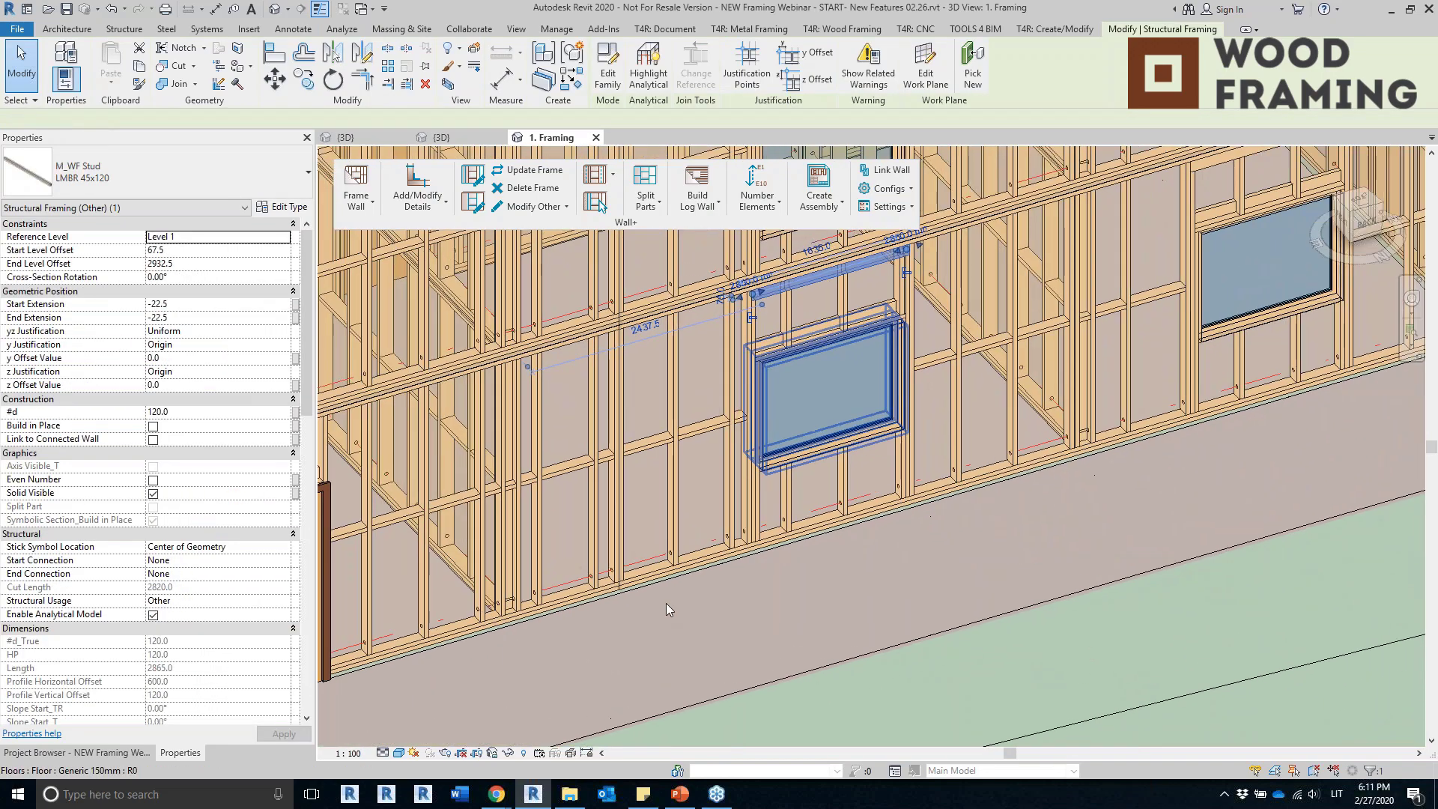
{"action": "left_click", "coordinate": [700, 422]}
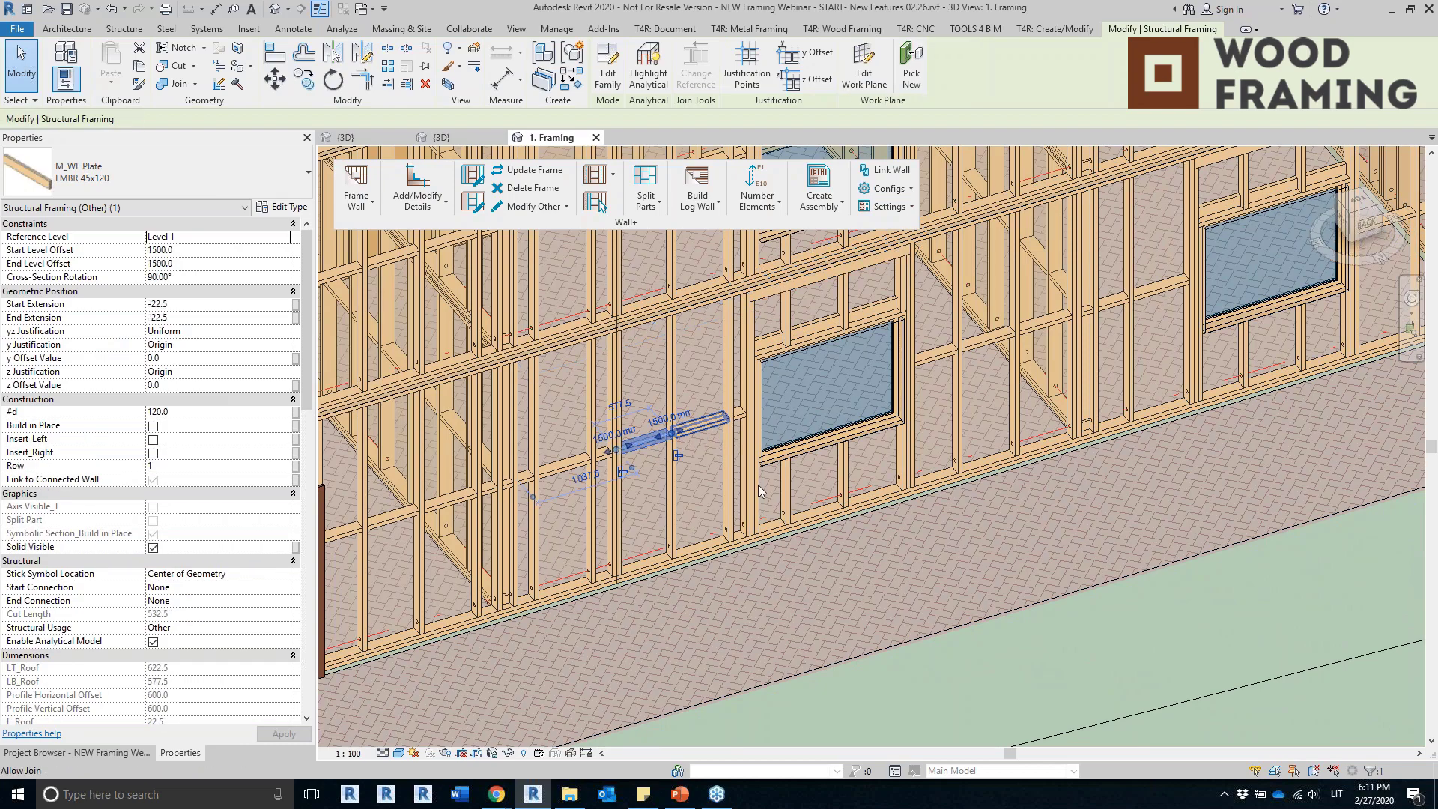
{"action": "scroll", "coordinate": [763, 527], "scroll_direction": "down", "scroll_amount": 4}
{"action": "middle_click_drag", "start_coordinate": [762, 550], "coordinate": [1240, 367]}
{"action": "middle_click_drag", "start_coordinate": [449, 517], "coordinate": [649, 580]}
{"action": "key", "text": "Escape"}
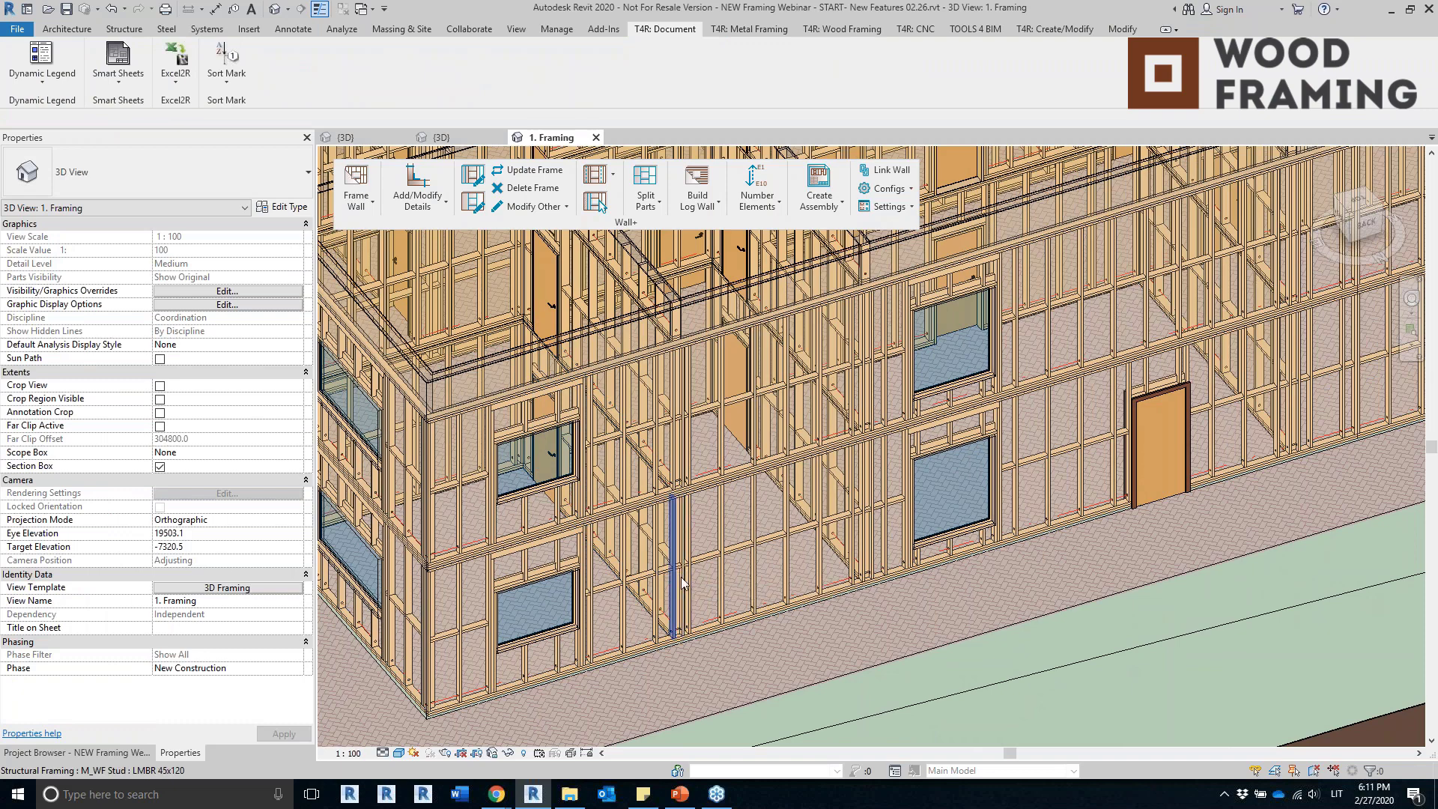
Examine the header plate and framing around the 1500 x 1800 ground-floor window beside the door.
{"action": "scroll", "coordinate": [1006, 457], "scroll_direction": "up", "scroll_amount": 4}
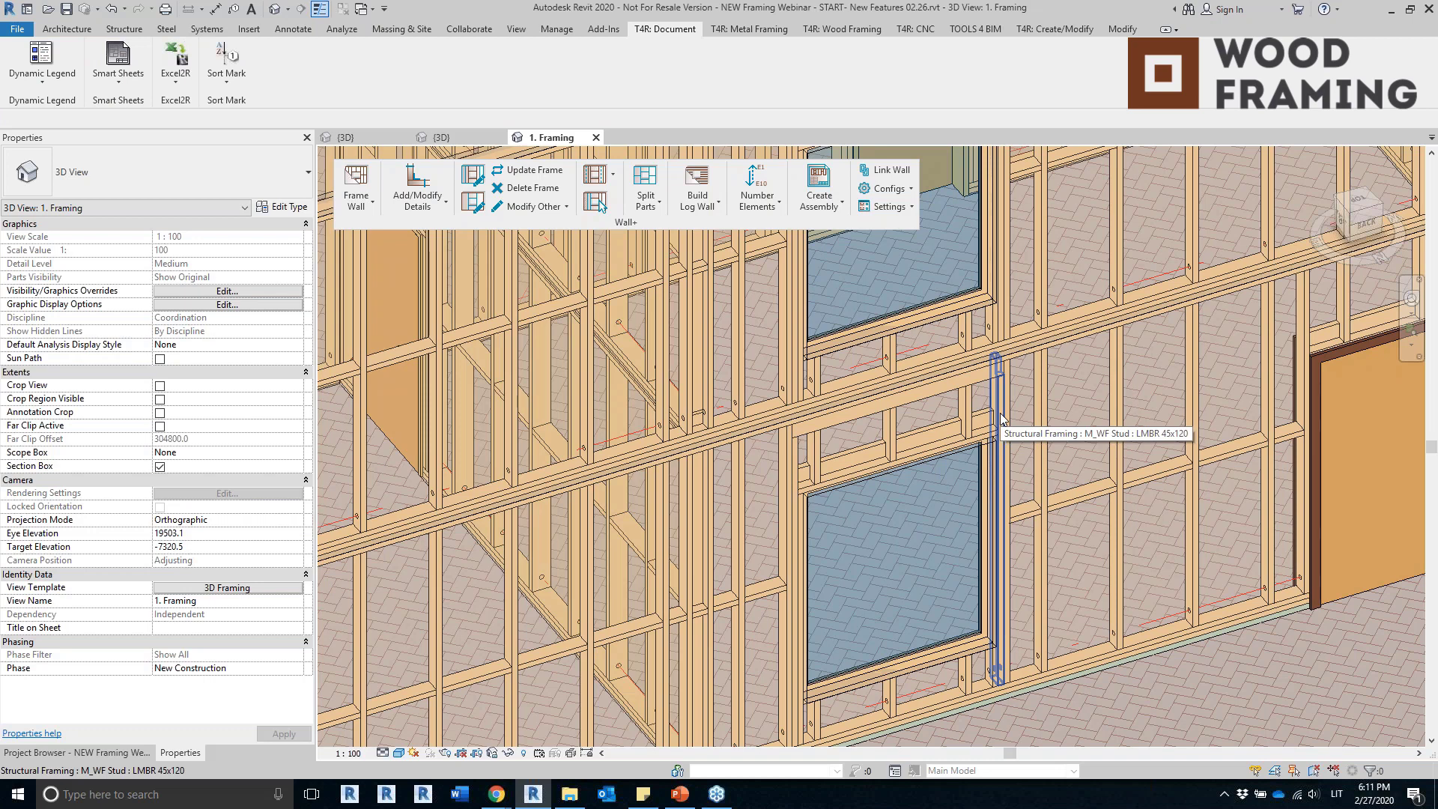
{"action": "left_click", "coordinate": [944, 448]}
{"action": "left_click", "coordinate": [915, 400]}
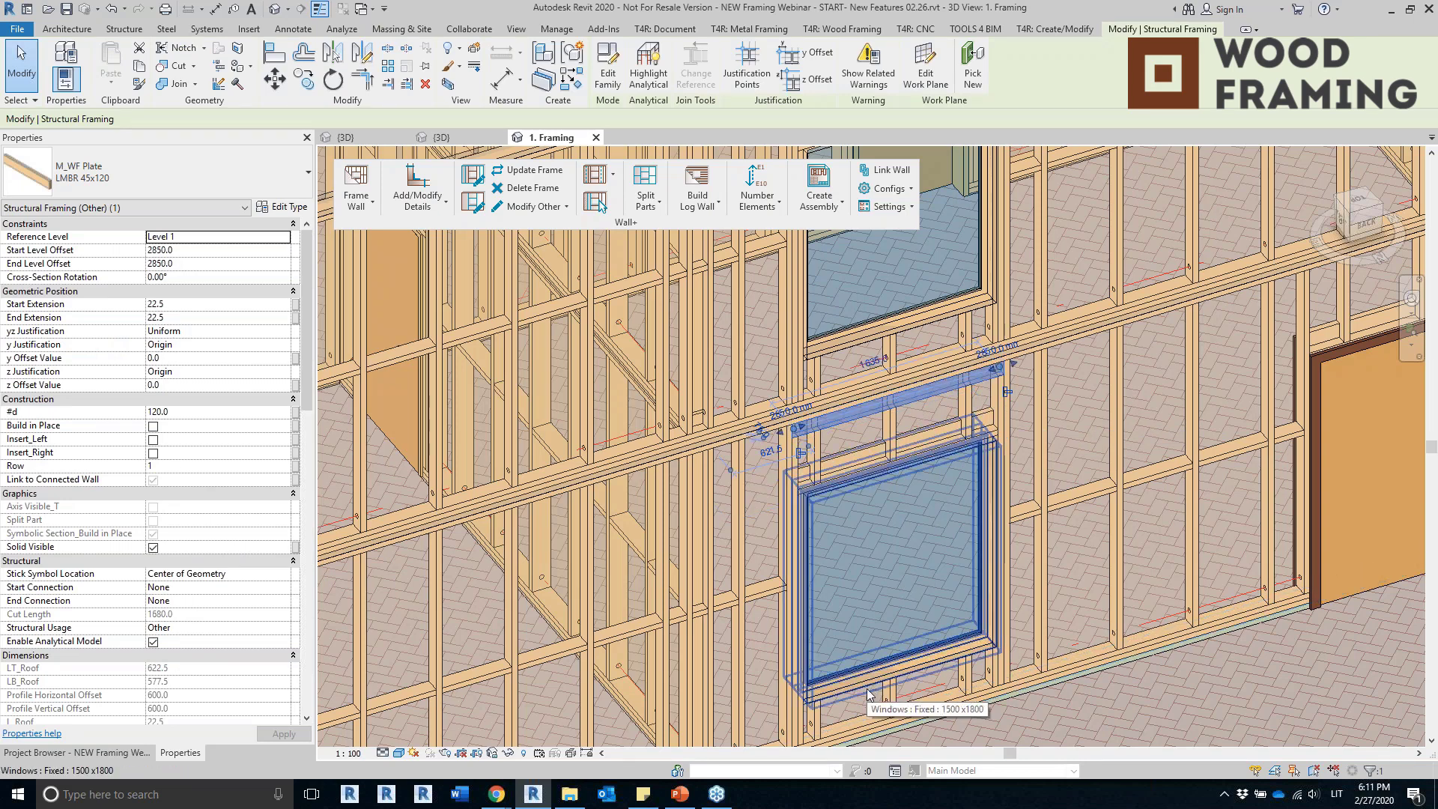
{"action": "key", "text": "Escape"}
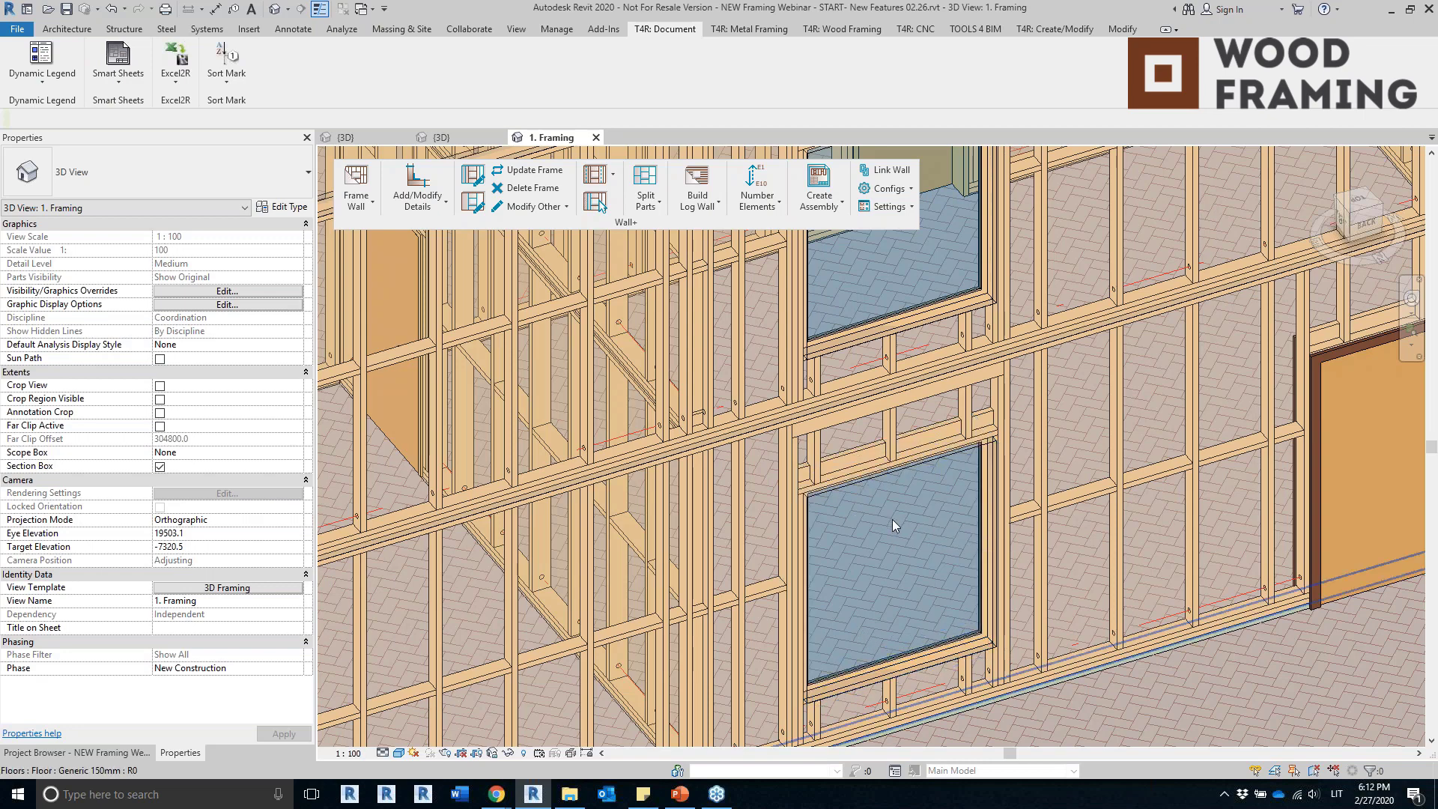
{"action": "scroll", "coordinate": [892, 519], "scroll_direction": "down", "scroll_amount": 3}
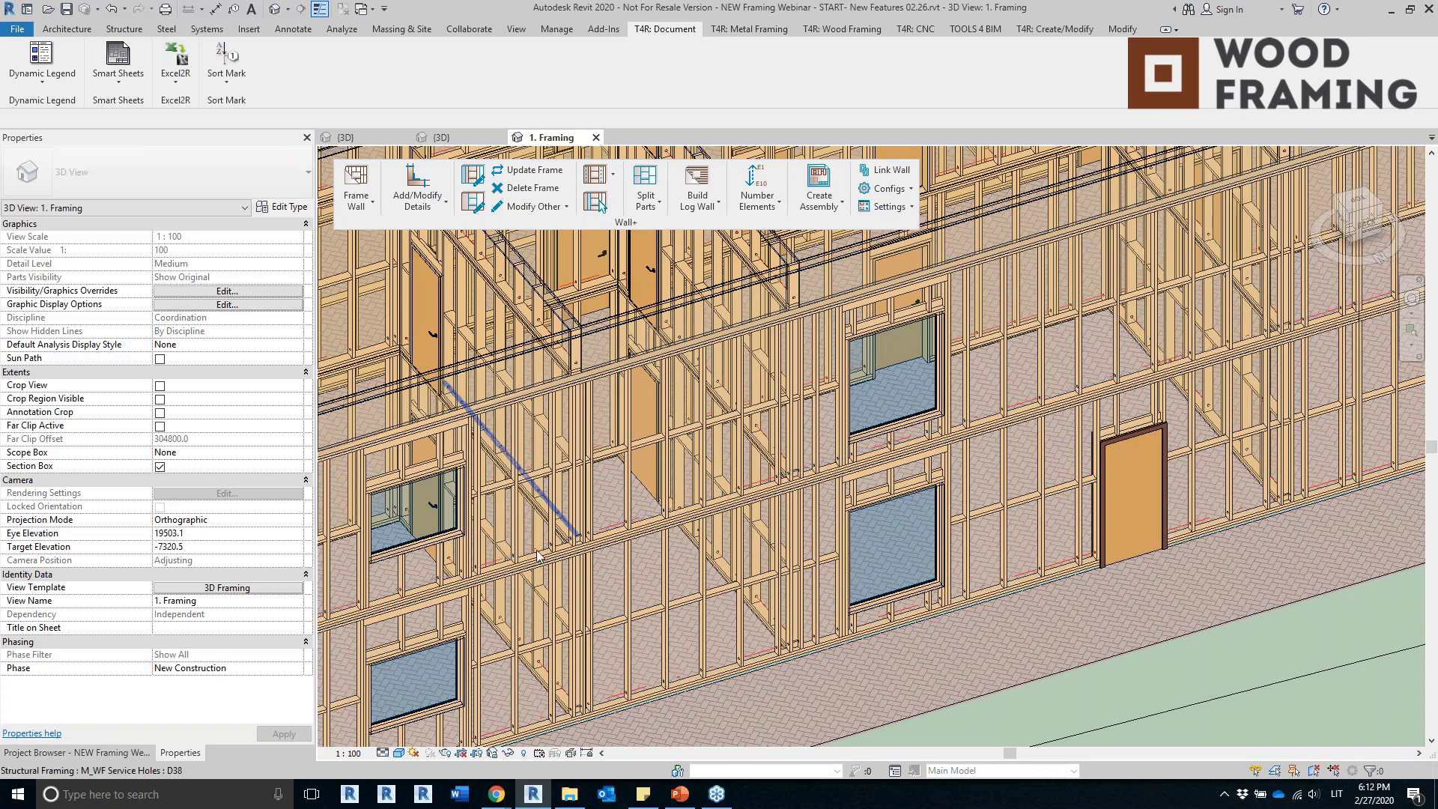
Open the 3D view 3. Custom Elements and frame its front wall with the door and window.
{"action": "left_click", "coordinate": [75, 752]}
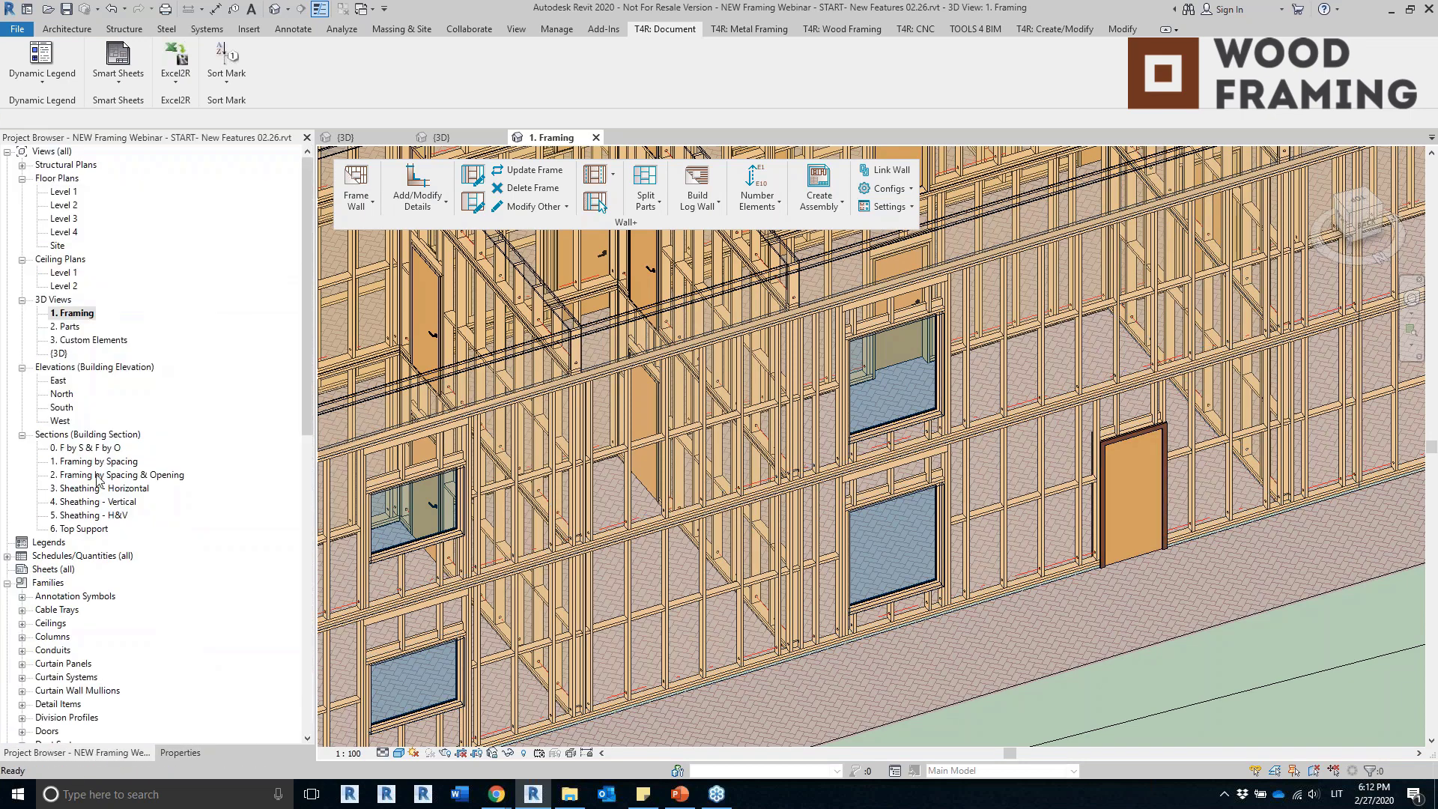
{"action": "double_click", "coordinate": [83, 340]}
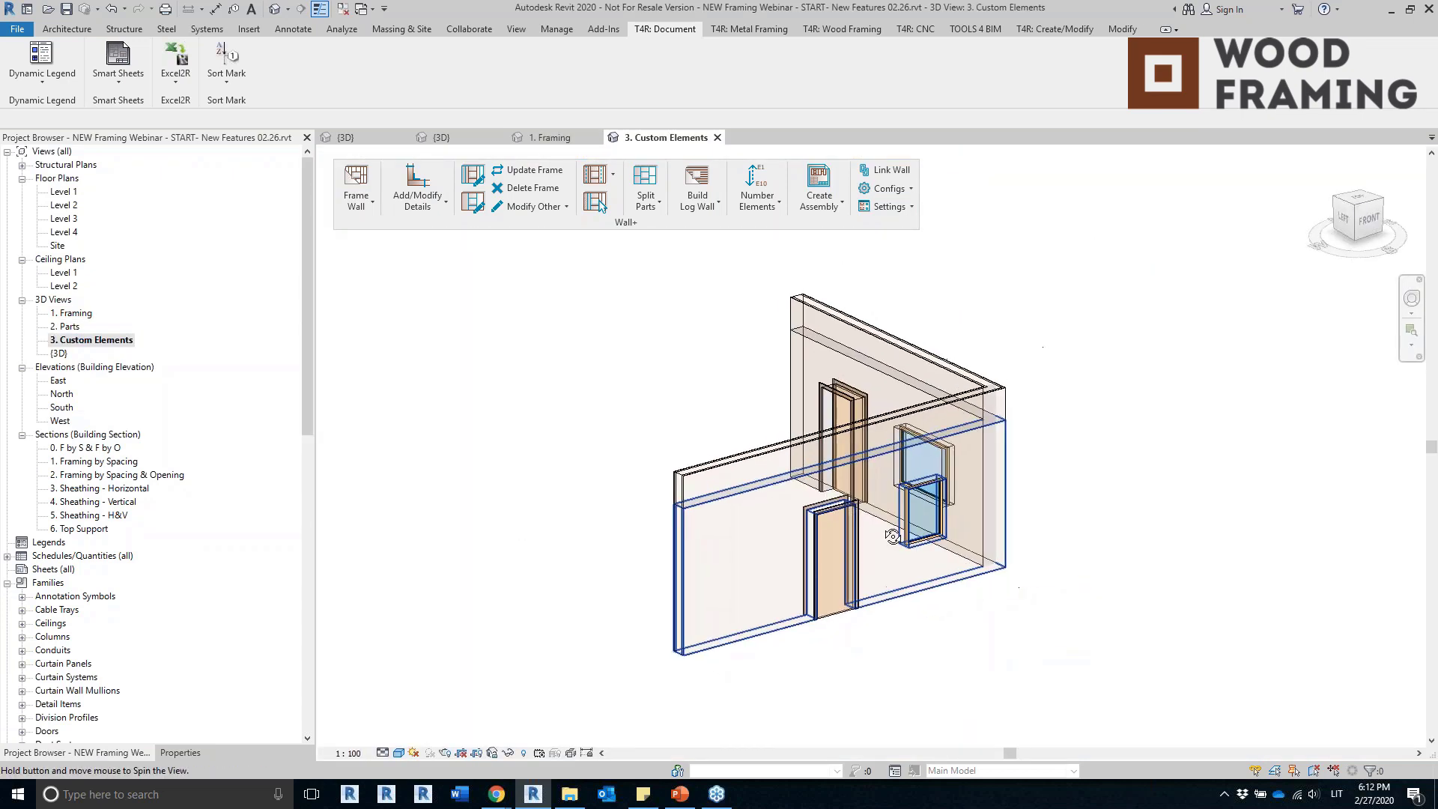
{"action": "middle_click_drag", "start_coordinate": [892, 536], "coordinate": [860, 577], "text": "shift"}
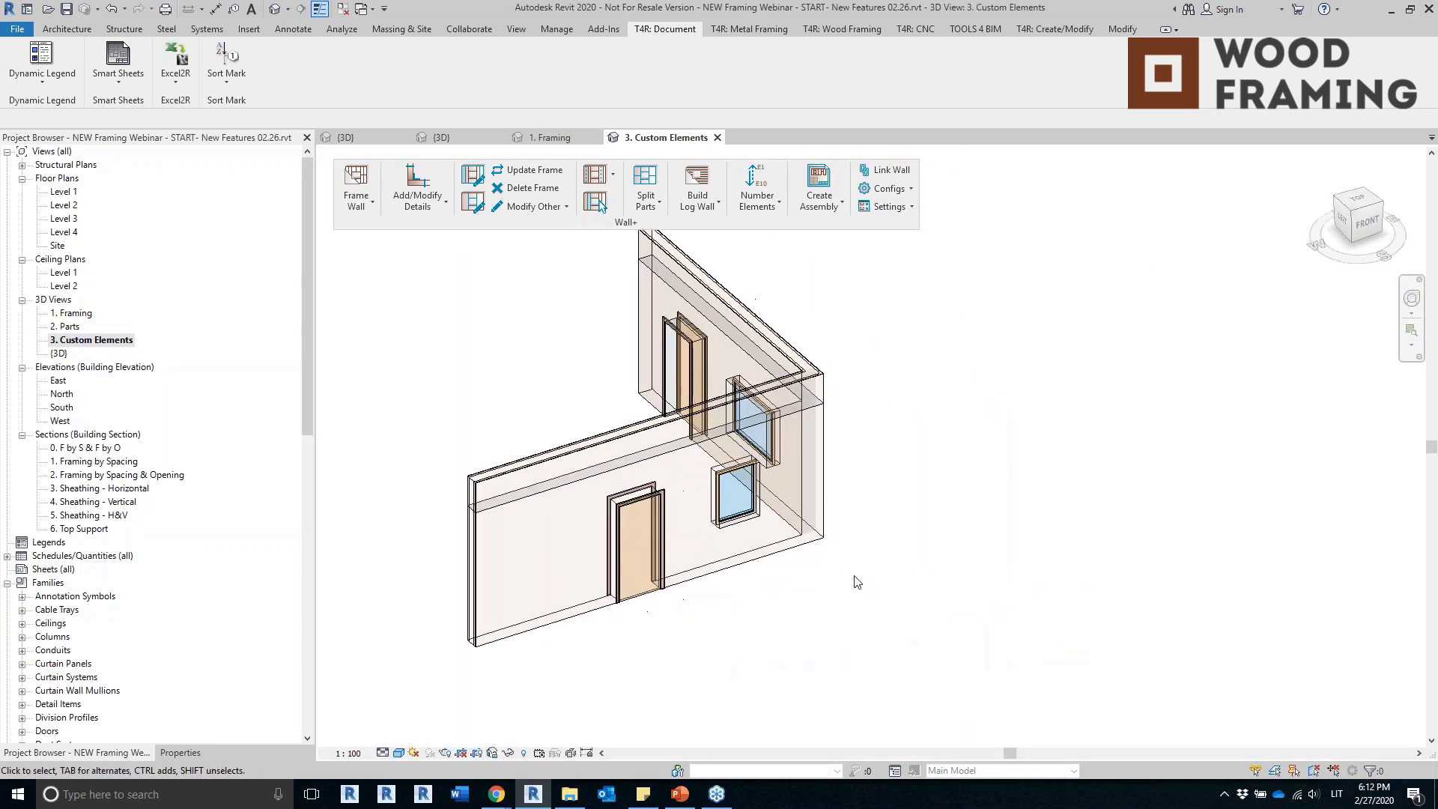
{"action": "left_click", "coordinate": [774, 645]}
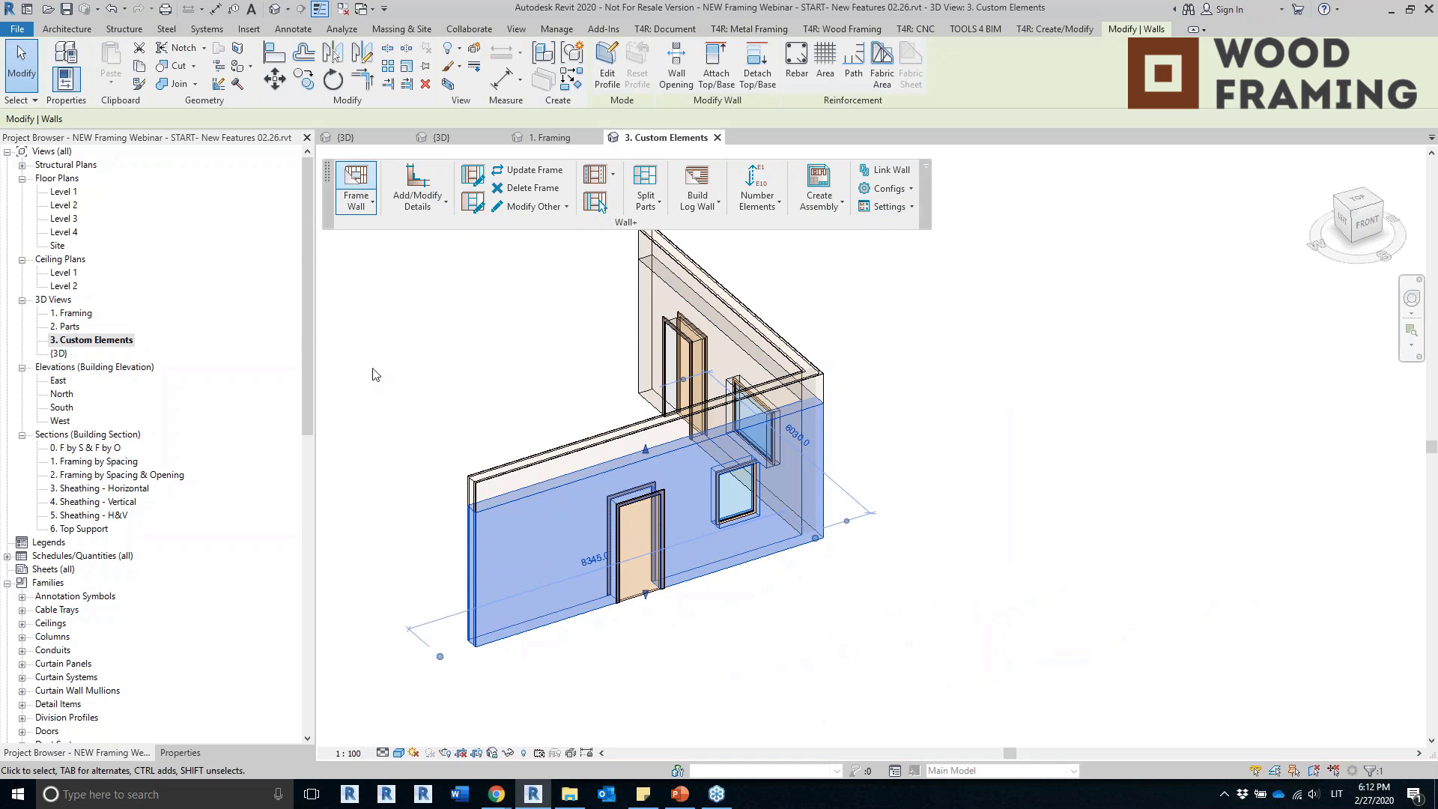
{"action": "left_click", "coordinate": [356, 183]}
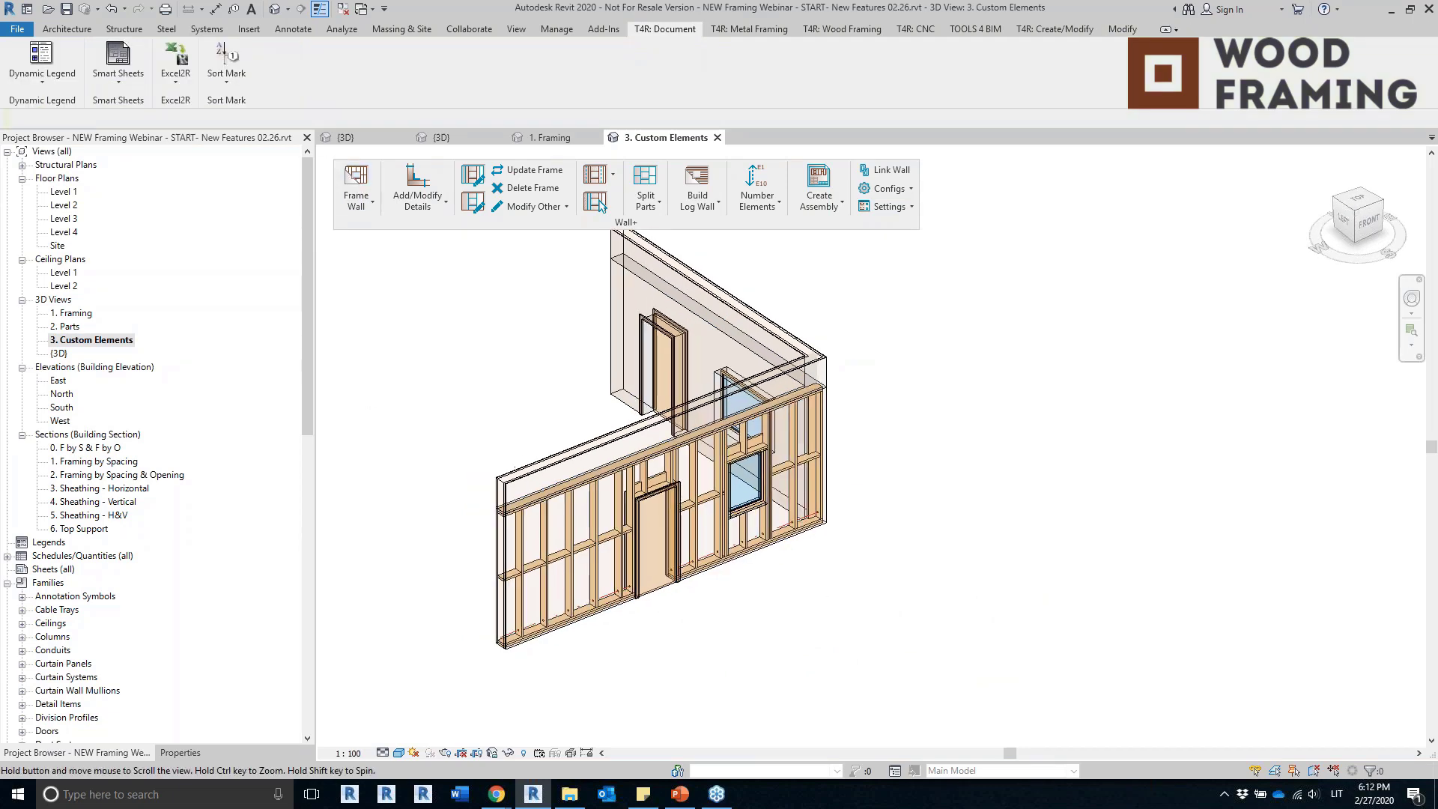
Open the custom frame configuration of the front wall with Modify Frame and show its Vertical Stud settings in a maximized dialog.
{"action": "scroll", "coordinate": [999, 487], "scroll_direction": "up", "scroll_amount": 4}
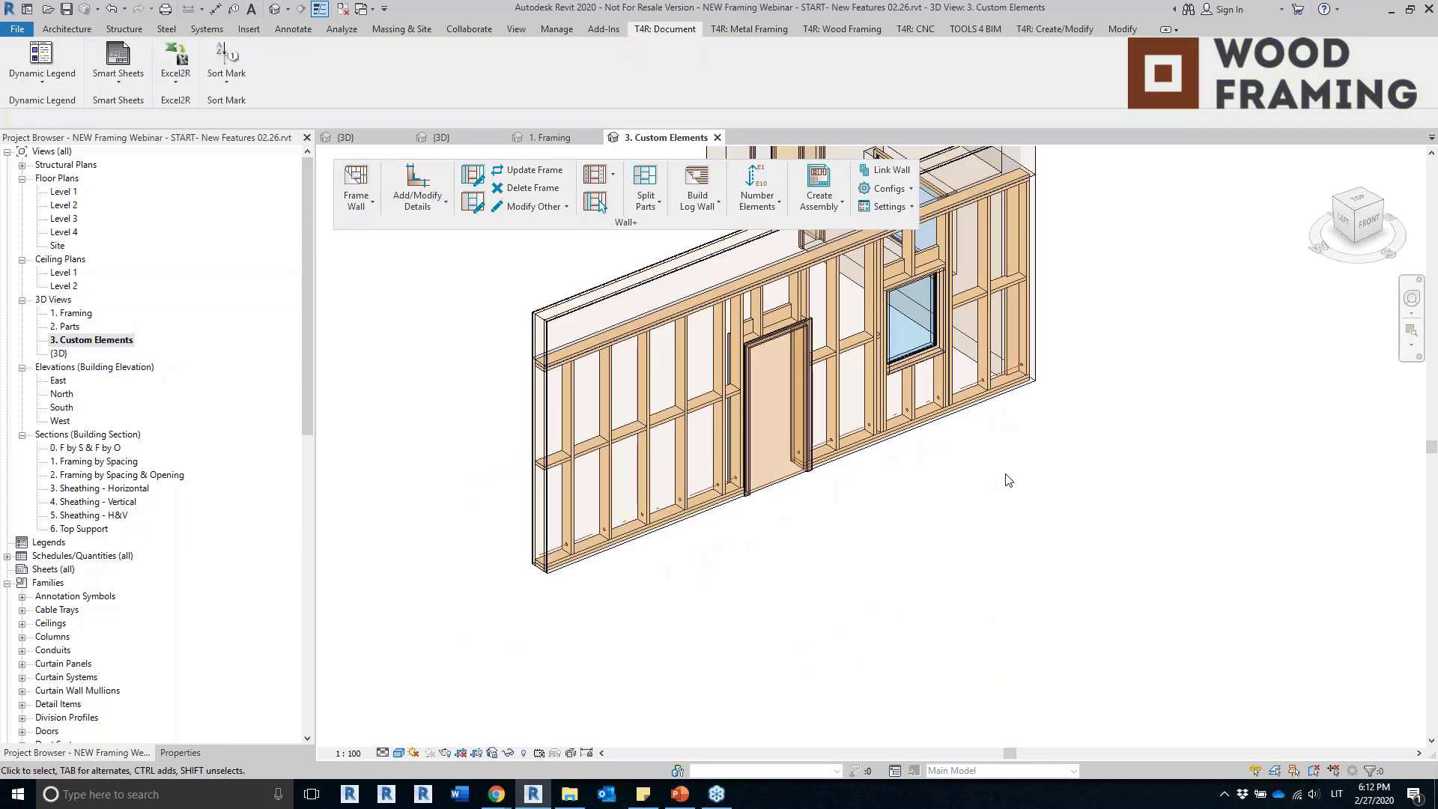
{"action": "middle_click_drag", "start_coordinate": [427, 473], "coordinate": [763, 487]}
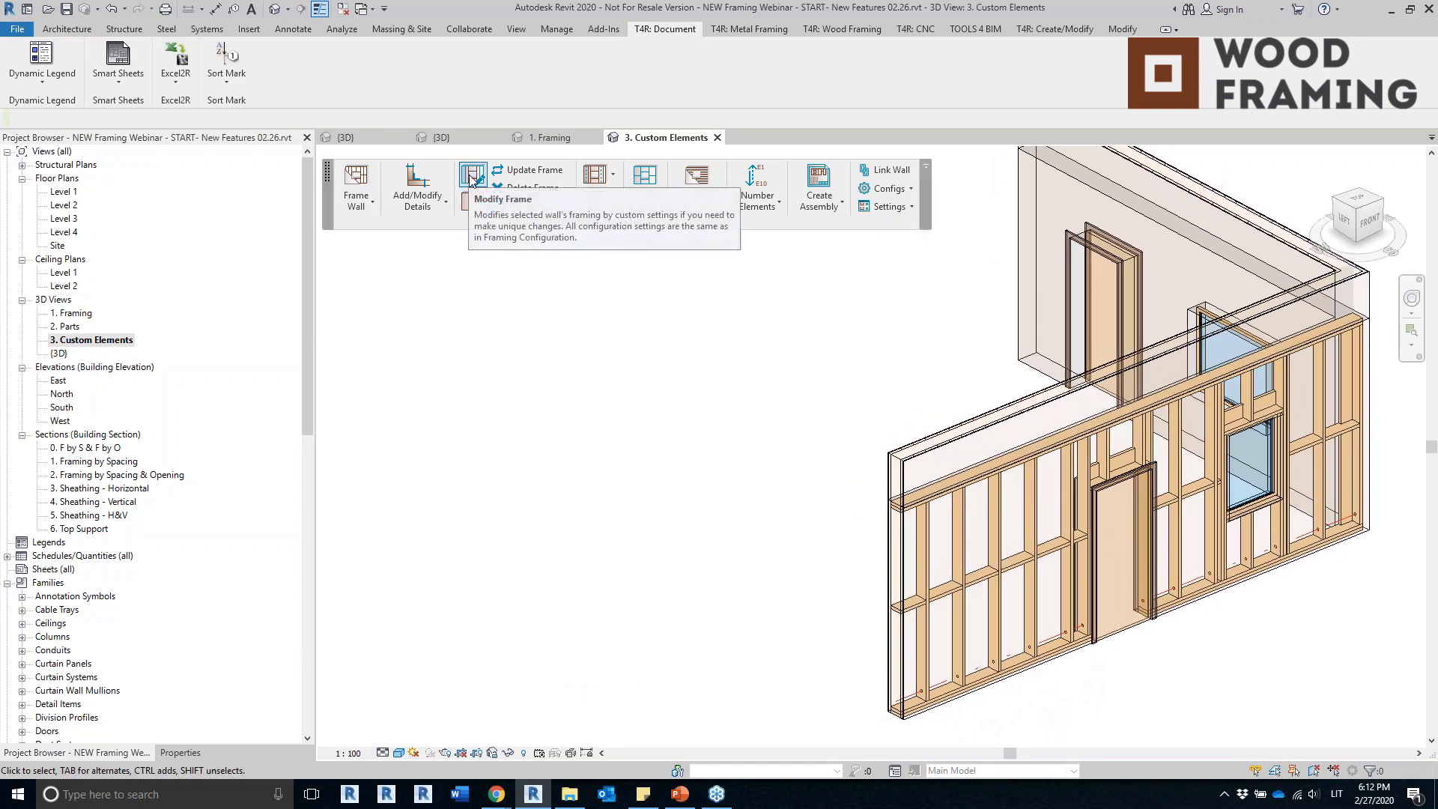
{"action": "left_click", "coordinate": [997, 562]}
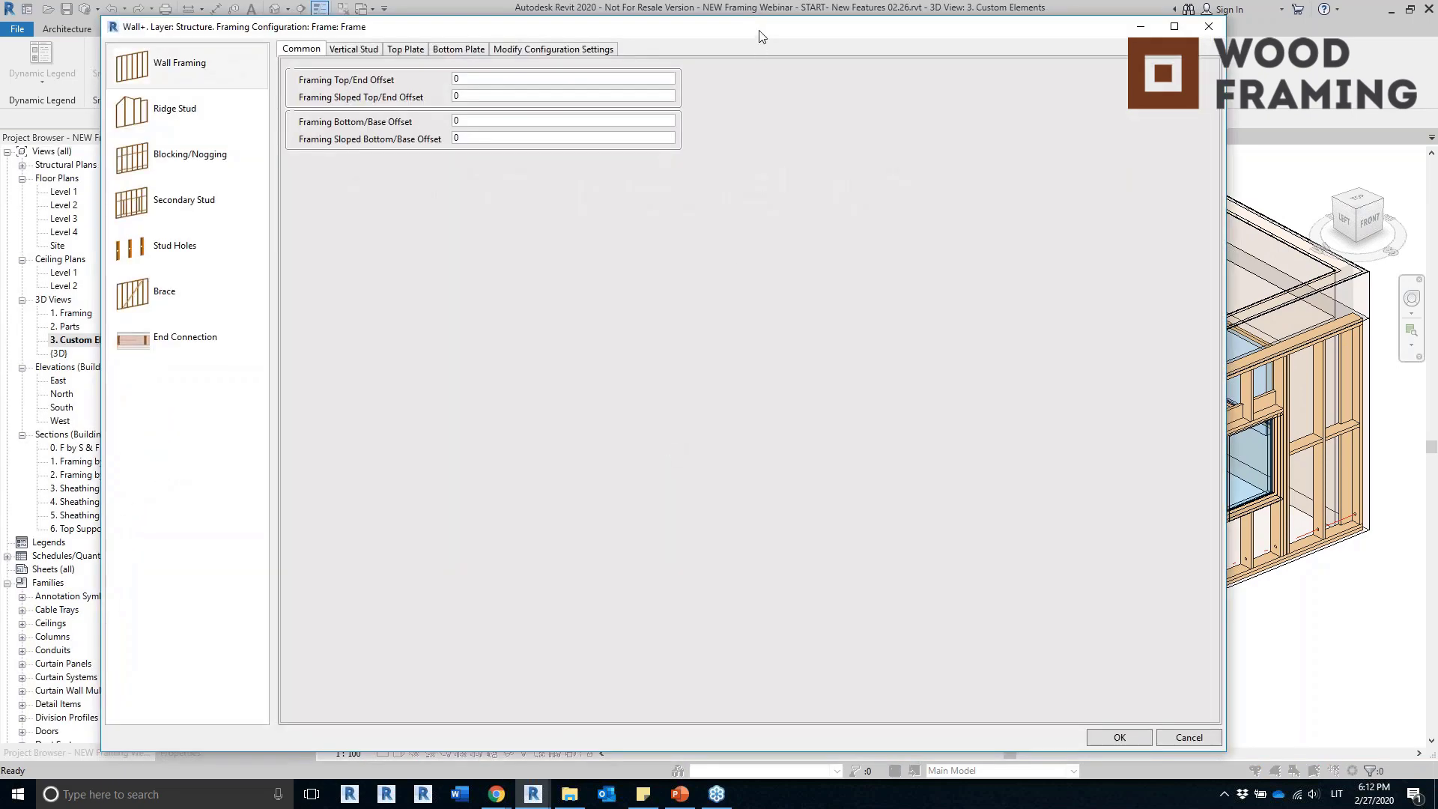
{"action": "left_click_drag", "start_coordinate": [761, 35], "coordinate": [332, 69]}
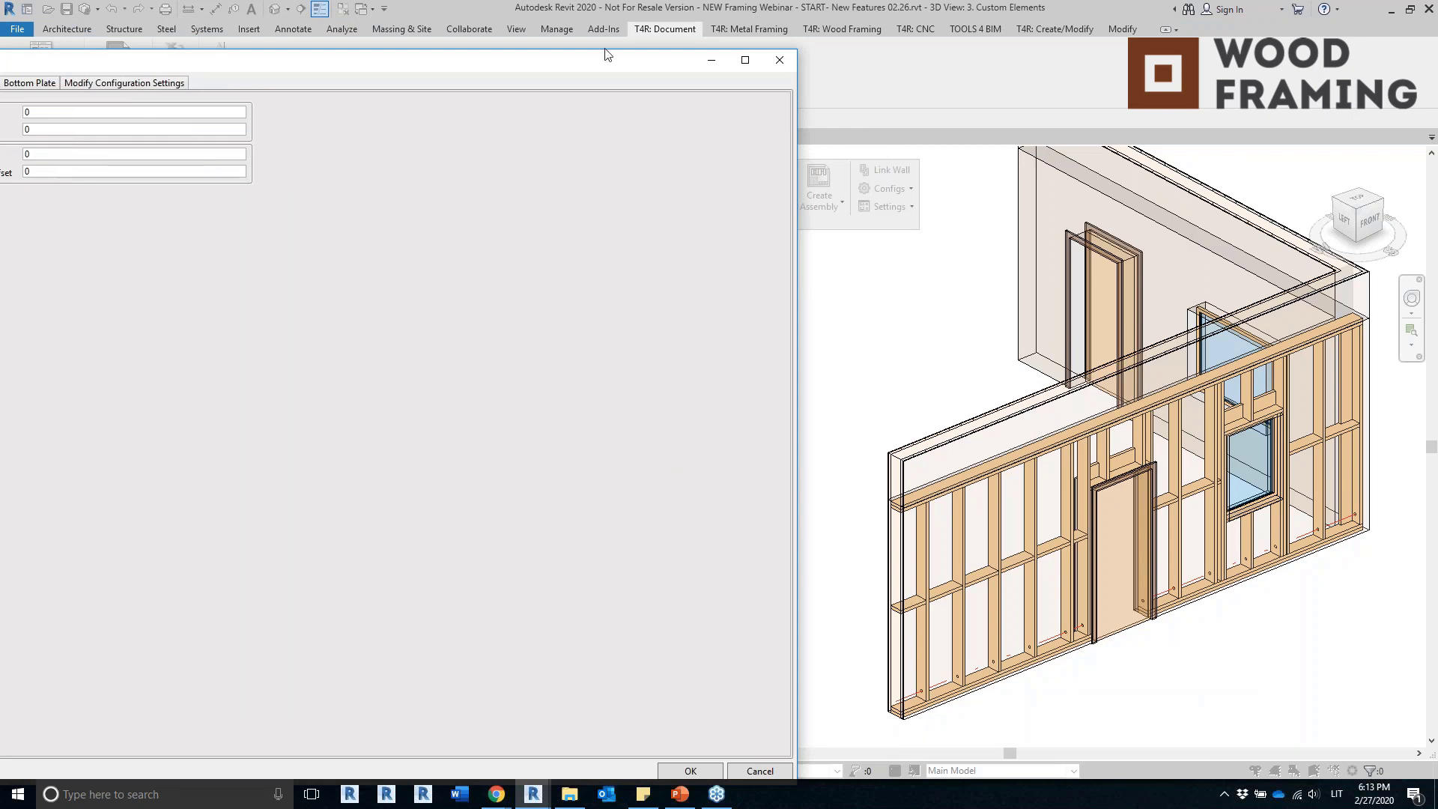
{"action": "left_click_drag", "start_coordinate": [609, 56], "coordinate": [928, 109]}
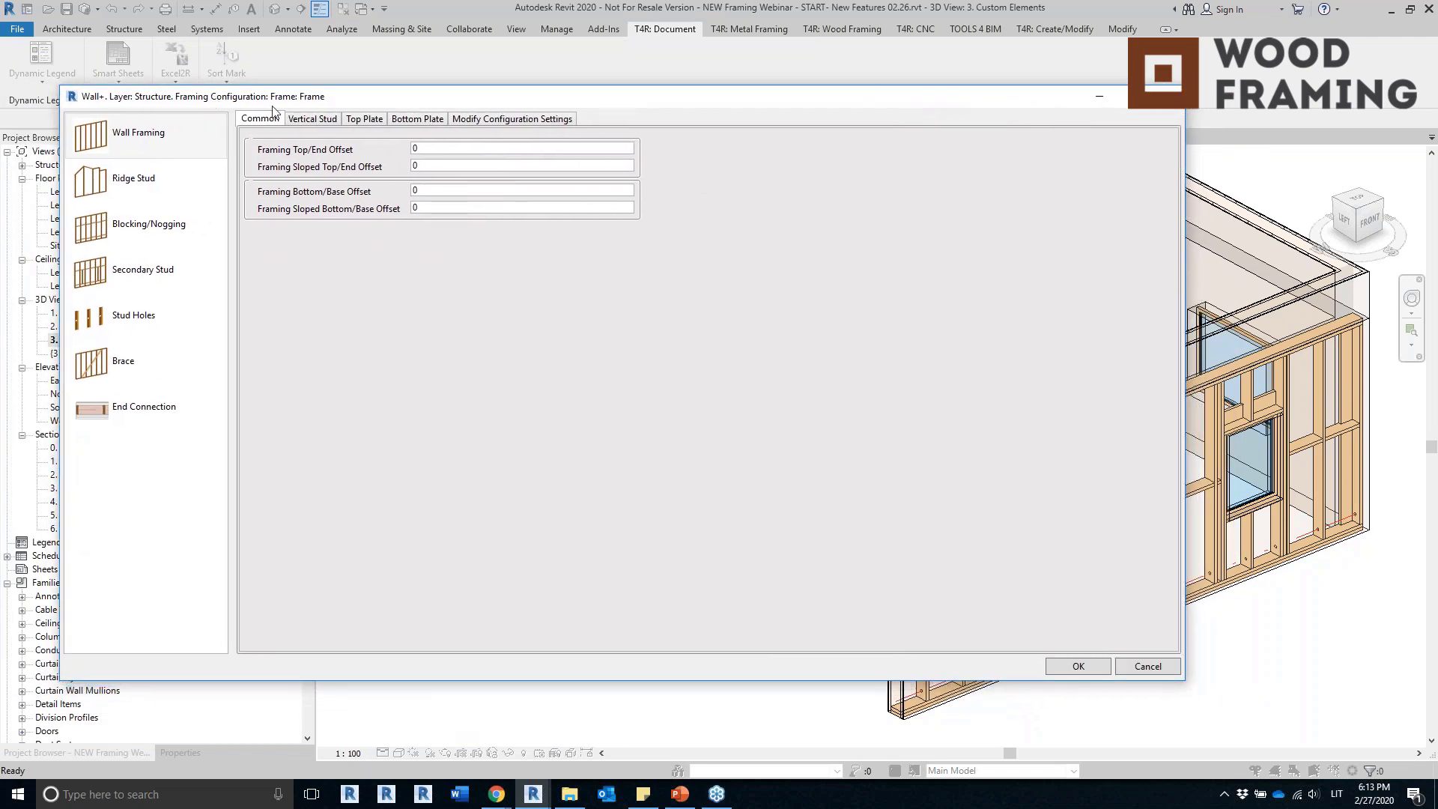
{"action": "left_click", "coordinate": [317, 120]}
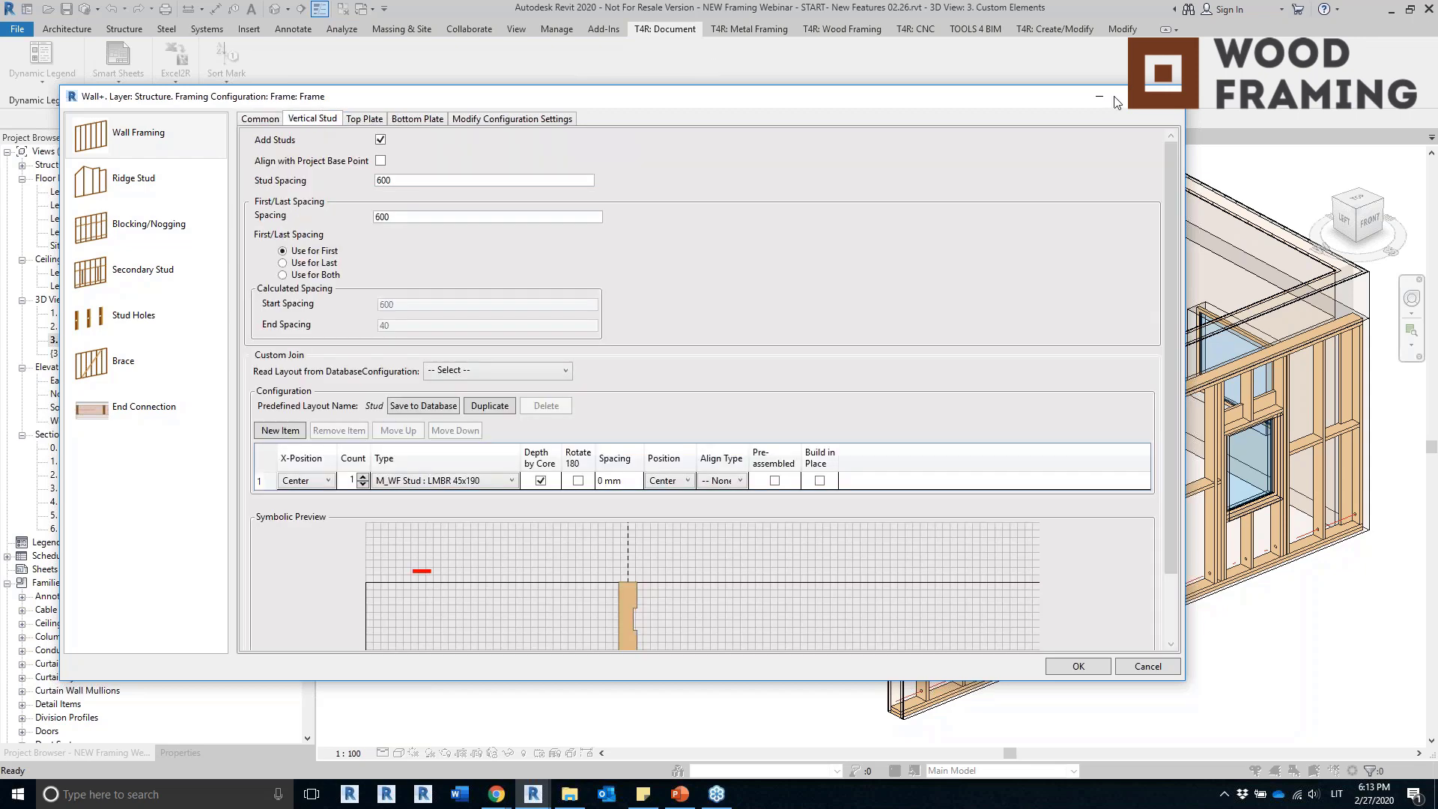
{"action": "left_click", "coordinate": [1134, 97]}
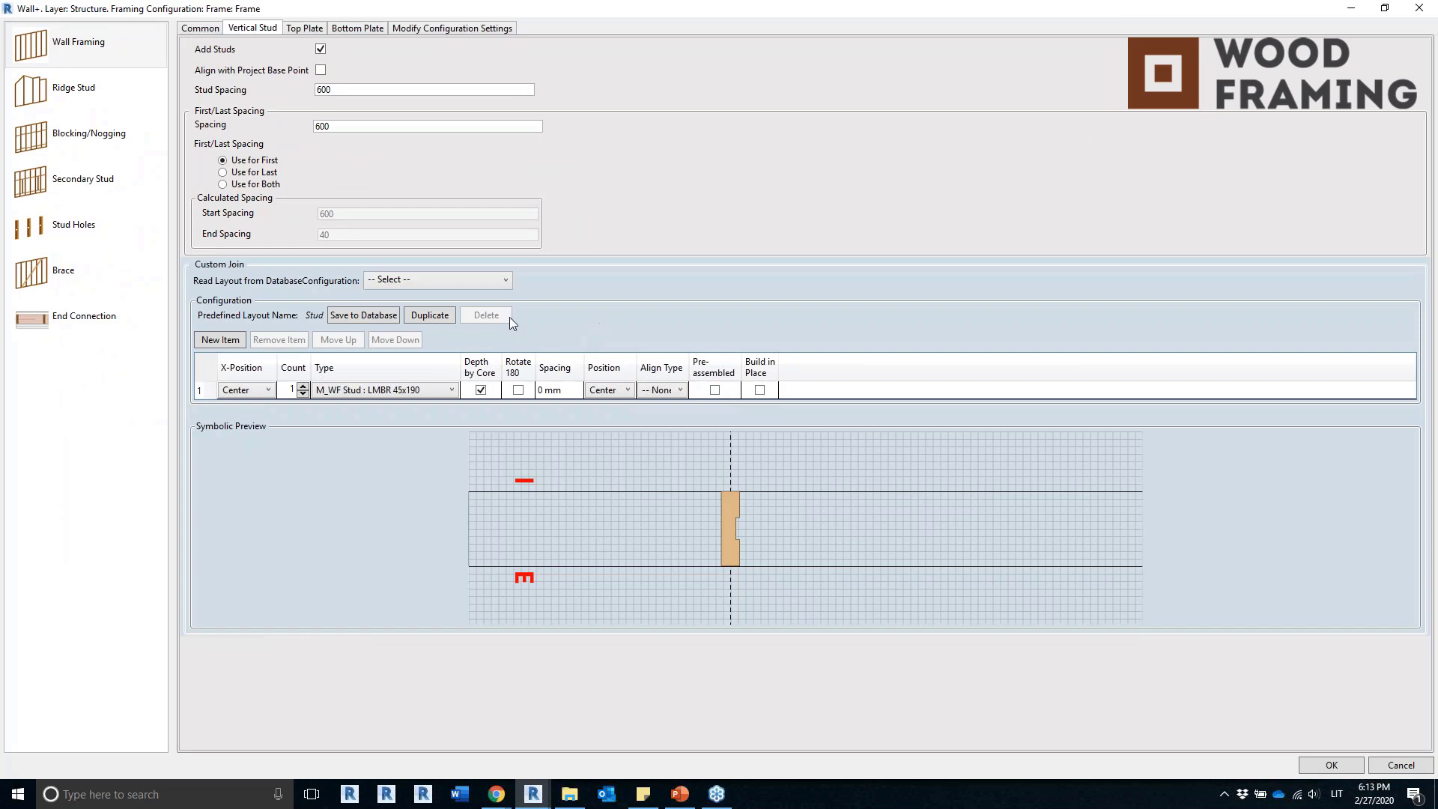
Add a second item to the vertical stud layout and set its type to M_WF Stud : LMBR 45x120.
{"action": "left_click", "coordinate": [558, 389]}
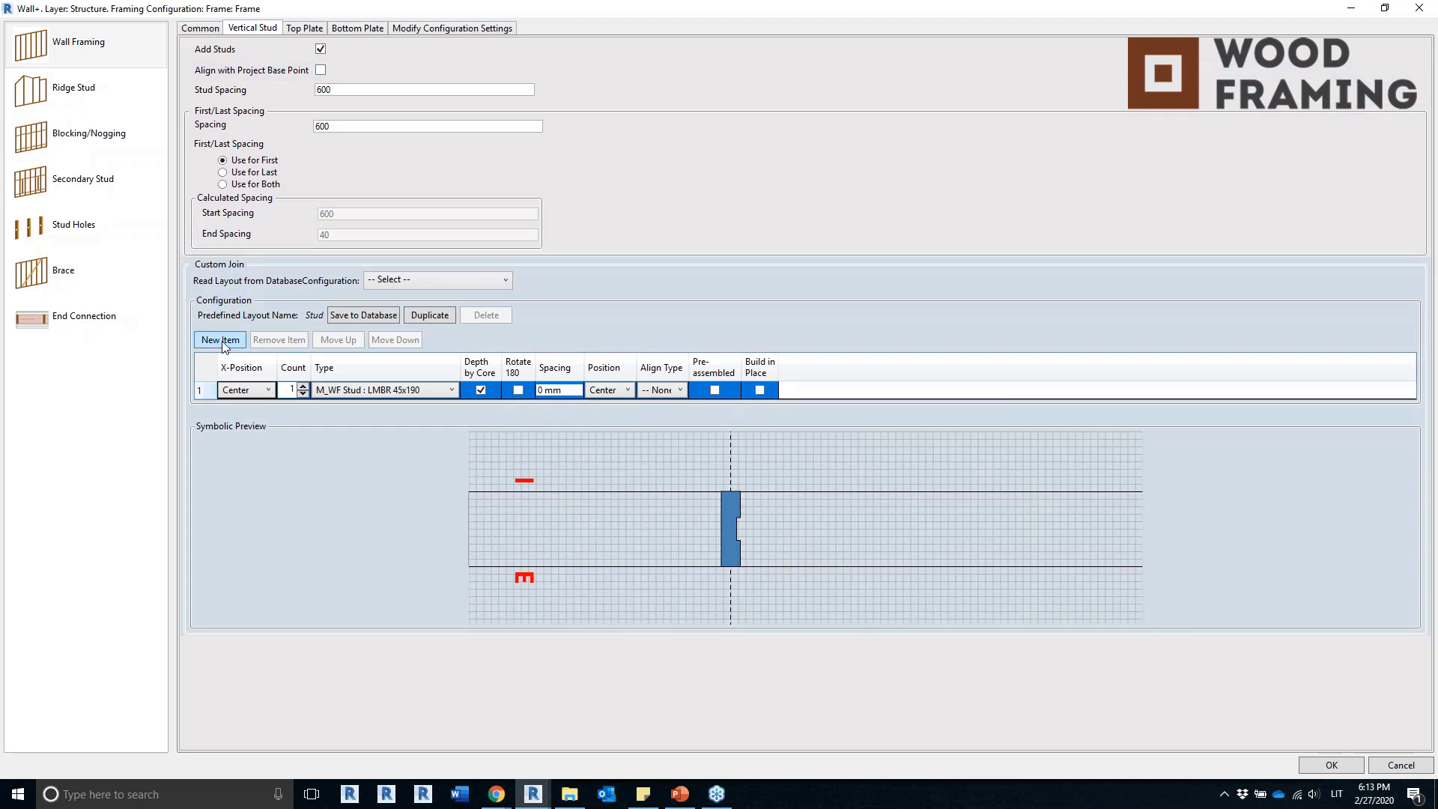
{"action": "left_click", "coordinate": [220, 339]}
{"action": "left_click", "coordinate": [429, 409]}
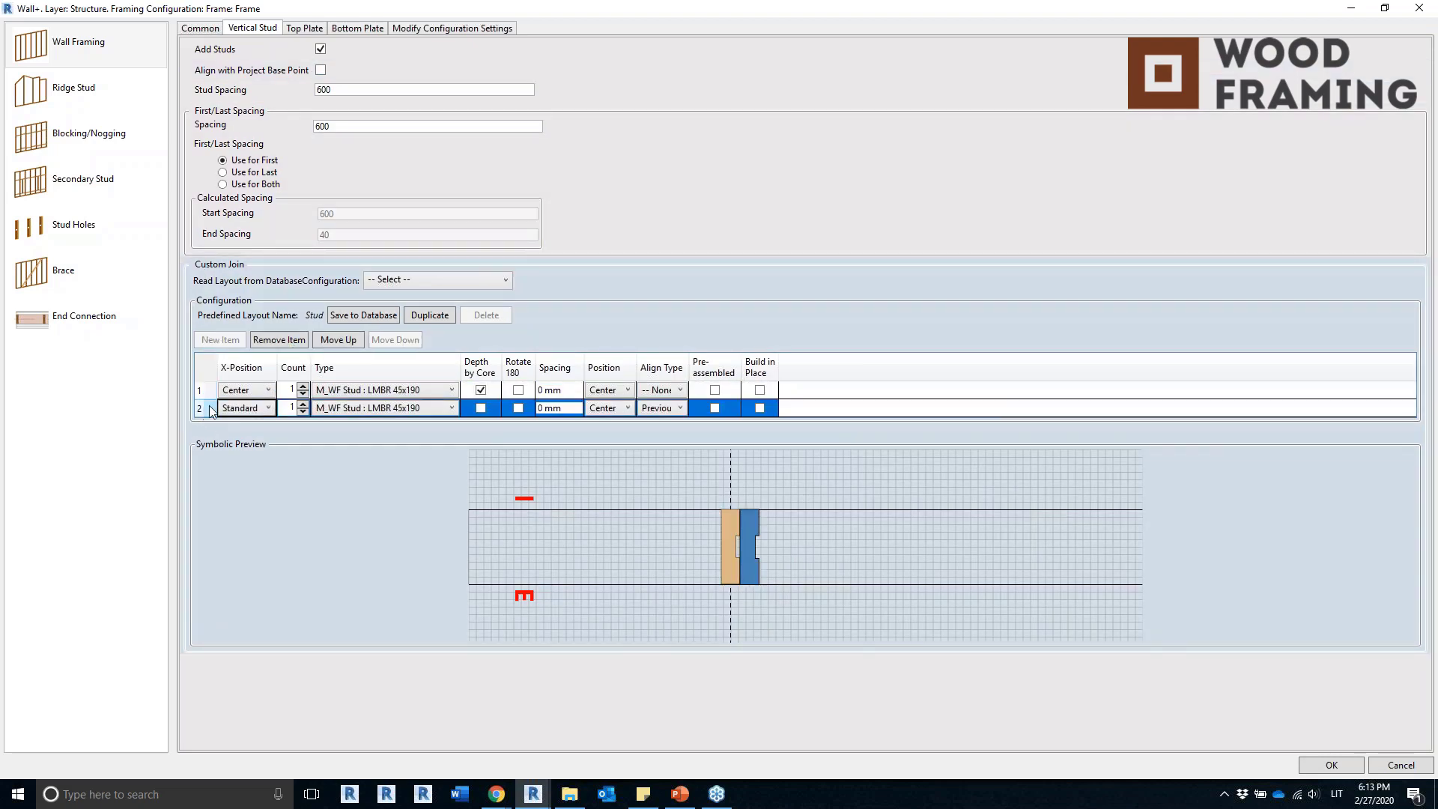
{"action": "left_click", "coordinate": [425, 406]}
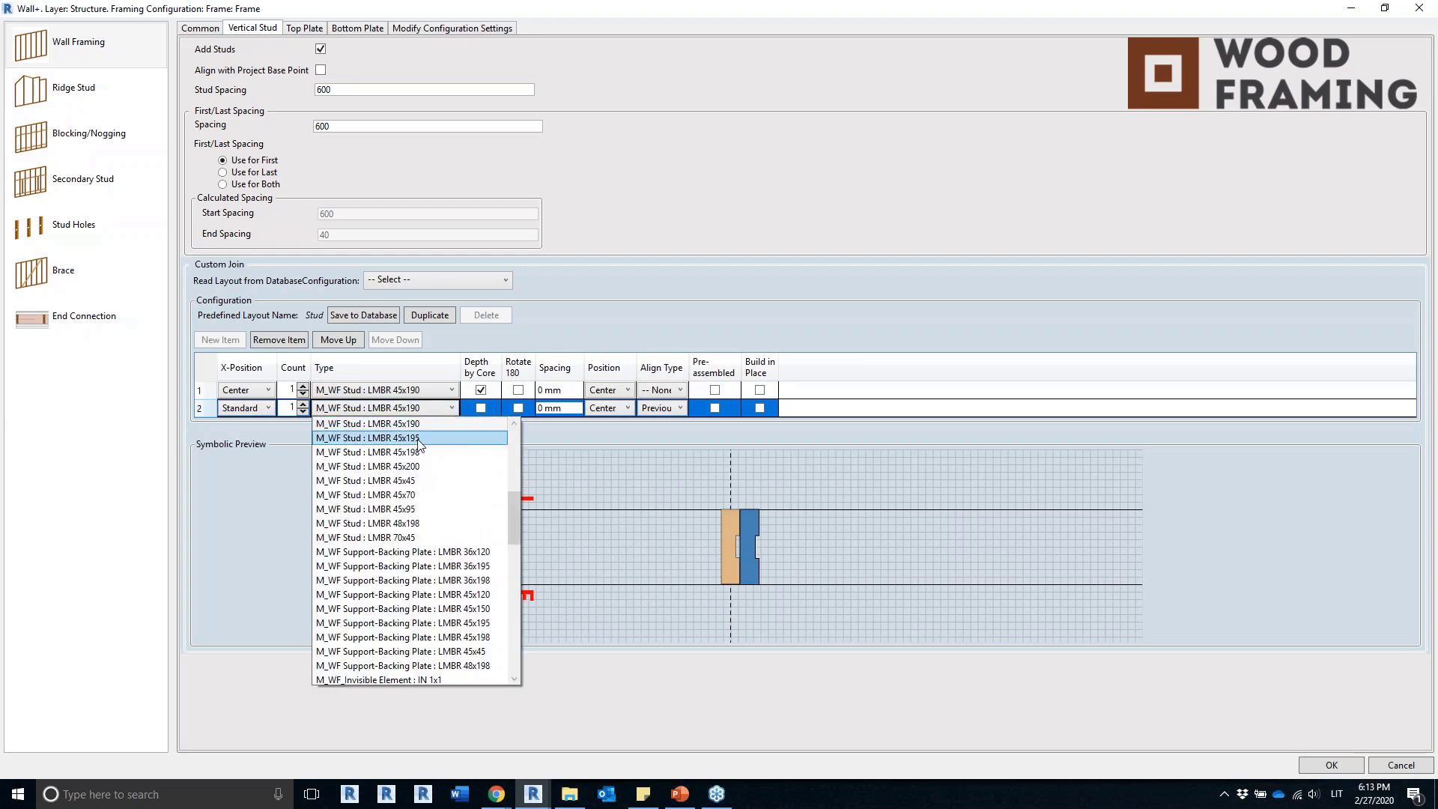
{"action": "scroll", "coordinate": [431, 499], "scroll_direction": "up", "scroll_amount": 1}
{"action": "left_click", "coordinate": [433, 437]}
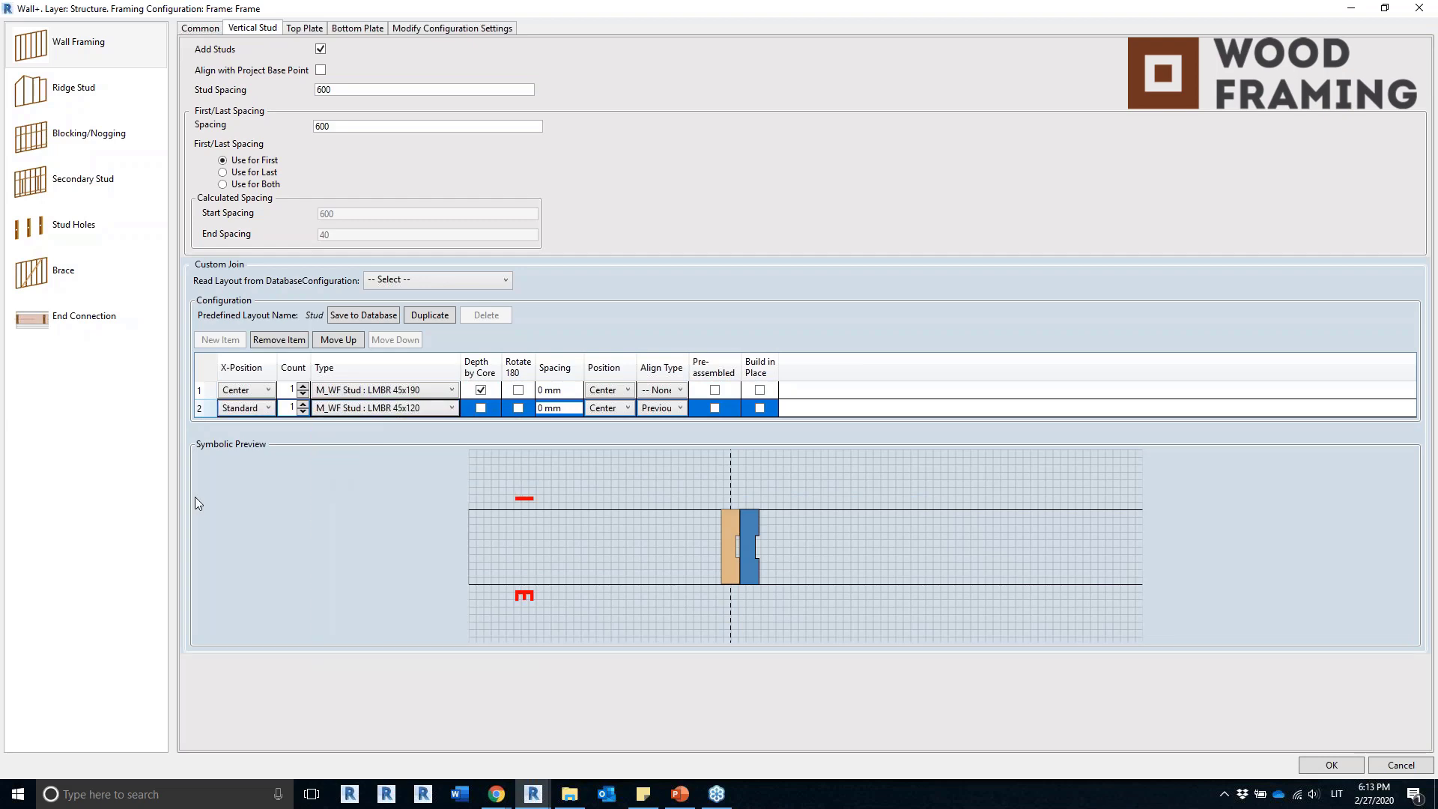
For the first stud, turn off Depth by Core, set the type to M_WF Stud : LMBR 45x70 and the position to Internal.
{"action": "left_click", "coordinate": [496, 394]}
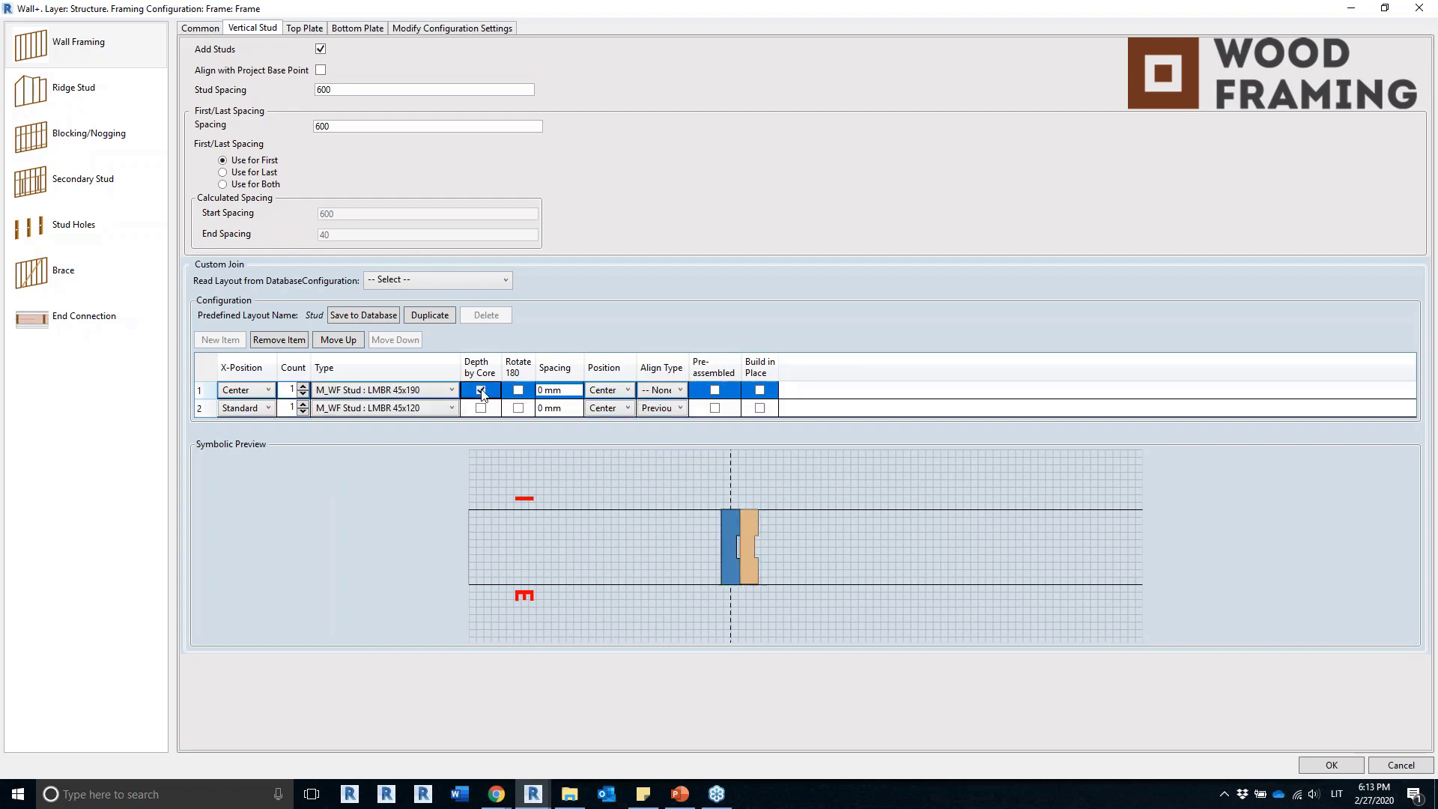
{"action": "left_click", "coordinate": [431, 392]}
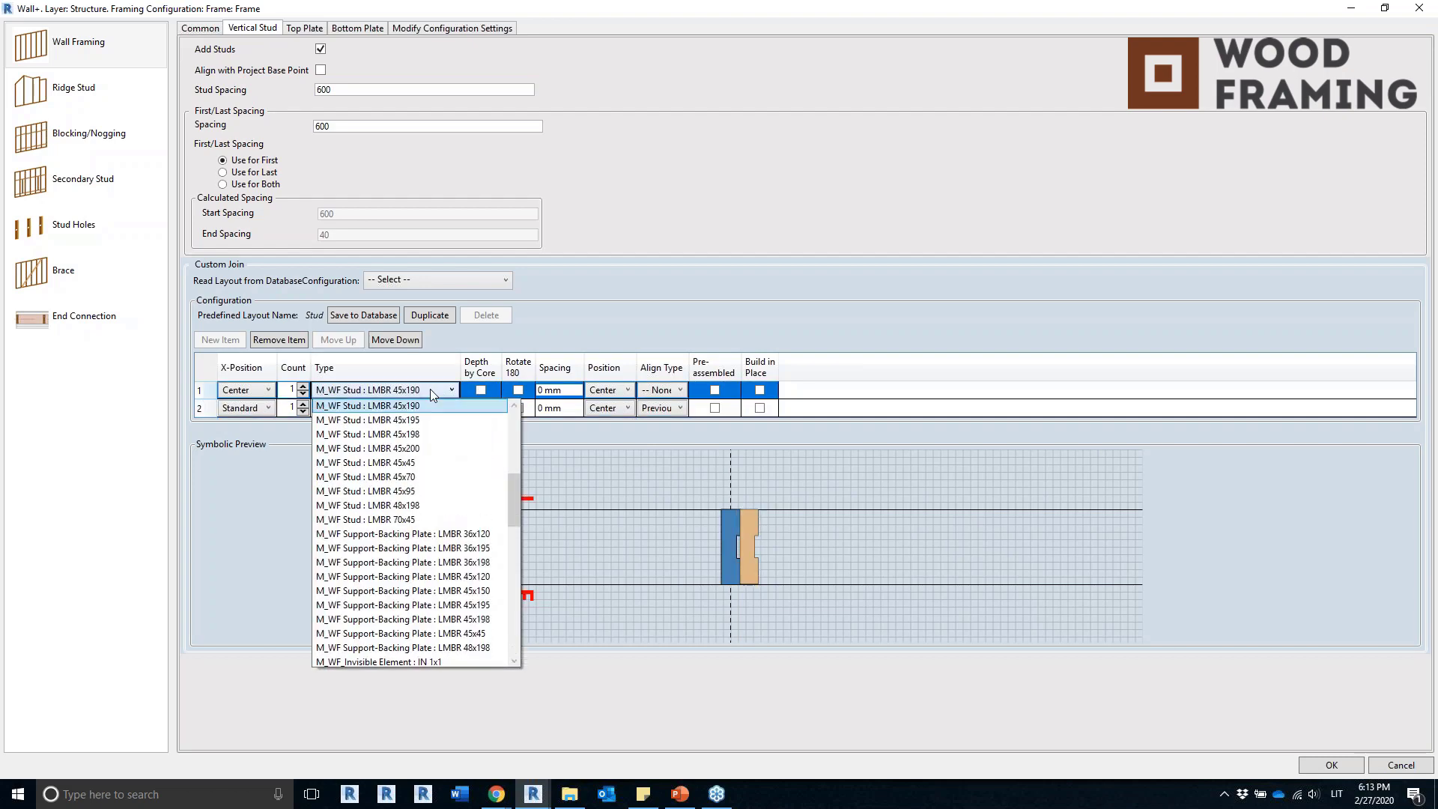
{"action": "left_click", "coordinate": [436, 481]}
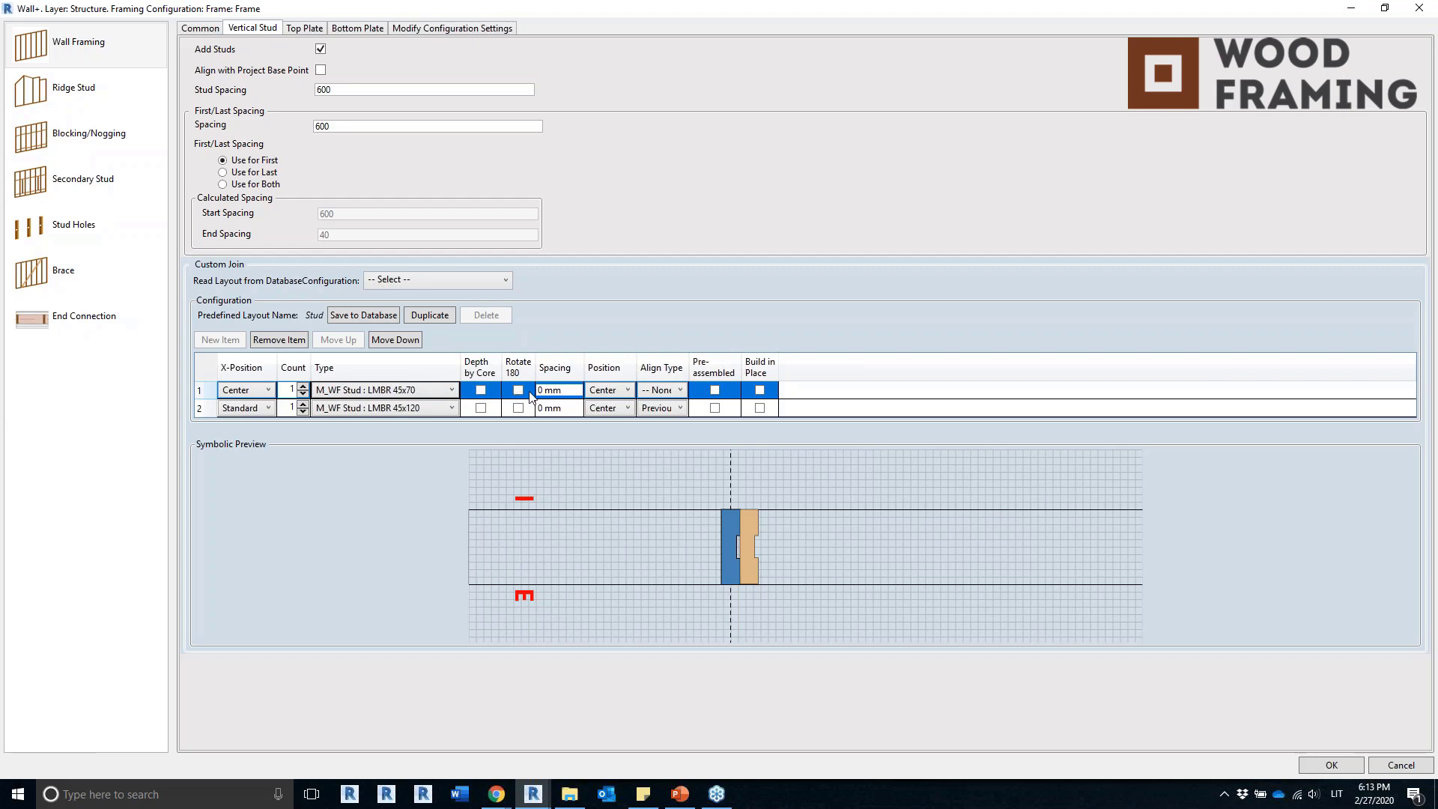
{"action": "left_click", "coordinate": [451, 391]}
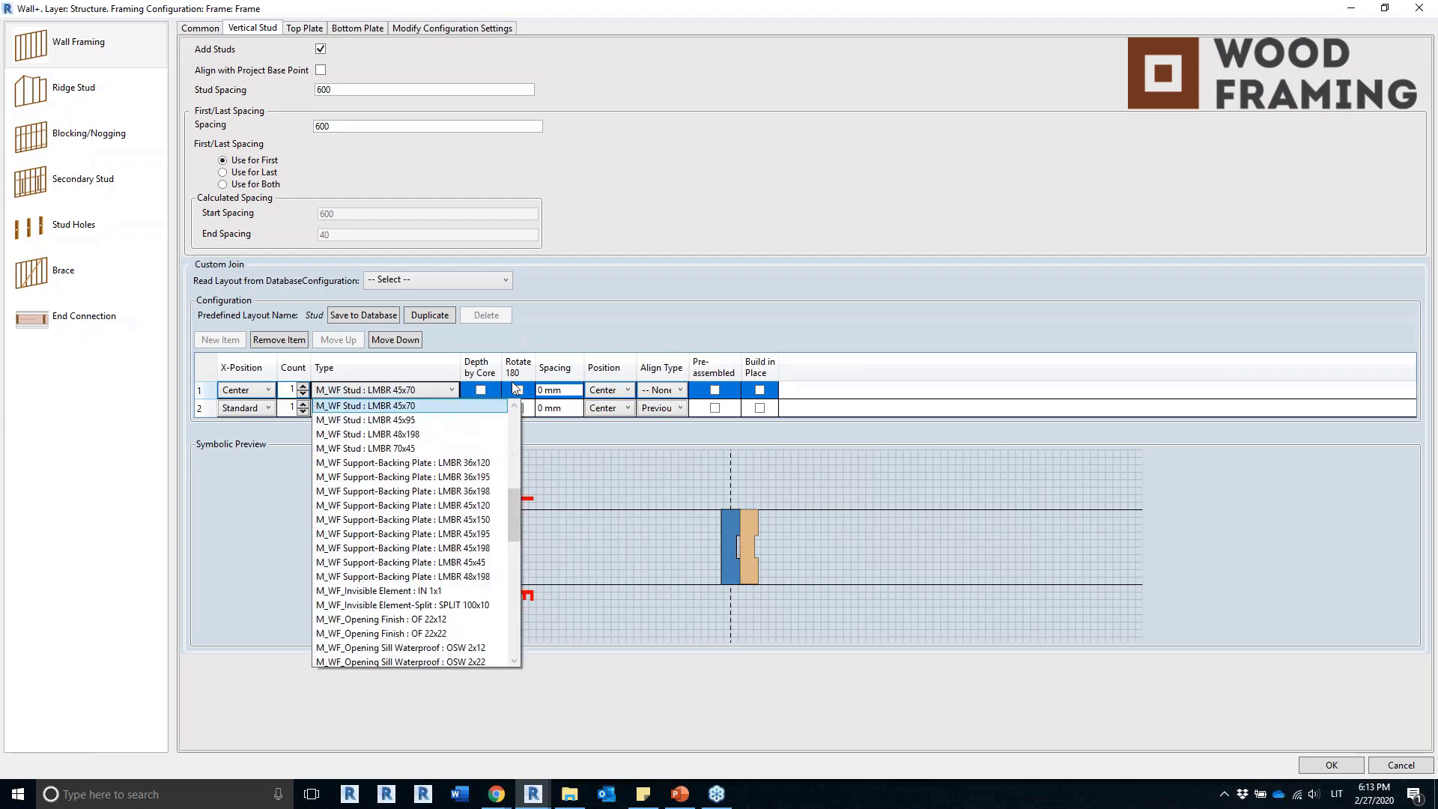
{"action": "left_click", "coordinate": [613, 390]}
{"action": "left_click", "coordinate": [615, 390]}
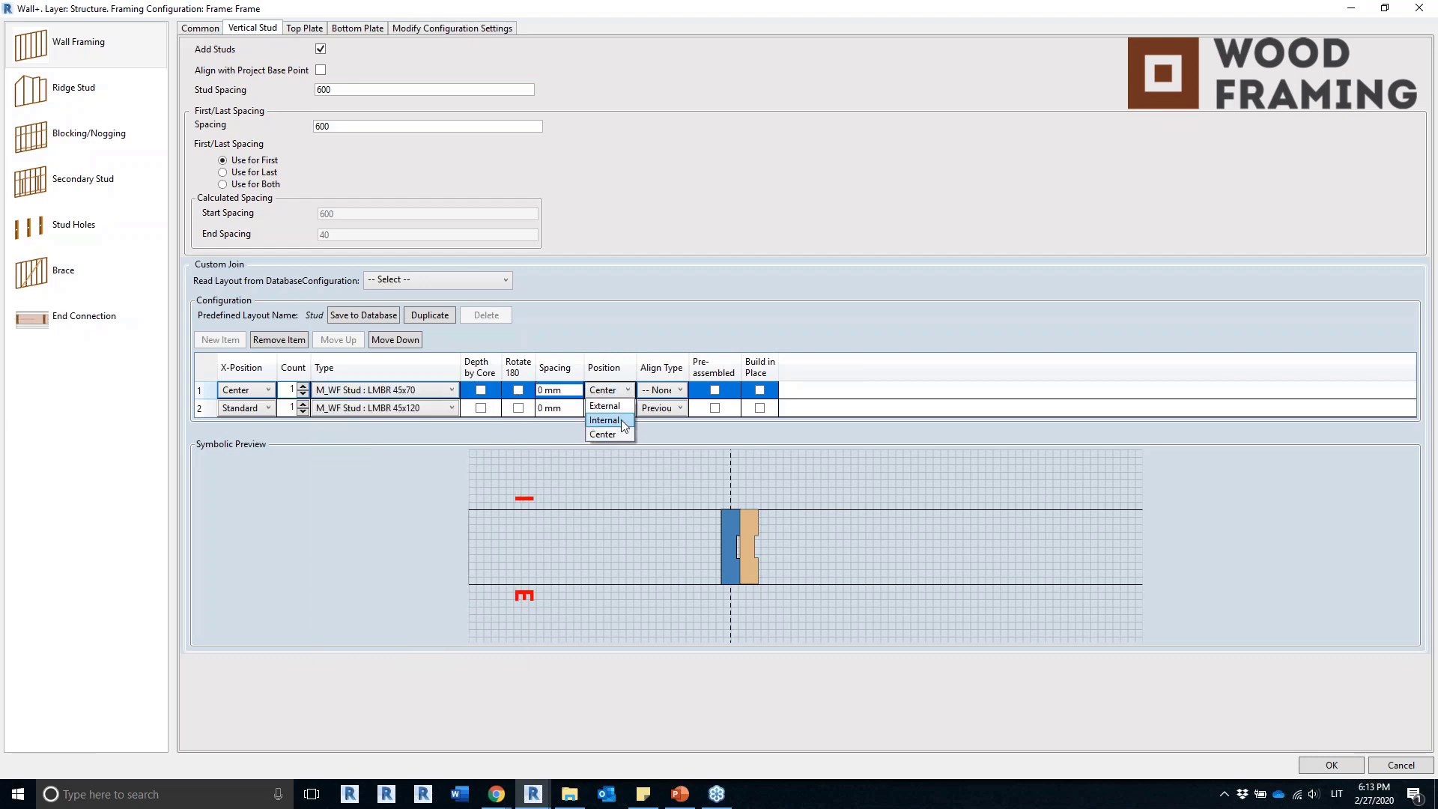
{"action": "left_click", "coordinate": [621, 422]}
Set the second stud's position to External and its align type to Previous Start, and check both studs in the preview.
{"action": "left_click_drag", "start_coordinate": [687, 367], "coordinate": [779, 367]}
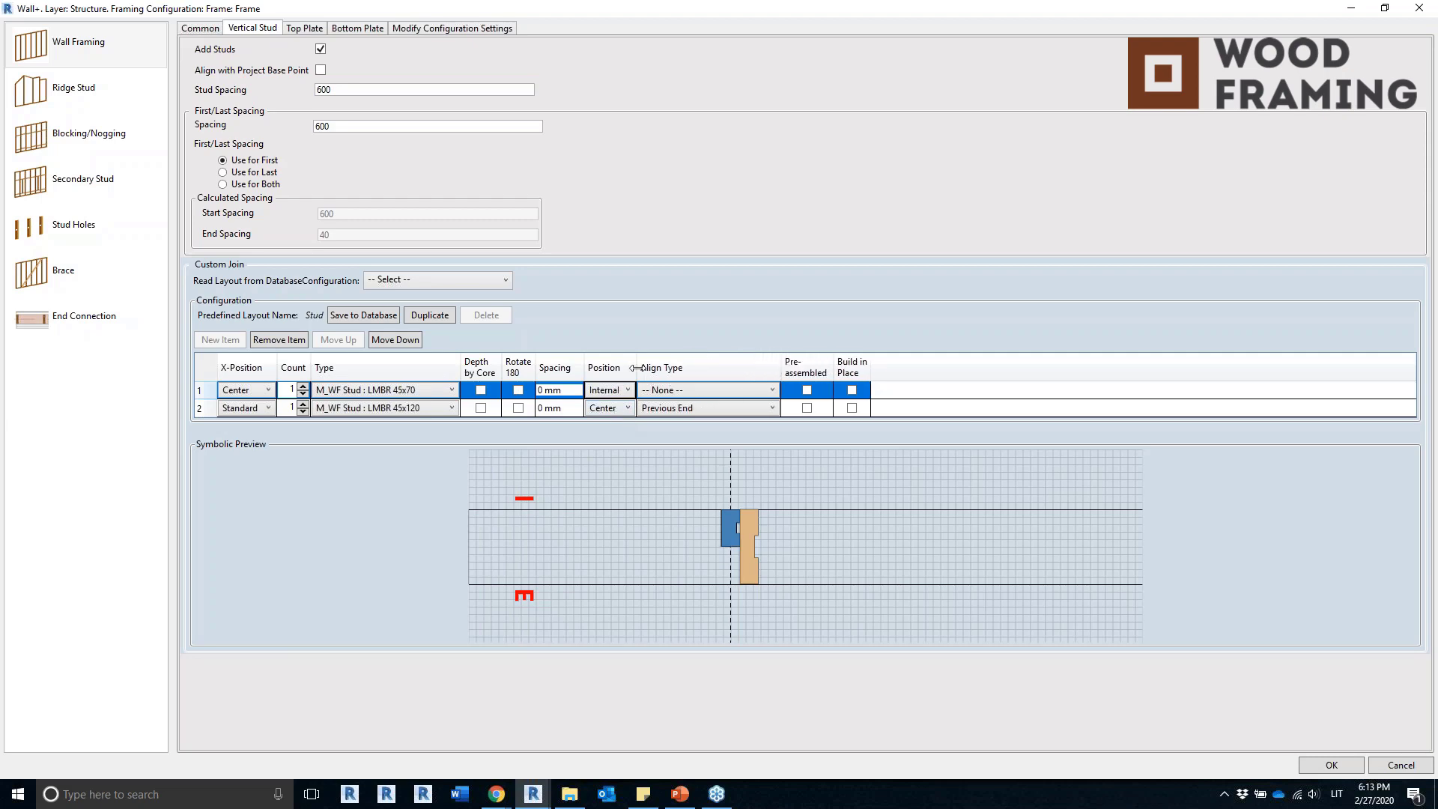
{"action": "left_click_drag", "start_coordinate": [636, 368], "coordinate": [713, 367]}
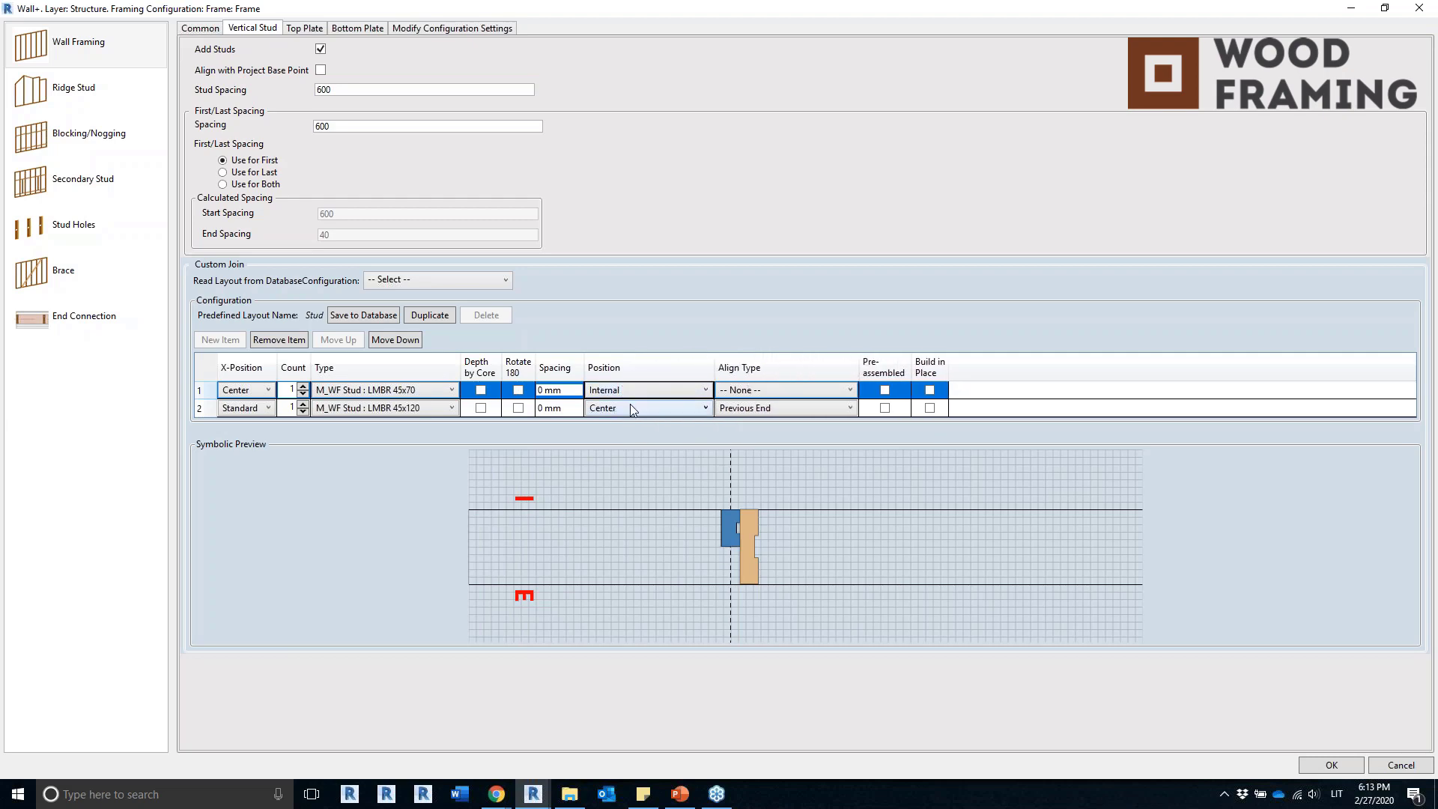
{"action": "left_click", "coordinate": [631, 408]}
{"action": "left_click", "coordinate": [605, 421]}
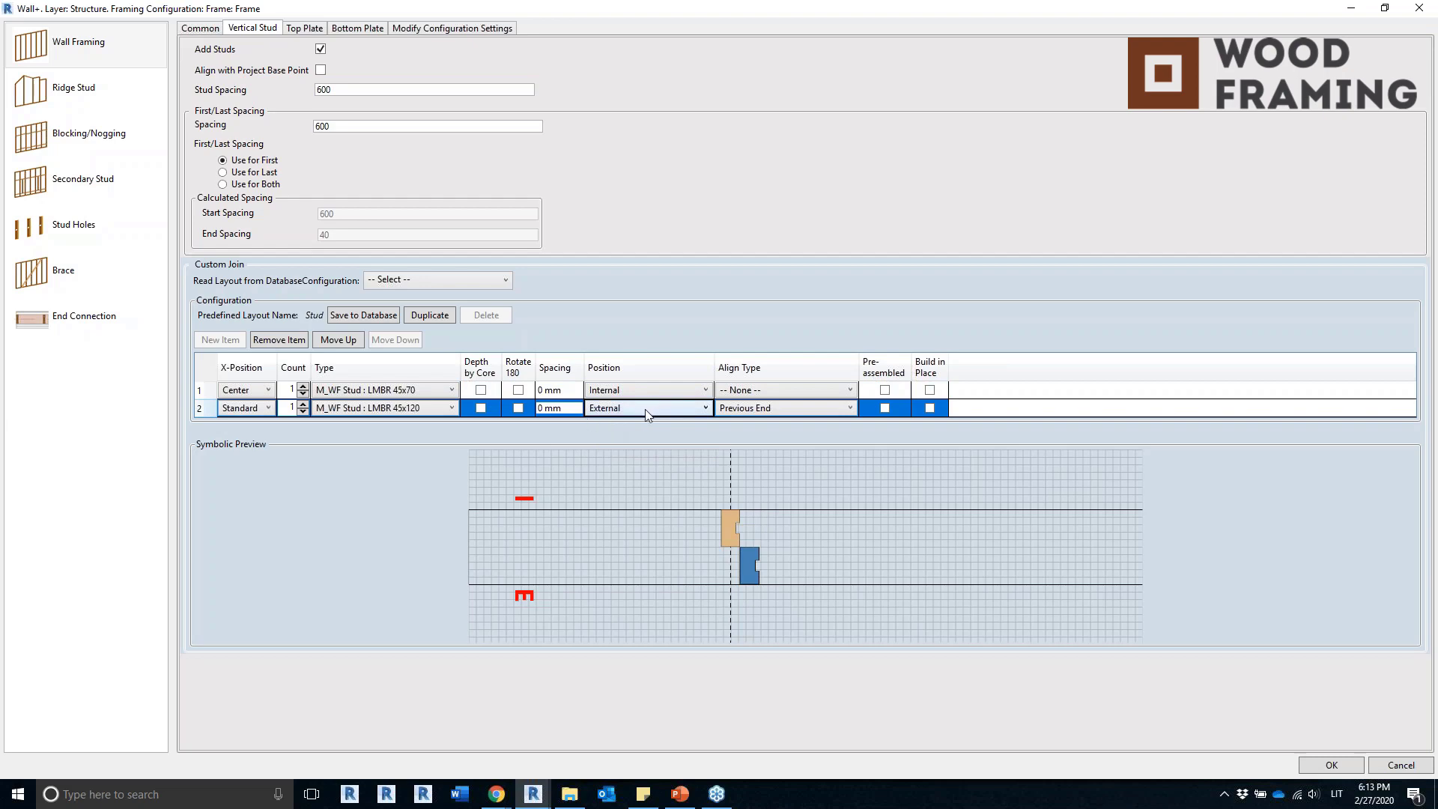
{"action": "left_click", "coordinate": [788, 407]}
{"action": "left_click", "coordinate": [785, 438]}
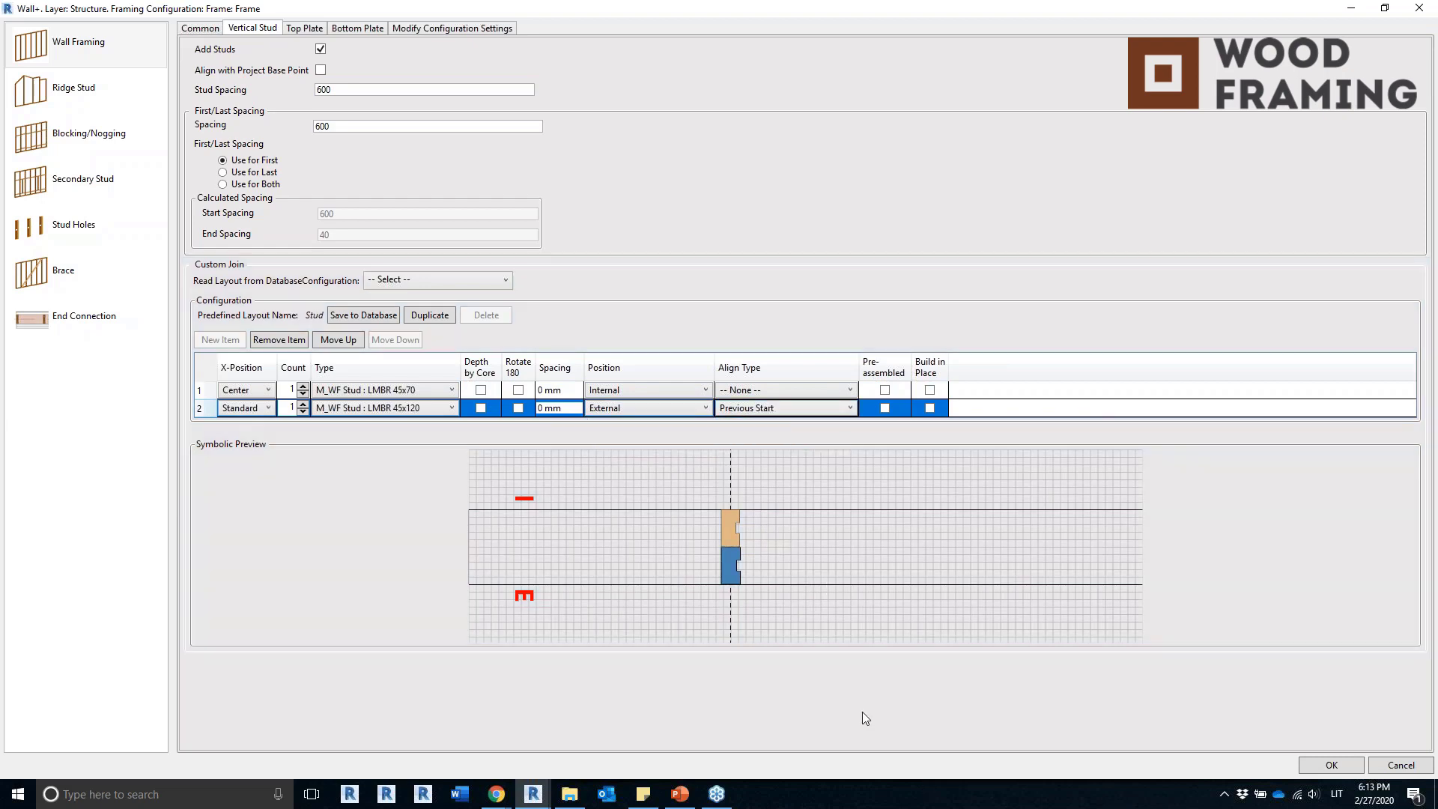
{"action": "left_click", "coordinate": [200, 392]}
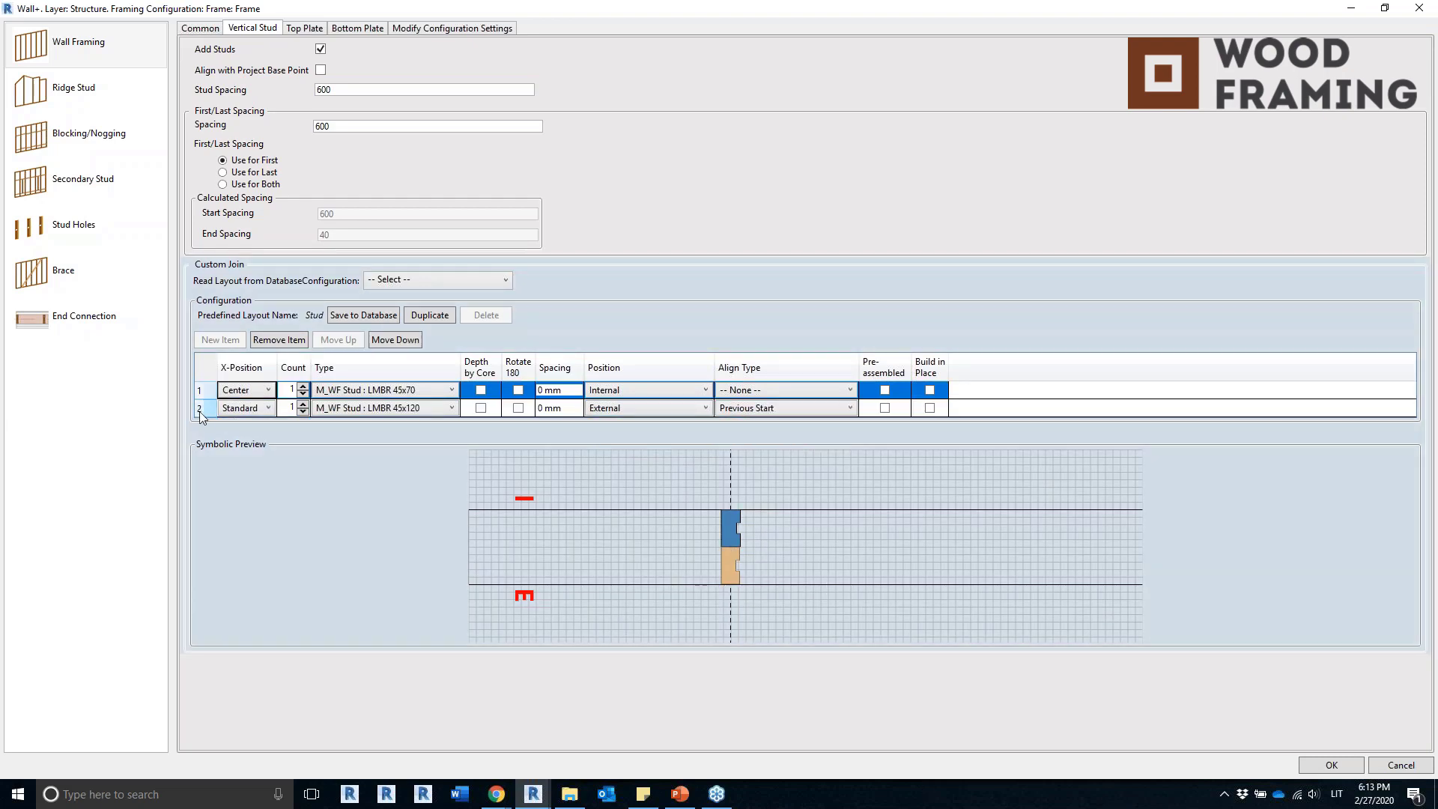
{"action": "left_click", "coordinate": [199, 411]}
{"action": "left_click", "coordinate": [199, 391]}
{"action": "left_click", "coordinate": [200, 412]}
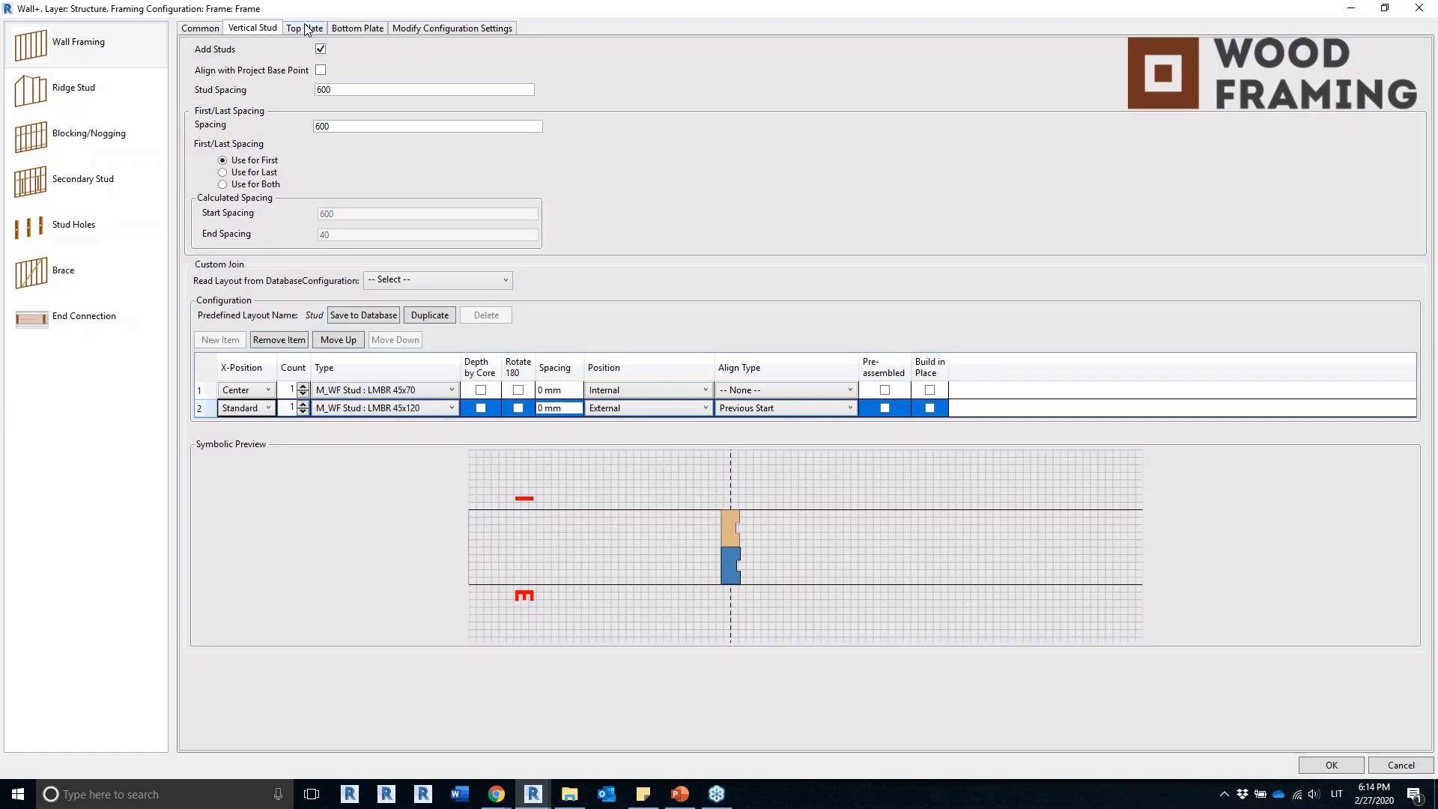
Set the count of the existing 45x190 top plate to 1.
{"action": "left_click", "coordinate": [306, 29]}
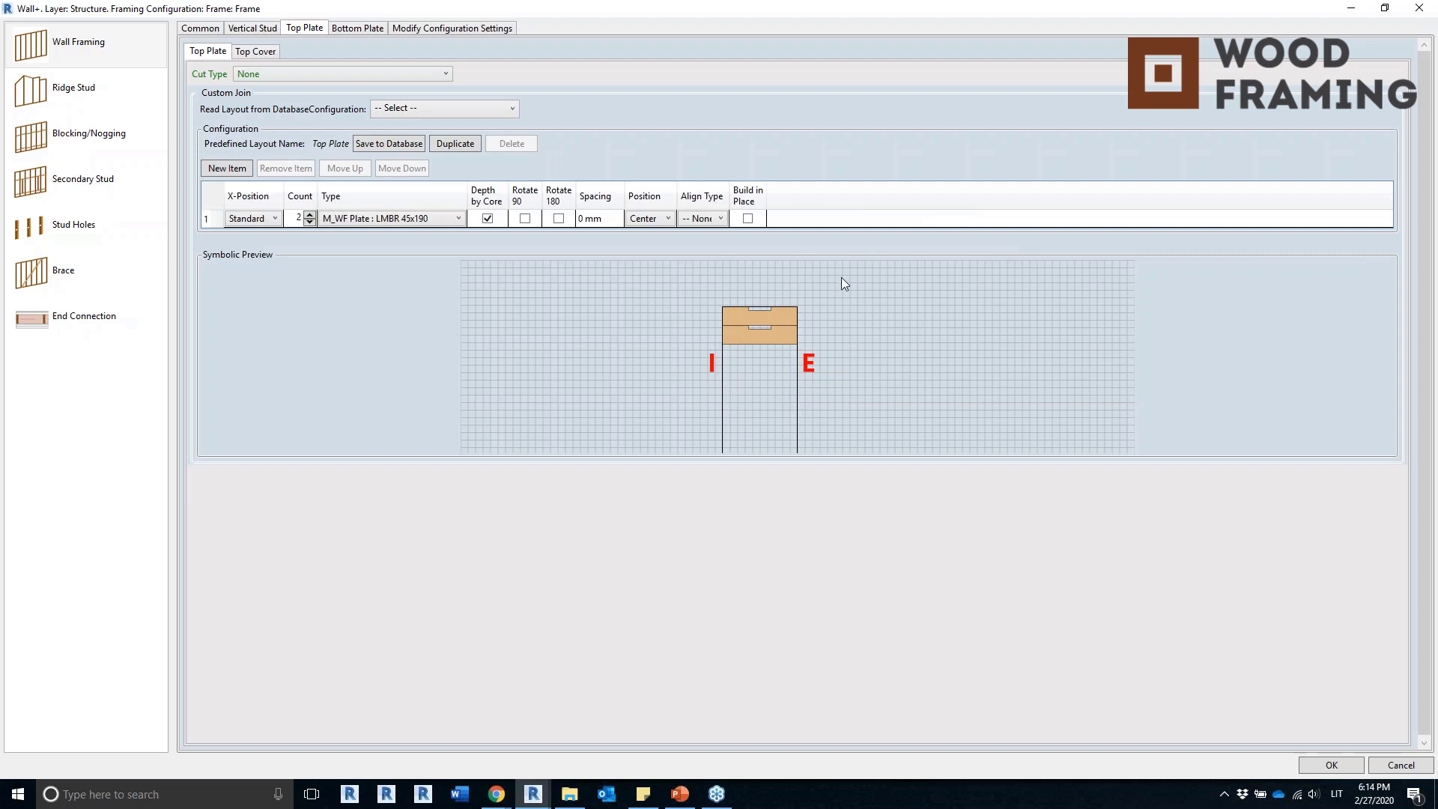
{"action": "double_click", "coordinate": [298, 218]}
{"action": "type", "text": "1"}
{"action": "left_click", "coordinate": [208, 216]}
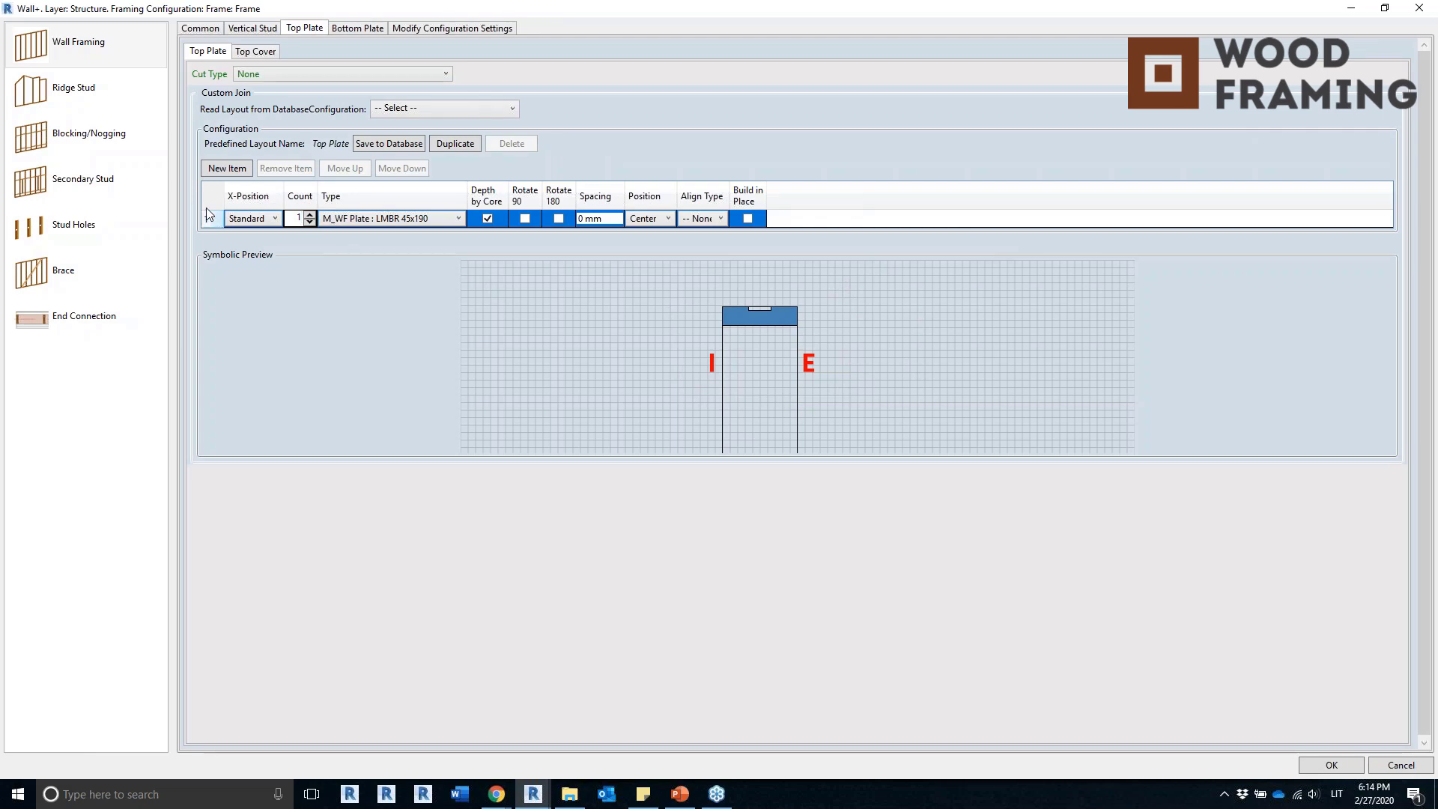
Add a second item to the top plate layout with the type M_WF Plate : LMBR 45x120.
{"action": "left_click", "coordinate": [227, 168]}
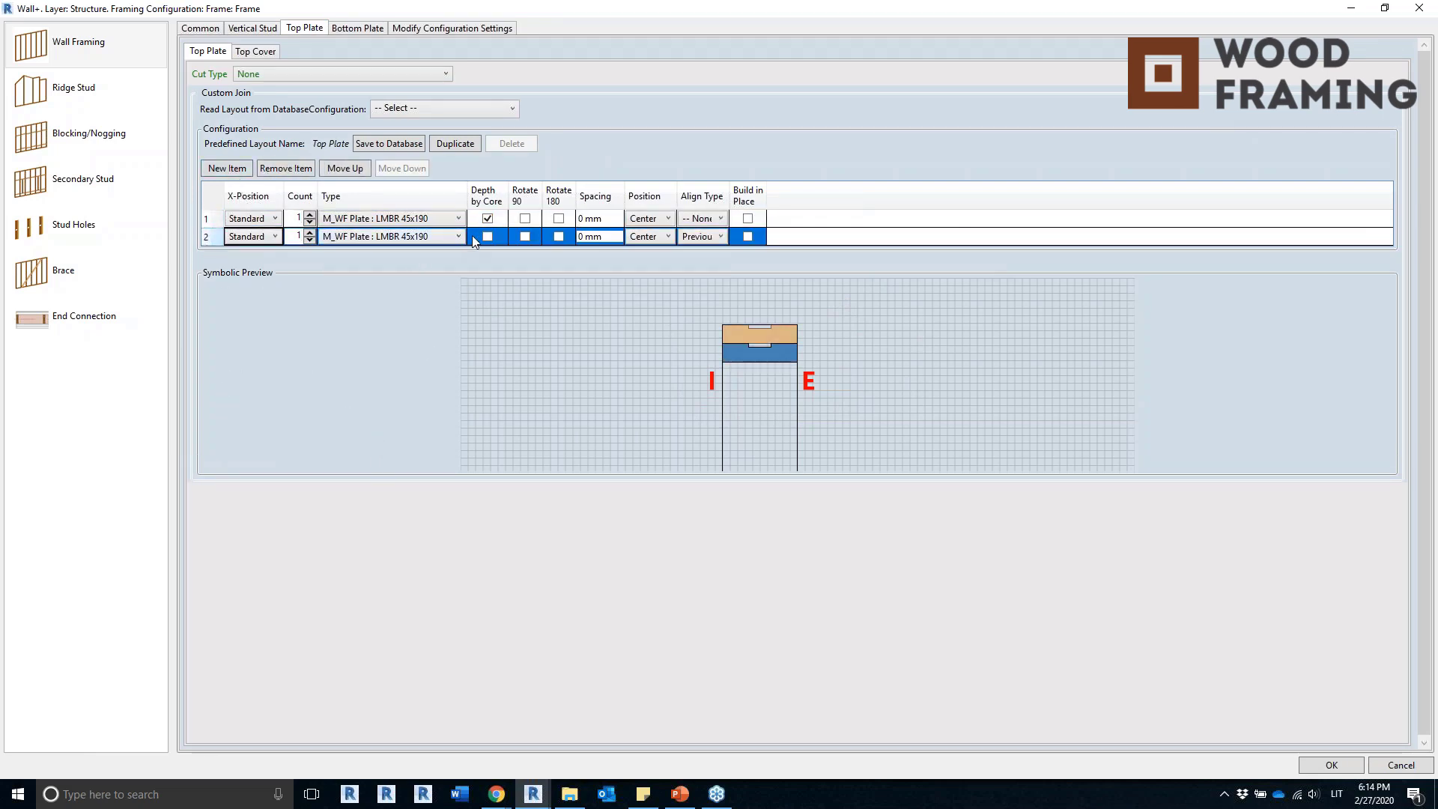
{"action": "left_click", "coordinate": [445, 236]}
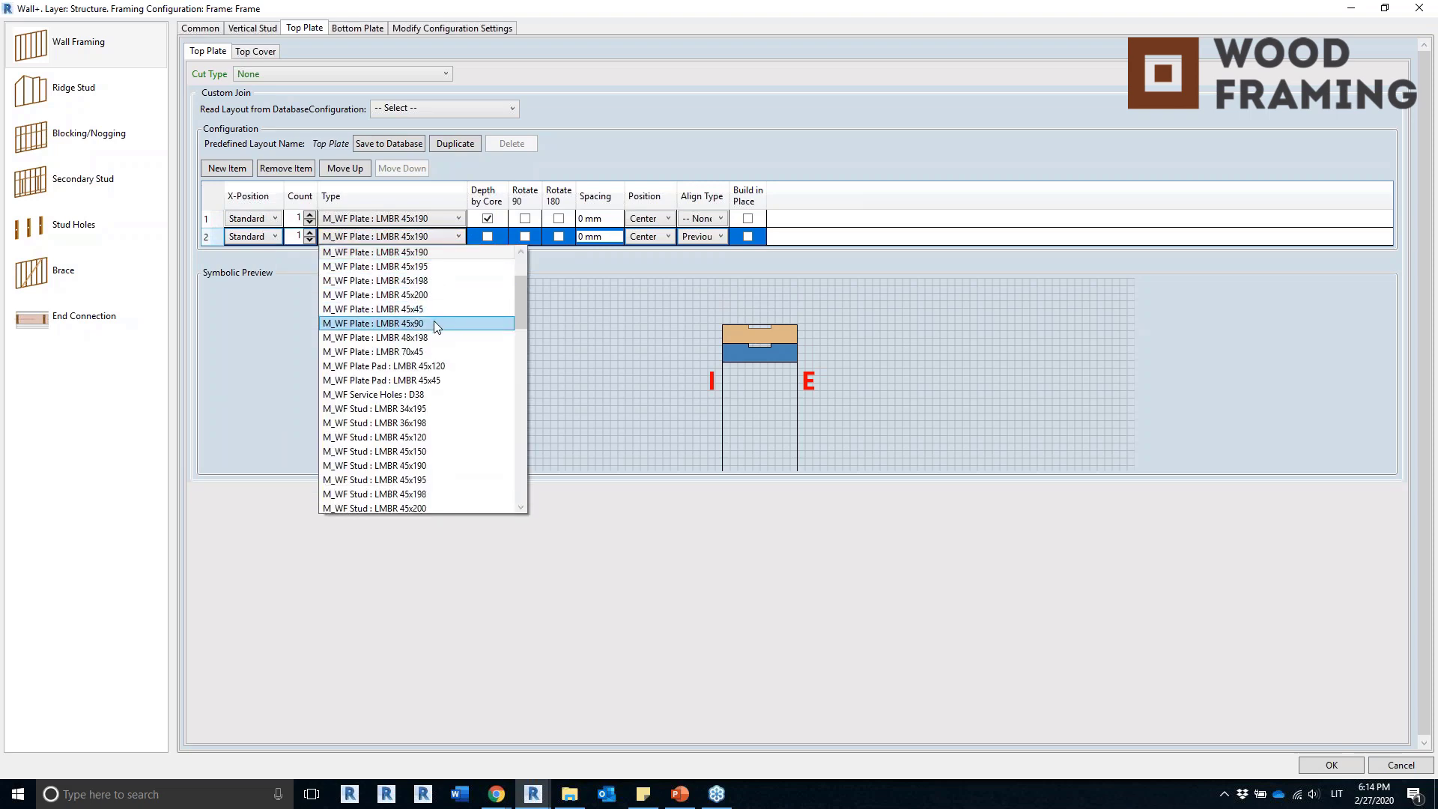
{"action": "scroll", "coordinate": [435, 300], "scroll_direction": "up", "scroll_amount": 1}
{"action": "left_click", "coordinate": [435, 263]}
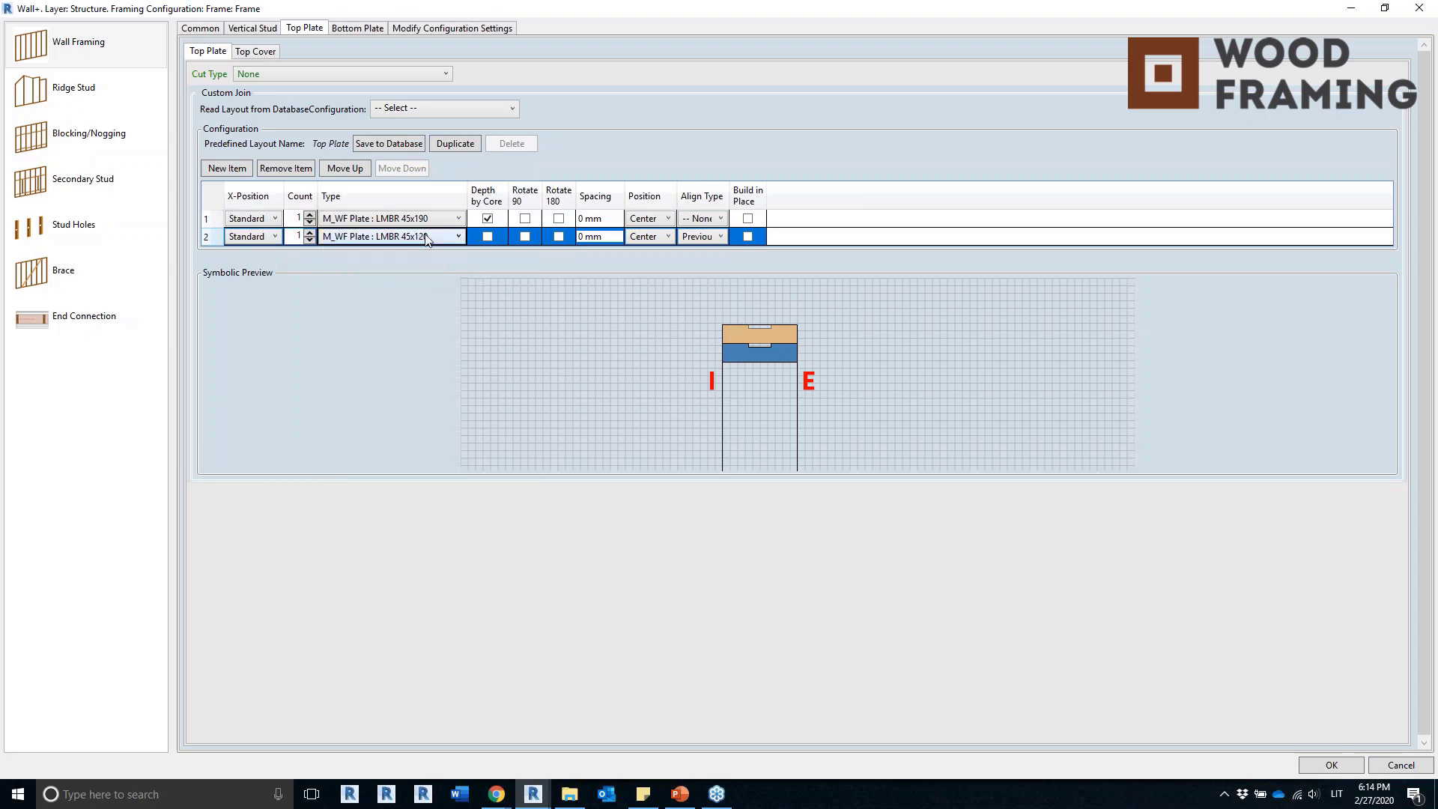
Rotate the second top plate 90 degrees, position it Internal Outside and align it to Previous Start.
{"action": "left_click_drag", "start_coordinate": [676, 199], "coordinate": [788, 199]}
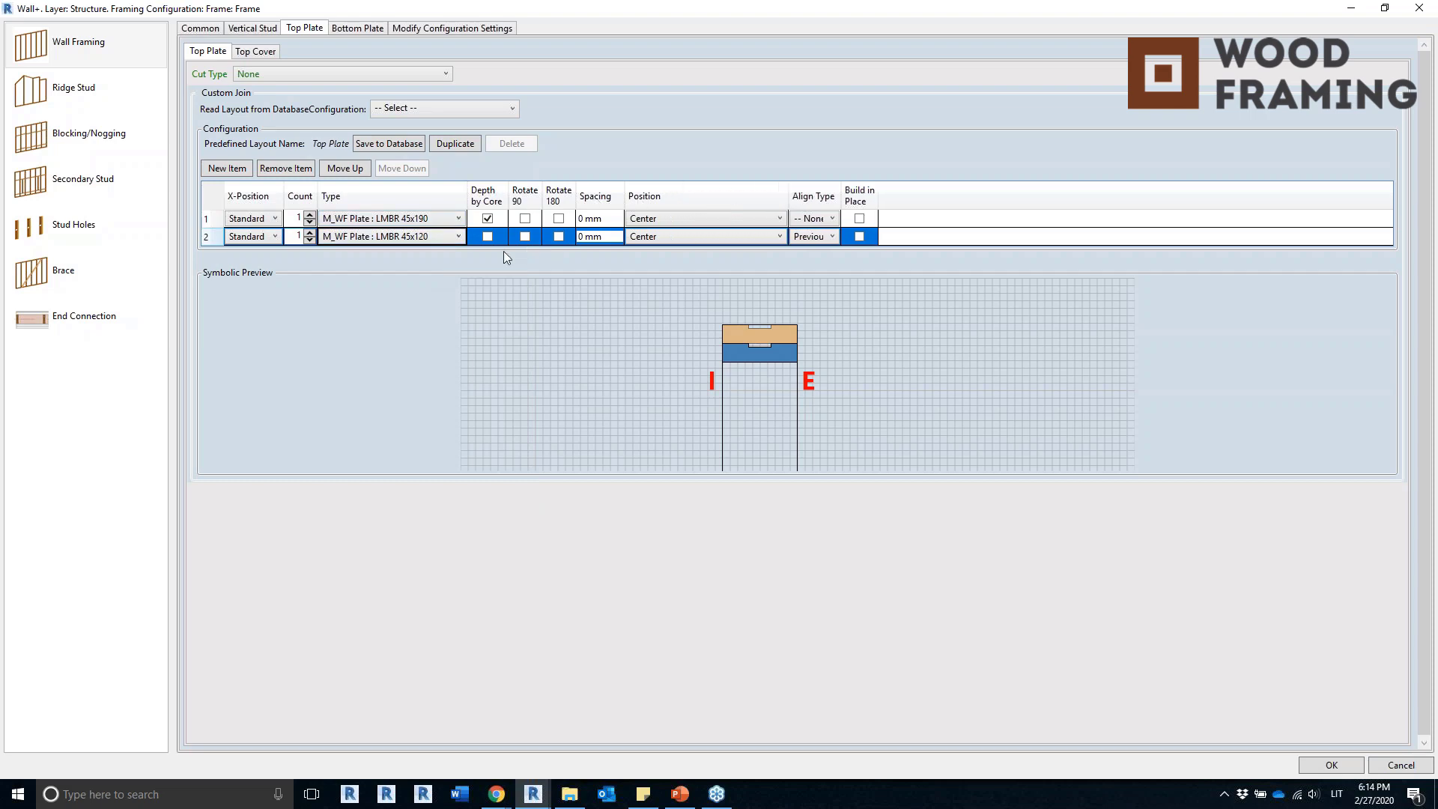
{"action": "left_click", "coordinate": [525, 237]}
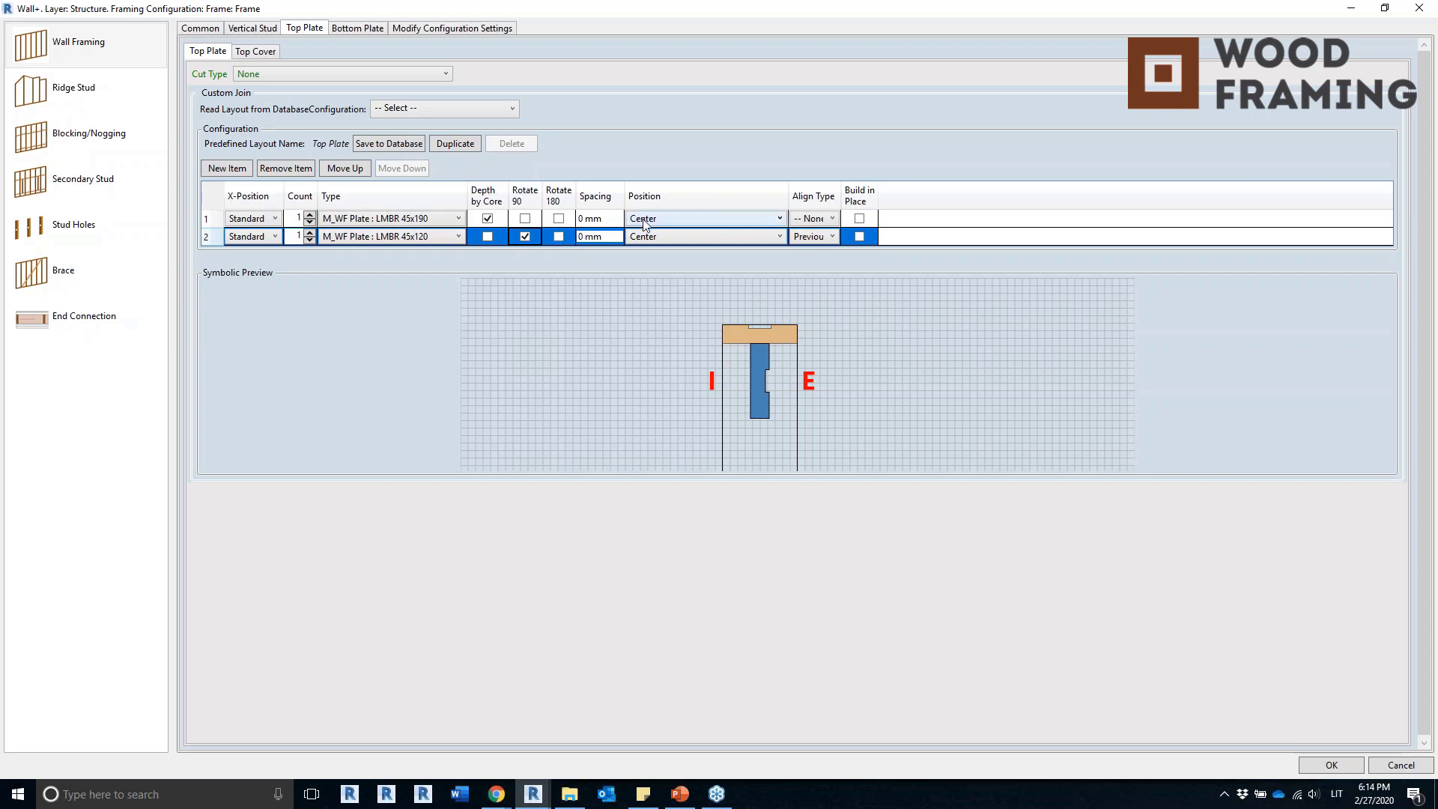
{"action": "left_click", "coordinate": [665, 237]}
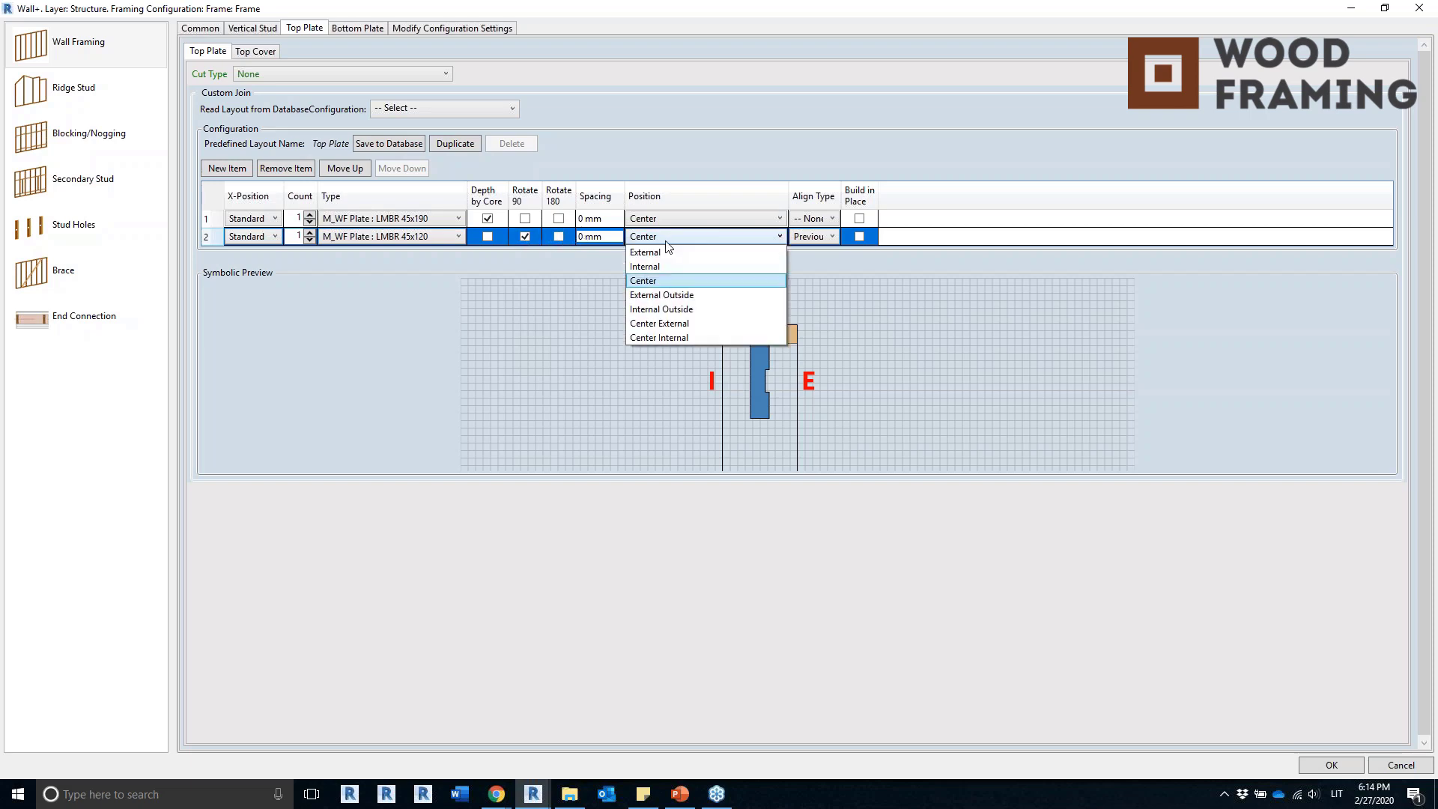
{"action": "left_click", "coordinate": [663, 308]}
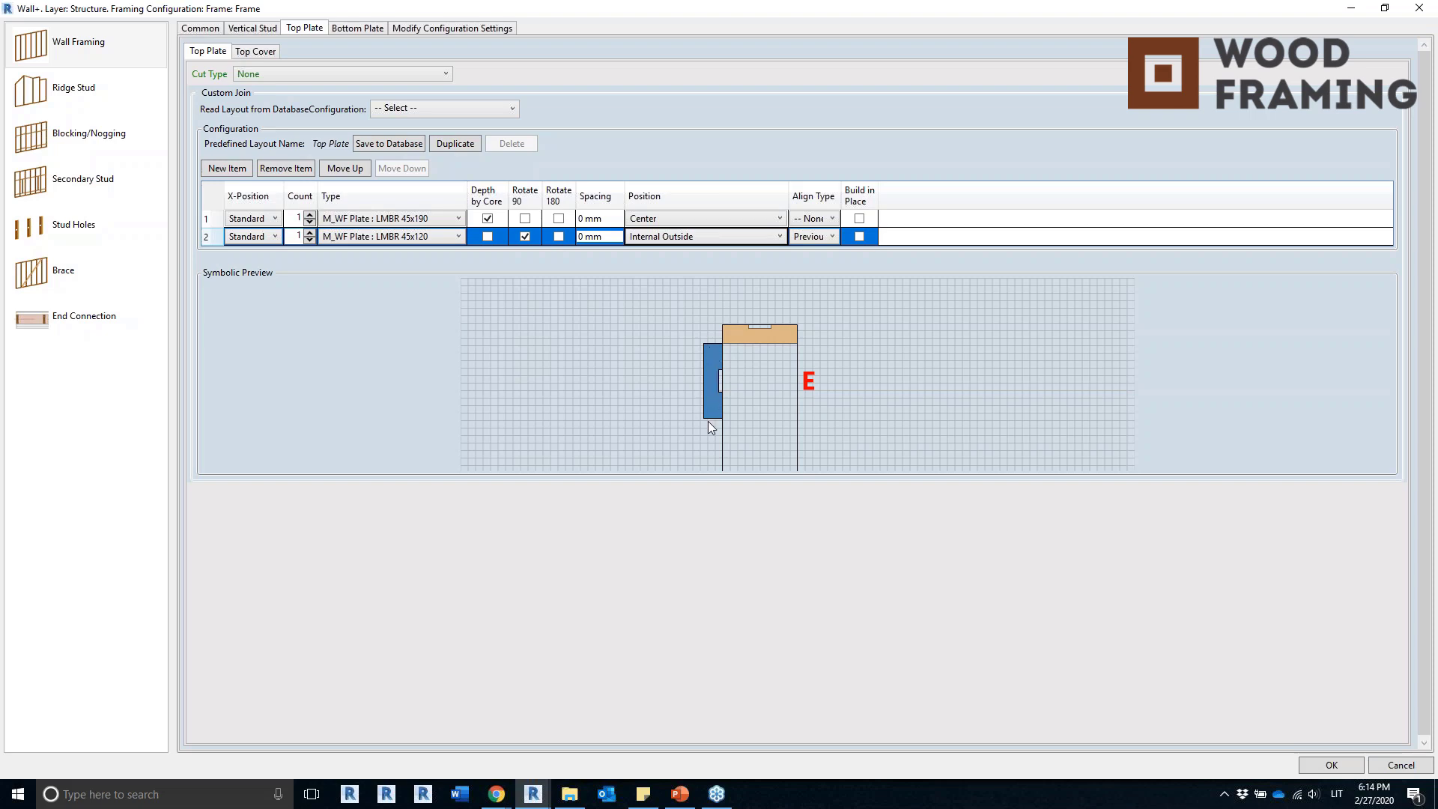
{"action": "left_click", "coordinate": [829, 236]}
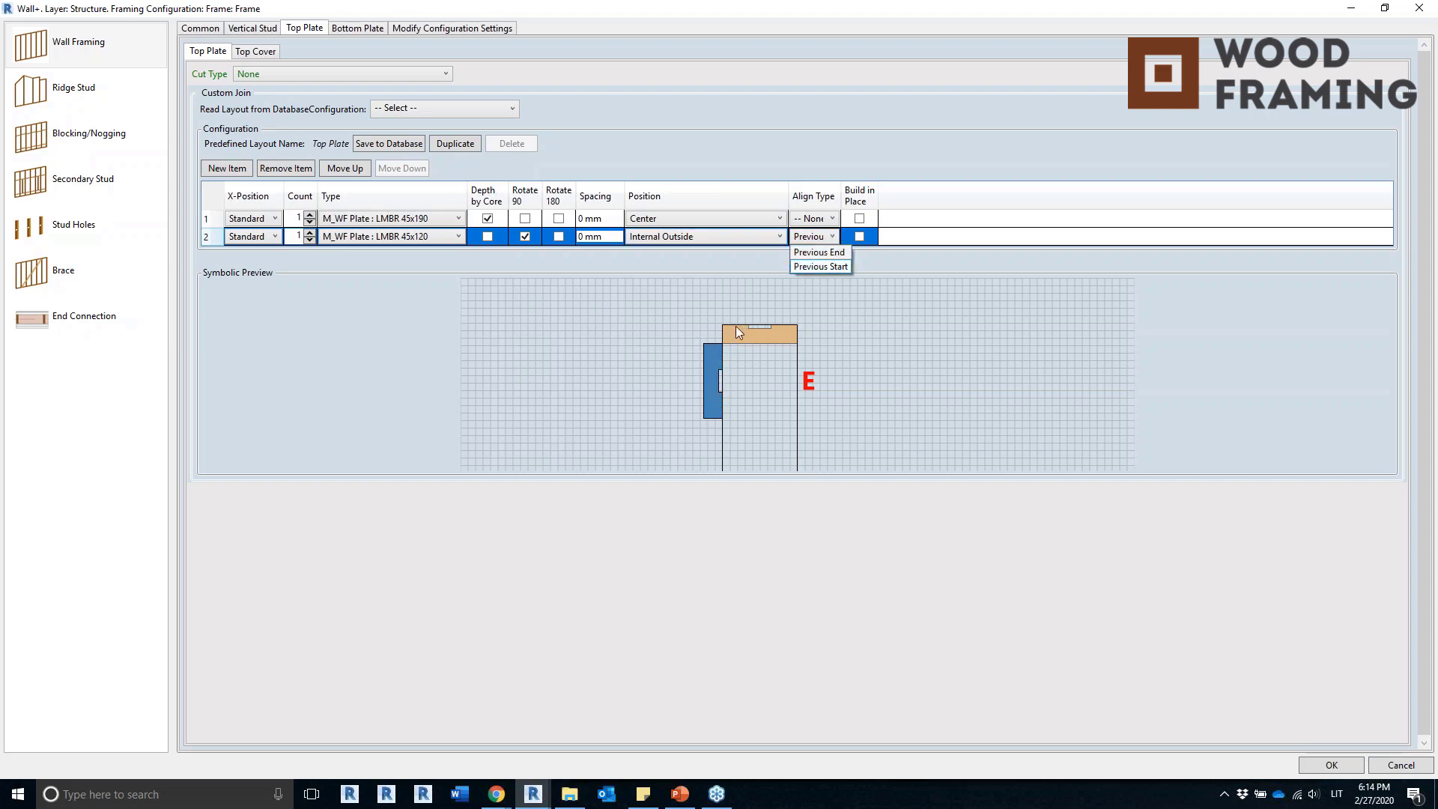
{"action": "left_click", "coordinate": [818, 266]}
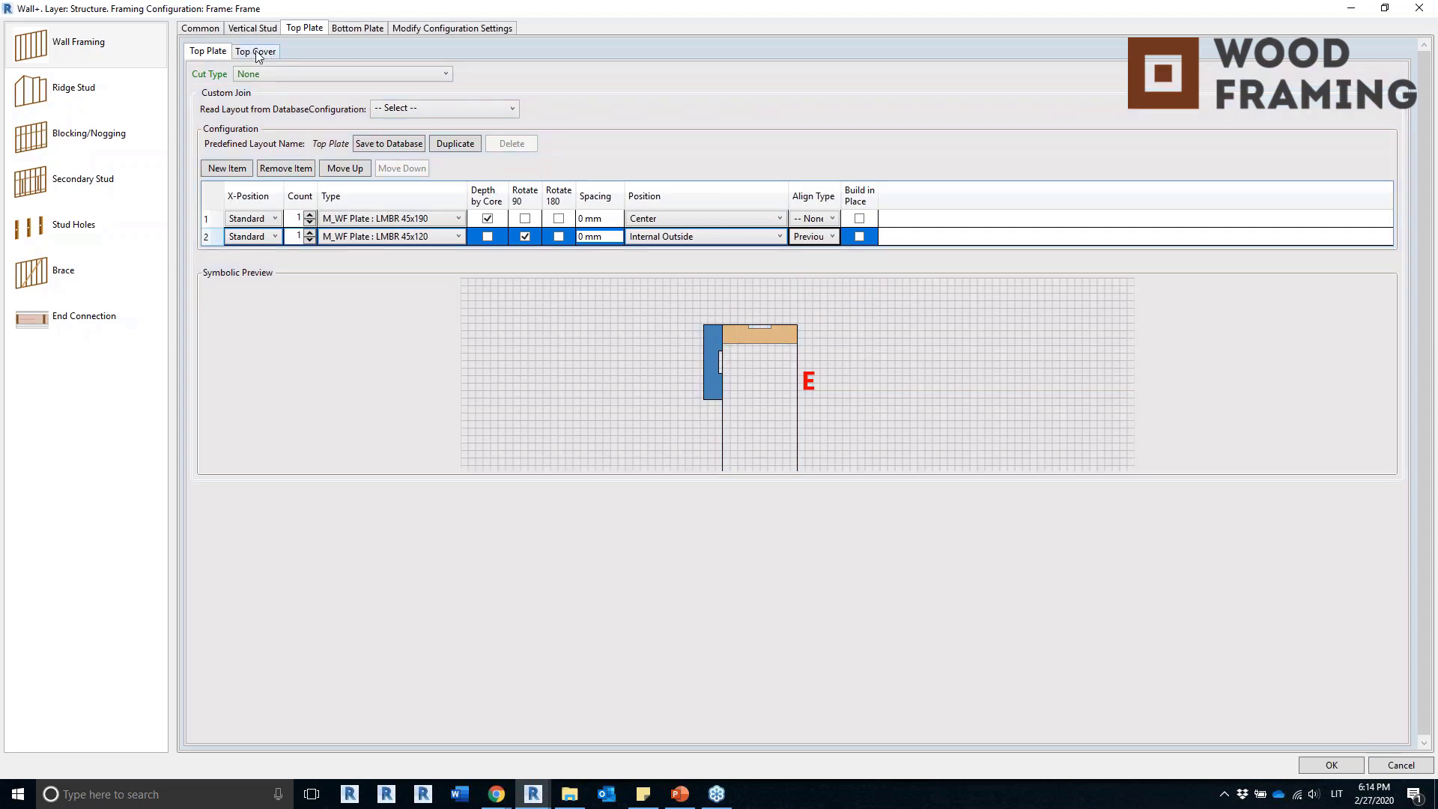
Set the type of the top cover item to M_WF Plate : LMBR 45x45.
{"action": "left_click", "coordinate": [255, 52]}
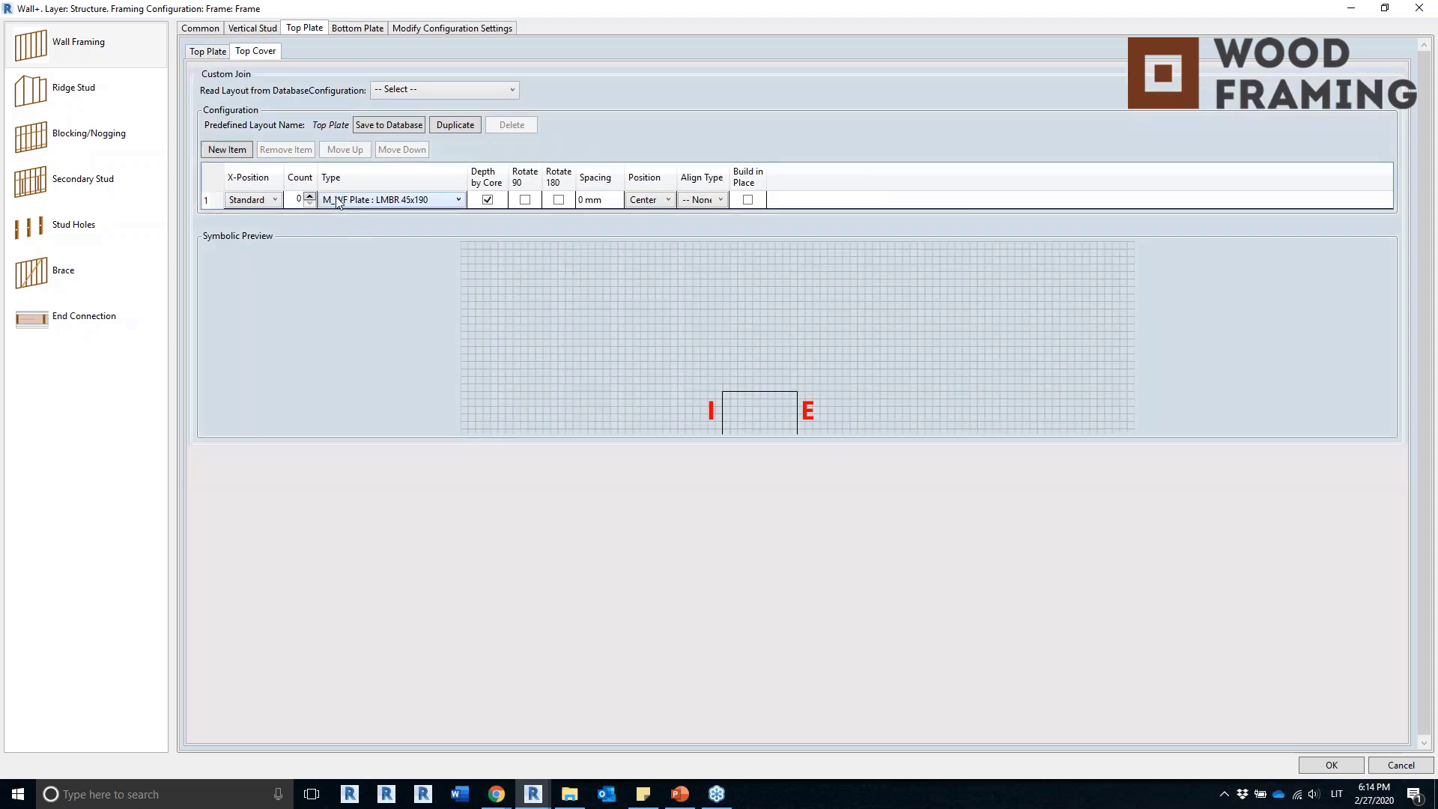
{"action": "left_click", "coordinate": [219, 204]}
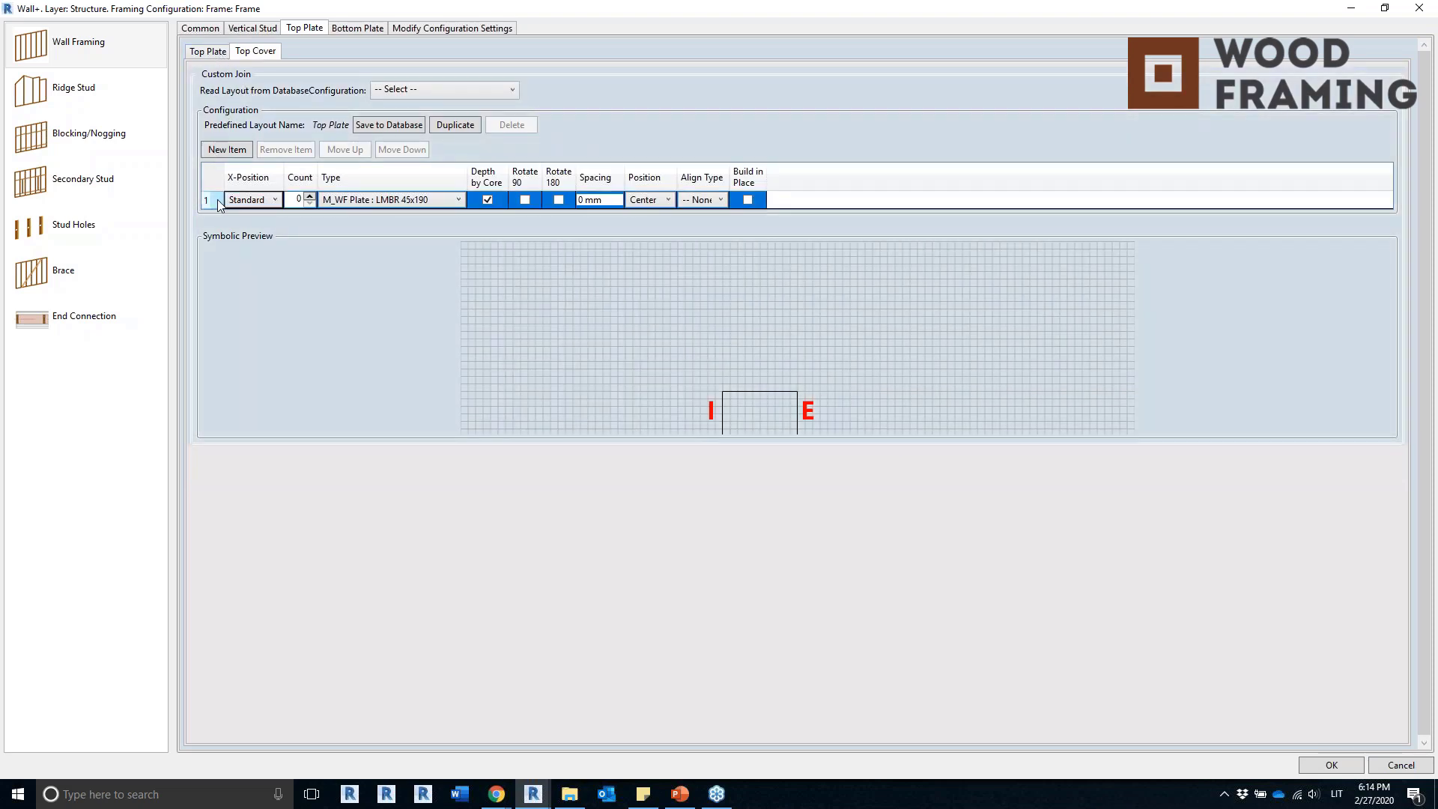
{"action": "left_click", "coordinate": [376, 197]}
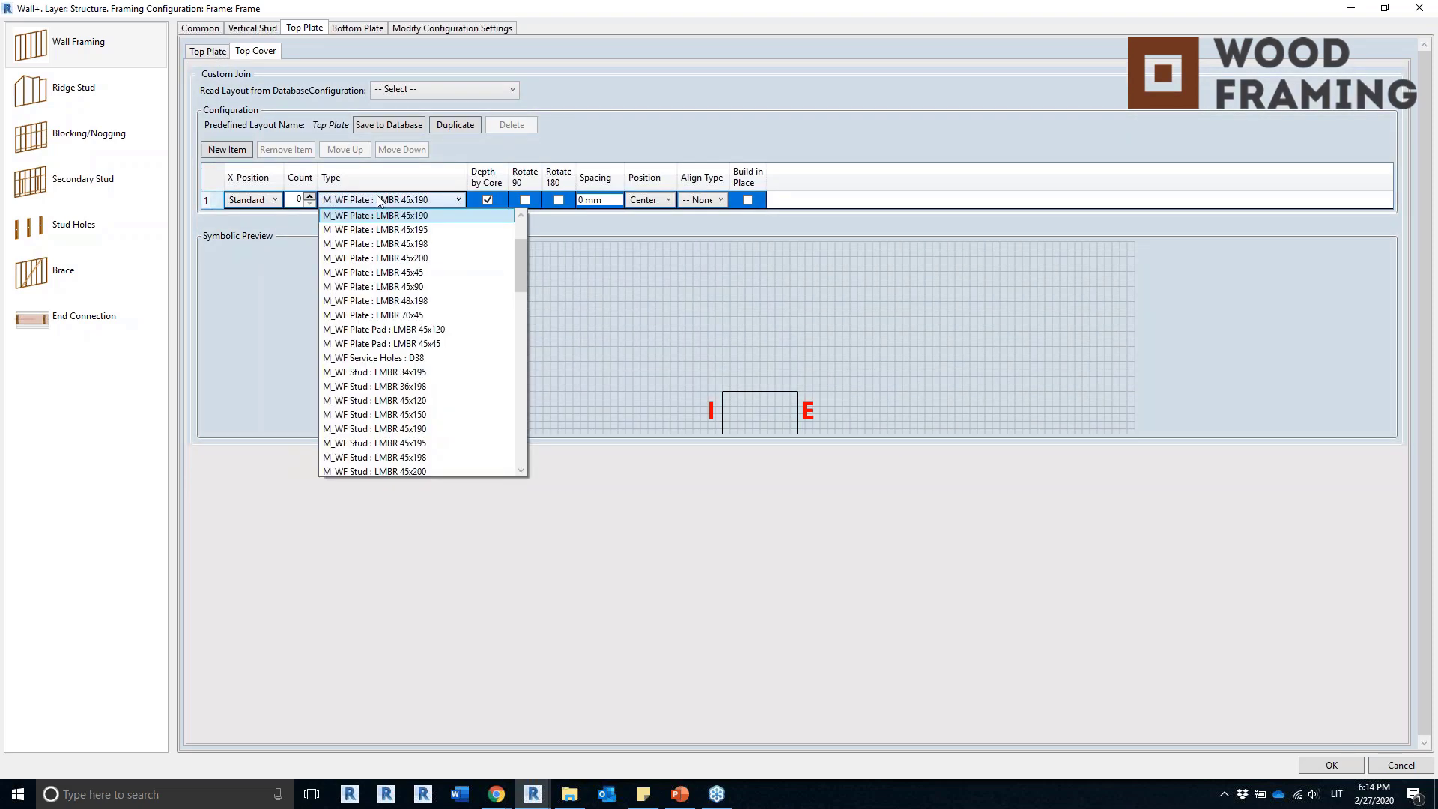
{"action": "left_click", "coordinate": [404, 273]}
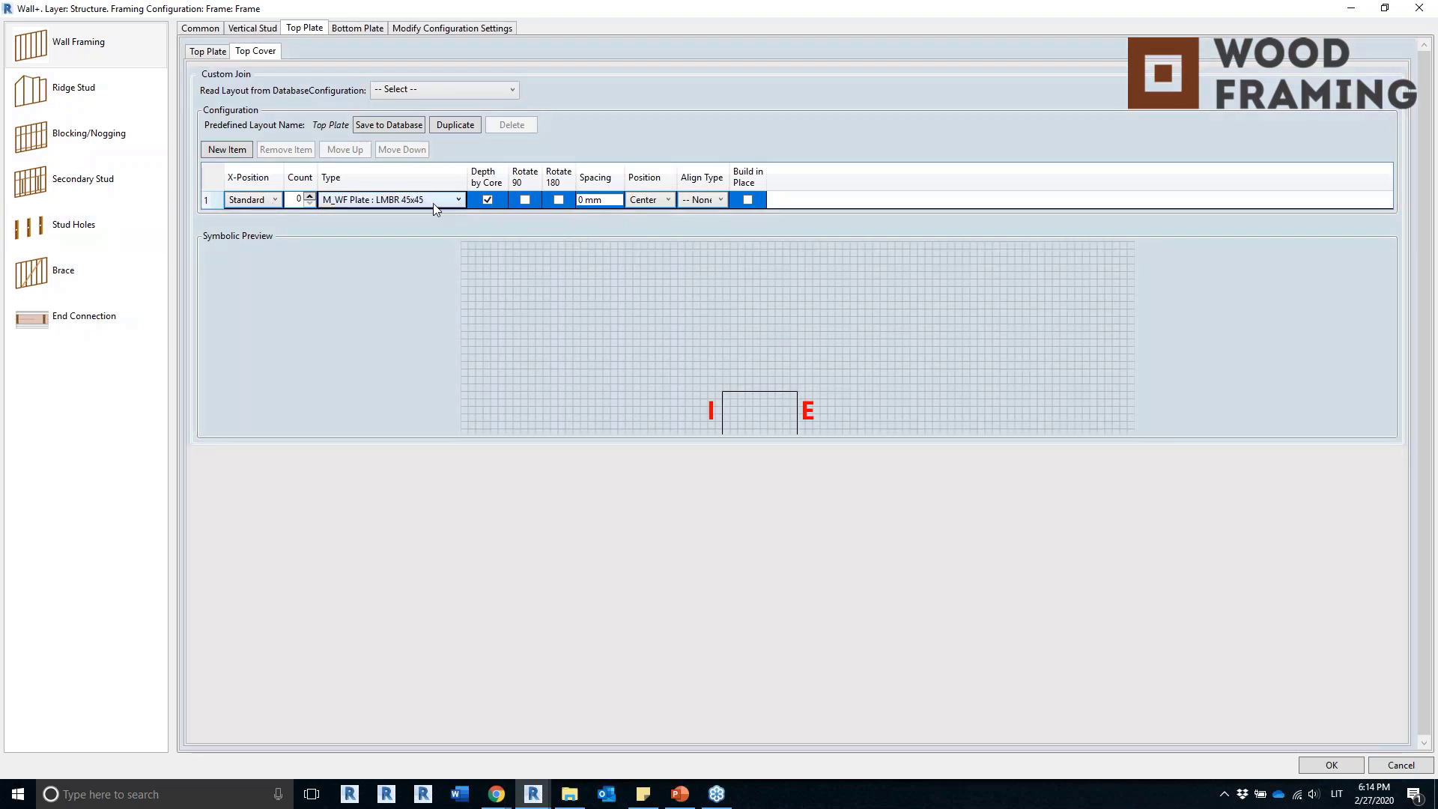
Position the top cover External with a count of 1, rotated 180 degrees and without Depth by Core.
{"action": "left_click", "coordinate": [653, 200]}
{"action": "left_click", "coordinate": [645, 216]}
{"action": "left_click", "coordinate": [309, 196]}
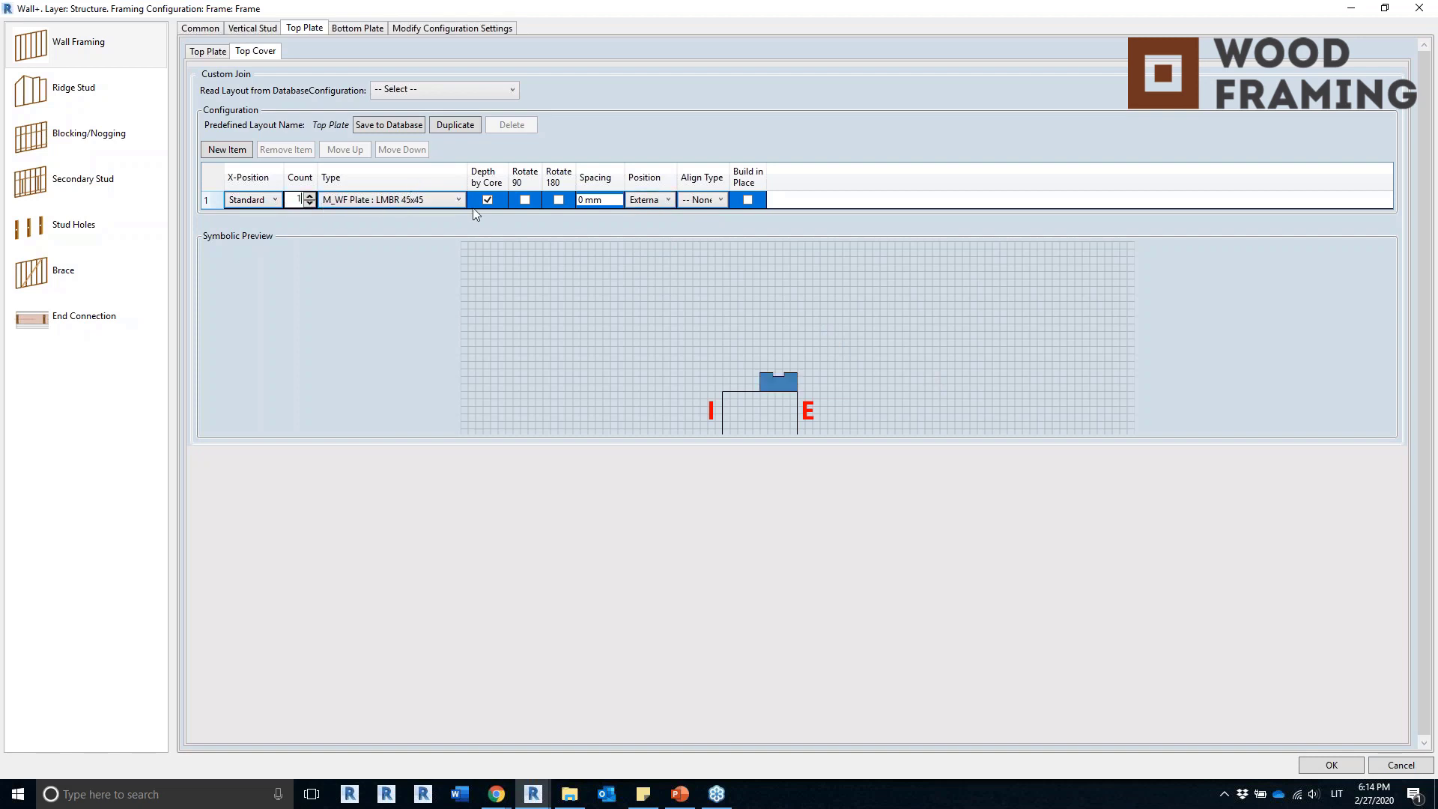
{"action": "left_click", "coordinate": [559, 199]}
{"action": "left_click", "coordinate": [479, 203]}
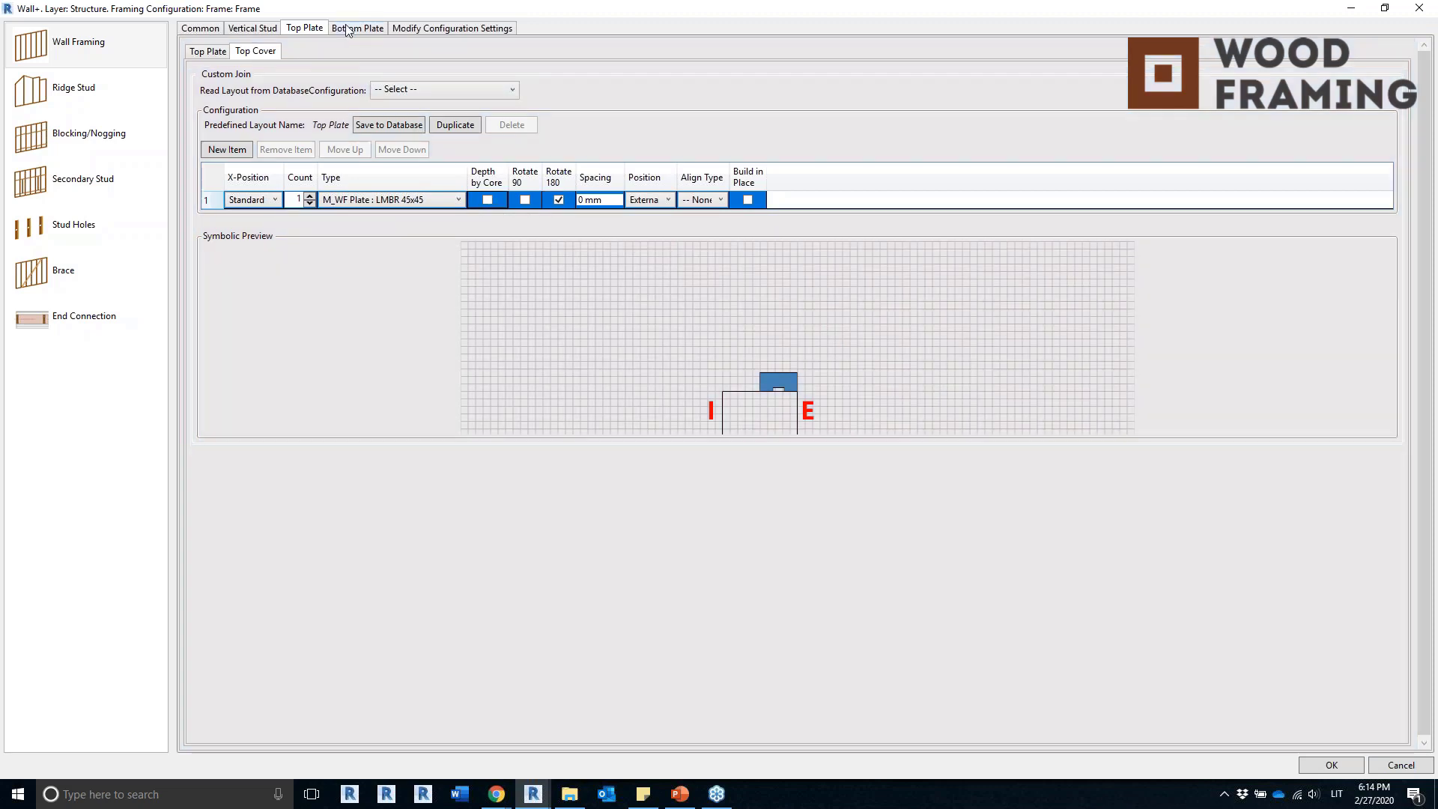
Set the number of bottom plate elements not cut to 1.
{"action": "left_click", "coordinate": [348, 29]}
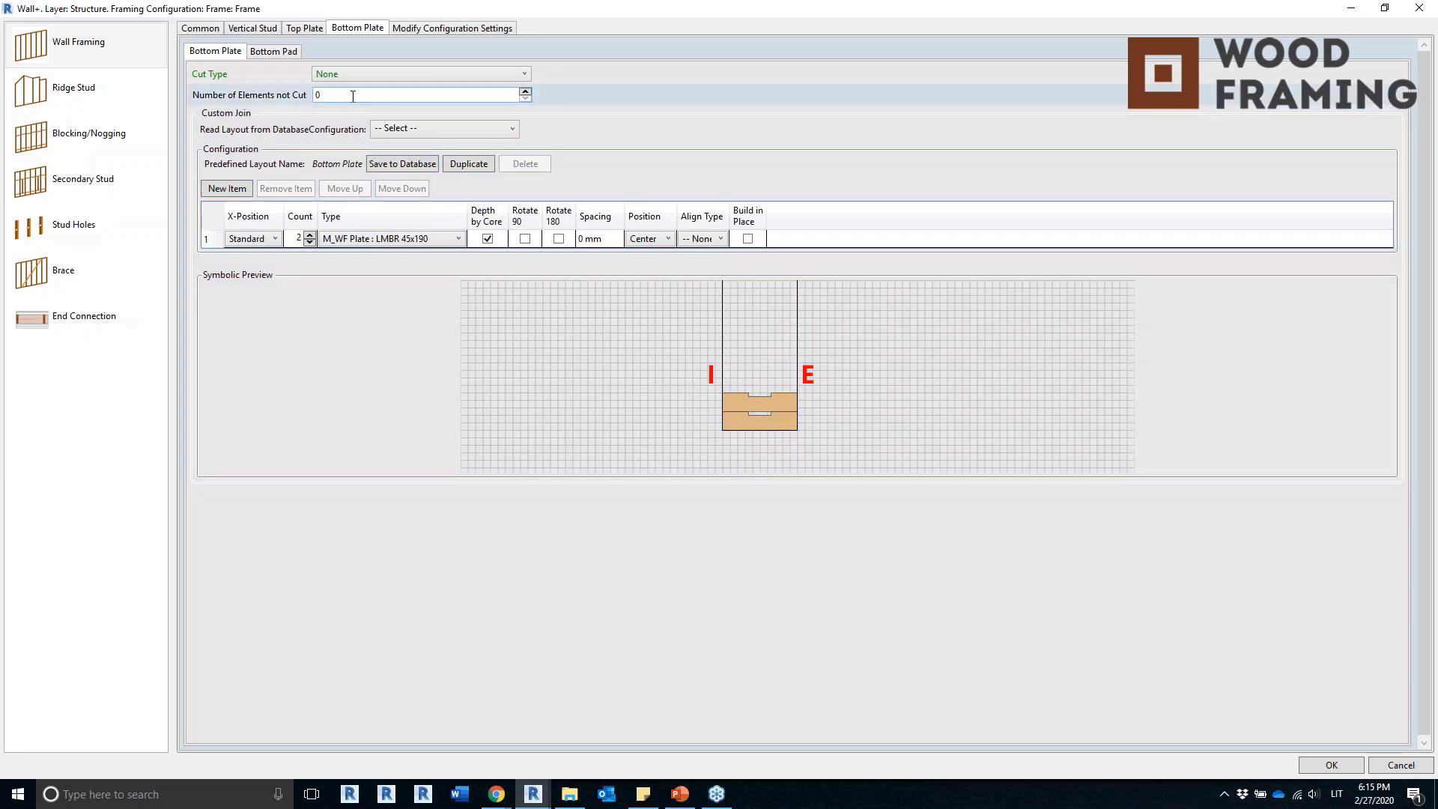
{"action": "left_click_drag", "start_coordinate": [353, 95], "coordinate": [266, 101]}
{"action": "type", "text": "1"}
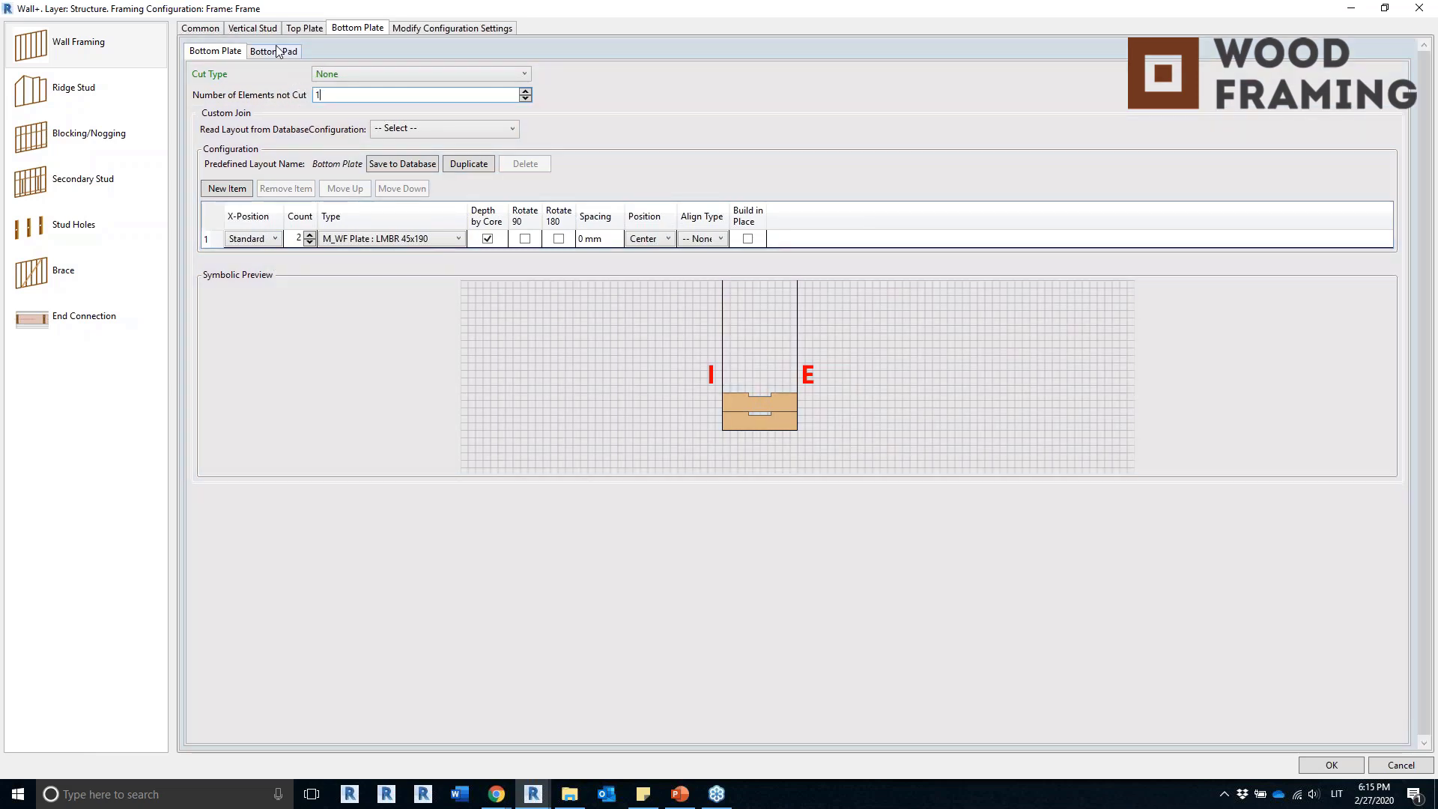
Set the type of the bottom pad item to M_WF Plate : LMBR 45x45.
{"action": "left_click", "coordinate": [277, 51]}
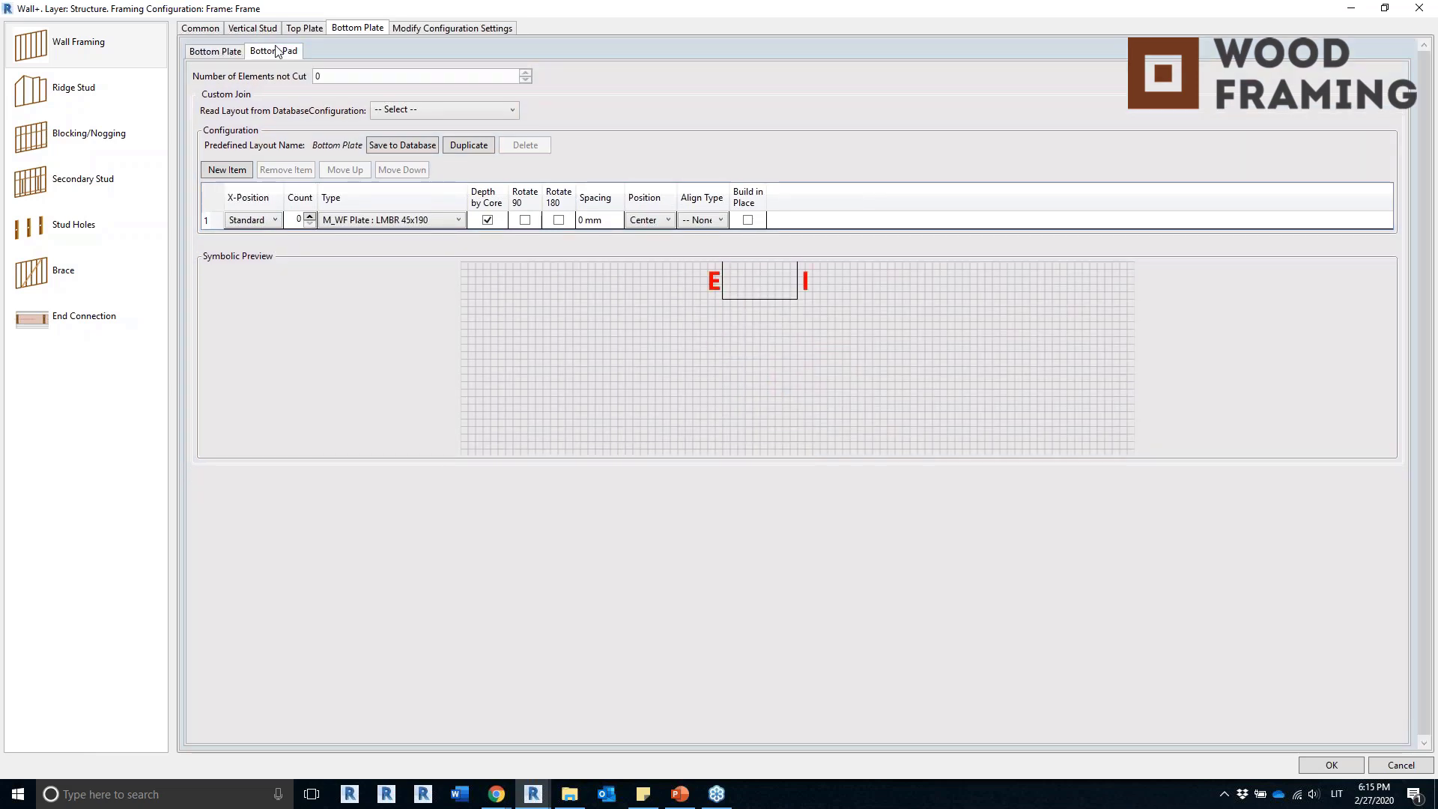
{"action": "left_click", "coordinate": [218, 220]}
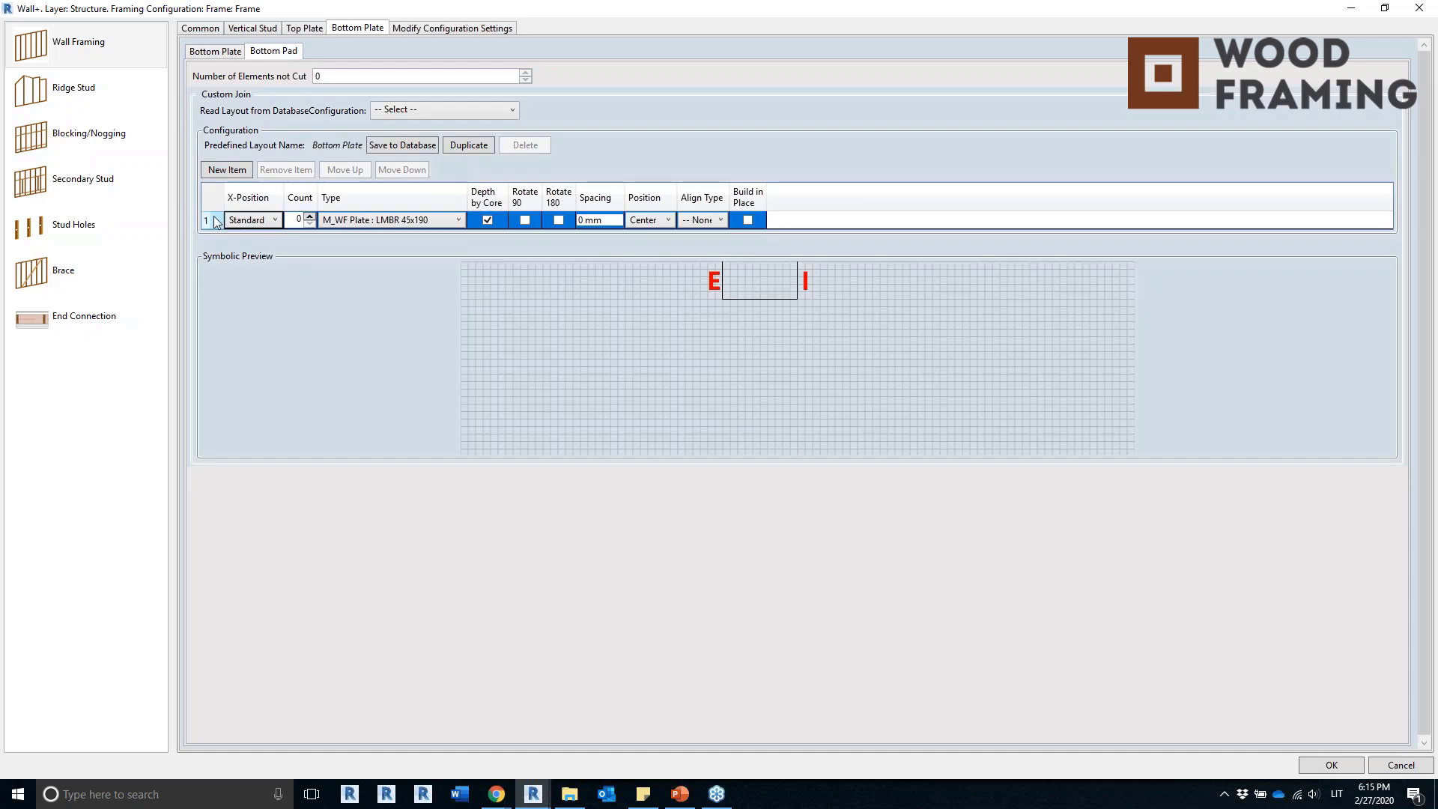
{"action": "left_click", "coordinate": [410, 220]}
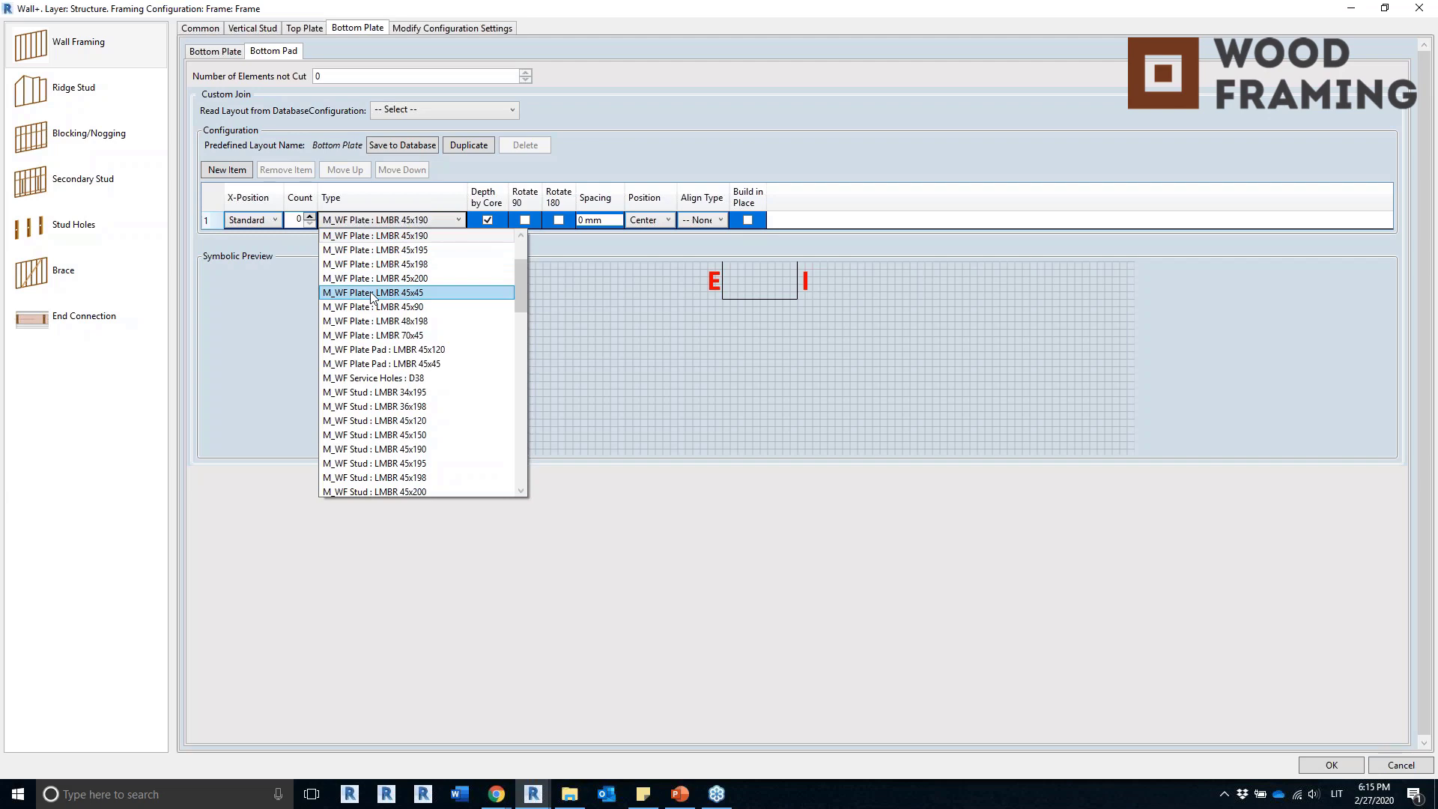
{"action": "left_click", "coordinate": [433, 294]}
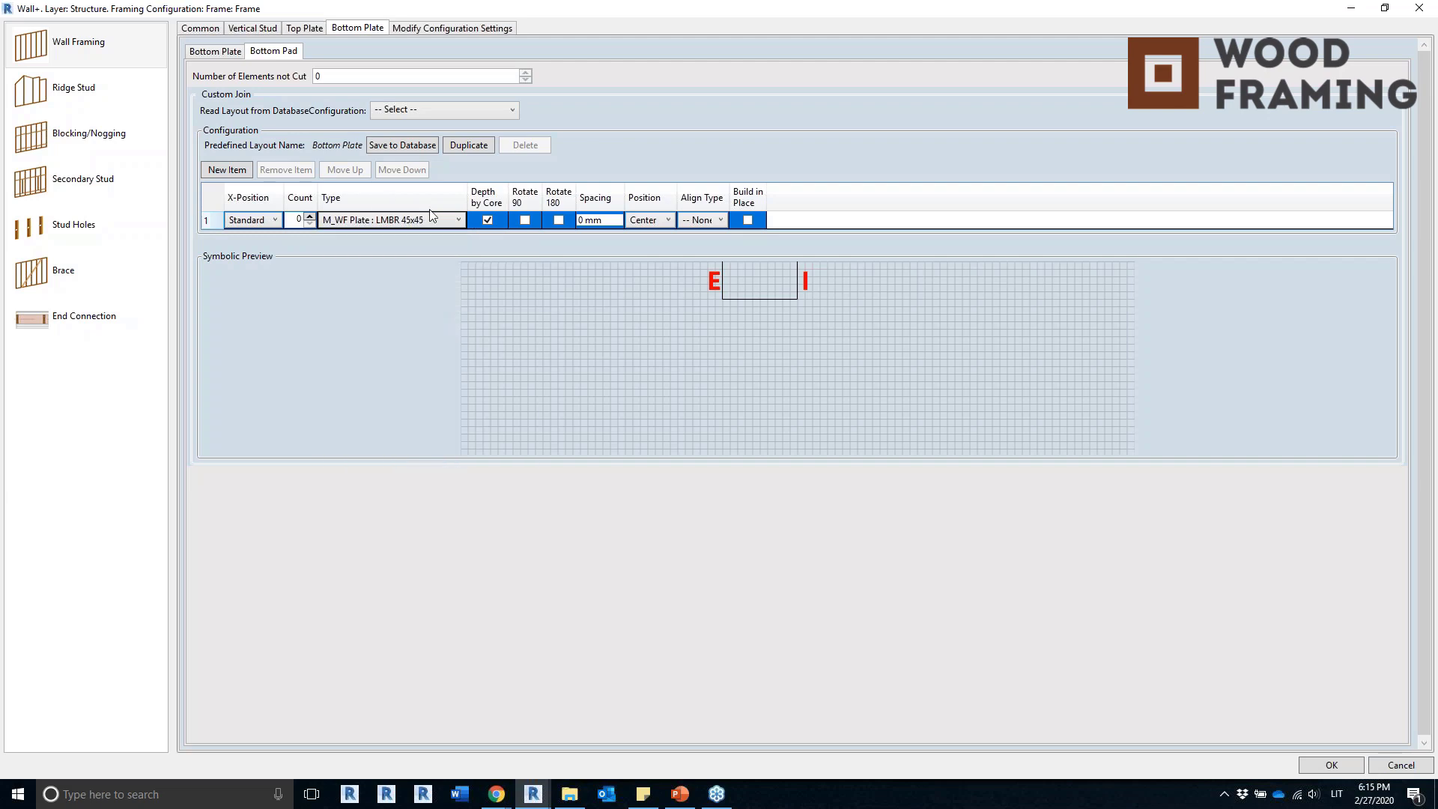
Turn off Depth by Core for the bottom pad, position it Internal and set its count to 1.
{"action": "left_click", "coordinate": [488, 220]}
{"action": "left_click", "coordinate": [698, 223]}
{"action": "left_click", "coordinate": [696, 222]}
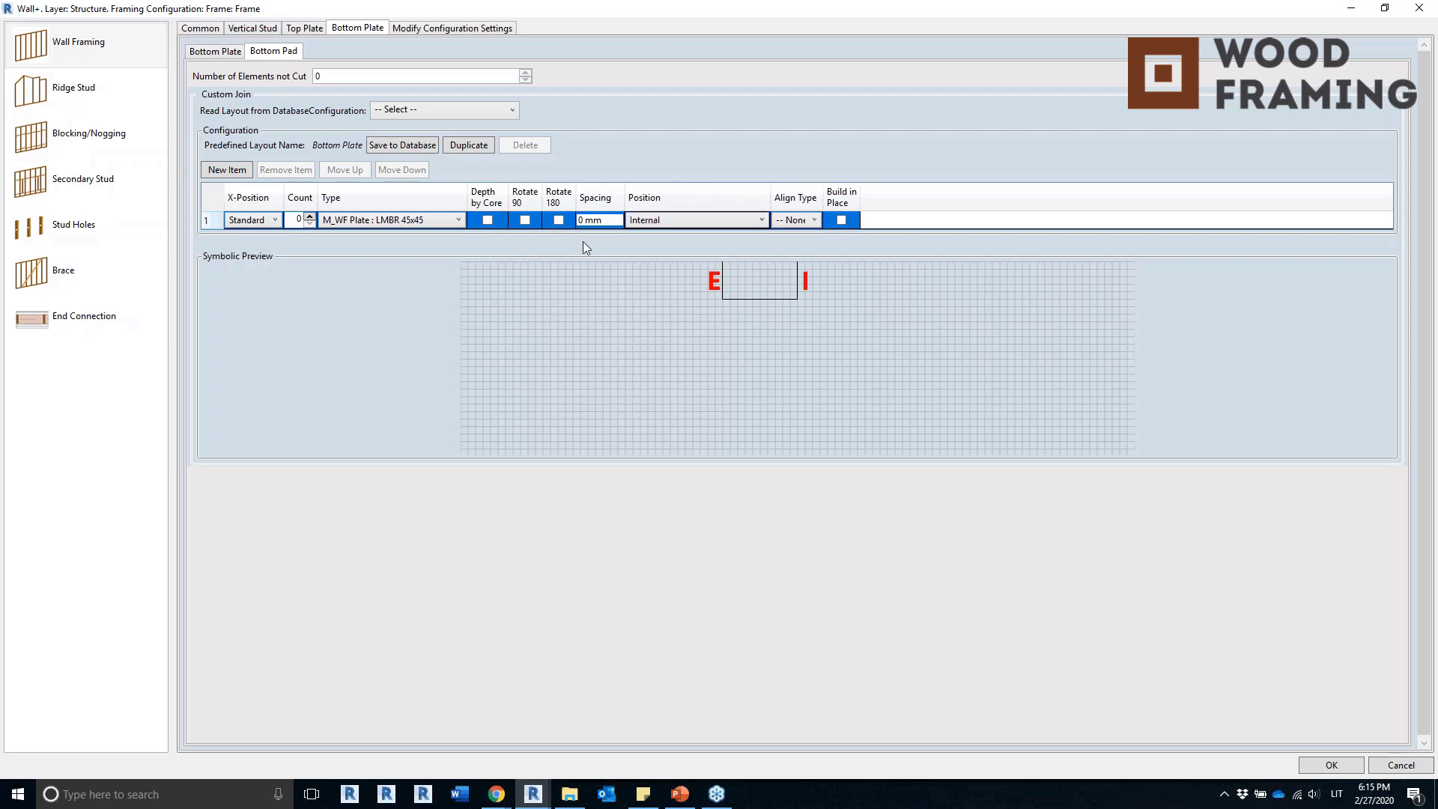
{"action": "left_click", "coordinate": [310, 221]}
{"action": "type", "text": "1"}
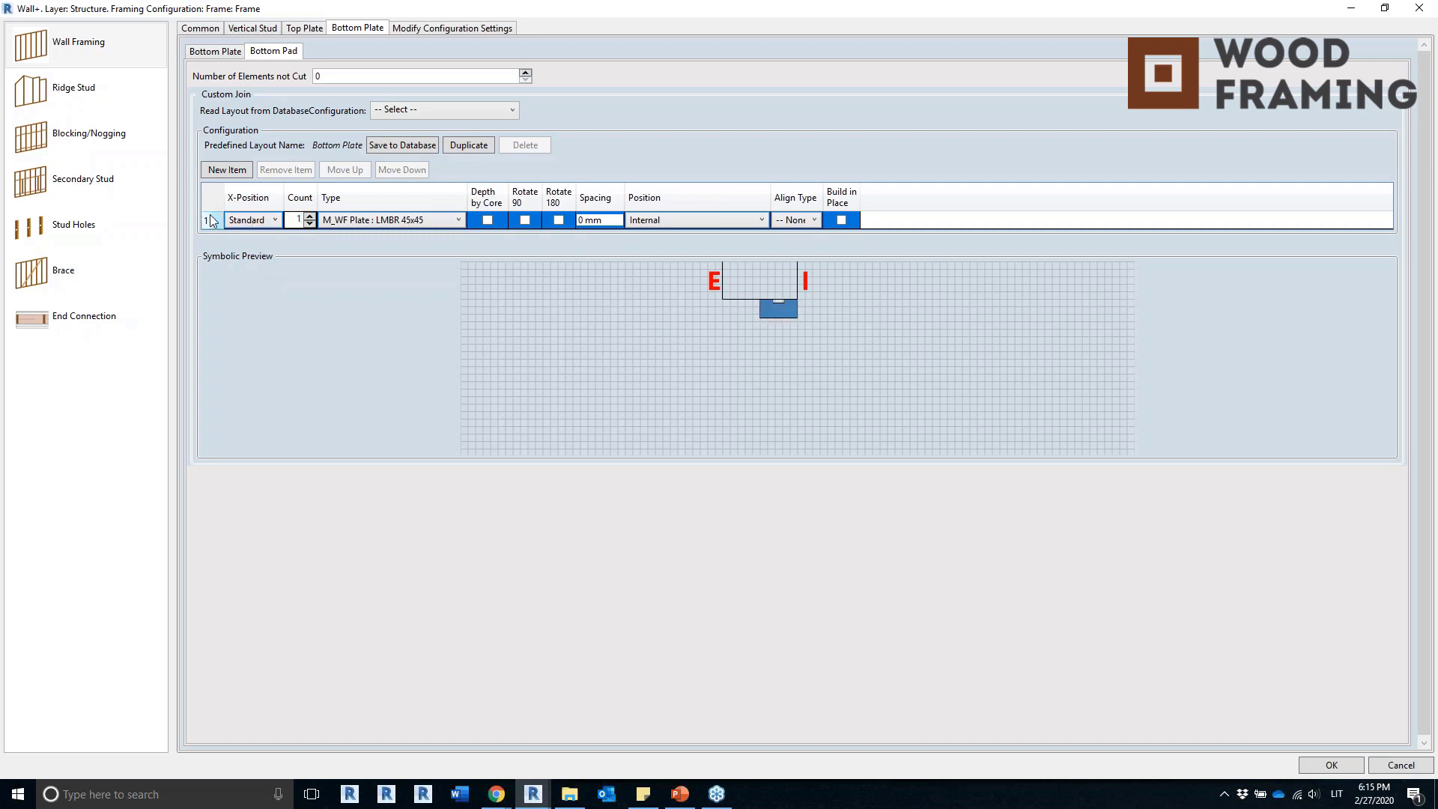
Add a second bottom pad item with the type M_WF Plate : LMBR 45x90.
{"action": "left_click", "coordinate": [225, 171]}
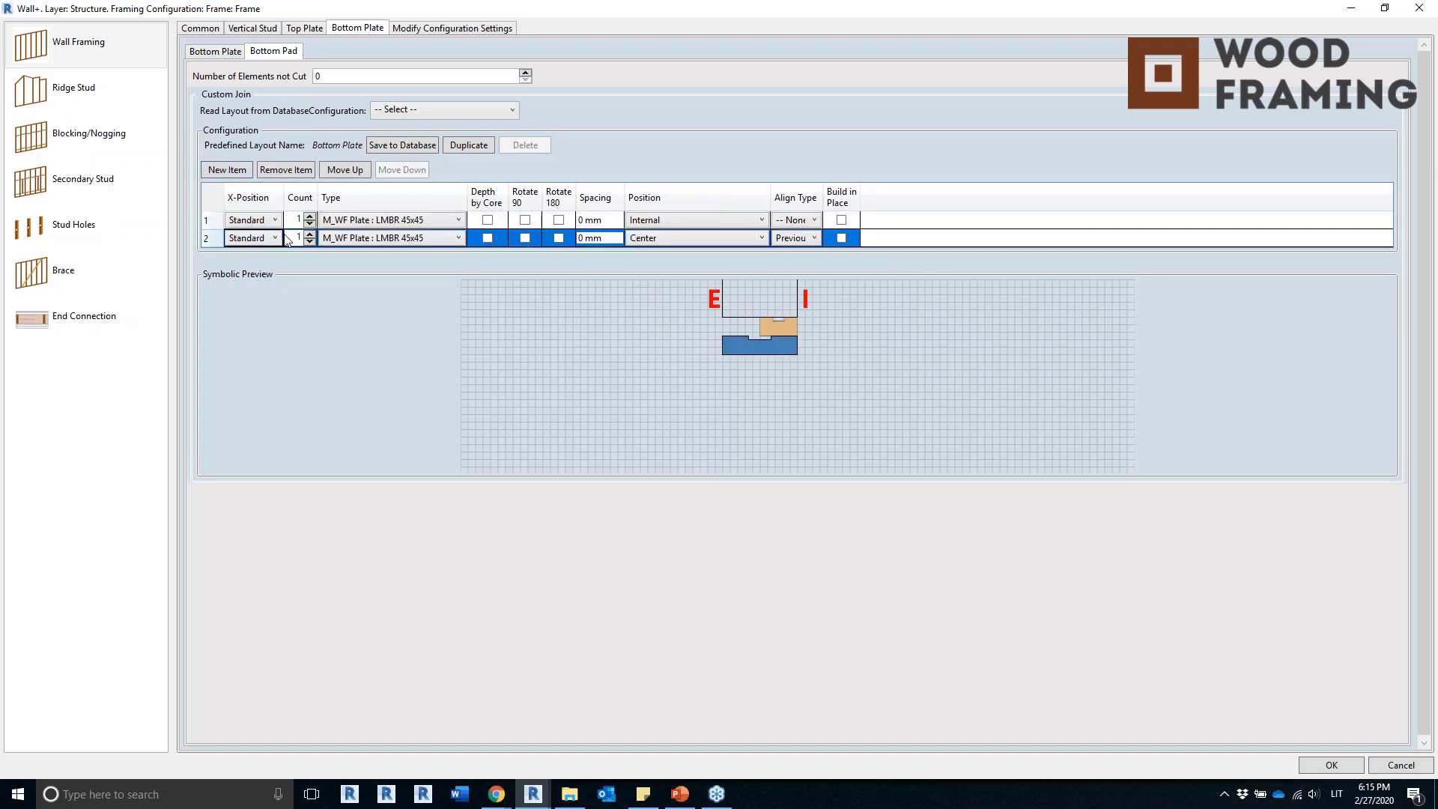
{"action": "left_click", "coordinate": [408, 238]}
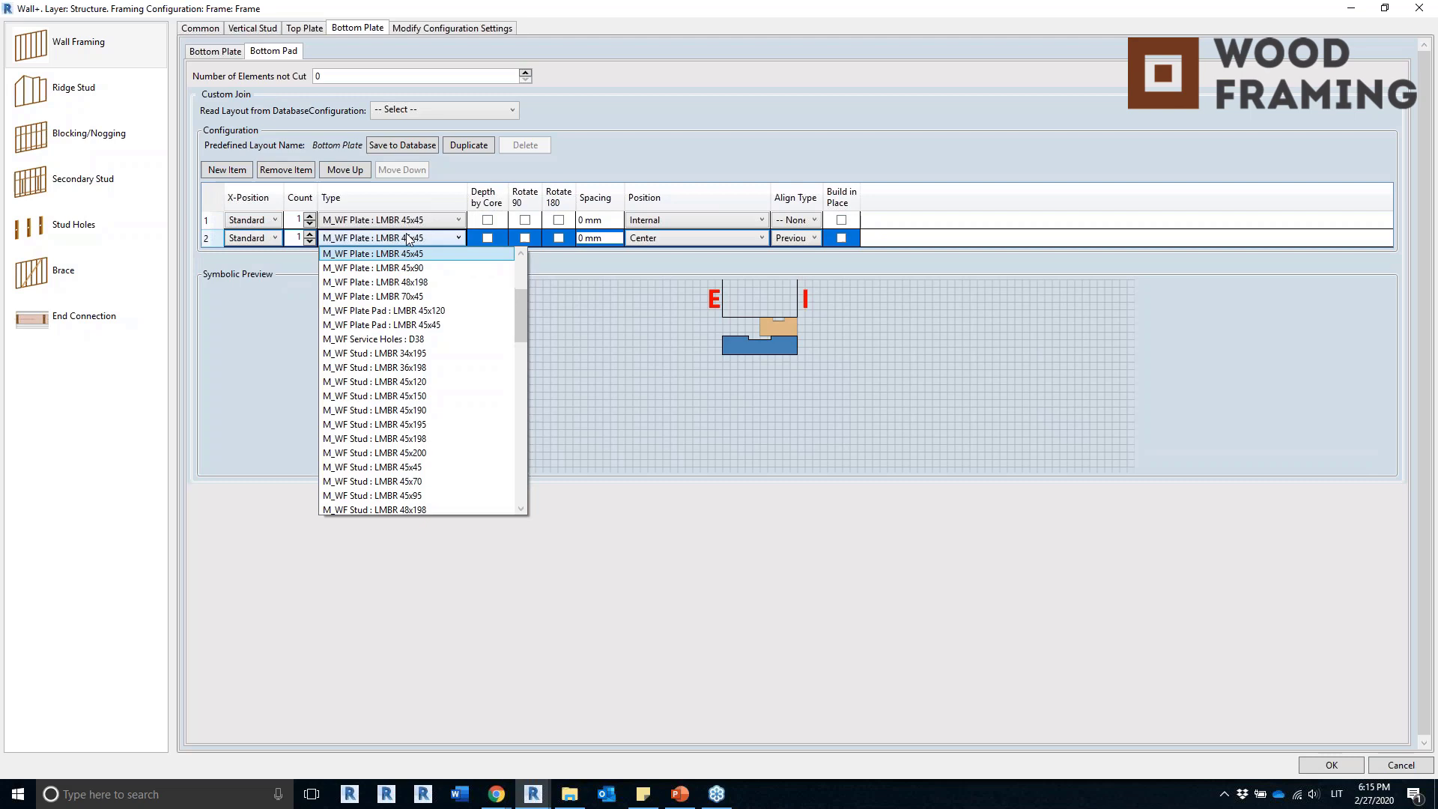
{"action": "left_click", "coordinate": [448, 271]}
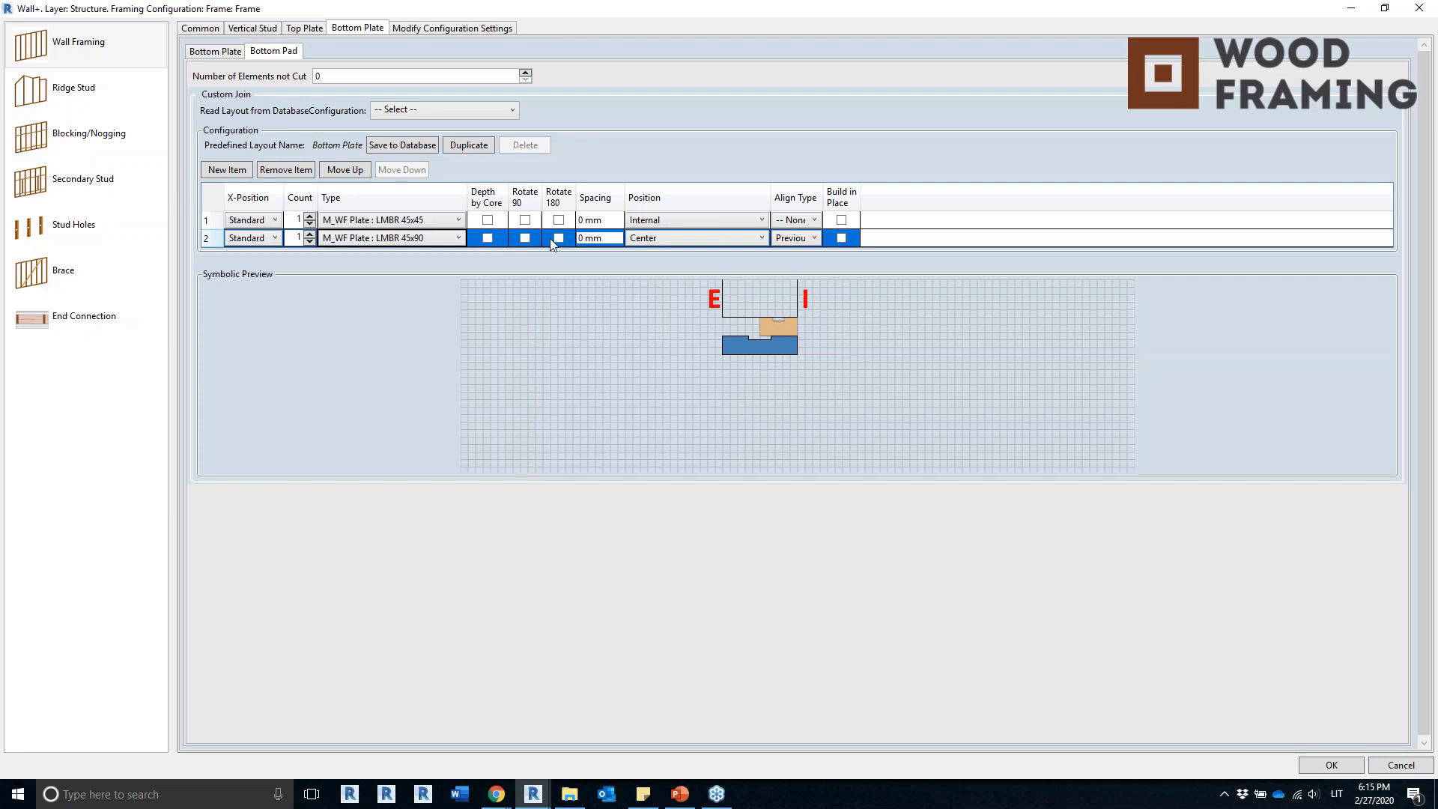
Position the second bottom pad External, align it to Previous Start and mark it as Build in Place.
{"action": "left_click", "coordinate": [641, 238]}
{"action": "left_click", "coordinate": [659, 267]}
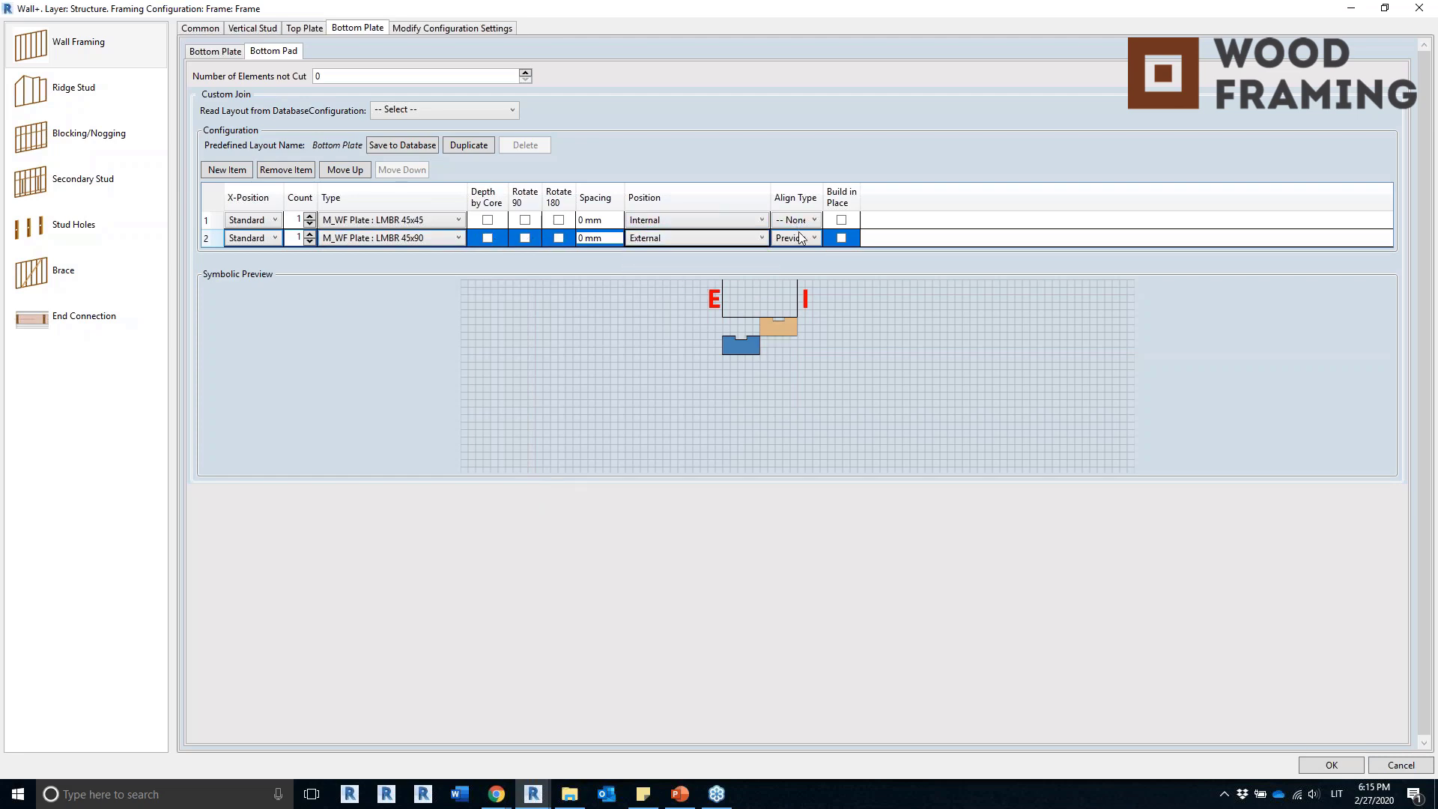
{"action": "left_click", "coordinate": [798, 237]}
{"action": "left_click", "coordinate": [807, 254]}
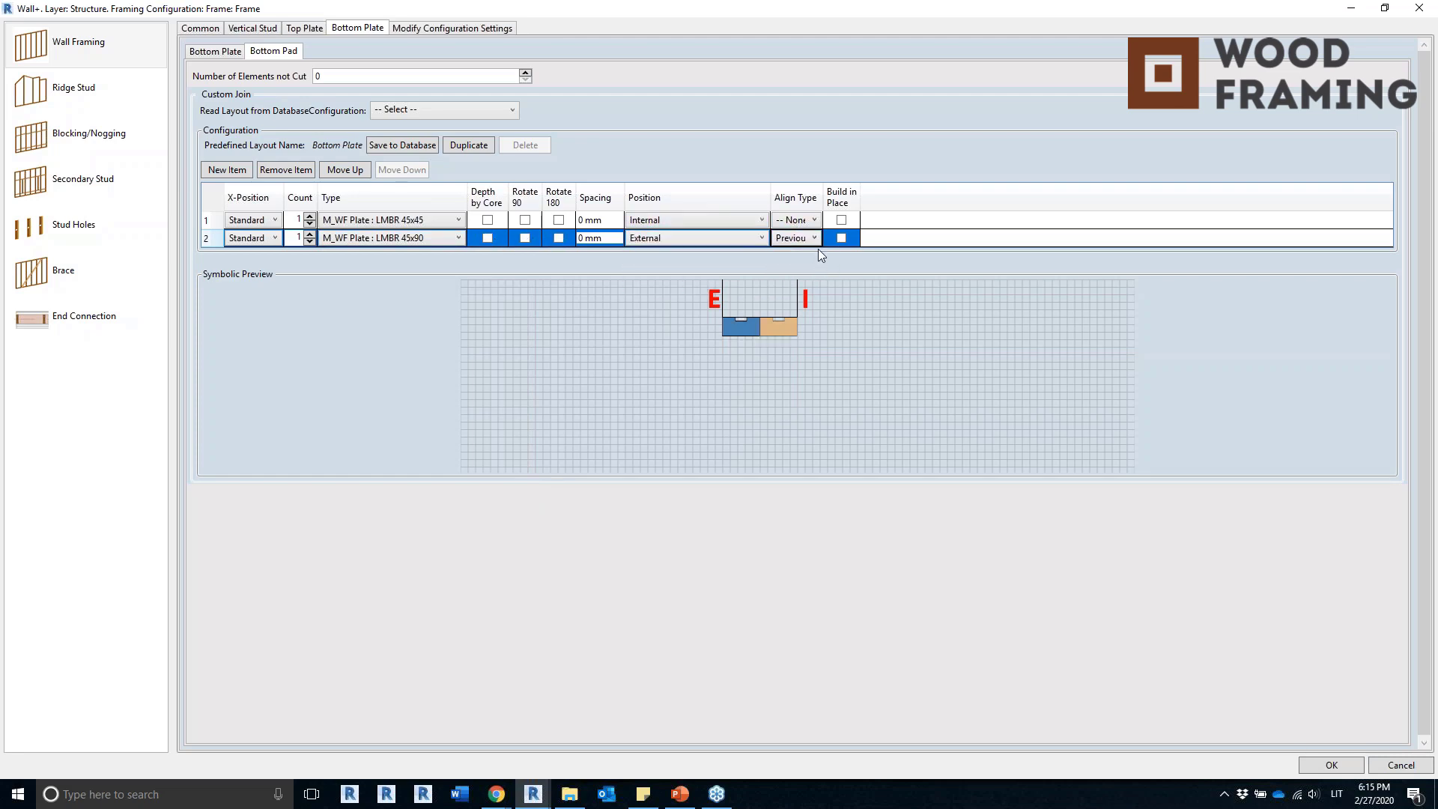
{"action": "left_click_drag", "start_coordinate": [822, 198], "coordinate": [867, 198]}
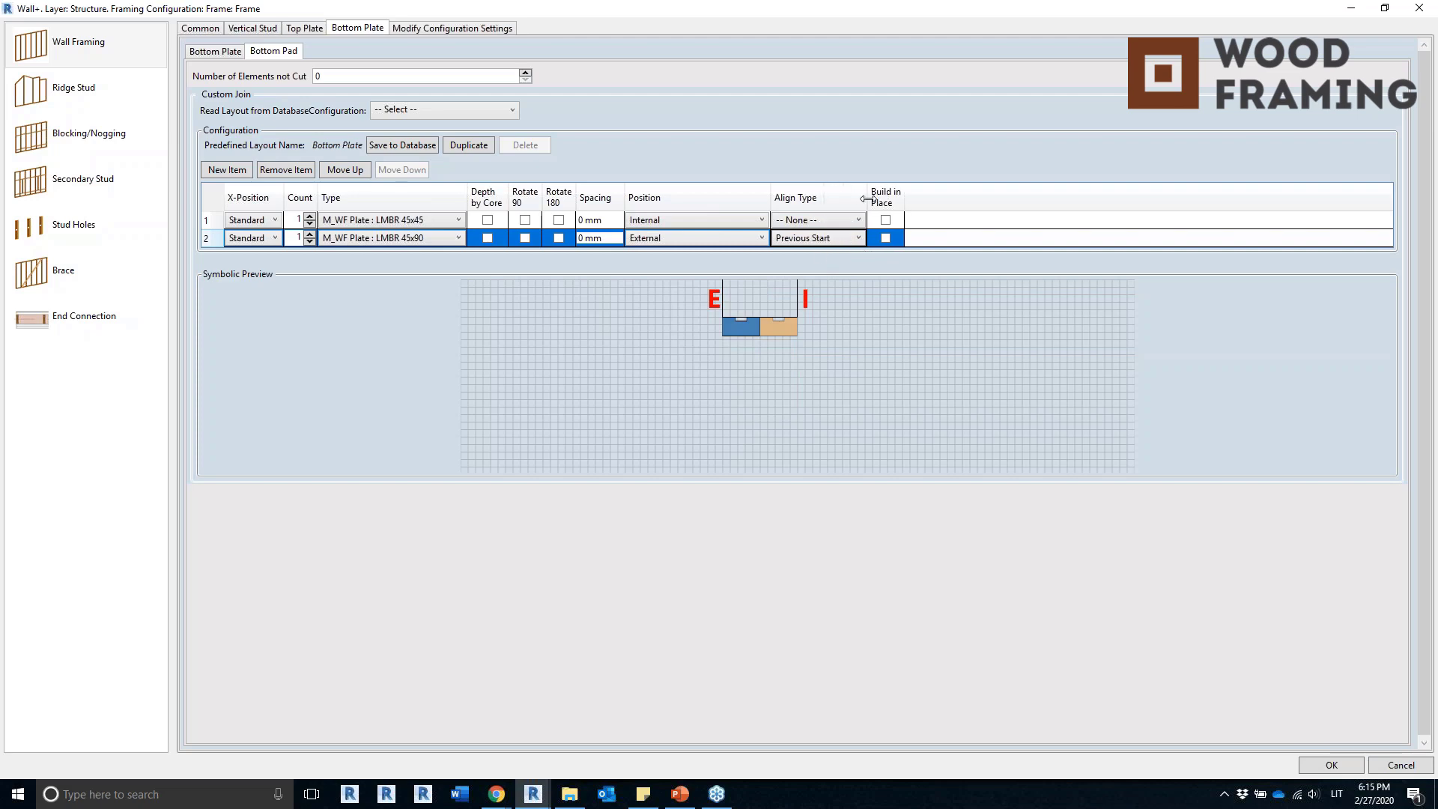
{"action": "left_click", "coordinate": [887, 238]}
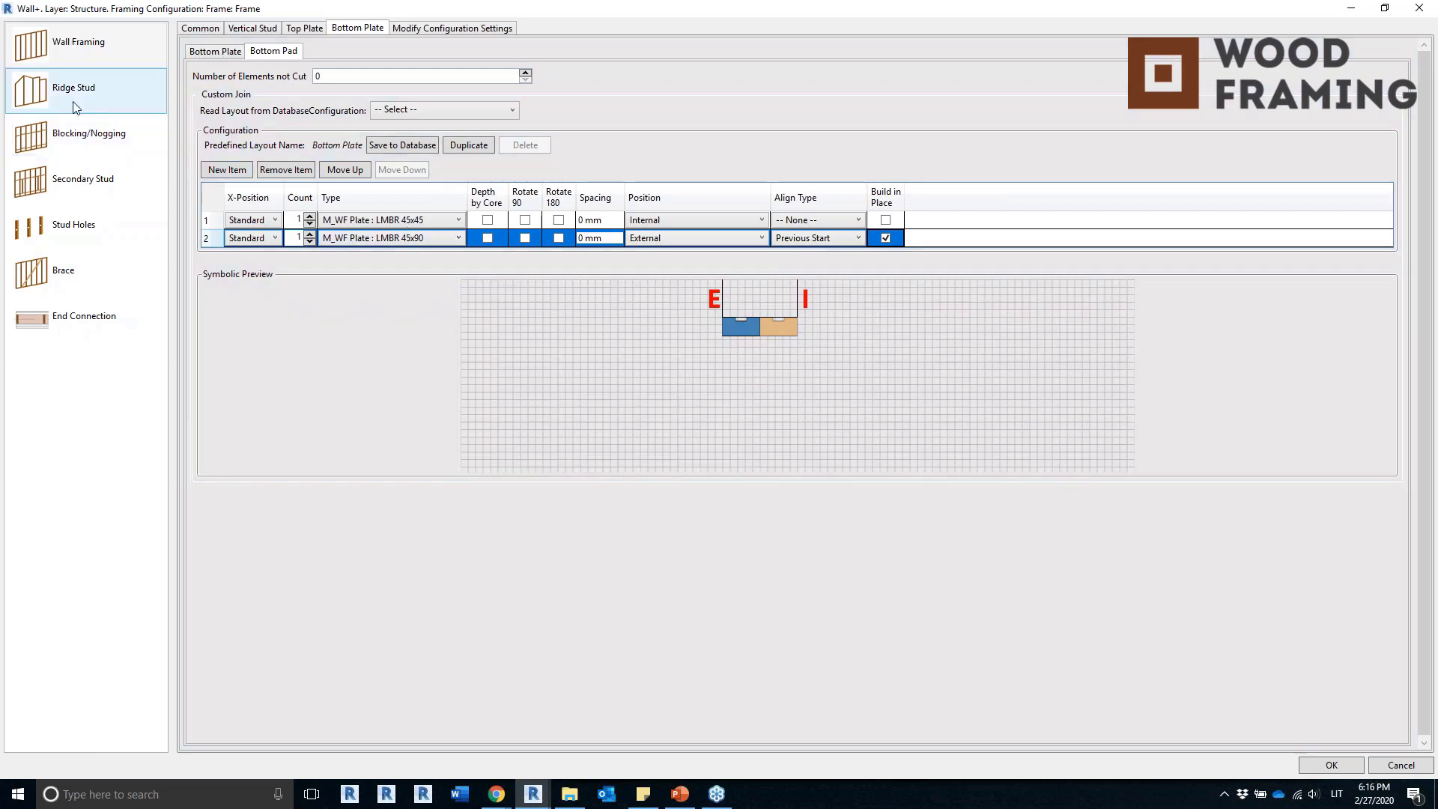
Set the count of the first Blocking/Nogging layout's 45x190 plate to 2.
{"action": "left_click", "coordinate": [105, 154]}
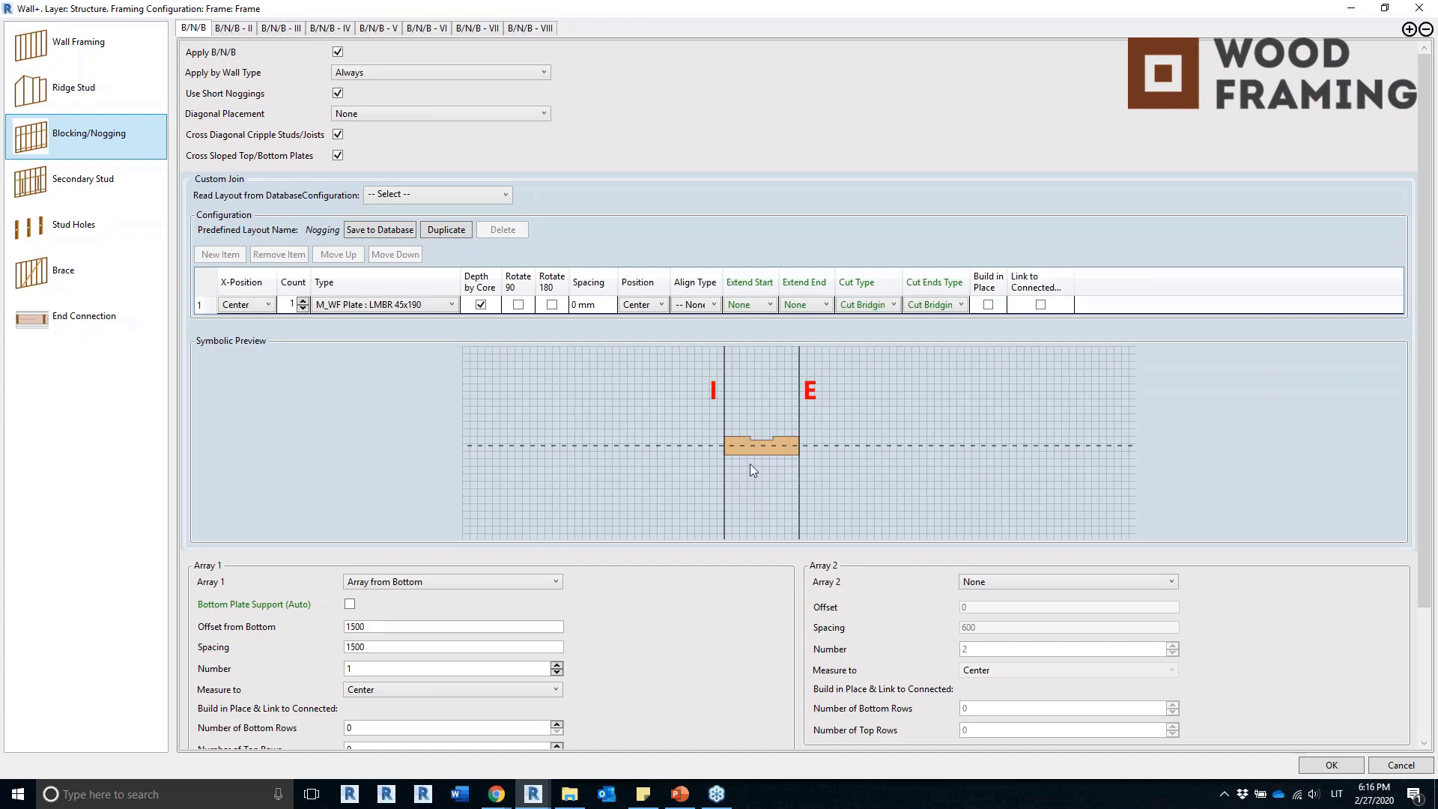
{"action": "left_click", "coordinate": [289, 304]}
{"action": "type", "text": "2"}
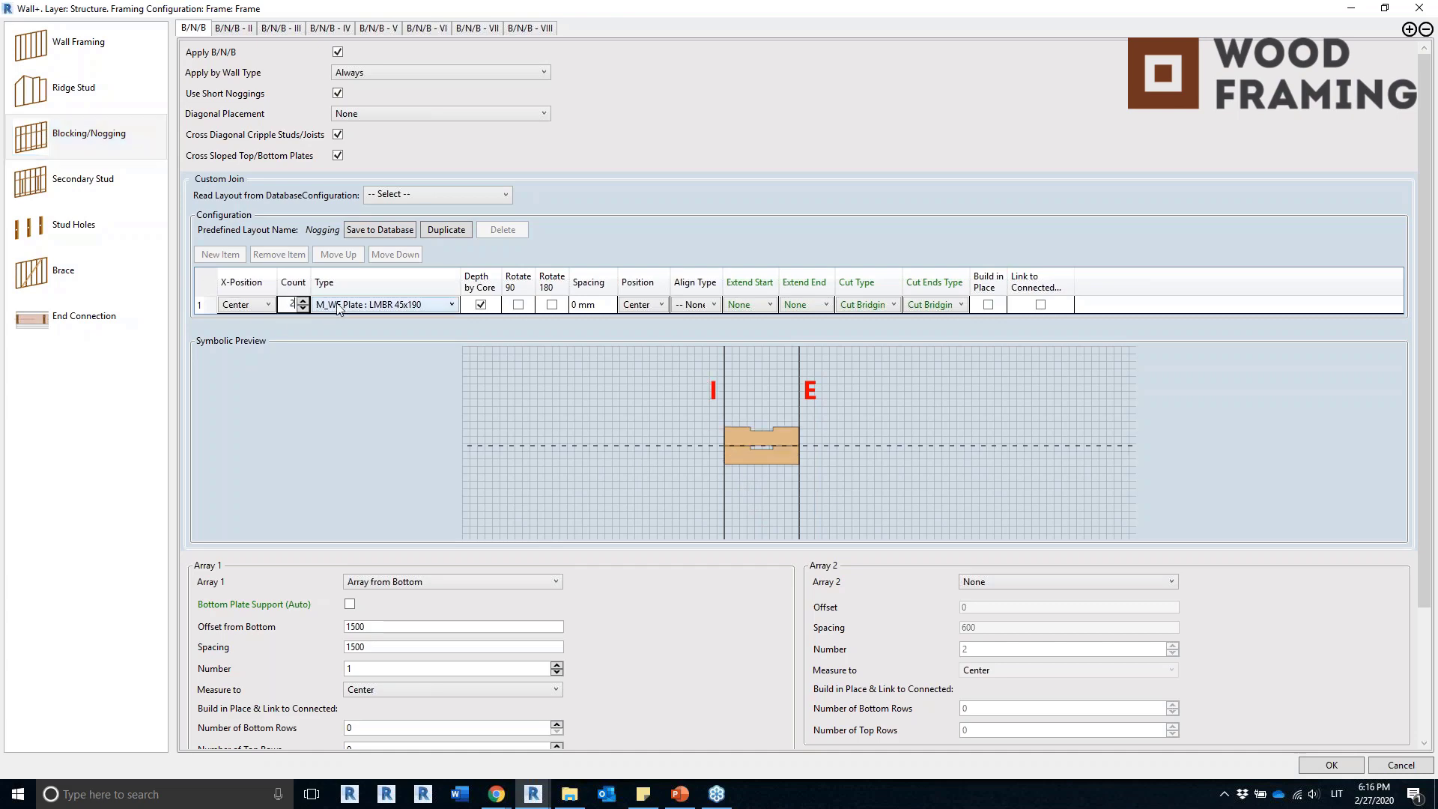
Apply both the 90 and 180 degree rotations to the double nogging and position it External.
{"action": "left_click", "coordinate": [518, 305]}
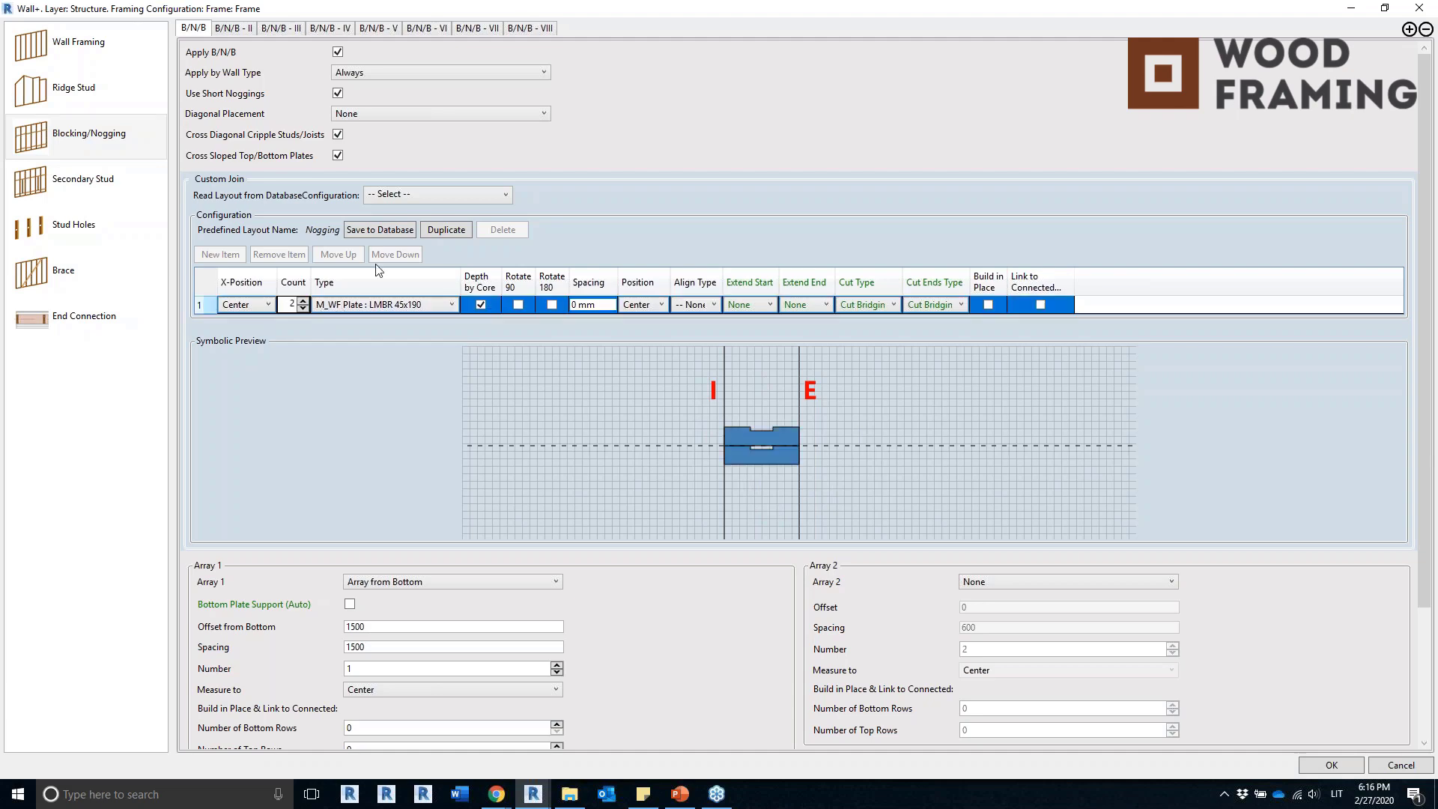
{"action": "left_click", "coordinate": [518, 305]}
{"action": "left_click", "coordinate": [552, 305]}
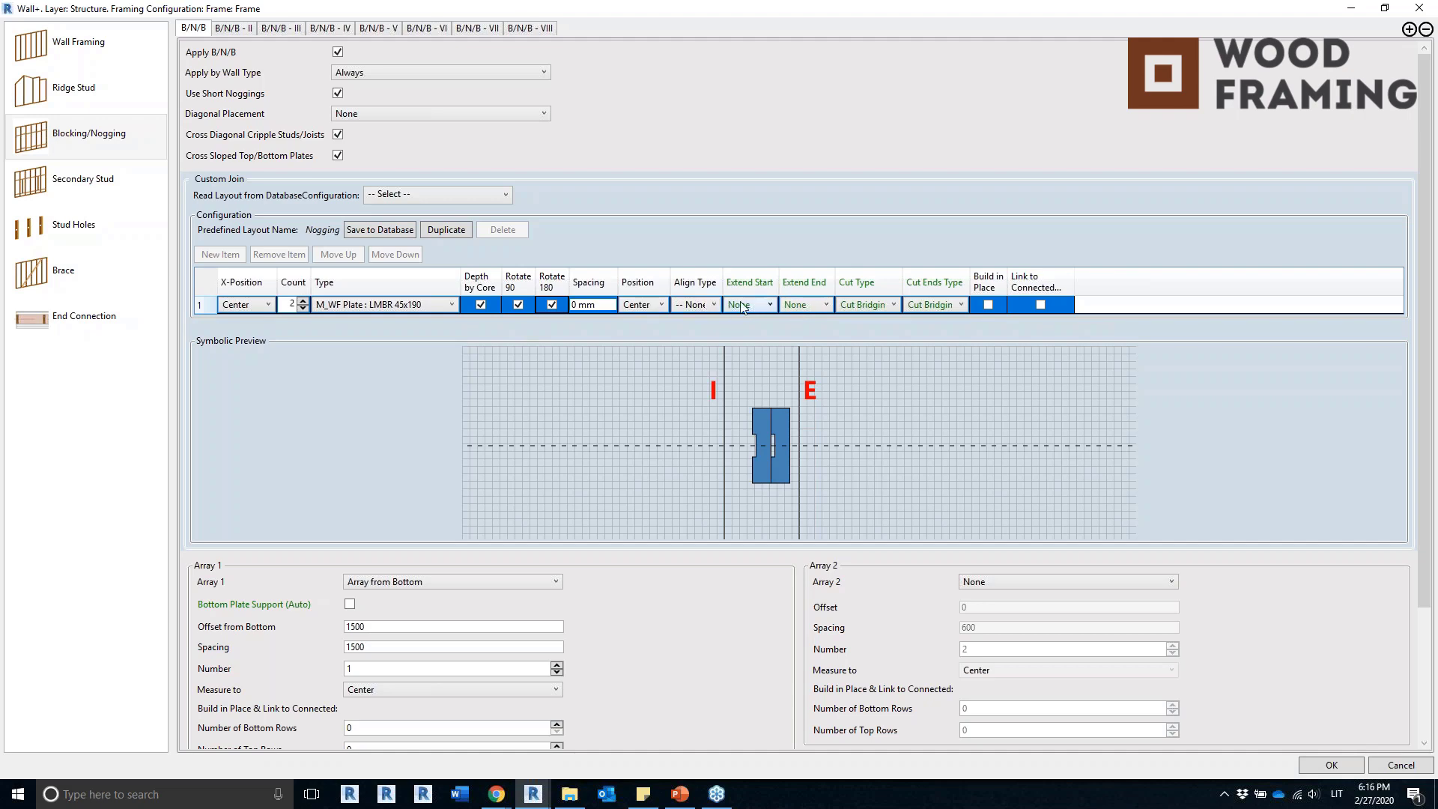
{"action": "left_click", "coordinate": [653, 305]}
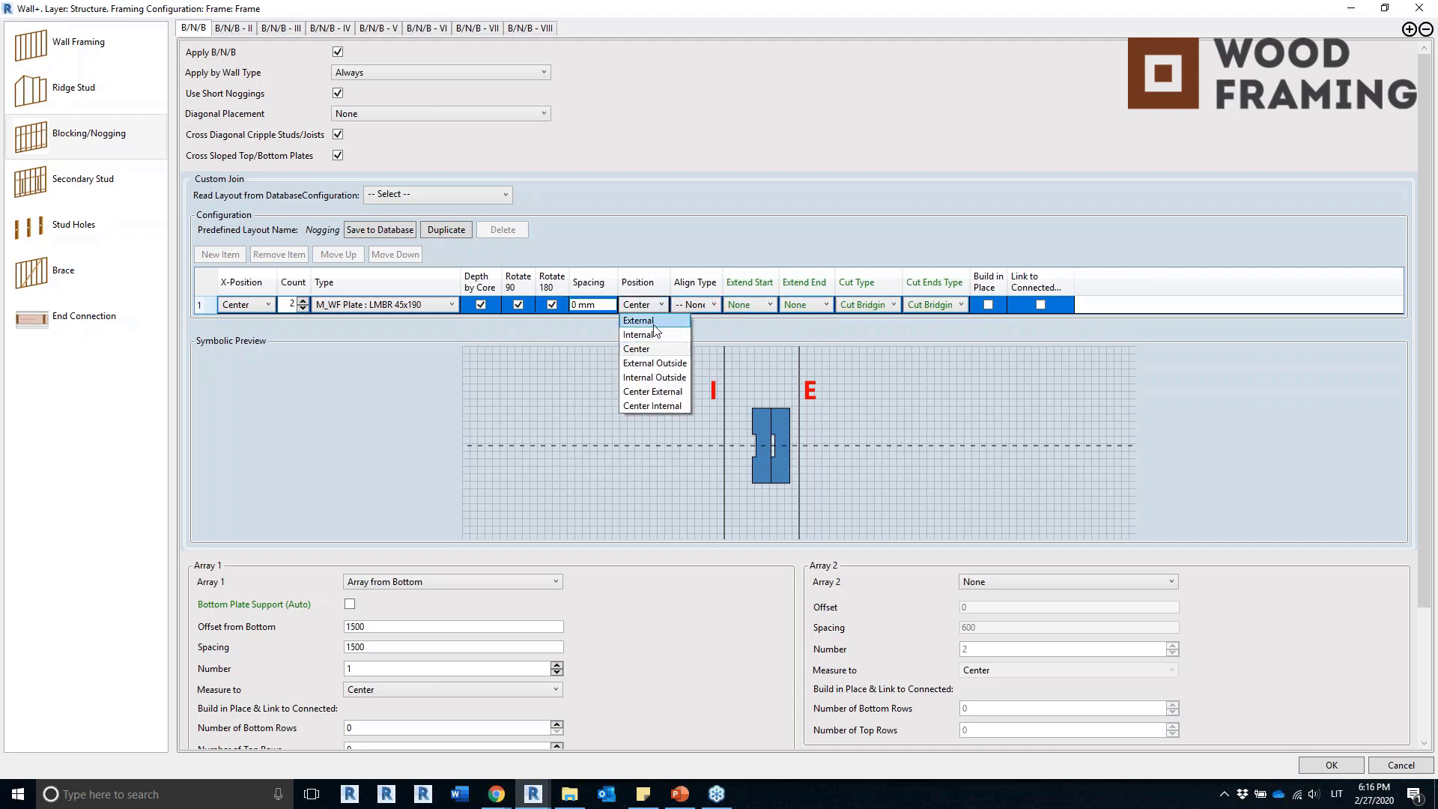
{"action": "left_click", "coordinate": [653, 322]}
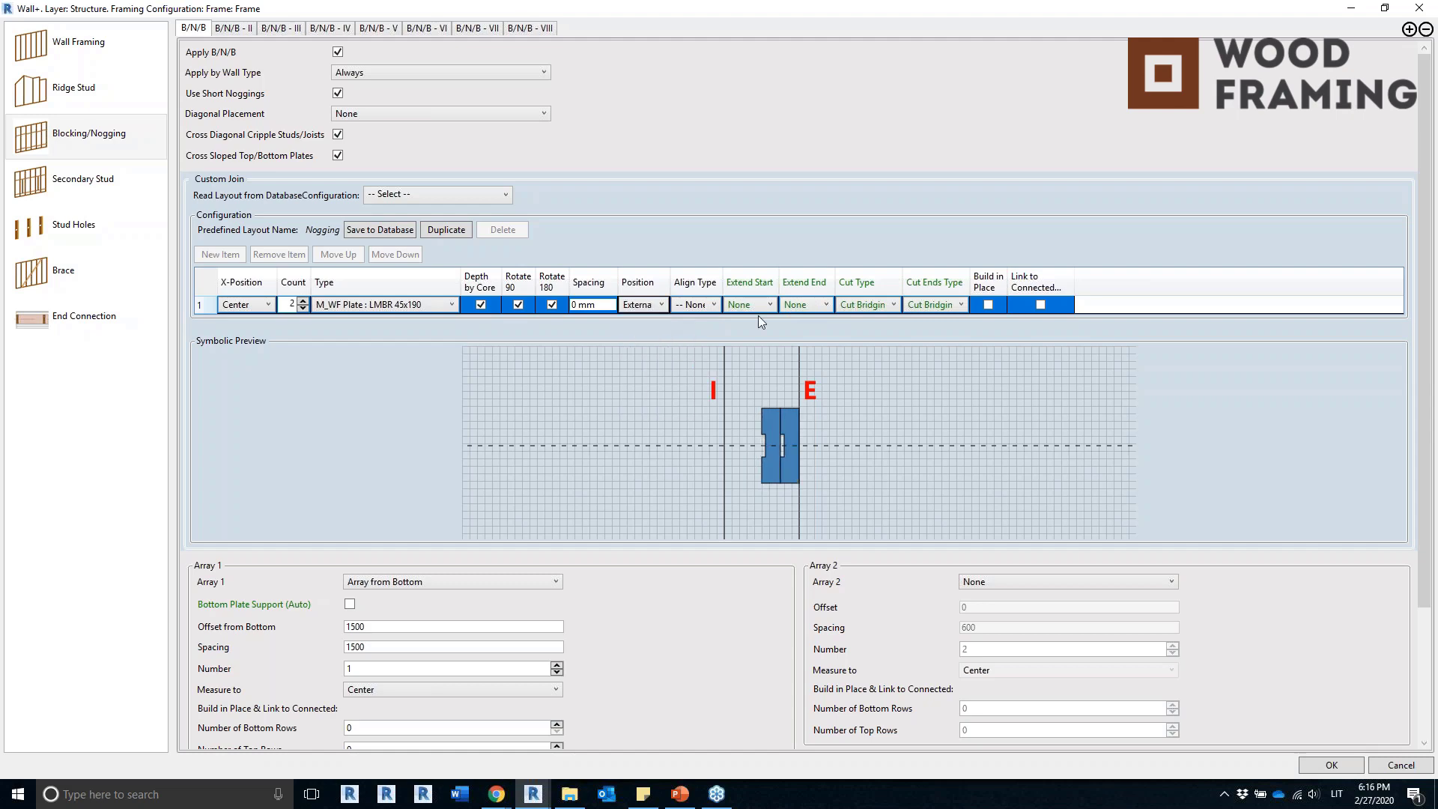
Widen the nogging's Cut Type and Cut Ends Type columns and review the Array 1 number and offset from bottom.
{"action": "left_click_drag", "start_coordinate": [901, 283], "coordinate": [1099, 280]}
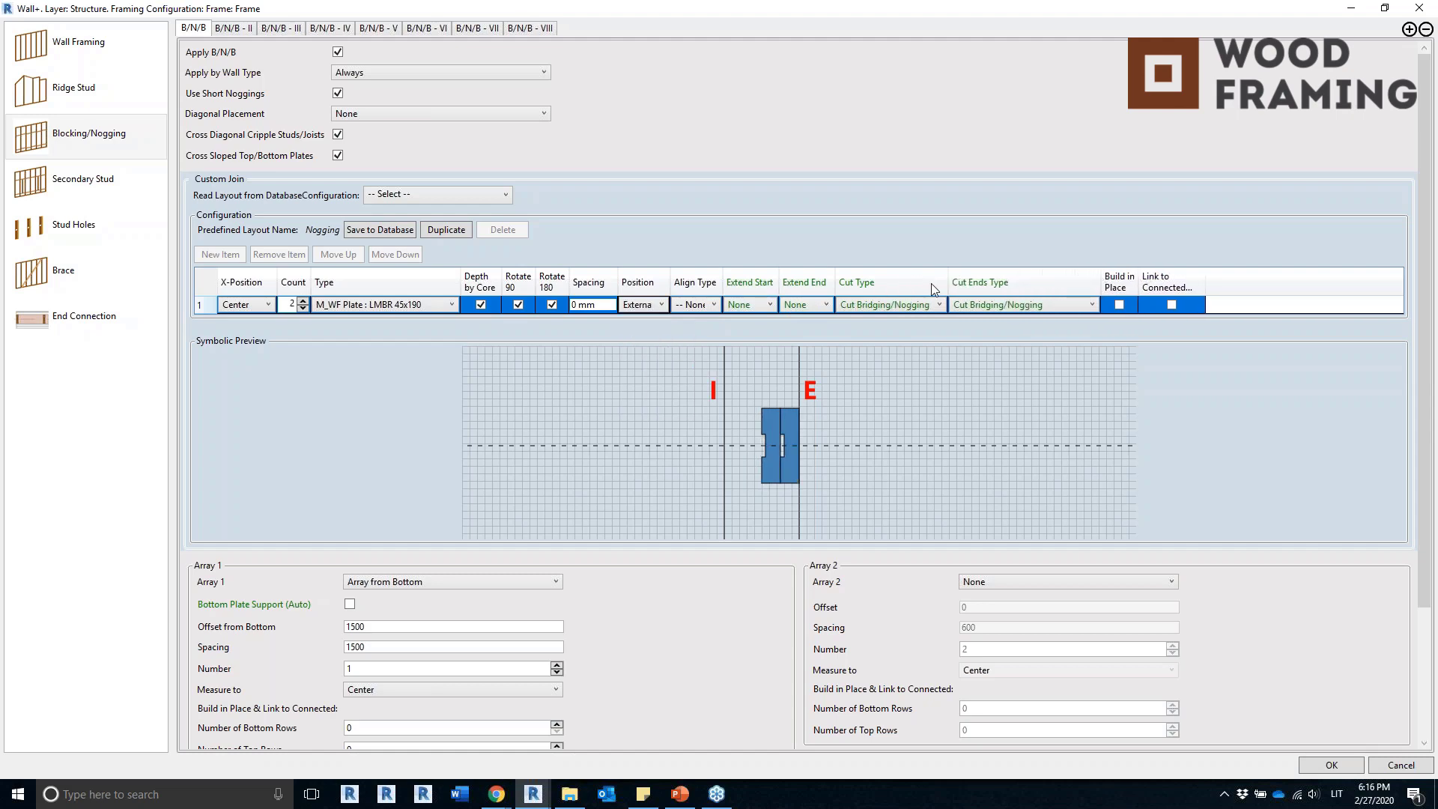
{"action": "left_click_drag", "start_coordinate": [948, 283], "coordinate": [975, 283]}
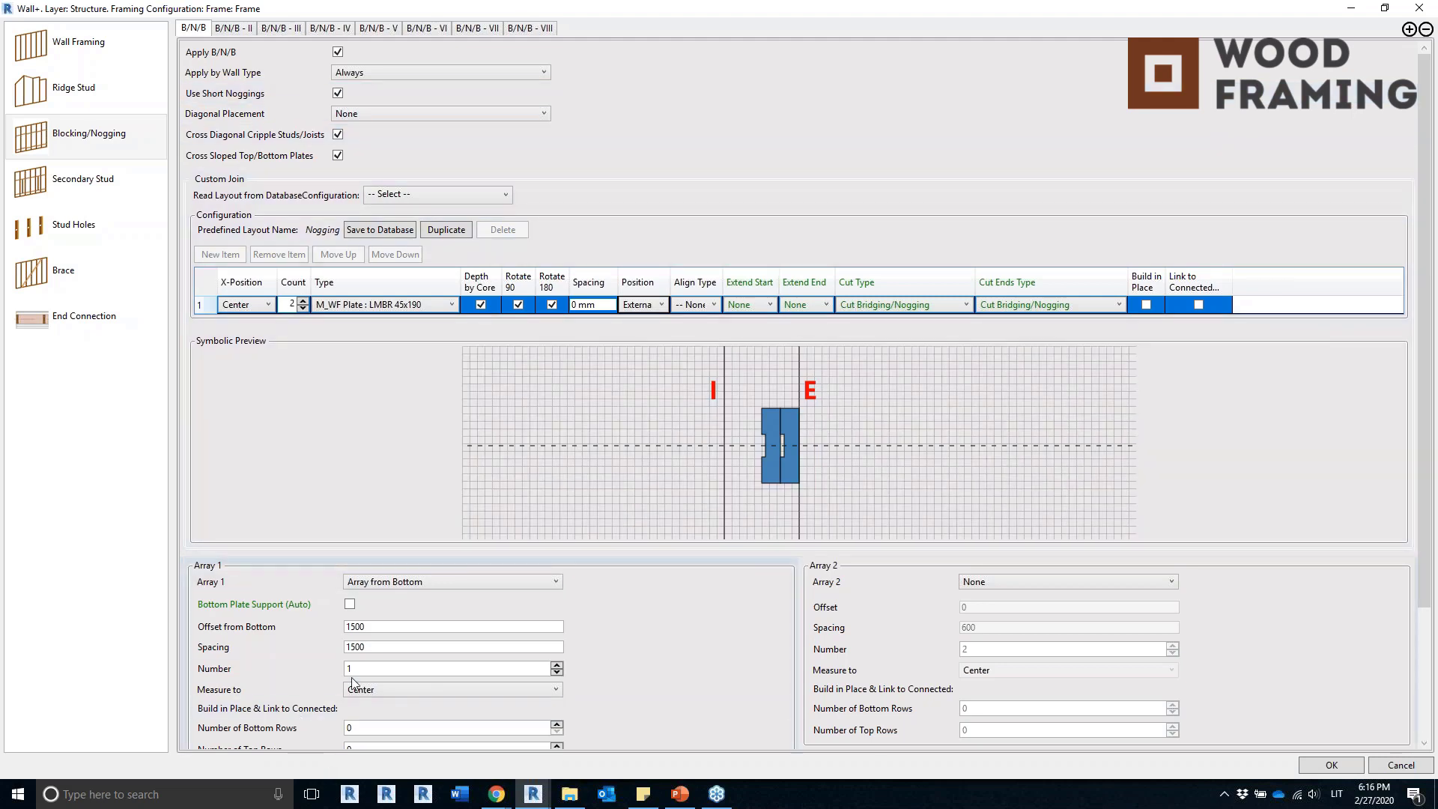
{"action": "left_click_drag", "start_coordinate": [358, 669], "coordinate": [325, 672]}
{"action": "left_click_drag", "start_coordinate": [371, 628], "coordinate": [329, 629]}
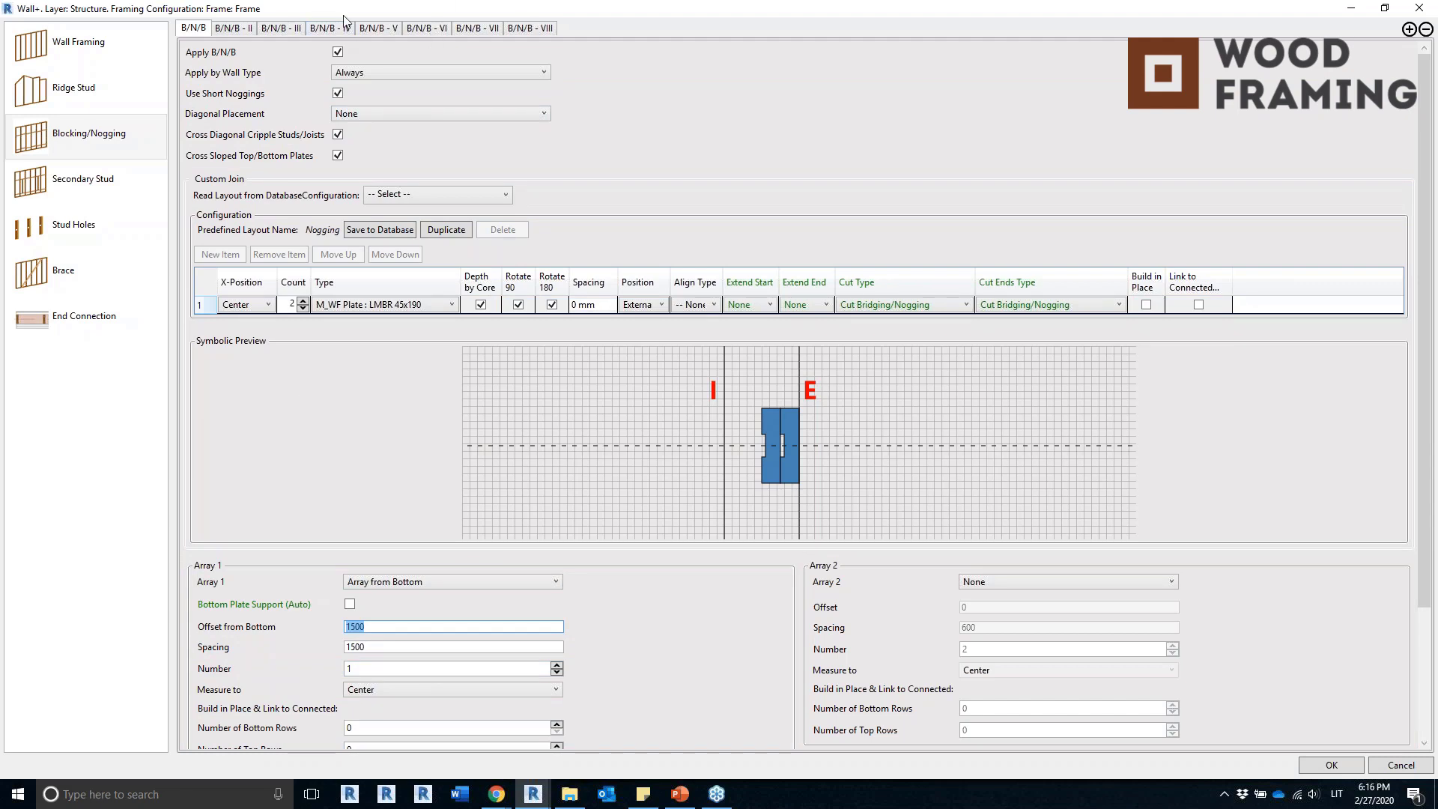
Reduce the framing configuration window, view the End Connection settings and reposition the window over the model.
{"action": "double_click", "coordinate": [1275, 12]}
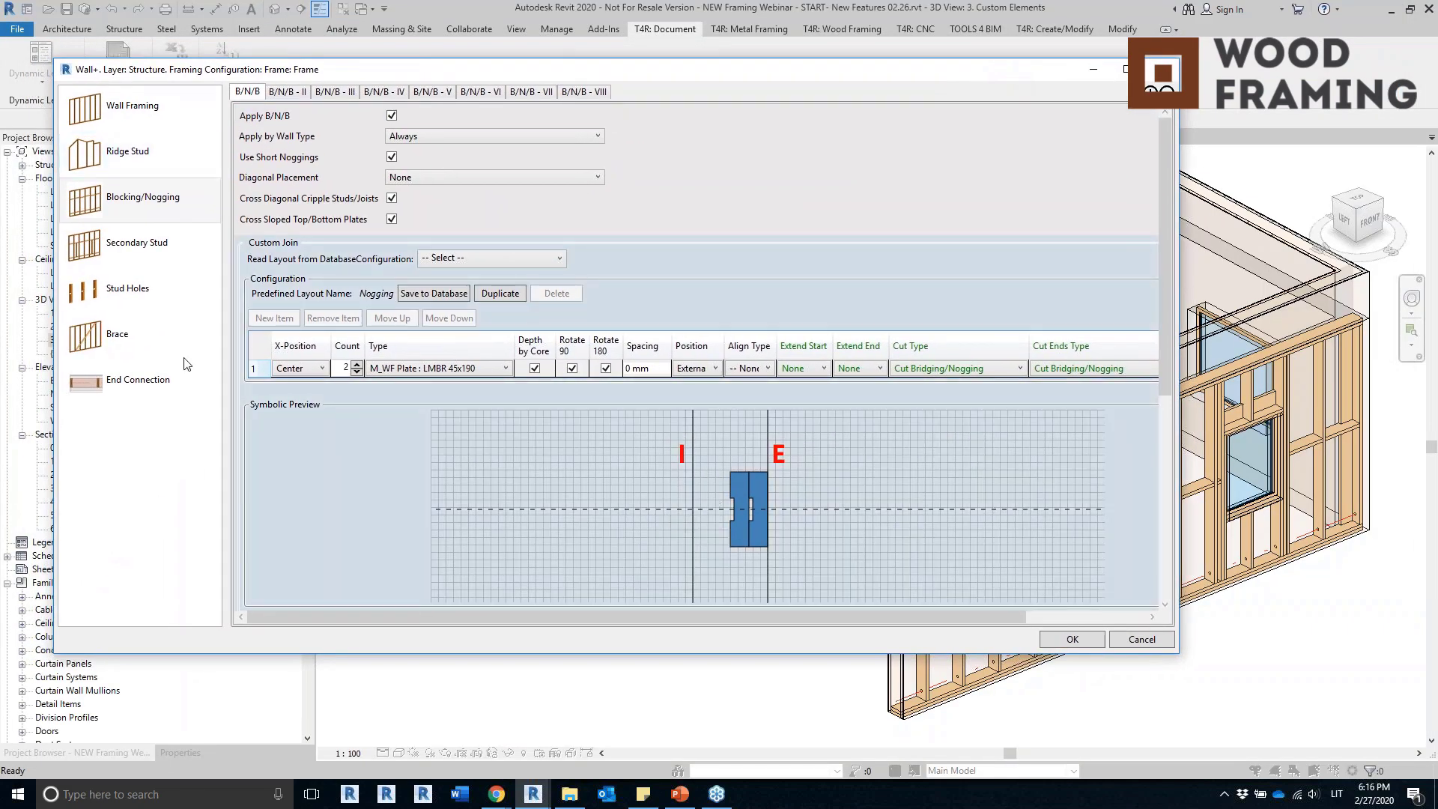
{"action": "left_click", "coordinate": [160, 385]}
{"action": "scroll", "coordinate": [521, 494], "scroll_direction": "down", "scroll_amount": 2}
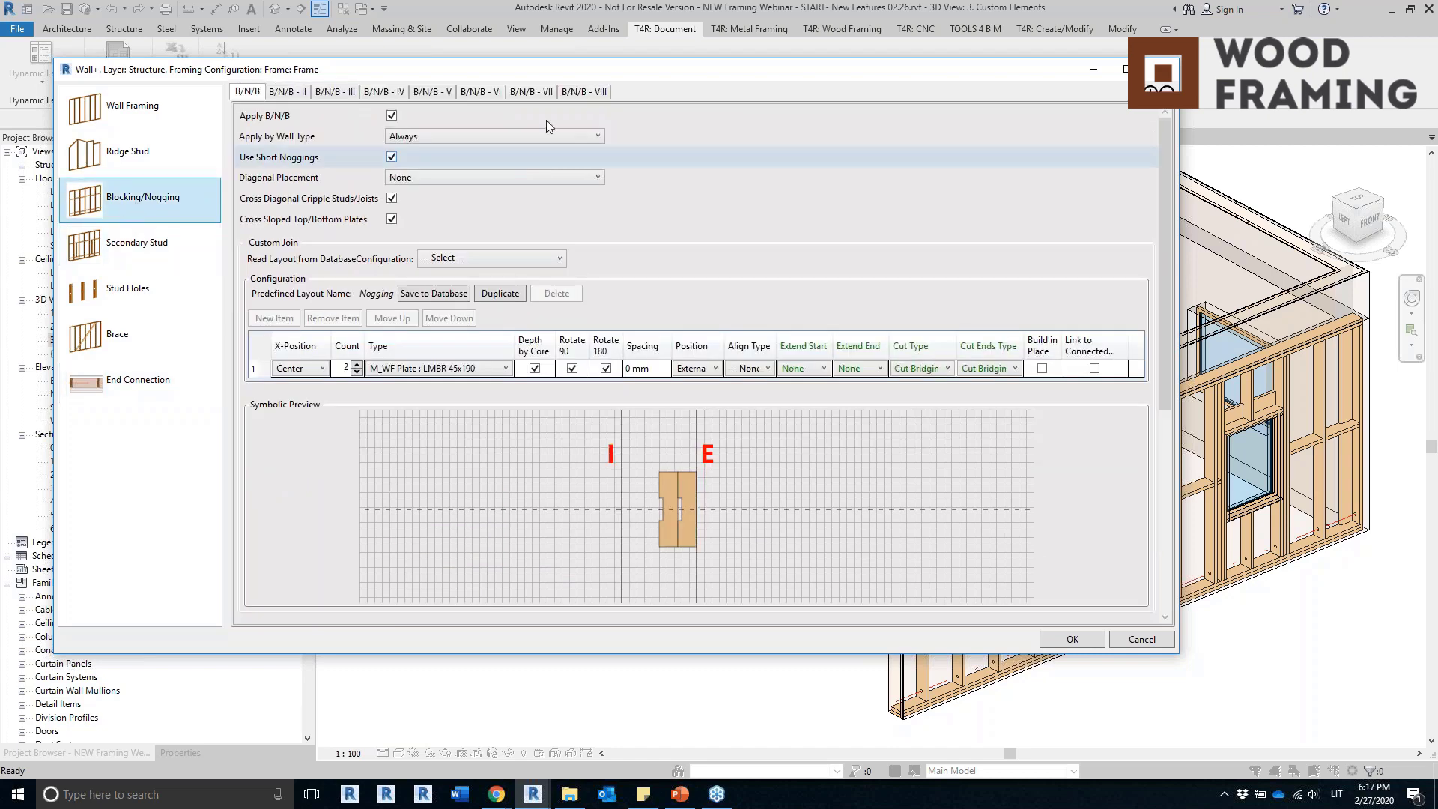
{"action": "left_click_drag", "start_coordinate": [711, 60], "coordinate": [747, 108]}
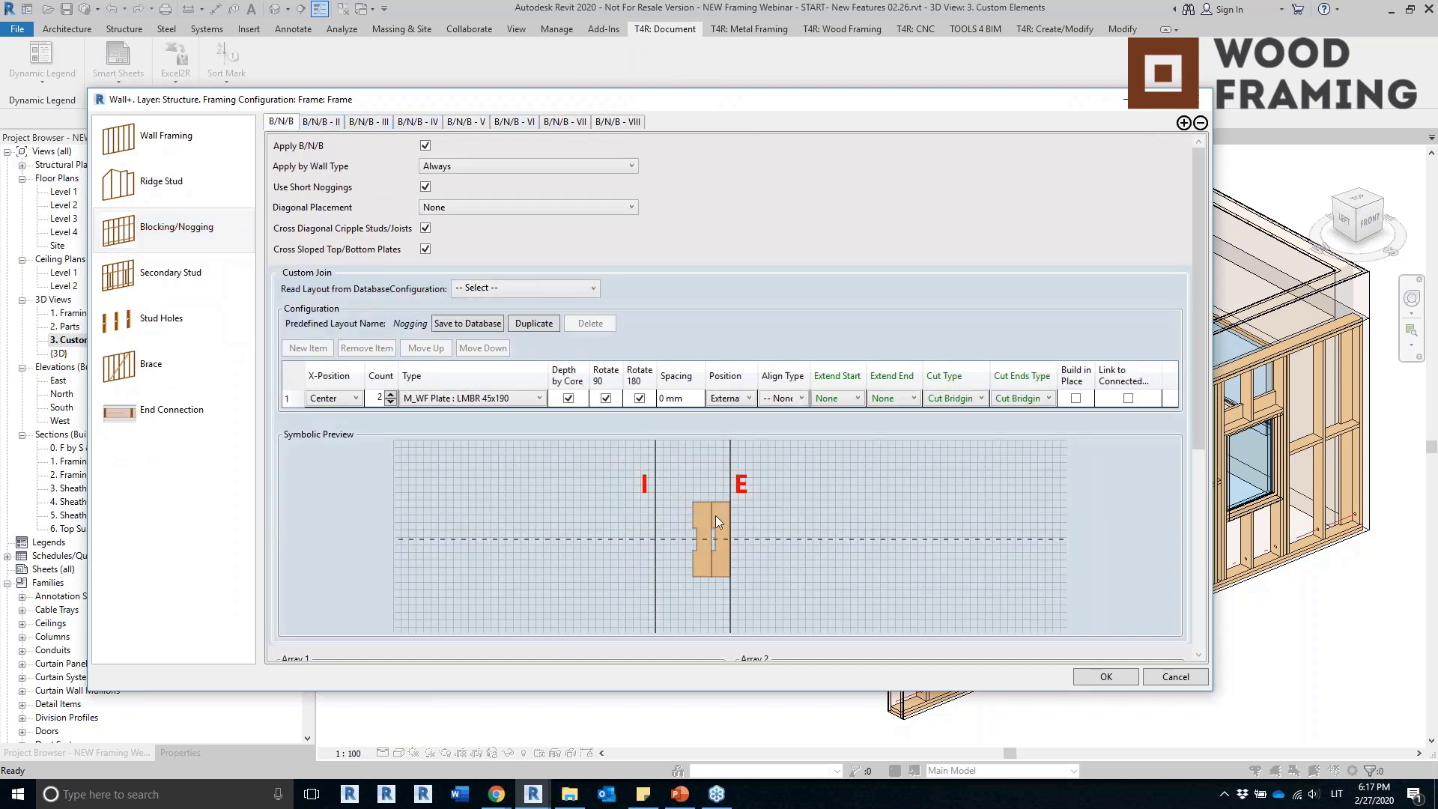
Look through the additional Blocking/Nogging layouts B/N/B - II, B/N/B - III and B/N/B - IV.
{"action": "left_click", "coordinate": [314, 123]}
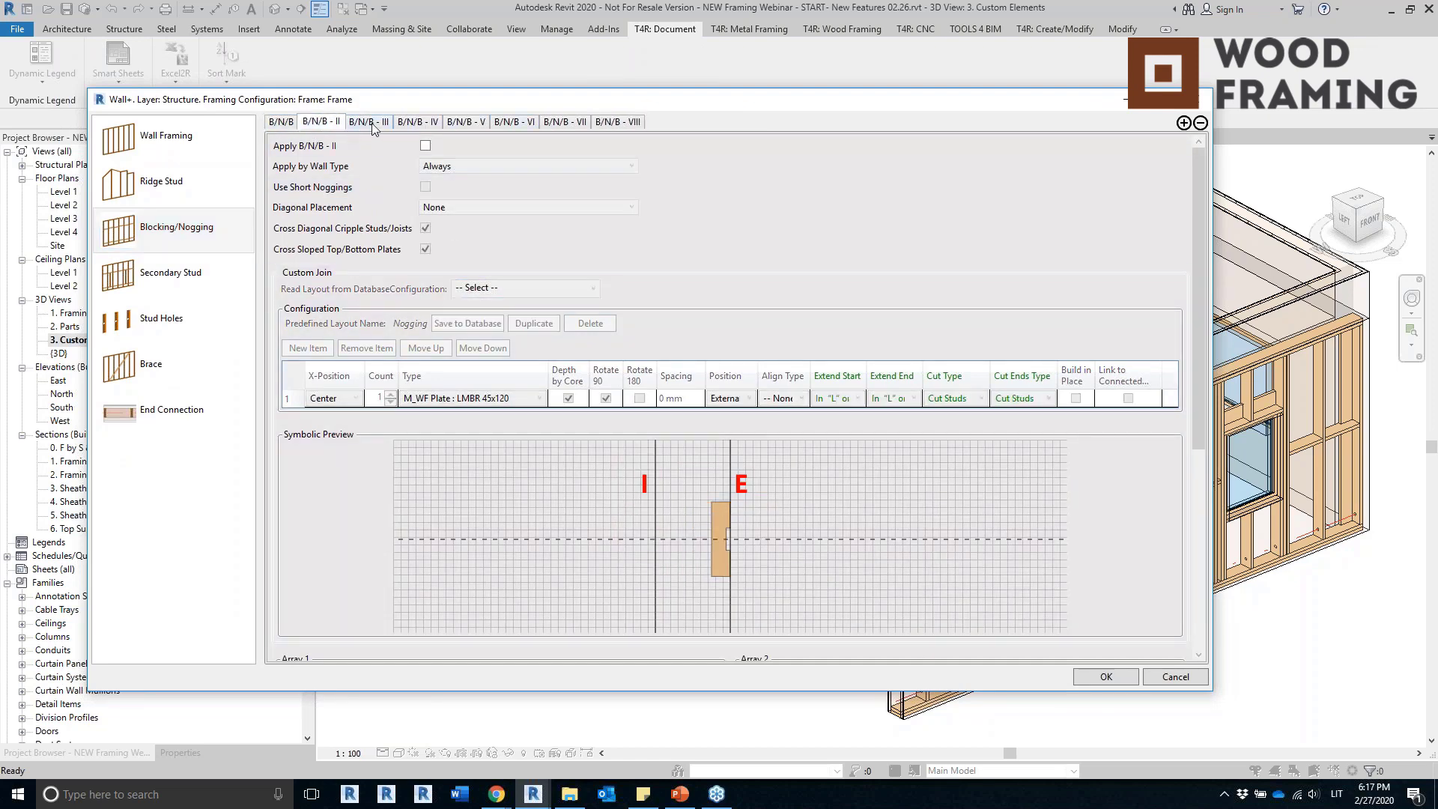
{"action": "left_click", "coordinate": [368, 122]}
{"action": "left_click", "coordinate": [421, 124]}
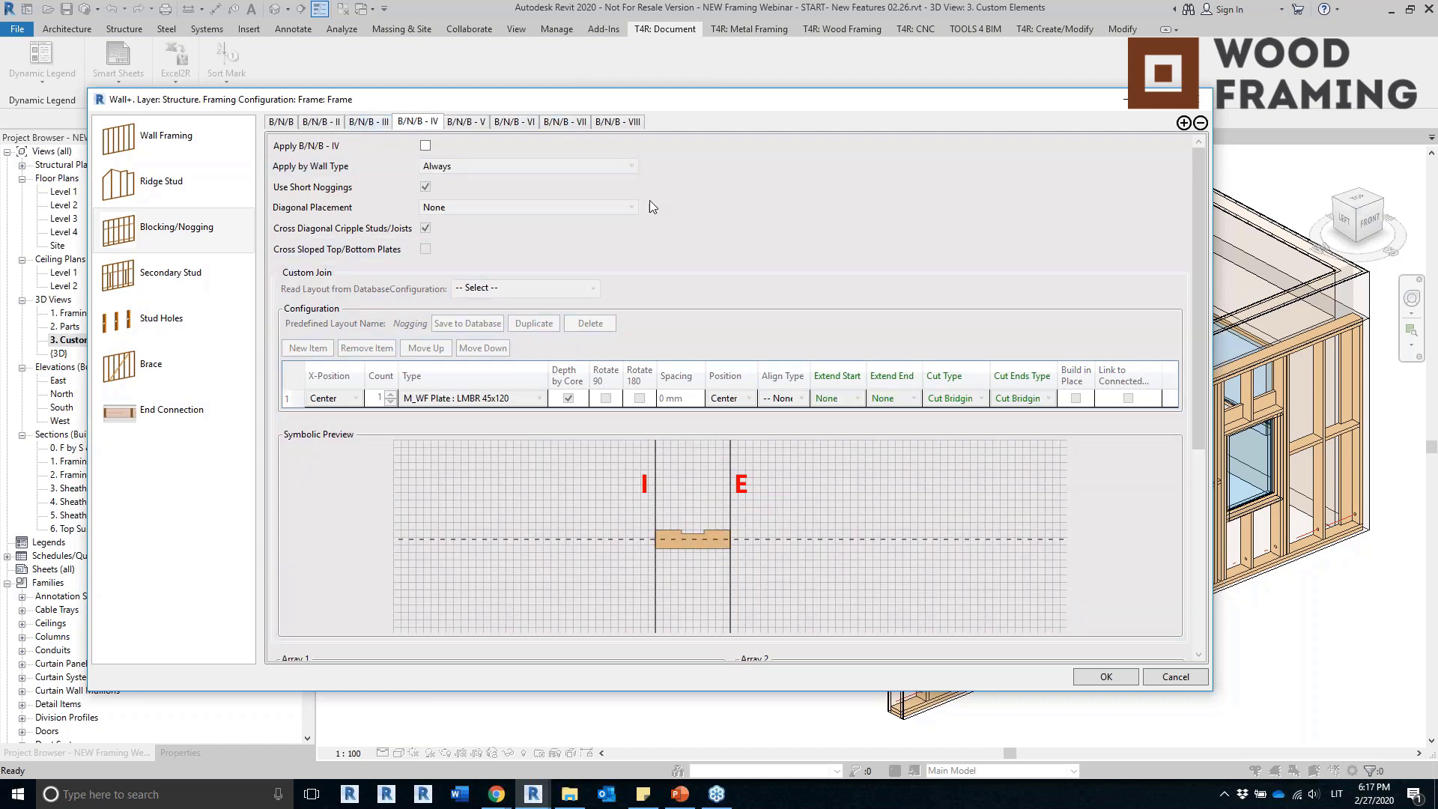
Return to the first B/N/B layout and apply the finished framing configuration to the wall.
{"action": "left_click", "coordinate": [282, 125]}
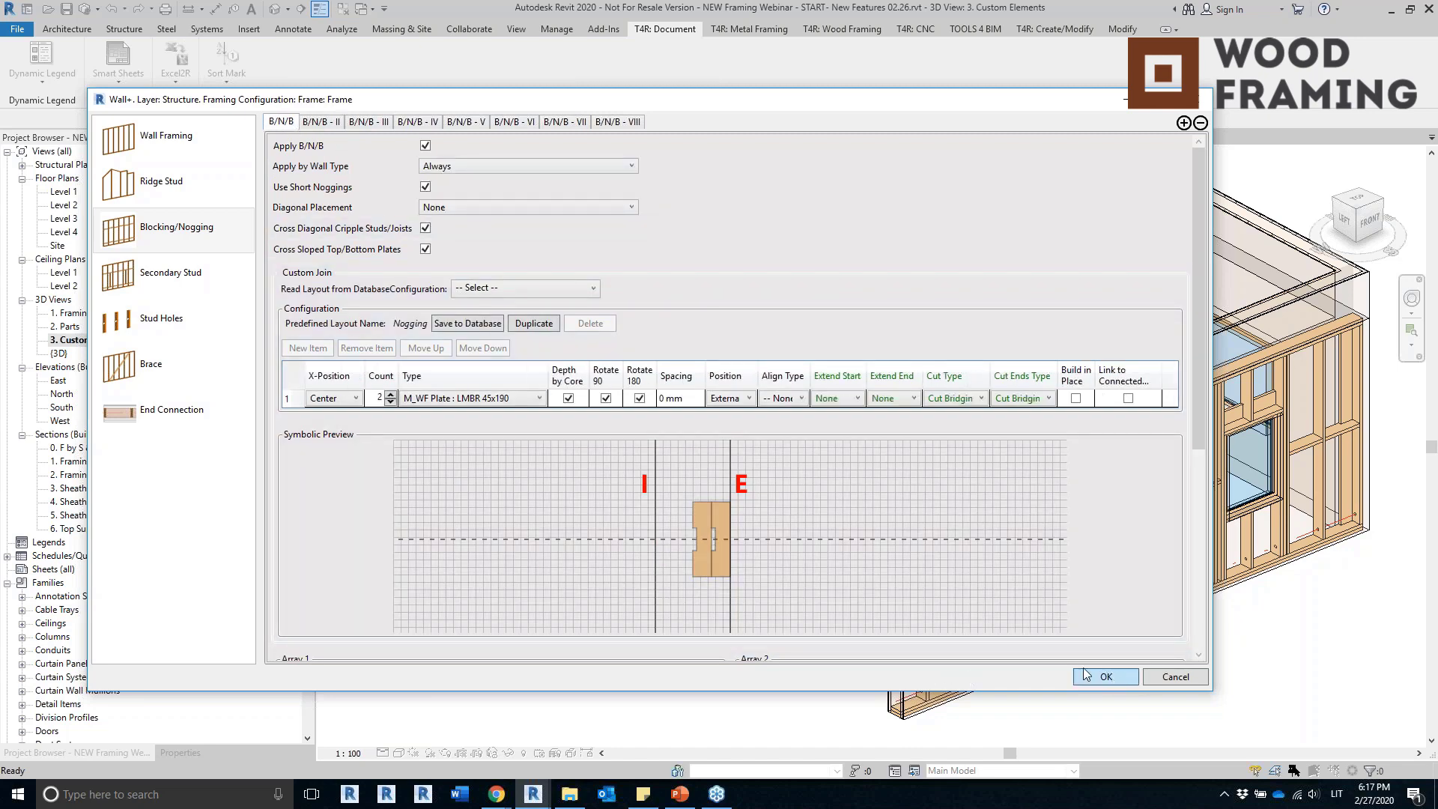
{"action": "left_click", "coordinate": [1105, 676]}
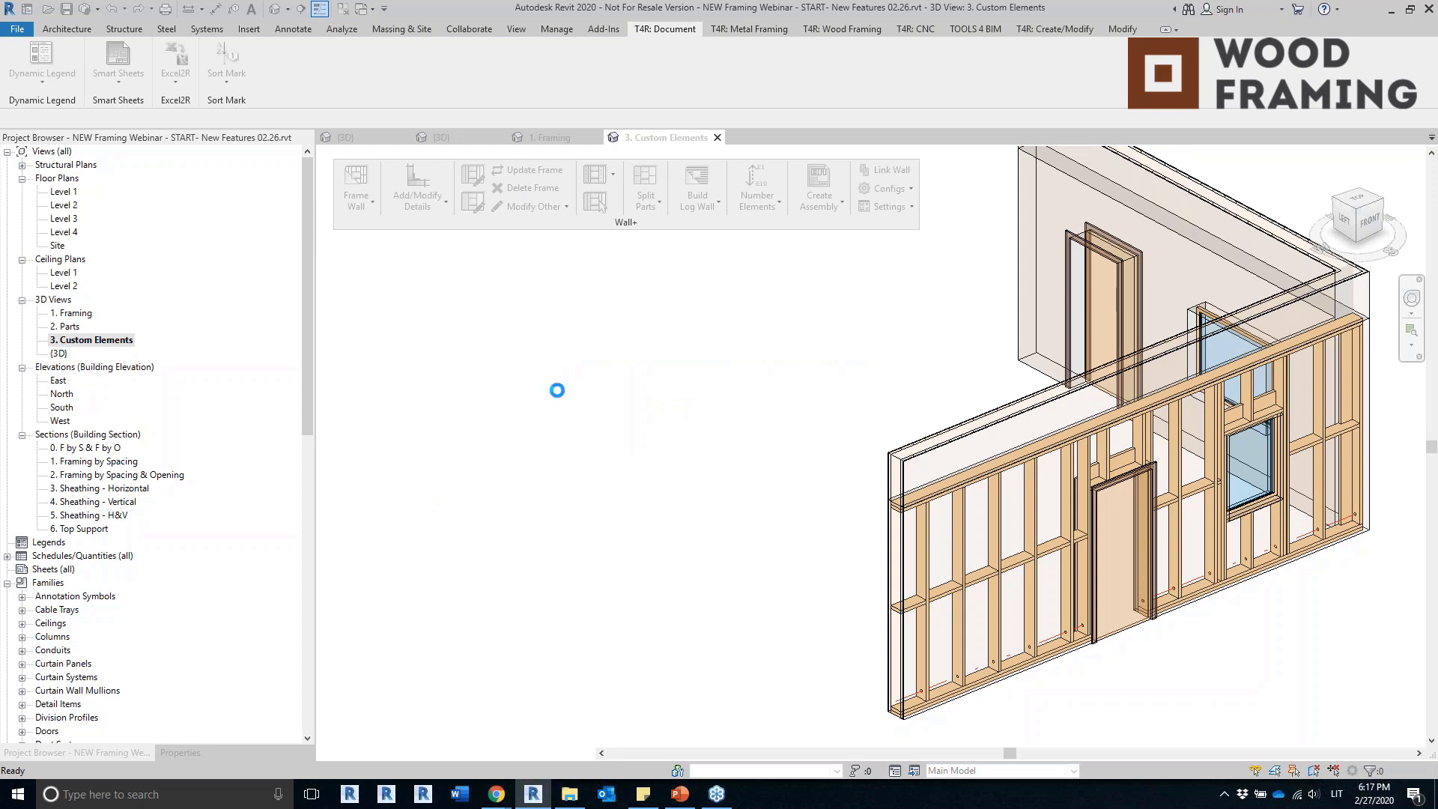
{"action": "scroll", "coordinate": [689, 610], "scroll_direction": "up", "scroll_amount": 4}
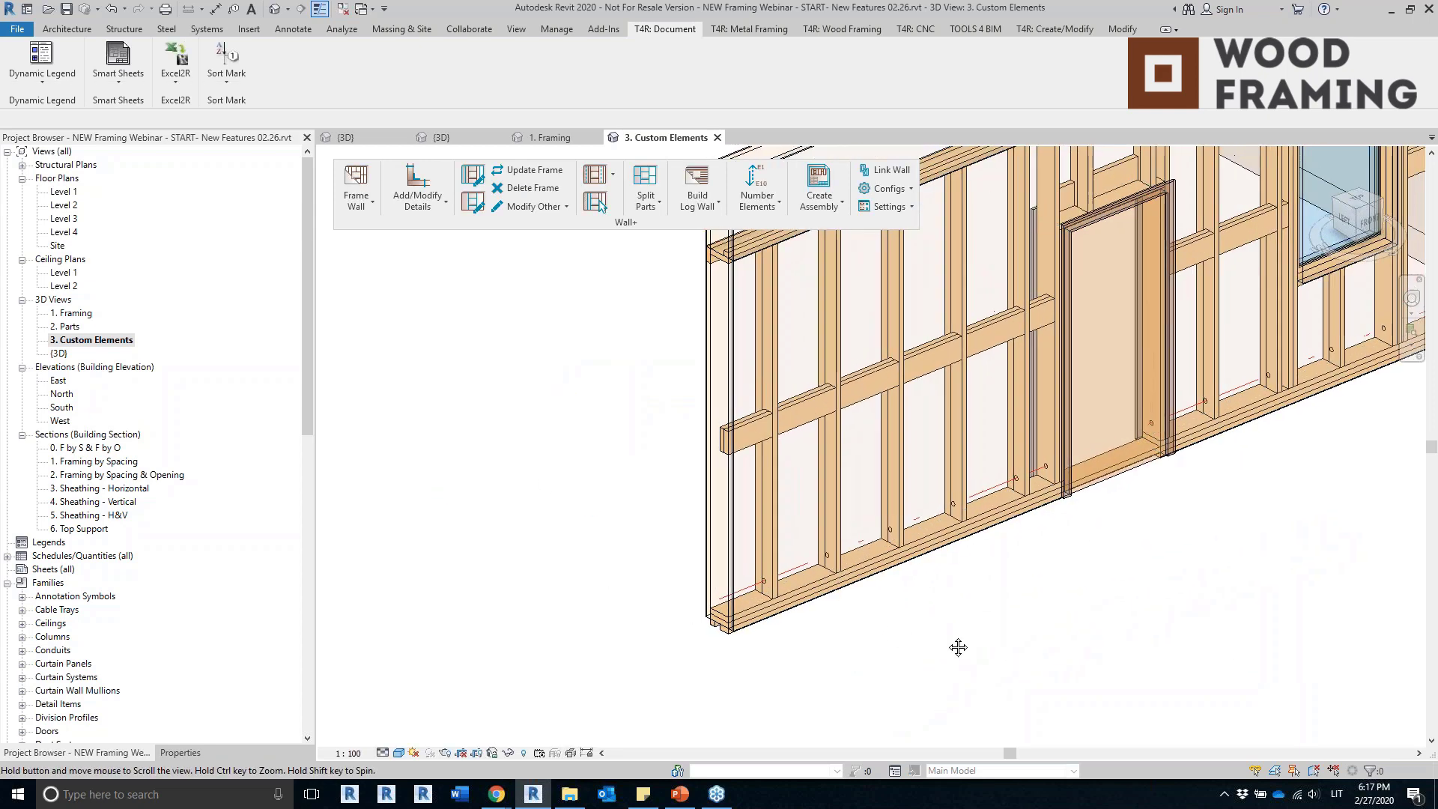
{"action": "middle_click_drag", "start_coordinate": [956, 648], "coordinate": [853, 719]}
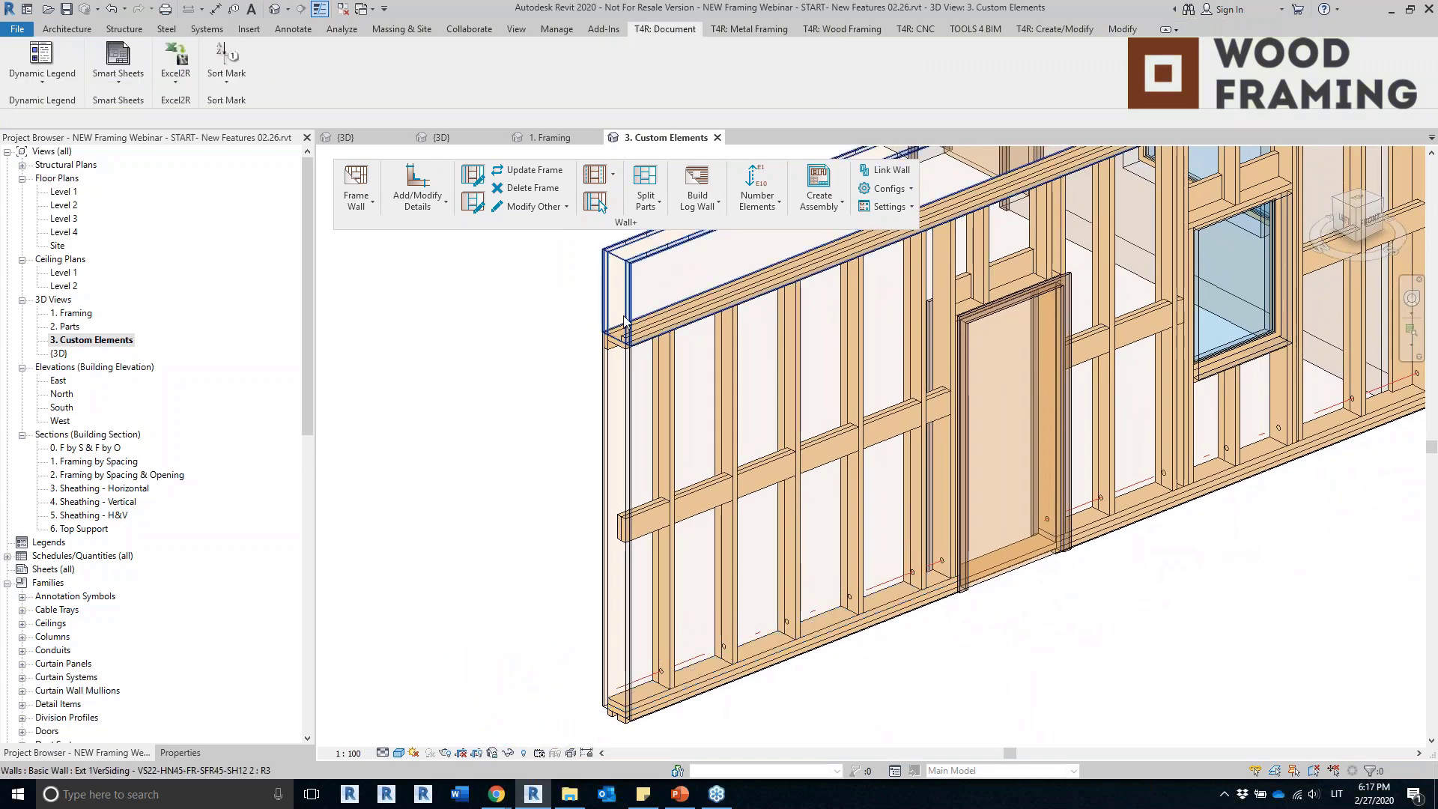
Examine the top plates and cover pieces at the open end of the reframed wall.
{"action": "scroll", "coordinate": [624, 320], "scroll_direction": "up", "scroll_amount": 3}
{"action": "left_click", "coordinate": [615, 374]}
{"action": "middle_click_drag", "start_coordinate": [614, 374], "coordinate": [562, 419], "text": "shift"}
{"action": "scroll", "coordinate": [936, 479], "scroll_direction": "up", "scroll_amount": 2}
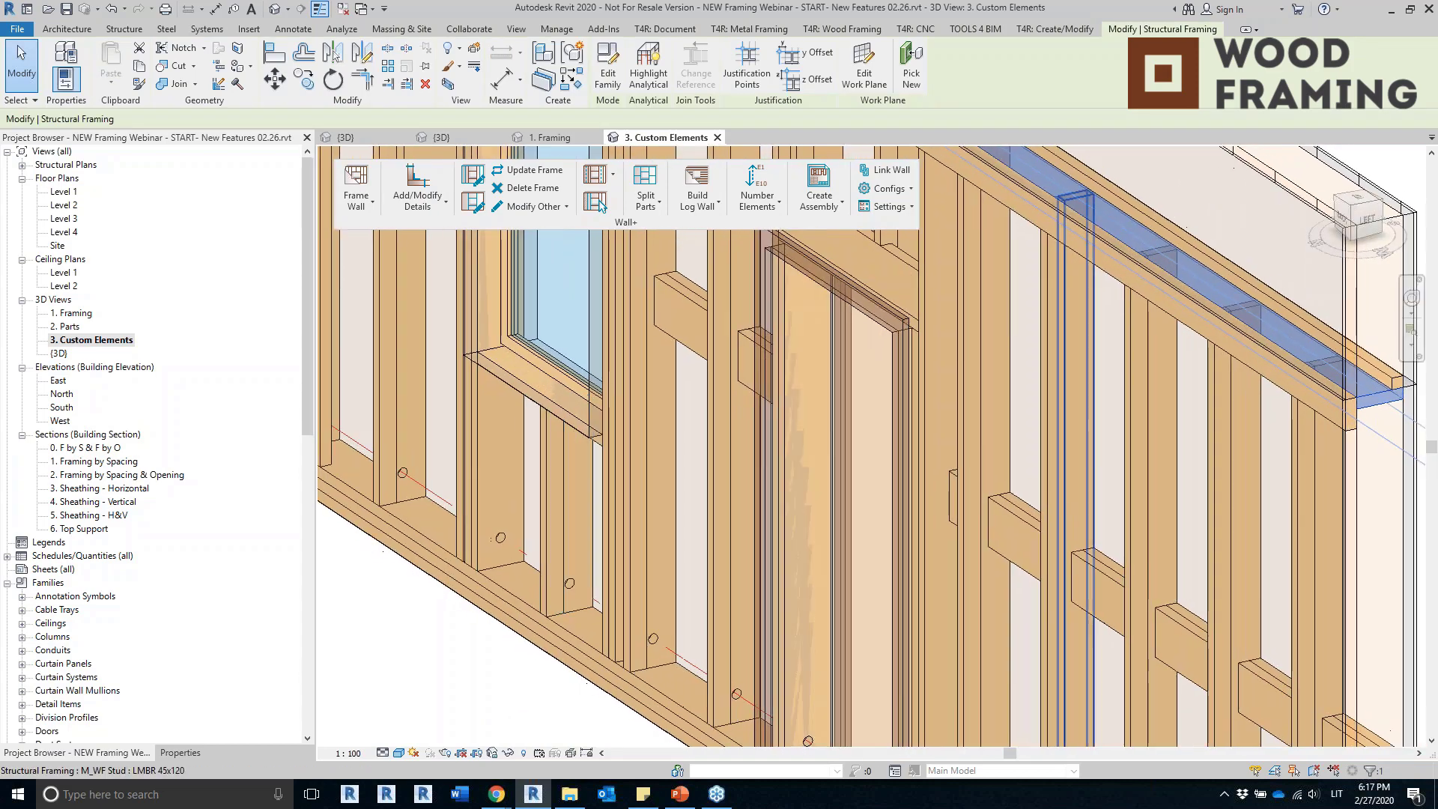
{"action": "middle_click_drag", "start_coordinate": [966, 502], "coordinate": [546, 437]}
{"action": "key", "text": "Escape"}
{"action": "scroll", "coordinate": [883, 345], "scroll_direction": "up", "scroll_amount": 2}
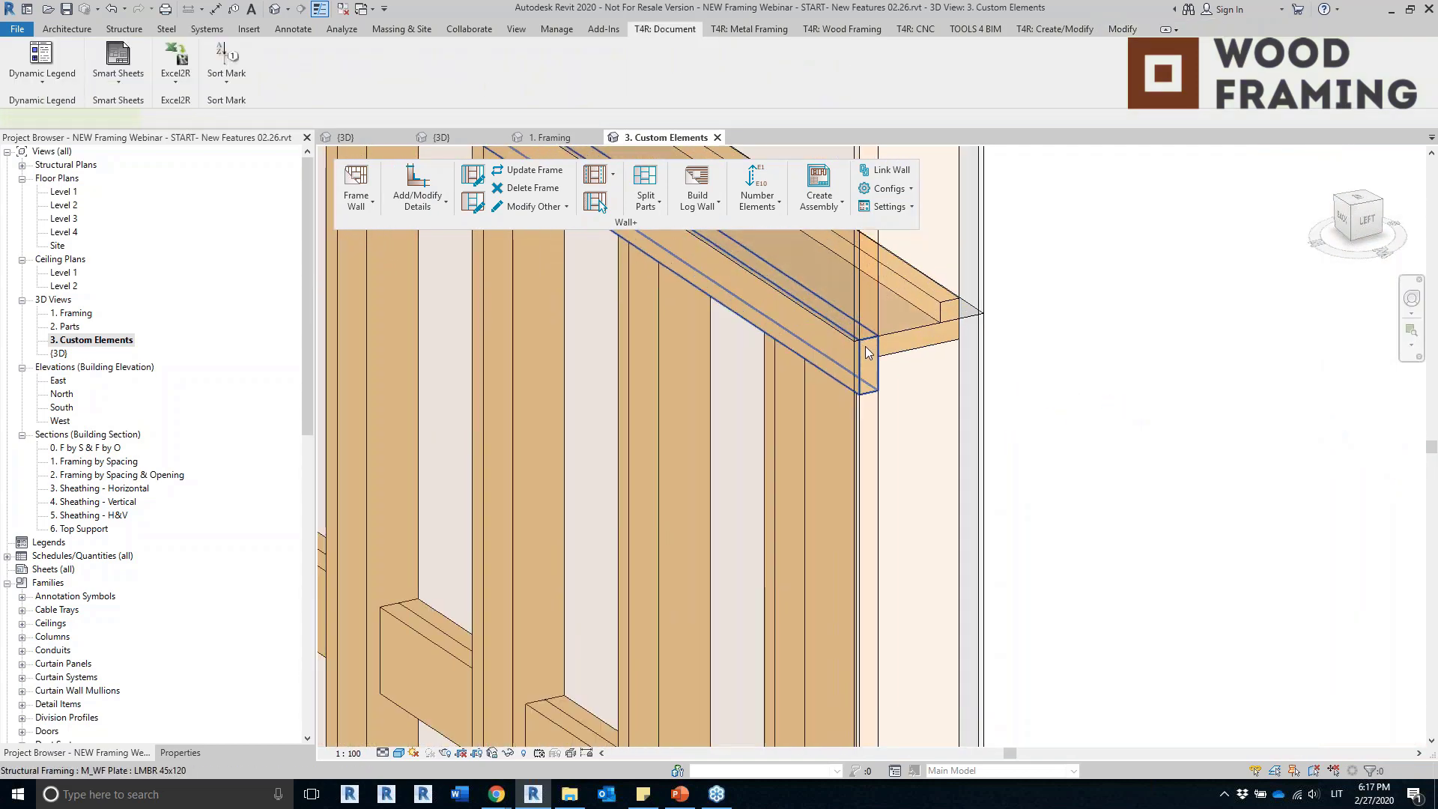
{"action": "left_click", "coordinate": [865, 352]}
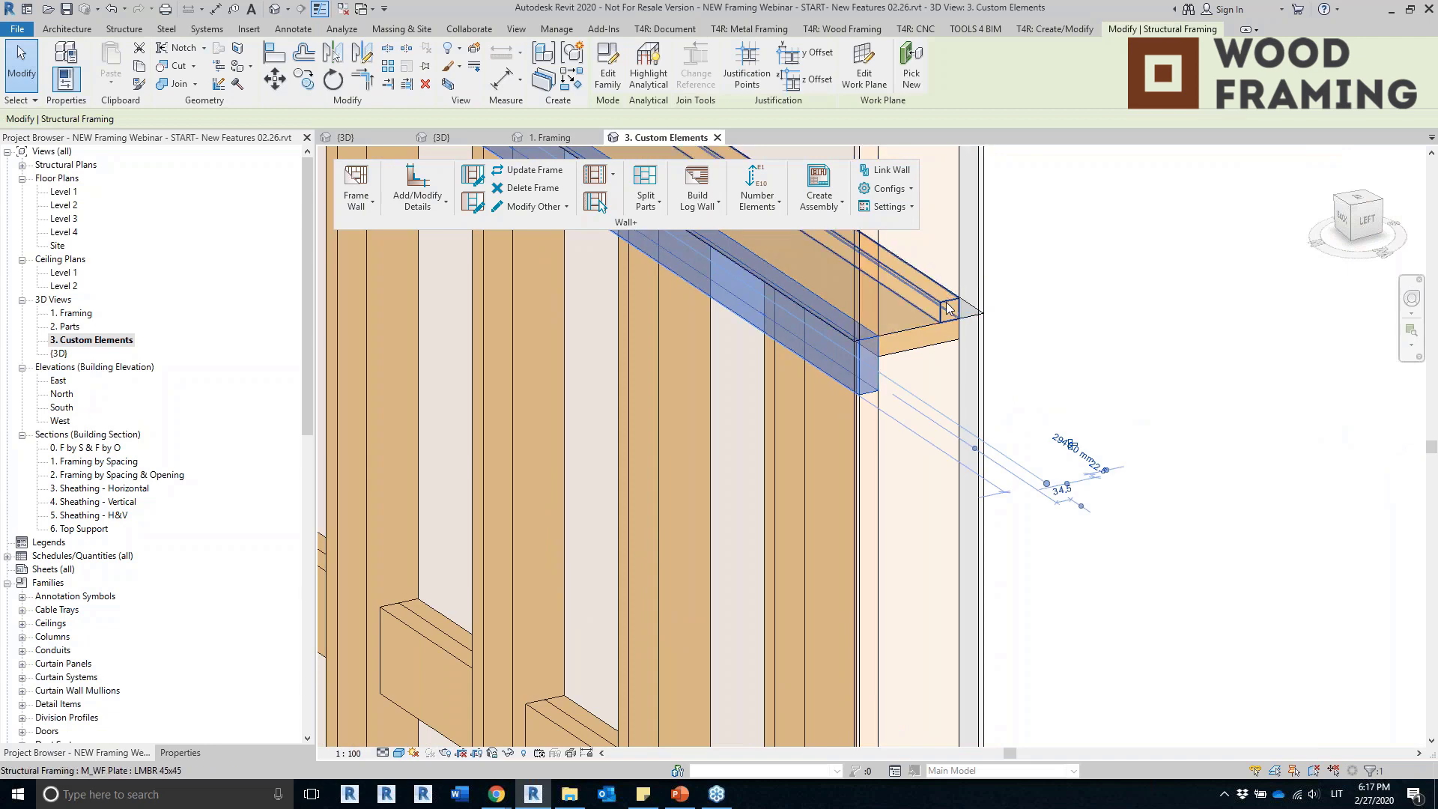
{"action": "key", "text": "Escape"}
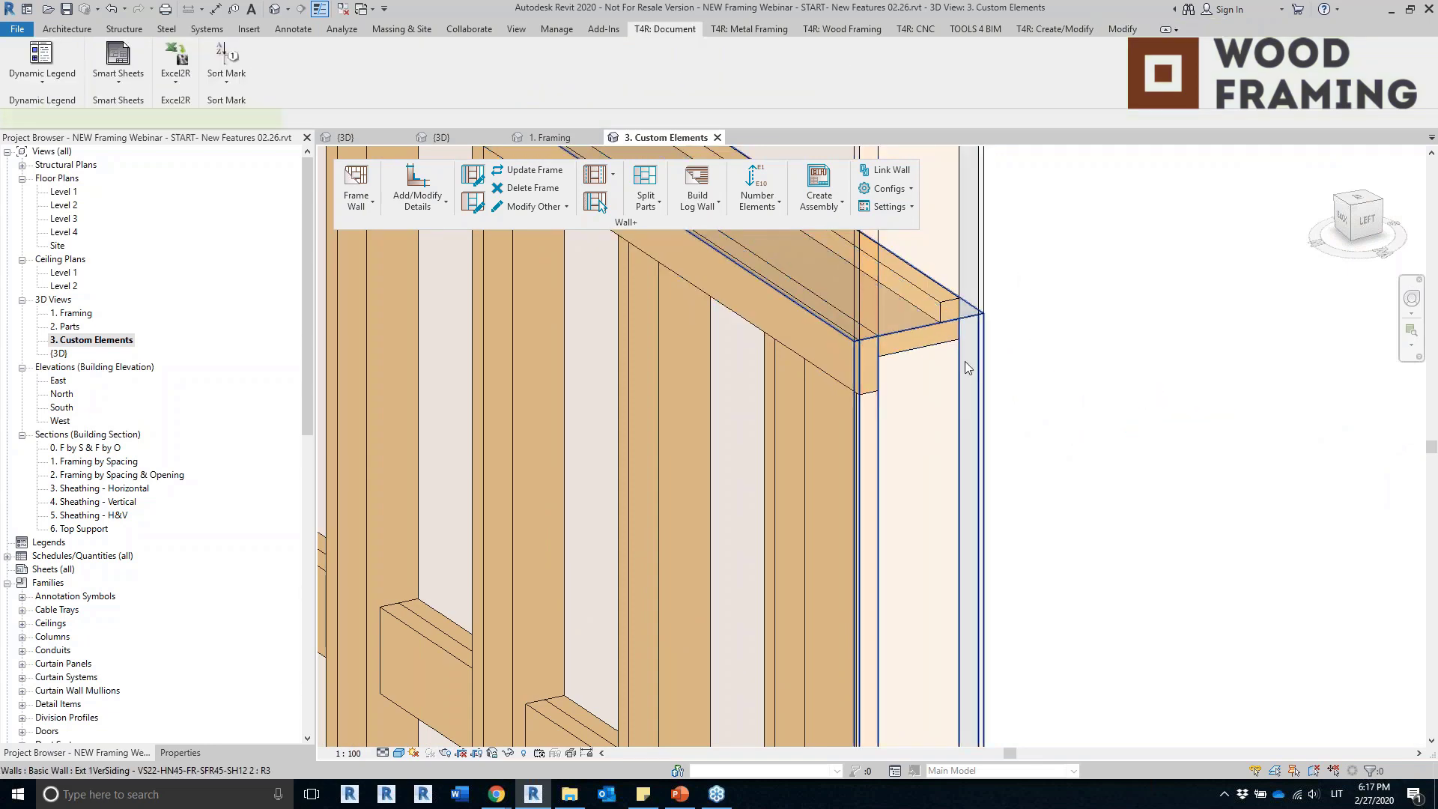
Examine the double nogging and bottom plates, and check the properties of both pads under the wall.
{"action": "left_click", "coordinate": [965, 362]}
{"action": "scroll", "coordinate": [960, 330], "scroll_direction": "up", "scroll_amount": 3}
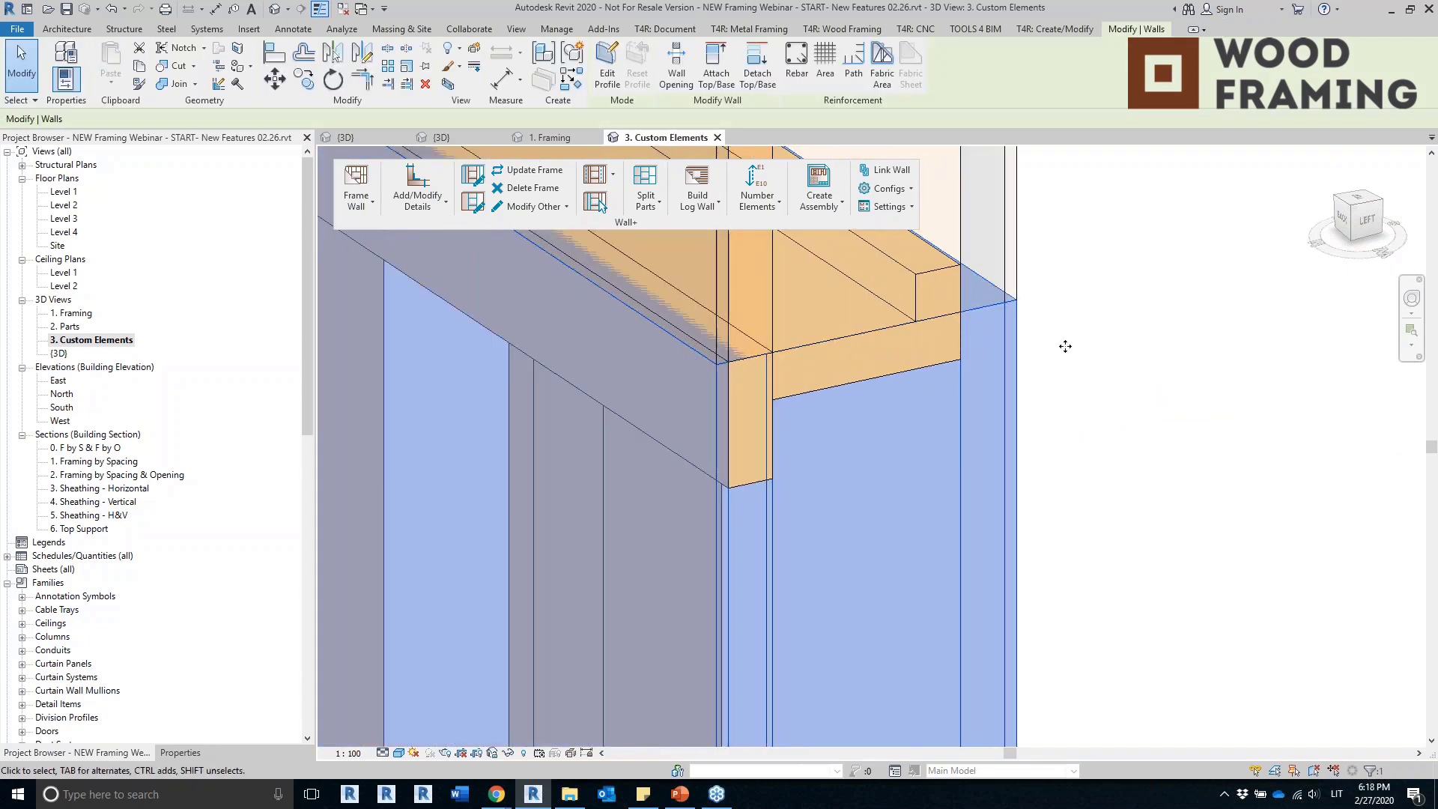
{"action": "scroll", "coordinate": [1064, 346], "scroll_direction": "down", "scroll_amount": 5}
{"action": "scroll", "coordinate": [902, 424], "scroll_direction": "up", "scroll_amount": 2}
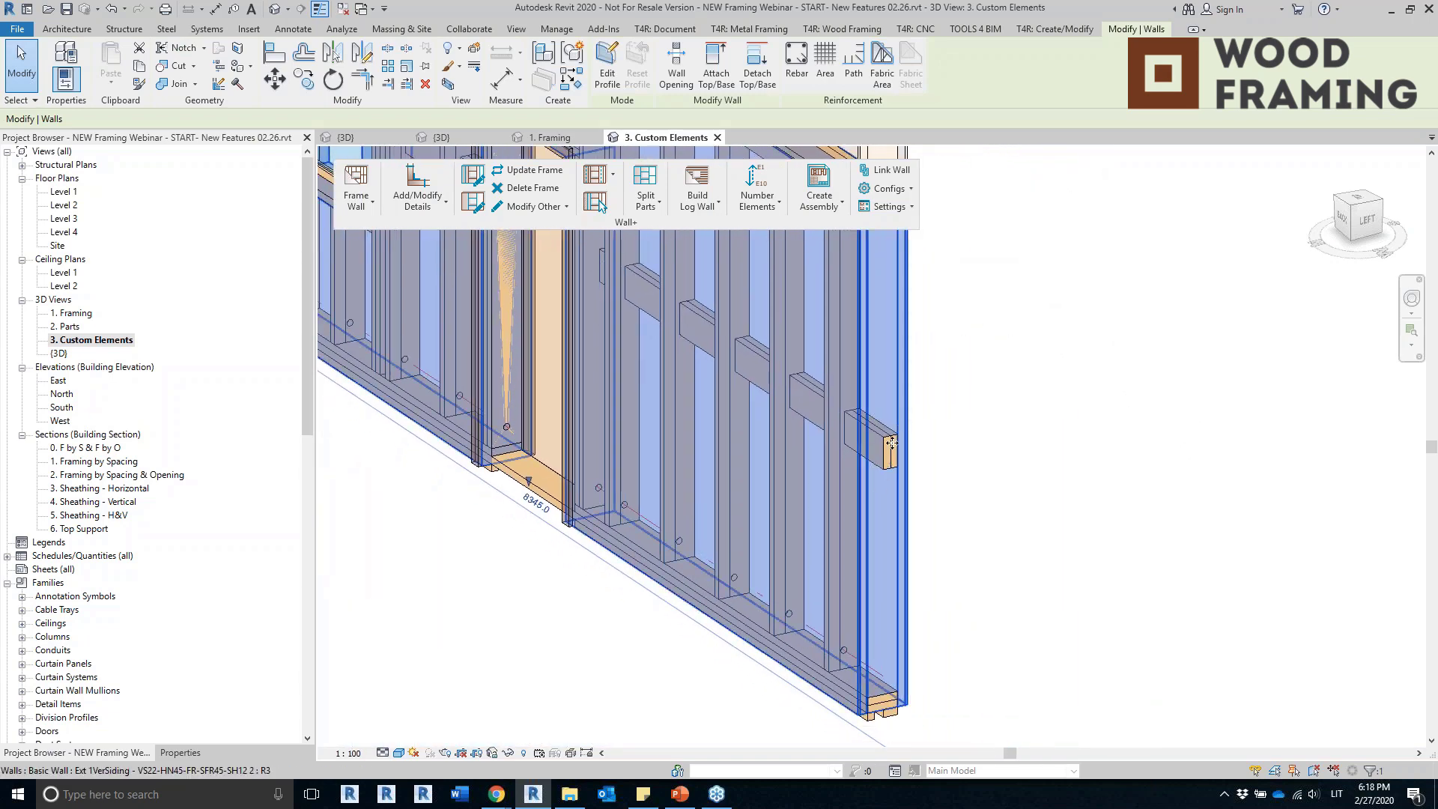
{"action": "key", "text": "Escape"}
{"action": "scroll", "coordinate": [879, 730], "scroll_direction": "up", "scroll_amount": 4}
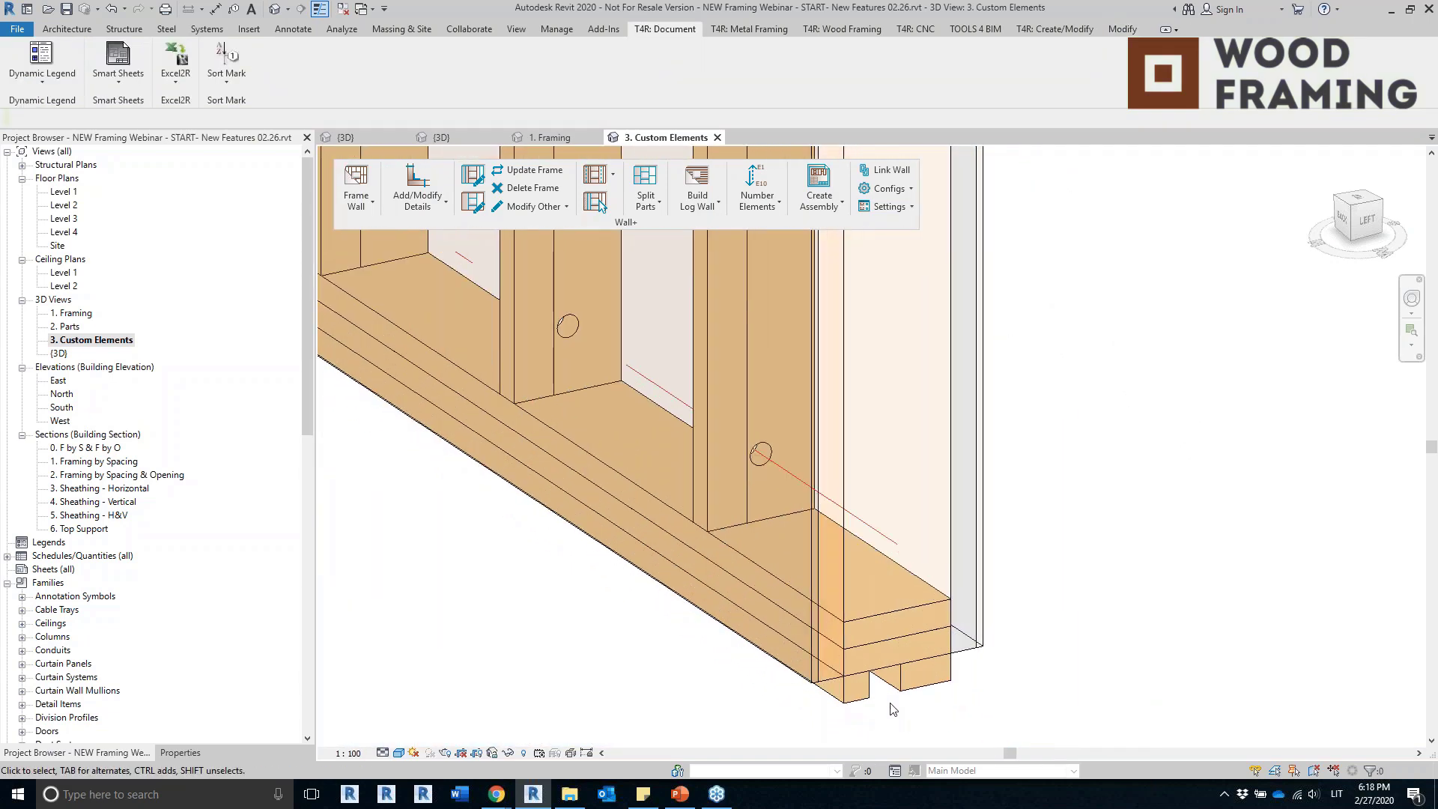
{"action": "left_click", "coordinate": [920, 672]}
{"action": "left_click", "coordinate": [179, 752]}
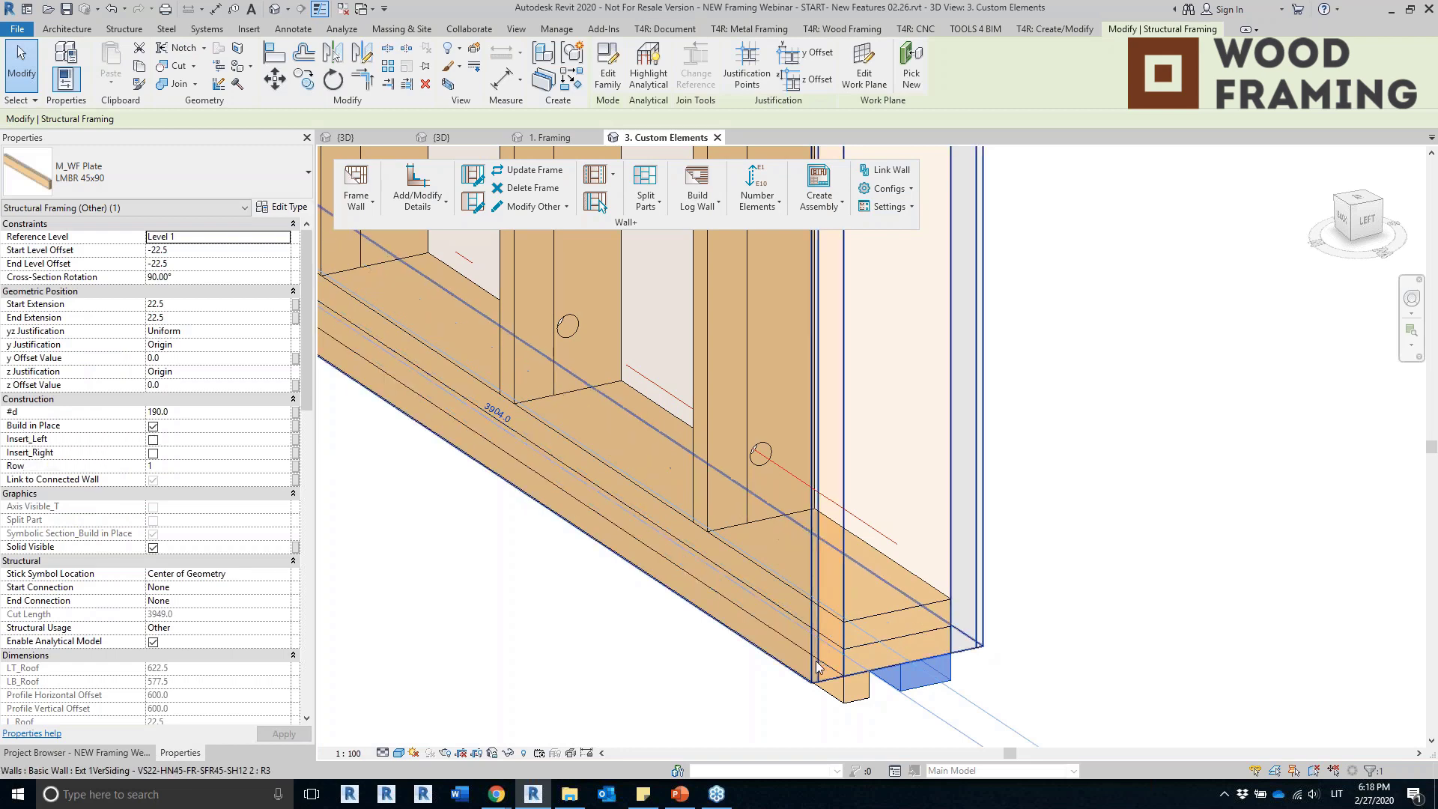
{"action": "left_click", "coordinate": [846, 687]}
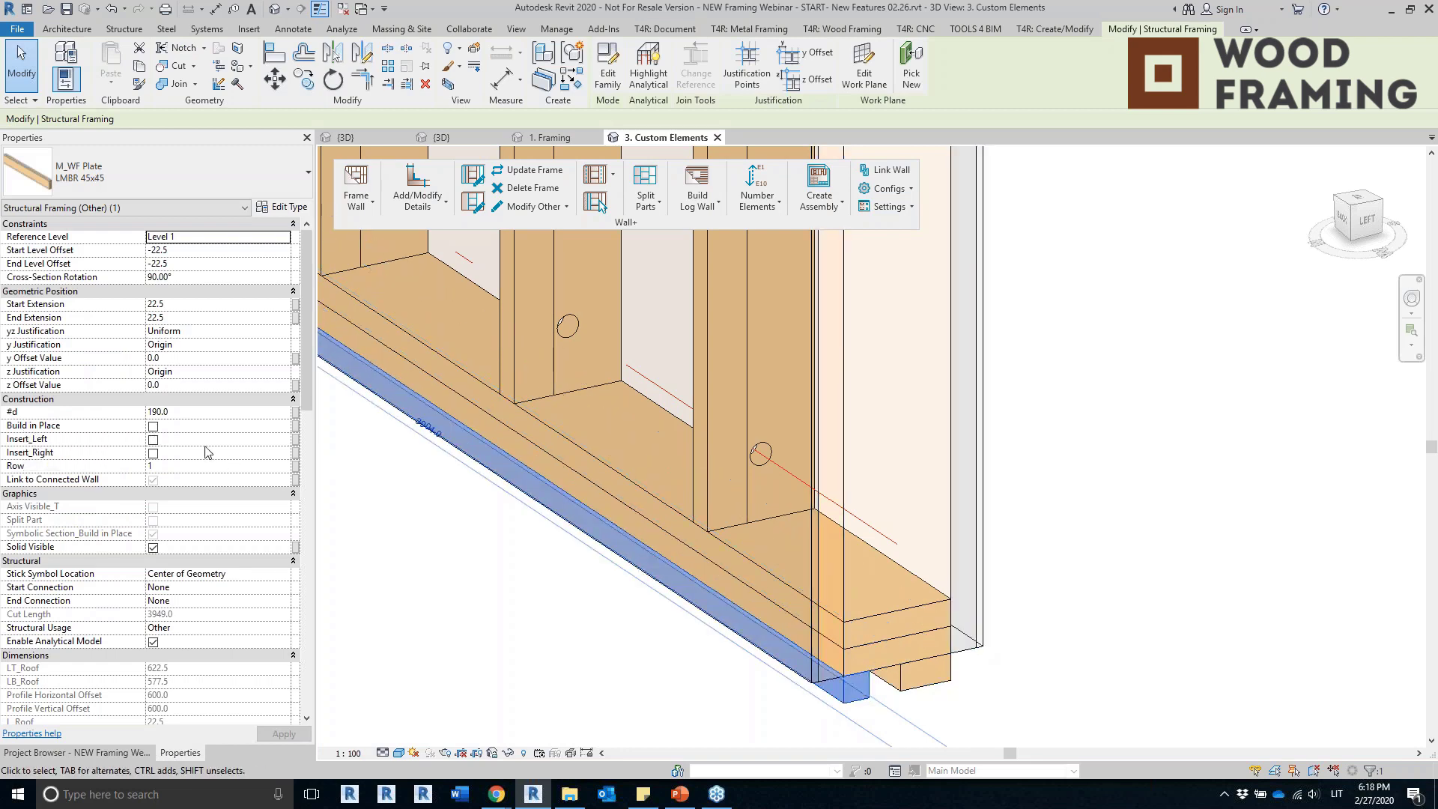
{"action": "scroll", "coordinate": [1200, 471], "scroll_direction": "down", "scroll_amount": 5}
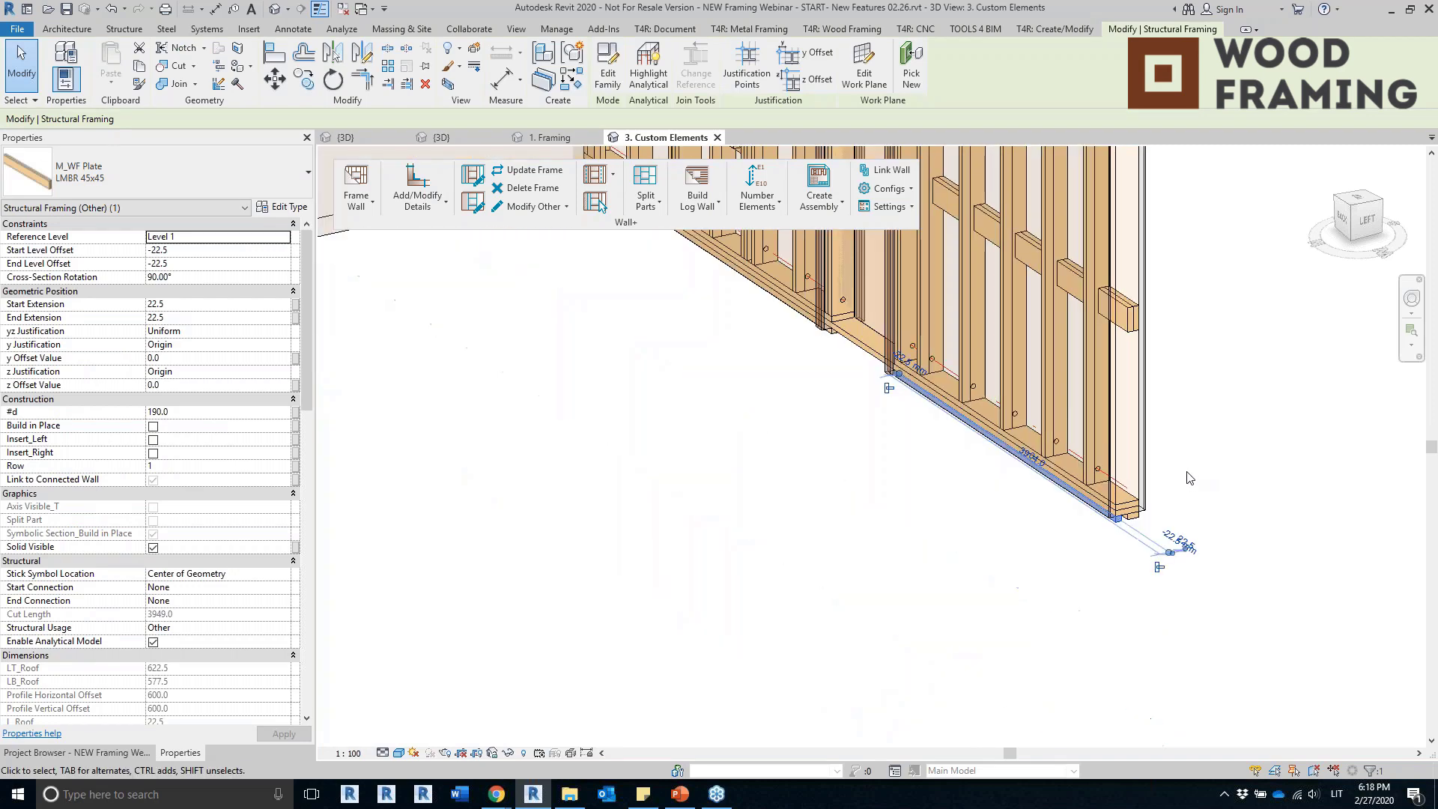
Check the properties of both pieces making up the end stud and review the whole framed wall.
{"action": "middle_click_drag", "start_coordinate": [1195, 477], "coordinate": [737, 588], "text": "shift"}
{"action": "scroll", "coordinate": [874, 319], "scroll_direction": "up", "scroll_amount": 4}
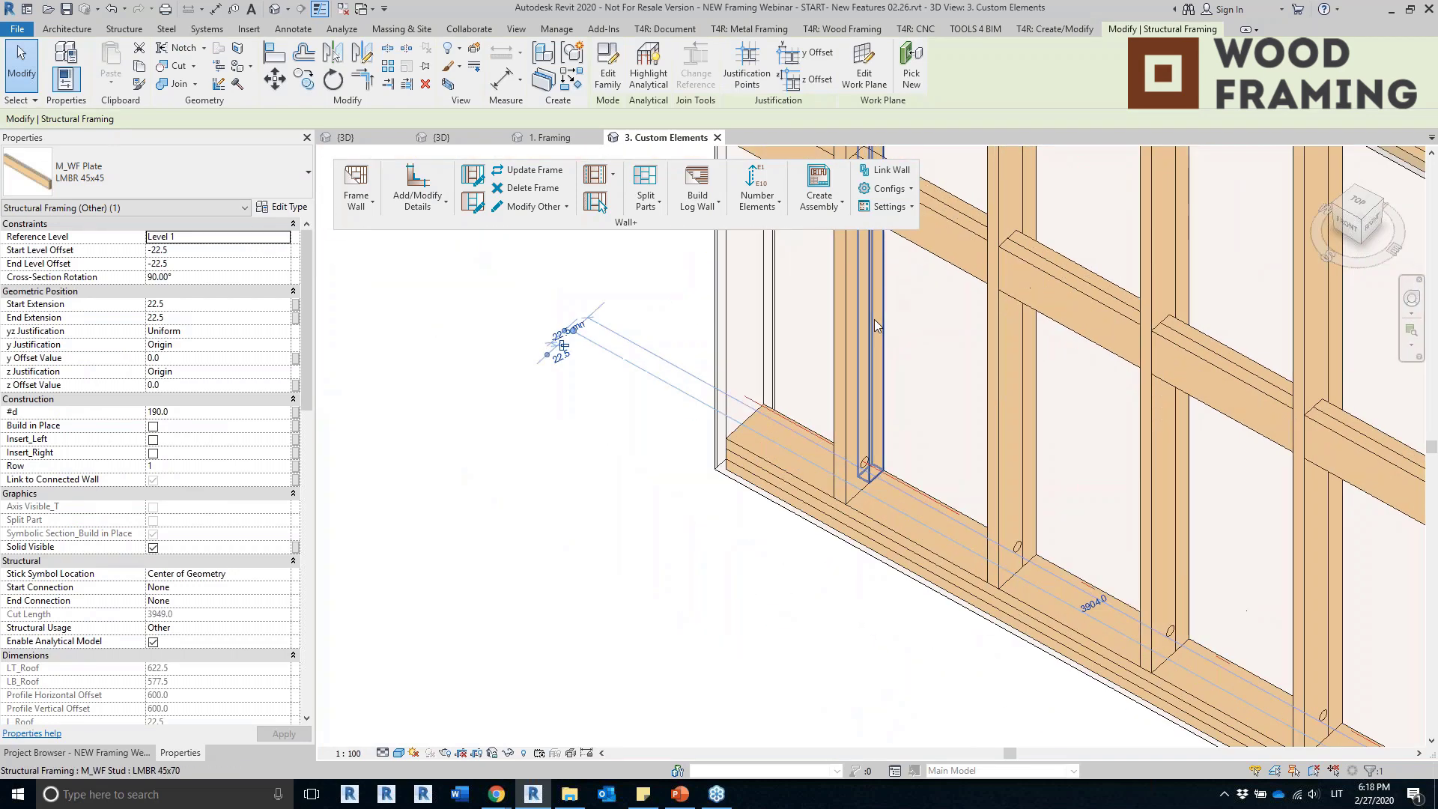
{"action": "left_click", "coordinate": [876, 356]}
{"action": "left_click", "coordinate": [881, 353]}
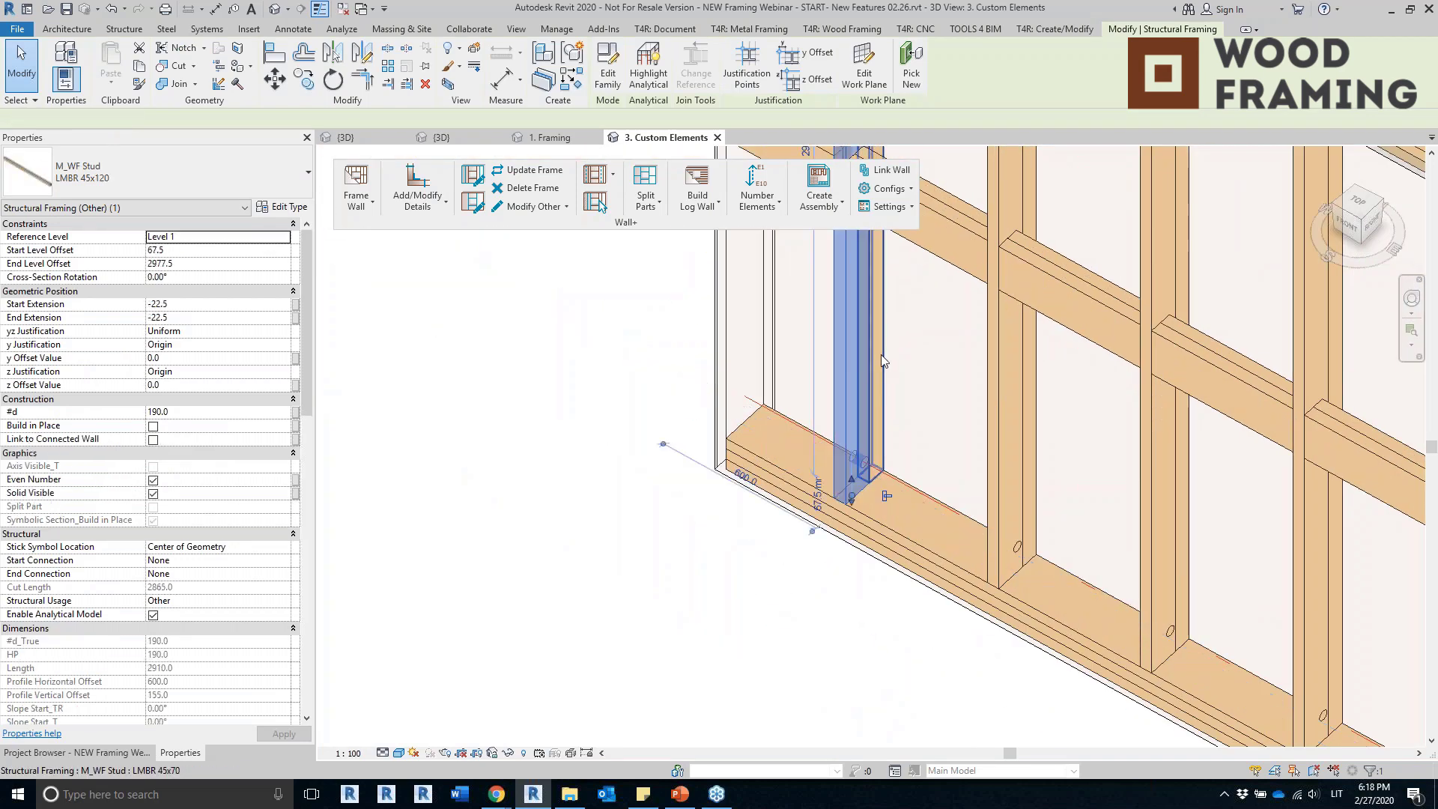
{"action": "scroll", "coordinate": [1045, 358], "scroll_direction": "down", "scroll_amount": 2}
{"action": "scroll", "coordinate": [1183, 423], "scroll_direction": "down", "scroll_amount": 3}
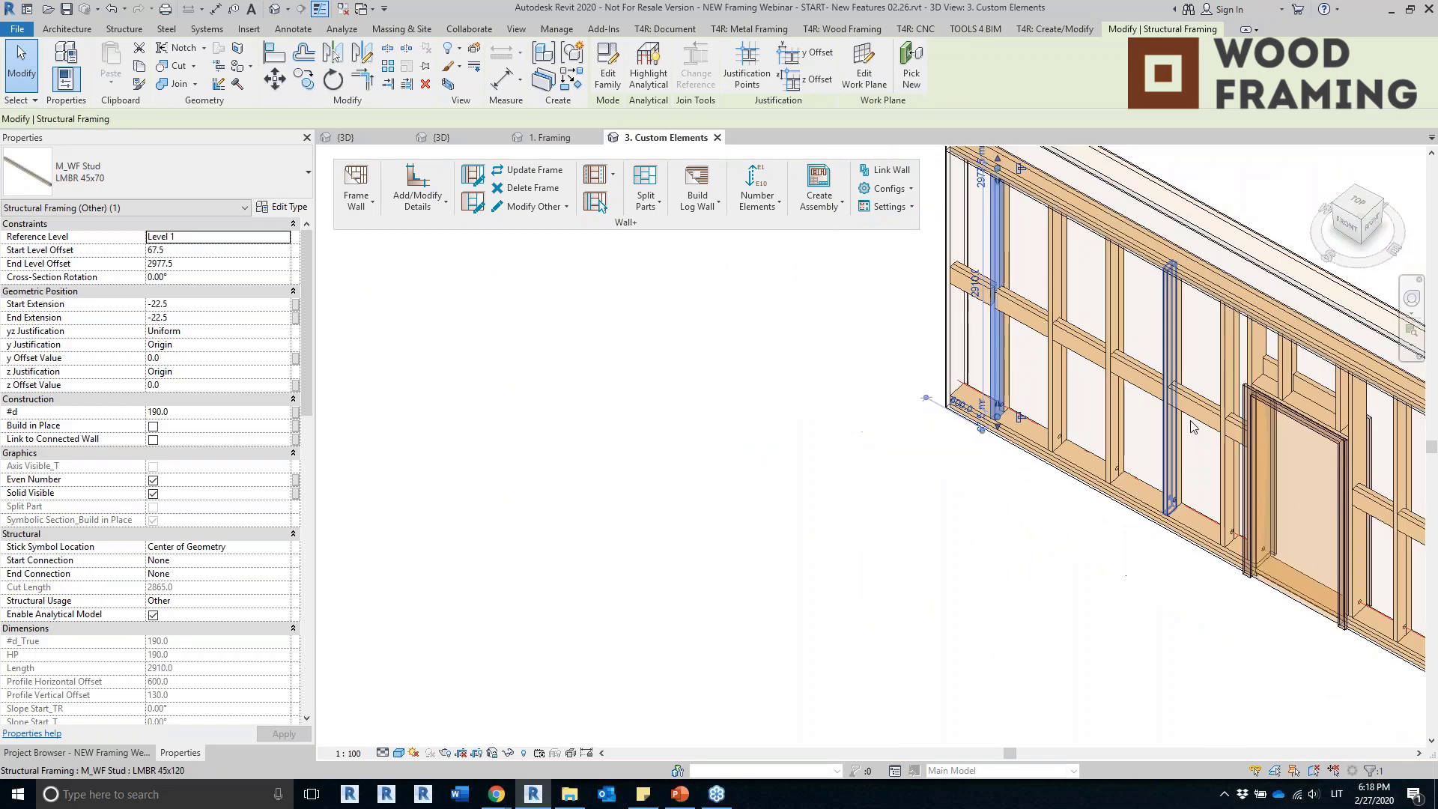
{"action": "middle_click_drag", "start_coordinate": [1191, 423], "coordinate": [823, 378]}
{"action": "middle_click_drag", "start_coordinate": [1045, 494], "coordinate": [1115, 664], "text": "shift"}
{"action": "left_click", "coordinate": [1114, 658]}
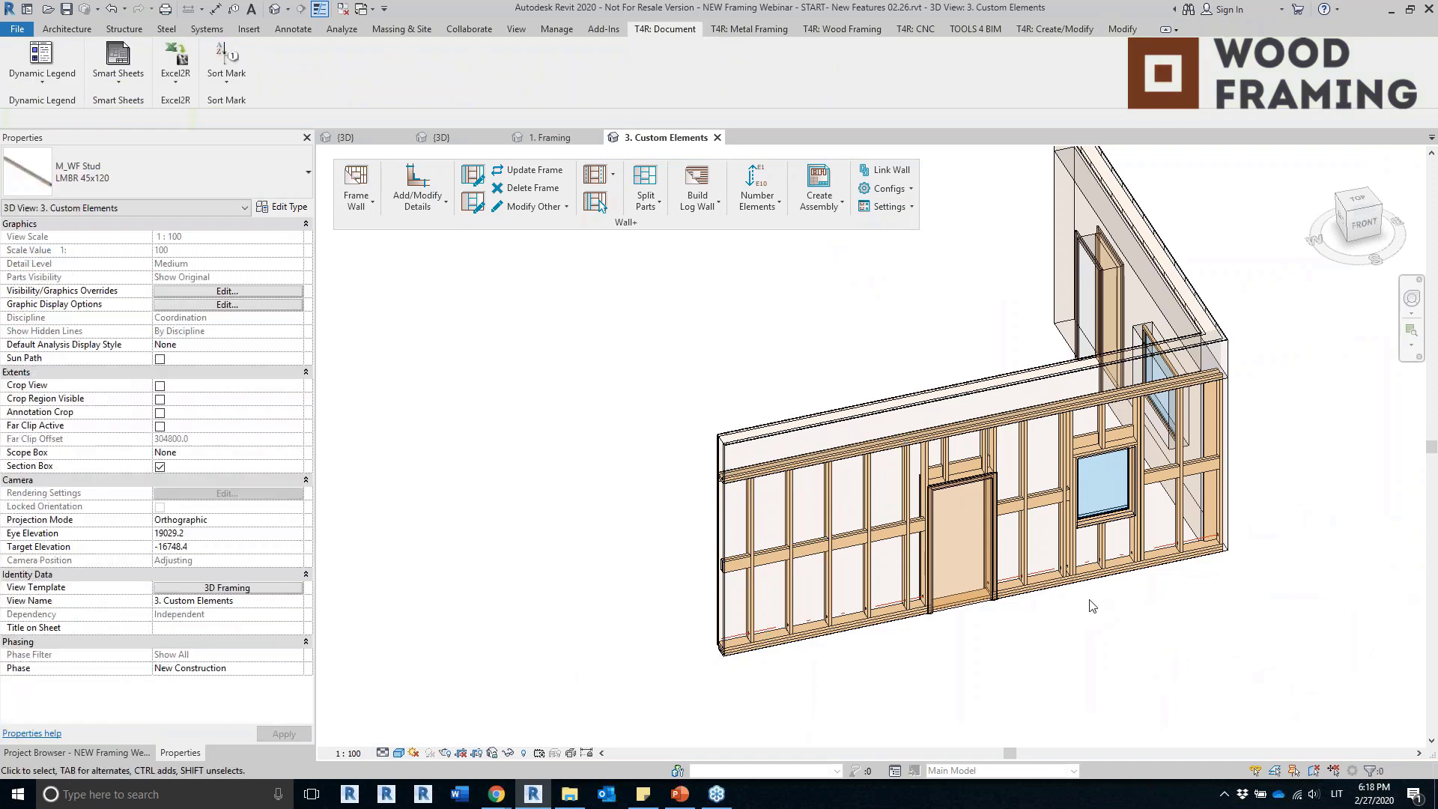
Save the framed wall's configuration without openings under a new name starting with "Frame_Custo".
{"action": "scroll", "coordinate": [1102, 547], "scroll_direction": "down", "scroll_amount": 2}
{"action": "middle_click_drag", "start_coordinate": [1260, 548], "coordinate": [1097, 550], "text": "shift"}
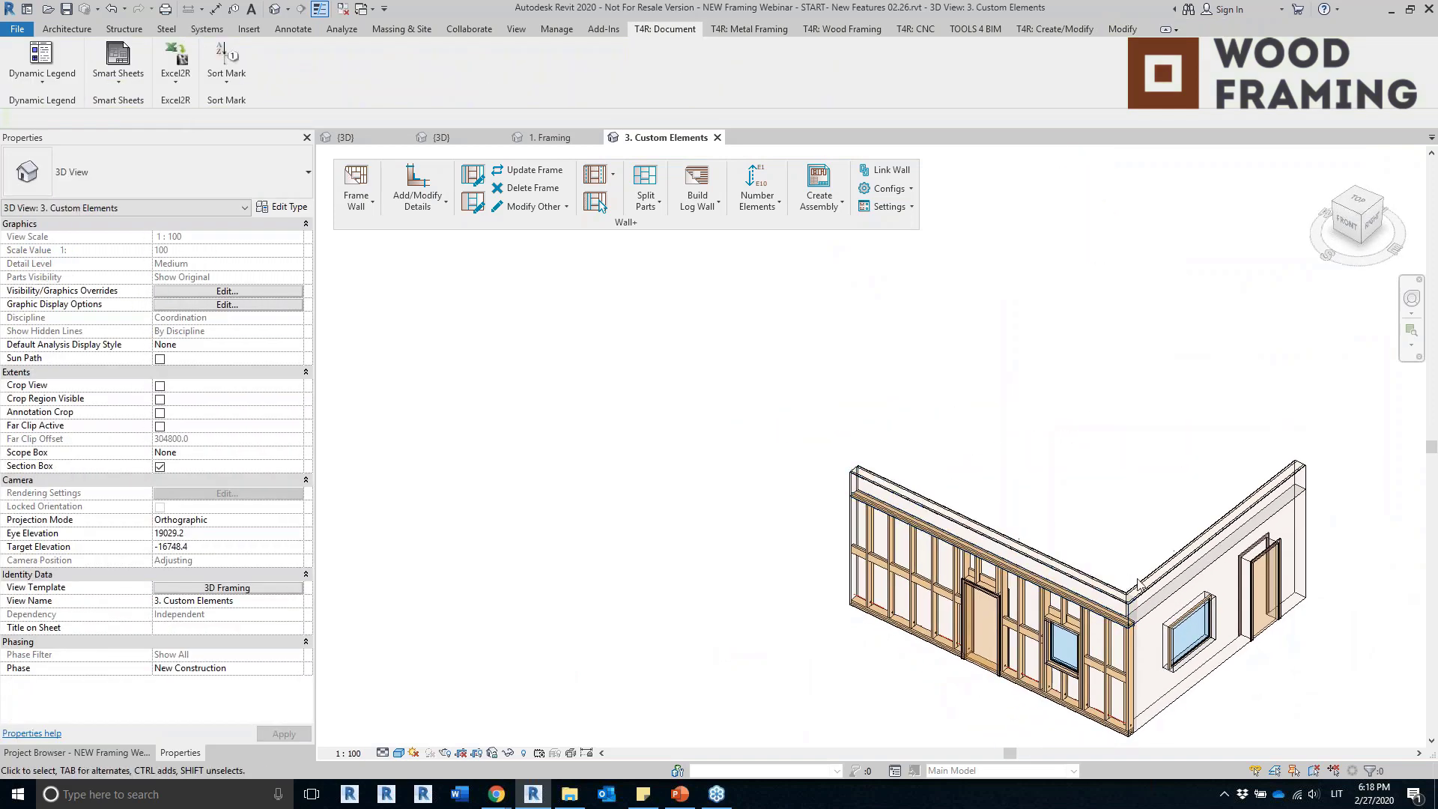
{"action": "middle_click_drag", "start_coordinate": [1241, 729], "coordinate": [1002, 563]}
{"action": "scroll", "coordinate": [1003, 561], "scroll_direction": "up", "scroll_amount": 2}
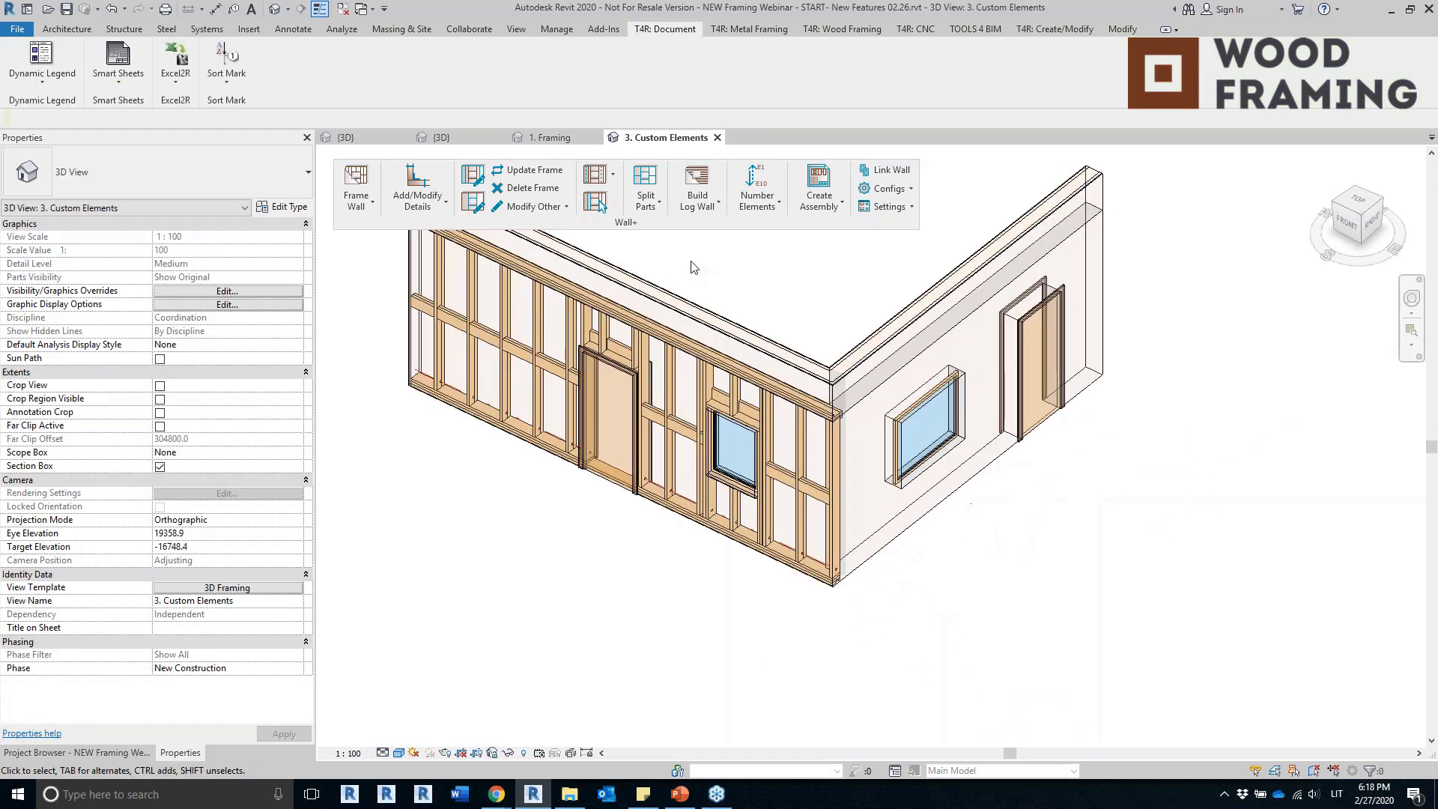
{"action": "left_click", "coordinate": [509, 207]}
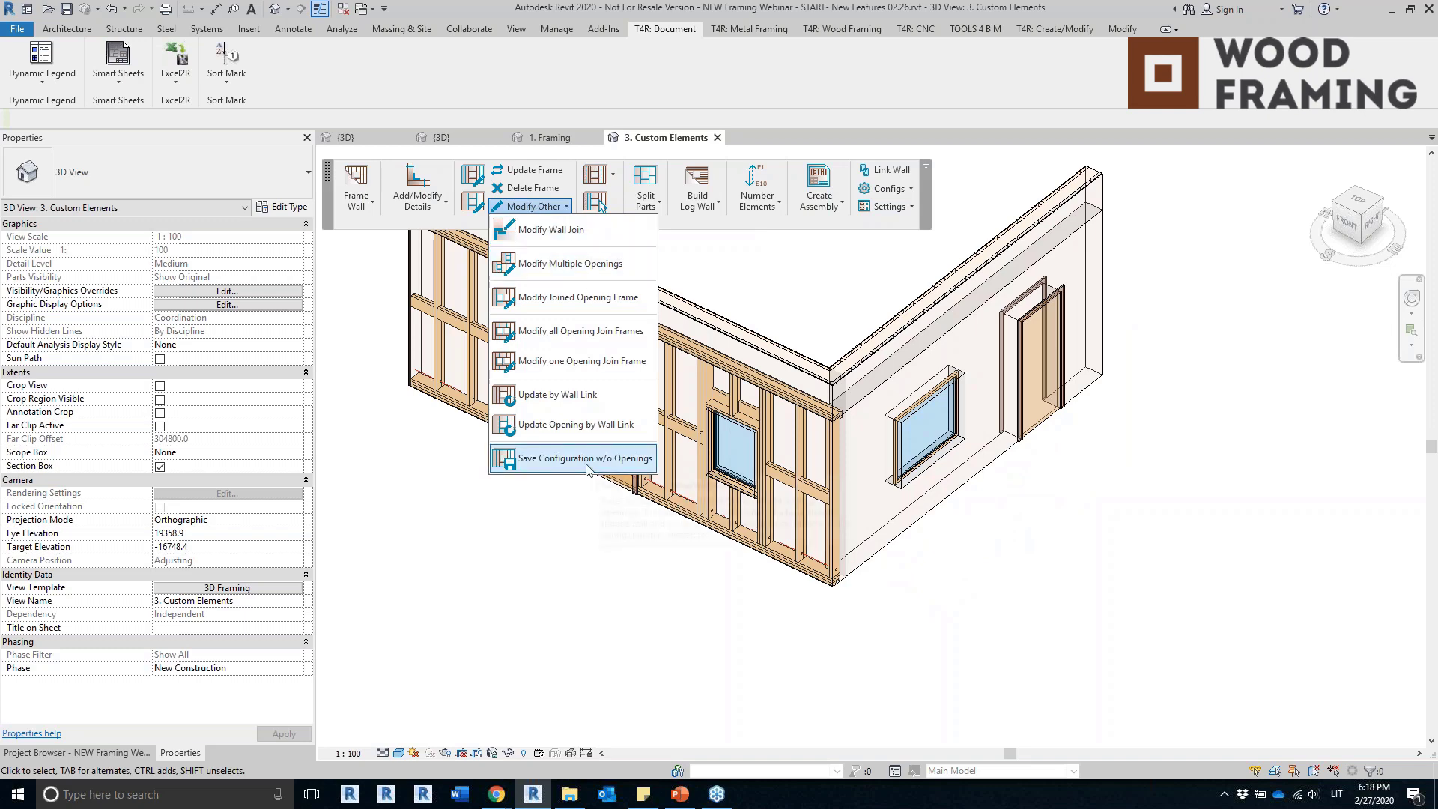
{"action": "left_click", "coordinate": [525, 459]}
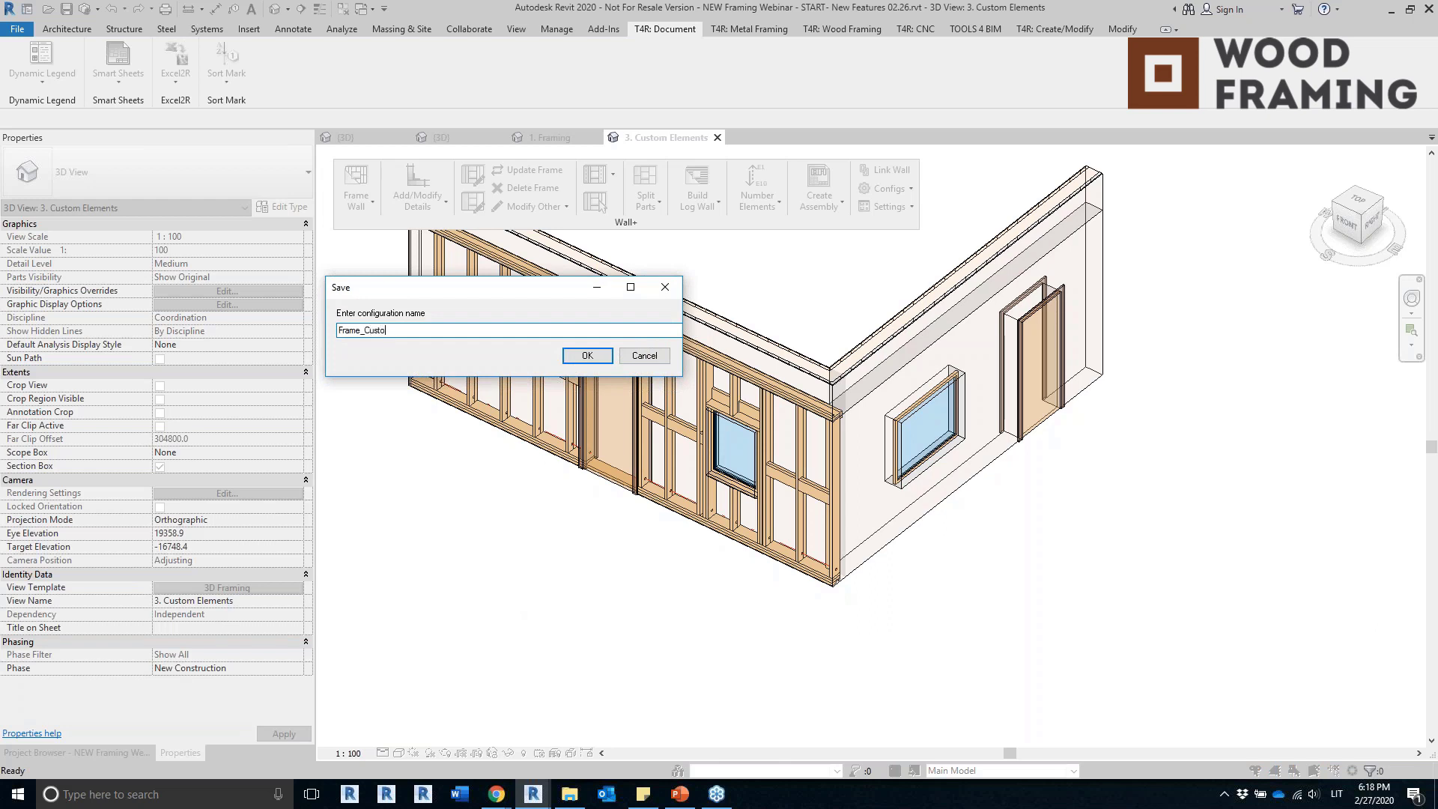
{"action": "left_click", "coordinate": [586, 356]}
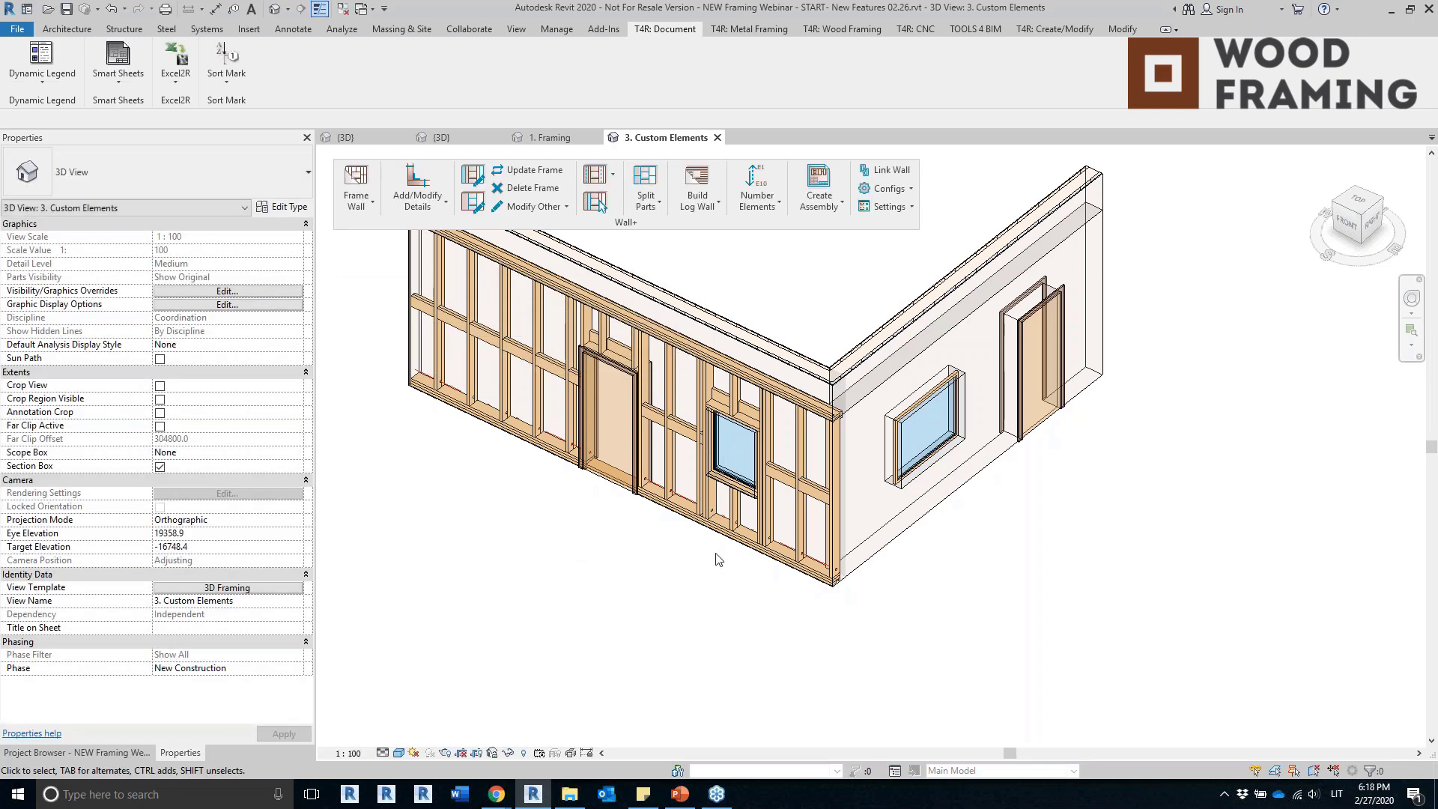
Assign the saved custom framing configuration to the adjoining unframed wall's Structure layer and generate its frame.
{"action": "middle_click_drag", "start_coordinate": [1211, 554], "coordinate": [931, 596], "text": "shift"}
{"action": "left_click", "coordinate": [919, 541]}
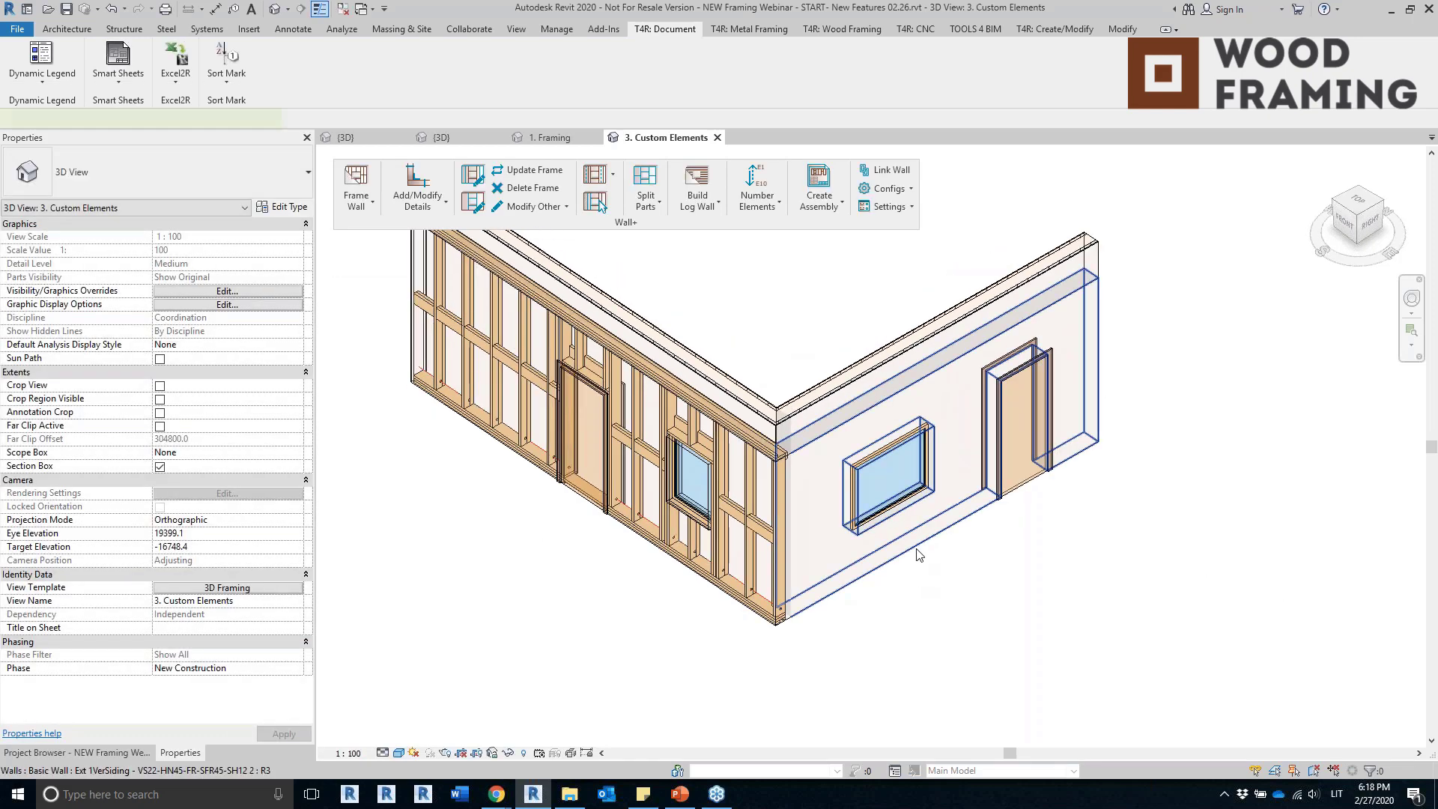
{"action": "left_click", "coordinate": [893, 171]}
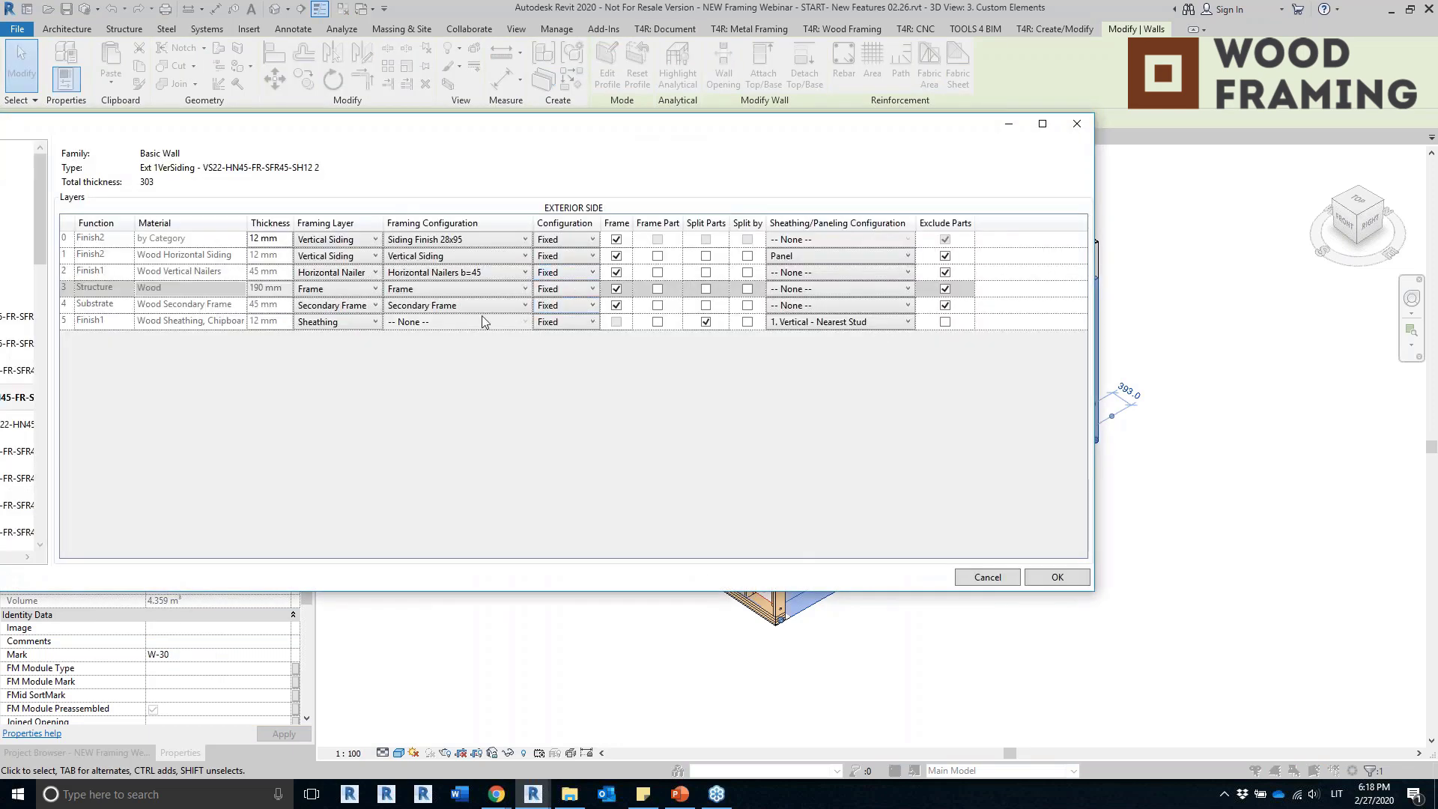
{"action": "left_click", "coordinate": [415, 289]}
{"action": "left_click", "coordinate": [460, 333]}
{"action": "left_click", "coordinate": [1058, 578]}
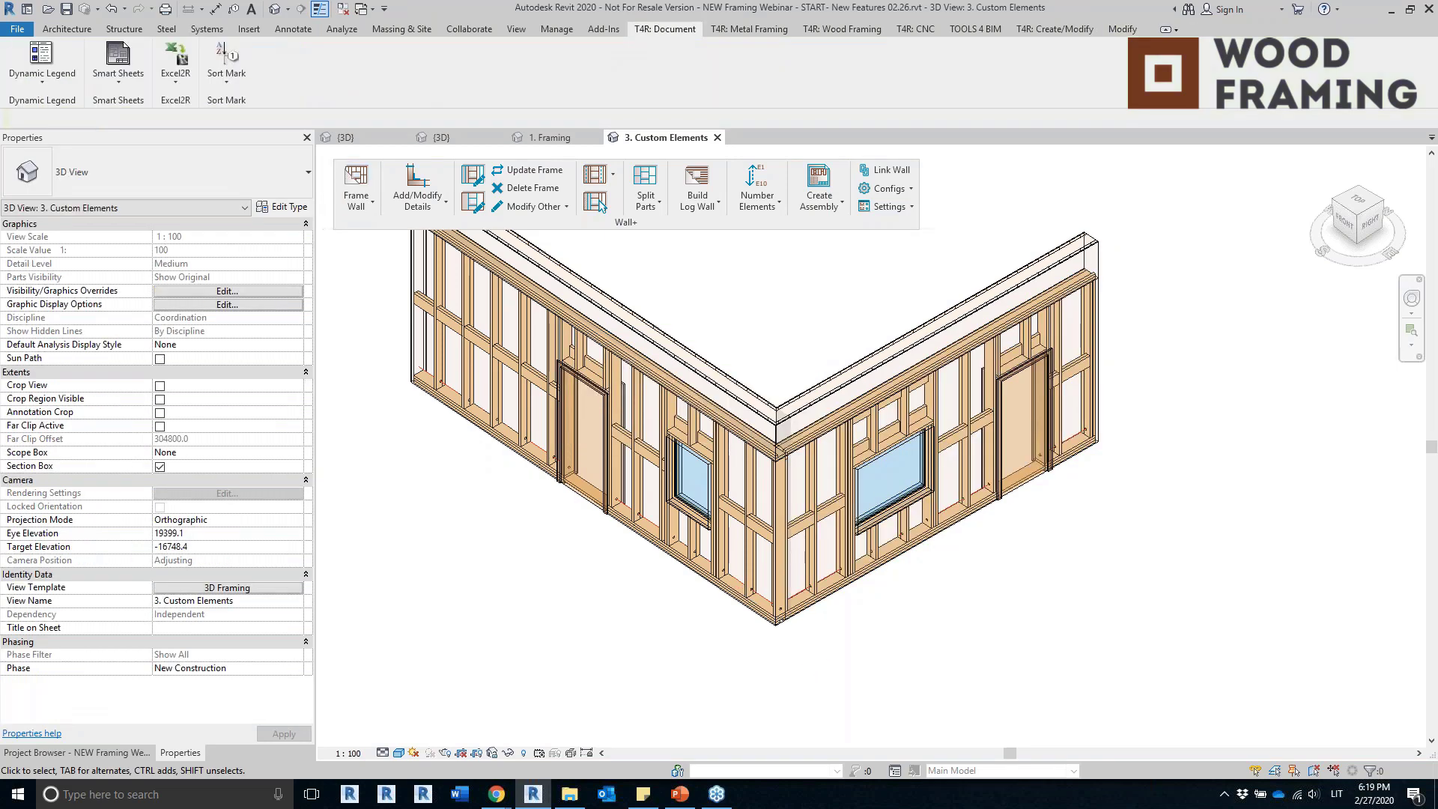
Examine the second wall's new frame, including its studs, its noggings and the corner with the first wall.
{"action": "mouse_move", "coordinate": [1090, 588]}
{"action": "middle_mouse_down", "text": "shift"}
{"action": "mouse_move", "coordinate": [1133, 436]}
{"action": "mouse_move", "coordinate": [1223, 507]}
{"action": "mouse_move", "coordinate": [1081, 561]}
{"action": "middle_mouse_up", "text": "shift"}
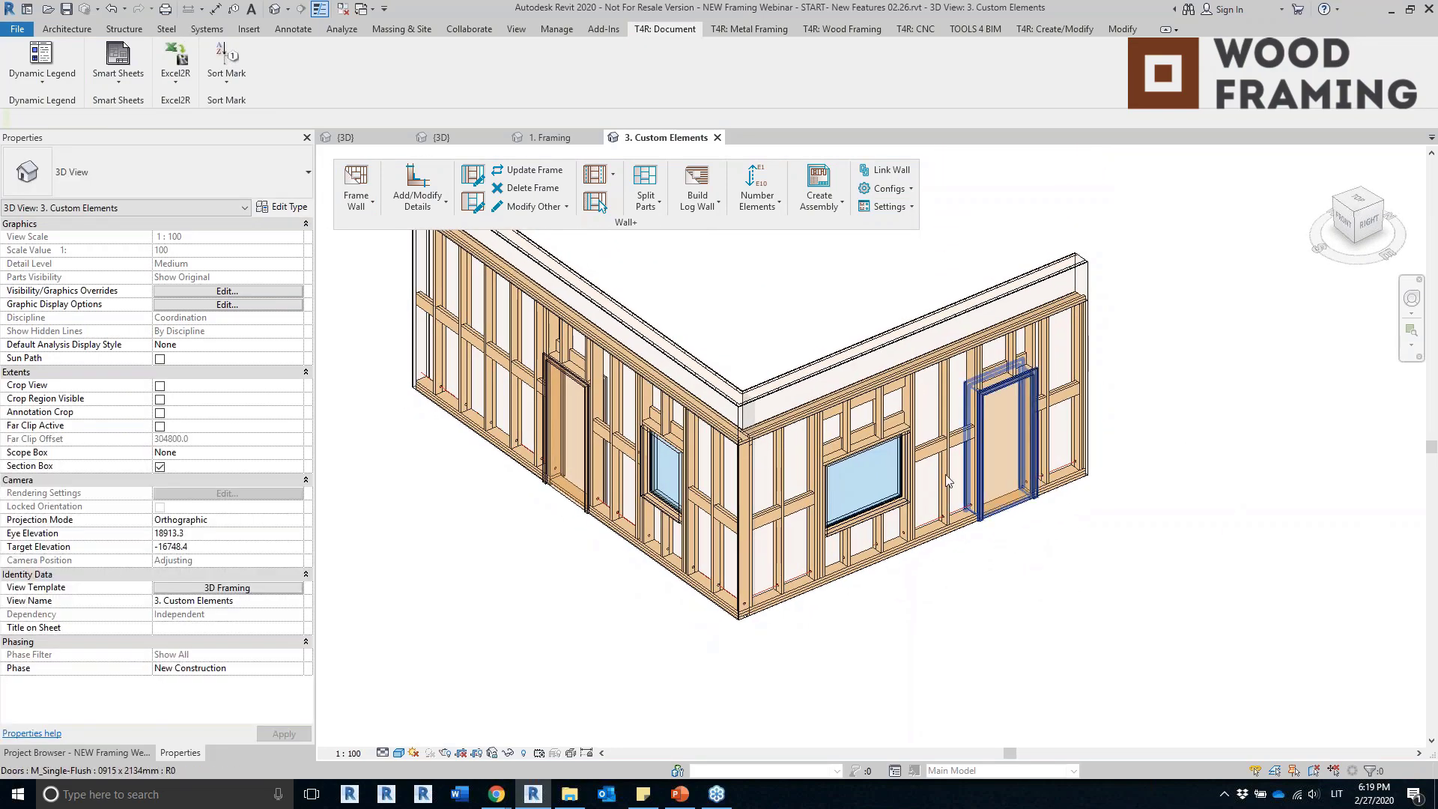
{"action": "scroll", "coordinate": [901, 439], "scroll_direction": "up", "scroll_amount": 5}
{"action": "scroll", "coordinate": [945, 404], "scroll_direction": "down", "scroll_amount": 3}
{"action": "left_click", "coordinate": [981, 405]}
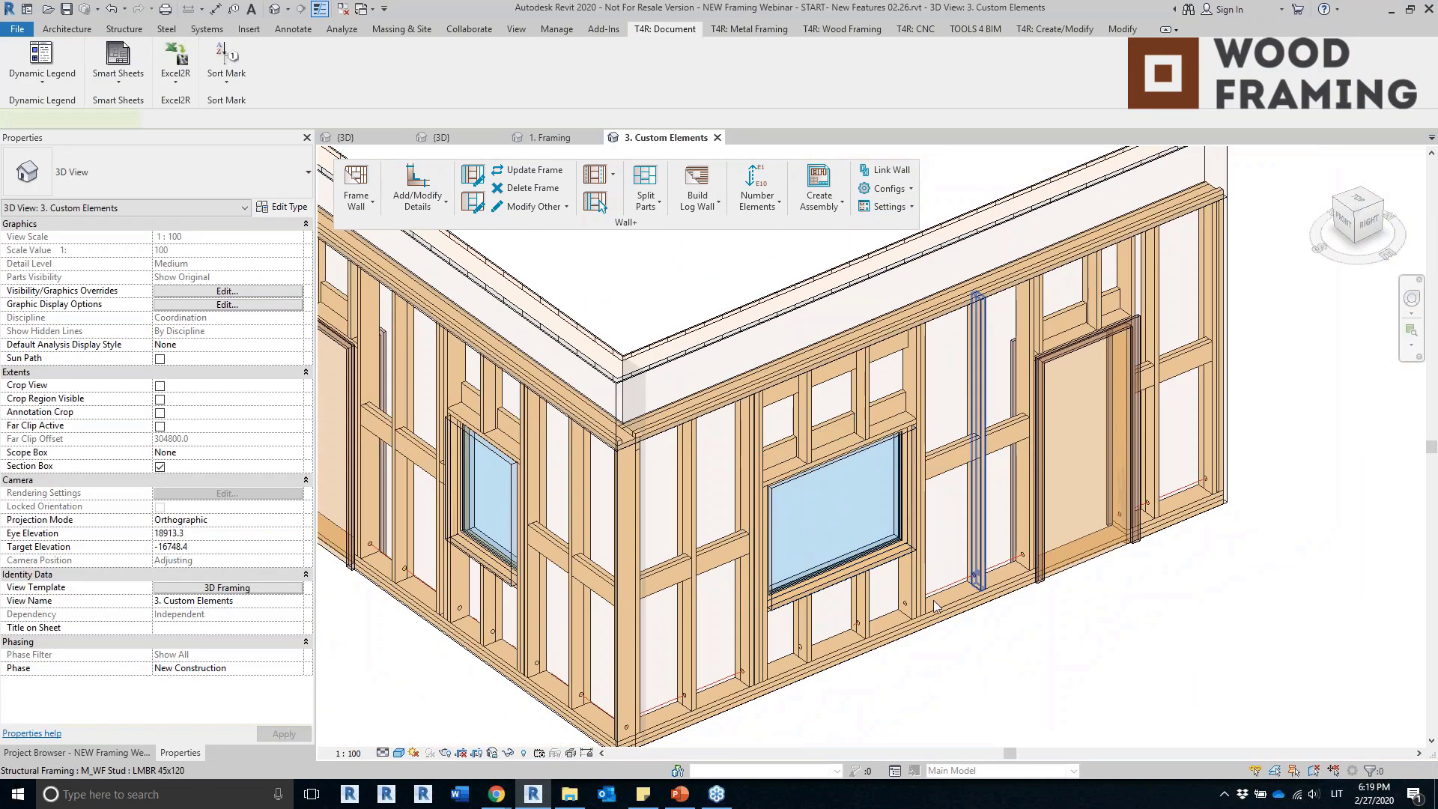
{"action": "scroll", "coordinate": [688, 687], "scroll_direction": "up", "scroll_amount": 2}
{"action": "left_click", "coordinate": [666, 504]}
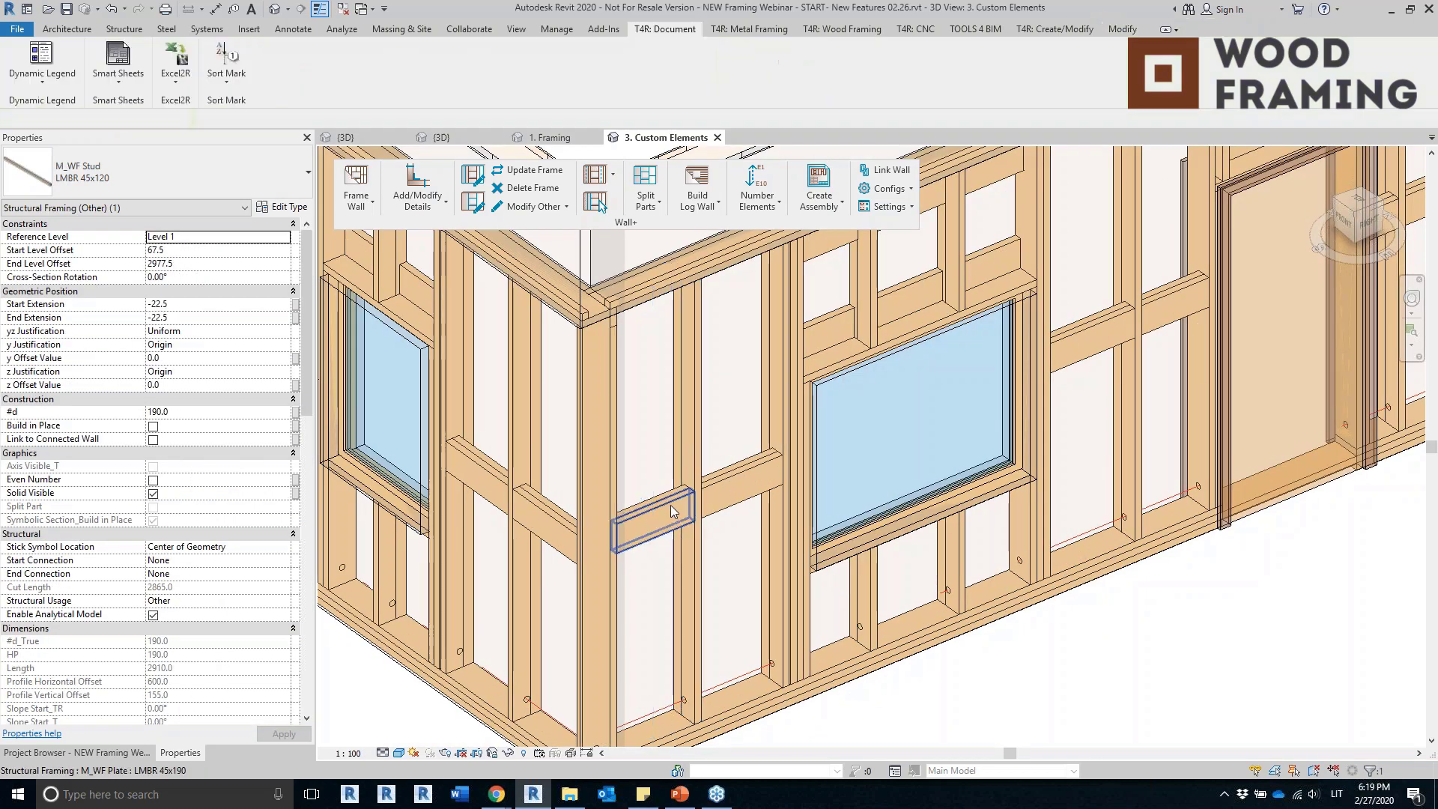
{"action": "left_click", "coordinate": [1189, 709]}
{"action": "scroll", "coordinate": [1120, 514], "scroll_direction": "down", "scroll_amount": 5}
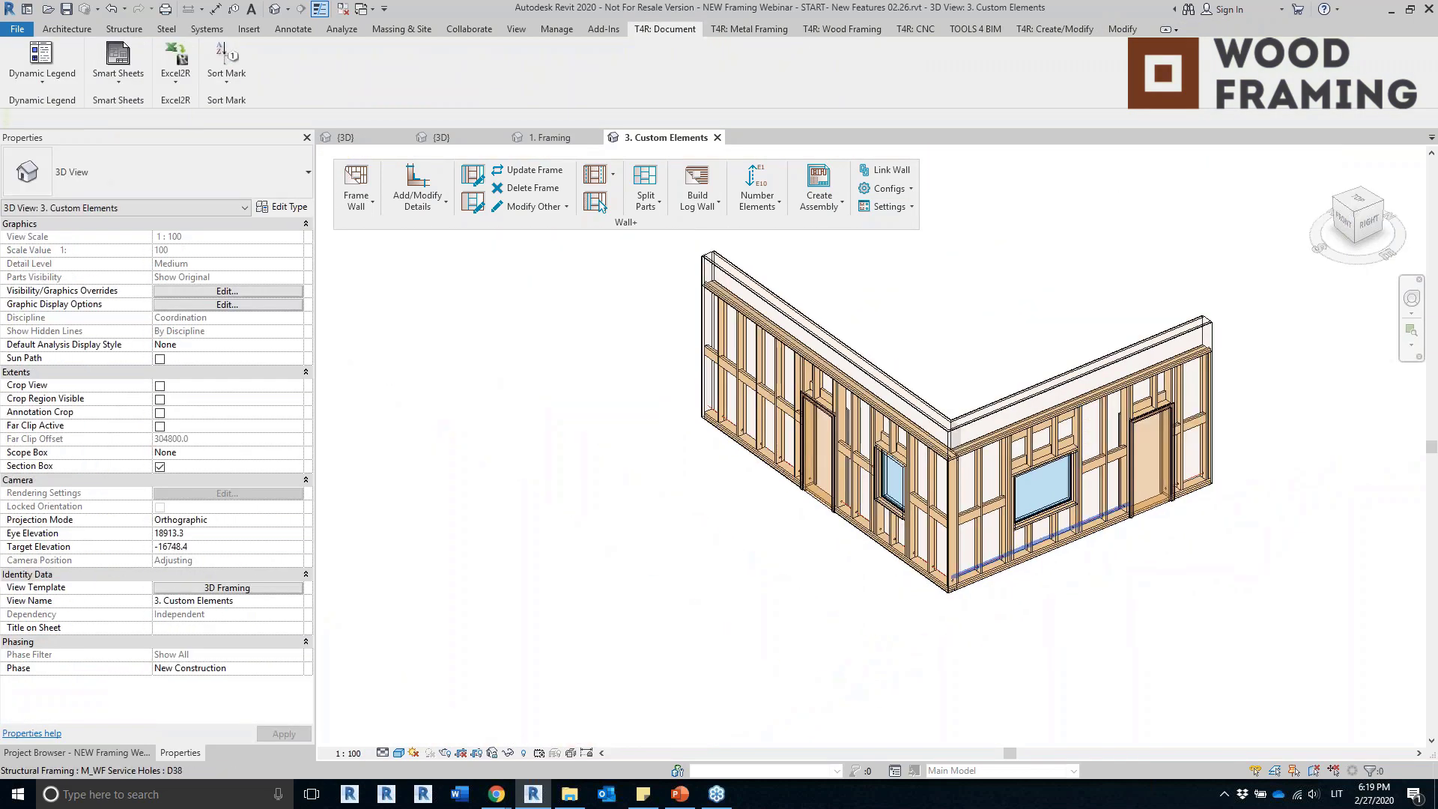
Frame the additional layers of the two adjoining framed walls together.
{"action": "middle_click_drag", "start_coordinate": [926, 618], "coordinate": [1084, 632], "text": "shift"}
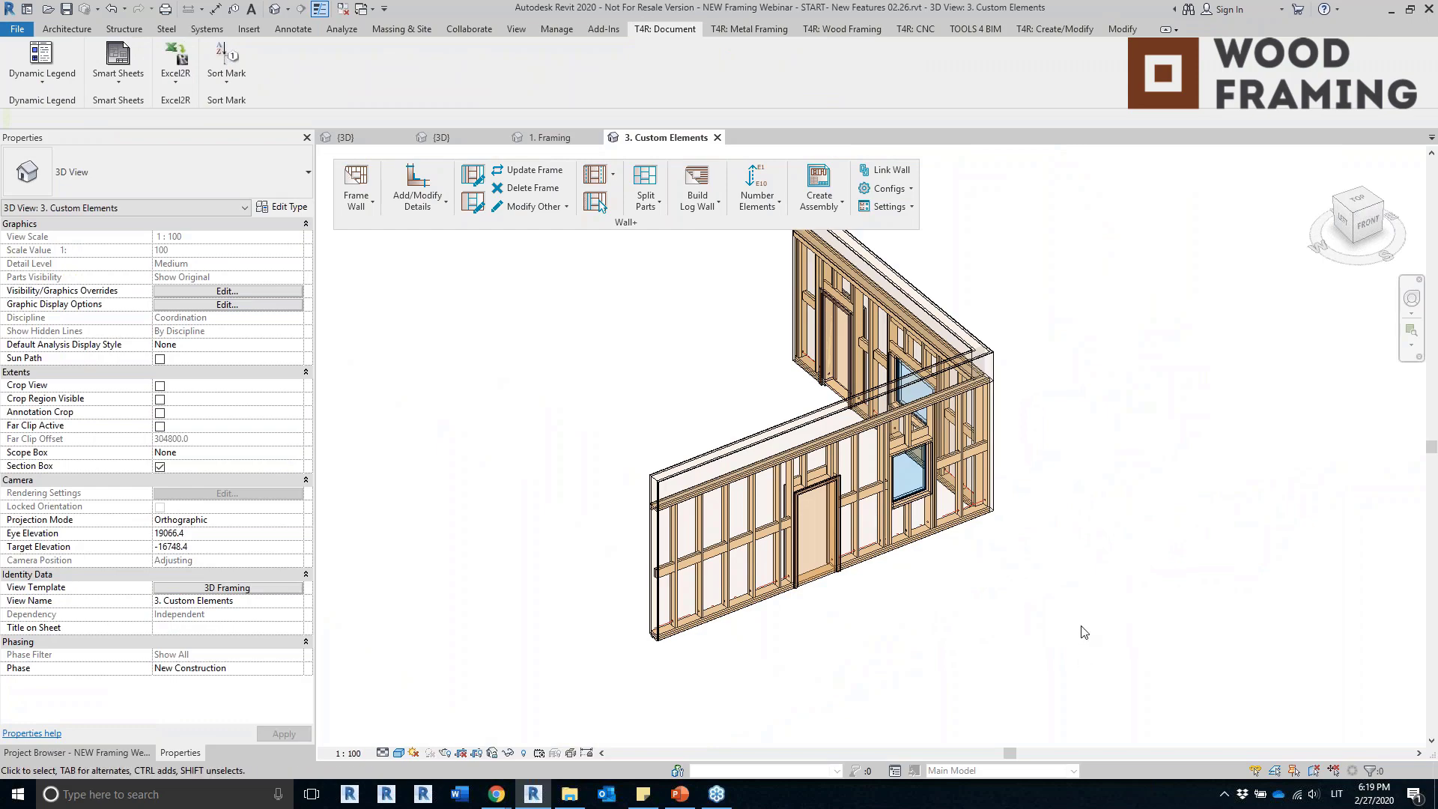
{"action": "middle_click_drag", "start_coordinate": [1136, 585], "coordinate": [1019, 632], "text": "shift"}
{"action": "middle_click_drag", "start_coordinate": [1109, 581], "coordinate": [700, 679], "text": "shift"}
{"action": "scroll", "coordinate": [898, 665], "scroll_direction": "up", "scroll_amount": 3}
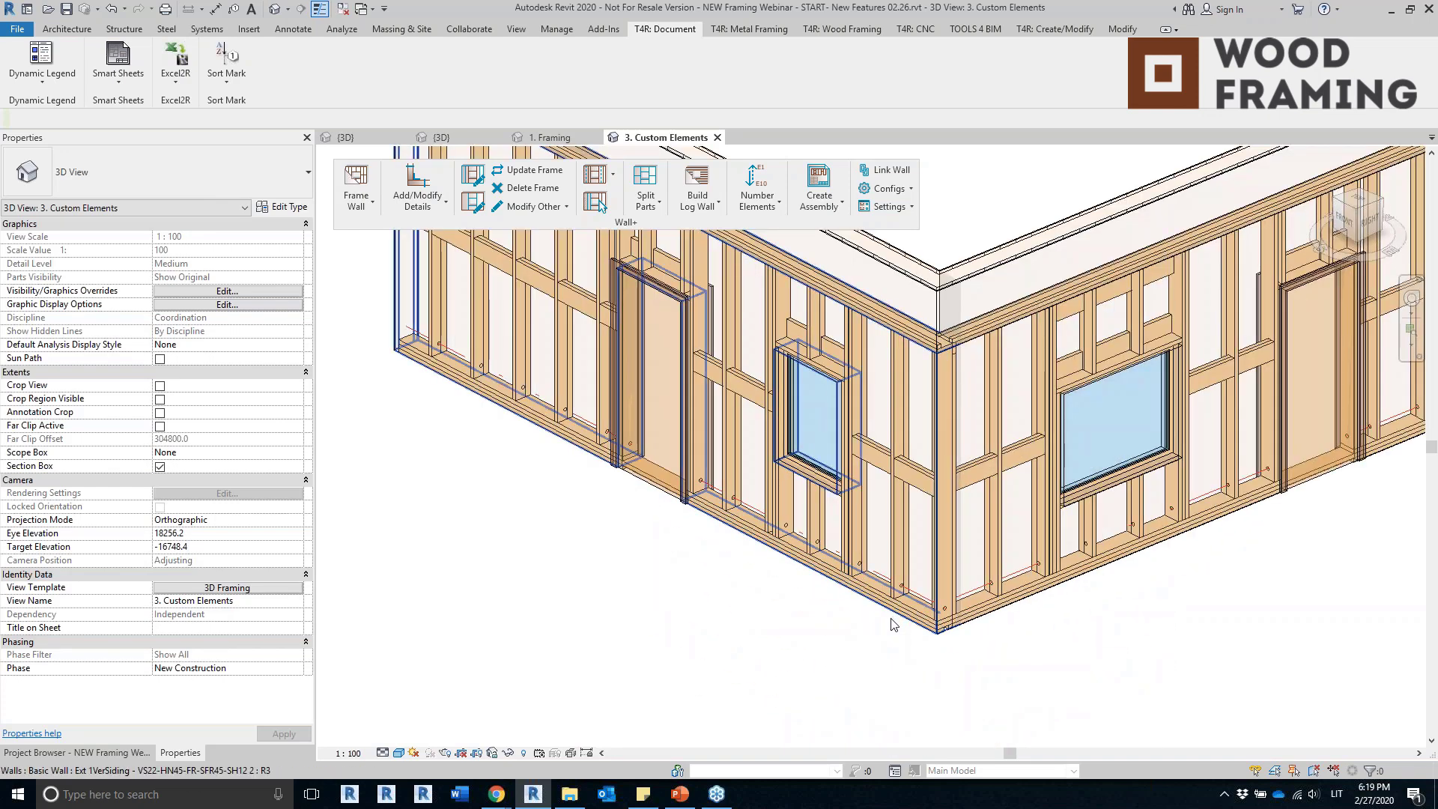
{"action": "left_click", "coordinate": [1037, 626]}
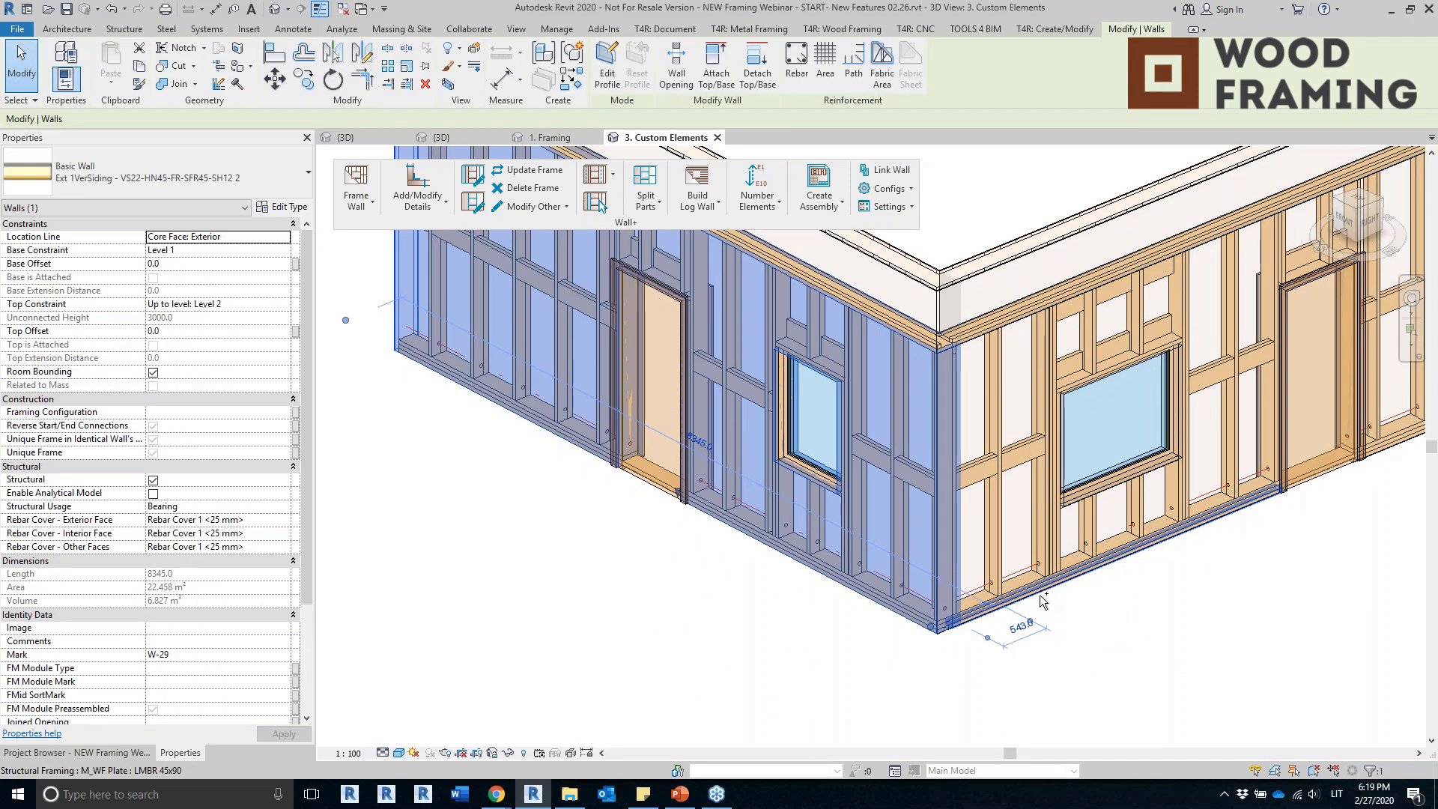
{"action": "left_click", "coordinate": [1043, 605], "text": "ctrl"}
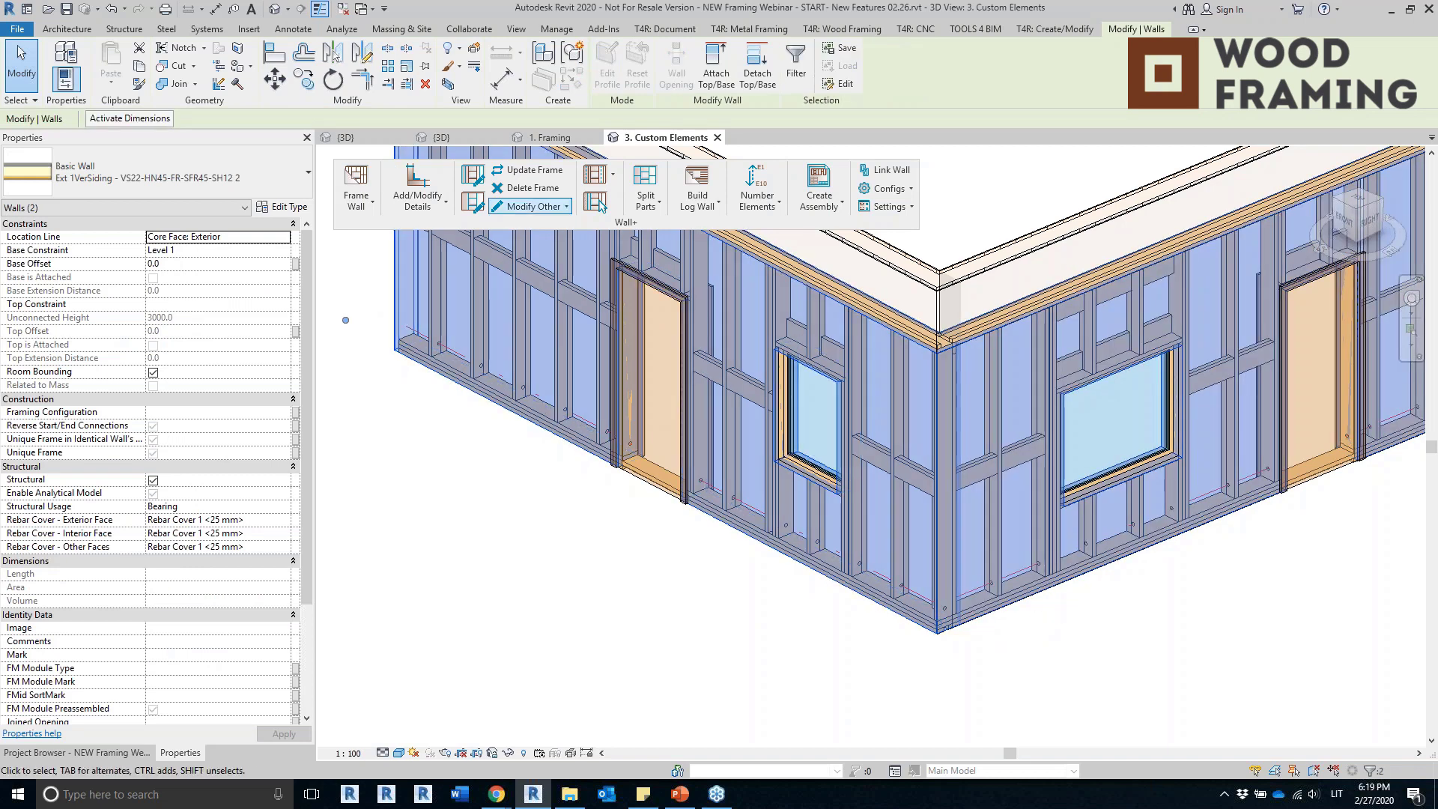
{"action": "left_click", "coordinate": [367, 209]}
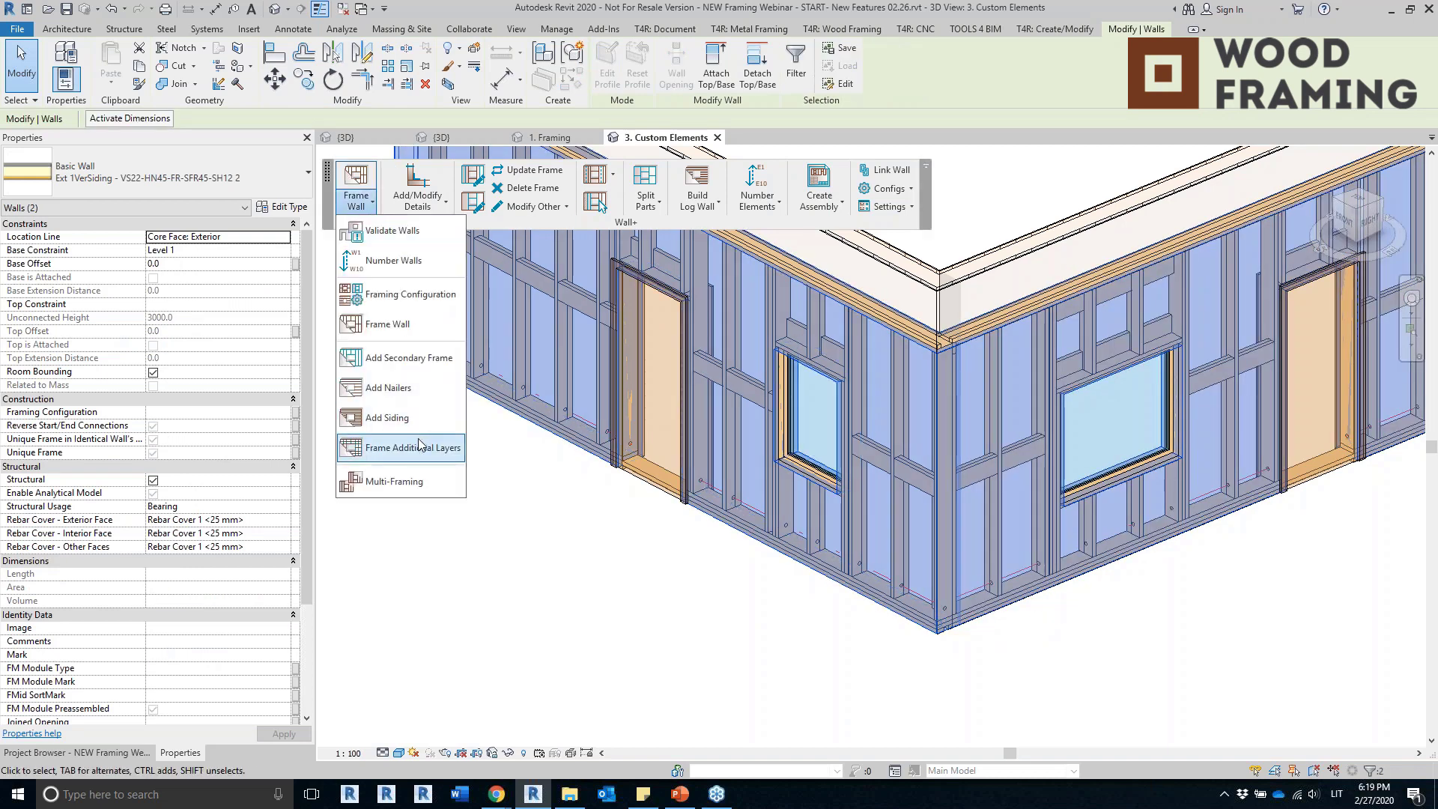
{"action": "left_click", "coordinate": [376, 447]}
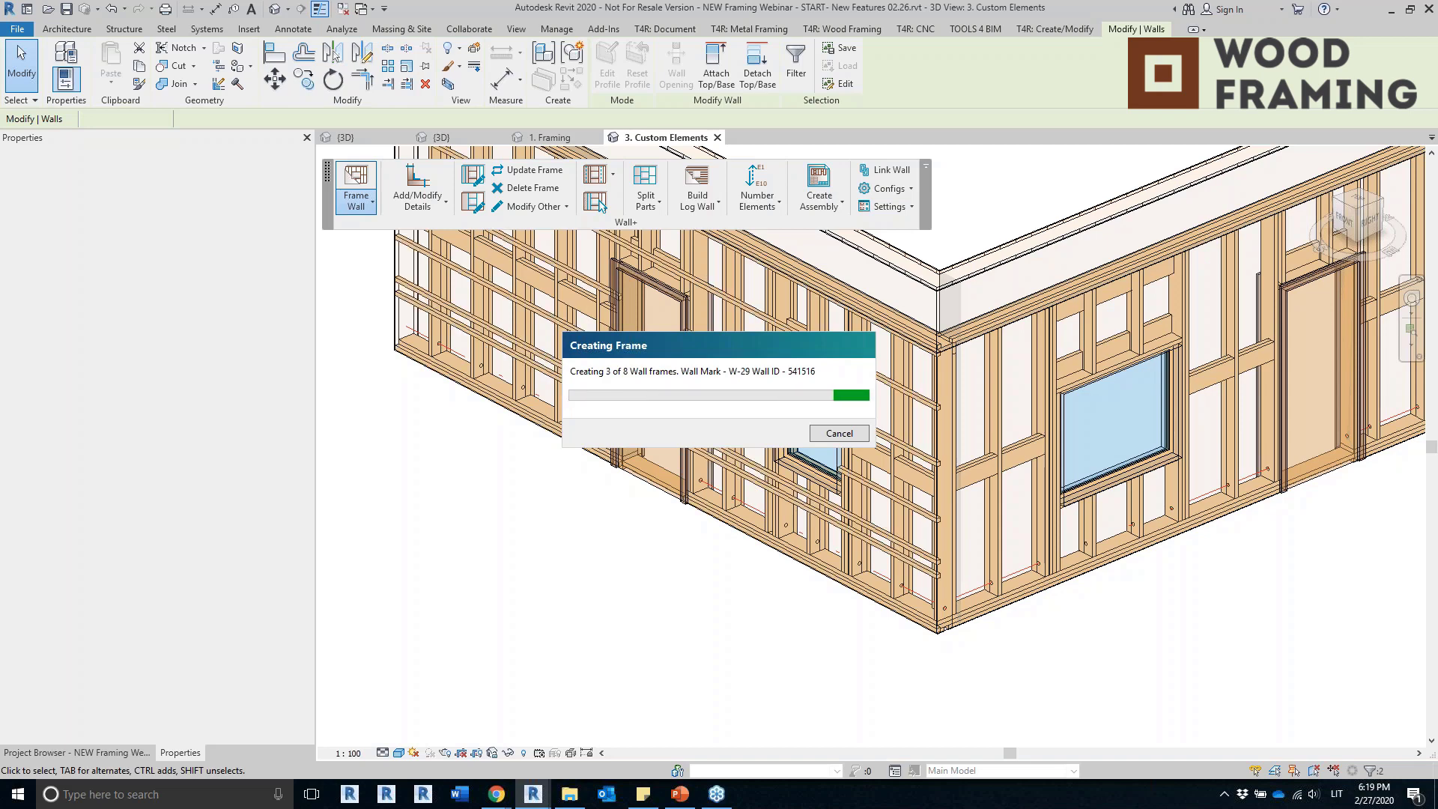
{"action": "left_click_drag", "start_coordinate": [704, 344], "coordinate": [491, 542]}
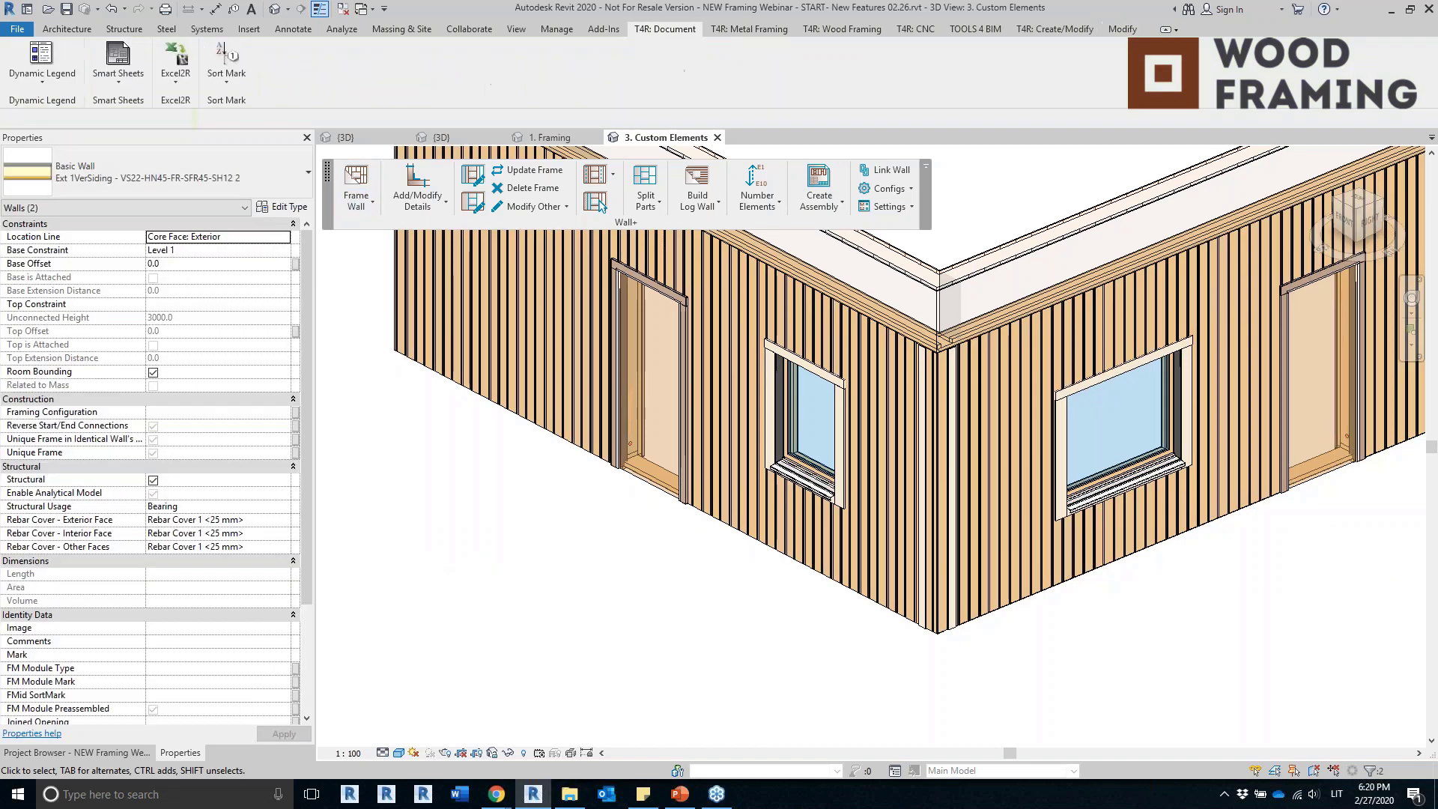
Examine the additional layers from both sides, checking a horizontal batten, a stud and a nogging near the door.
{"action": "scroll", "coordinate": [554, 576], "scroll_direction": "down", "scroll_amount": 3}
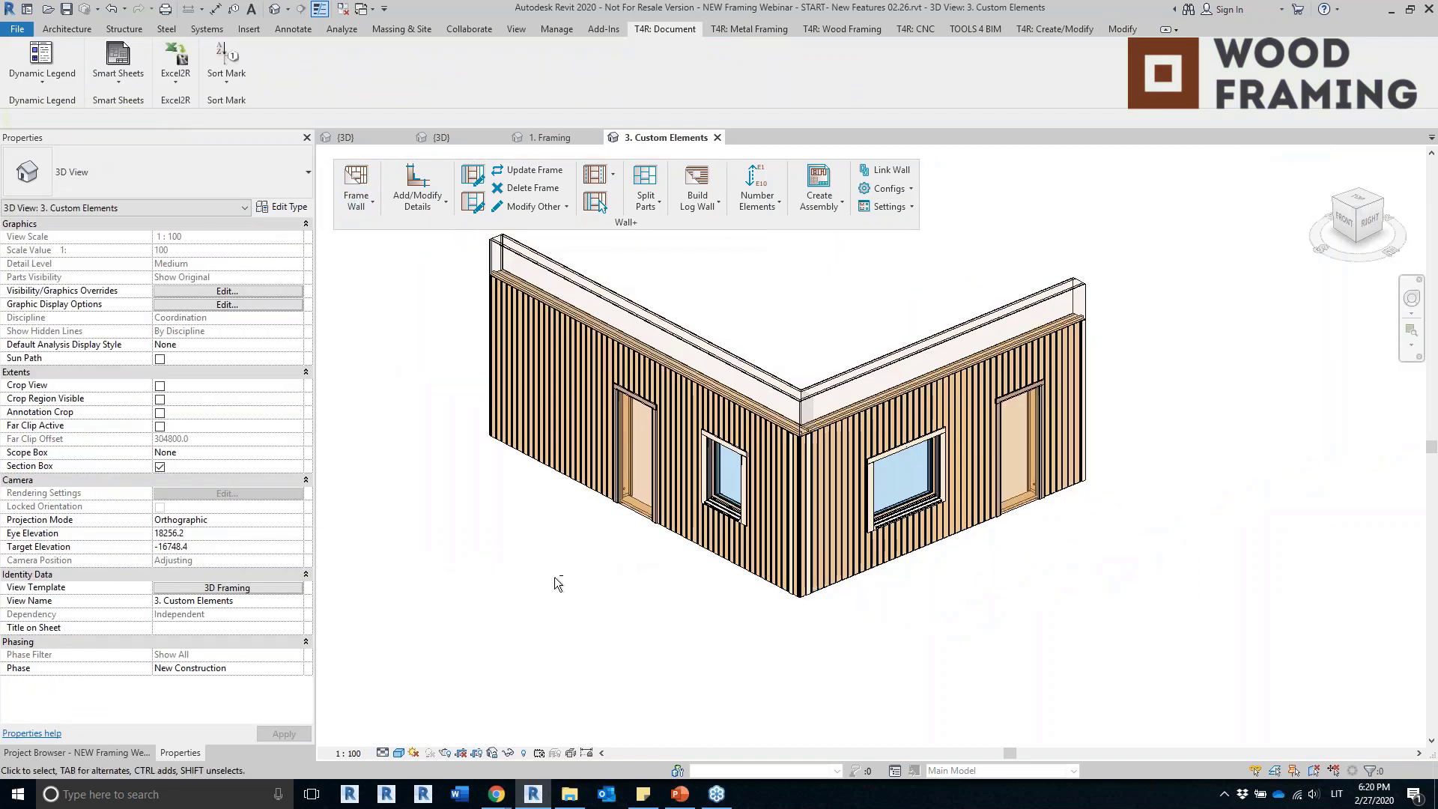
{"action": "middle_click_drag", "start_coordinate": [554, 577], "coordinate": [693, 535], "text": "shift"}
{"action": "scroll", "coordinate": [693, 535], "scroll_direction": "up", "scroll_amount": 3}
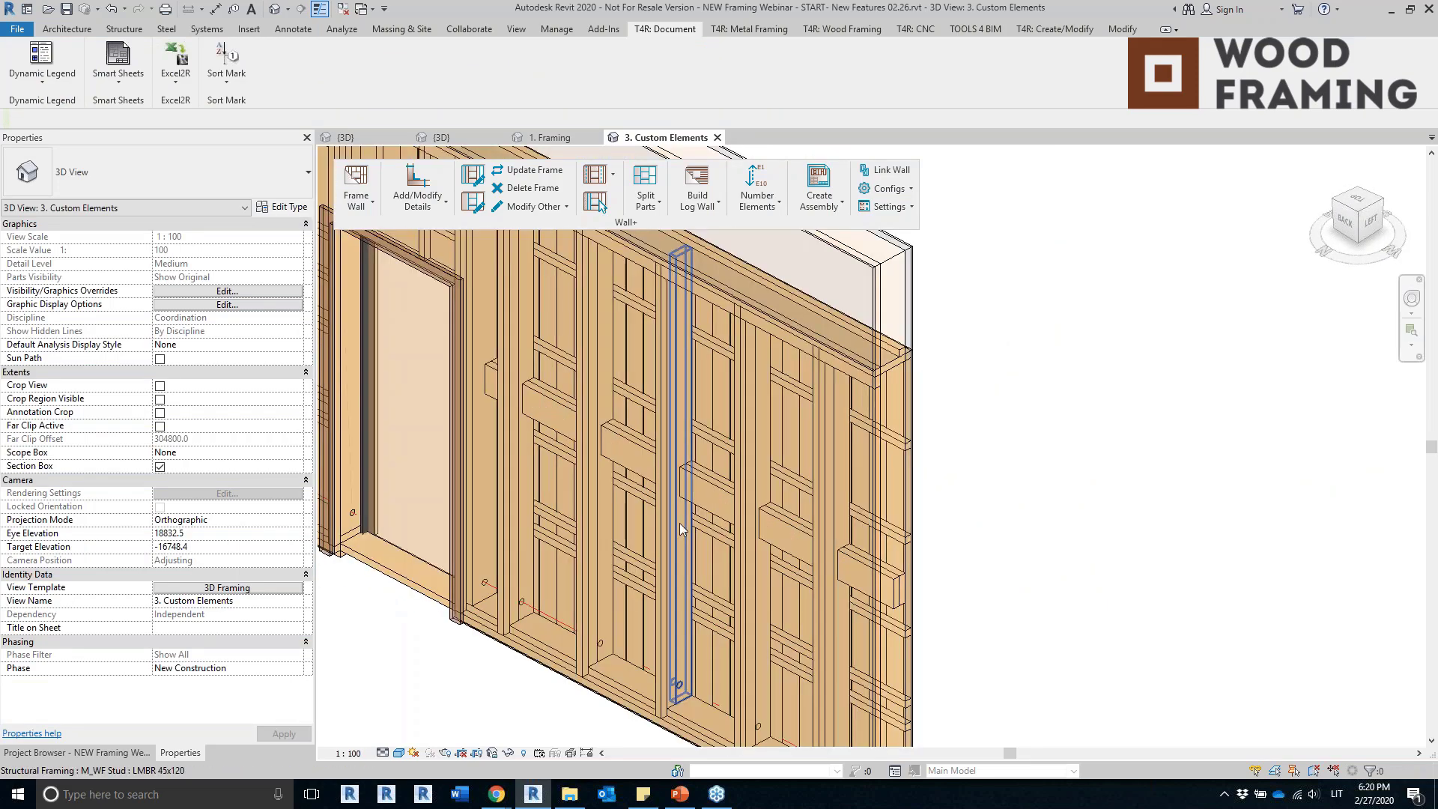
{"action": "left_click", "coordinate": [642, 563]}
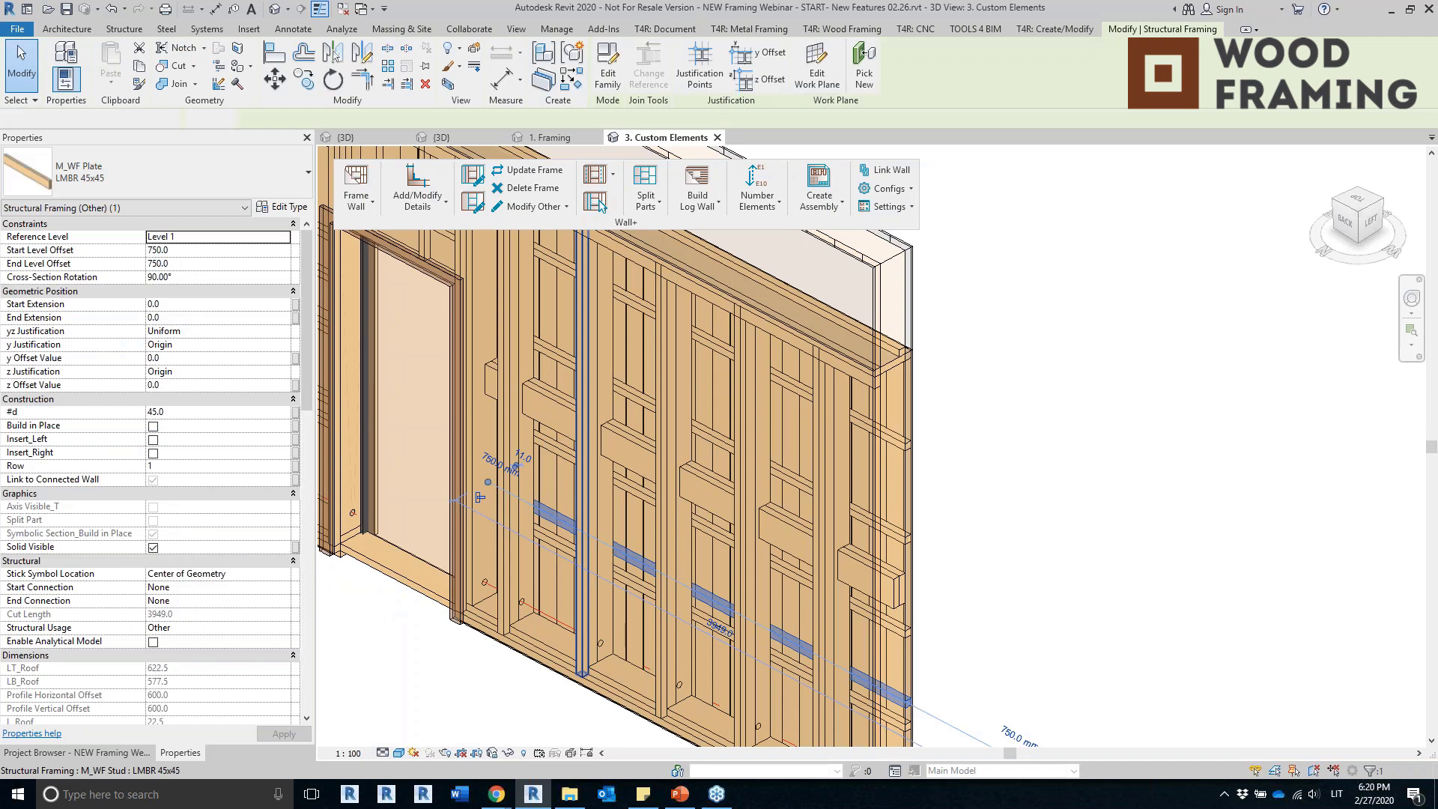
{"action": "left_click", "coordinate": [582, 529]}
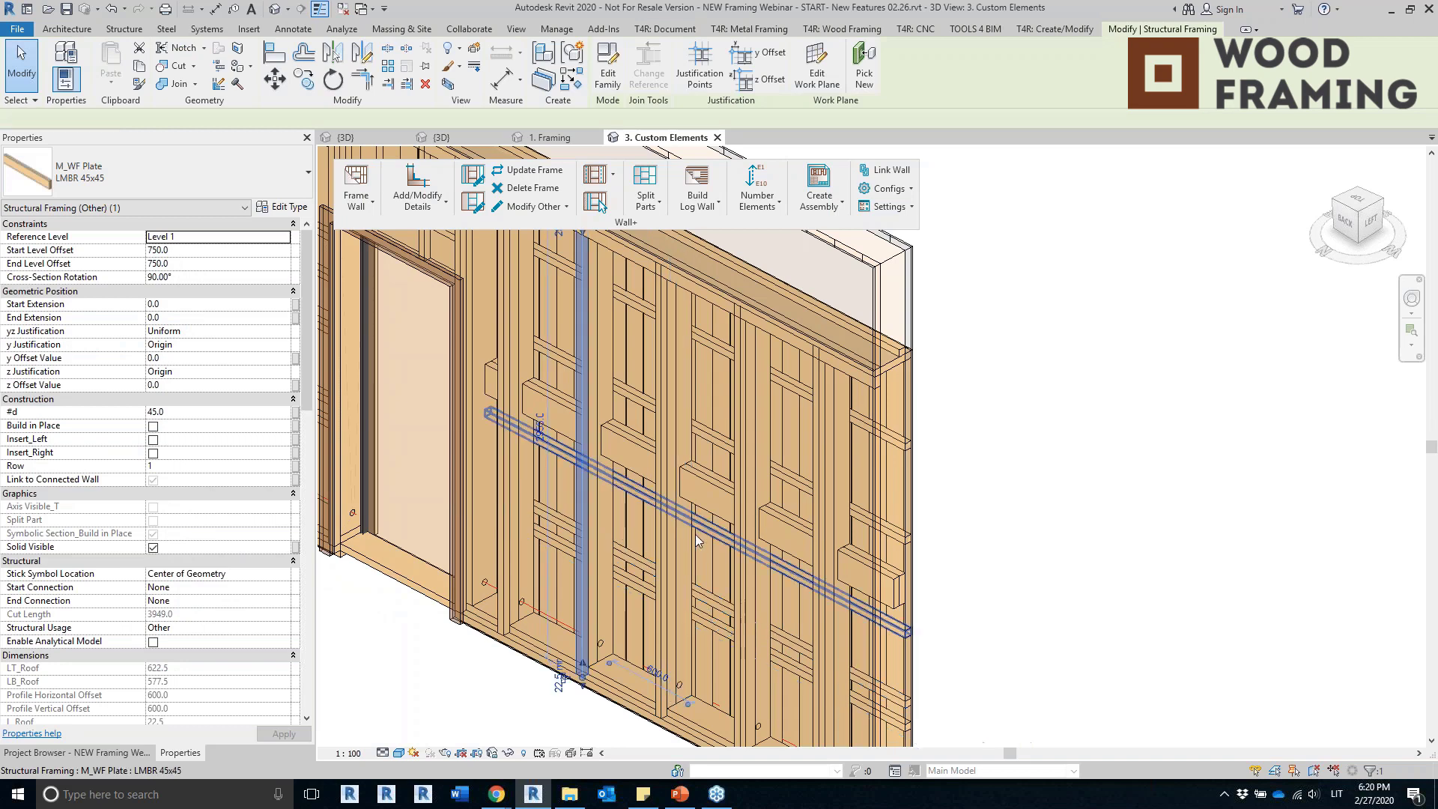
{"action": "left_click", "coordinate": [703, 497]}
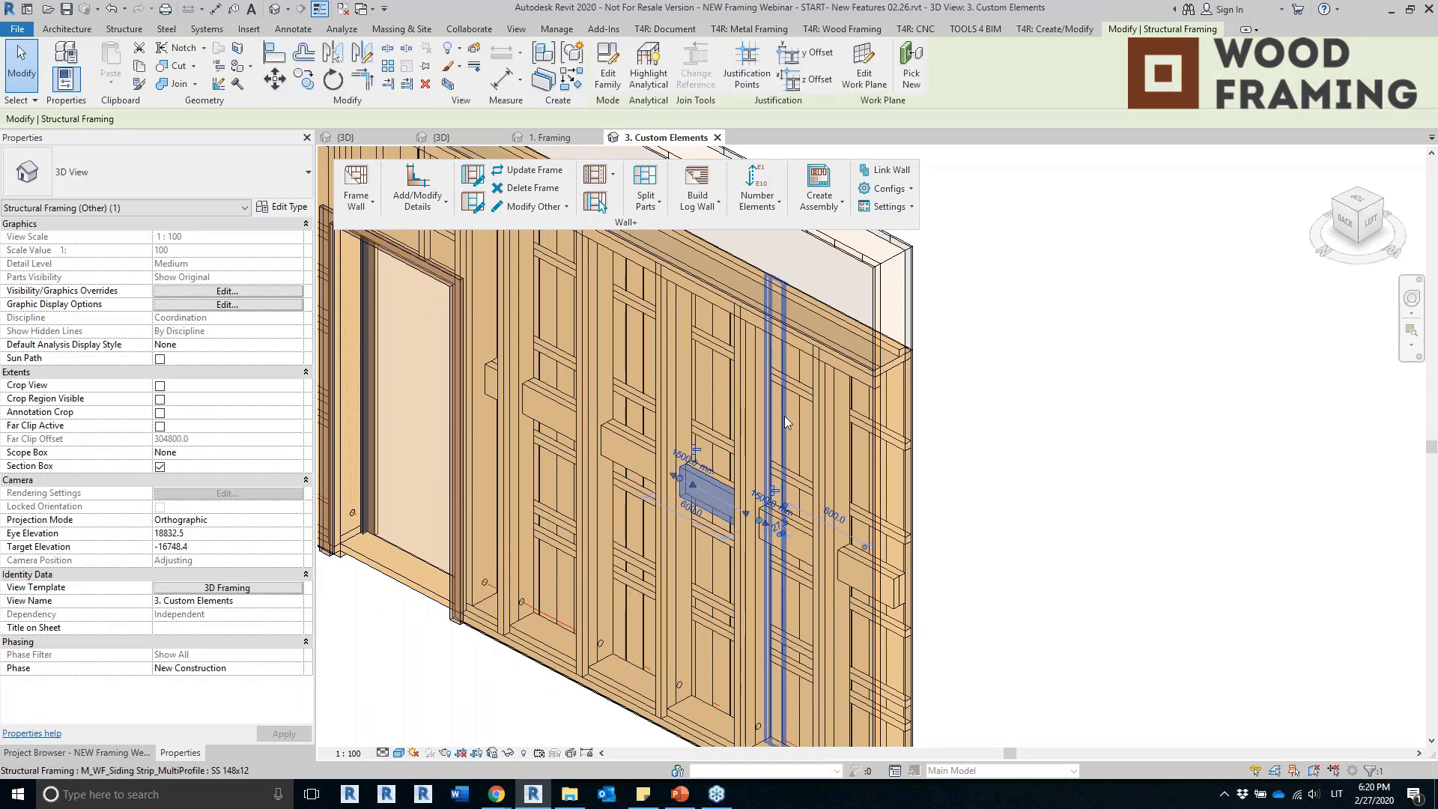
{"action": "left_click", "coordinate": [786, 338]}
{"action": "scroll", "coordinate": [788, 419], "scroll_direction": "down", "scroll_amount": 1}
{"action": "key", "text": "Escape"}
{"action": "middle_click_drag", "start_coordinate": [787, 419], "coordinate": [974, 524], "text": "shift"}
Check the mark of the upper-level wall and review the wall and part numbering options.
{"action": "left_click", "coordinate": [757, 198]}
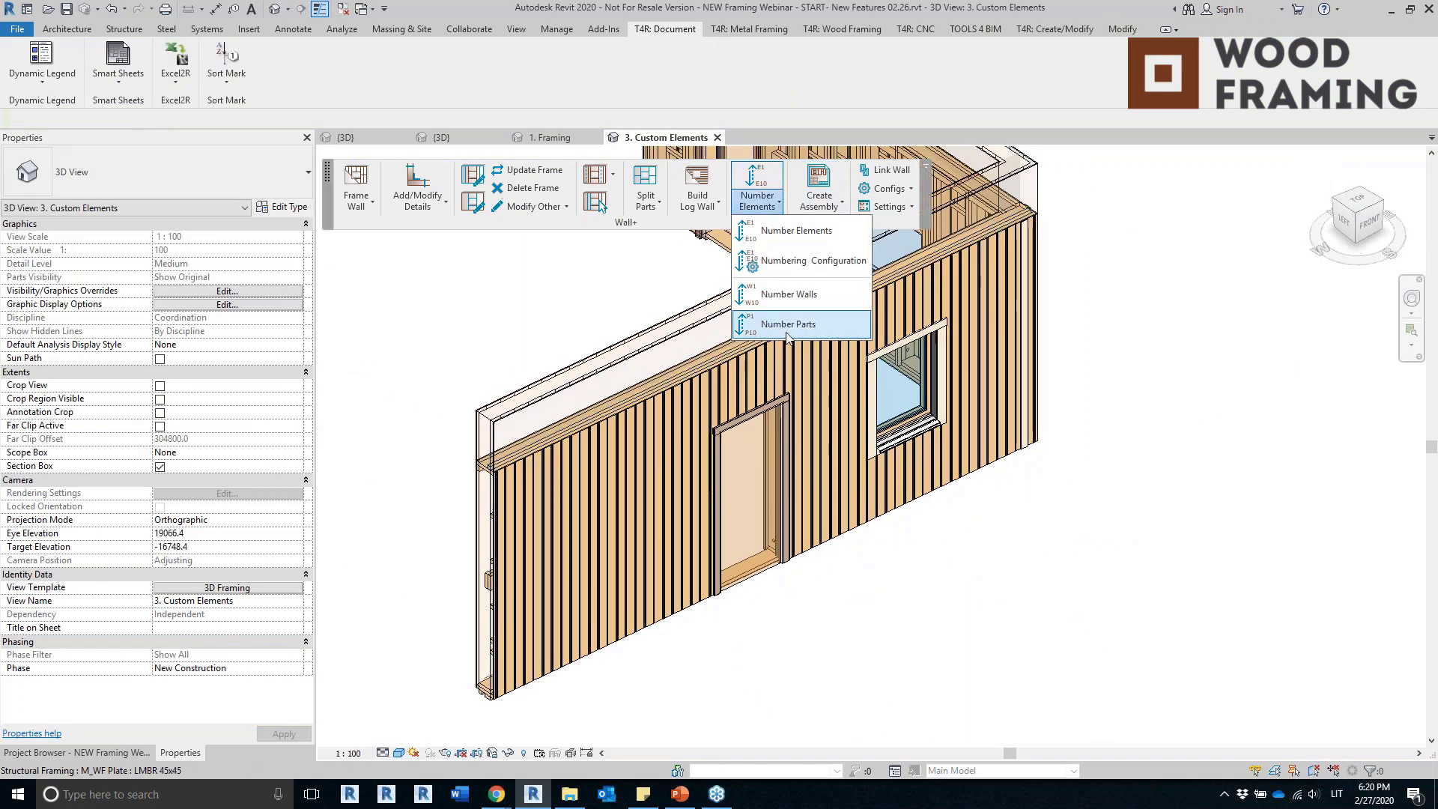
{"action": "left_click", "coordinate": [796, 297]}
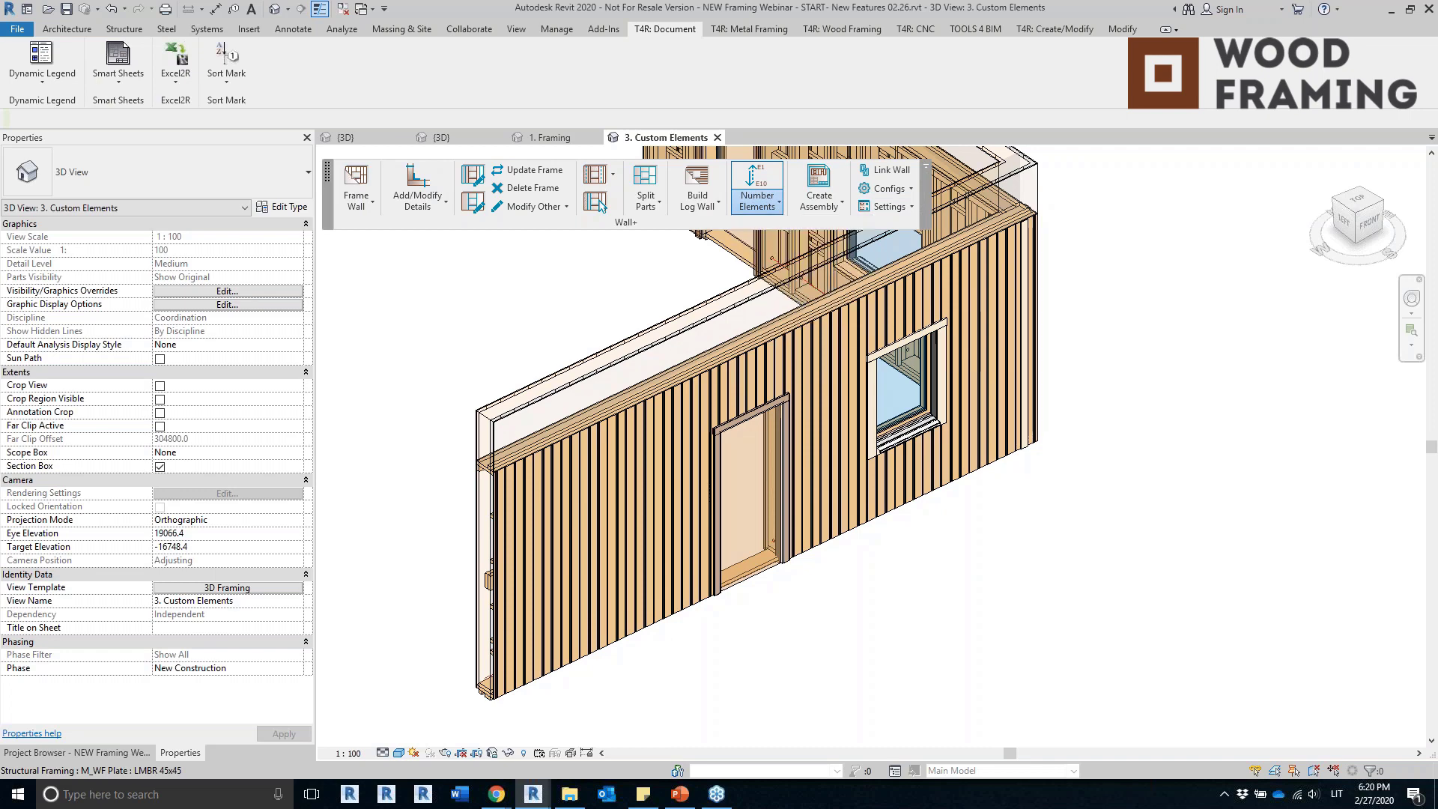
{"action": "left_click", "coordinate": [524, 388]}
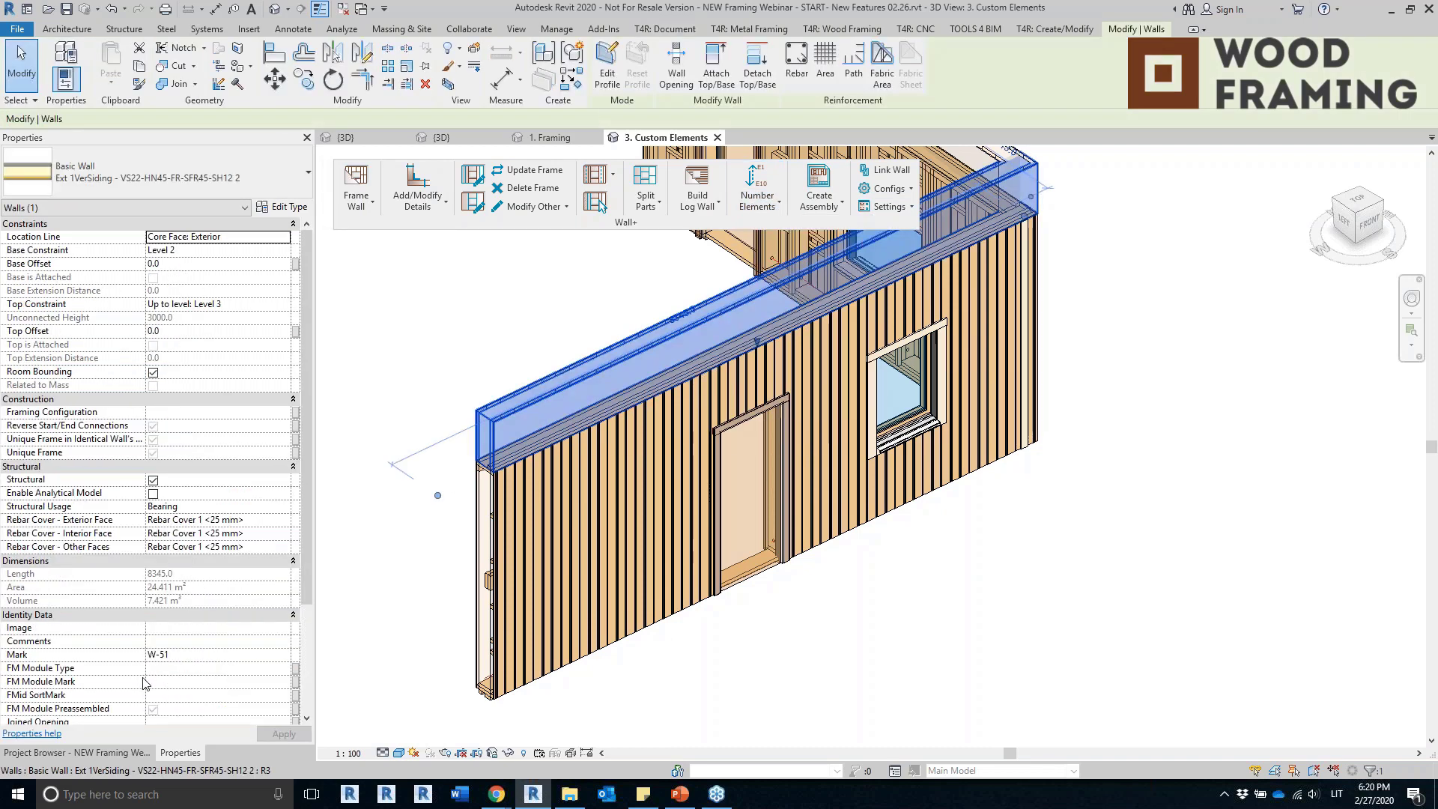
{"action": "left_click", "coordinate": [477, 653]}
{"action": "left_click", "coordinate": [273, 655]}
{"action": "left_click", "coordinate": [382, 600]}
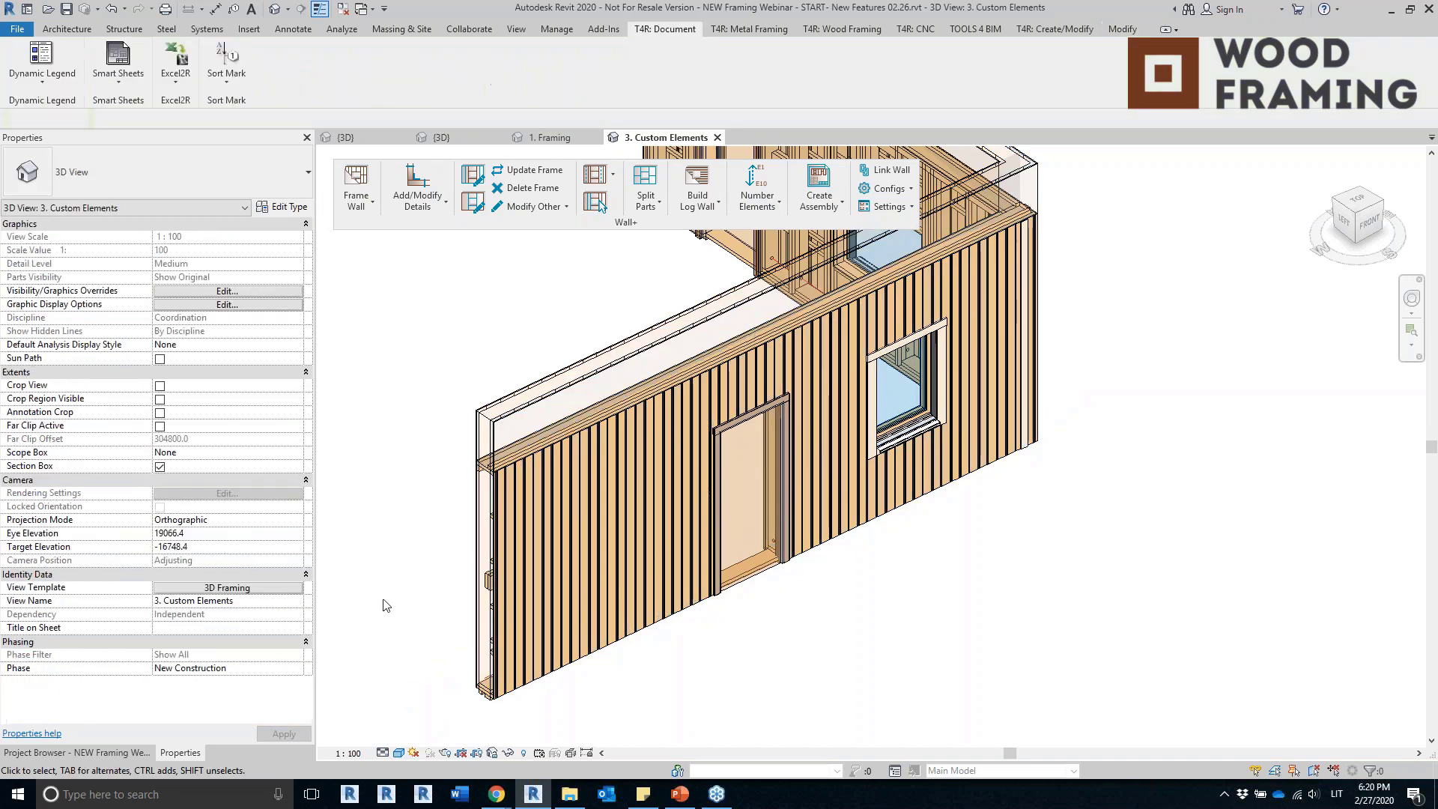
{"action": "left_click", "coordinate": [763, 208]}
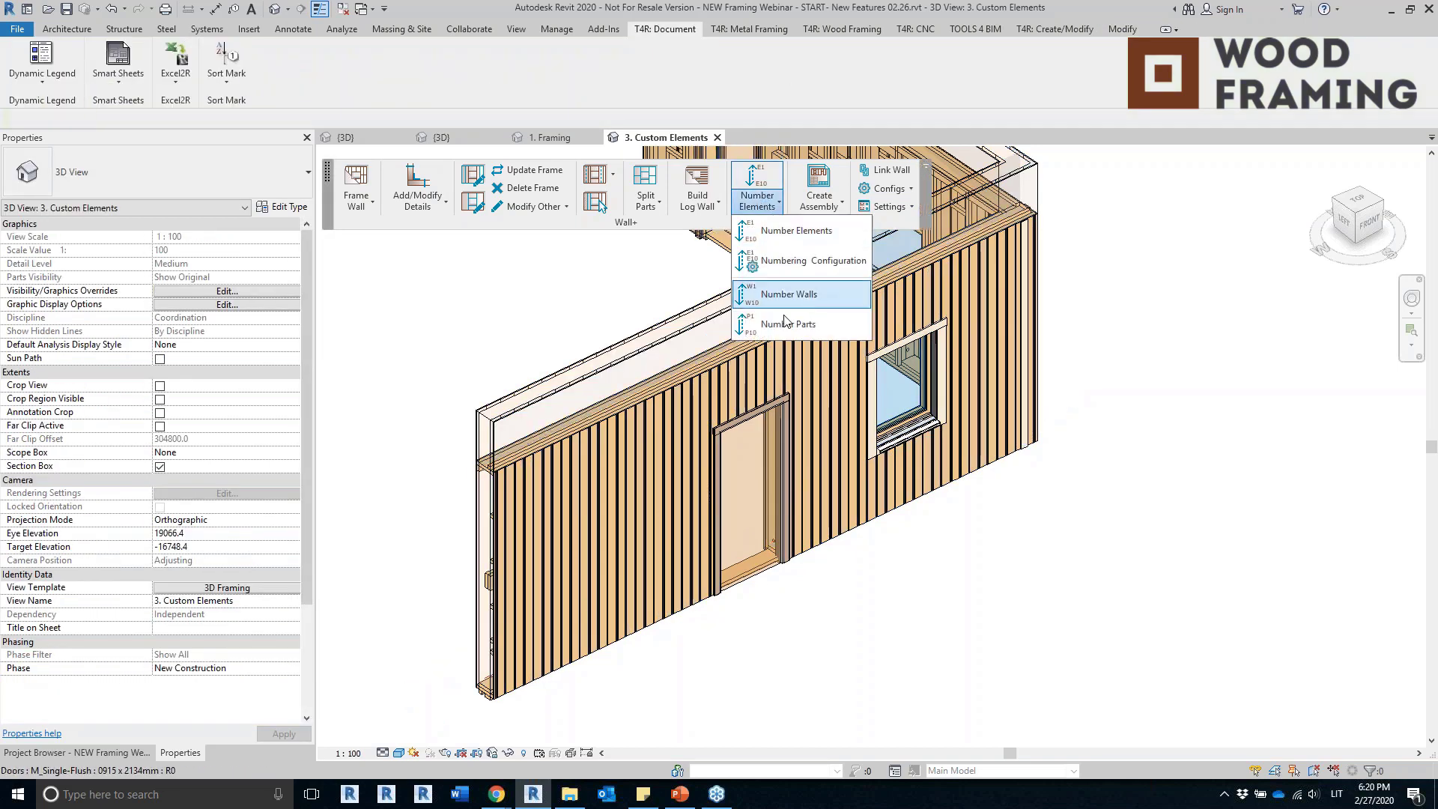
{"action": "left_click", "coordinate": [552, 378]}
Set Parts Visibility to Show Parts in the 3D Framing view template and apply it, viewing the walls from inside.
{"action": "scroll", "coordinate": [555, 396], "scroll_direction": "down", "scroll_amount": 2}
{"action": "middle_click_drag", "start_coordinate": [591, 420], "coordinate": [868, 527], "text": "shift"}
{"action": "left_click_drag", "start_coordinate": [869, 527], "coordinate": [638, 259]}
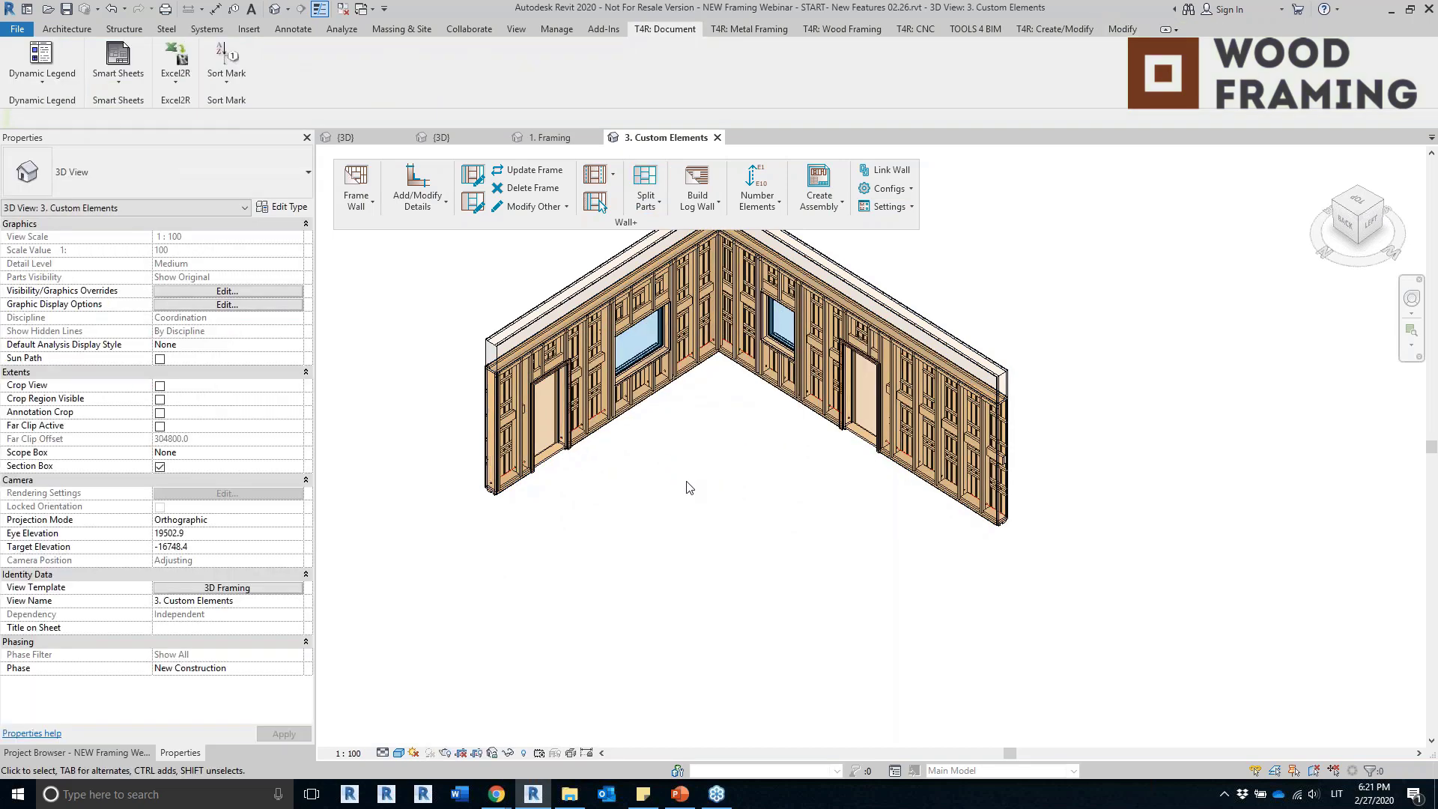
{"action": "middle_click_drag", "start_coordinate": [684, 481], "coordinate": [728, 509], "text": "shift"}
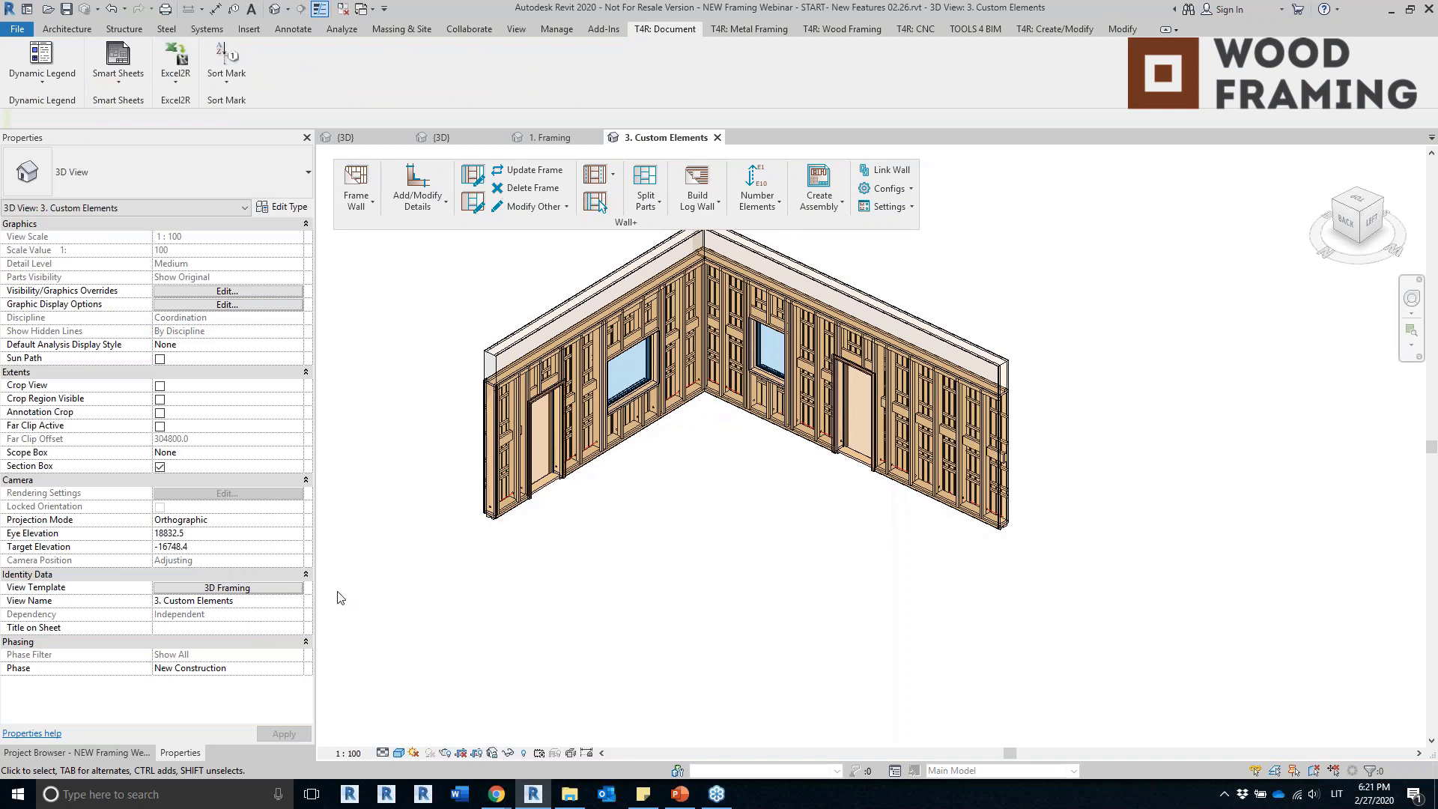
{"action": "left_click", "coordinate": [291, 589]}
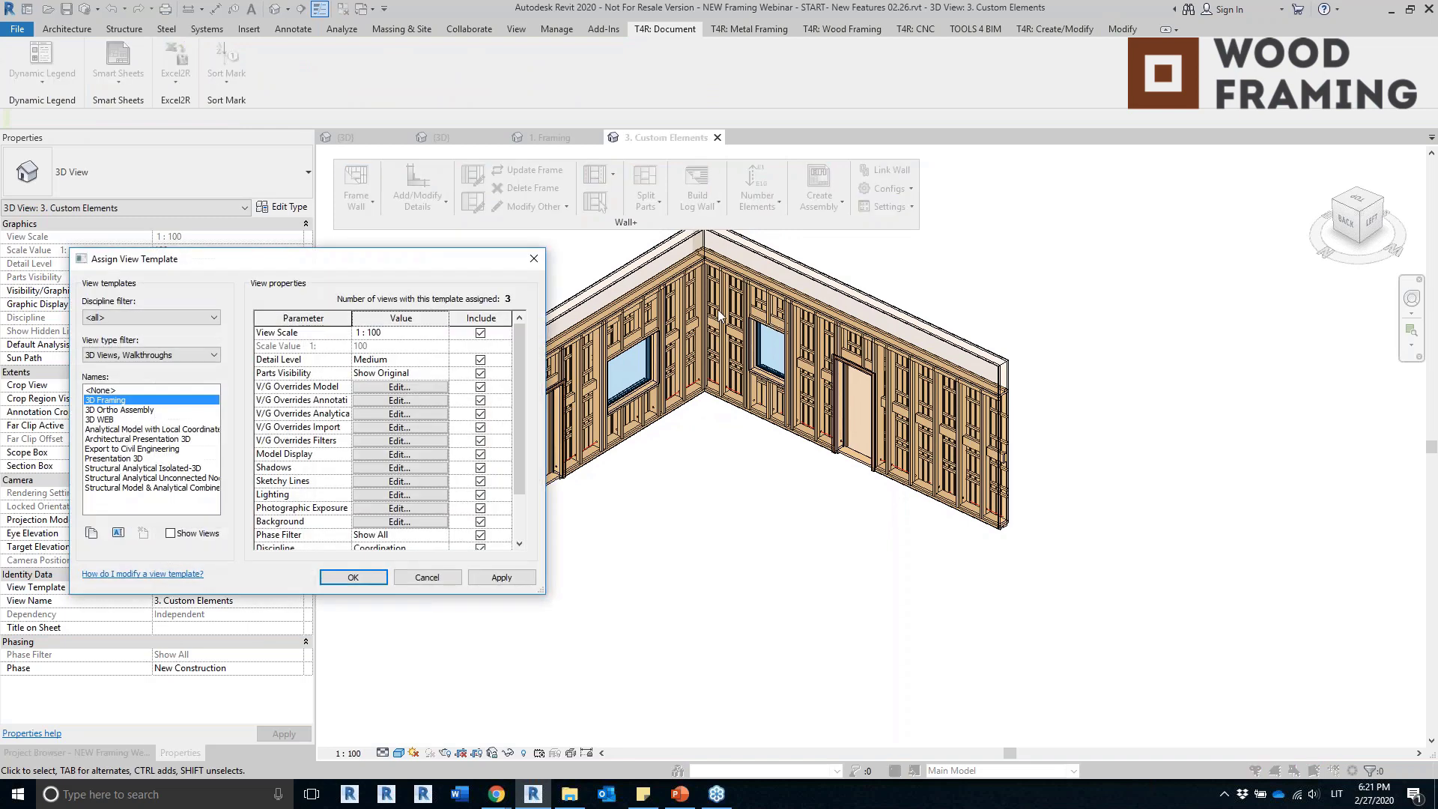
{"action": "left_click", "coordinate": [444, 373]}
{"action": "left_click", "coordinate": [397, 387]}
{"action": "left_click", "coordinate": [497, 578]}
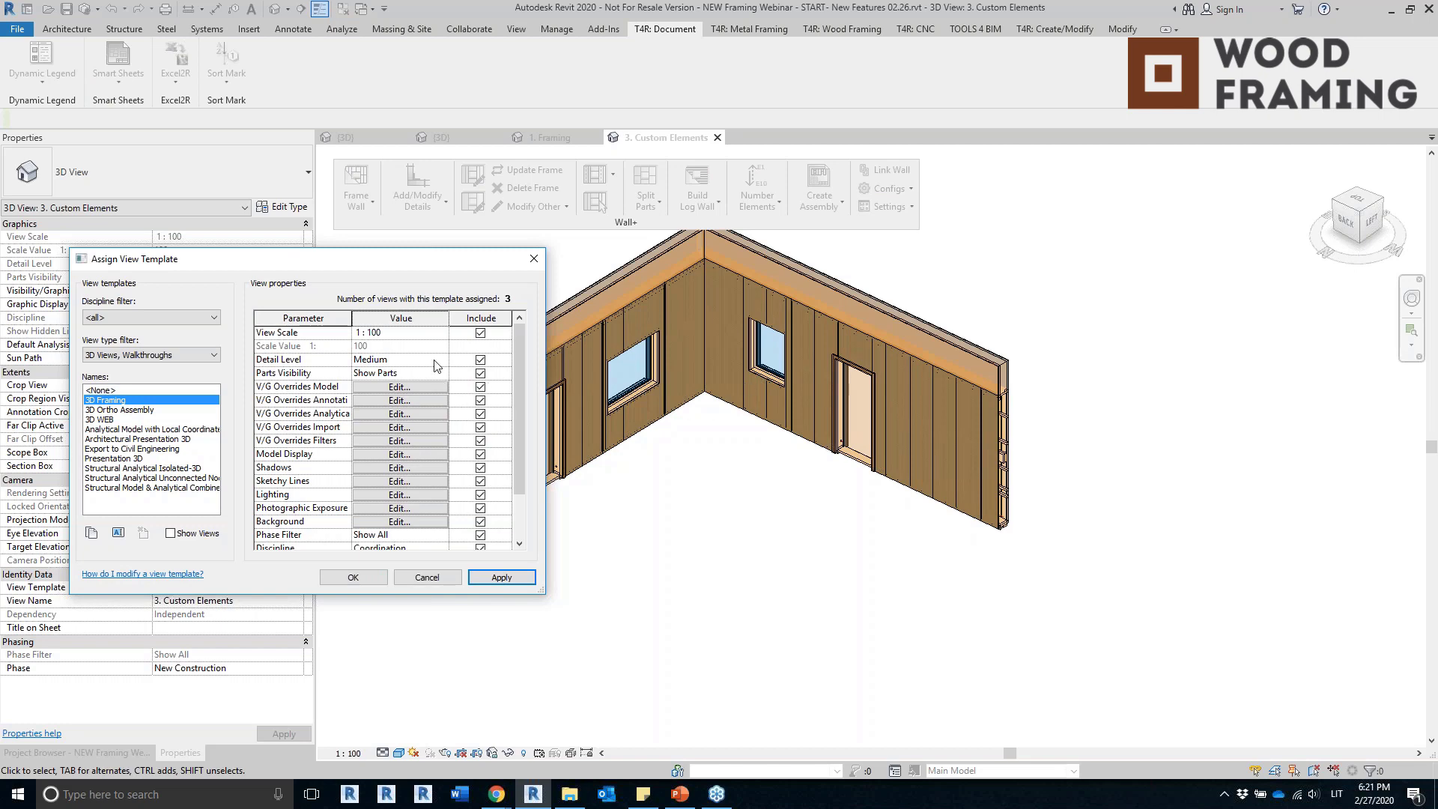
Return Parts Visibility to Show Original in the 3D Framing view template, keeping the parameter included.
{"action": "left_click", "coordinate": [480, 374]}
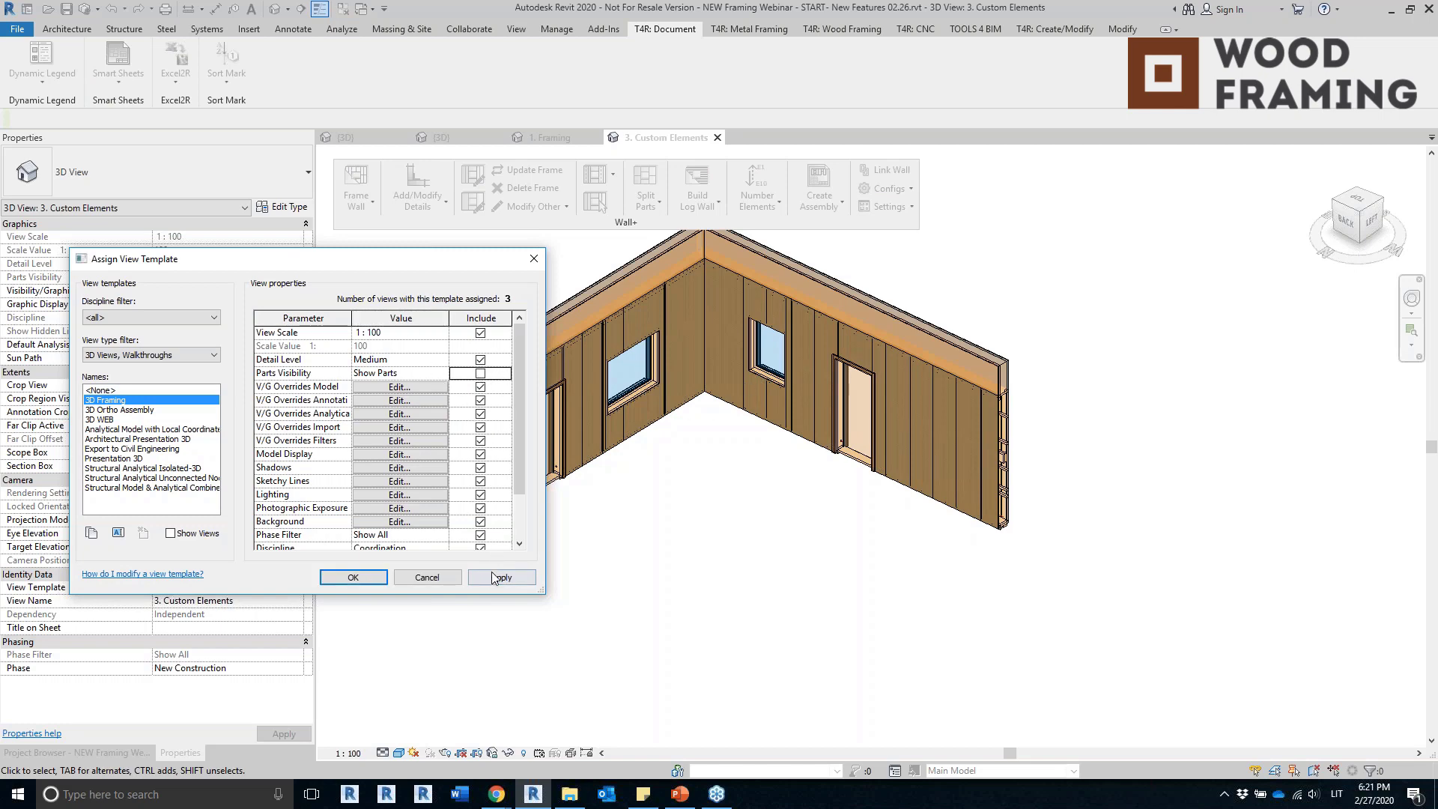
{"action": "left_click", "coordinate": [482, 374]}
{"action": "left_click", "coordinate": [442, 376]}
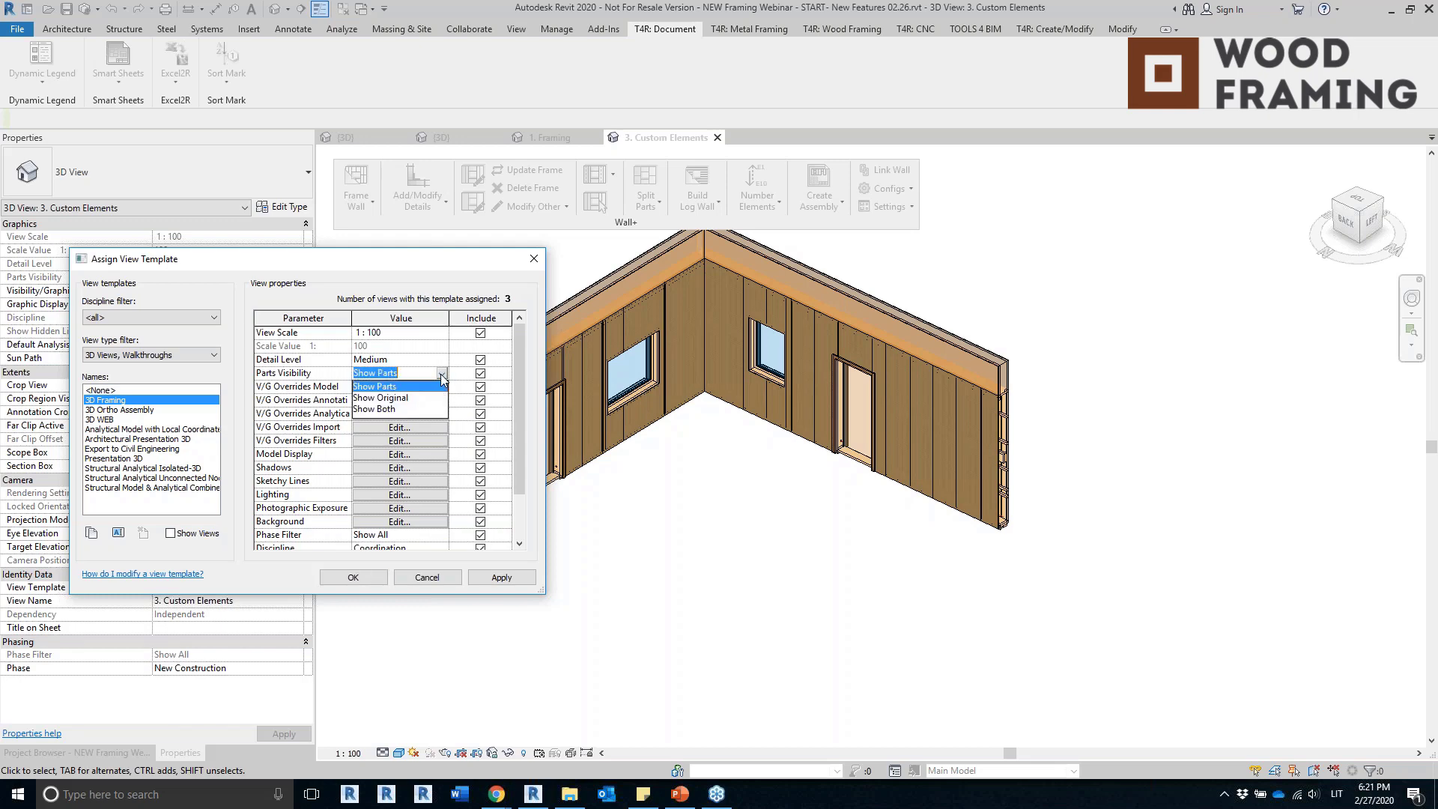
{"action": "left_click", "coordinate": [387, 399]}
{"action": "left_click", "coordinate": [353, 577]}
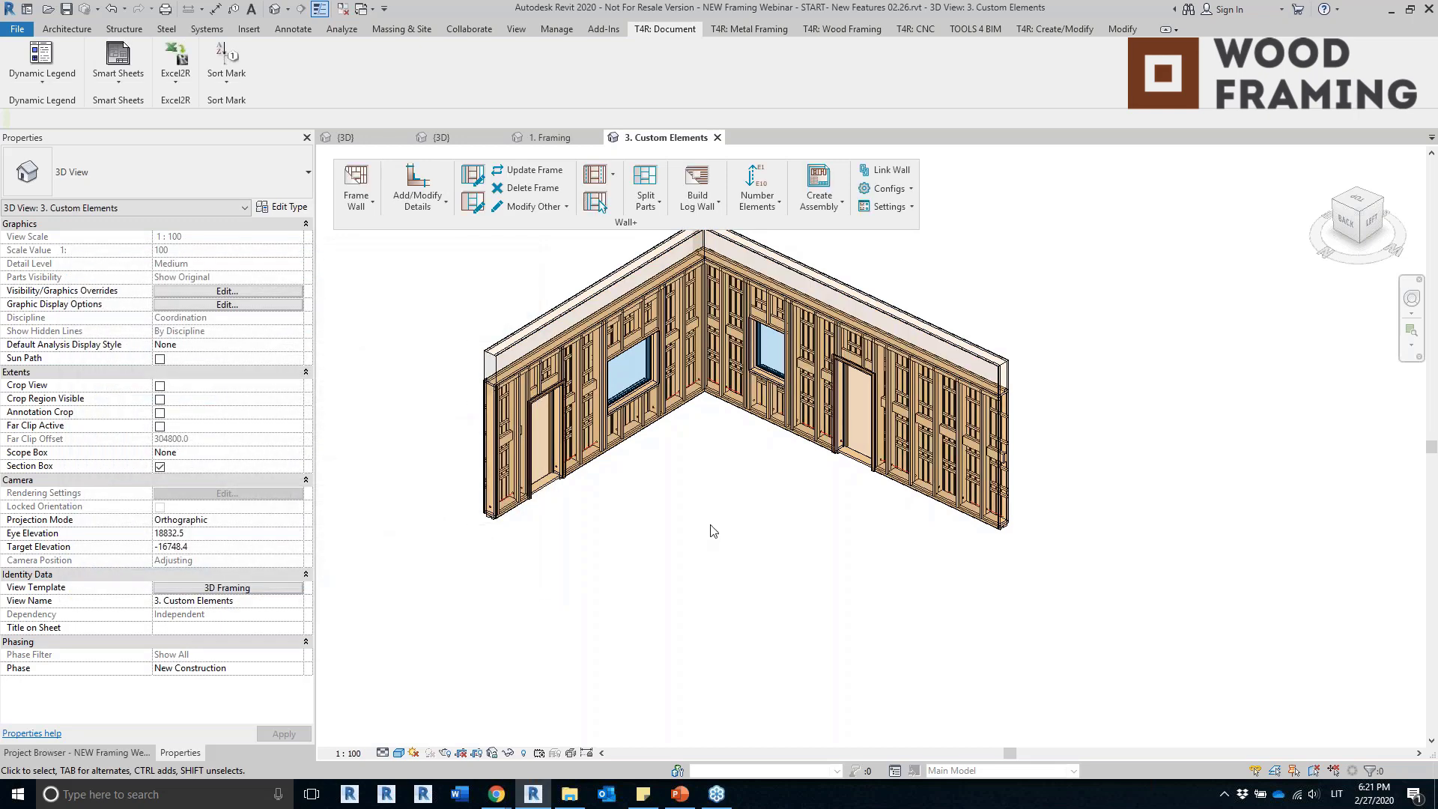
Run Number Parts for the framed walls.
{"action": "scroll", "coordinate": [718, 372], "scroll_direction": "up", "scroll_amount": 1}
{"action": "left_click", "coordinate": [655, 204]}
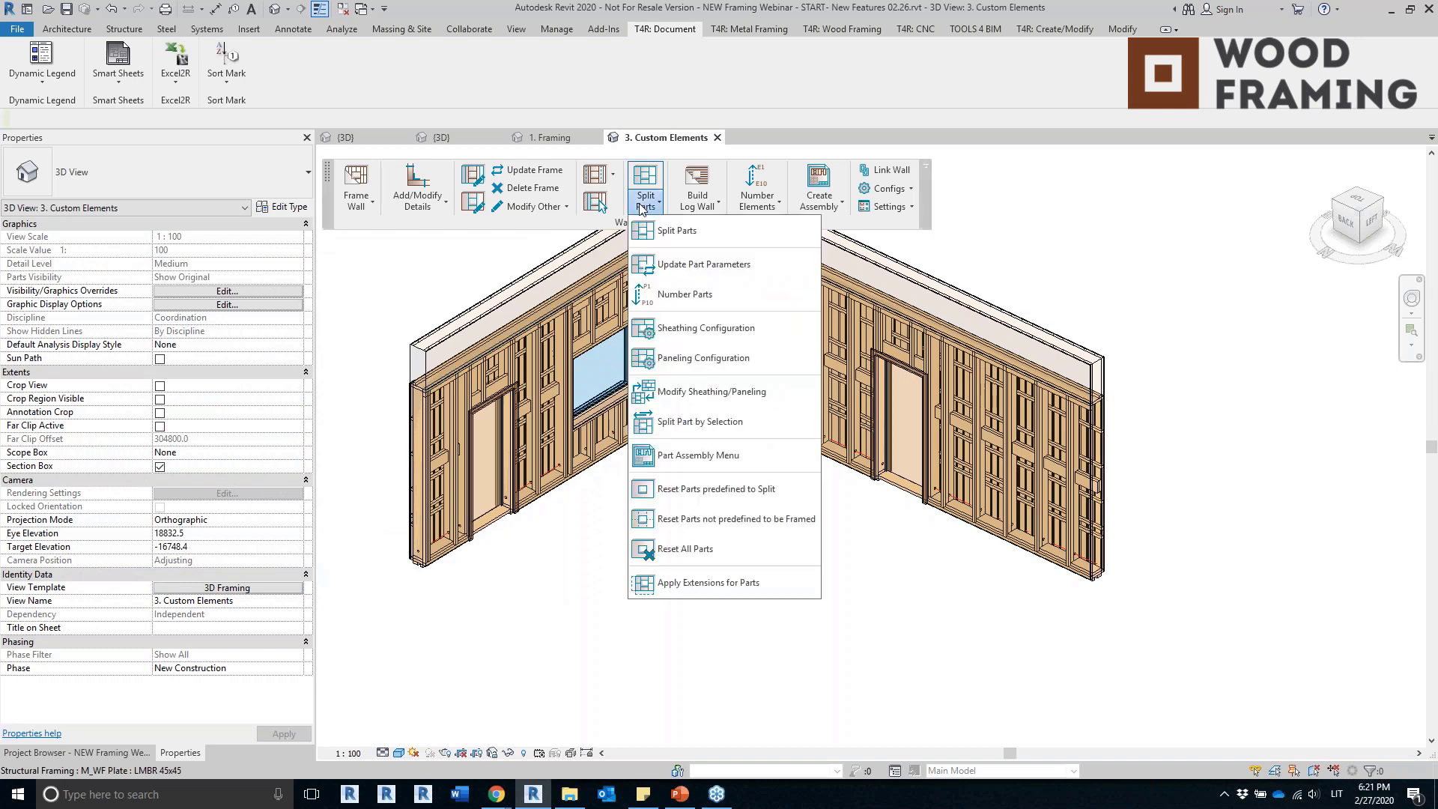
{"action": "left_click", "coordinate": [779, 213]}
{"action": "left_click", "coordinate": [763, 212]}
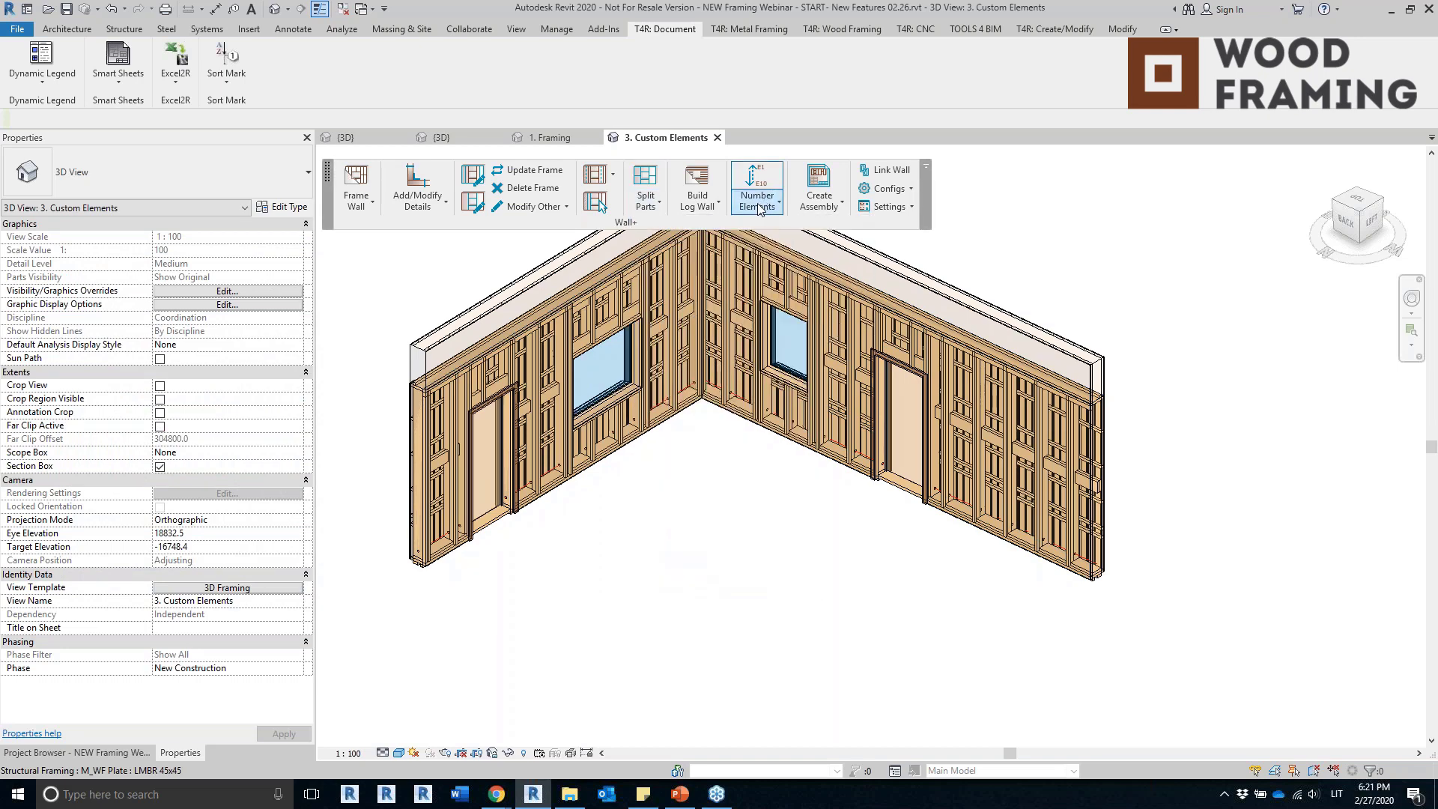
{"action": "left_click", "coordinate": [764, 212]}
{"action": "left_click", "coordinate": [790, 325]}
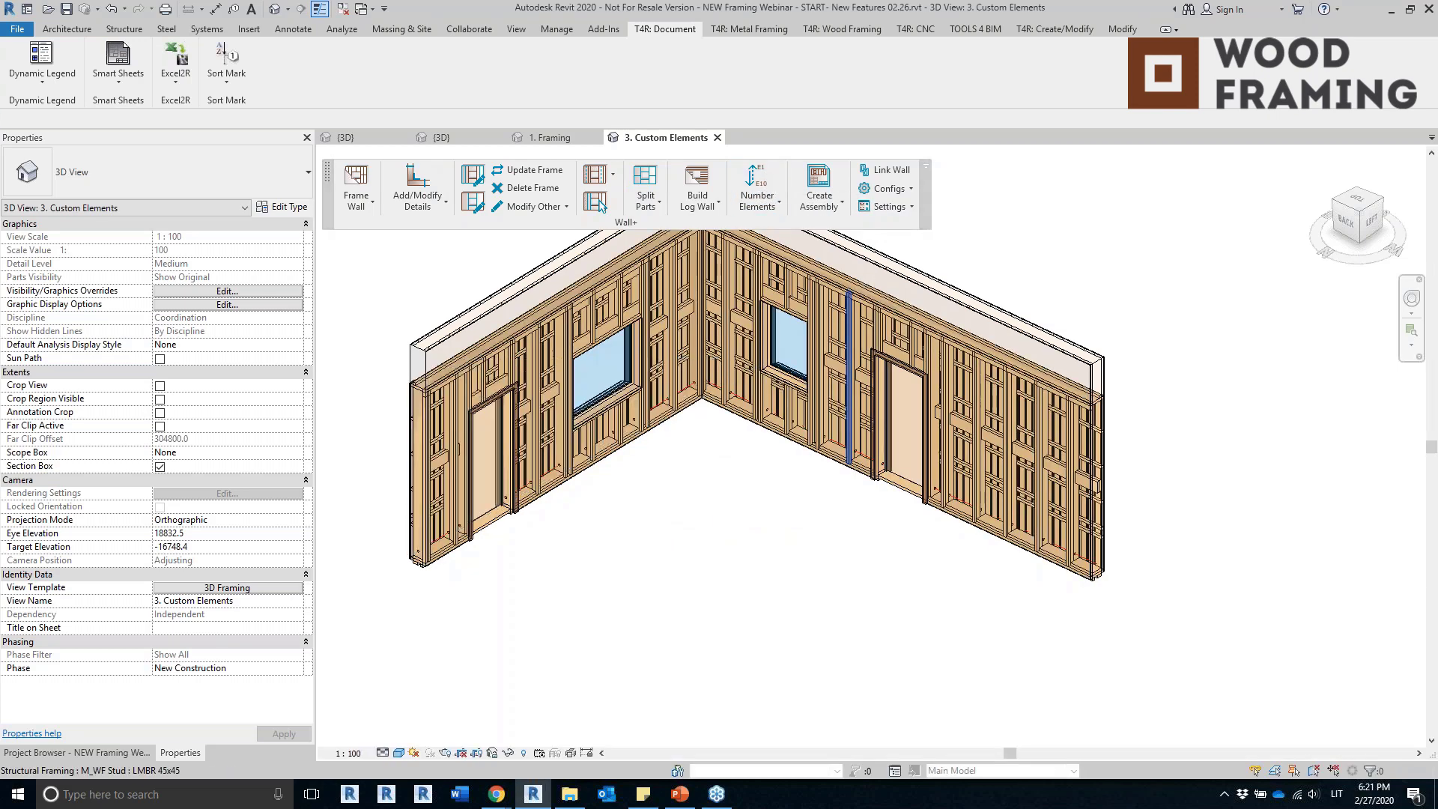
Check the module type, module mark and FM SortMark of the nogging beside the large window.
{"action": "scroll", "coordinate": [655, 330], "scroll_direction": "up", "scroll_amount": 5}
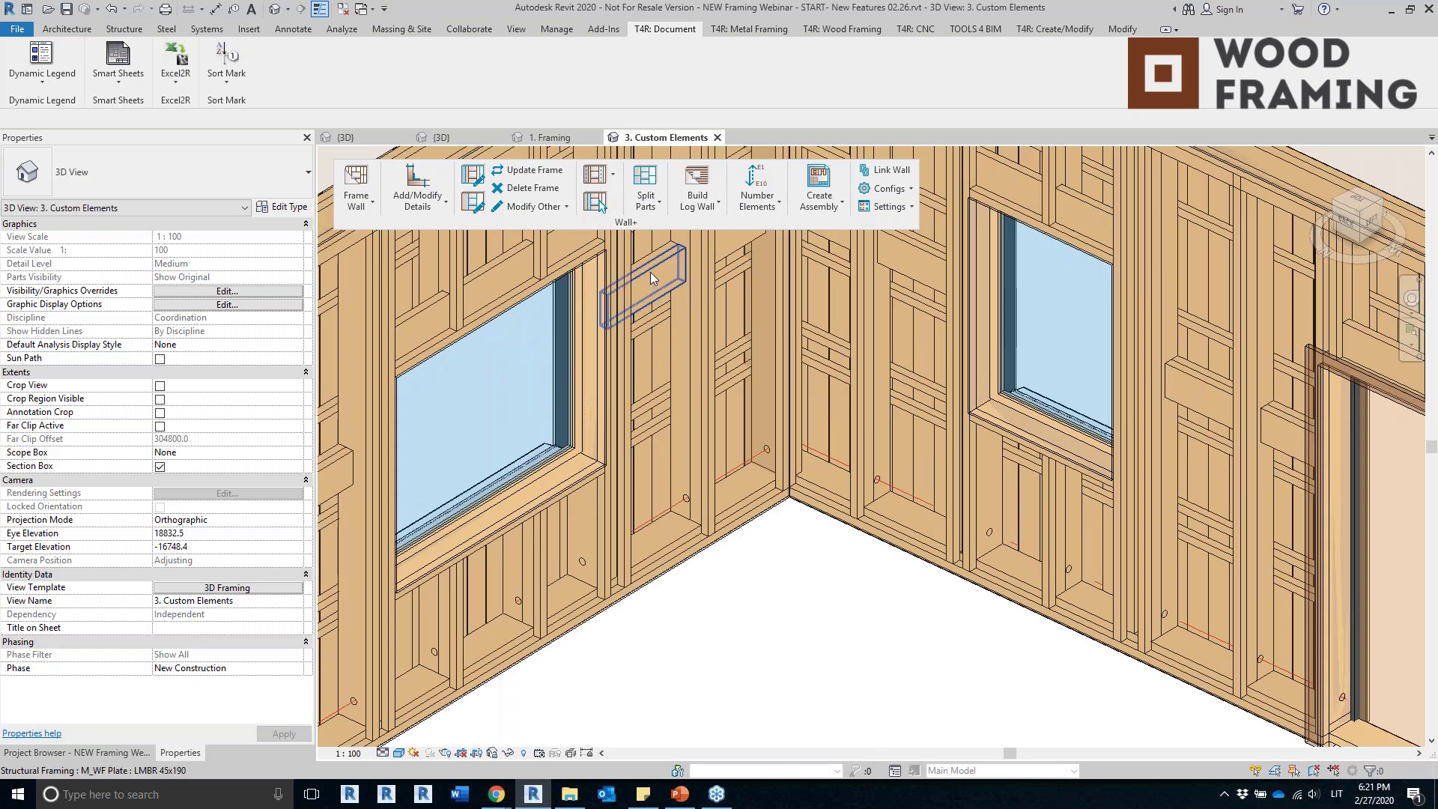
{"action": "left_click", "coordinate": [650, 272]}
{"action": "left_click", "coordinate": [75, 752]}
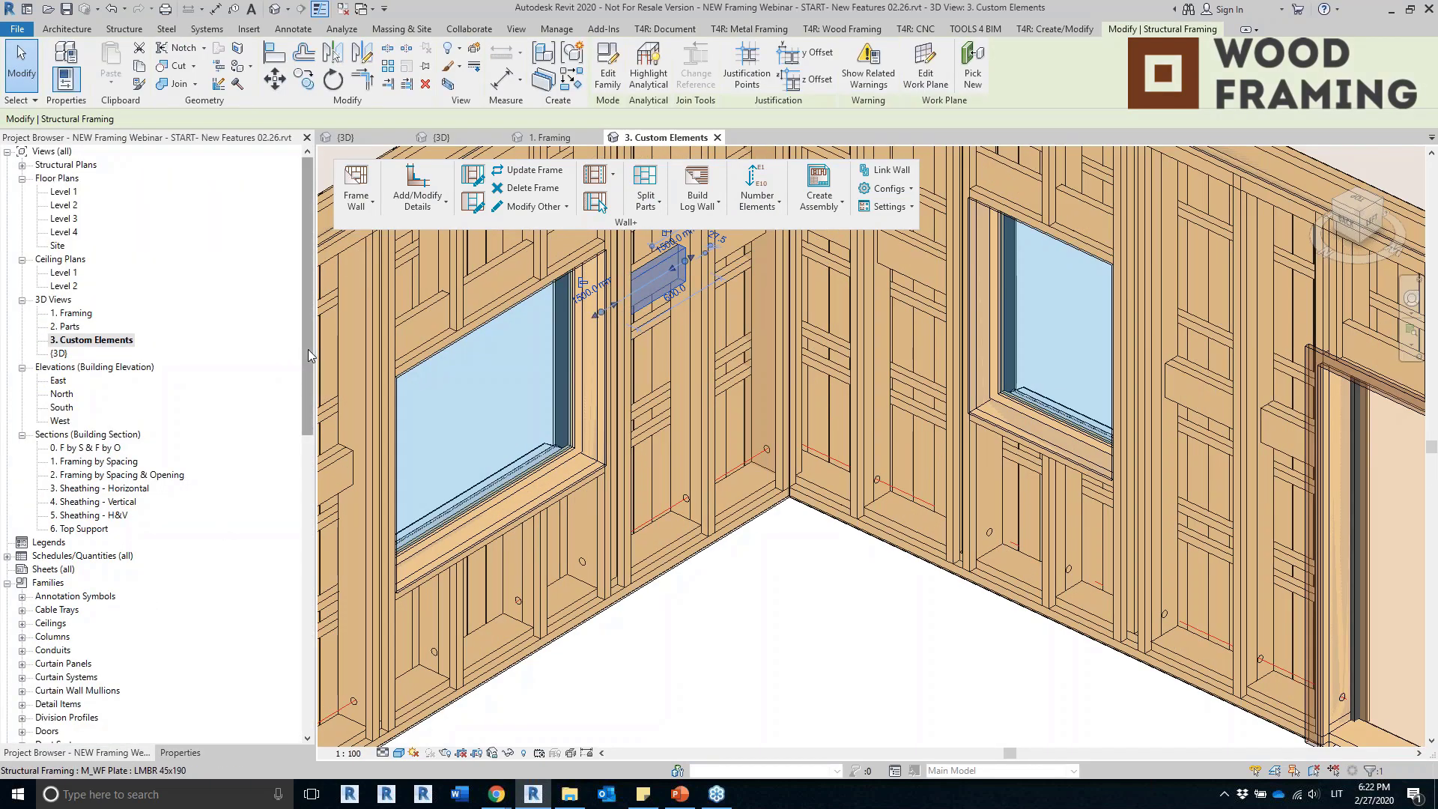
{"action": "left_click", "coordinate": [179, 752]}
{"action": "scroll", "coordinate": [291, 652], "scroll_direction": "down", "scroll_amount": 15}
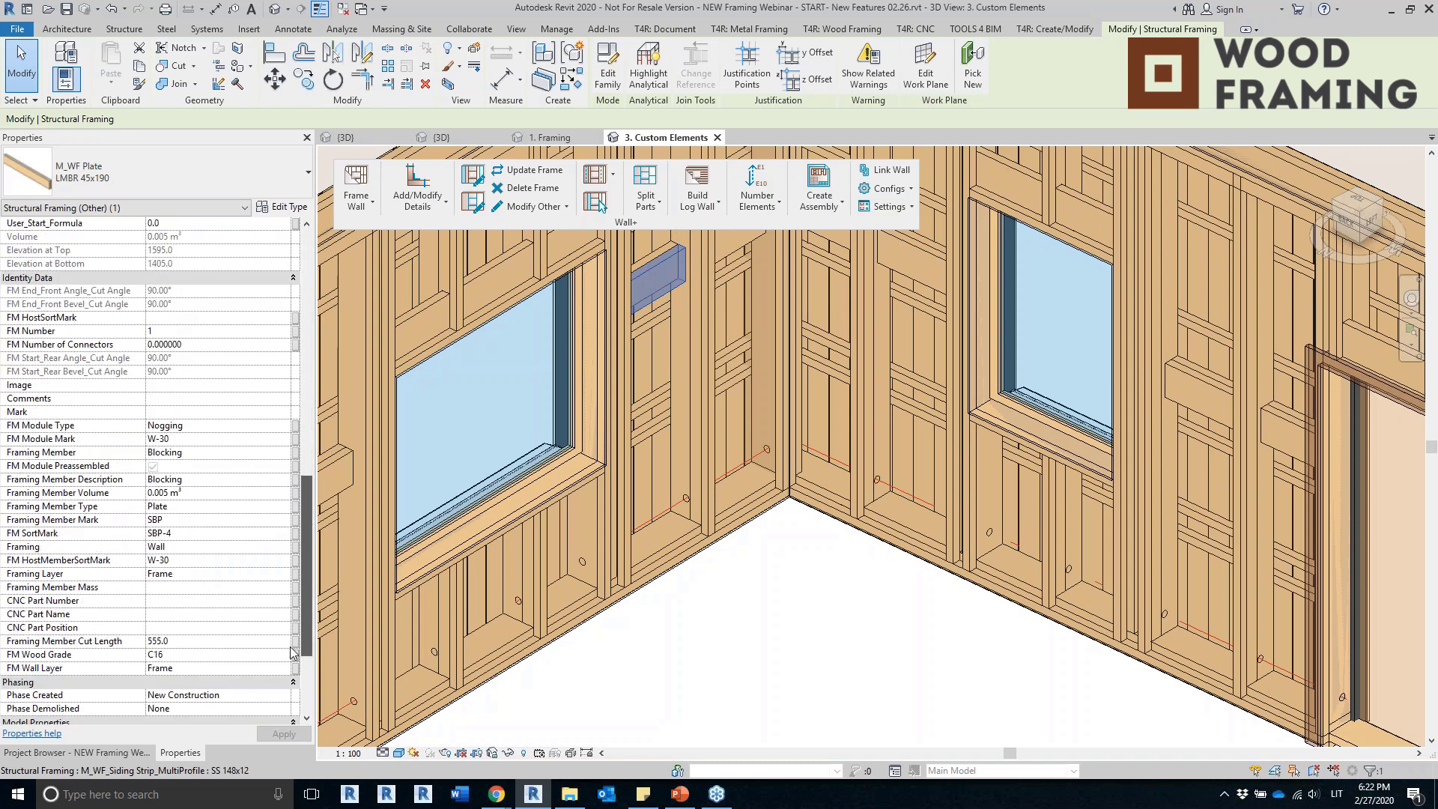
{"action": "scroll", "coordinate": [291, 652], "scroll_direction": "down", "scroll_amount": 2}
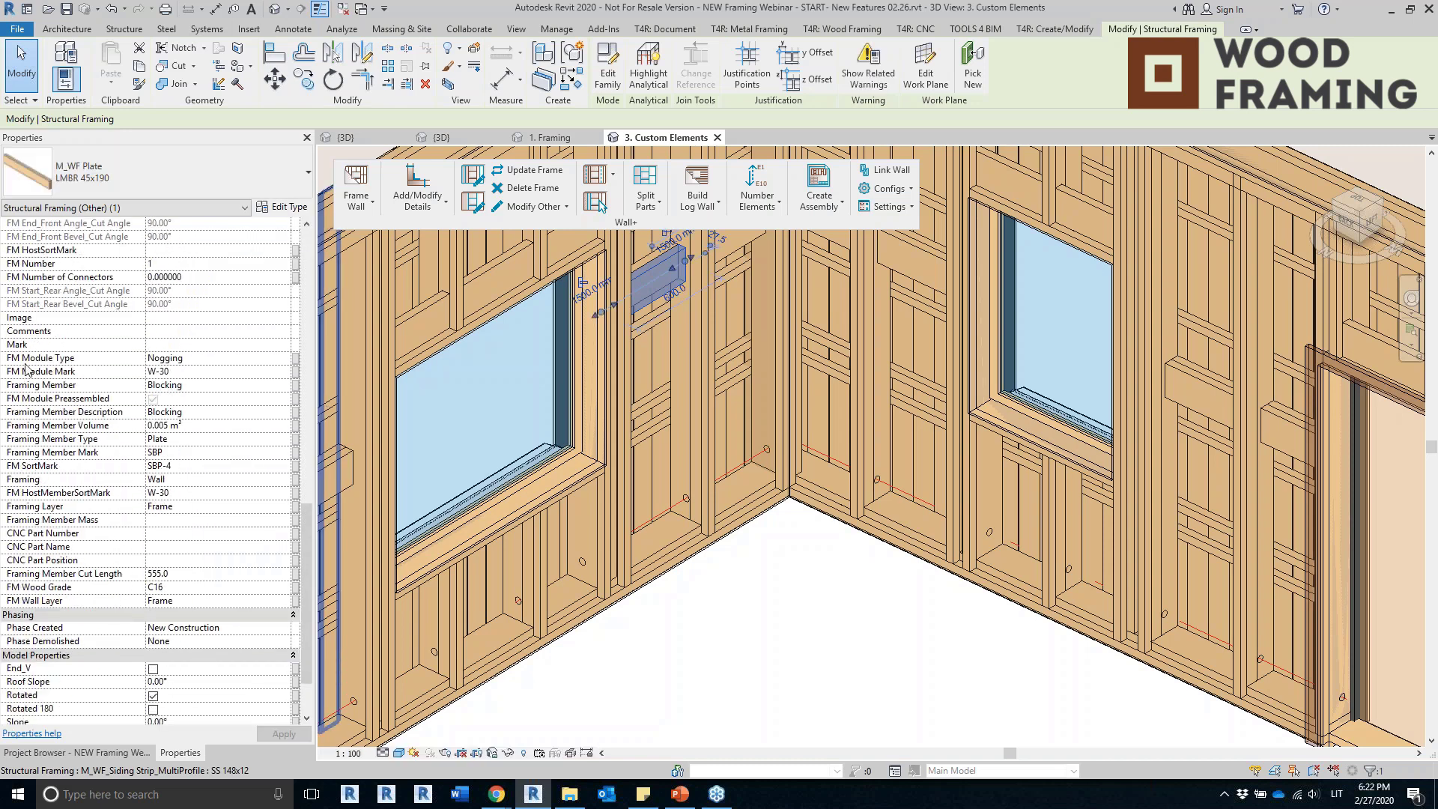
{"action": "left_click", "coordinate": [192, 494]}
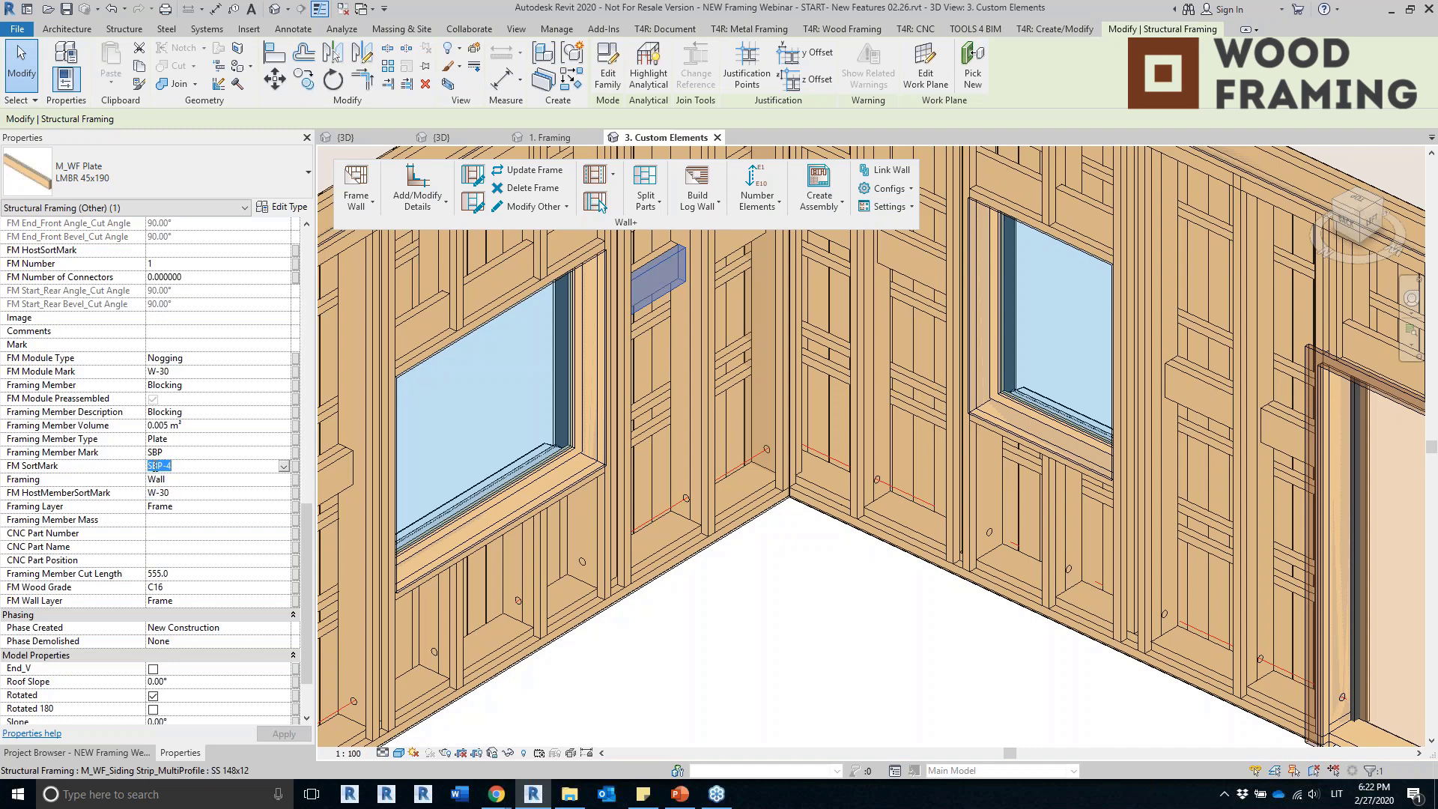
{"action": "left_click", "coordinate": [816, 608]}
Create an assembly for framed wall W-29 using the Vertical Siding shop drawing configuration.
{"action": "scroll", "coordinate": [846, 608], "scroll_direction": "down", "scroll_amount": 5}
{"action": "middle_click_drag", "start_coordinate": [846, 608], "coordinate": [673, 608], "text": "shift"}
{"action": "middle_click_drag", "start_coordinate": [1352, 673], "coordinate": [924, 635]}
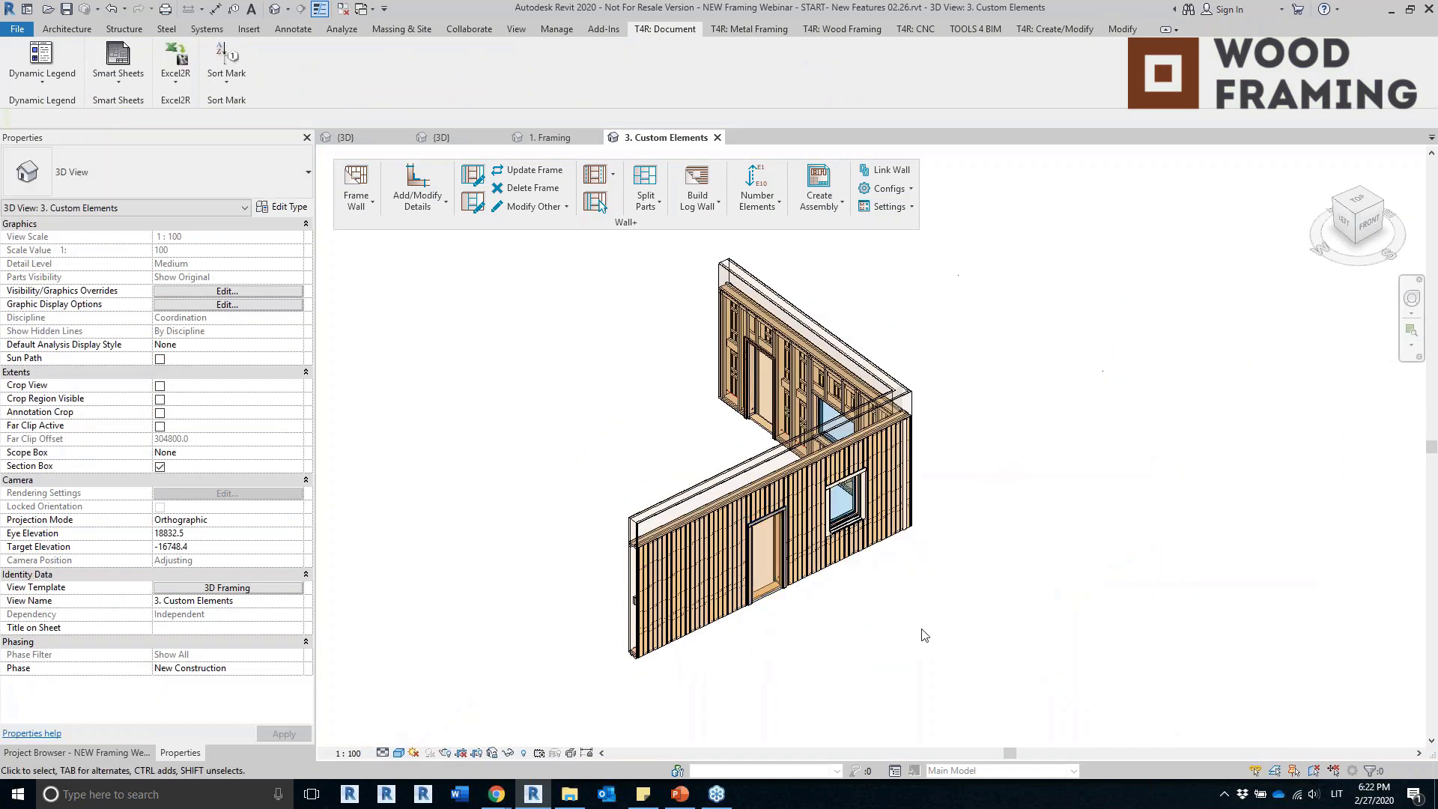
{"action": "left_click", "coordinate": [819, 205]}
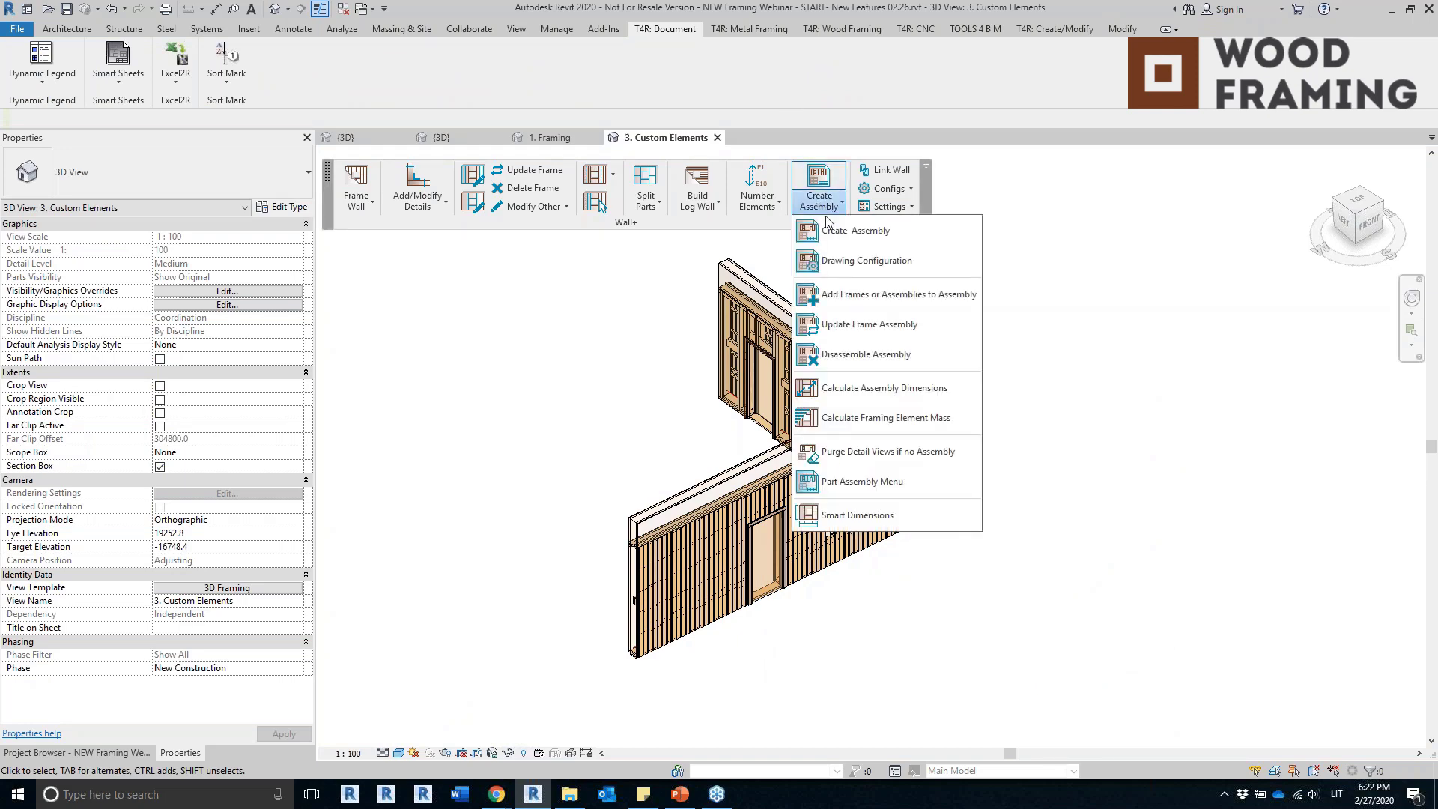
{"action": "left_click", "coordinate": [855, 231]}
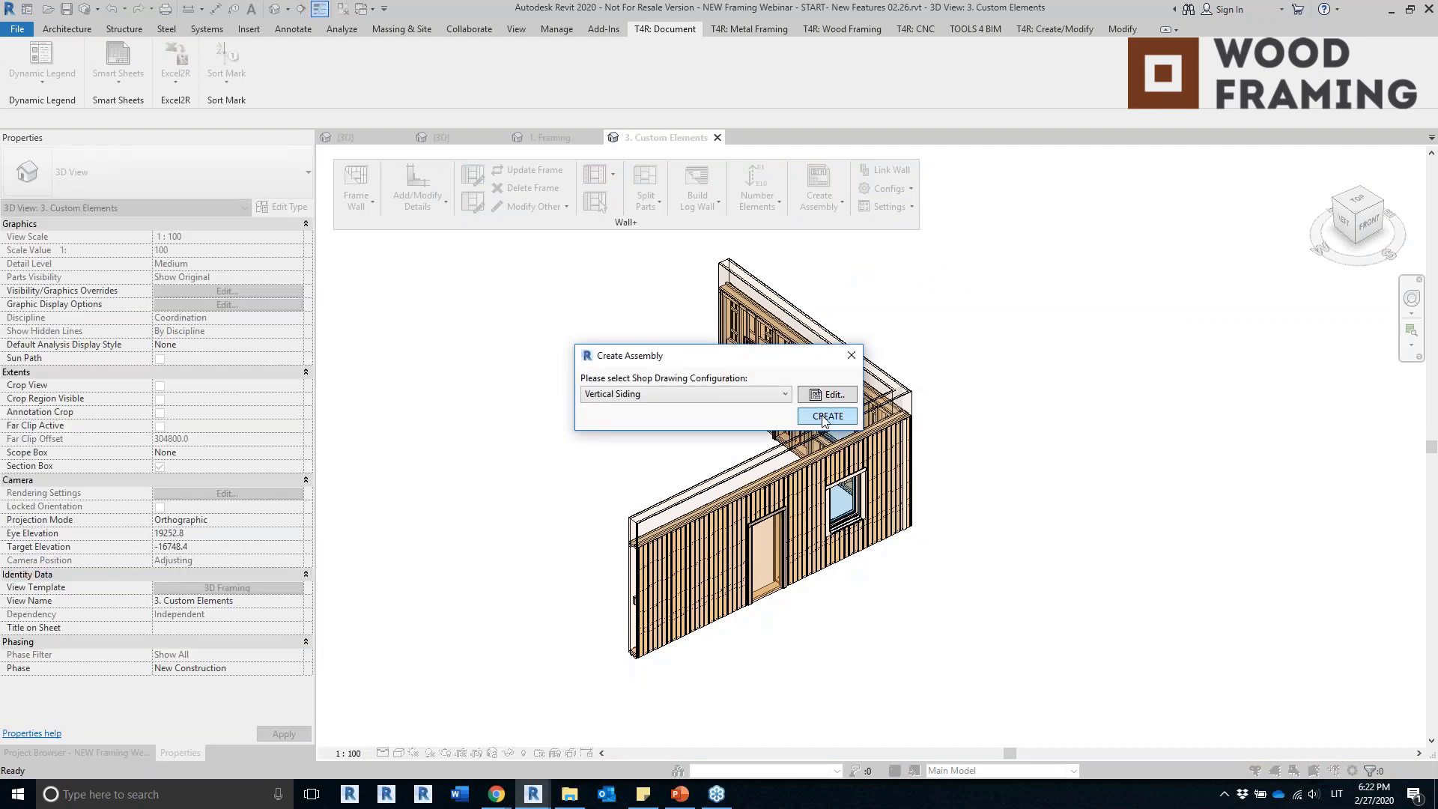
{"action": "left_click", "coordinate": [826, 416]}
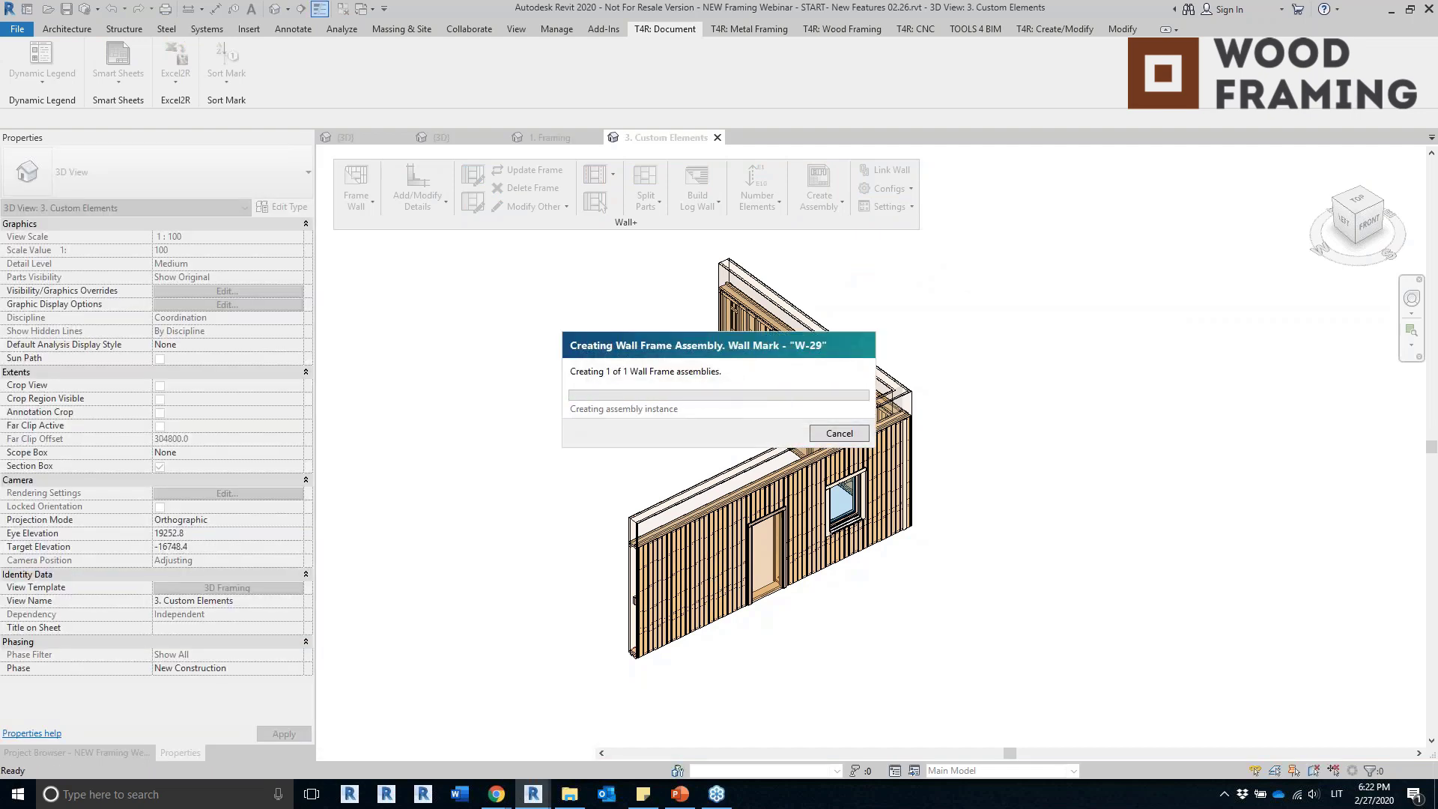
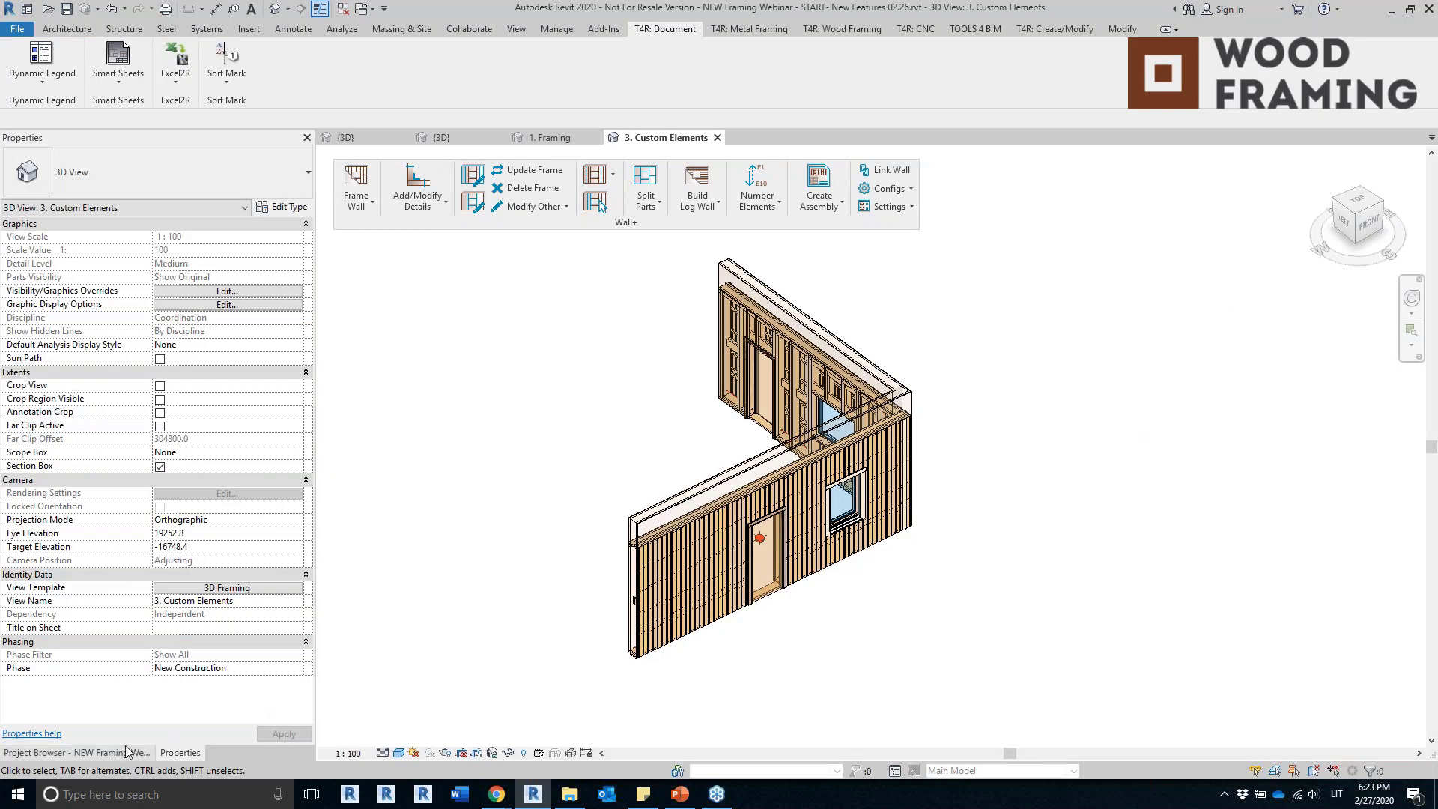
Check the properties of the wall W-29 assembly in the 3D view.
{"action": "left_click", "coordinate": [74, 751]}
{"action": "left_click", "coordinate": [687, 647]}
{"action": "left_click", "coordinate": [161, 753]}
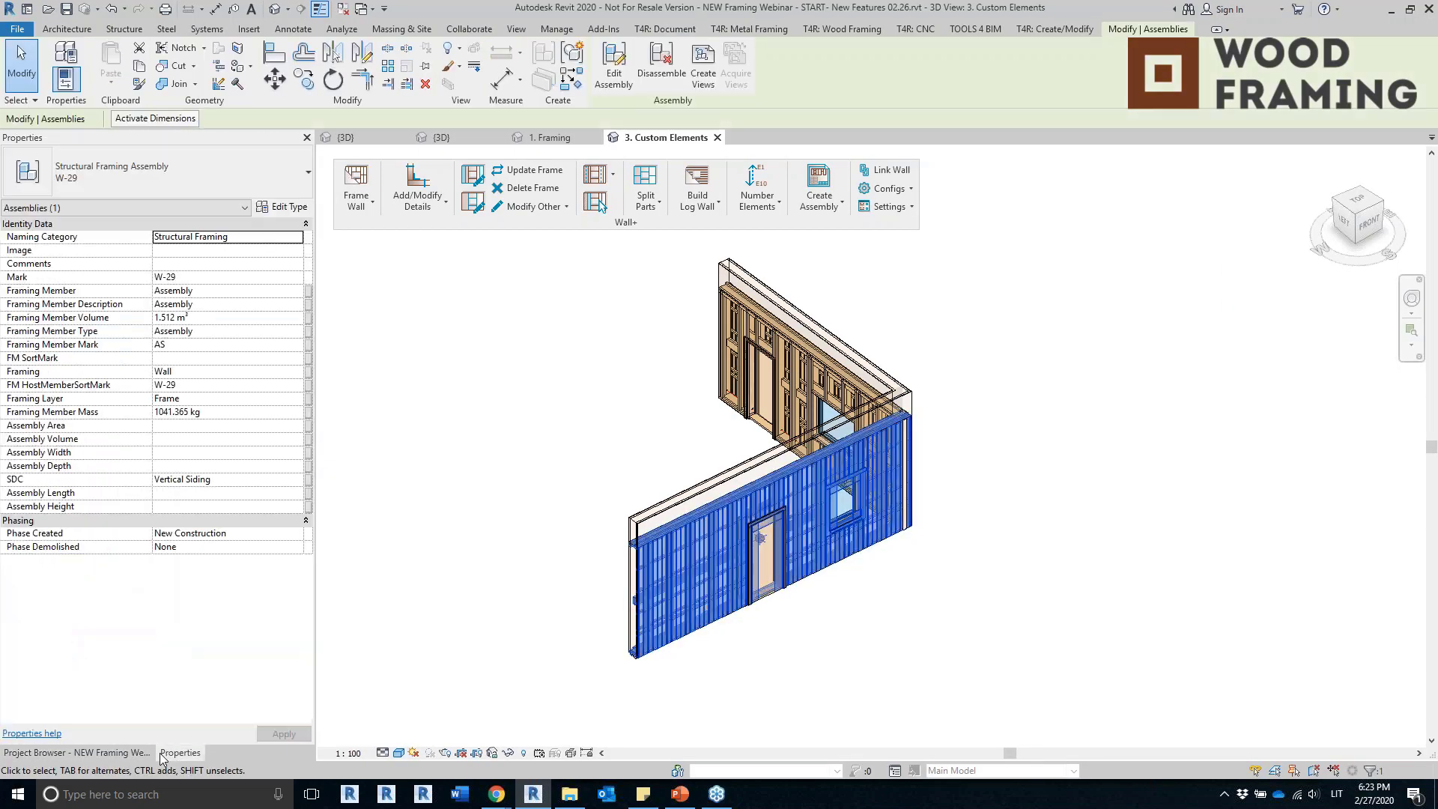
{"action": "left_click", "coordinate": [537, 483]}
{"action": "left_click", "coordinate": [112, 752]}
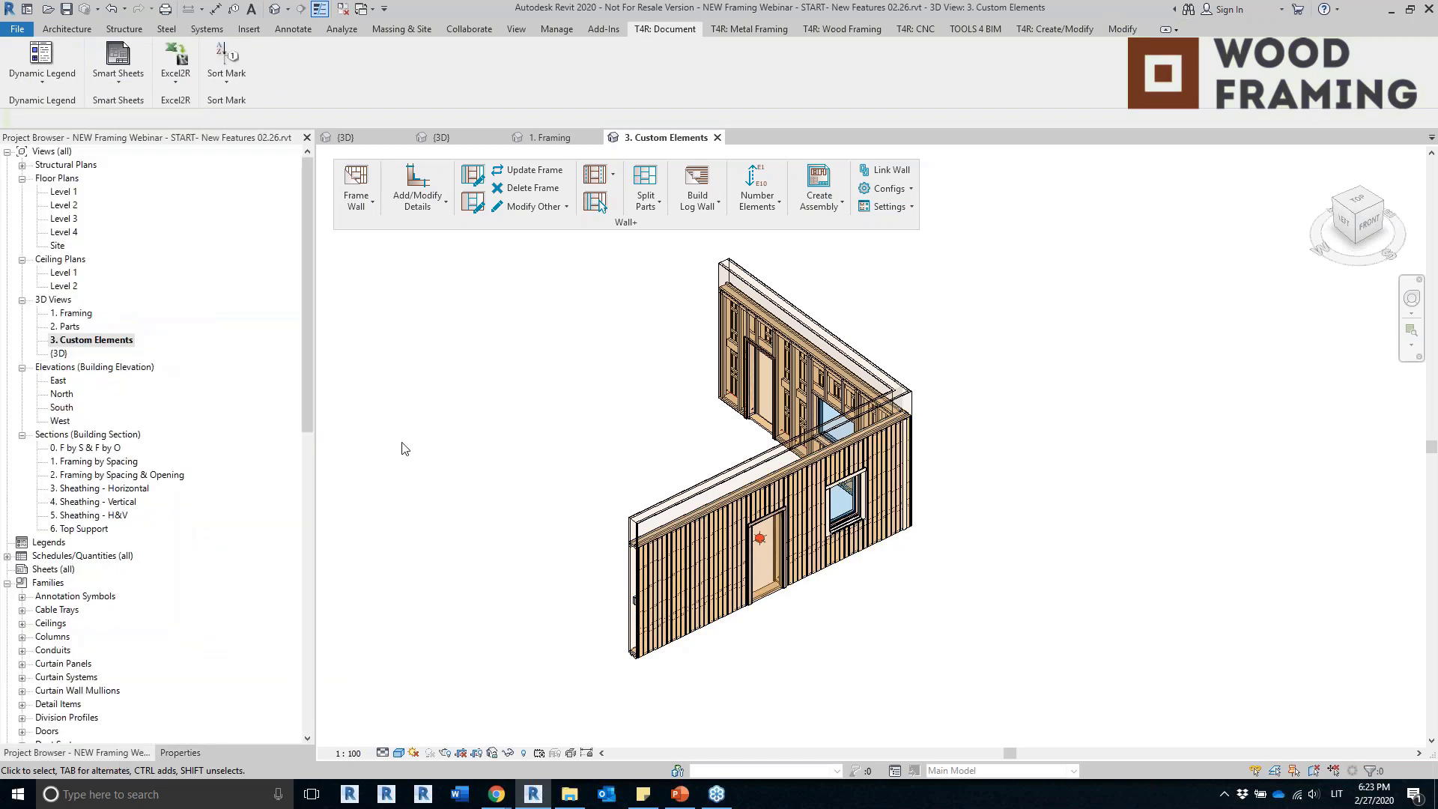
List the views of assembly W-29 in the project browser and open its 3D Ortho view.
{"action": "left_click_drag", "start_coordinate": [307, 375], "coordinate": [308, 674]}
{"action": "left_click", "coordinate": [7, 732]}
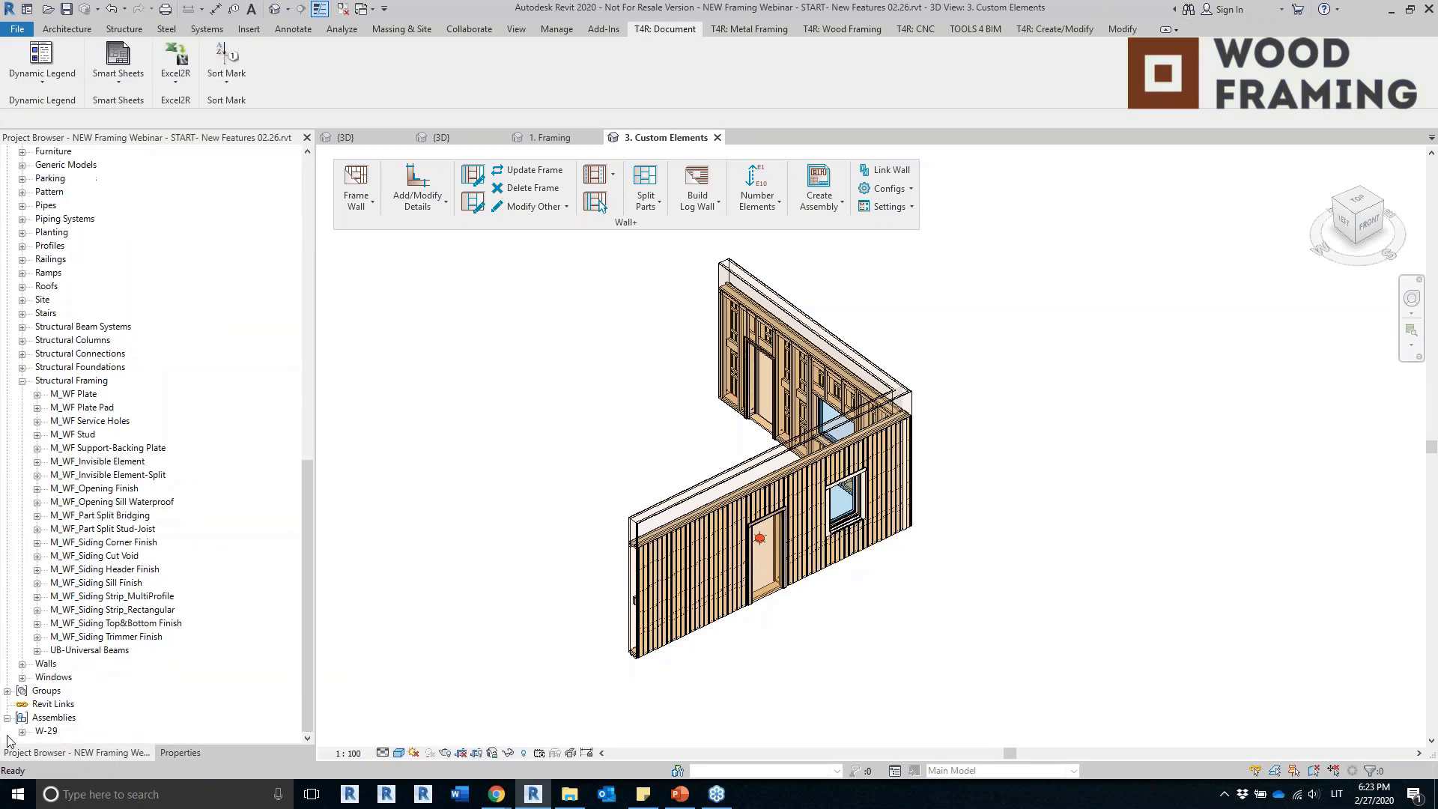
{"action": "left_click", "coordinate": [21, 732]}
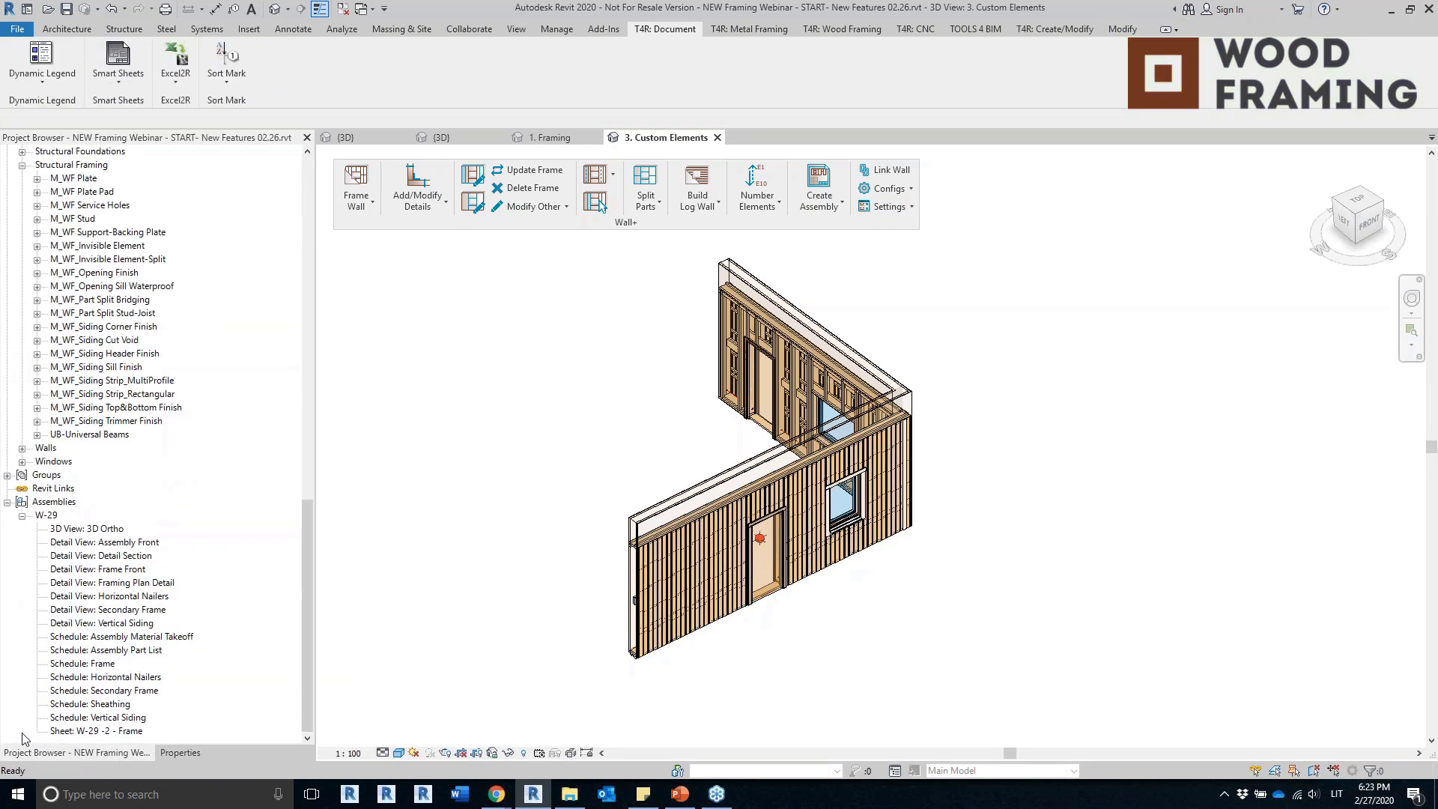
{"action": "double_click", "coordinate": [107, 528]}
Open the Assembly Front detail view of W-29 and move the floating Wall+ tools off the drawing area.
{"action": "left_click", "coordinate": [304, 475]}
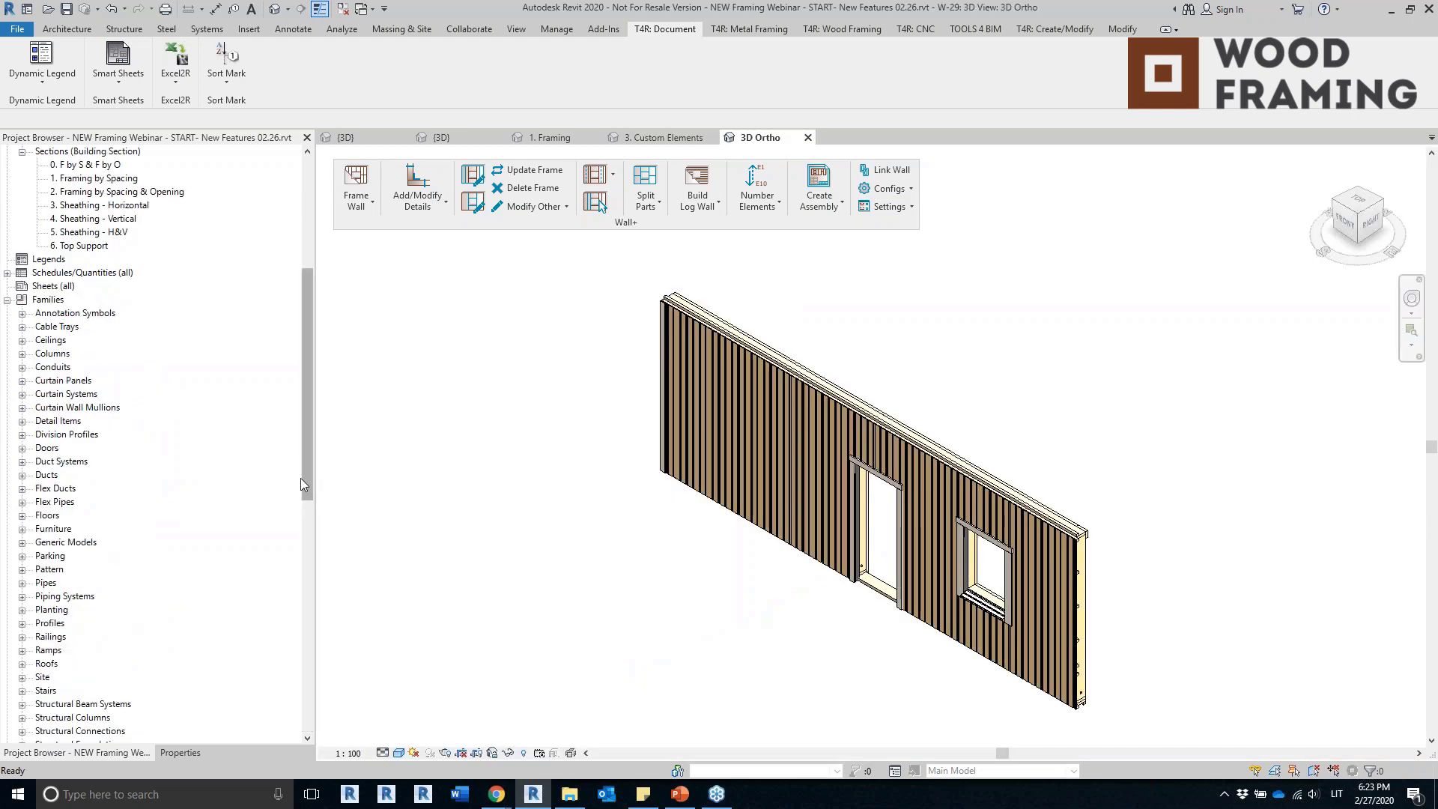
{"action": "left_click", "coordinate": [304, 558]}
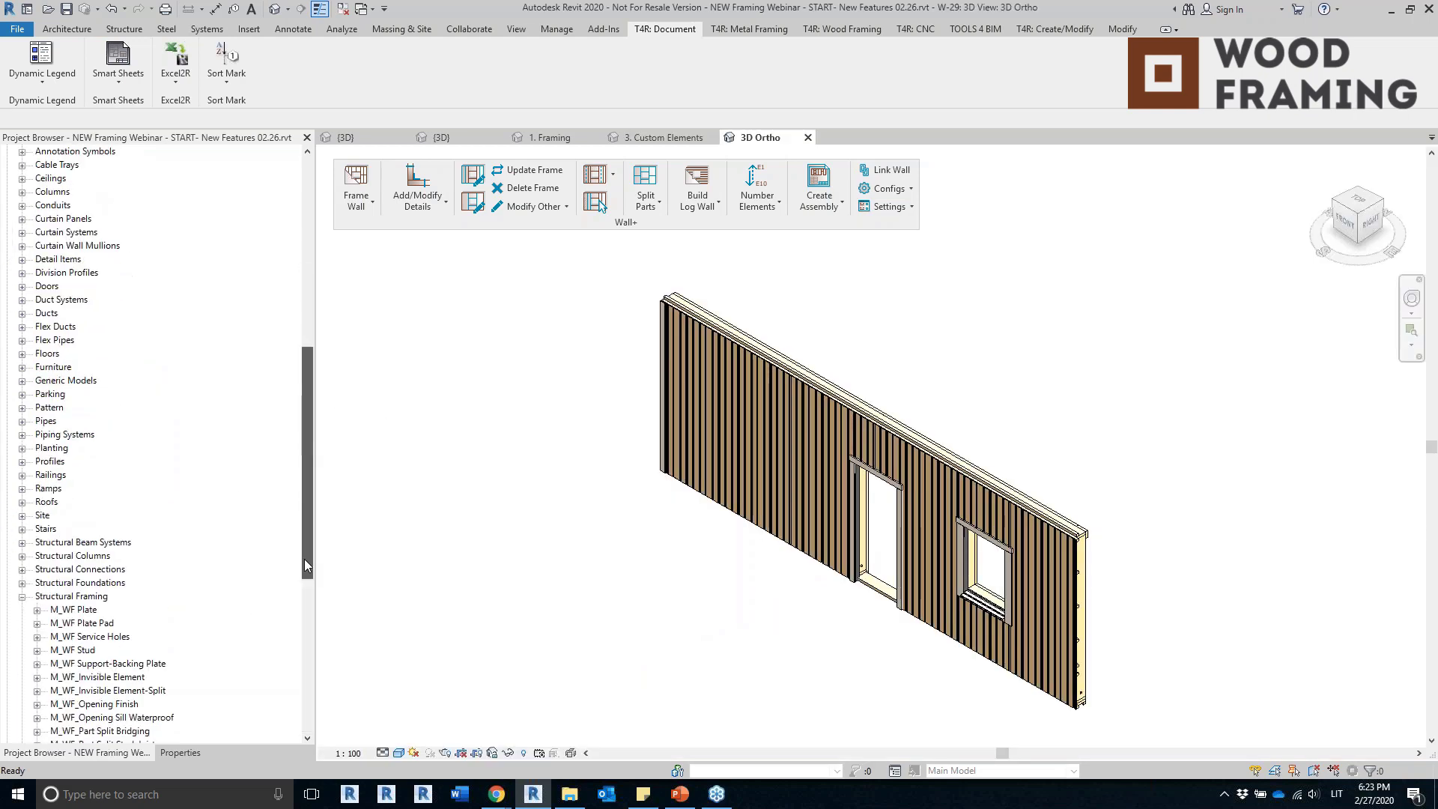
{"action": "left_click", "coordinate": [129, 544]}
{"action": "double_click", "coordinate": [129, 545]}
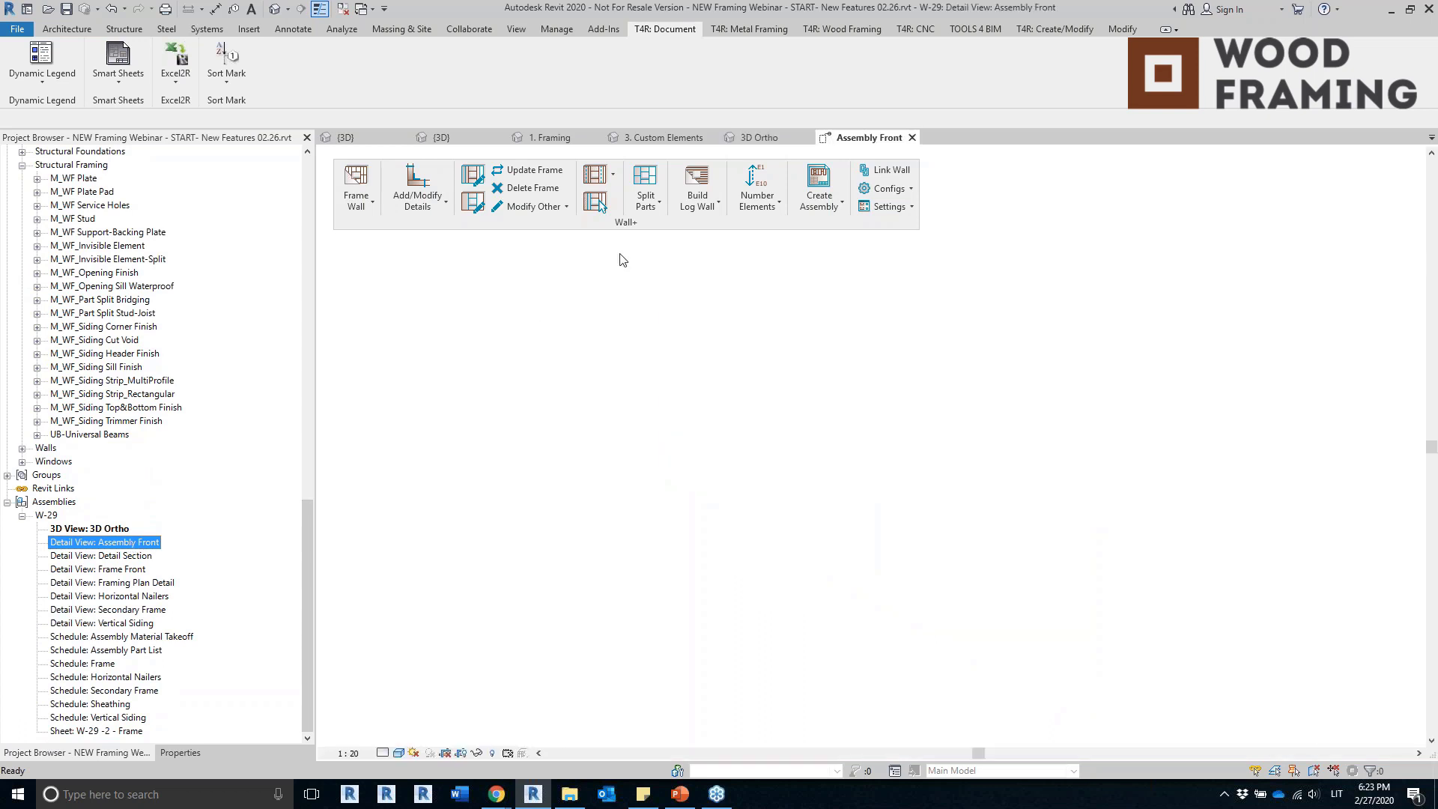
{"action": "left_click_drag", "start_coordinate": [616, 223], "coordinate": [830, 71]}
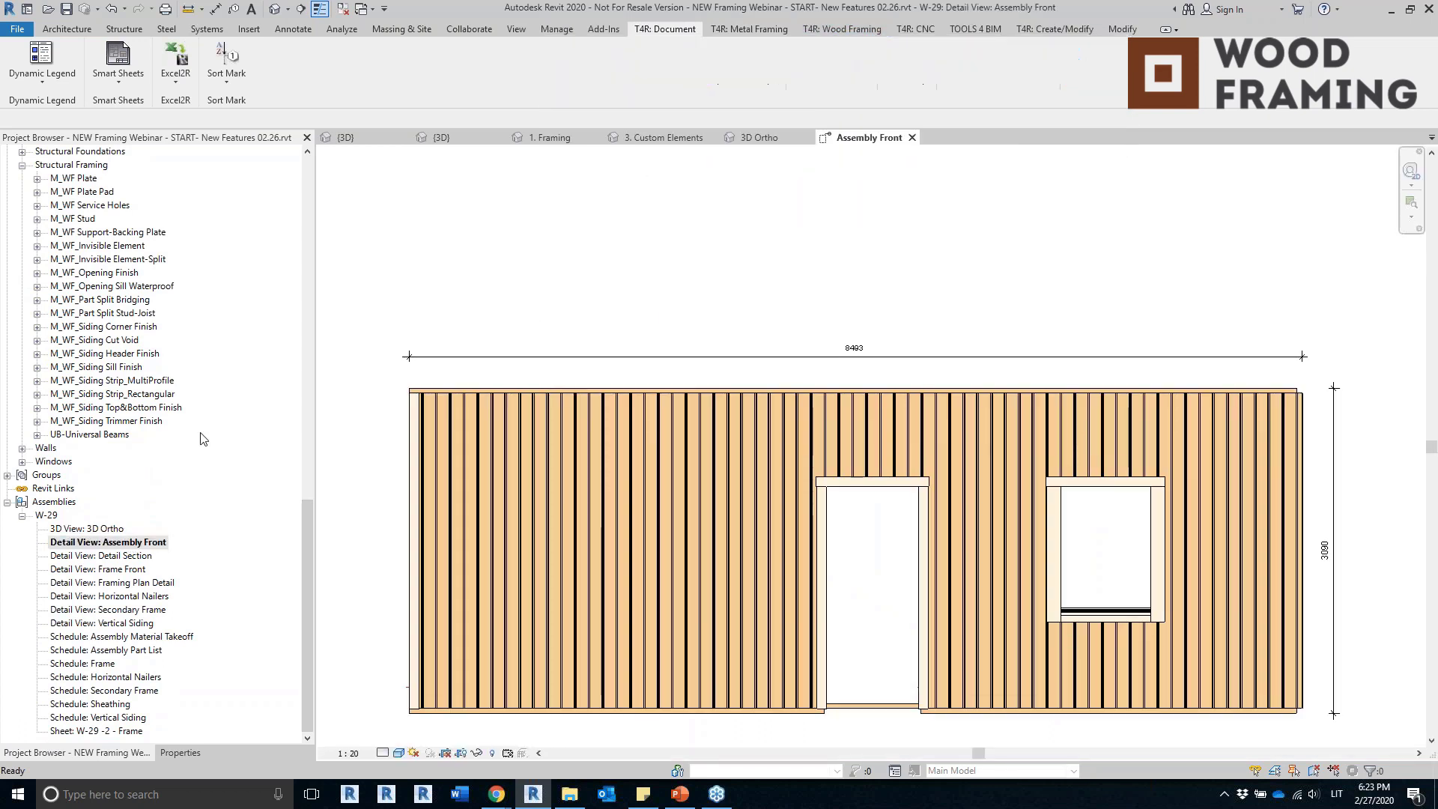
Open the Detail Section view of W-29 and examine the bottom plate area and its dimensions.
{"action": "double_click", "coordinate": [123, 557]}
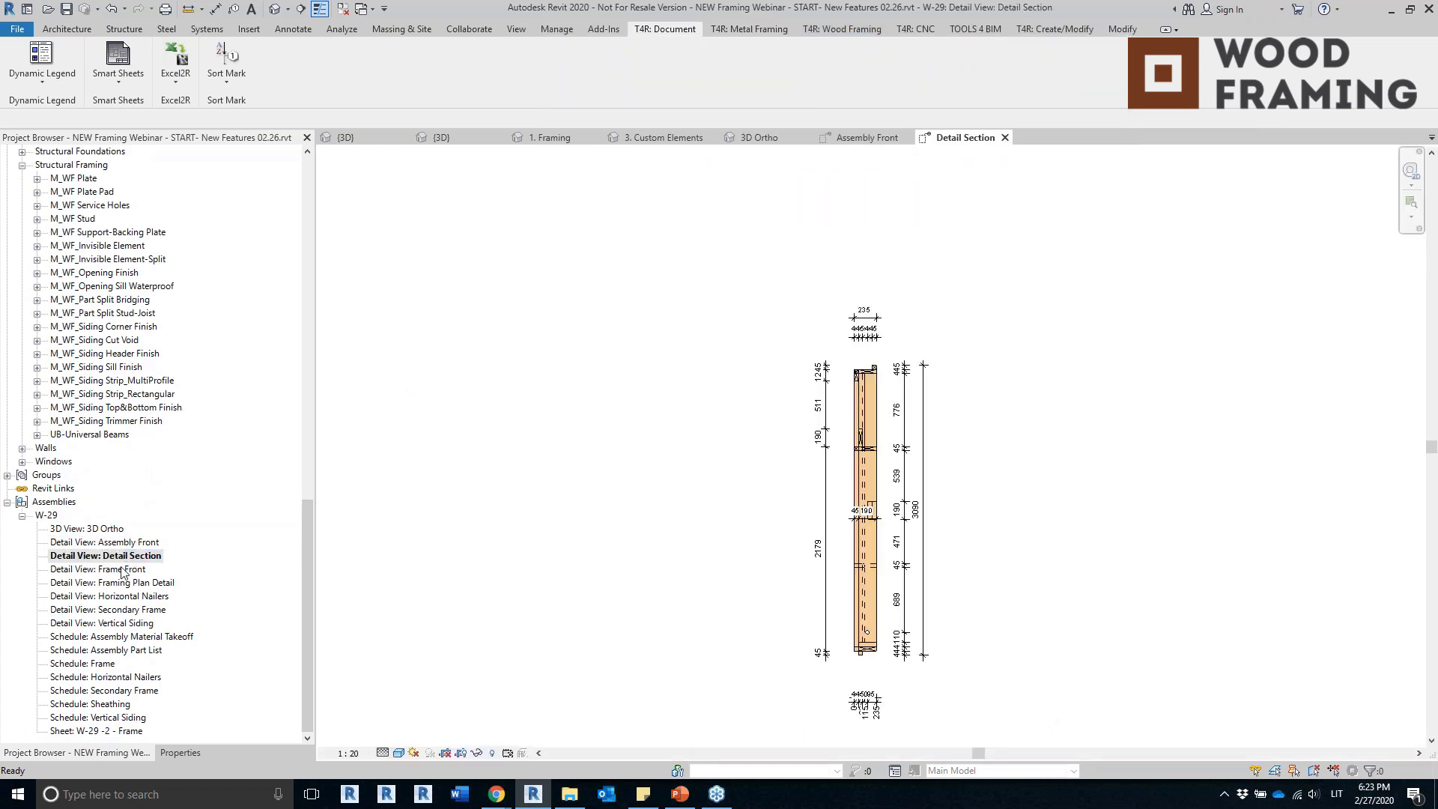
{"action": "scroll", "coordinate": [1007, 535], "scroll_direction": "up", "scroll_amount": 2}
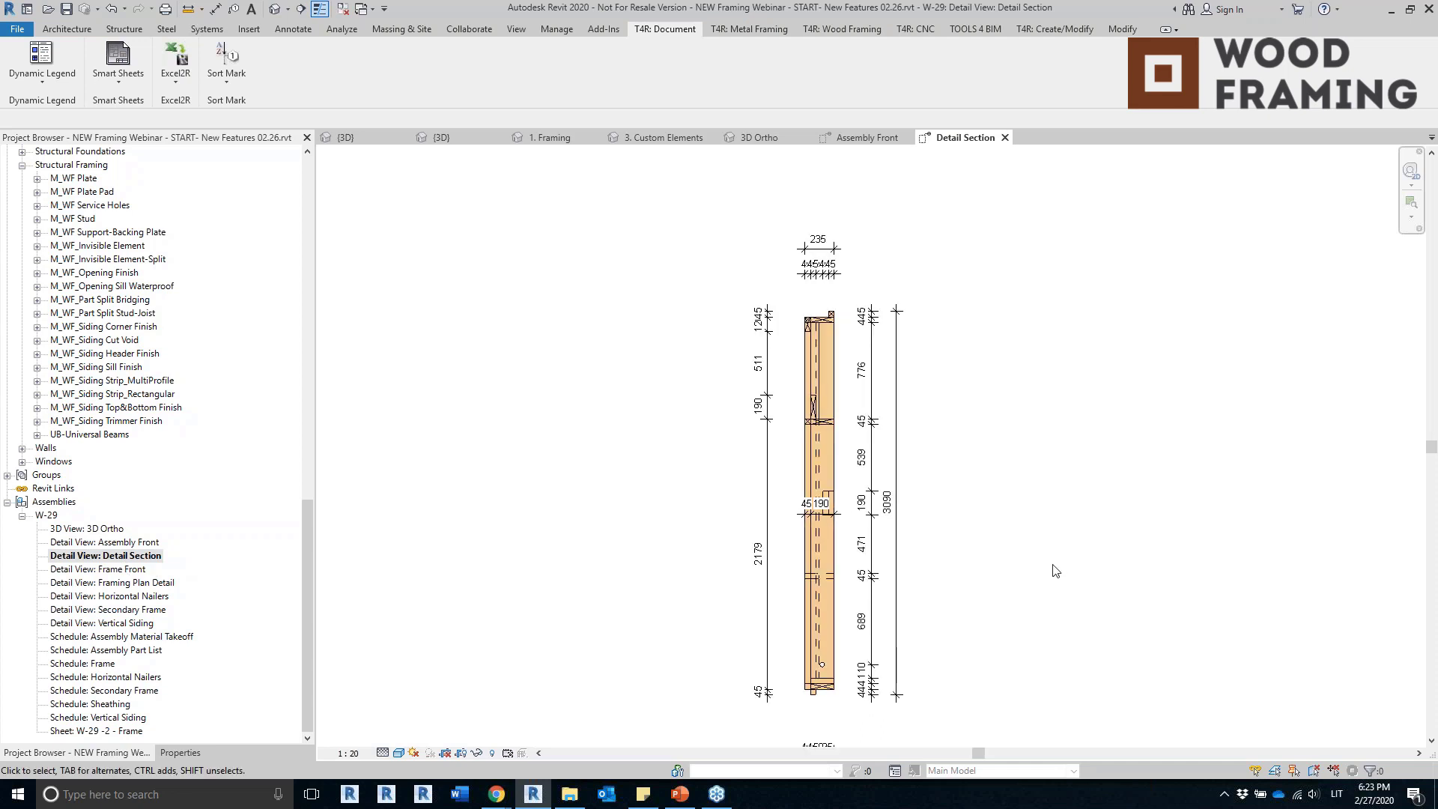
{"action": "middle_click_drag", "start_coordinate": [1052, 566], "coordinate": [947, 530]}
{"action": "scroll", "coordinate": [704, 683], "scroll_direction": "up", "scroll_amount": 4}
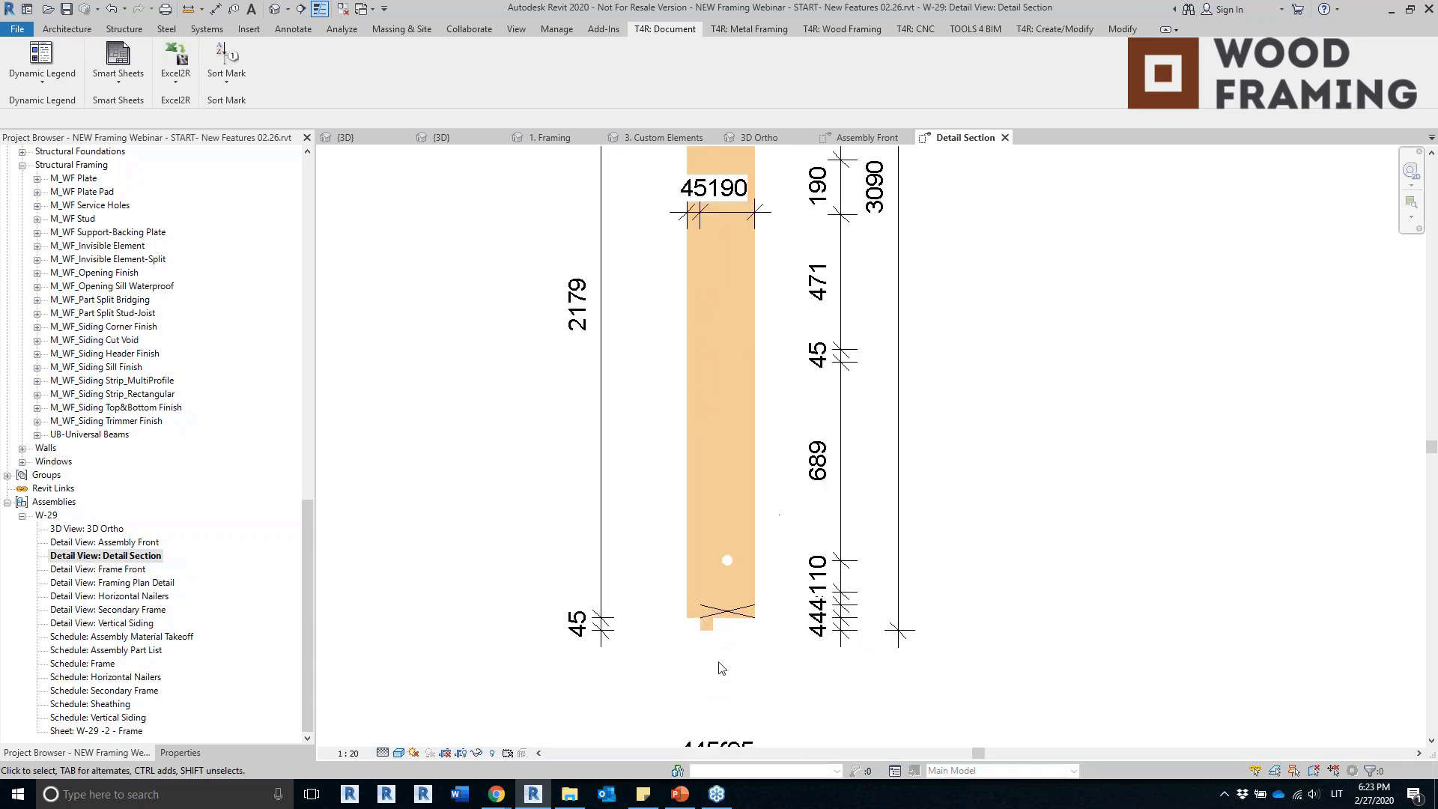
{"action": "scroll", "coordinate": [719, 669], "scroll_direction": "up", "scroll_amount": 1}
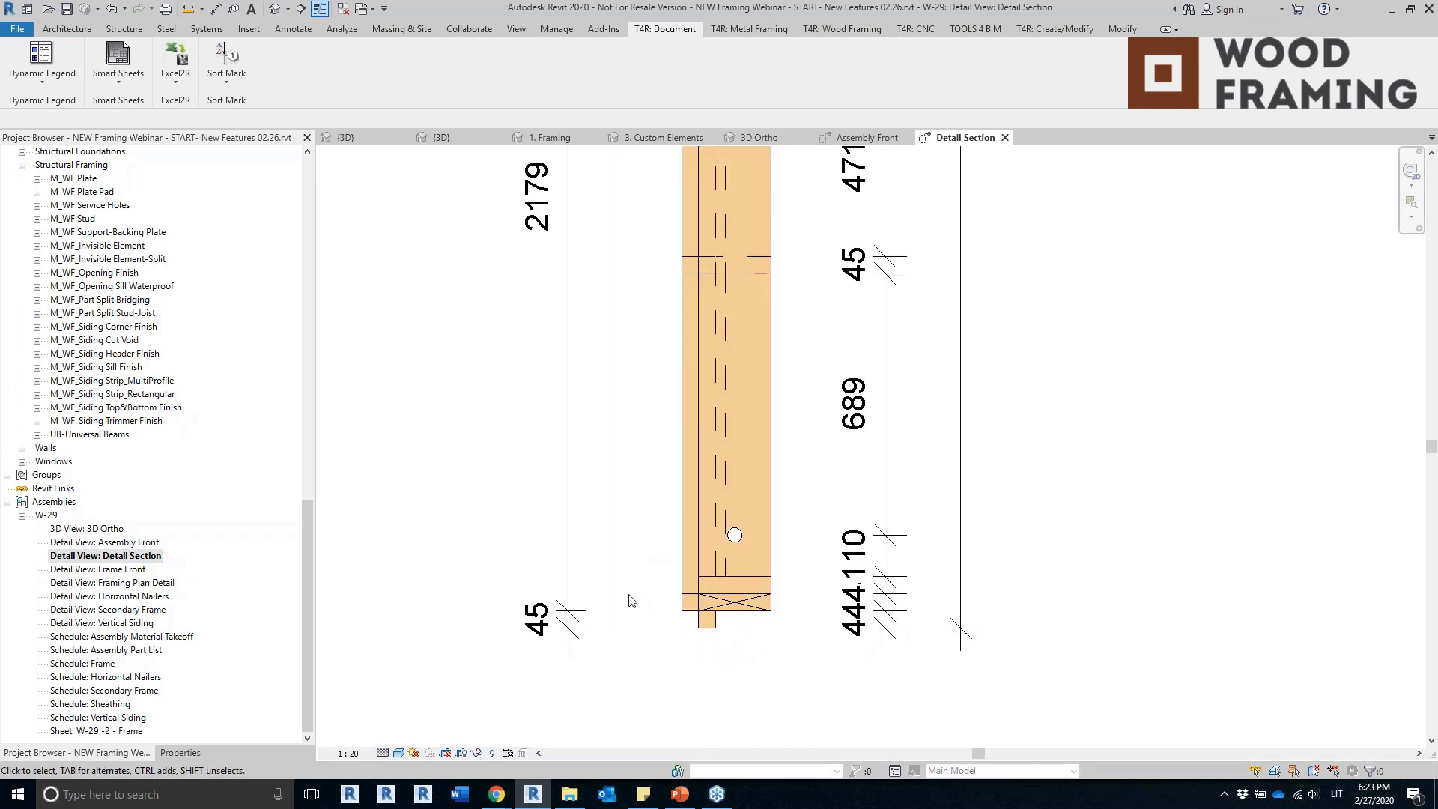
{"action": "scroll", "coordinate": [978, 539], "scroll_direction": "down", "scroll_amount": 4}
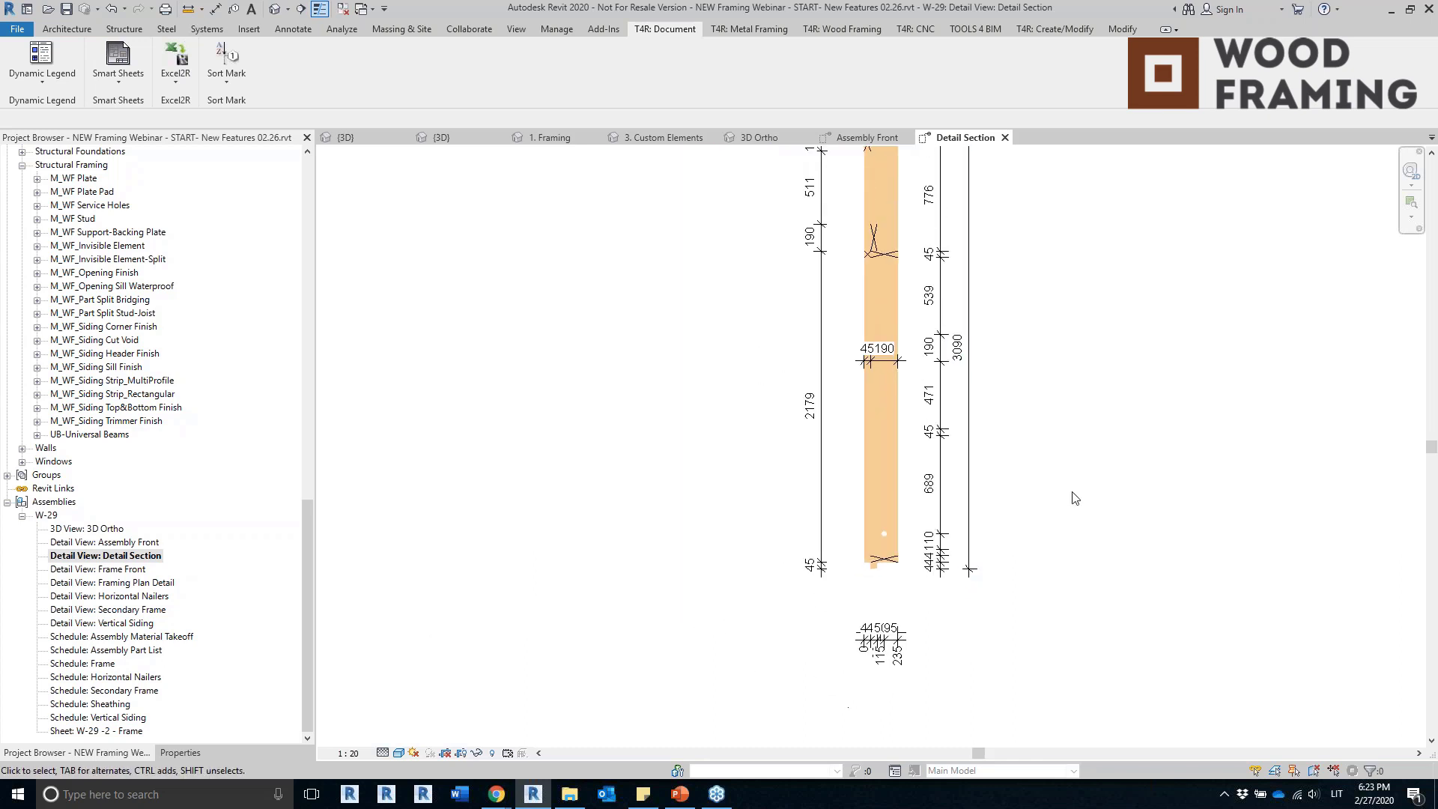
Open the Frame Front detail view of W-29 and examine its member tags and dimensions.
{"action": "double_click", "coordinate": [142, 569]}
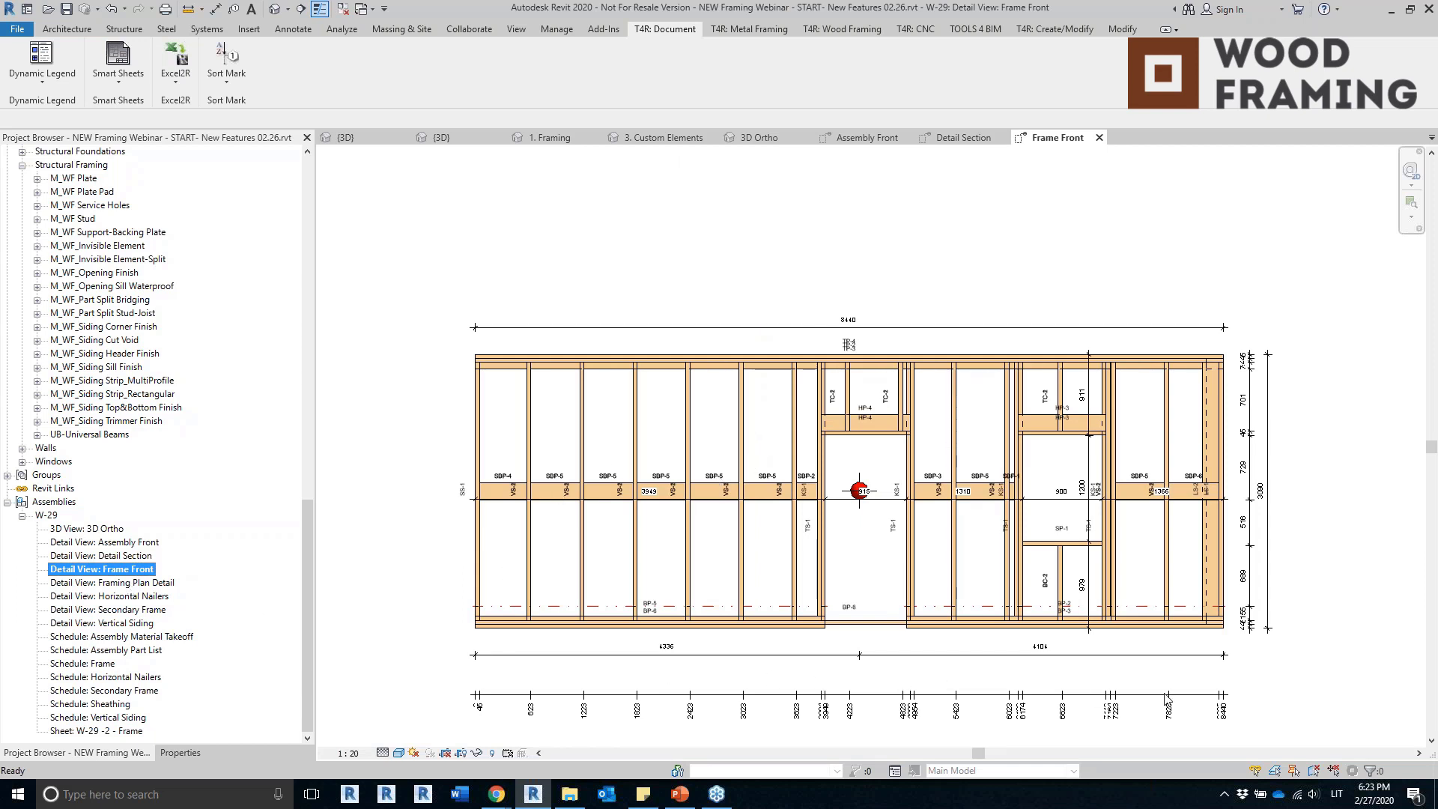
{"action": "scroll", "coordinate": [1023, 515], "scroll_direction": "up", "scroll_amount": 2}
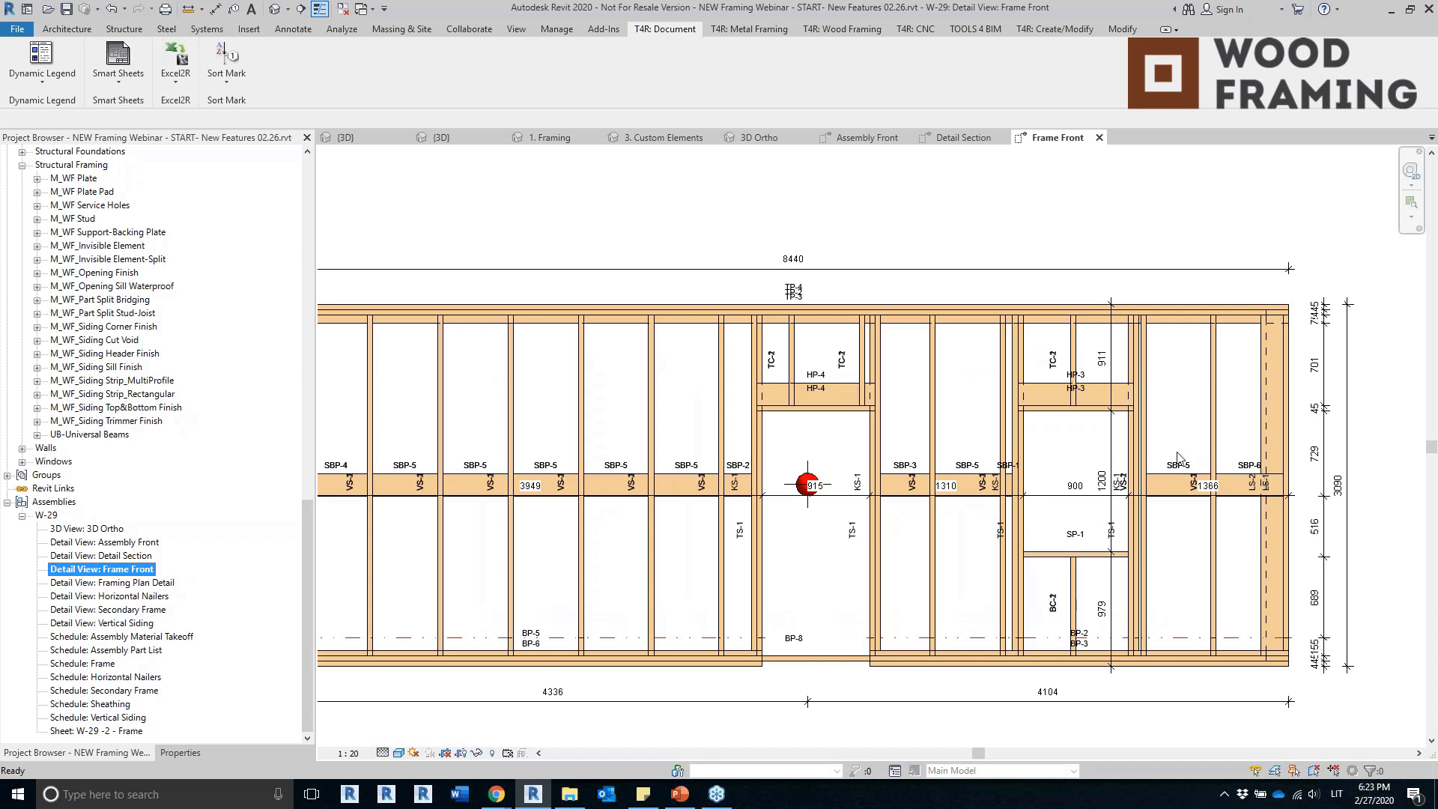
{"action": "scroll", "coordinate": [1177, 456], "scroll_direction": "down", "scroll_amount": 2}
Review the Framing Plan Detail, Horizontal Nailers, Secondary Frame and Vertical Siding detail views of W-29.
{"action": "double_click", "coordinate": [114, 585]}
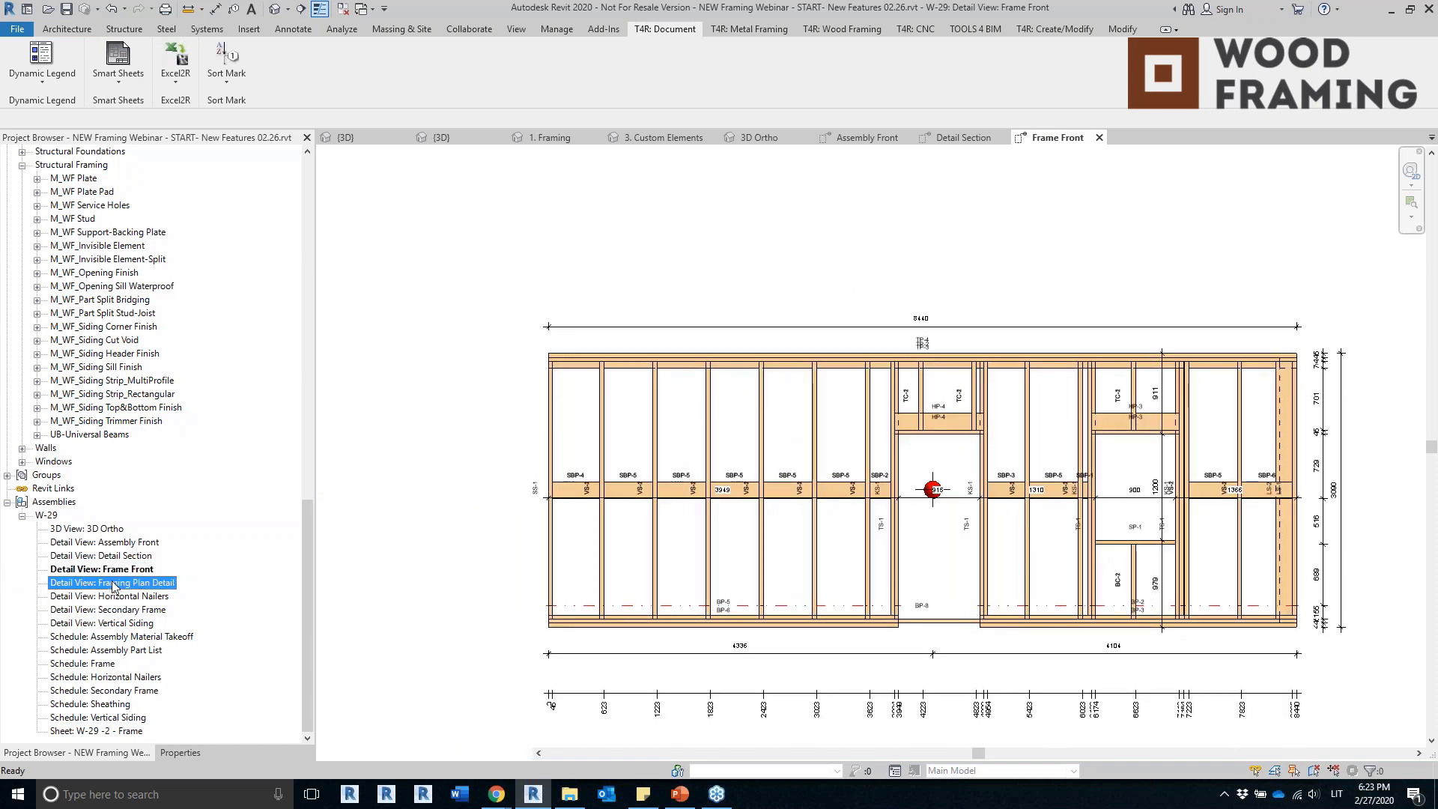
{"action": "left_click", "coordinate": [116, 597]}
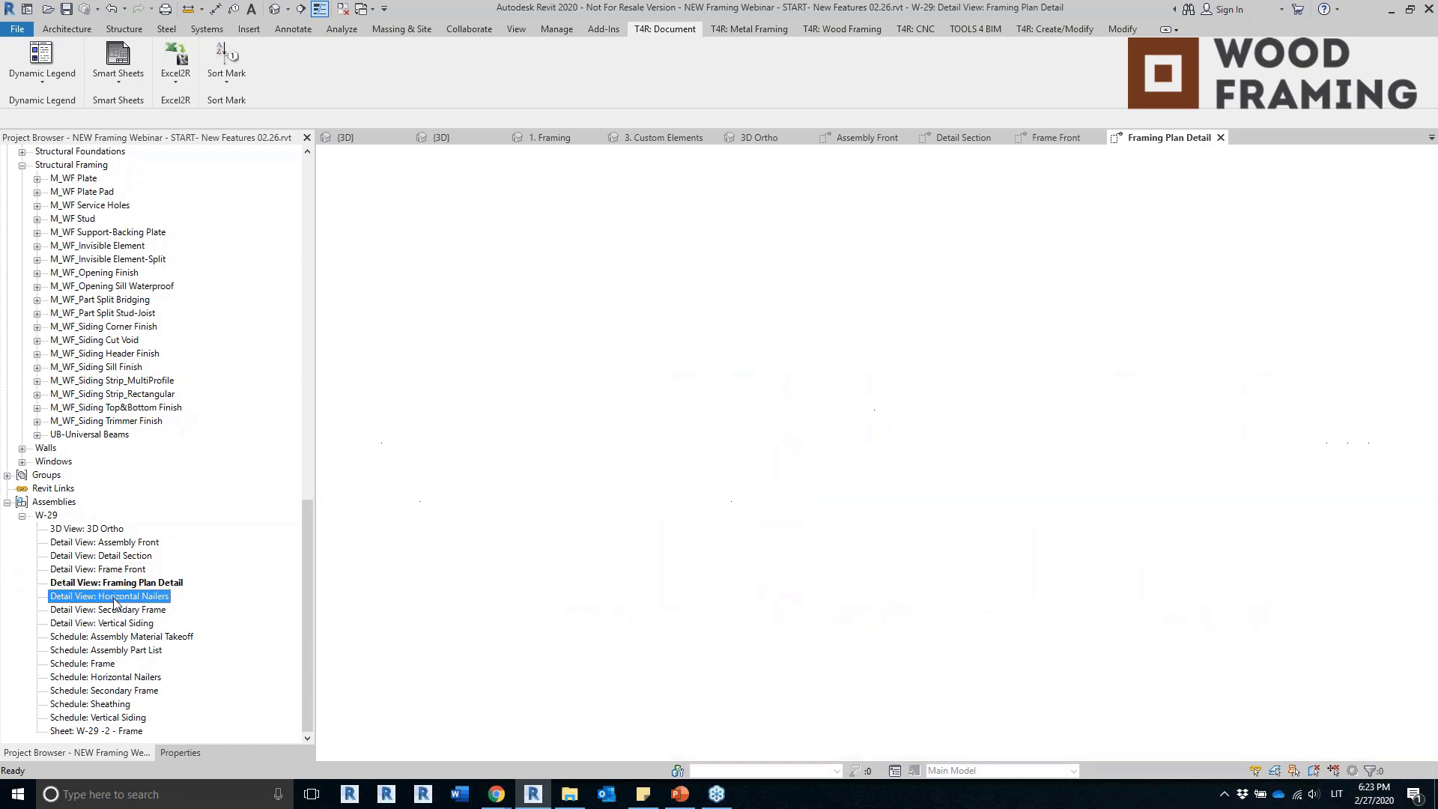
{"action": "double_click", "coordinate": [114, 610]}
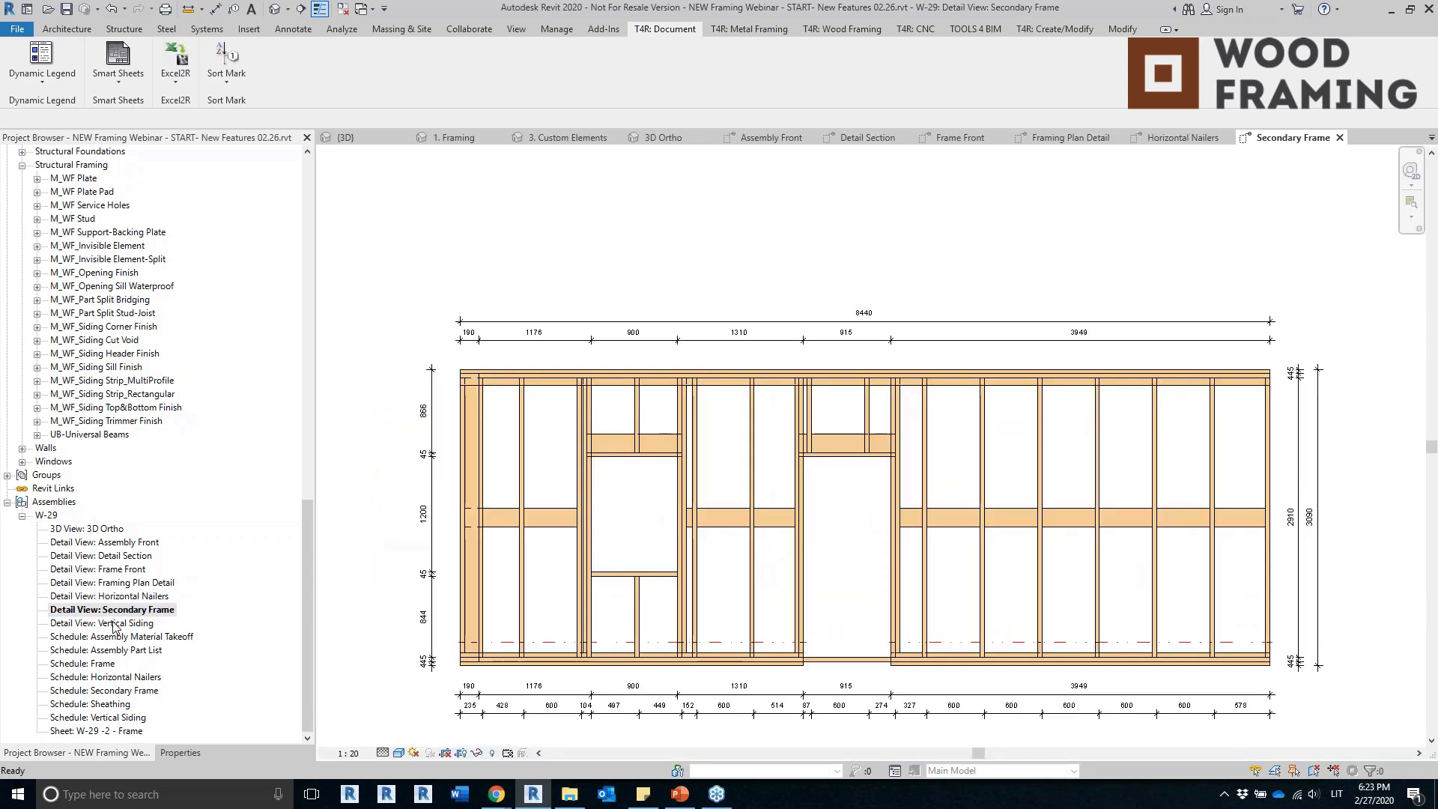
{"action": "double_click", "coordinate": [112, 623]}
Review the Assembly Material Takeoff, Assembly Part List, Frame and Horizontal Nailers schedules of W-29.
{"action": "left_click", "coordinate": [116, 637]}
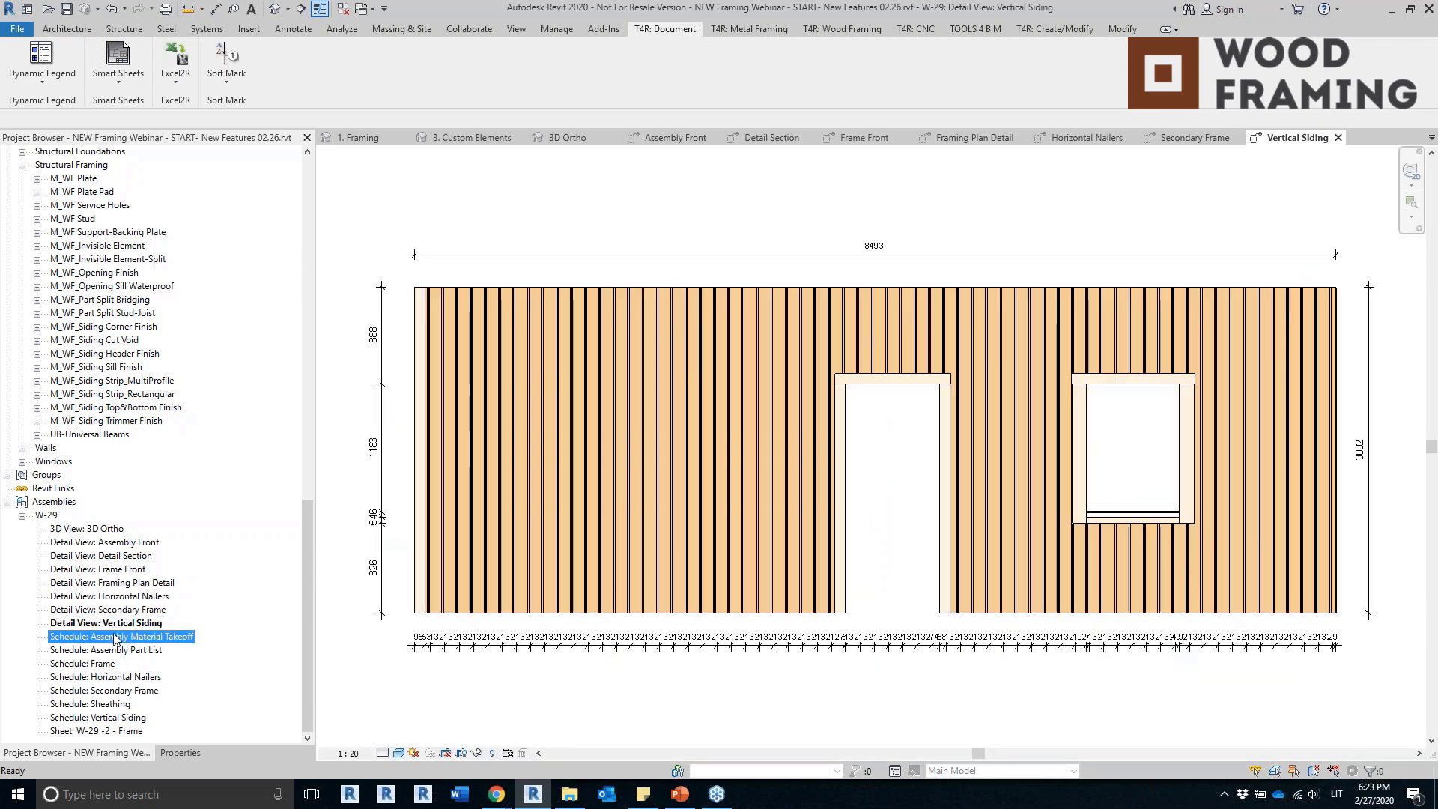
{"action": "double_click", "coordinate": [116, 636]}
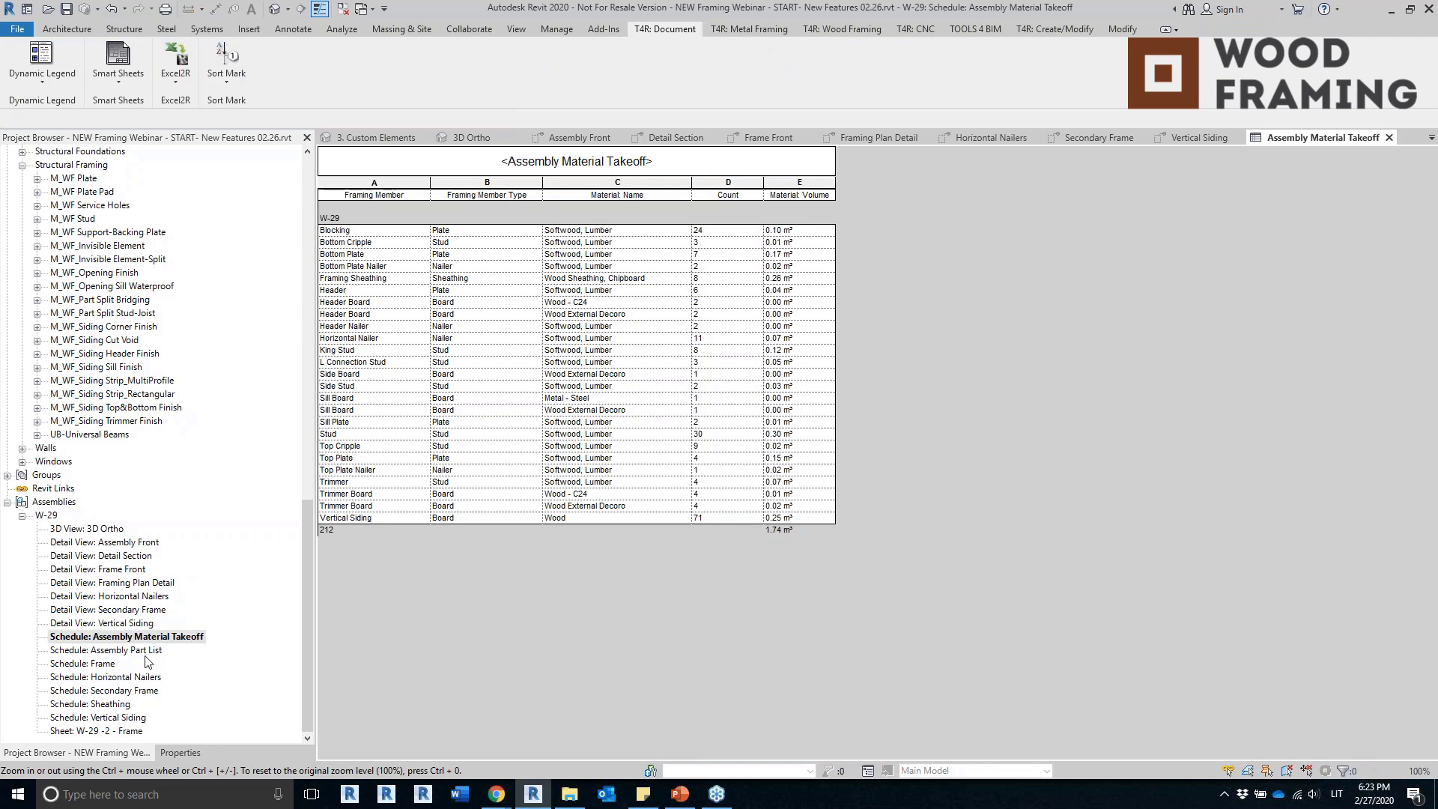
{"action": "left_click", "coordinate": [146, 650]}
{"action": "double_click", "coordinate": [145, 652]}
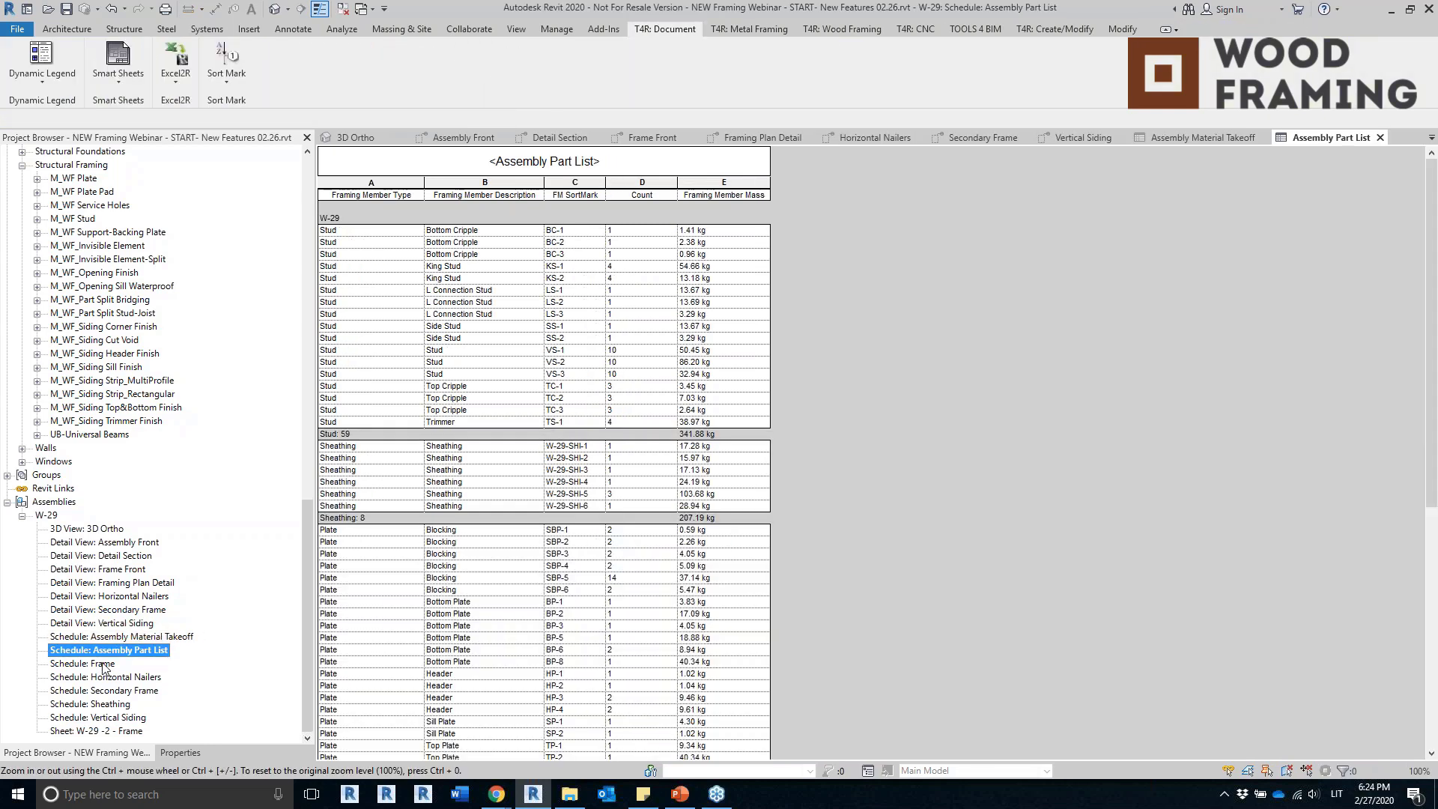
{"action": "left_click", "coordinate": [105, 664]}
{"action": "double_click", "coordinate": [104, 664]}
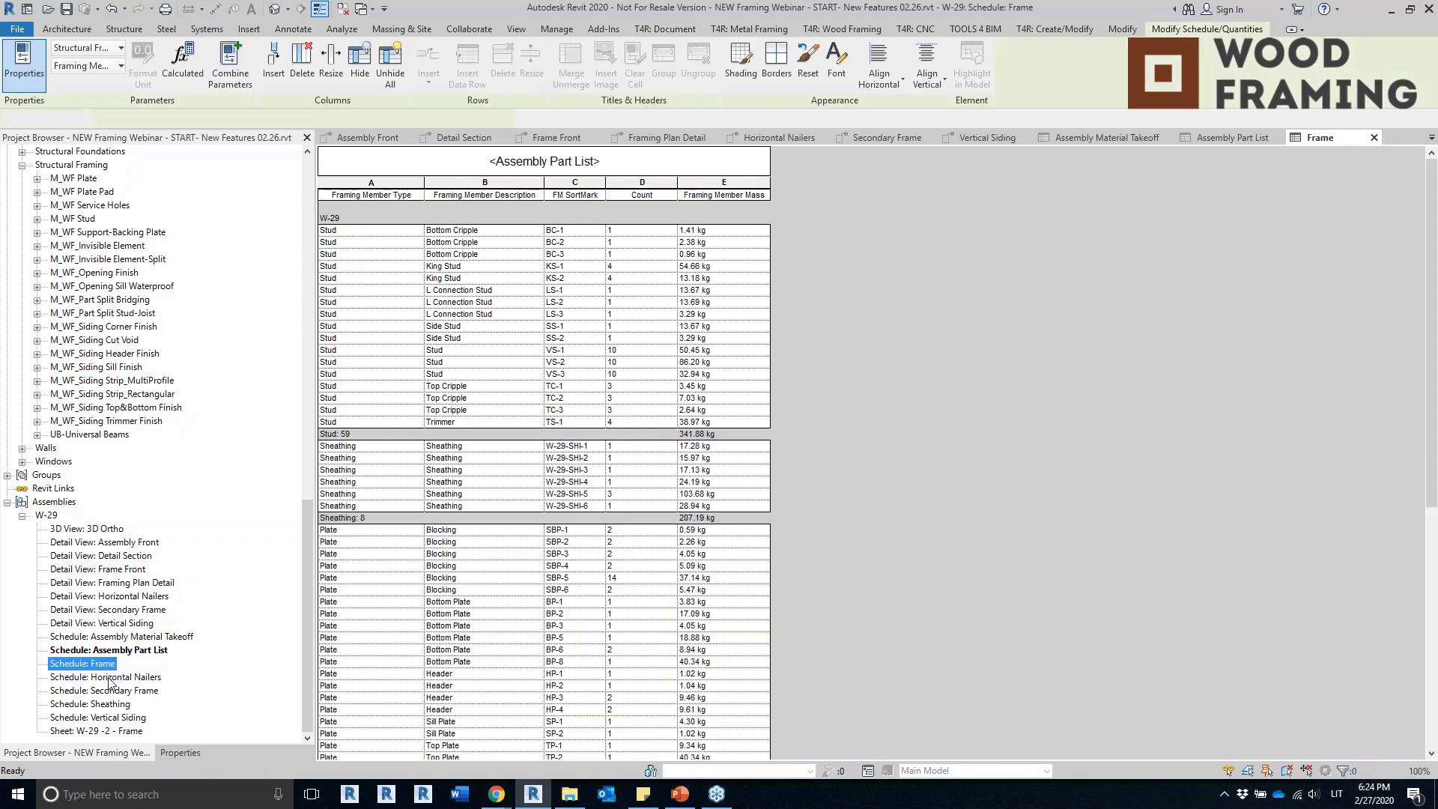
{"action": "left_click", "coordinate": [108, 677]}
{"action": "double_click", "coordinate": [109, 677]}
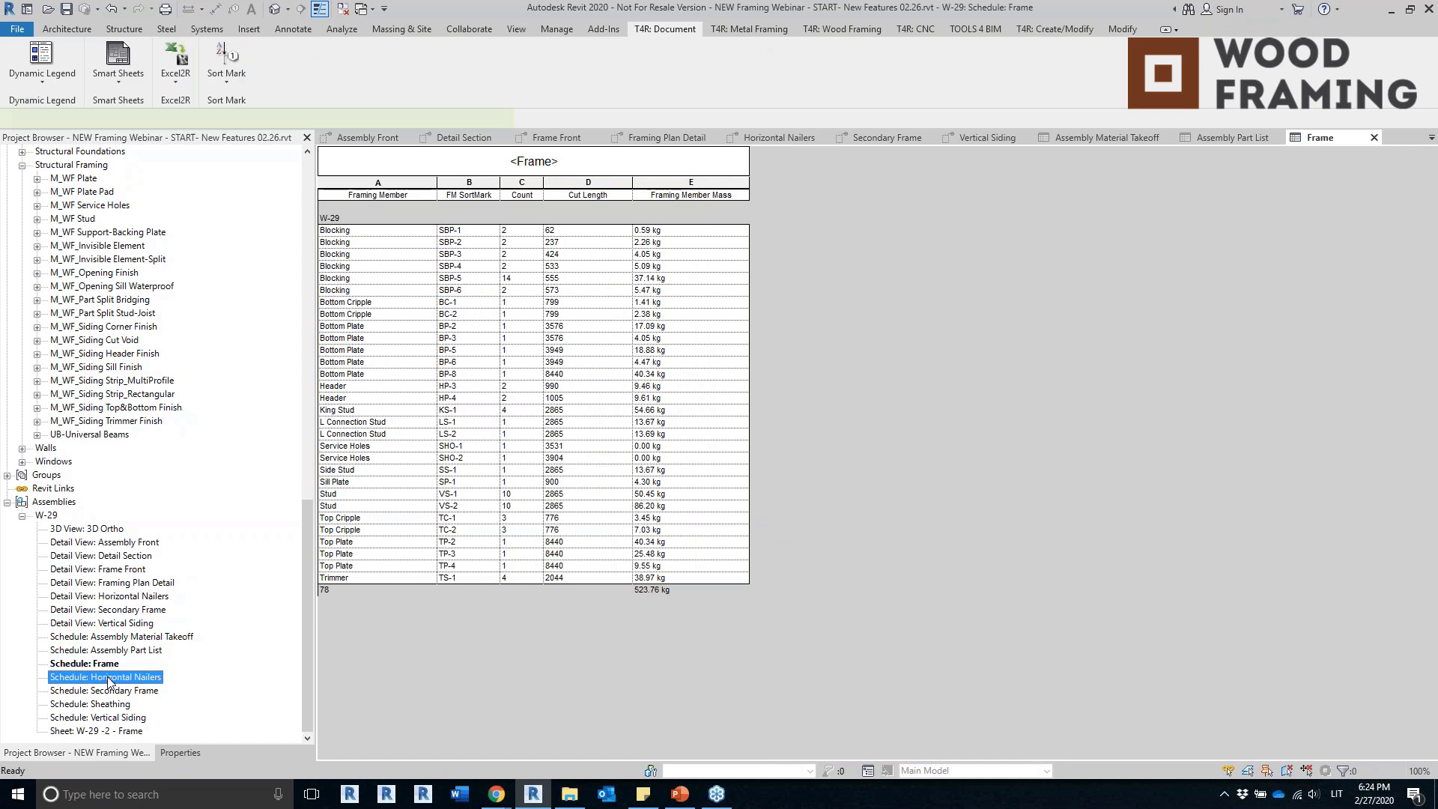
Open sheet W-29 -2 - Frame and place the Frame Front detail view in its upper part.
{"action": "double_click", "coordinate": [85, 732]}
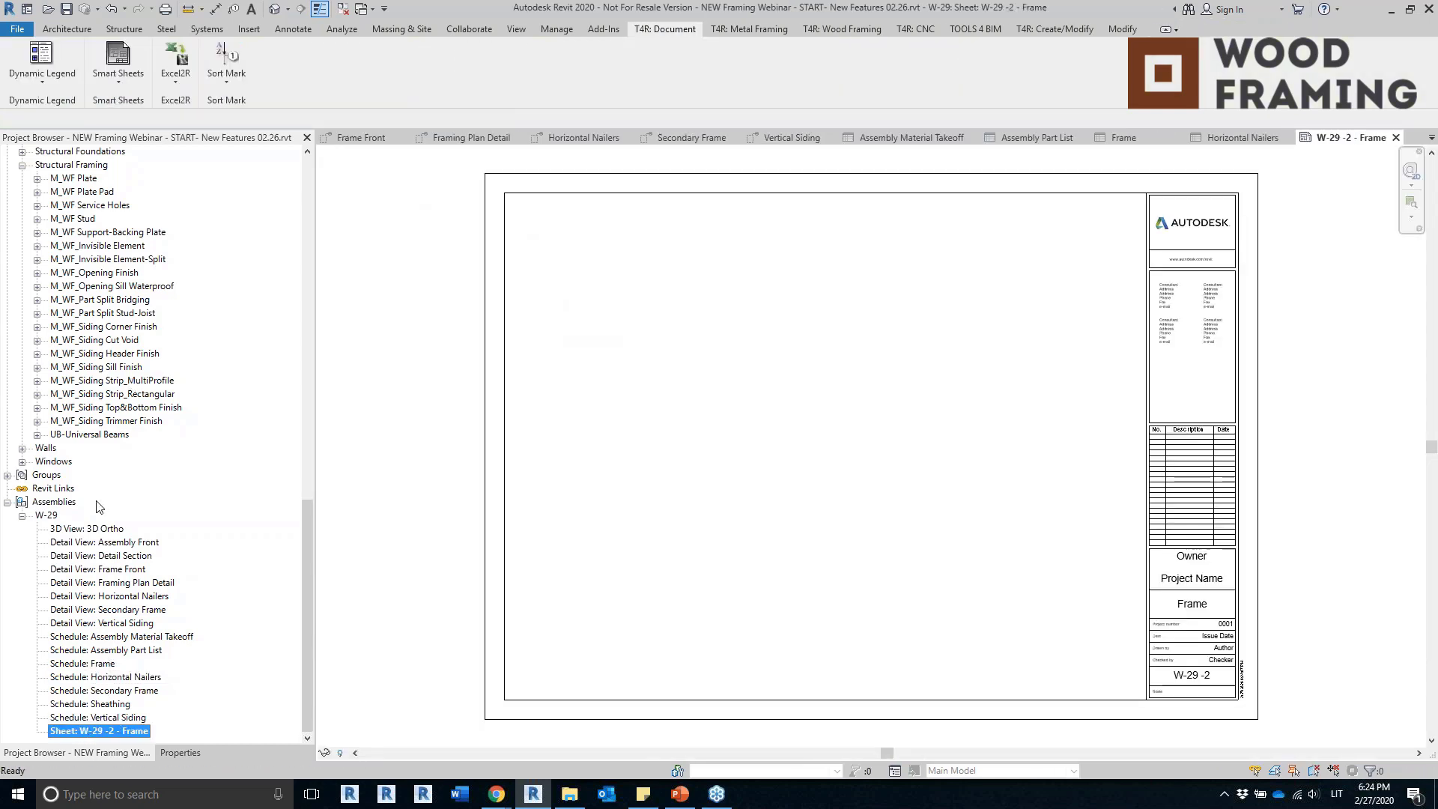
{"action": "left_click", "coordinate": [81, 529]}
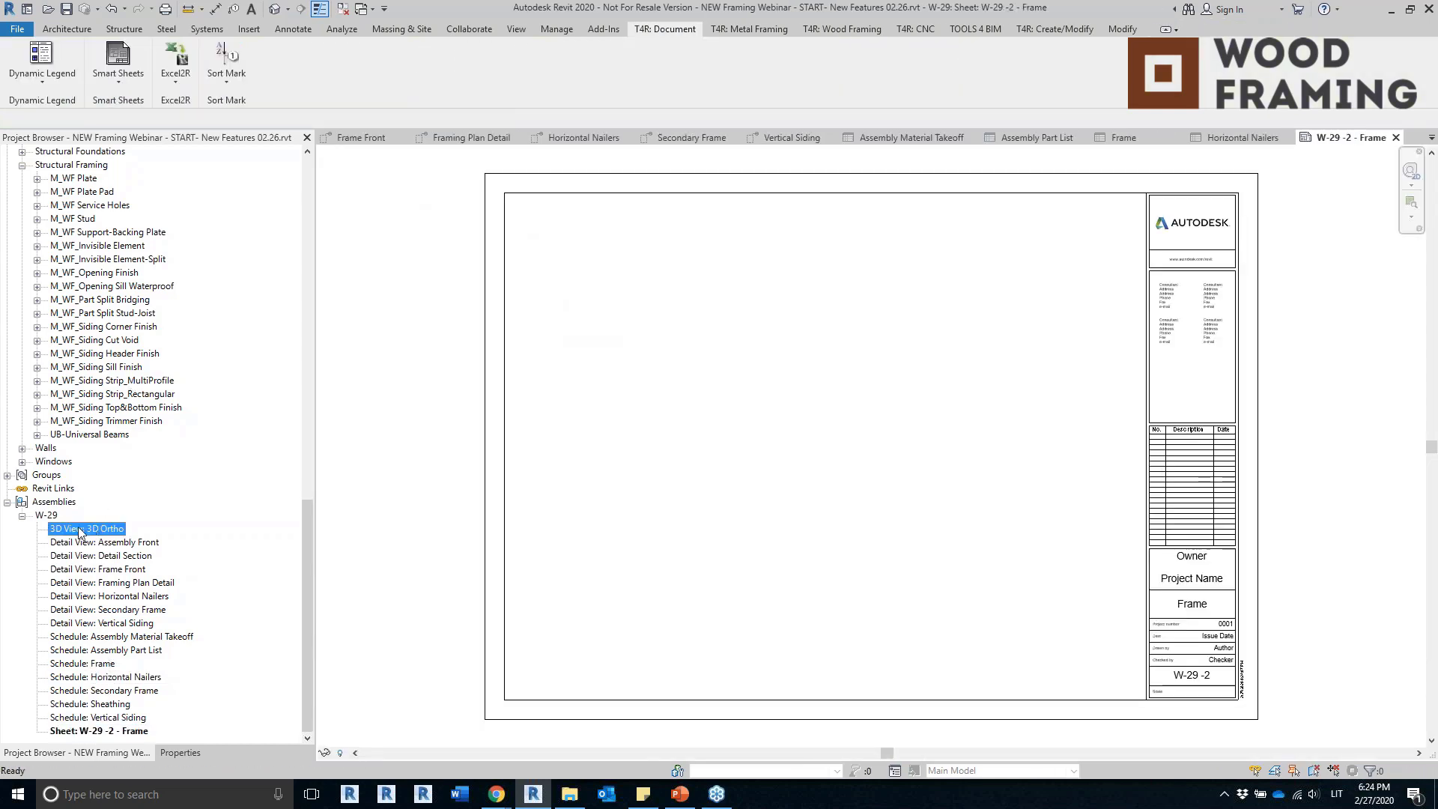
{"action": "left_click_drag", "start_coordinate": [120, 570], "coordinate": [530, 565]}
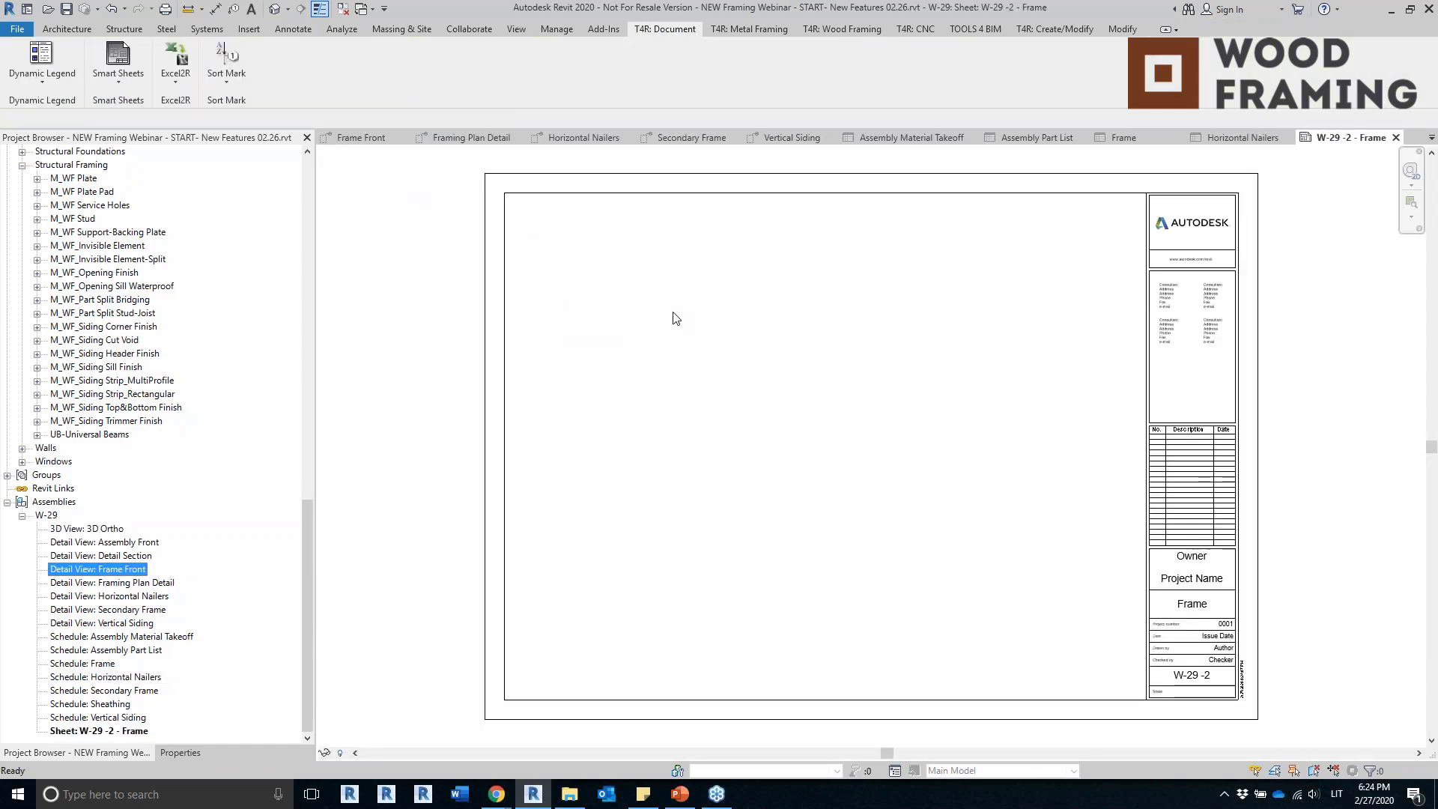
{"action": "left_click", "coordinate": [729, 296]}
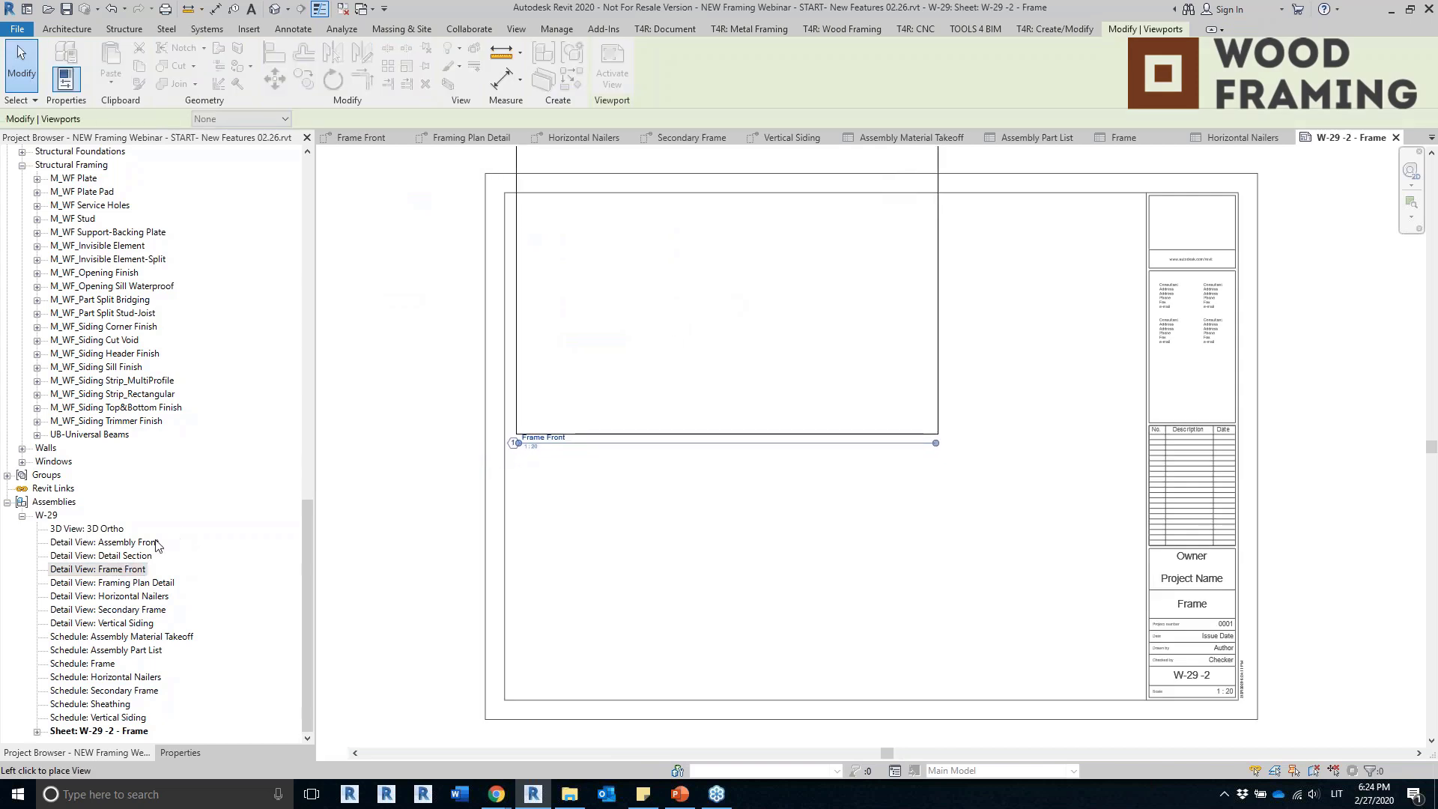
Place the Framing Plan Detail view on the sheet directly below Frame Front, aligned with its title.
{"action": "left_click_drag", "start_coordinate": [138, 582], "coordinate": [292, 580]}
{"action": "left_click_drag", "start_coordinate": [749, 519], "coordinate": [734, 512]}
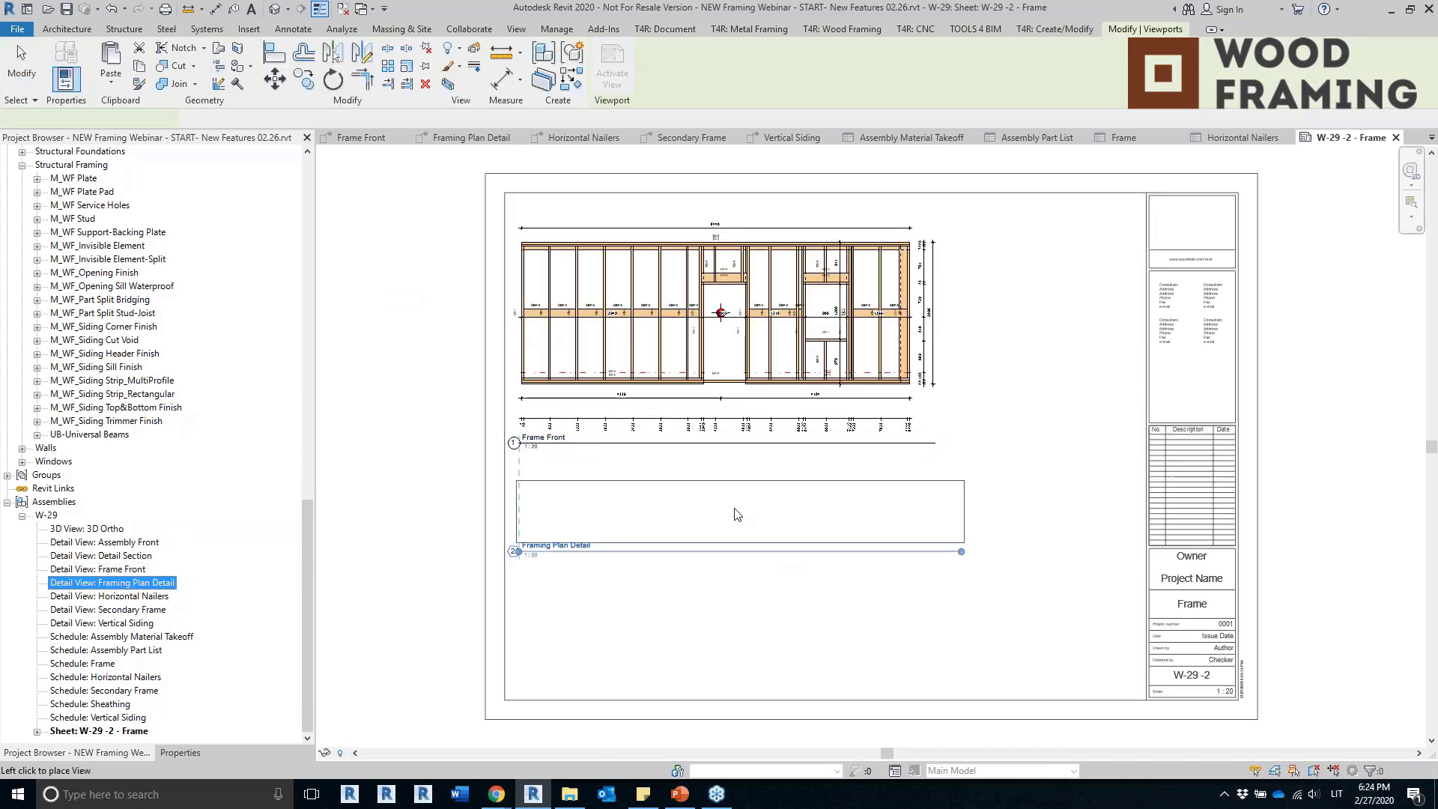
{"action": "left_click", "coordinate": [733, 510]}
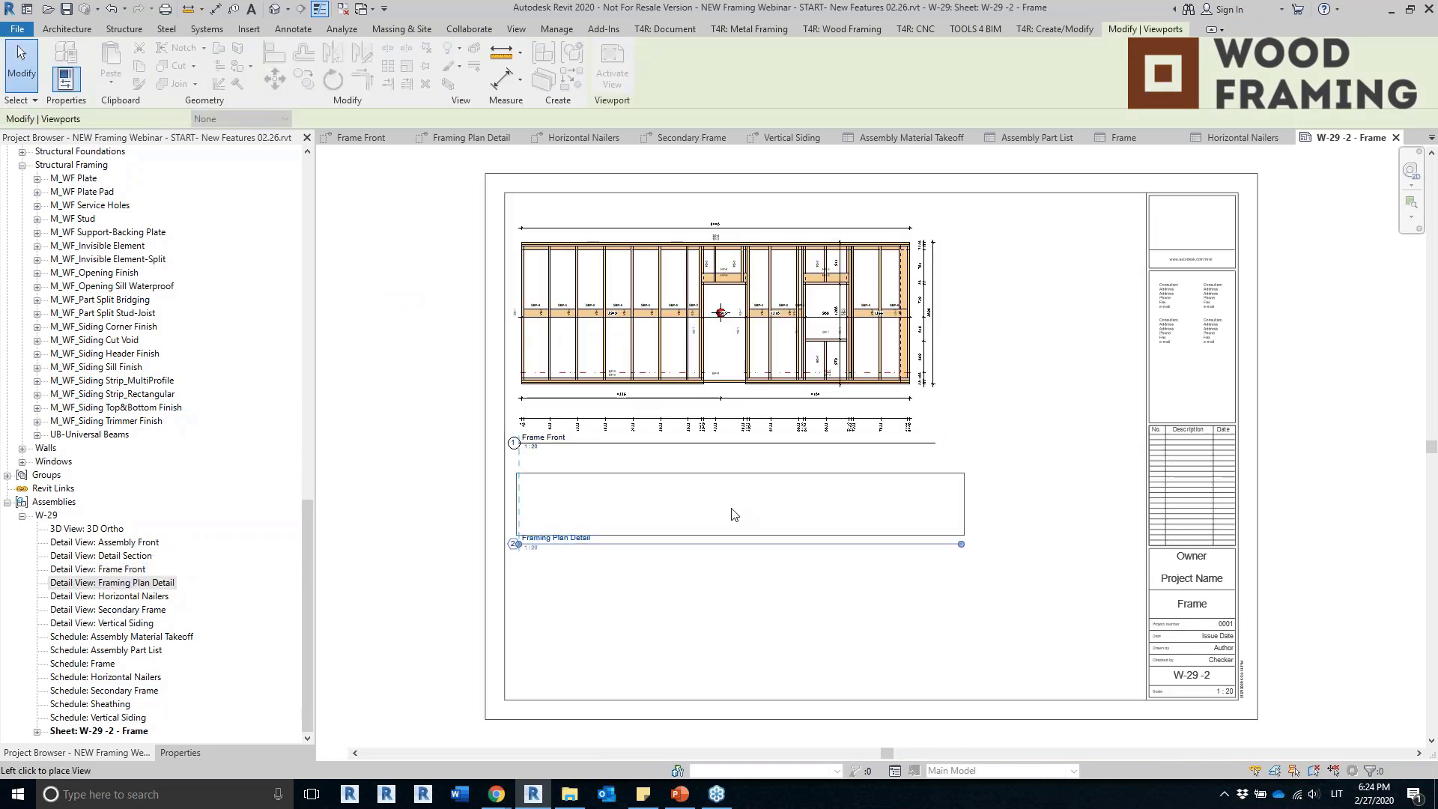
Place the Detail Section view on the sheet beside Frame Front, with its title aligned to the Frame Front title.
{"action": "left_click", "coordinate": [119, 611]}
{"action": "left_click", "coordinate": [112, 691]}
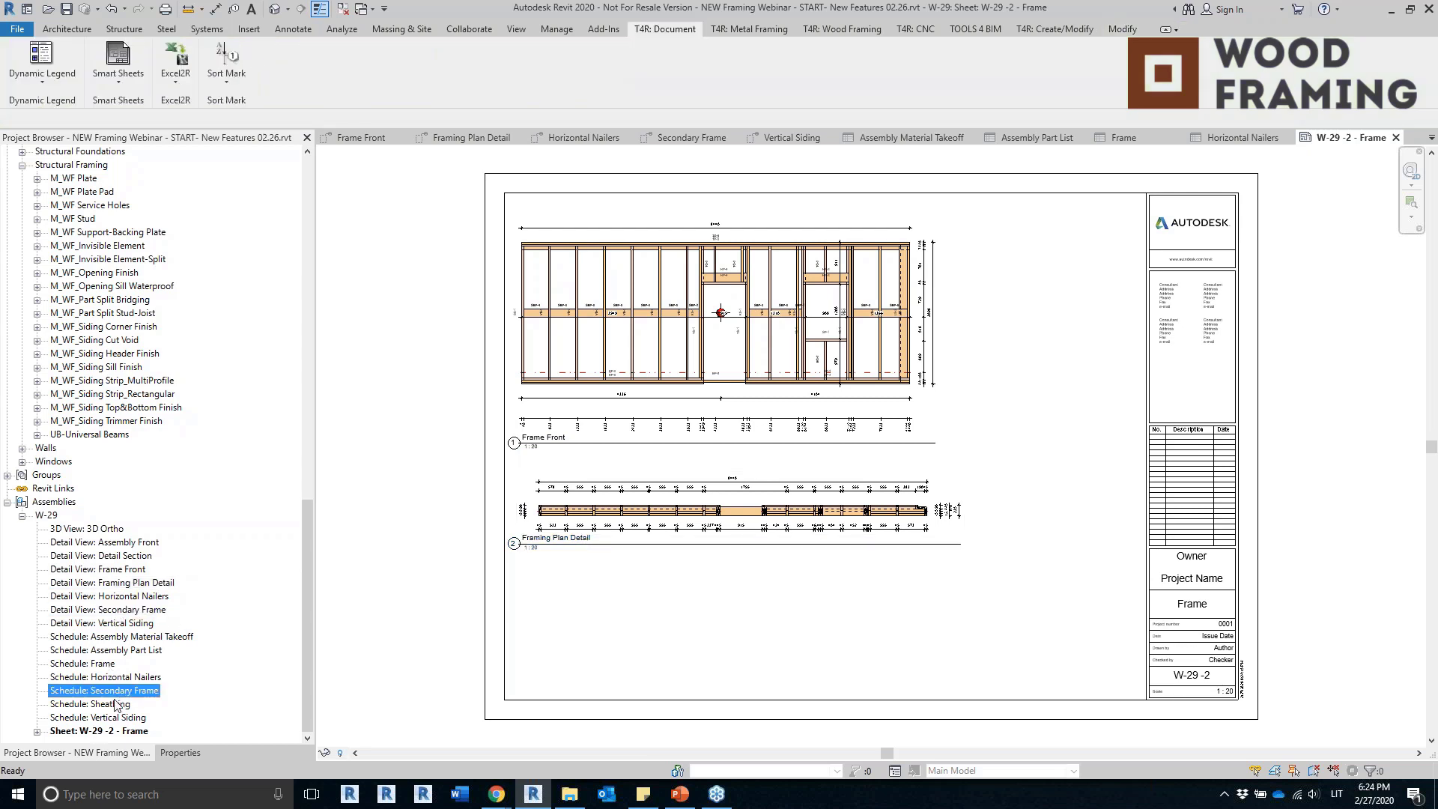
{"action": "left_click", "coordinate": [110, 704]}
{"action": "left_click", "coordinate": [118, 677]}
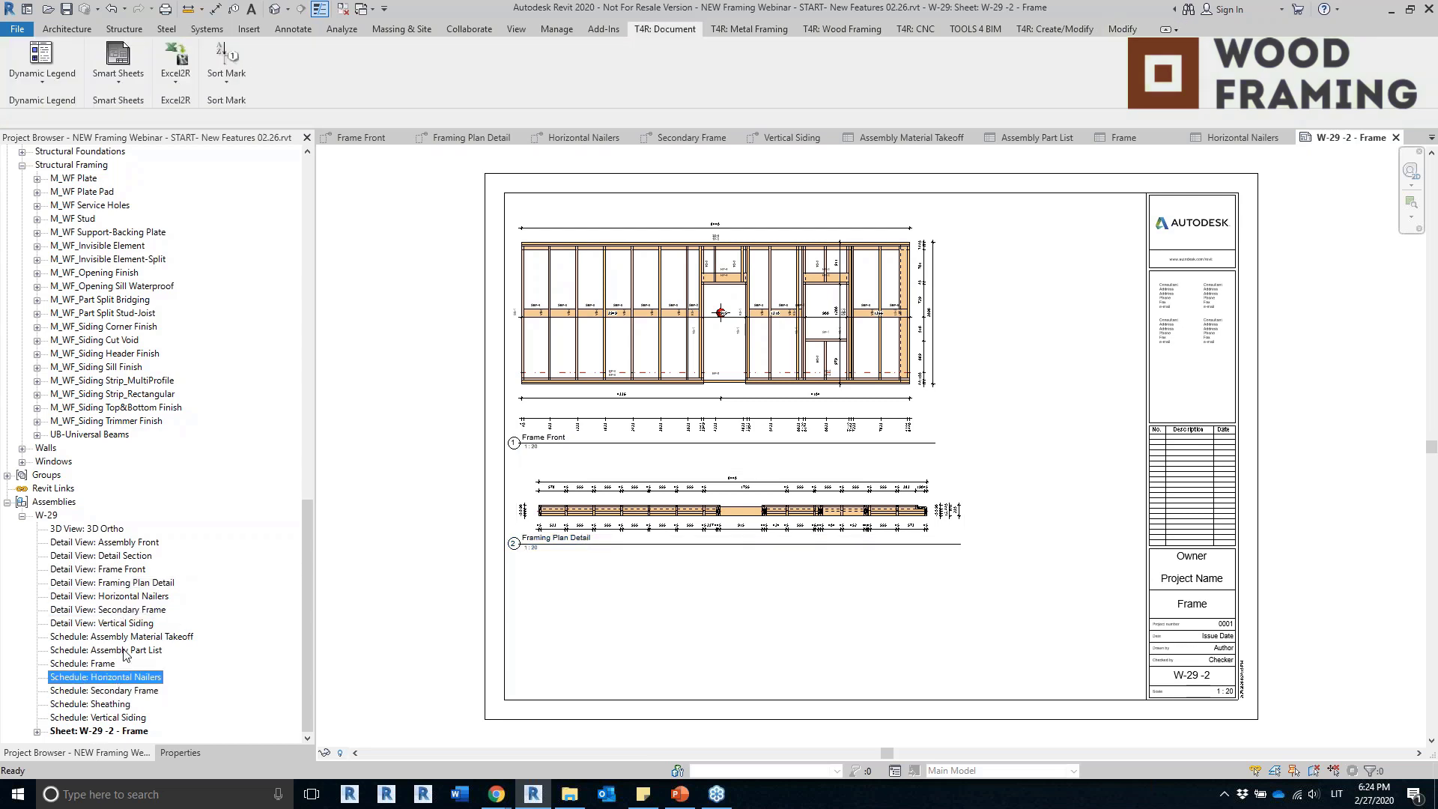
{"action": "left_click", "coordinate": [124, 649]}
{"action": "left_click", "coordinate": [126, 556]}
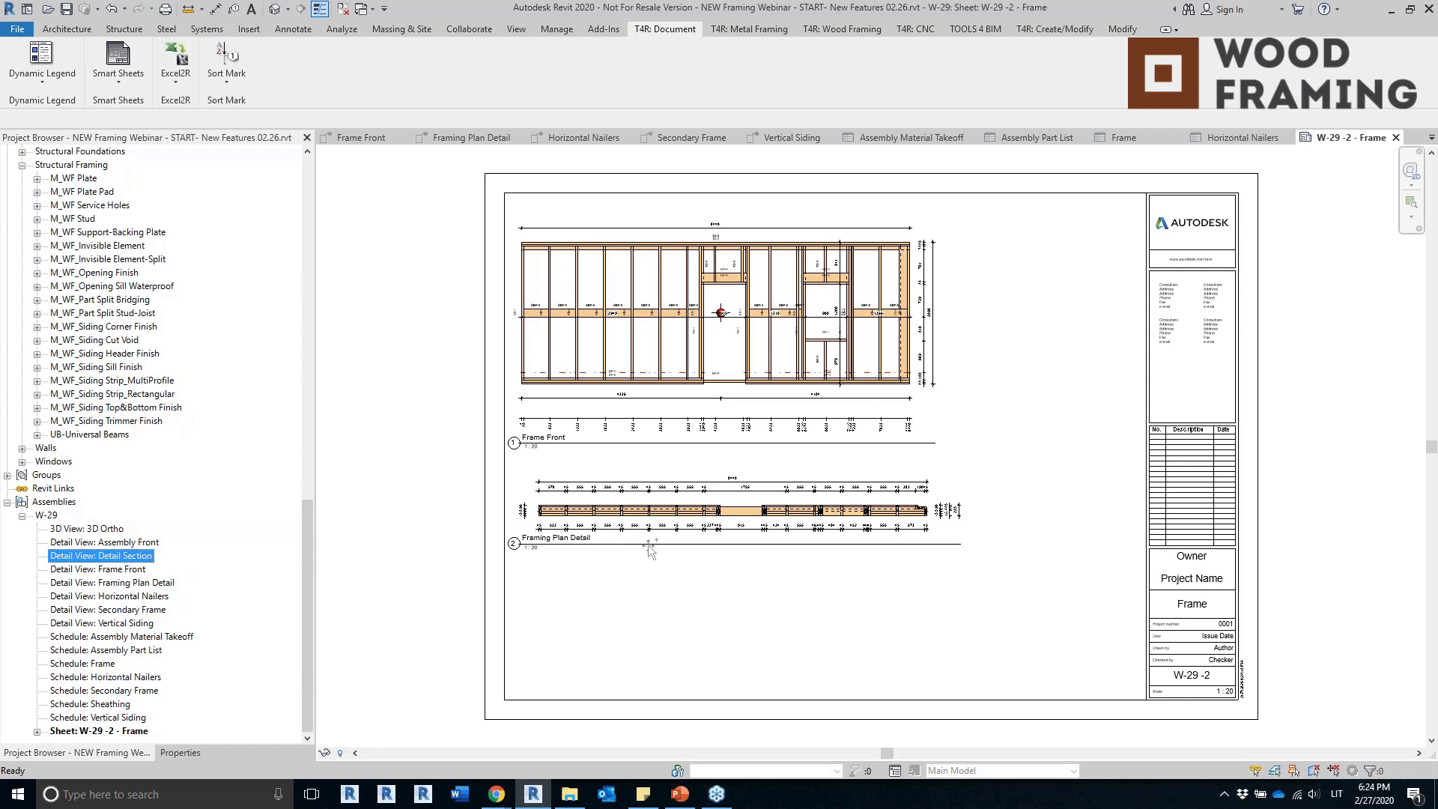
{"action": "left_click", "coordinate": [1028, 298]}
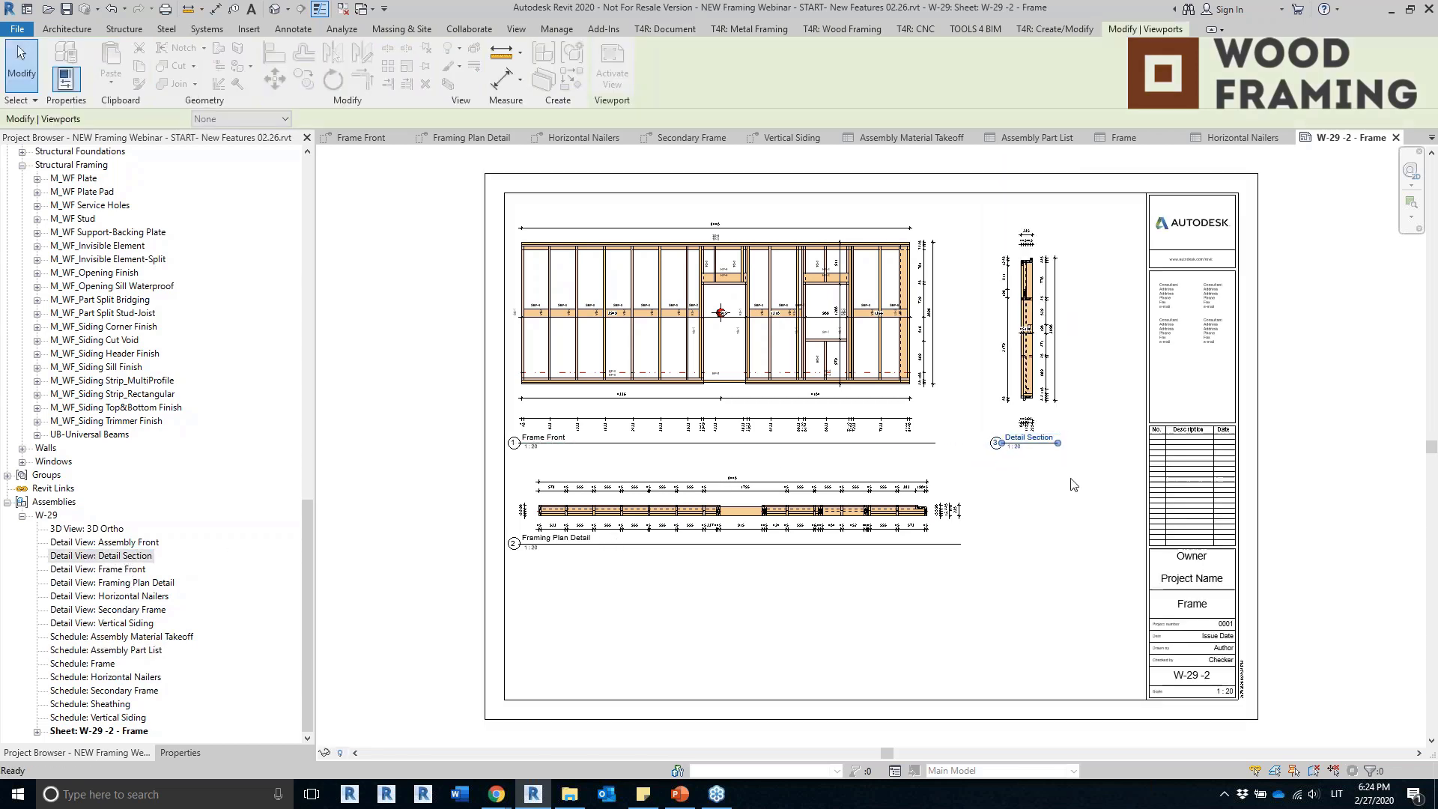
{"action": "left_click", "coordinate": [1035, 582]}
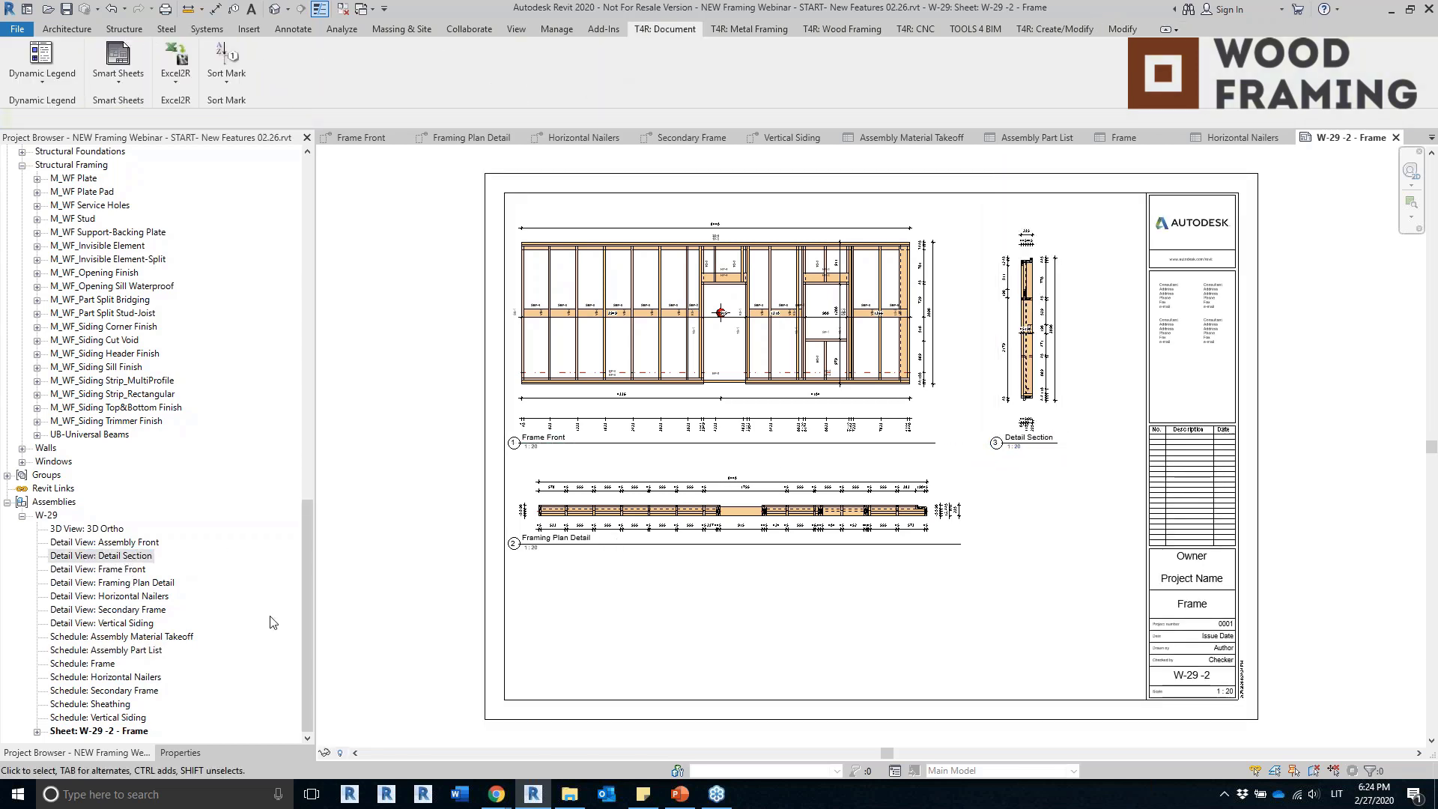
Place the Frame schedule on the sheet directly below the Detail Section view.
{"action": "left_click", "coordinate": [71, 664]}
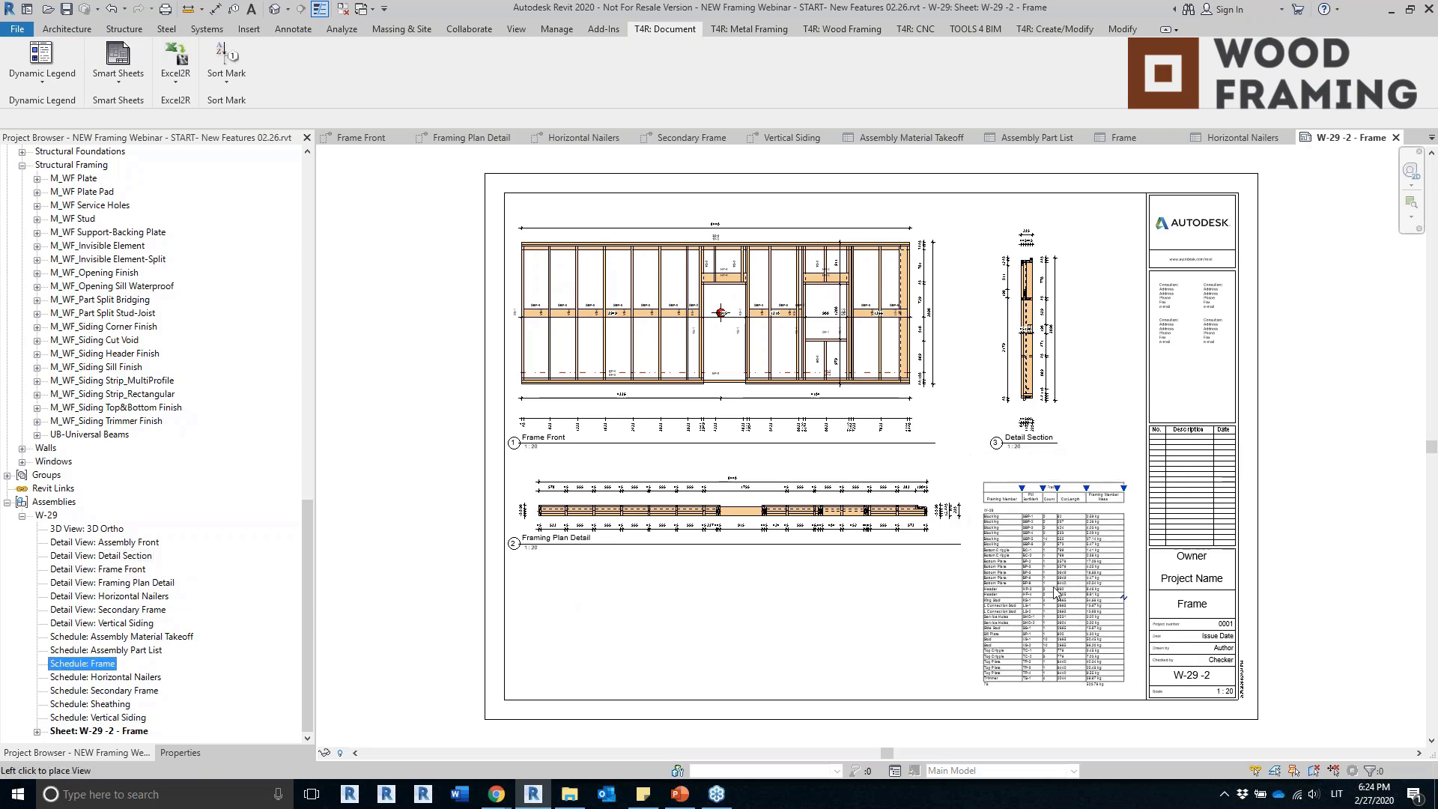
{"action": "left_click", "coordinate": [1055, 589]}
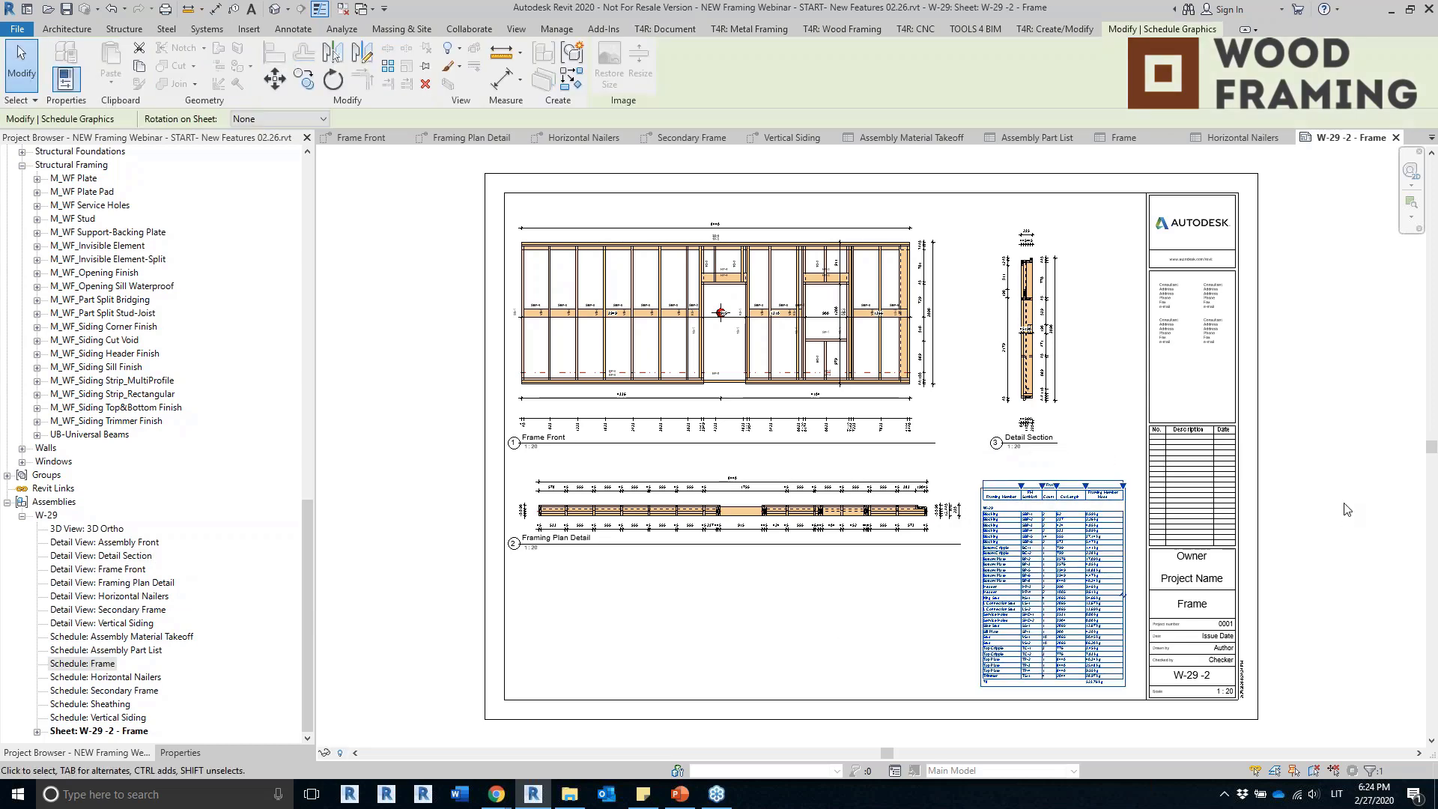
{"action": "key", "text": "Escape"}
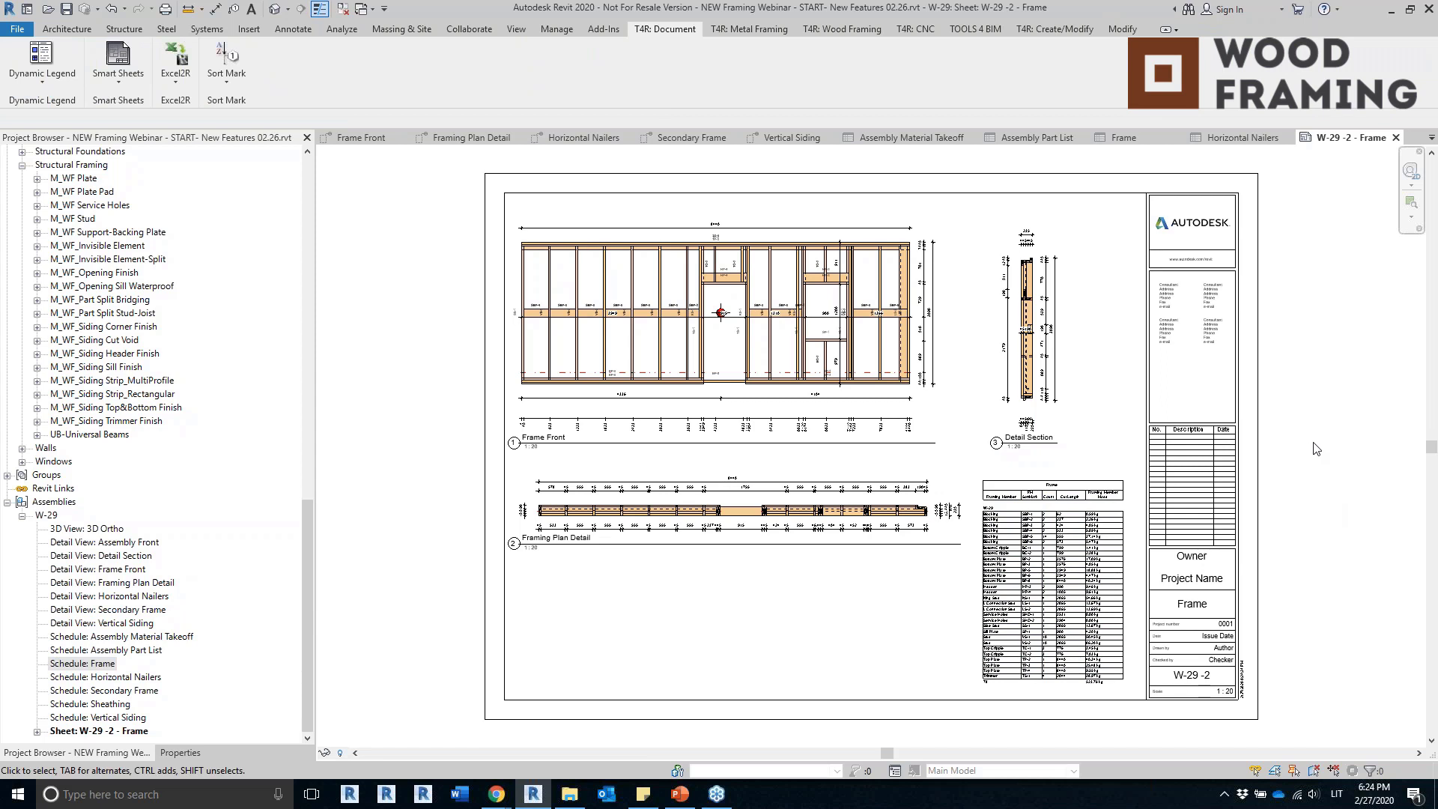
View the whole framed building in 3D and switch to the 3D view of Metal Framing Wall - Joined Openings.rvt.
{"action": "left_click", "coordinate": [279, 12]}
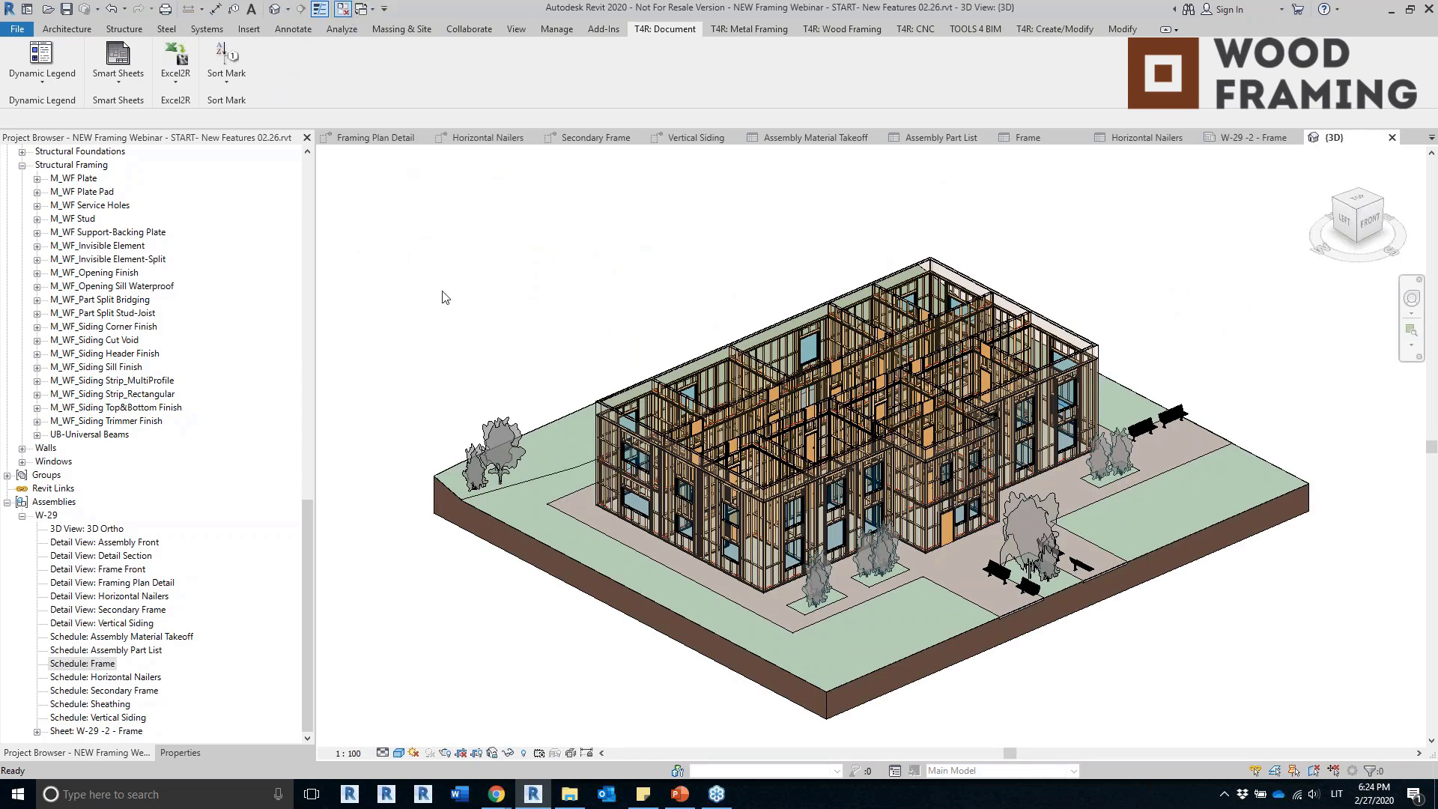
{"action": "left_click", "coordinate": [446, 139]}
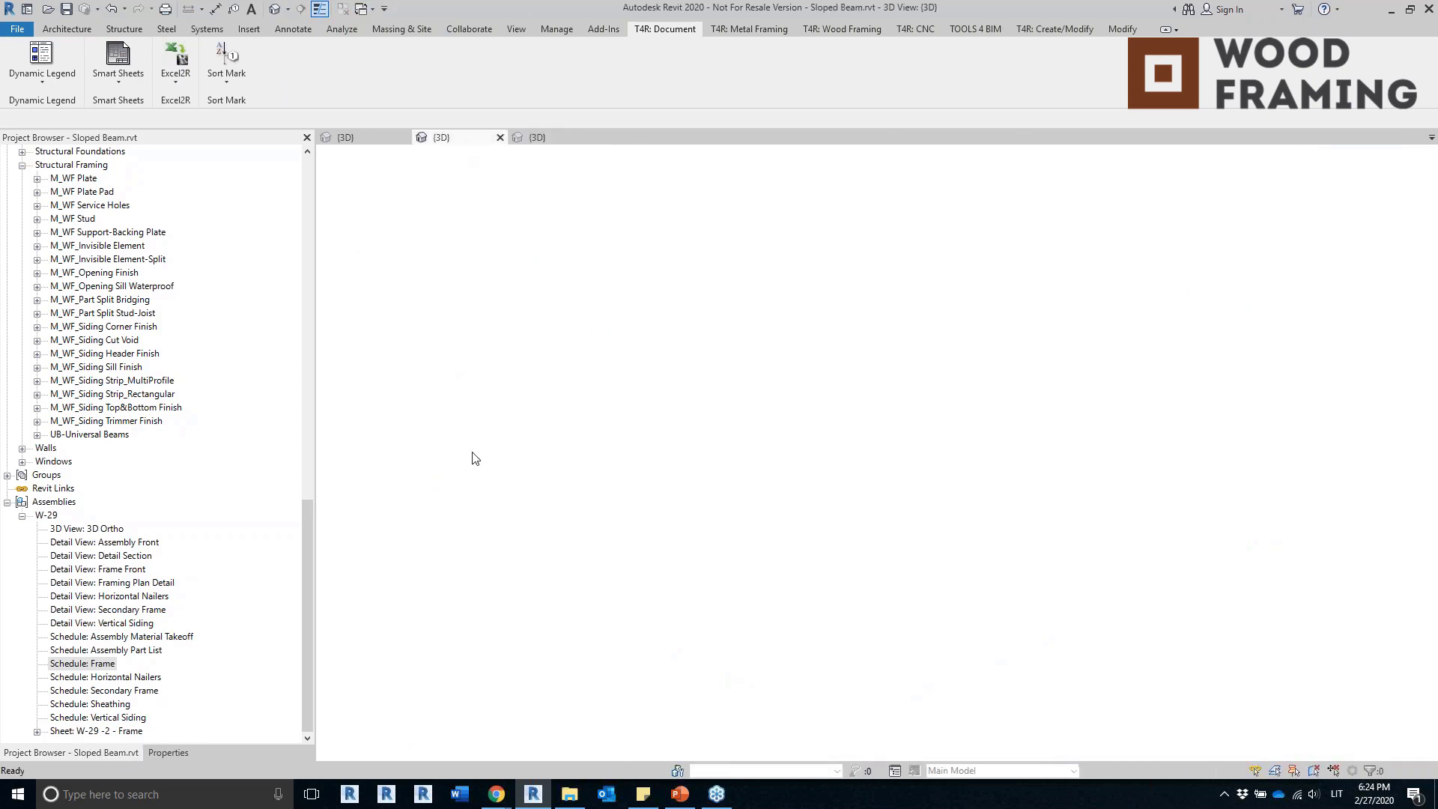
{"action": "left_click", "coordinate": [351, 137]}
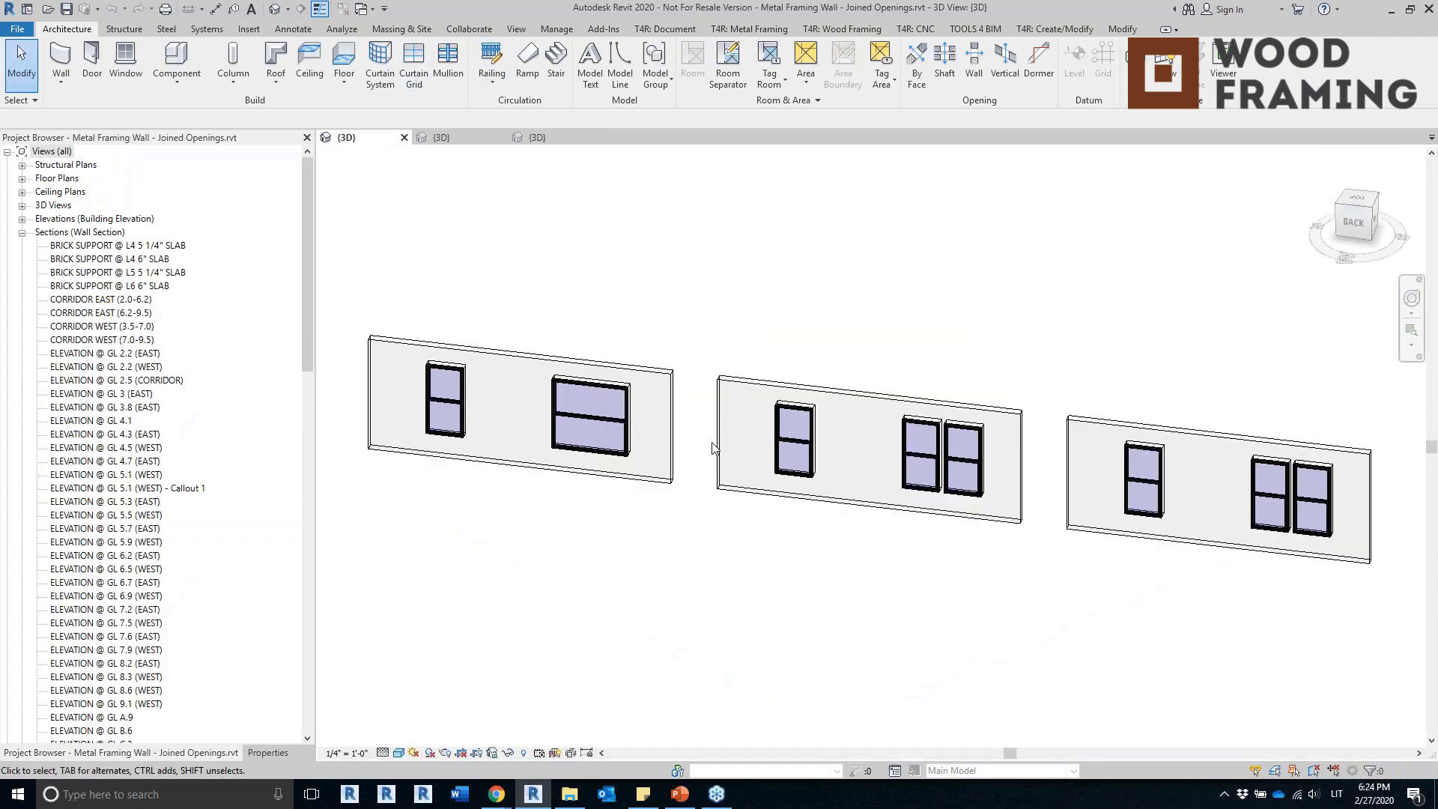
Bring up the Metal Framing tools and float the Wall+M tool group above the walls in the 3D view.
{"action": "left_click", "coordinate": [779, 29]}
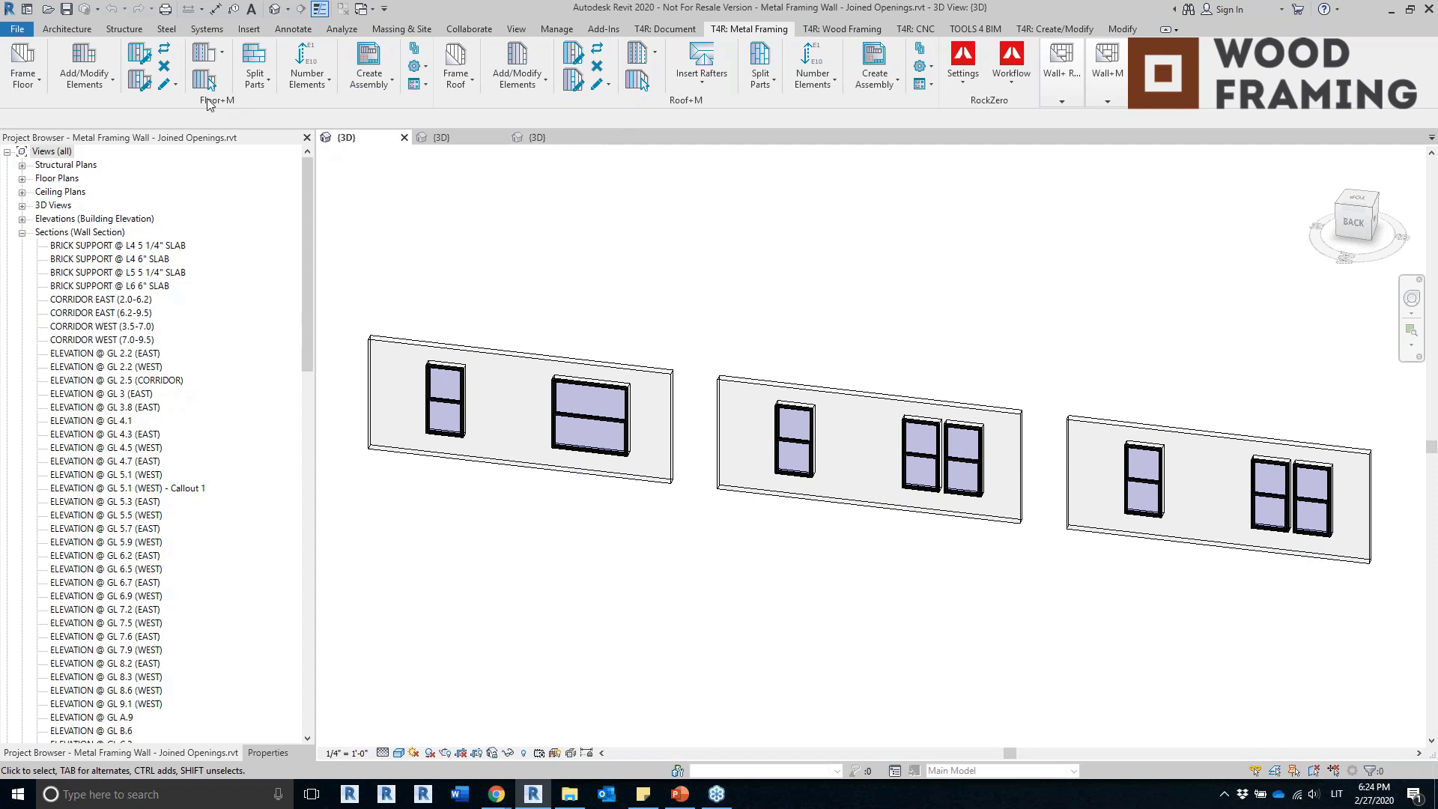
{"action": "left_click", "coordinate": [1107, 102]}
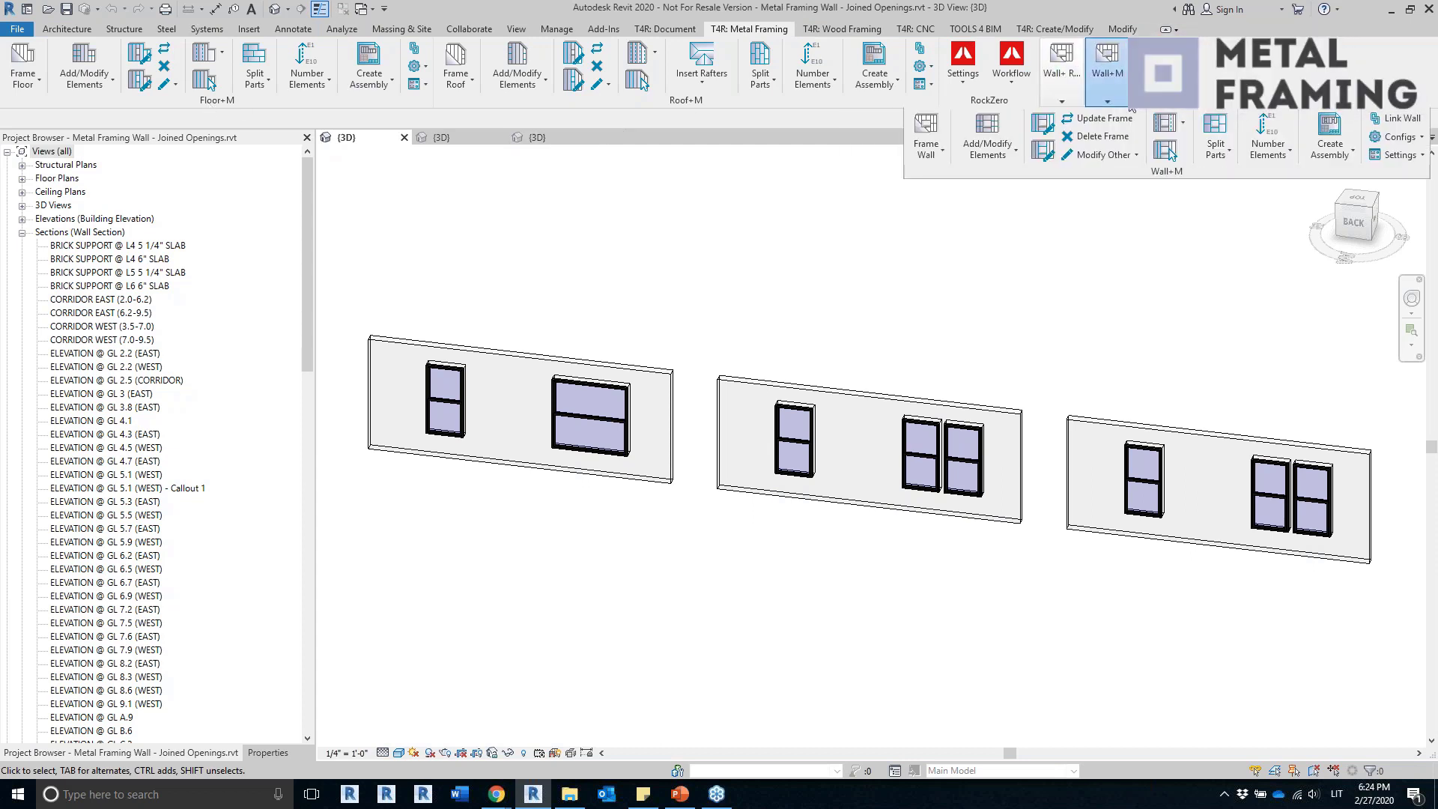
{"action": "left_click_drag", "start_coordinate": [1106, 102], "coordinate": [386, 238]}
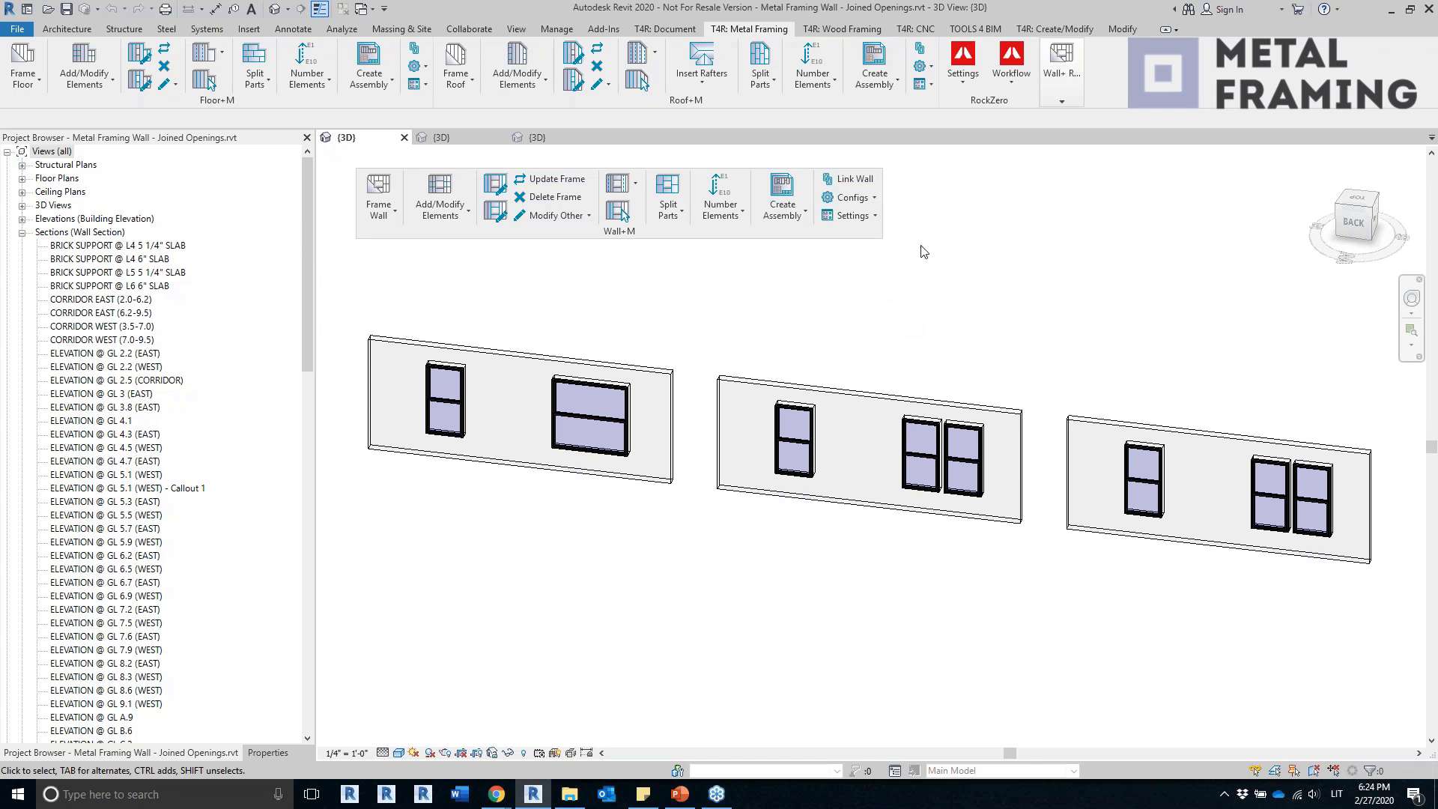
Frame the first wall, the one with a narrow and a wide window, using the I_C+U_Blocking configuration.
{"action": "middle_click_drag", "start_coordinate": [905, 342], "coordinate": [923, 371], "text": "shift"}
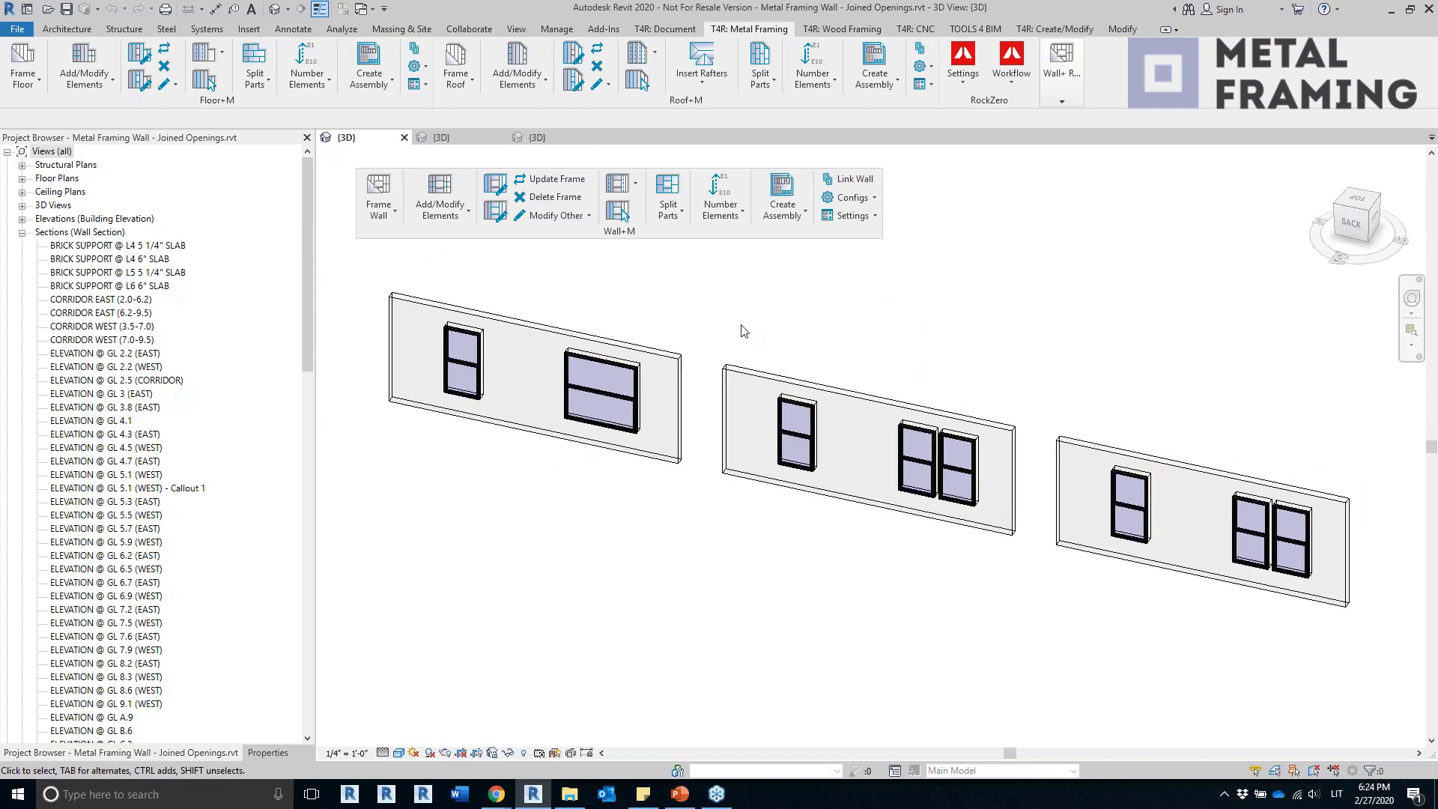
{"action": "middle_click_drag", "start_coordinate": [718, 313], "coordinate": [764, 341]}
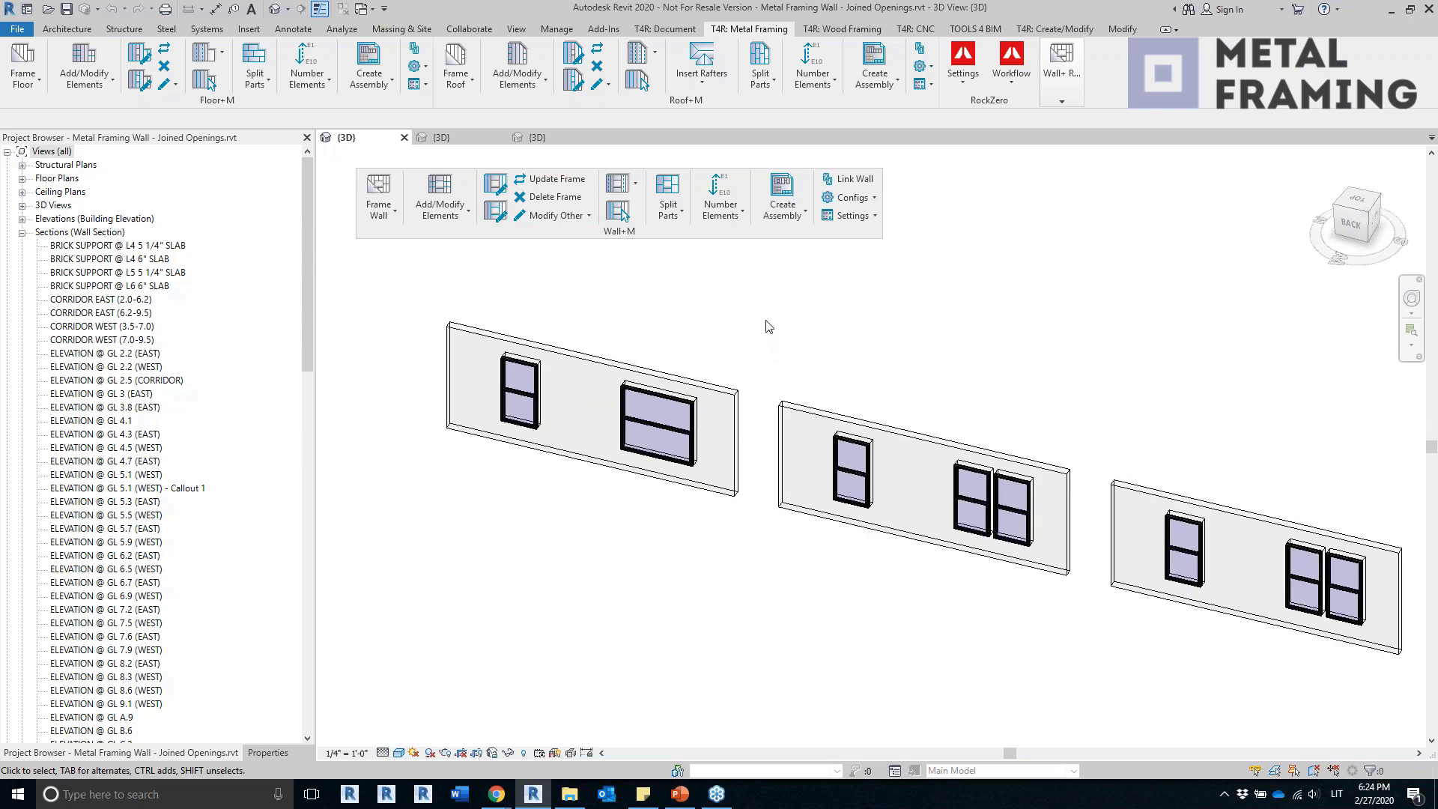
{"action": "left_click", "coordinate": [576, 353]}
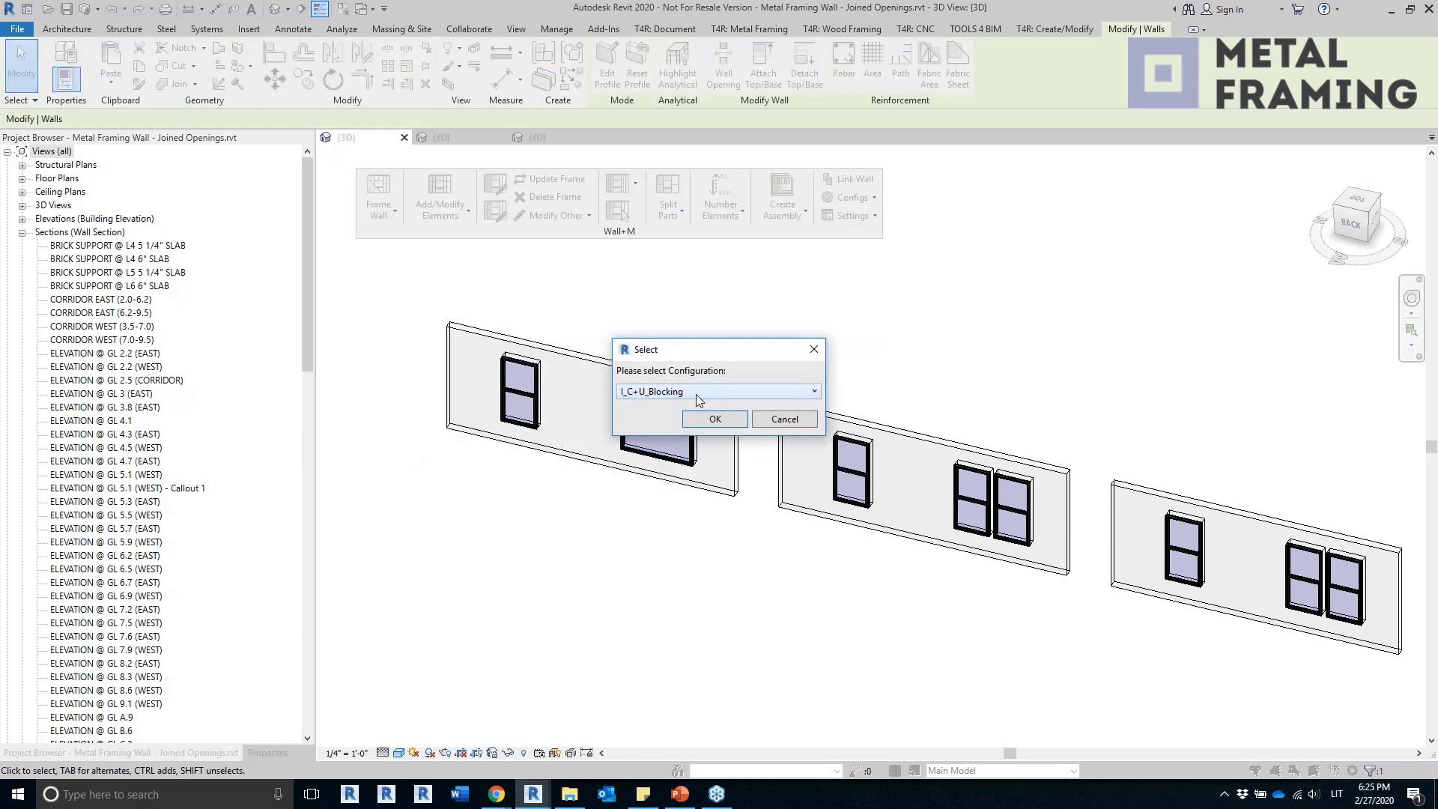
{"action": "left_click", "coordinate": [714, 418]}
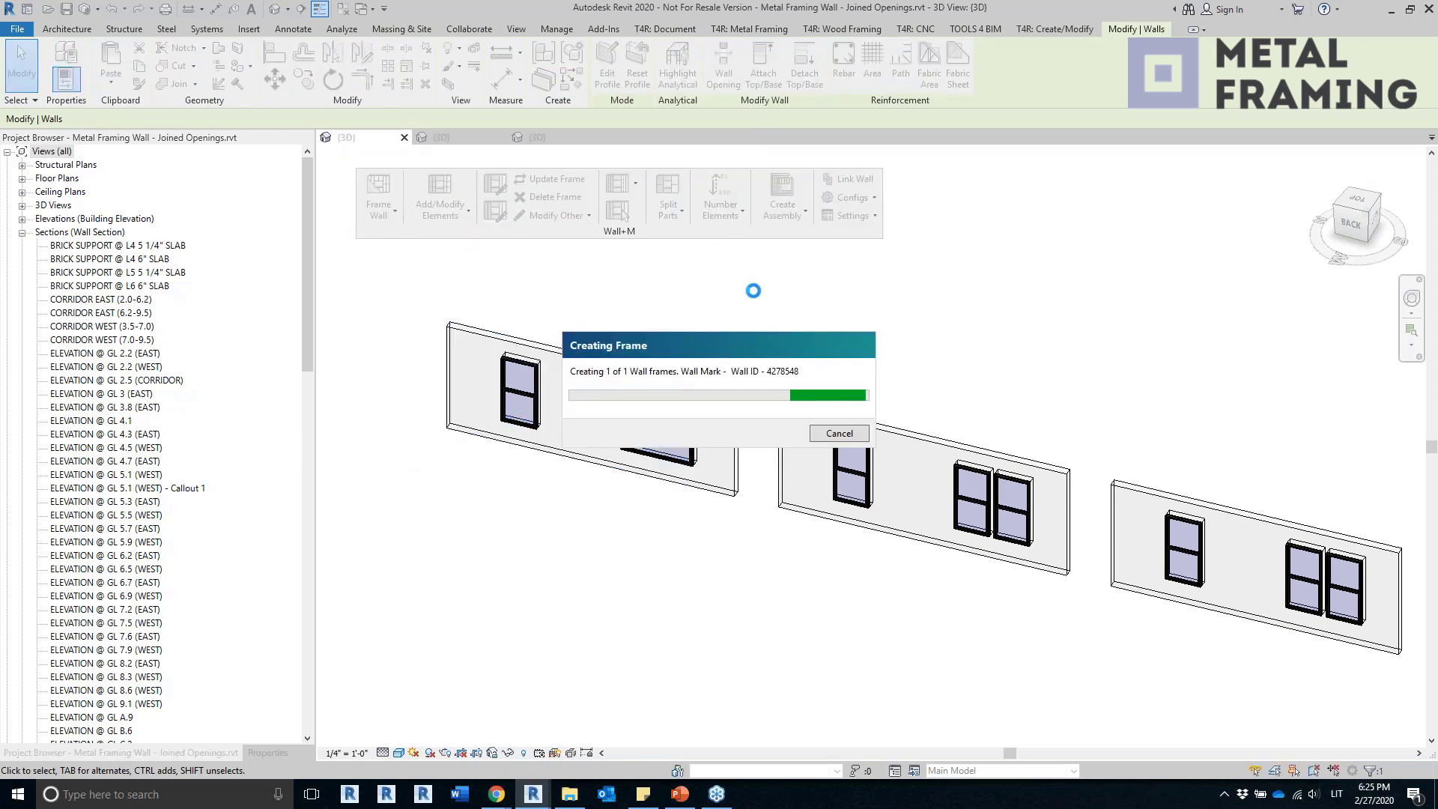
{"action": "left_click_drag", "start_coordinate": [700, 351], "coordinate": [1043, 185]}
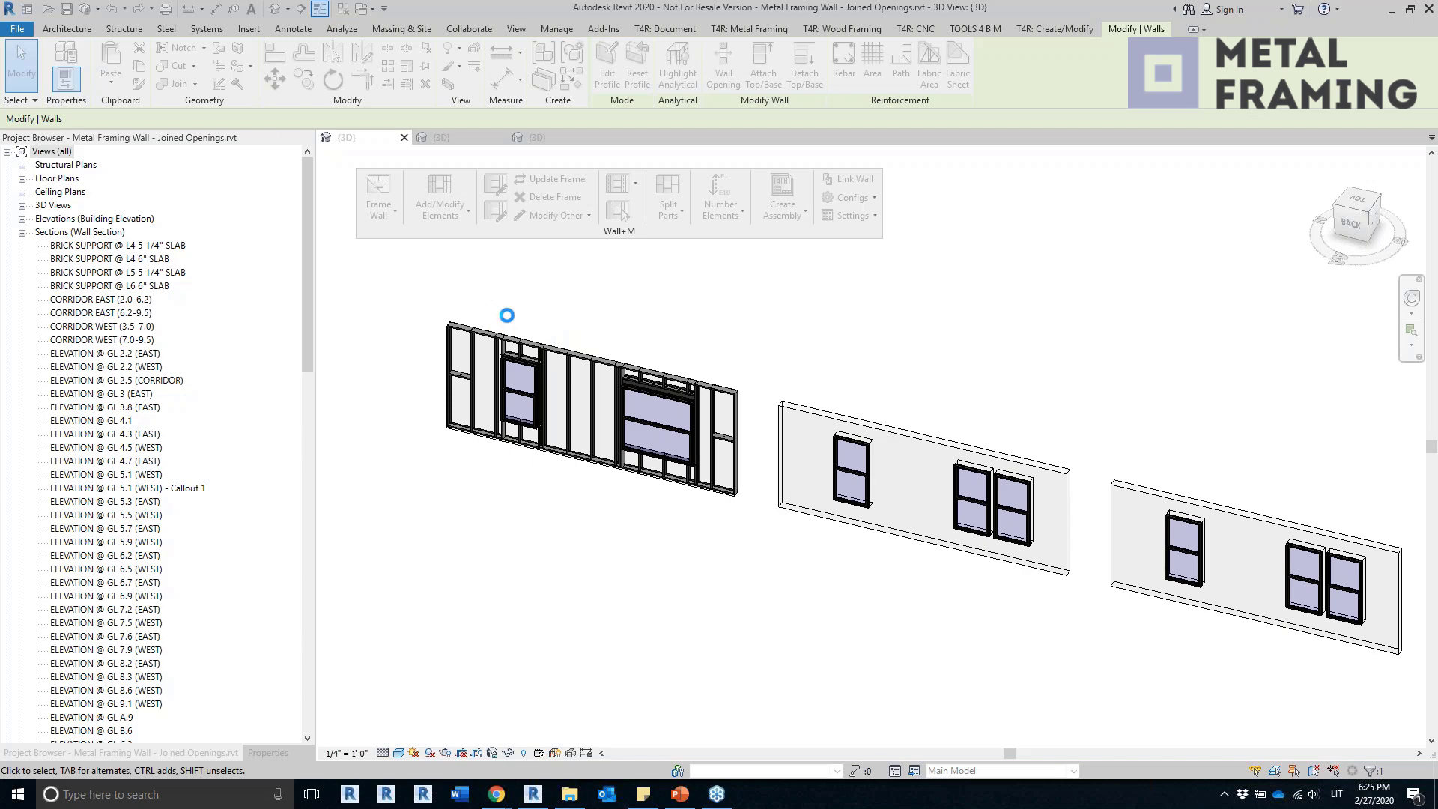
Examine the studs beside the framed wall's narrow window and the track above it.
{"action": "scroll", "coordinate": [549, 337], "scroll_direction": "up", "scroll_amount": 5}
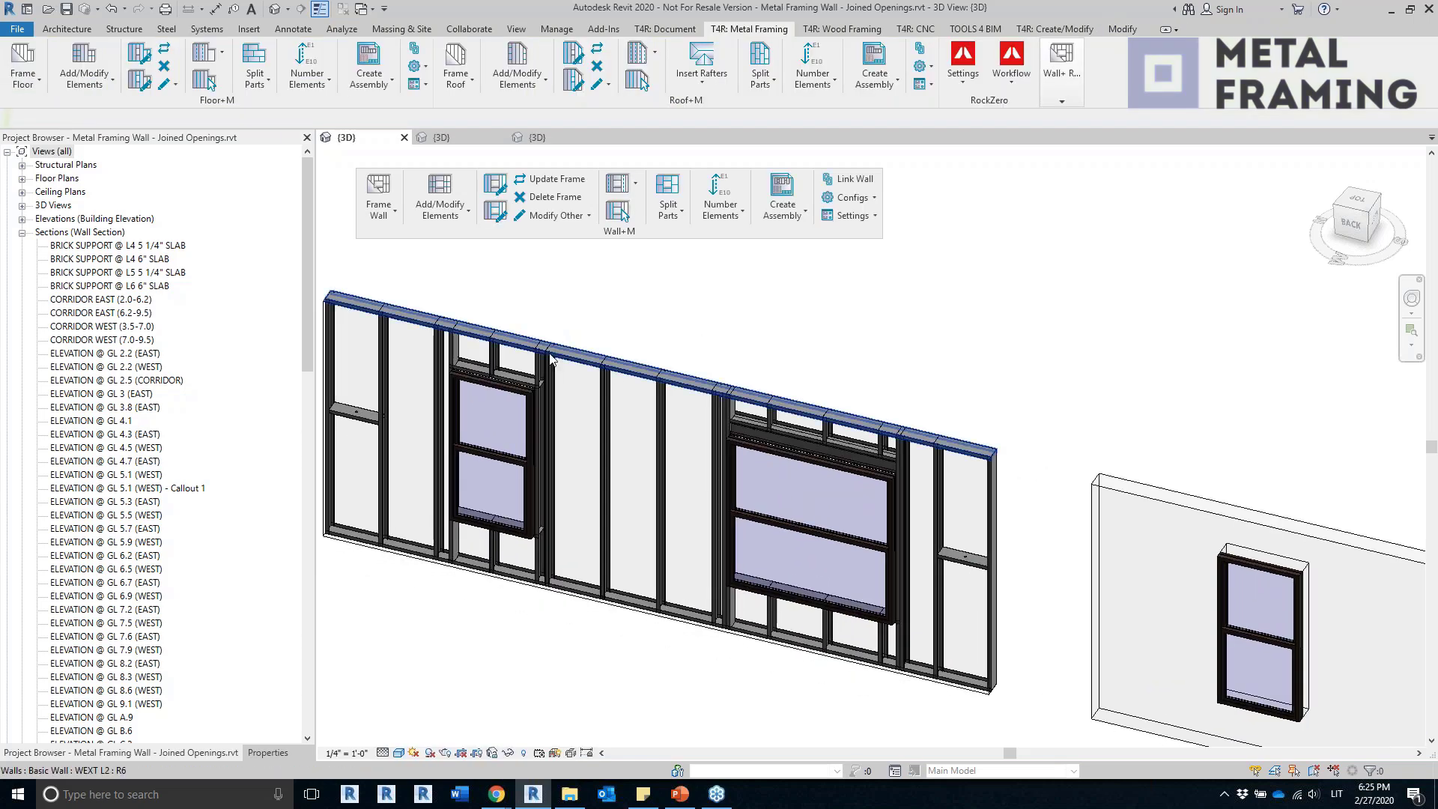
{"action": "scroll", "coordinate": [550, 359], "scroll_direction": "up", "scroll_amount": 4}
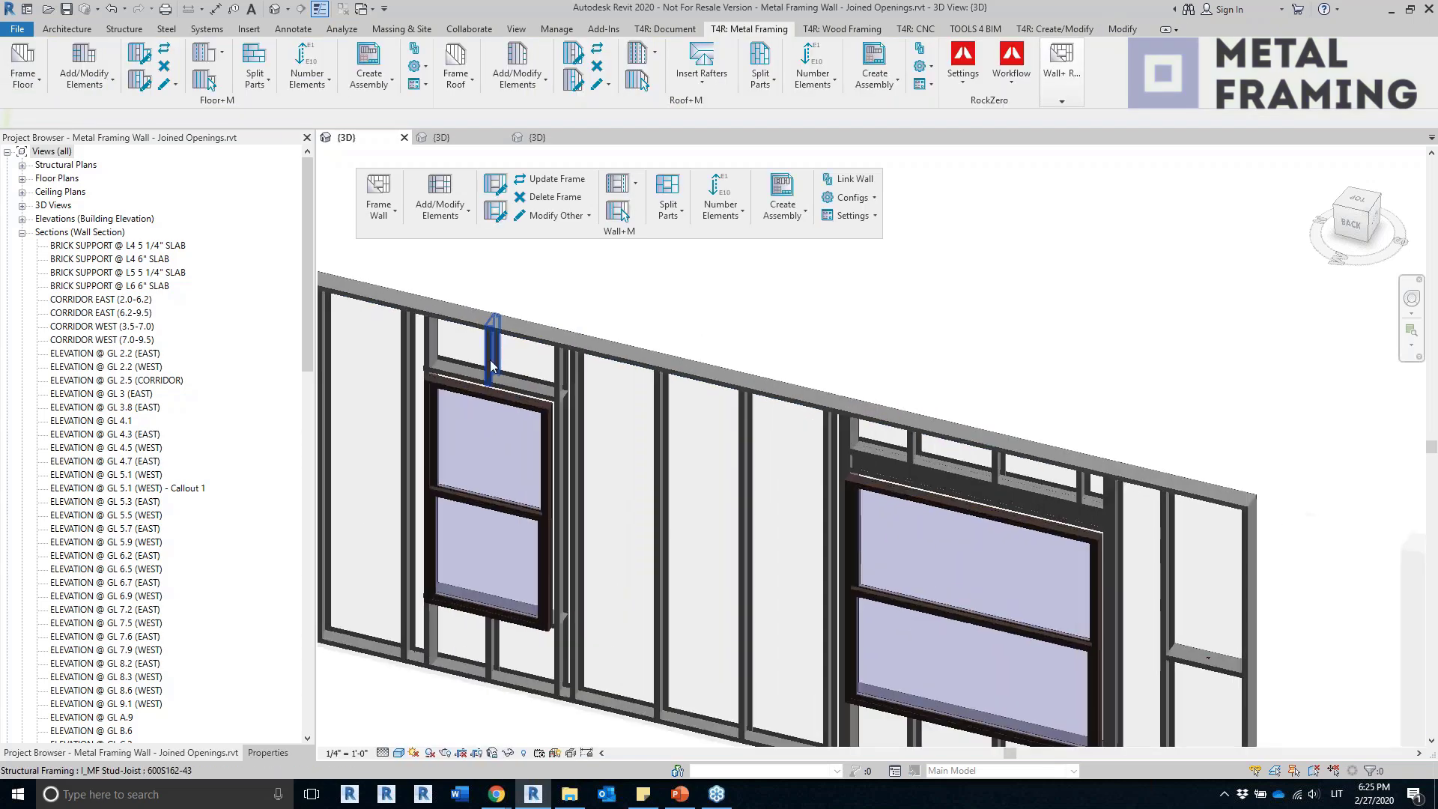
{"action": "left_click", "coordinate": [434, 350]}
{"action": "scroll", "coordinate": [524, 561], "scroll_direction": "up", "scroll_amount": 1}
{"action": "left_click", "coordinate": [566, 656]}
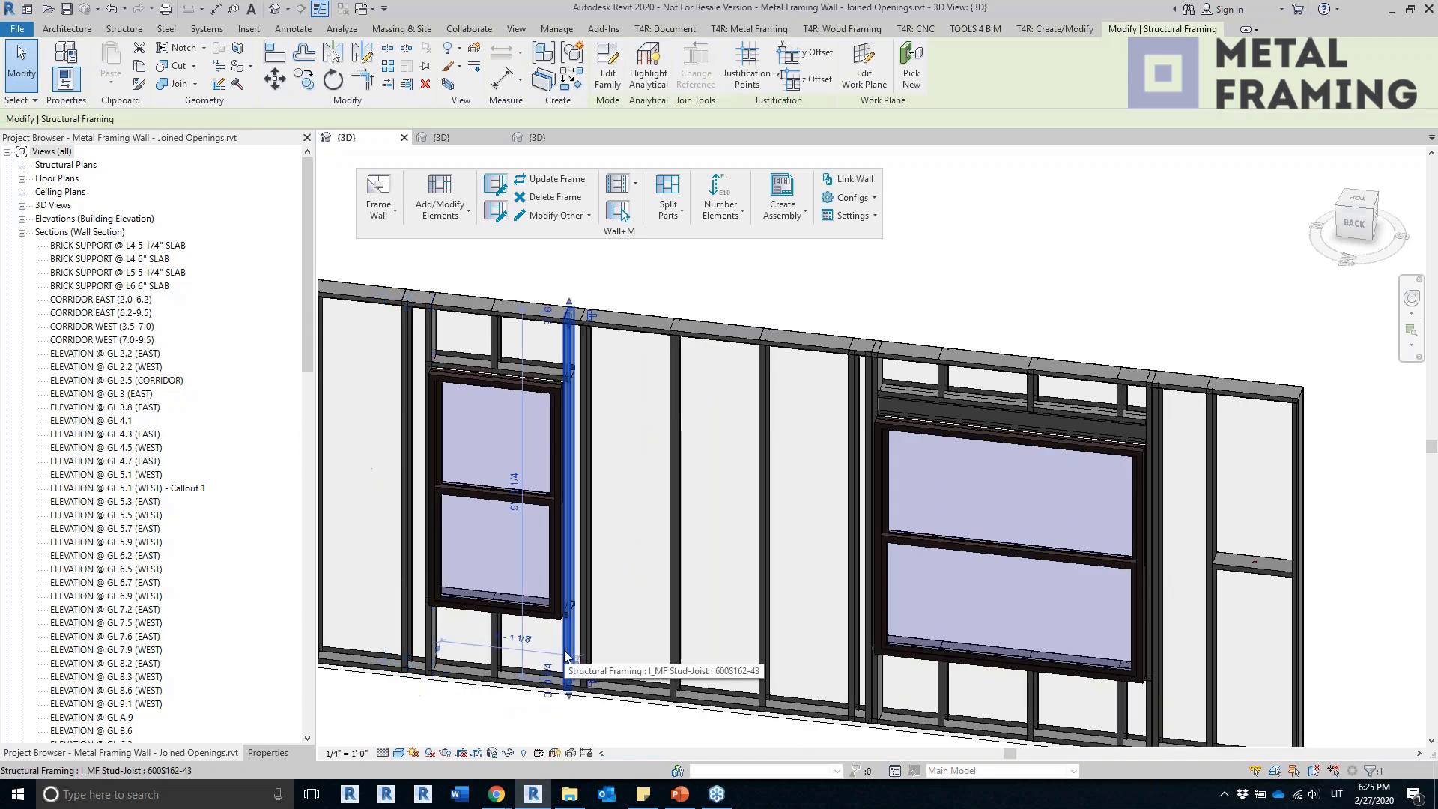
{"action": "left_click", "coordinate": [470, 368]}
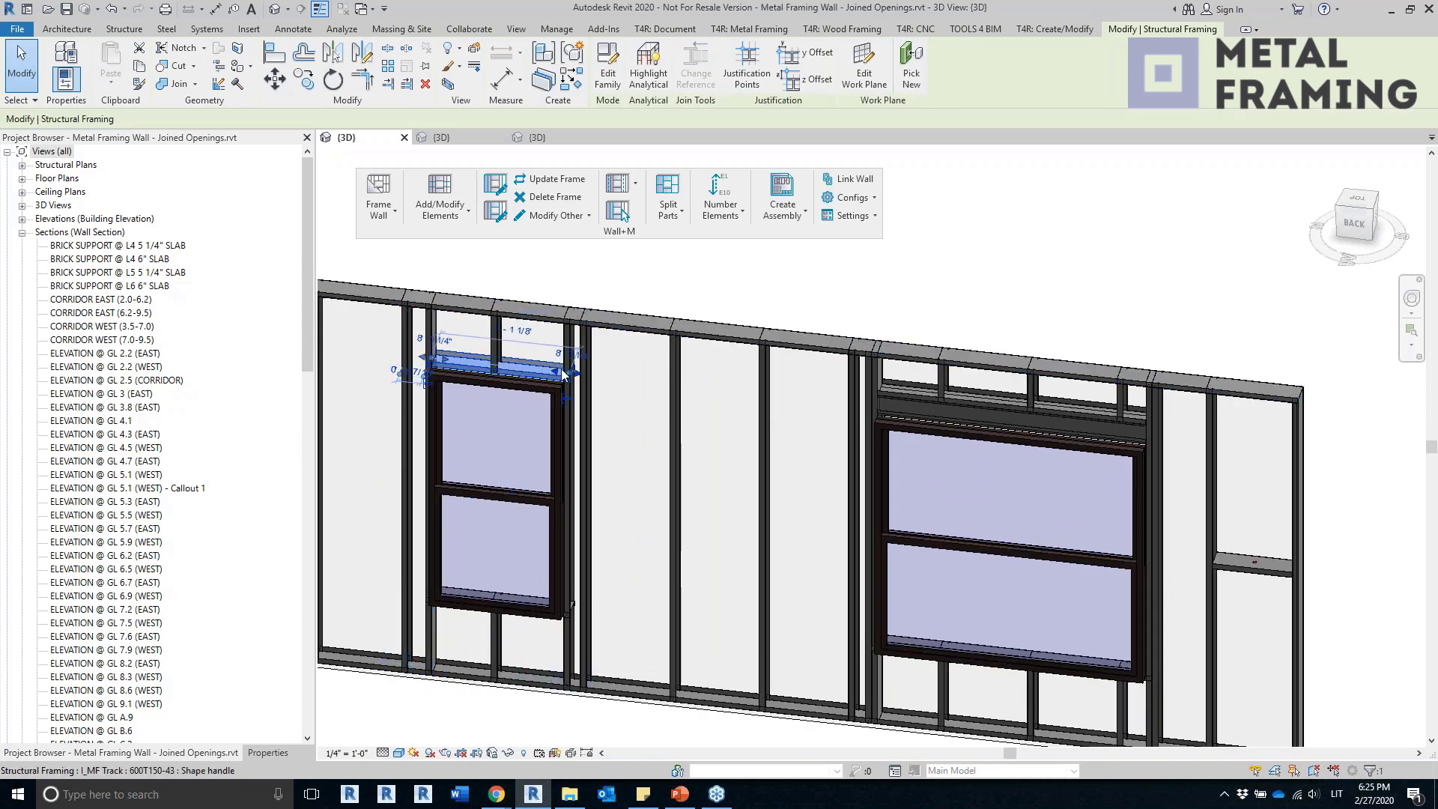
{"action": "key", "text": "Escape"}
{"action": "scroll", "coordinate": [474, 361], "scroll_direction": "up", "scroll_amount": 4}
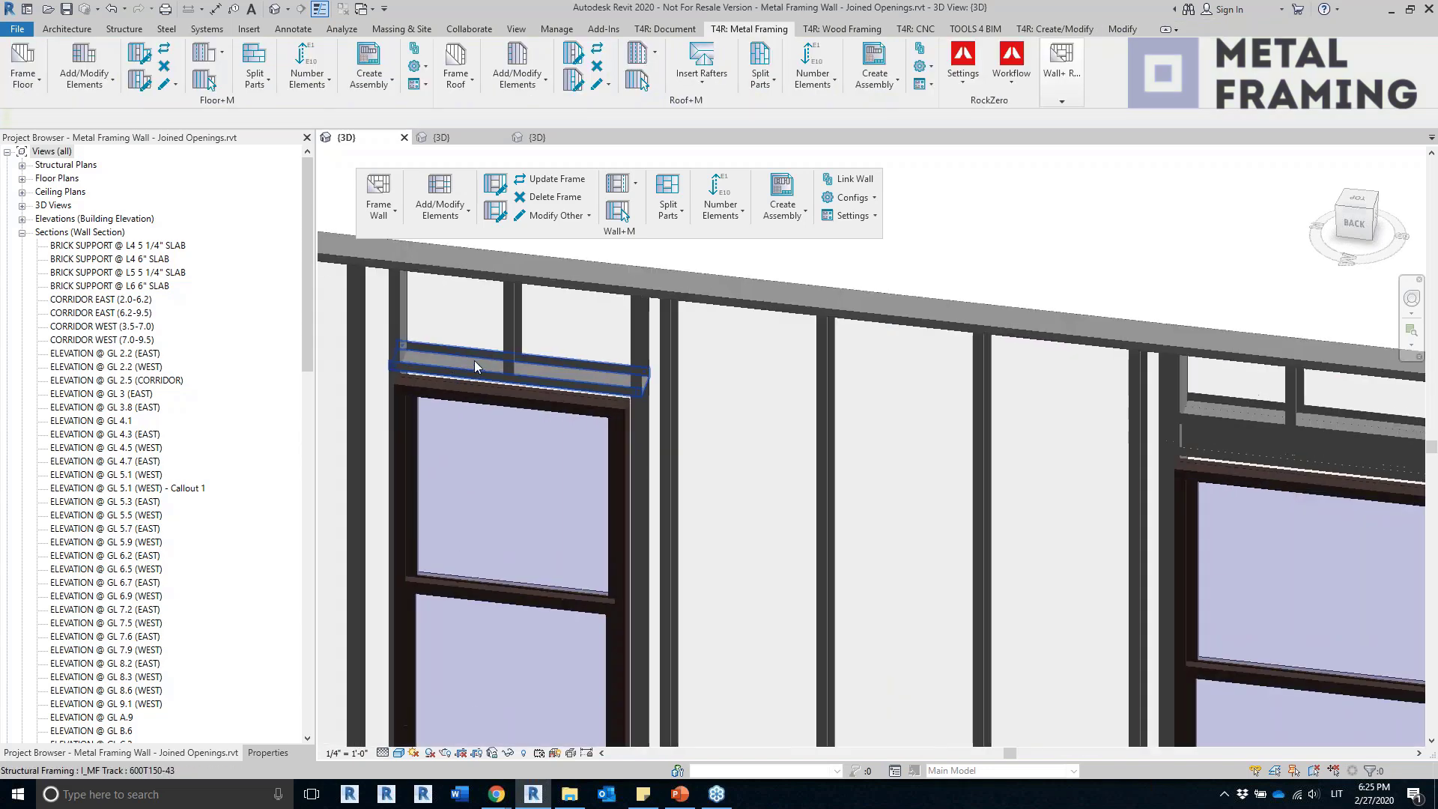
Inspect the studs and header framing around the framed wall's wide window.
{"action": "scroll", "coordinate": [477, 361], "scroll_direction": "down", "scroll_amount": 5}
{"action": "scroll", "coordinate": [819, 644], "scroll_direction": "up", "scroll_amount": 5}
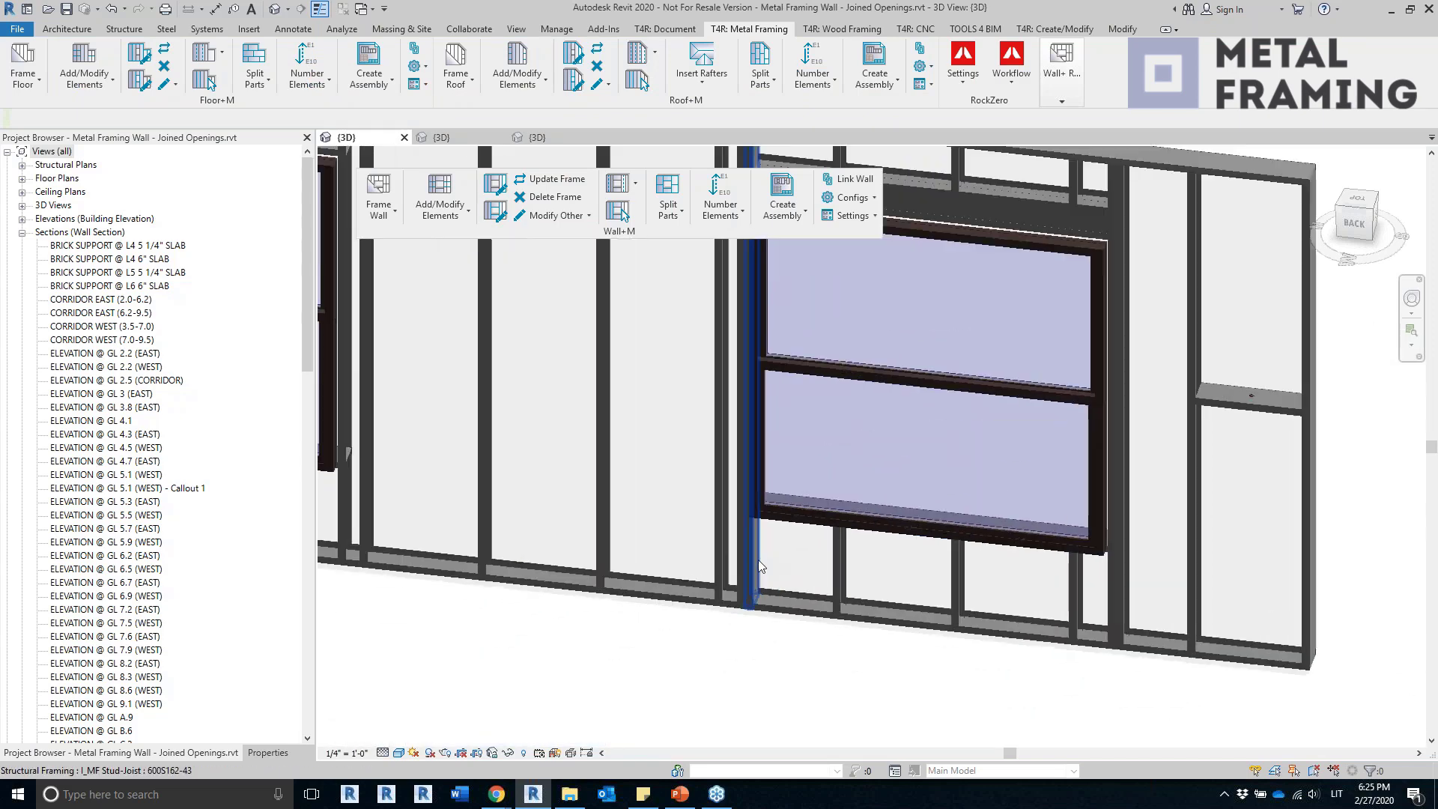
{"action": "left_click", "coordinate": [760, 567]}
{"action": "scroll", "coordinate": [666, 657], "scroll_direction": "down", "scroll_amount": 3}
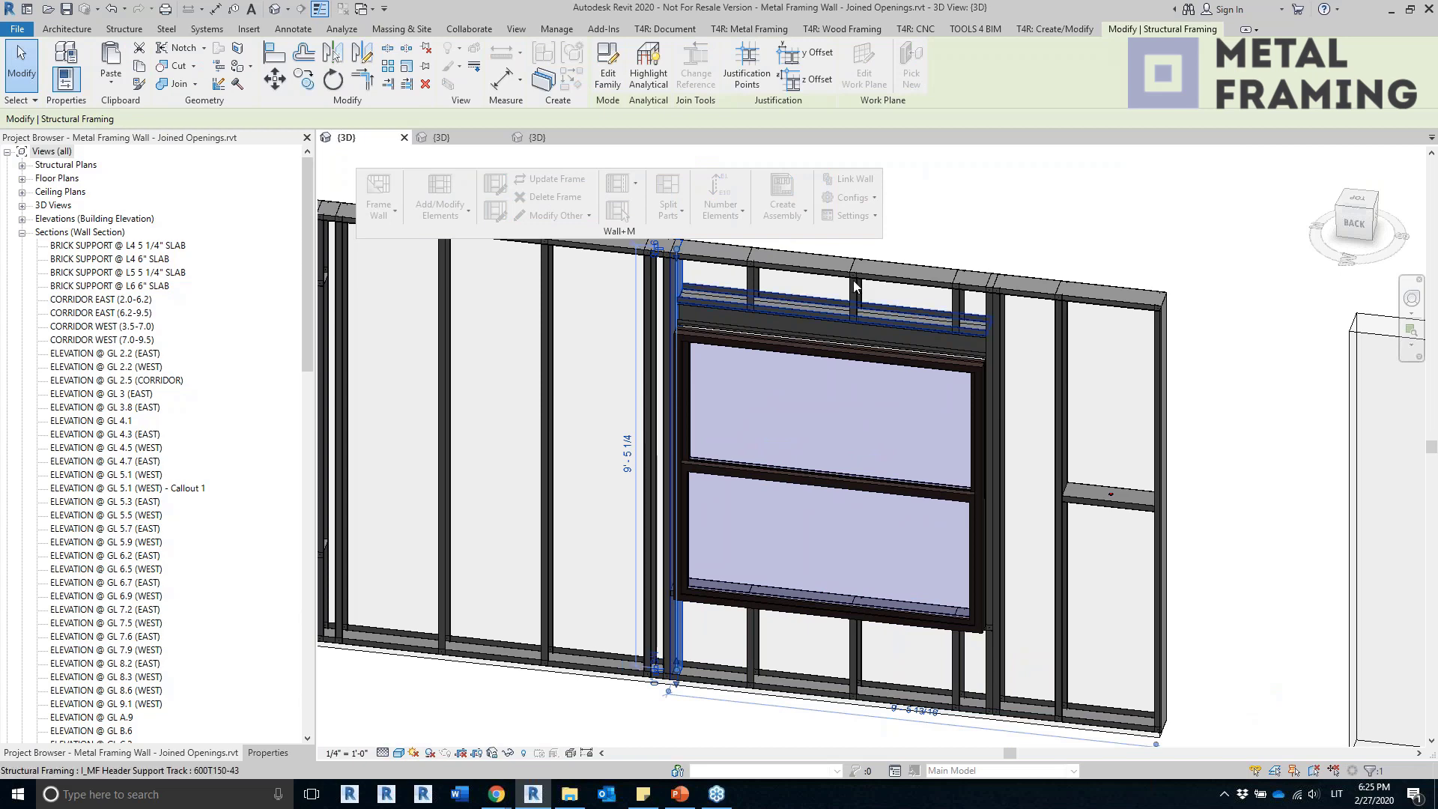
Examine the header framing above the wide window in the framed wall and the paired windows in the adjacent wall.
{"action": "scroll", "coordinate": [876, 352], "scroll_direction": "up", "scroll_amount": 3}
{"action": "scroll", "coordinate": [876, 344], "scroll_direction": "down", "scroll_amount": 2}
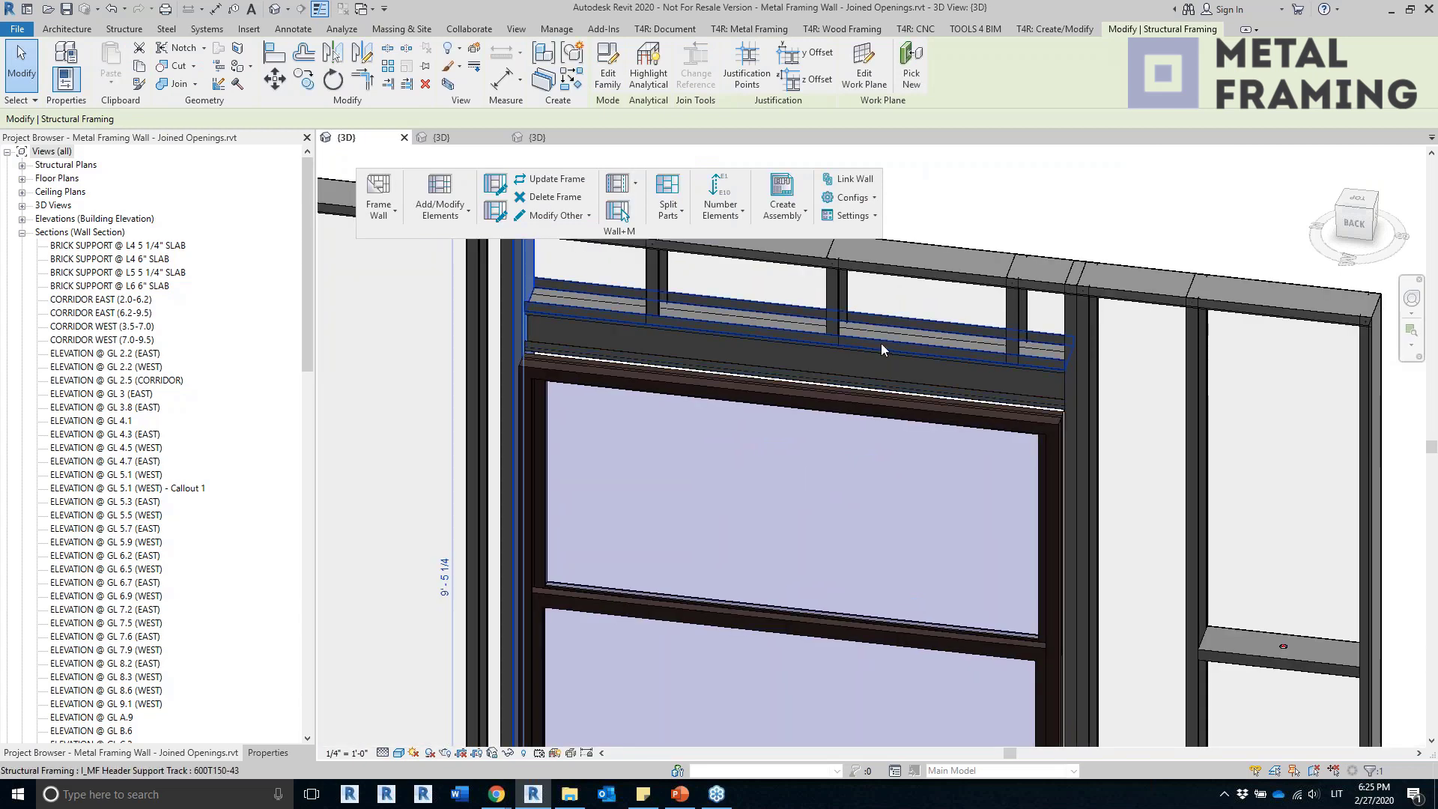
{"action": "scroll", "coordinate": [882, 343], "scroll_direction": "down", "scroll_amount": 3}
{"action": "scroll", "coordinate": [881, 343], "scroll_direction": "down", "scroll_amount": 2}
{"action": "left_click", "coordinate": [896, 577]}
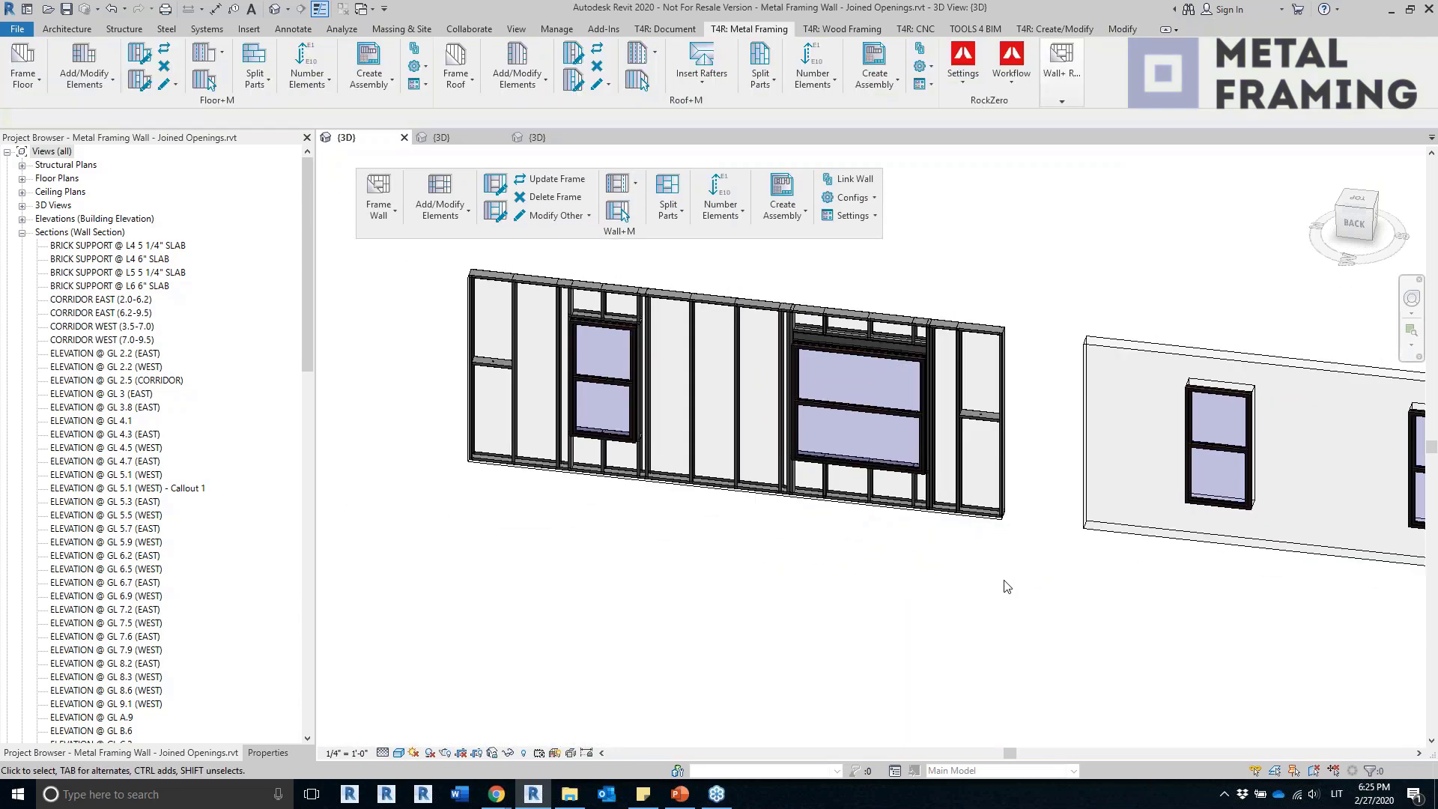
{"action": "scroll", "coordinate": [1004, 587], "scroll_direction": "down", "scroll_amount": 1}
{"action": "middle_click_drag", "start_coordinate": [1007, 587], "coordinate": [834, 635], "text": "shift"}
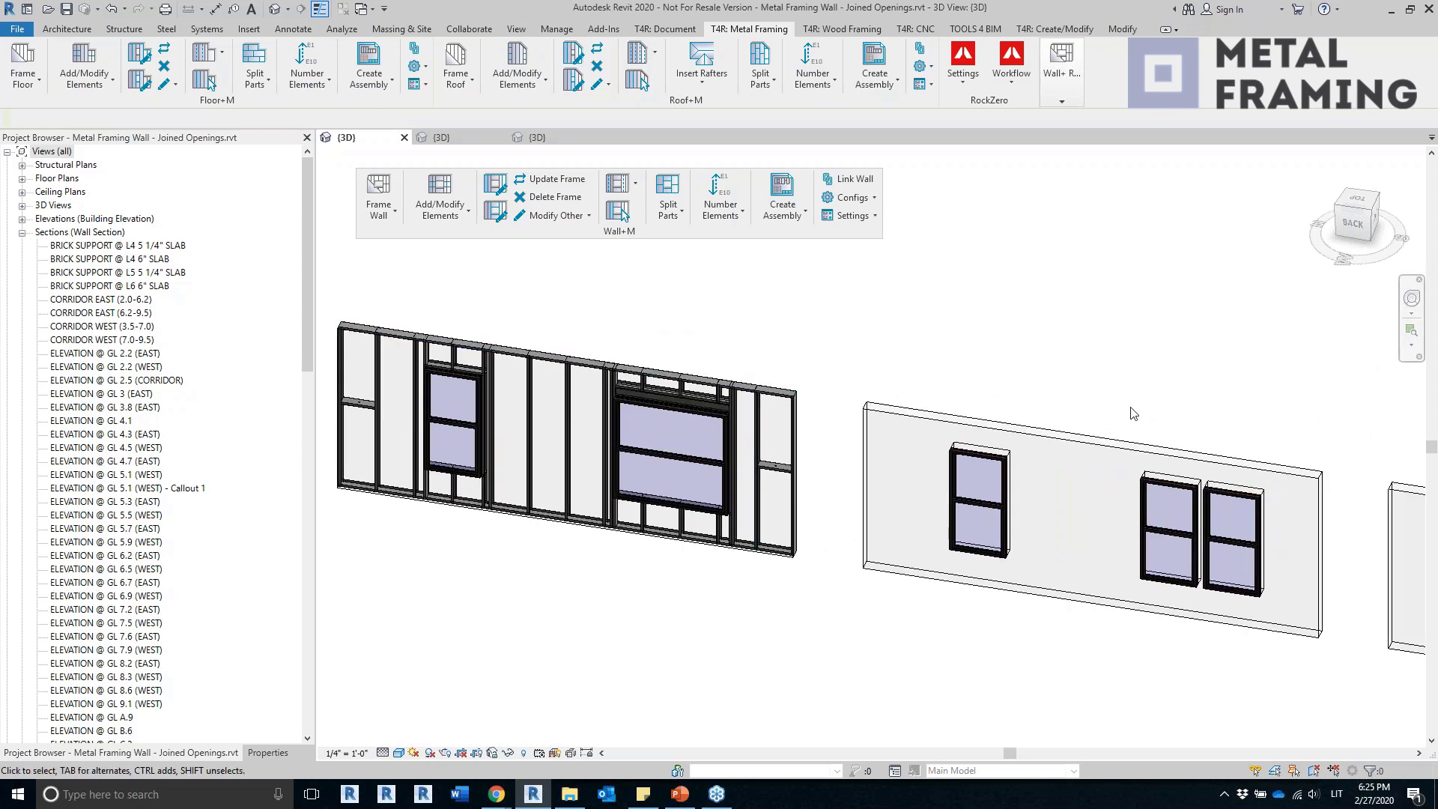
{"action": "left_click_drag", "start_coordinate": [1099, 390], "coordinate": [1290, 657]}
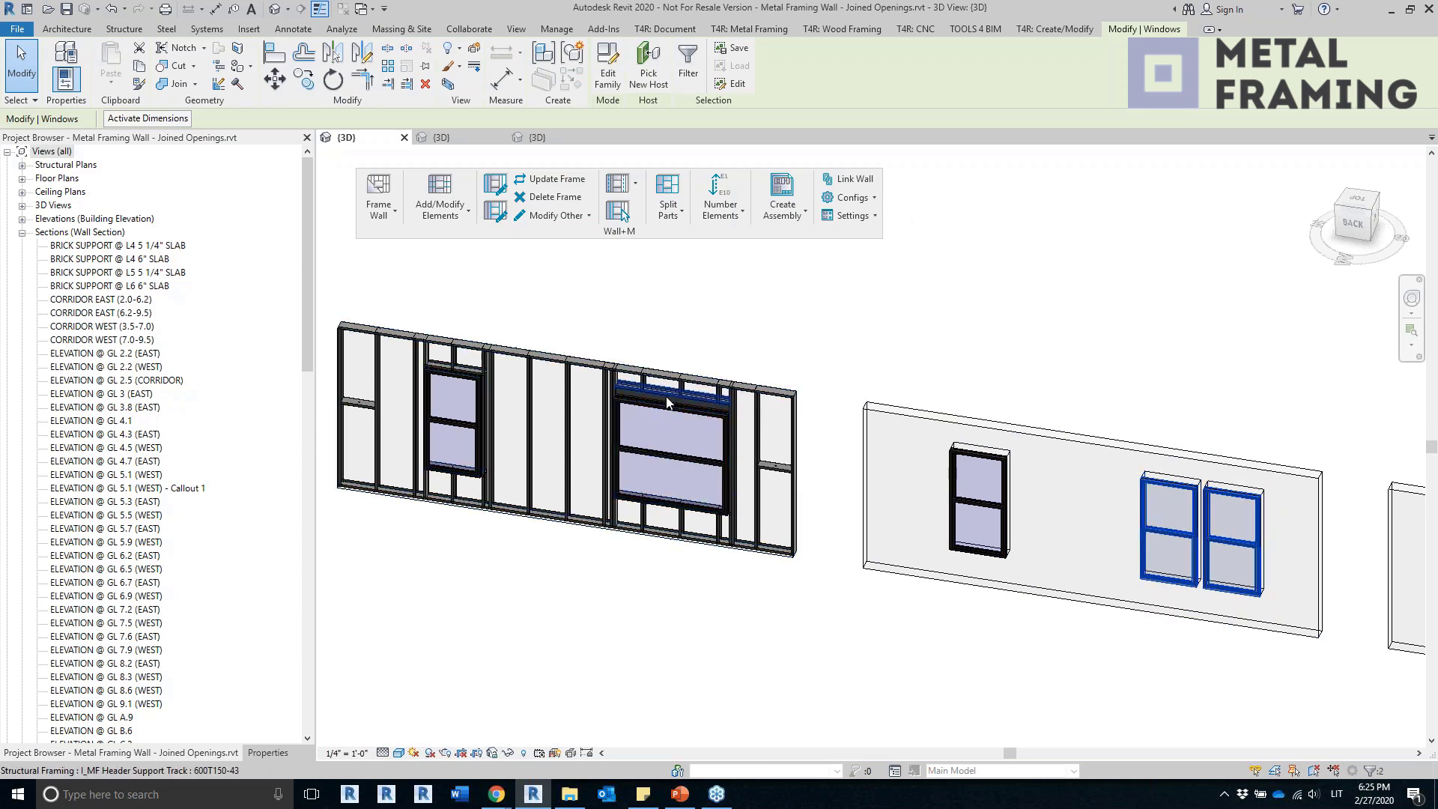
{"action": "left_click", "coordinate": [1052, 307]}
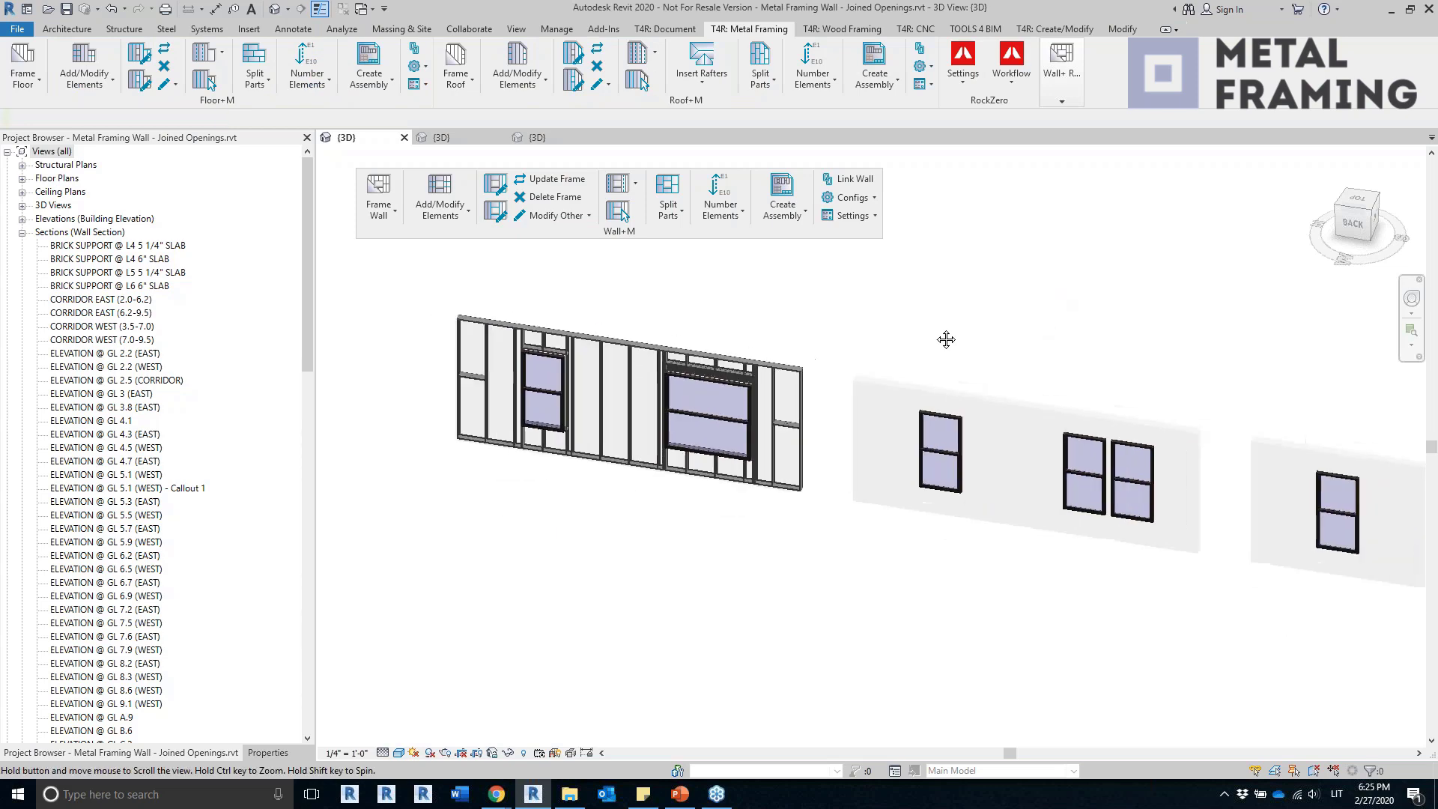
In the I_C+U_Blocking default framing parameters, disable full-width joined-opening configuration selection for top plate support, king/trimmer and header, and save.
{"action": "scroll", "coordinate": [899, 322], "scroll_direction": "down", "scroll_amount": 1}
{"action": "left_click", "coordinate": [380, 214]}
{"action": "left_click", "coordinate": [420, 304]}
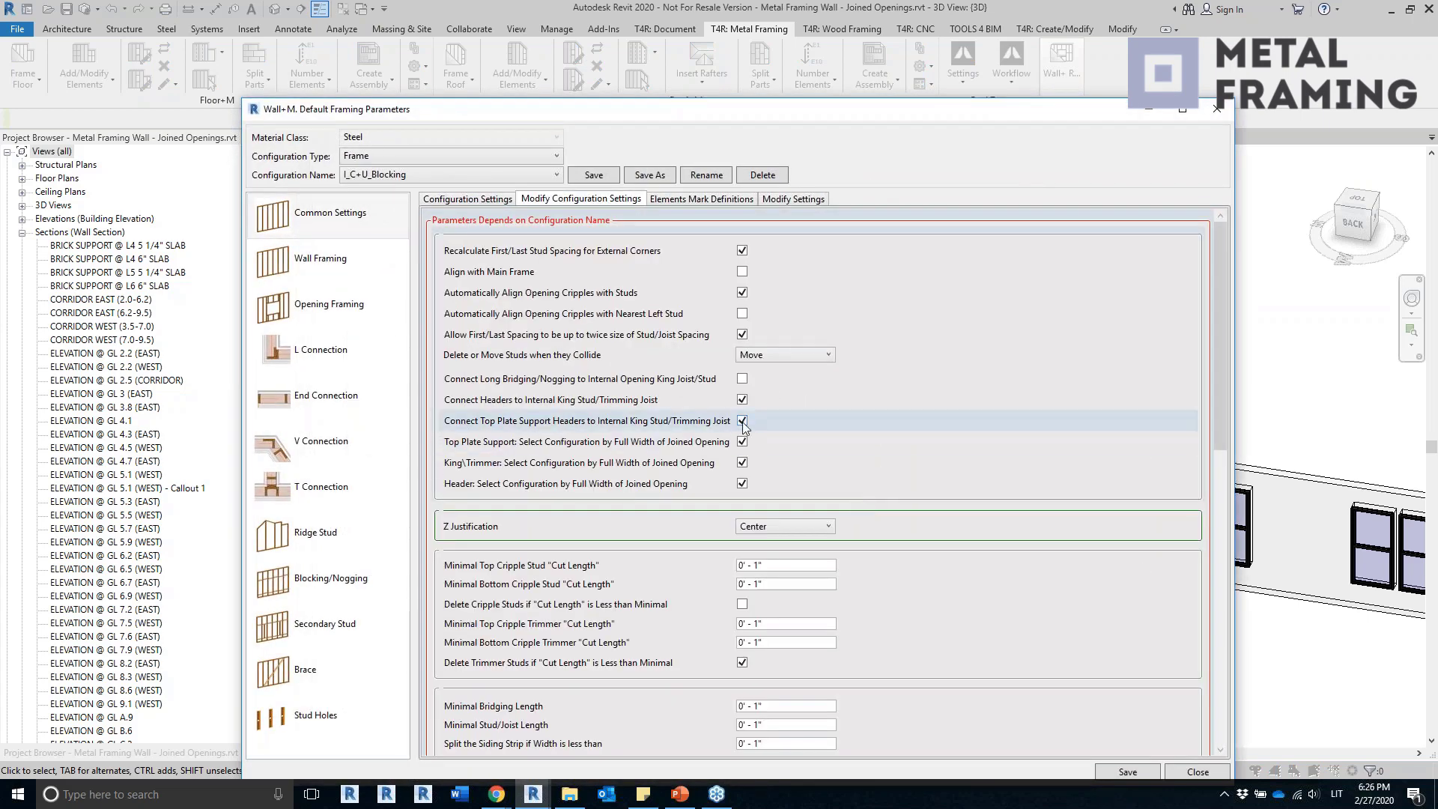
{"action": "left_click", "coordinate": [742, 442]}
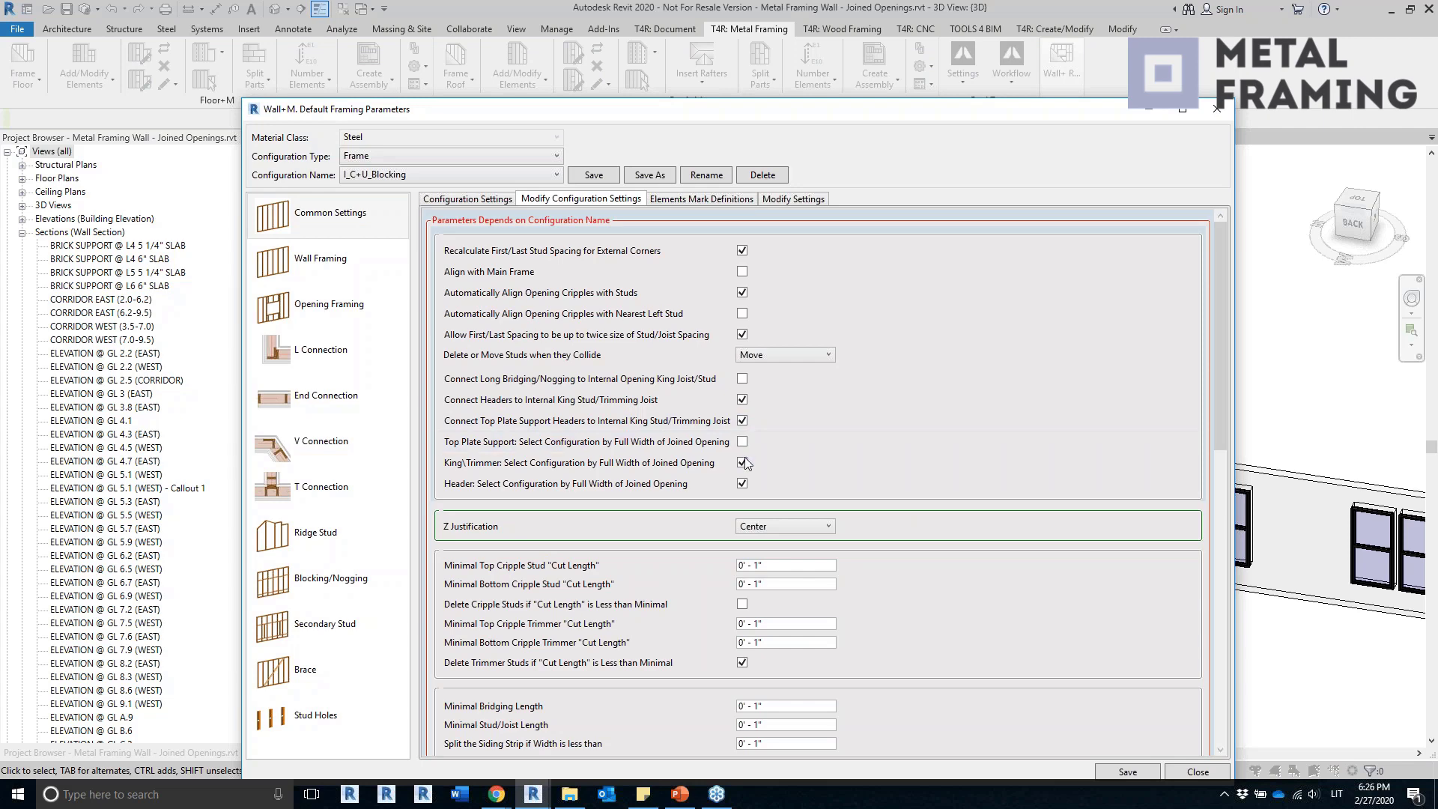
{"action": "left_click", "coordinate": [742, 463]}
{"action": "left_click", "coordinate": [742, 483]}
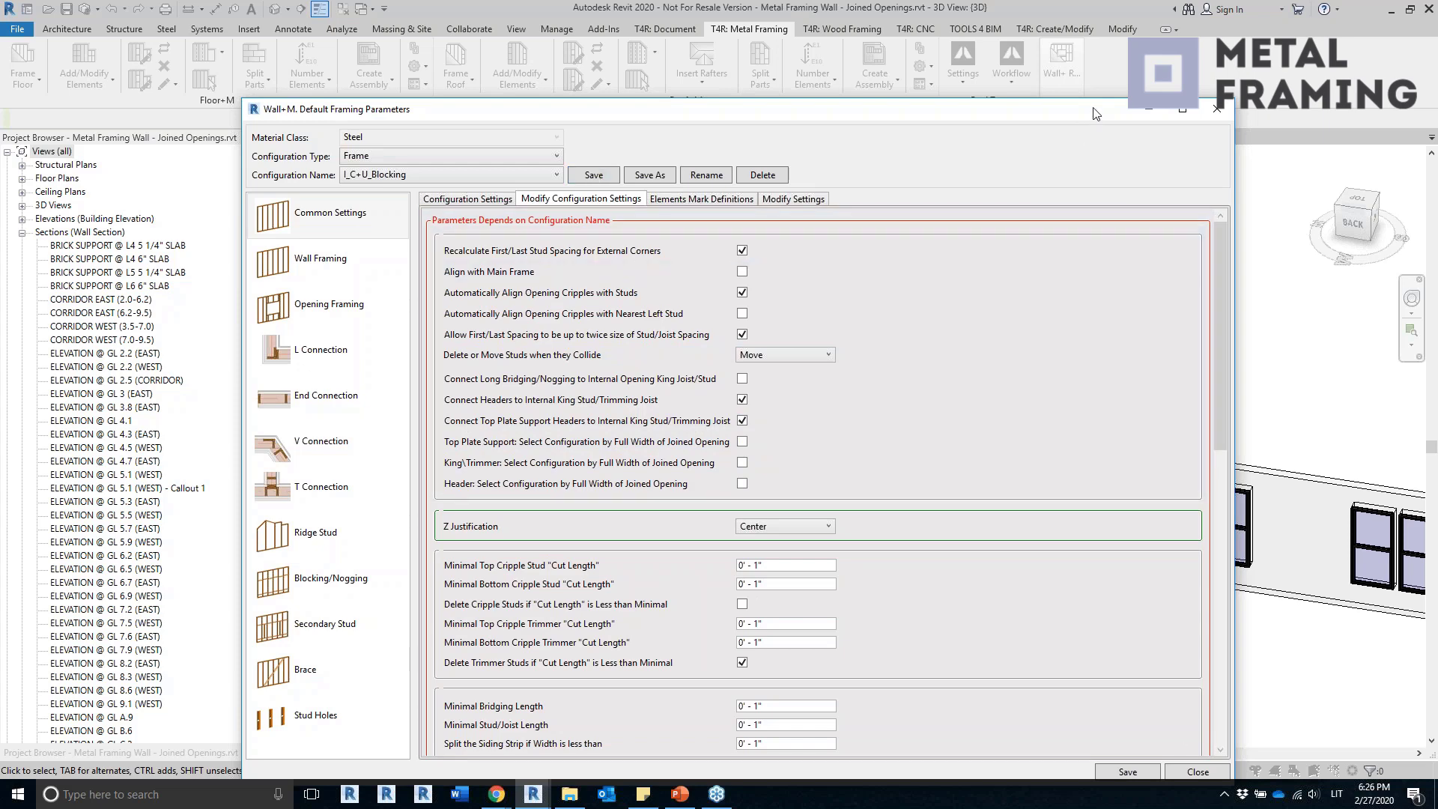
{"action": "left_click", "coordinate": [1059, 728]}
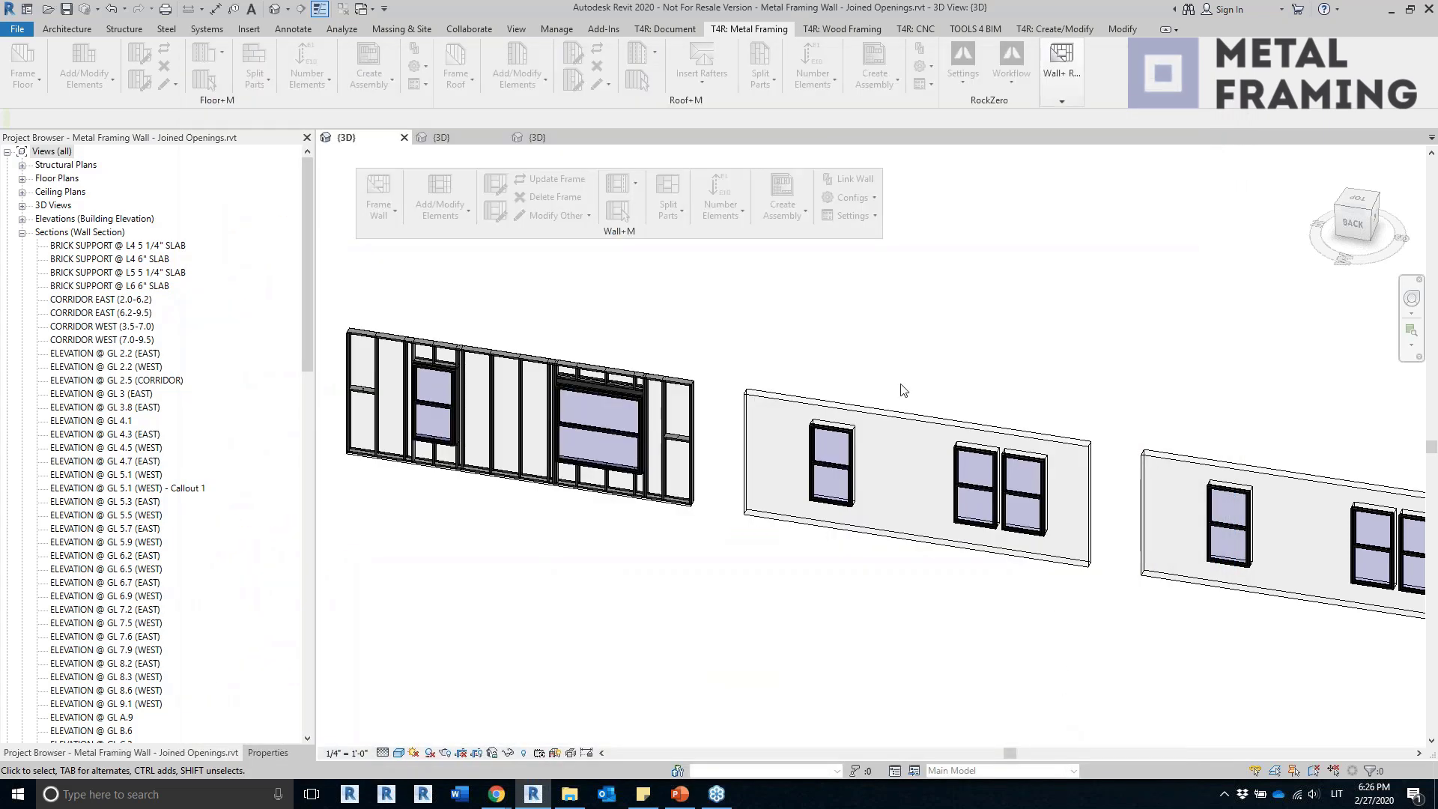
Generate the metal frame for the middle wall with the single window and the paired windows.
{"action": "left_click", "coordinate": [913, 517]}
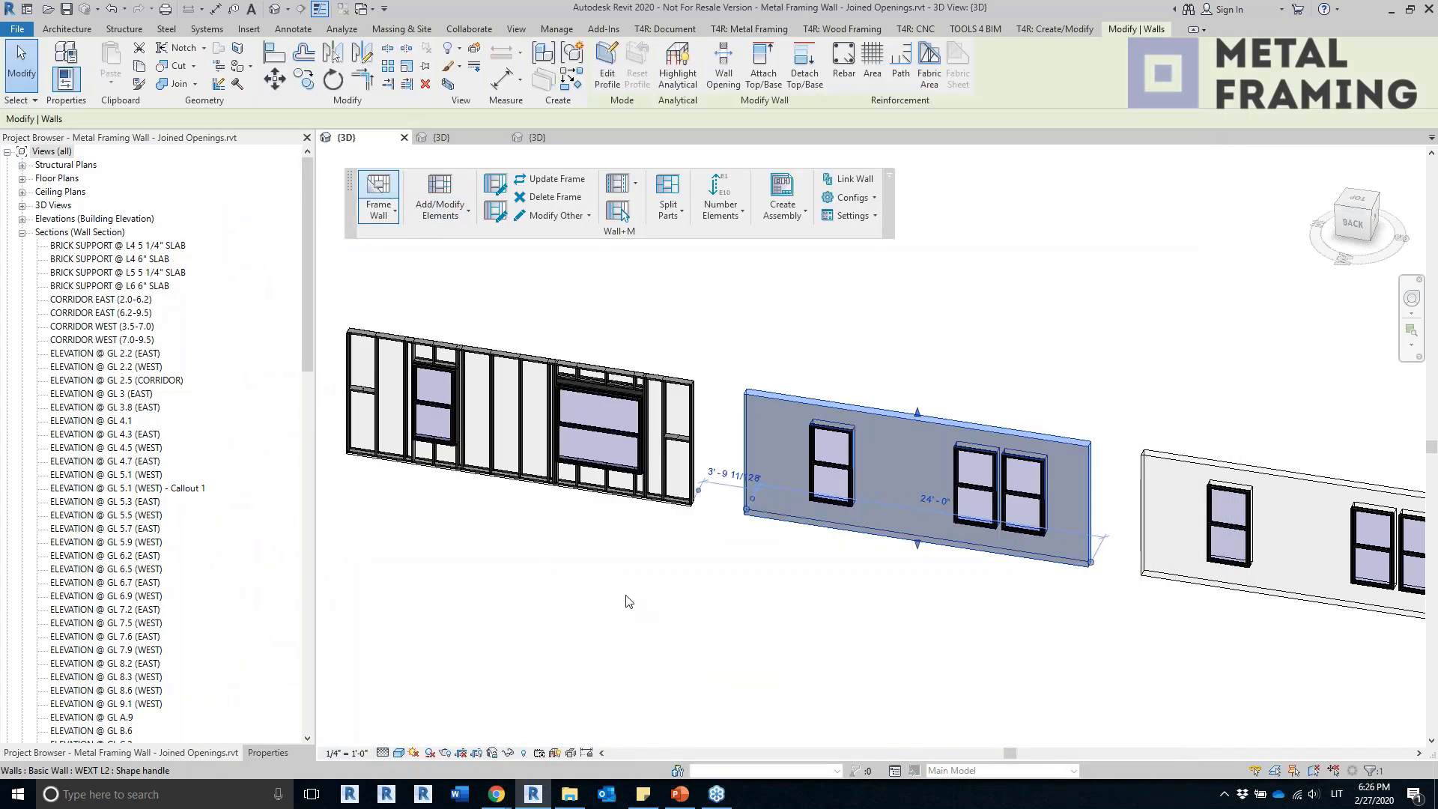
{"action": "left_click", "coordinate": [621, 214]}
{"action": "key", "text": "Return"}
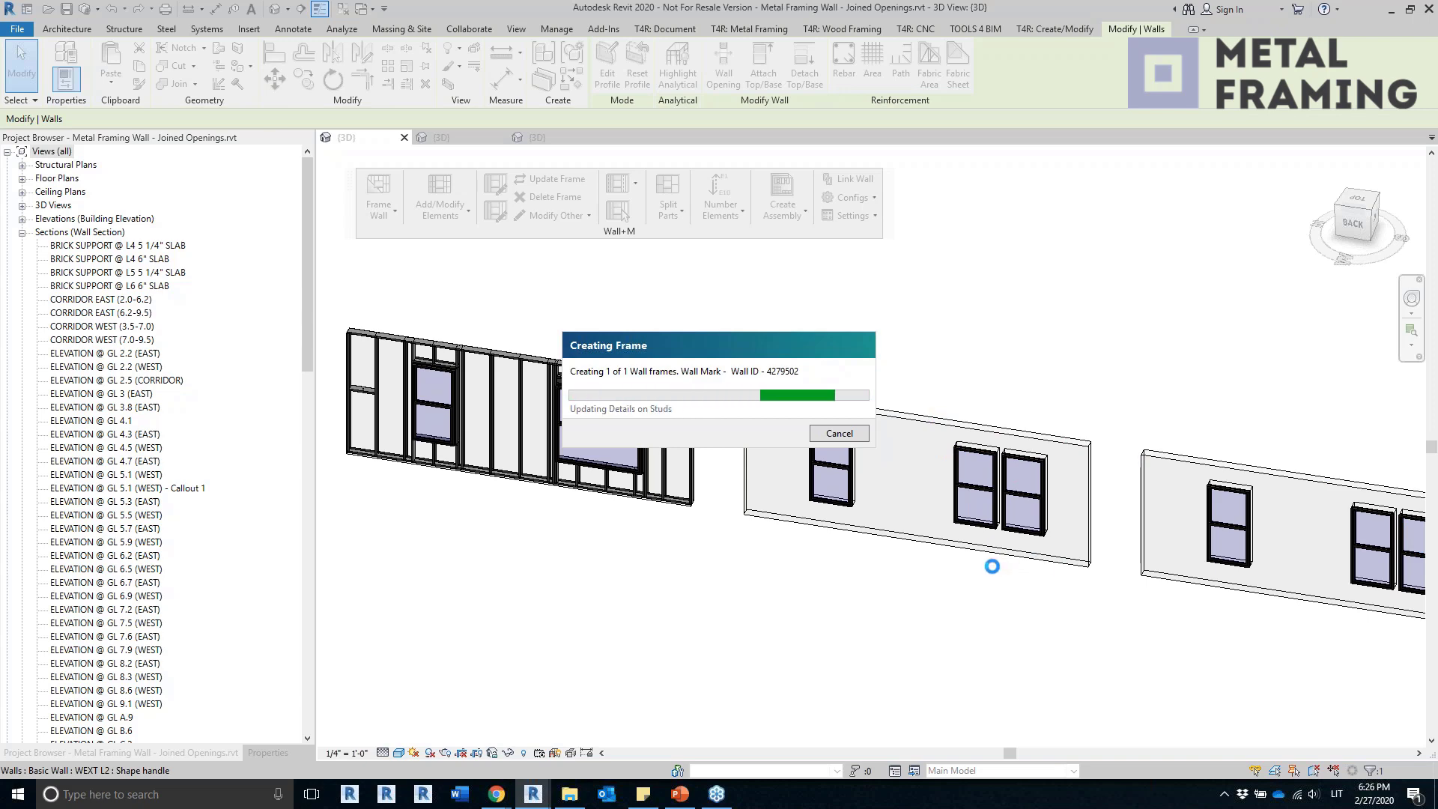
{"action": "scroll", "coordinate": [936, 441], "scroll_direction": "up", "scroll_amount": 3}
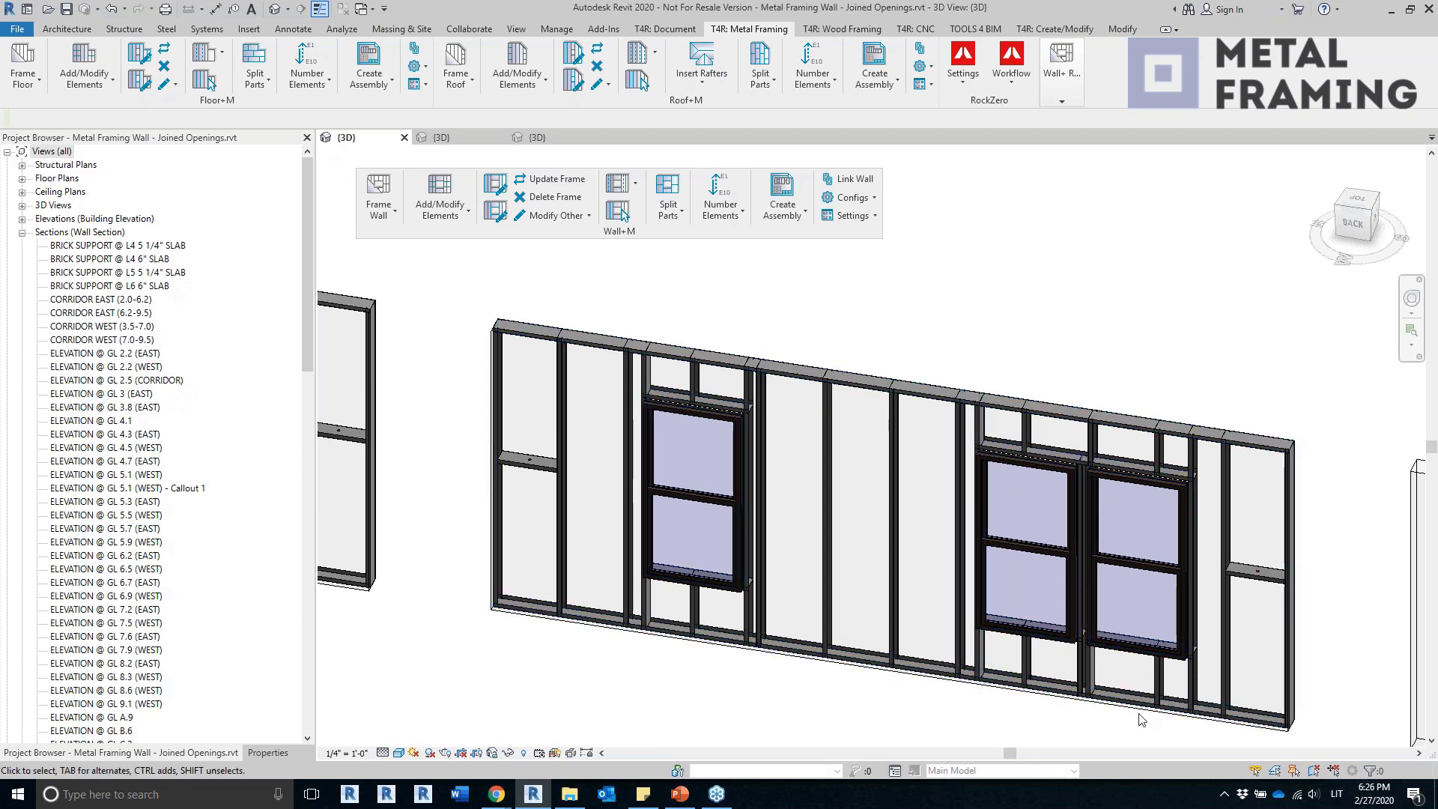
{"action": "scroll", "coordinate": [1185, 688], "scroll_direction": "down", "scroll_amount": 4}
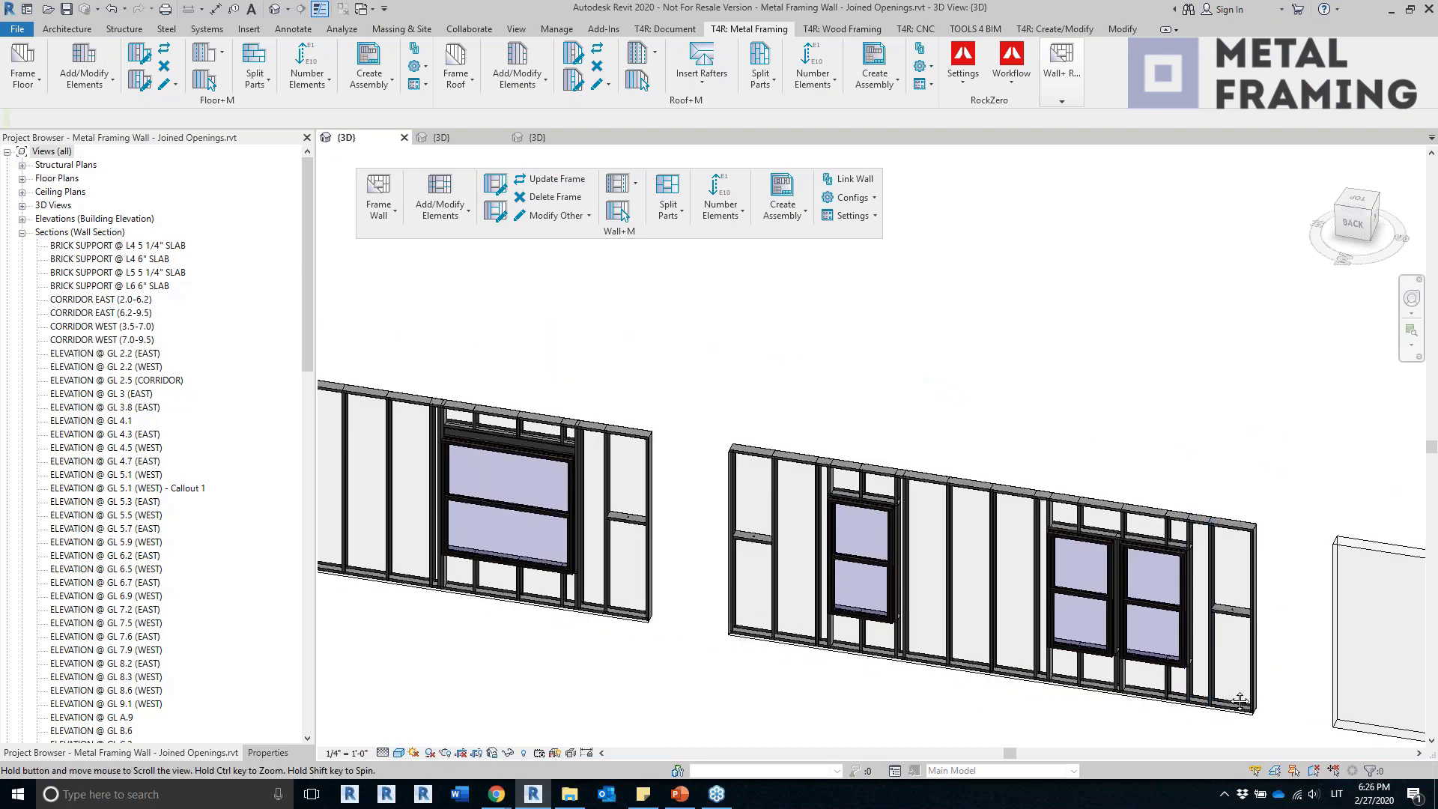
Re-enable configuration selection by full width of joined opening for top plate support, king/trimmer and header in I_C+U_Blocking, and save.
{"action": "scroll", "coordinate": [1024, 659], "scroll_direction": "up", "scroll_amount": 6}
{"action": "scroll", "coordinate": [1024, 655], "scroll_direction": "down", "scroll_amount": 3}
{"action": "middle_click_drag", "start_coordinate": [1340, 551], "coordinate": [797, 459]}
{"action": "left_click", "coordinate": [952, 471]}
{"action": "key", "text": "Escape"}
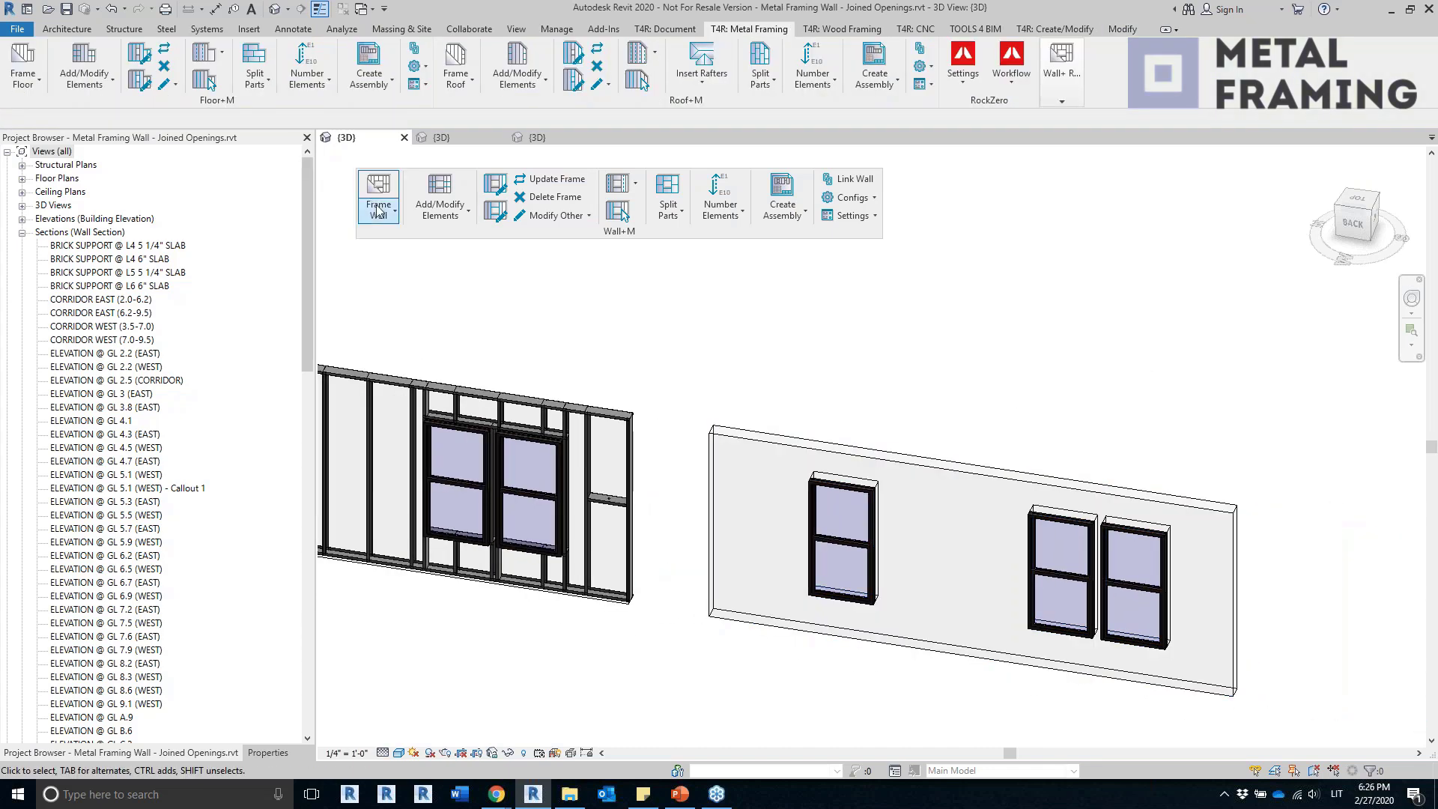
{"action": "left_click", "coordinate": [376, 206]}
{"action": "left_click", "coordinate": [415, 297]}
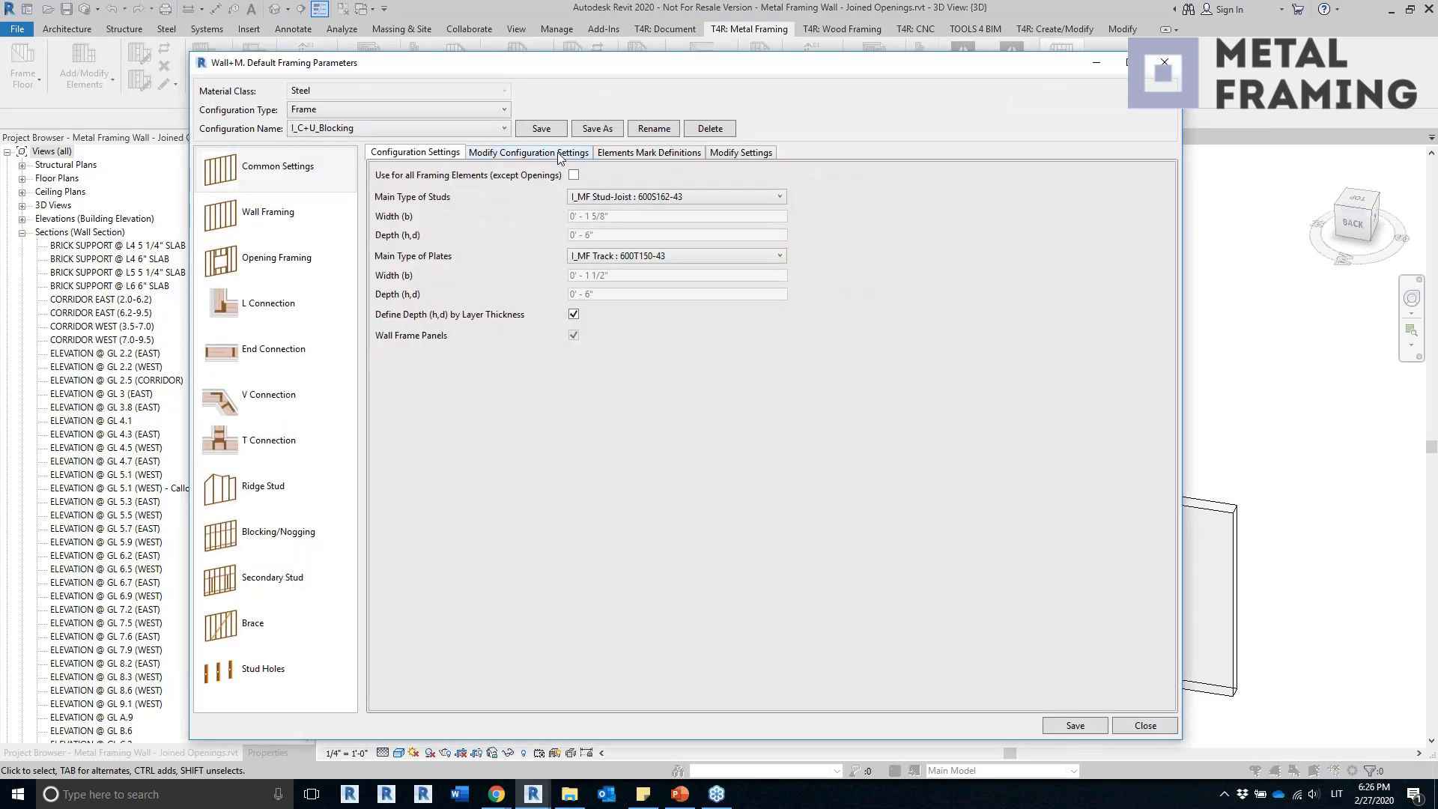
{"action": "left_click", "coordinate": [689, 395]}
{"action": "left_click", "coordinate": [689, 416]}
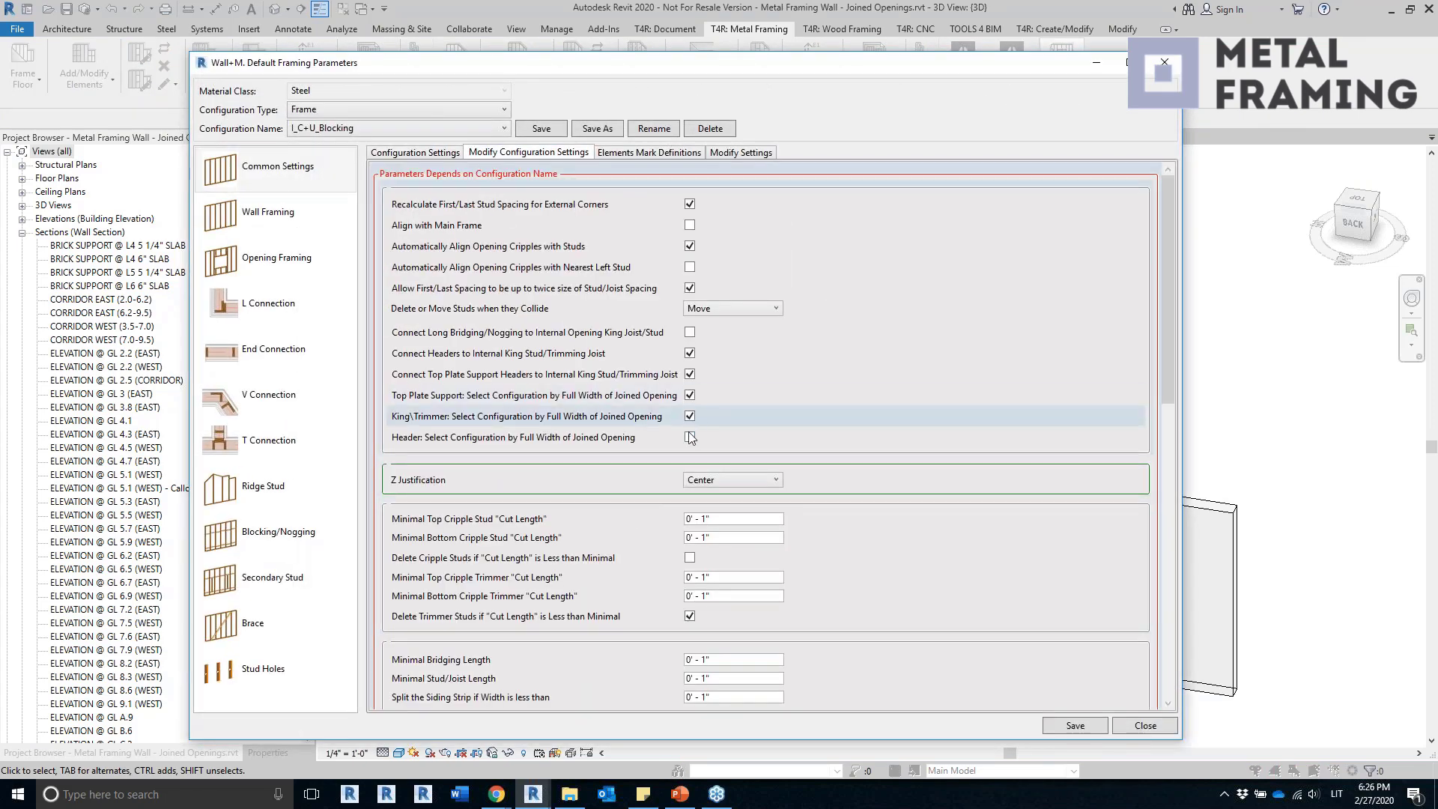
{"action": "left_click", "coordinate": [689, 437]}
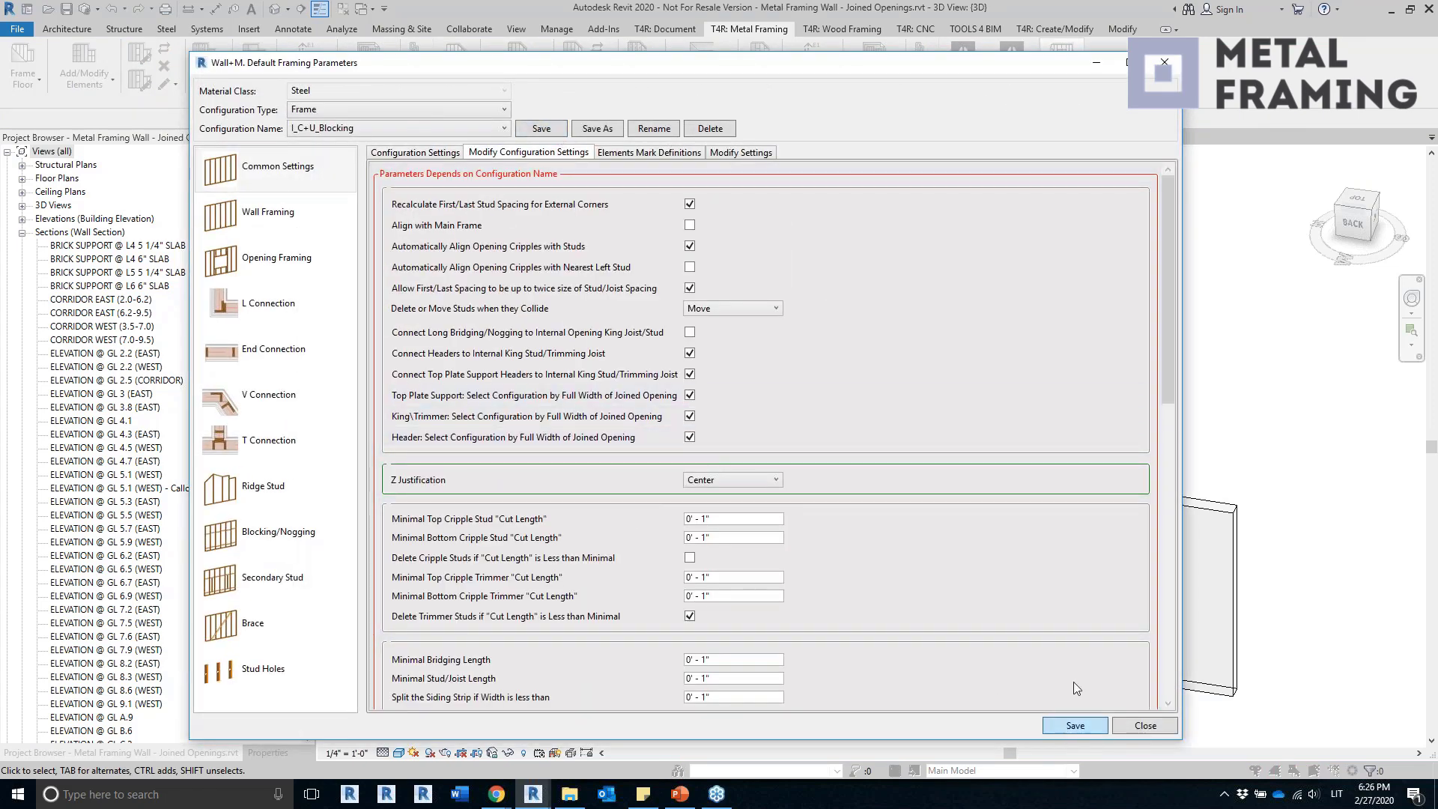
{"action": "left_click", "coordinate": [1074, 725]}
Frame the remaining unframed wall with the I_C+U_Blocking configuration and compare its joined-opening framing with the previous walls.
{"action": "left_click", "coordinate": [1007, 469]}
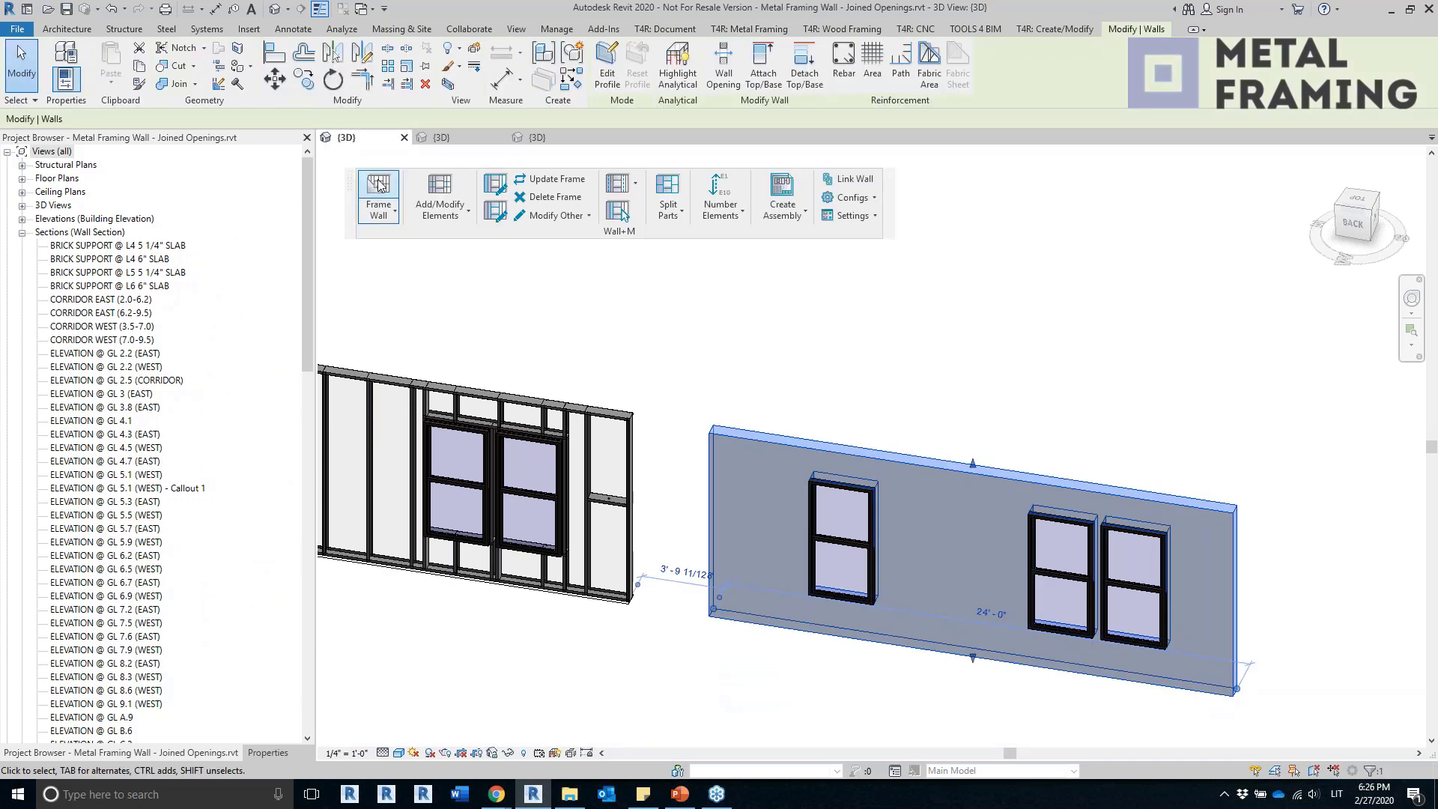
{"action": "left_click", "coordinate": [378, 180]}
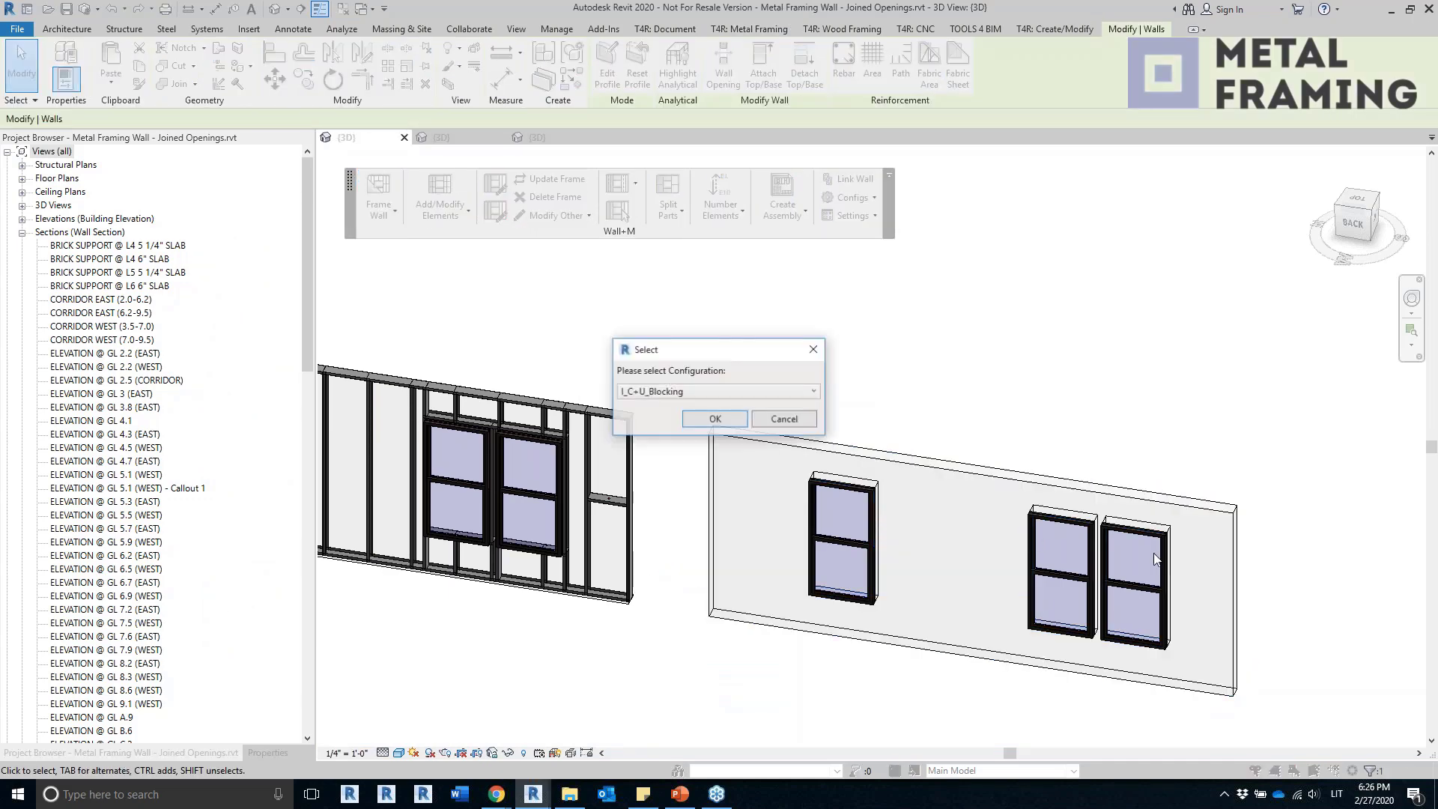
{"action": "left_click", "coordinate": [704, 421]}
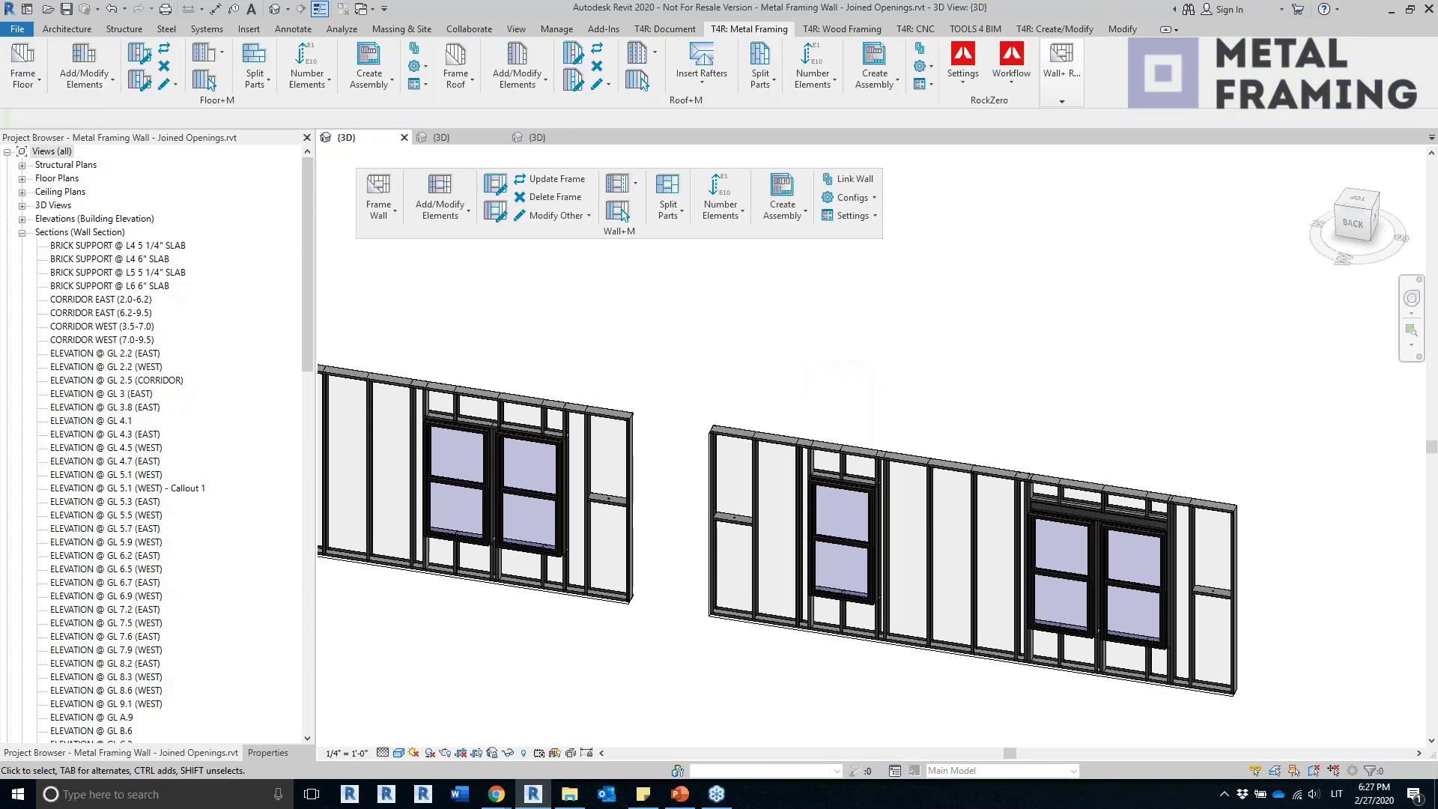
{"action": "scroll", "coordinate": [1143, 535], "scroll_direction": "up", "scroll_amount": 2}
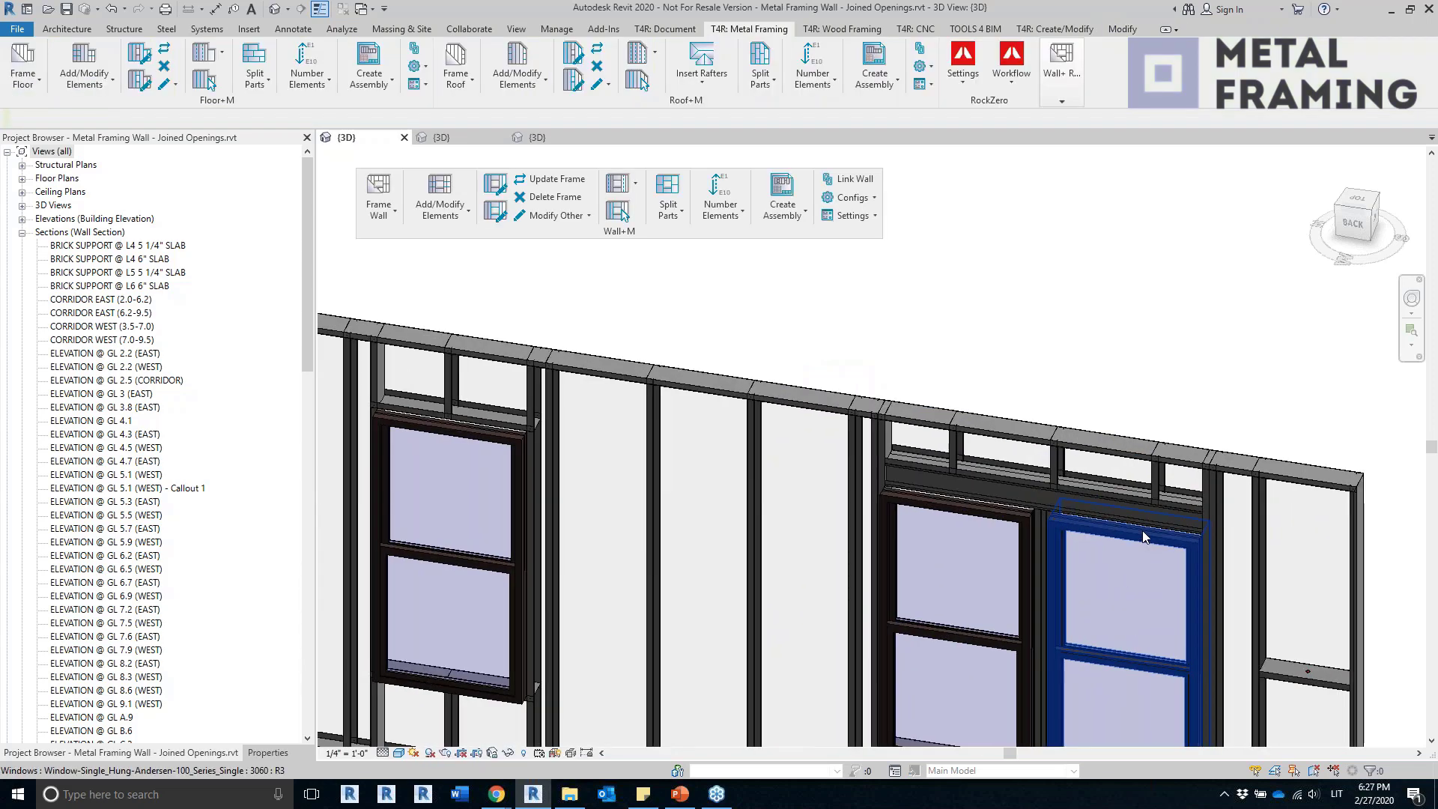
{"action": "scroll", "coordinate": [1143, 535], "scroll_direction": "down", "scroll_amount": 1}
{"action": "scroll", "coordinate": [1144, 535], "scroll_direction": "down", "scroll_amount": 1}
{"action": "middle_click_drag", "start_coordinate": [866, 504], "coordinate": [1416, 555]}
{"action": "middle_click_drag", "start_coordinate": [1272, 570], "coordinate": [503, 441]}
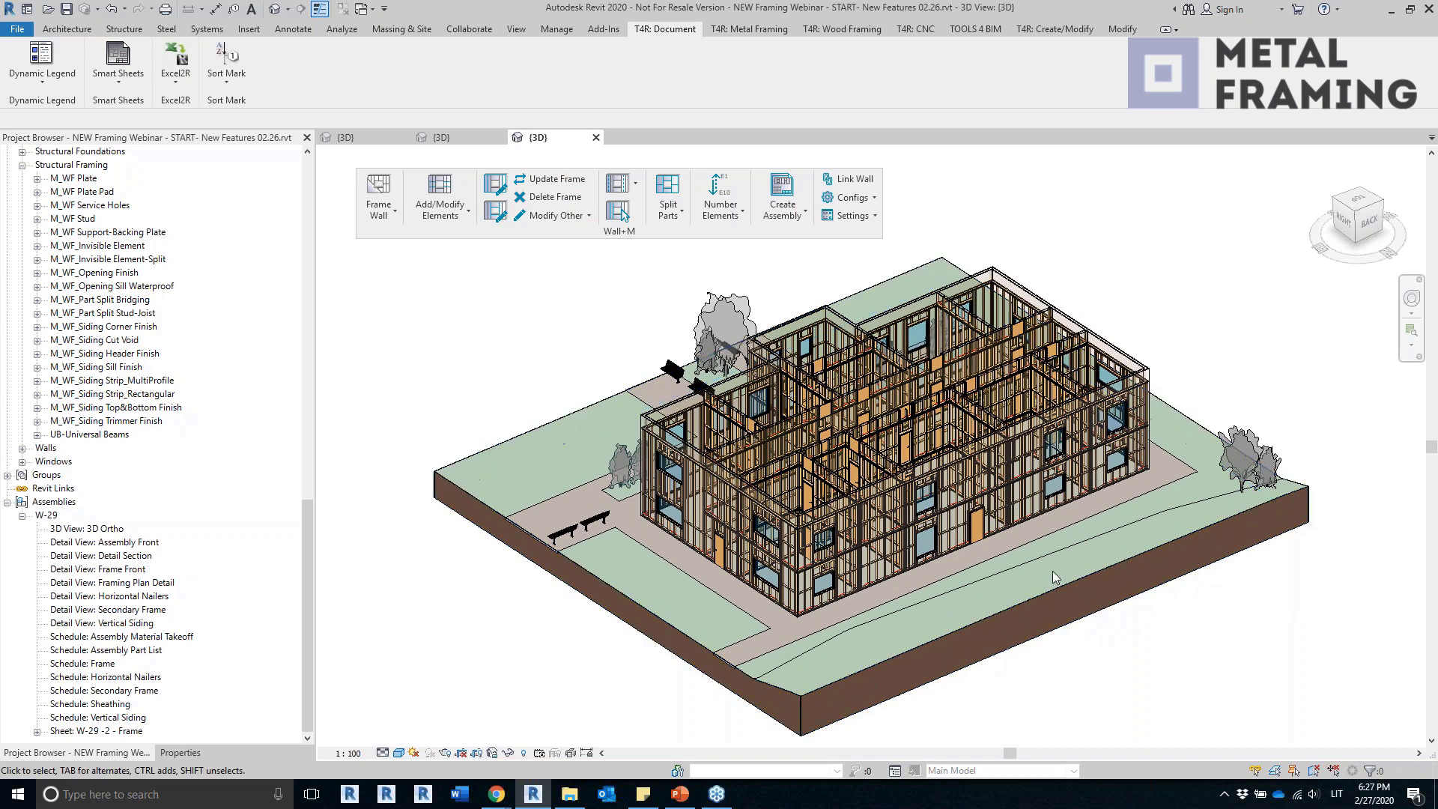
Open the 3D view "2. Parts" in the wood-framed building project.
{"action": "middle_click_drag", "start_coordinate": [1050, 581], "coordinate": [1116, 670], "text": "shift"}
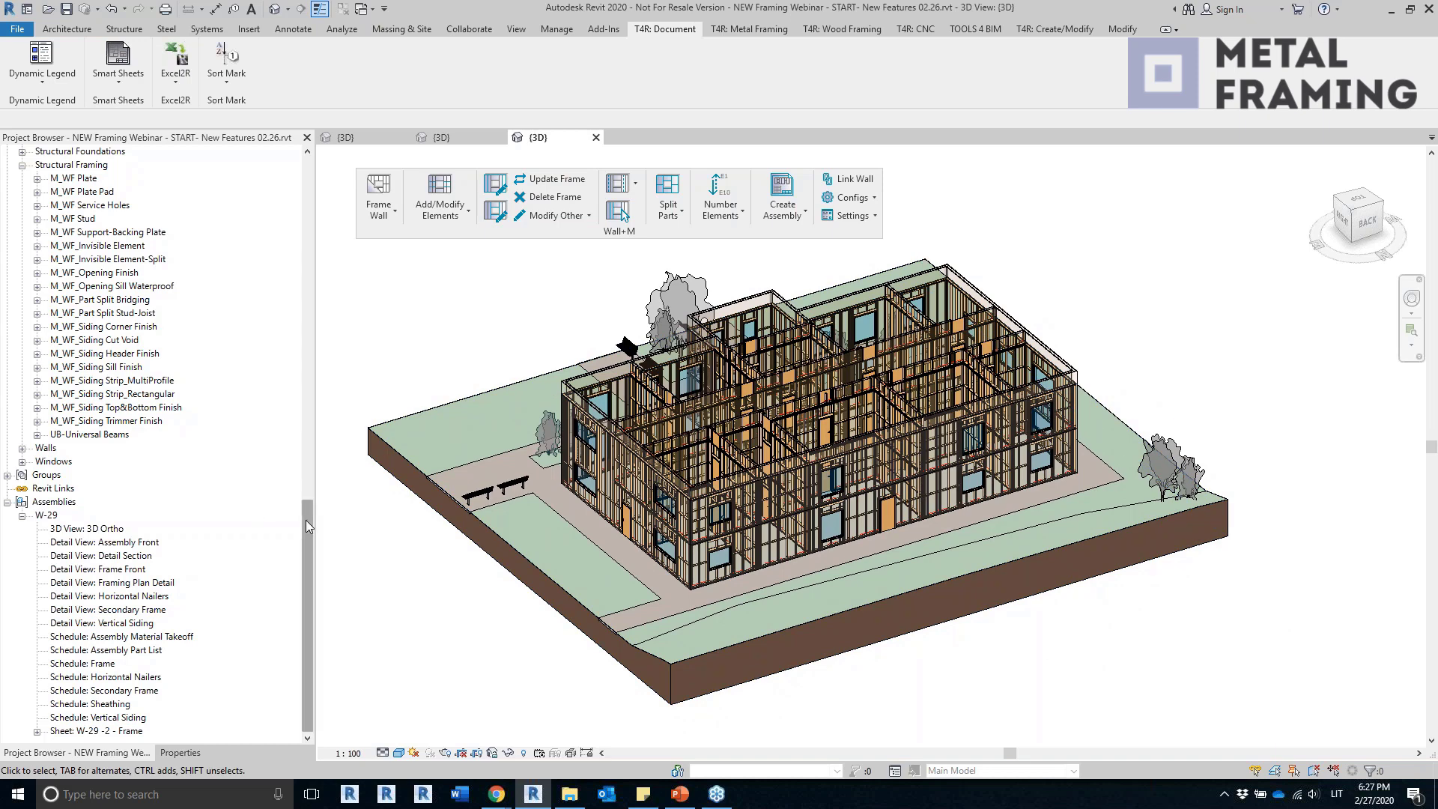
{"action": "left_click_drag", "start_coordinate": [307, 546], "coordinate": [320, 154]}
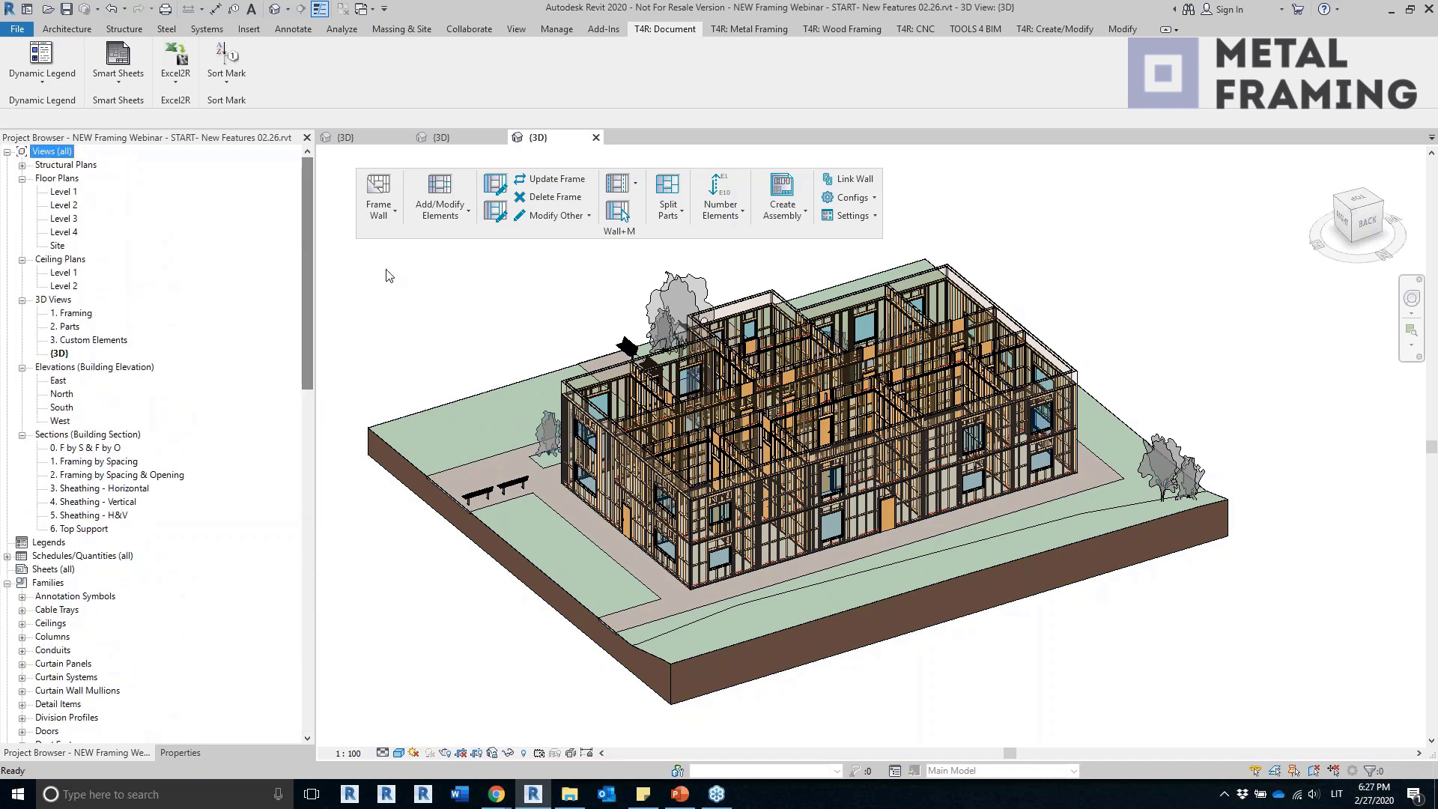
{"action": "left_click", "coordinate": [127, 472]}
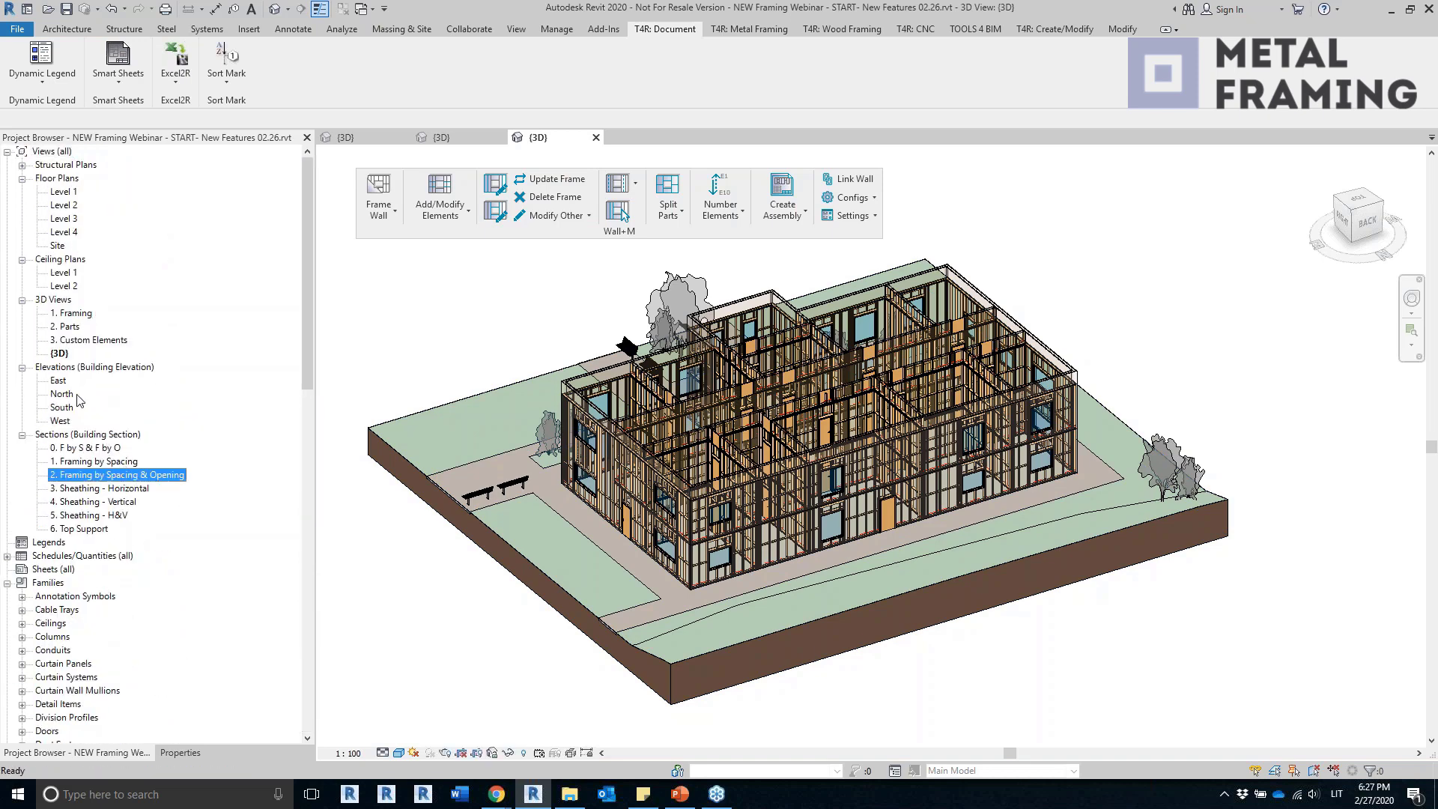
{"action": "left_click", "coordinate": [66, 327]}
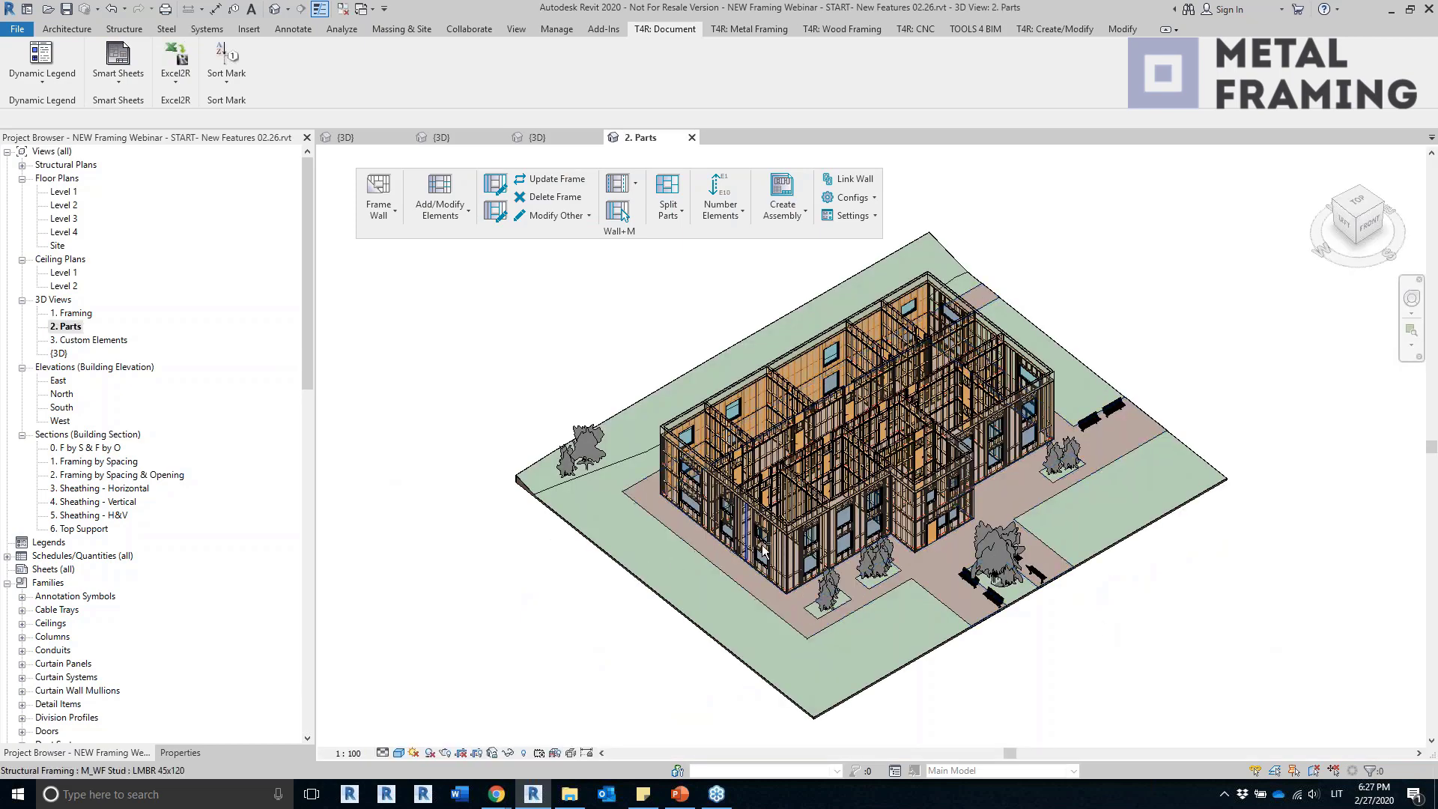
Review the Link Wall layer settings of the building's upper exterior wall, including the paneling configurations for the horizontal siding layer.
{"action": "middle_click_drag", "start_coordinate": [933, 535], "coordinate": [979, 505], "text": "shift"}
{"action": "scroll", "coordinate": [982, 497], "scroll_direction": "up", "scroll_amount": 5}
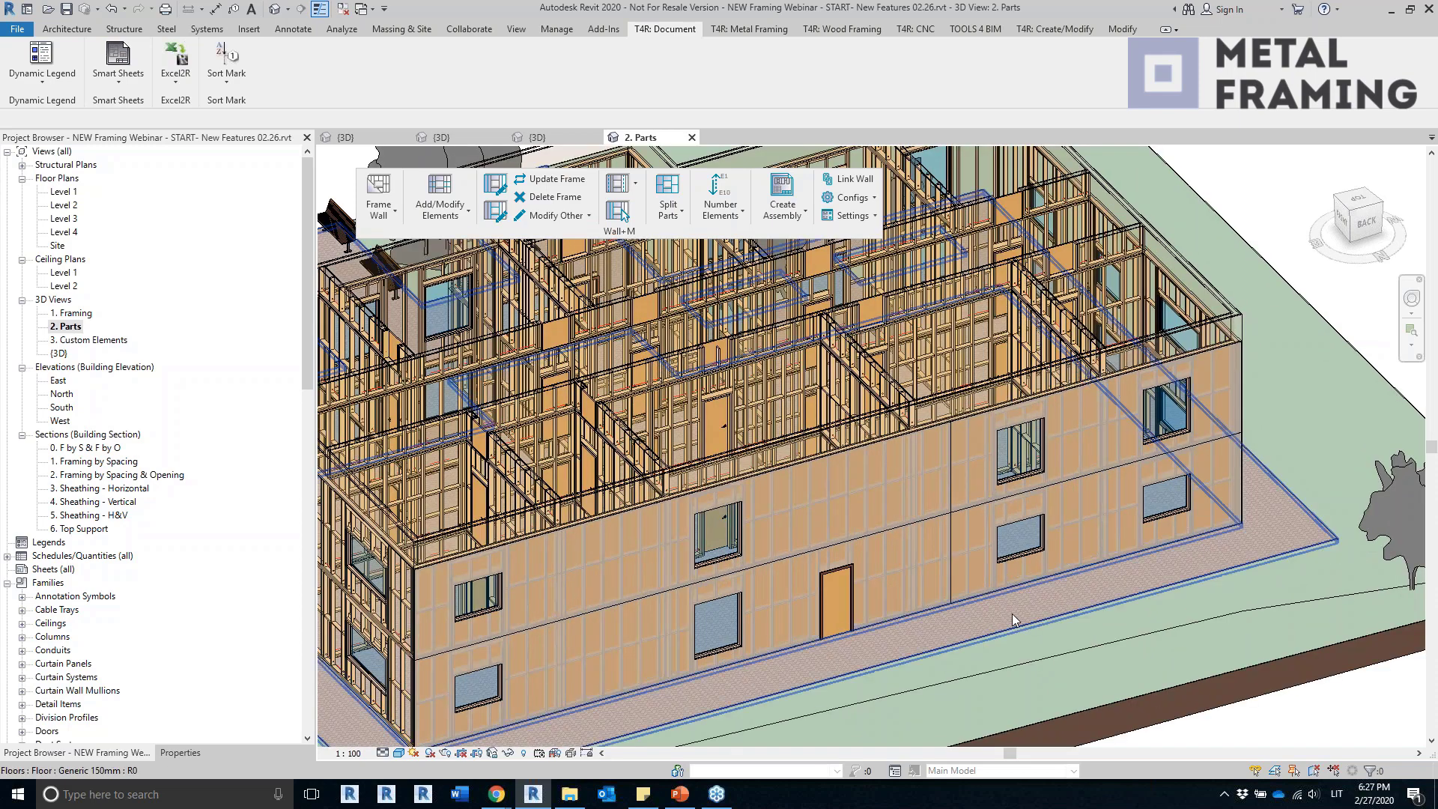
{"action": "middle_click_drag", "start_coordinate": [835, 592], "coordinate": [910, 541]}
{"action": "scroll", "coordinate": [487, 548], "scroll_direction": "up", "scroll_amount": 2}
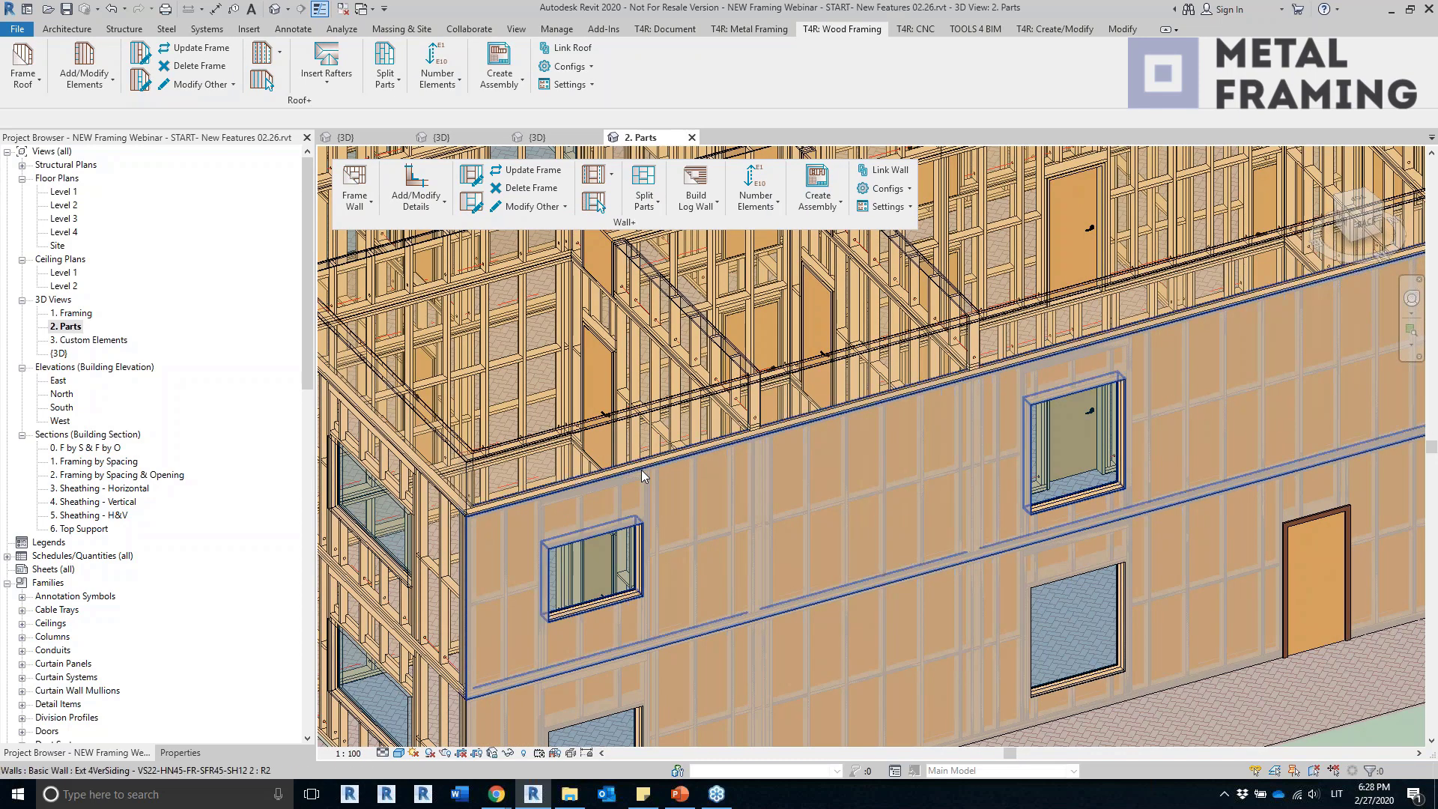
{"action": "left_click", "coordinate": [641, 470]}
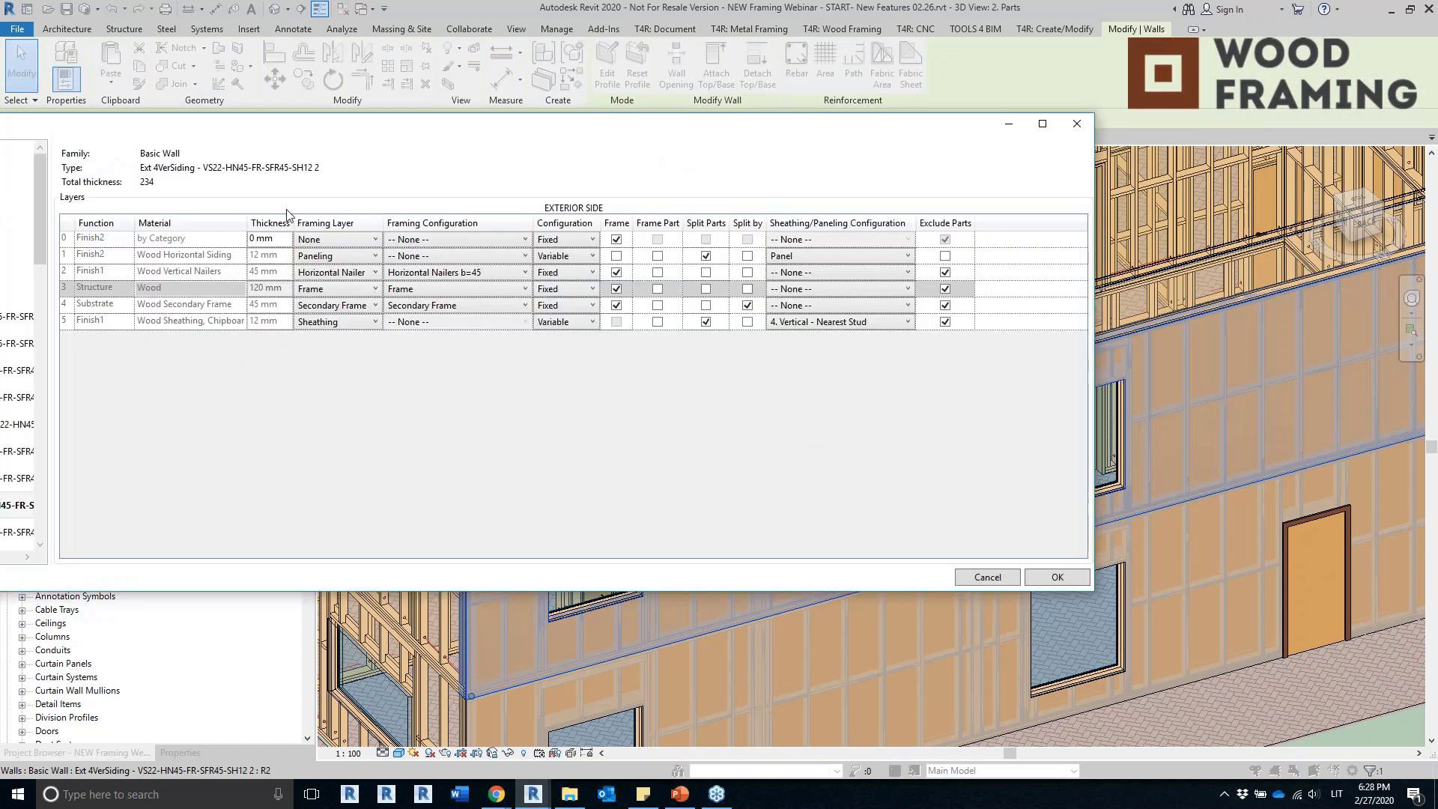
{"action": "left_click_drag", "start_coordinate": [480, 134], "coordinate": [676, 137]}
{"action": "left_click", "coordinate": [1001, 262]}
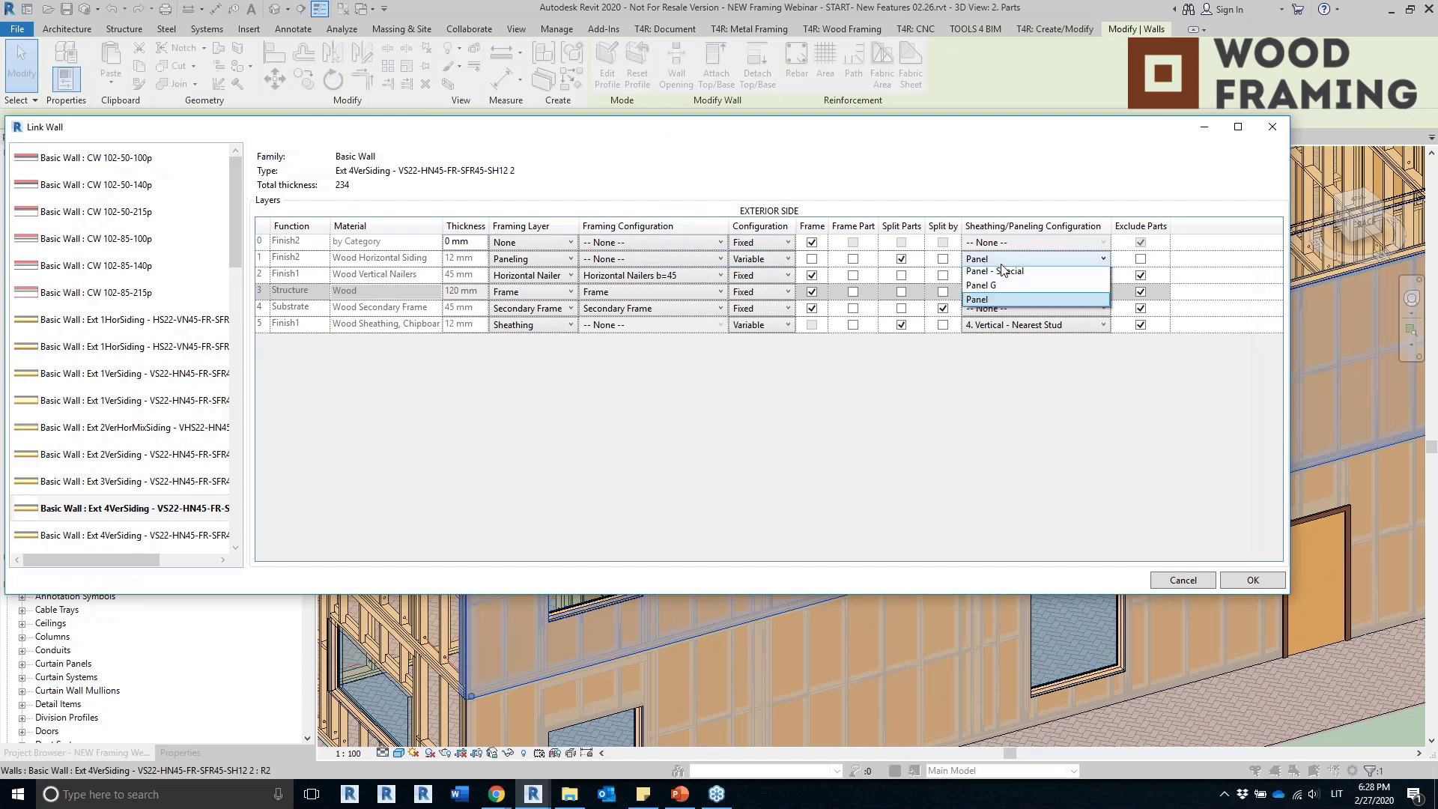
{"action": "left_click", "coordinate": [992, 346]}
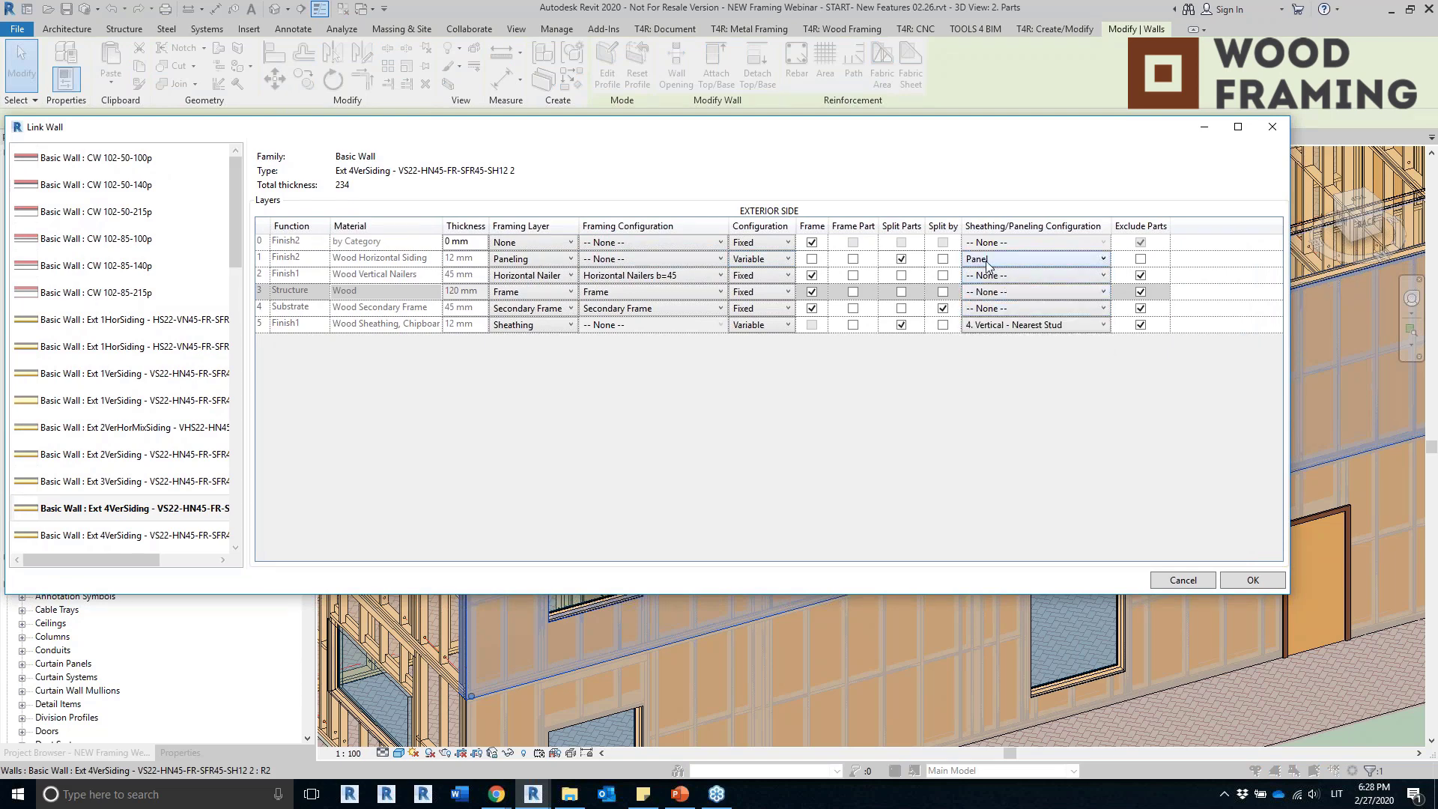
{"action": "left_click", "coordinate": [1272, 127]}
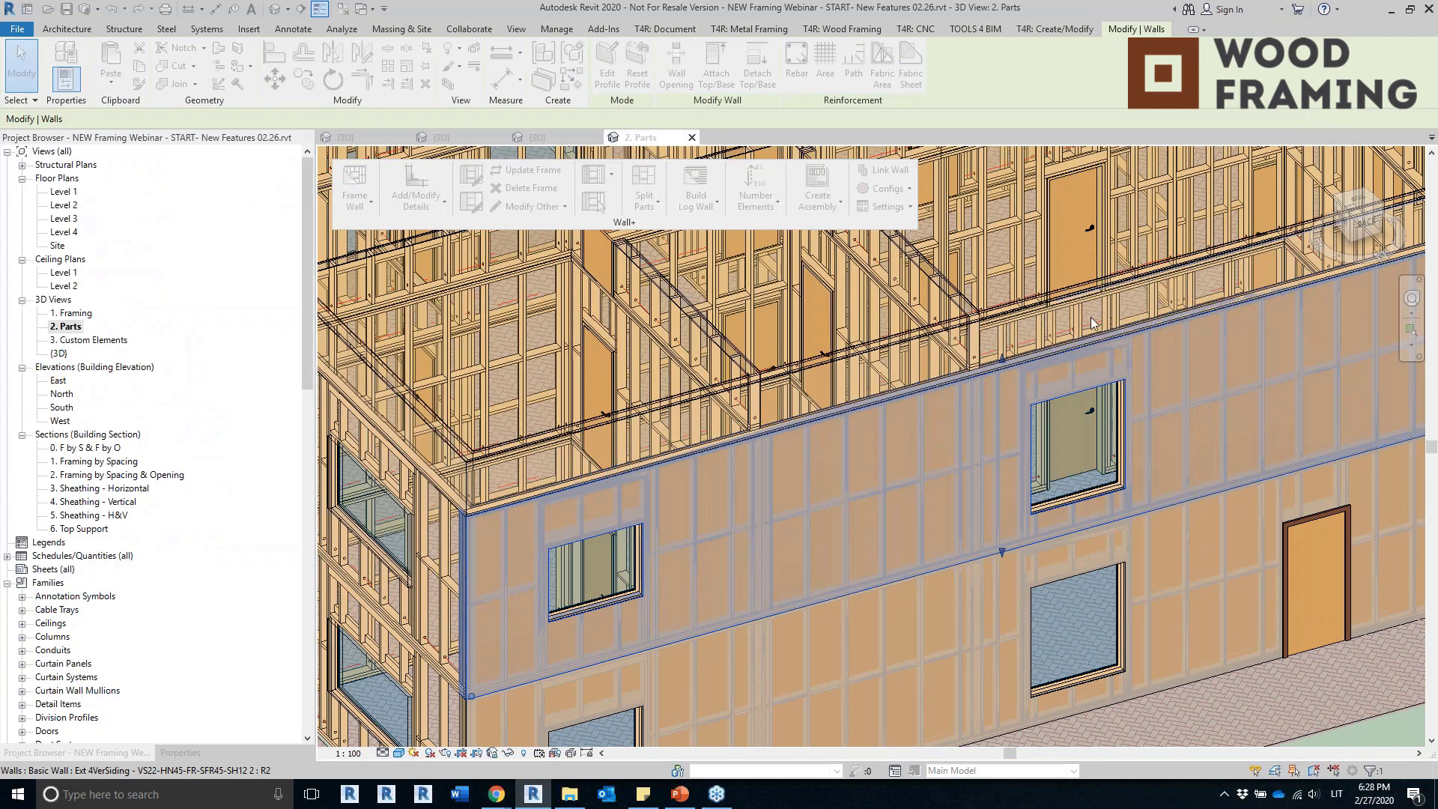
Split the upper exterior wall's siding layer into panel parts.
{"action": "left_click", "coordinate": [702, 535]}
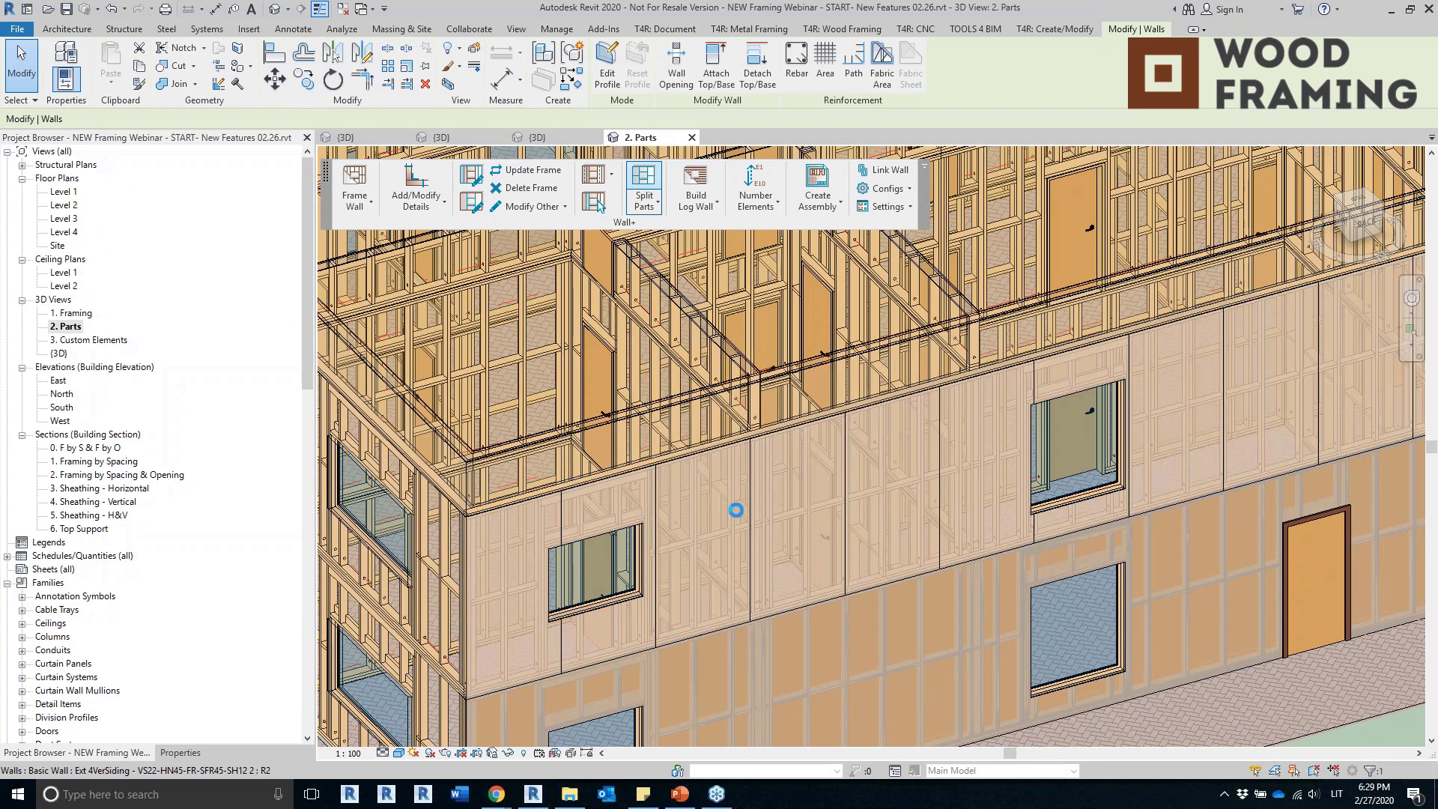
{"action": "scroll", "coordinate": [761, 520], "scroll_direction": "down", "scroll_amount": 2}
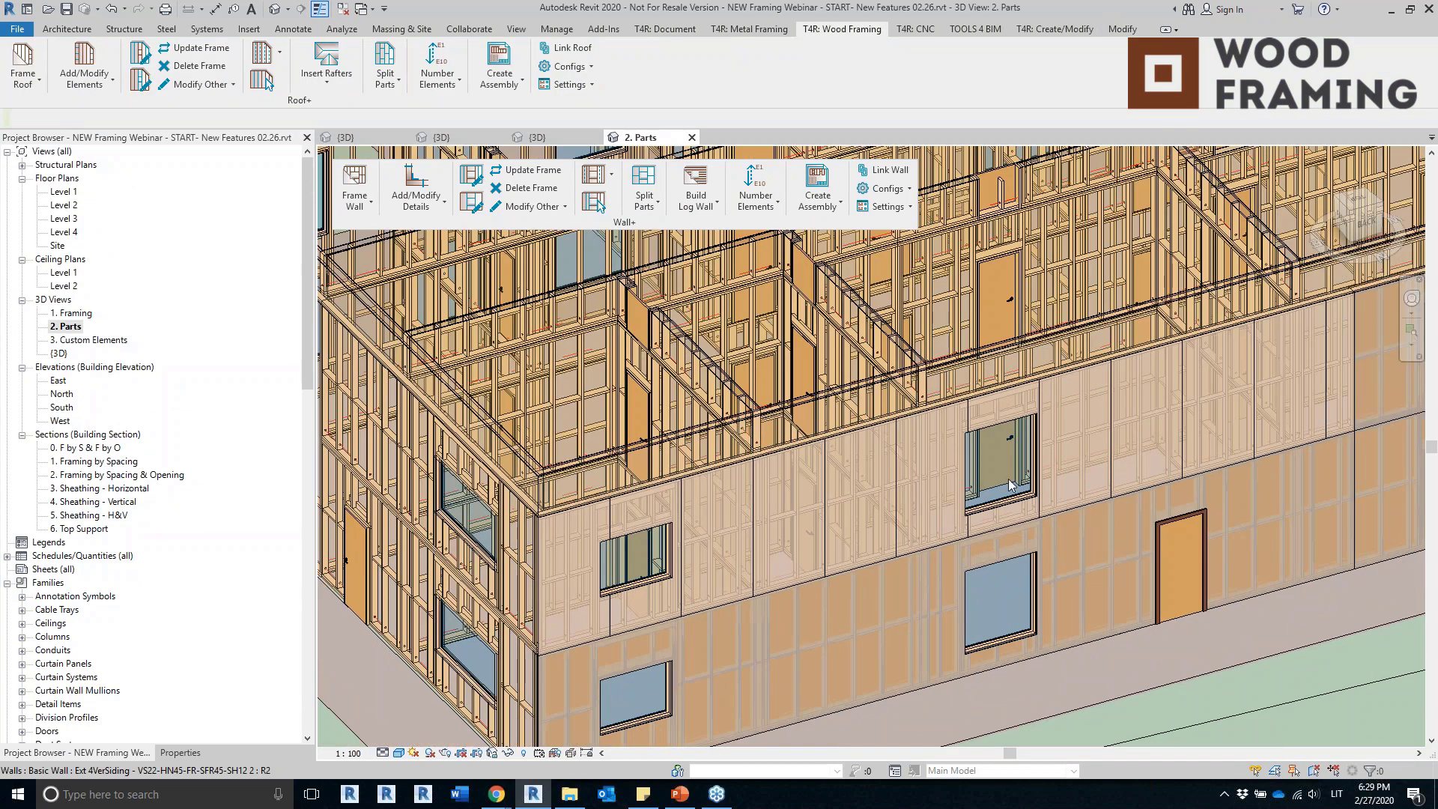
{"action": "middle_click_drag", "start_coordinate": [1010, 485], "coordinate": [888, 504]}
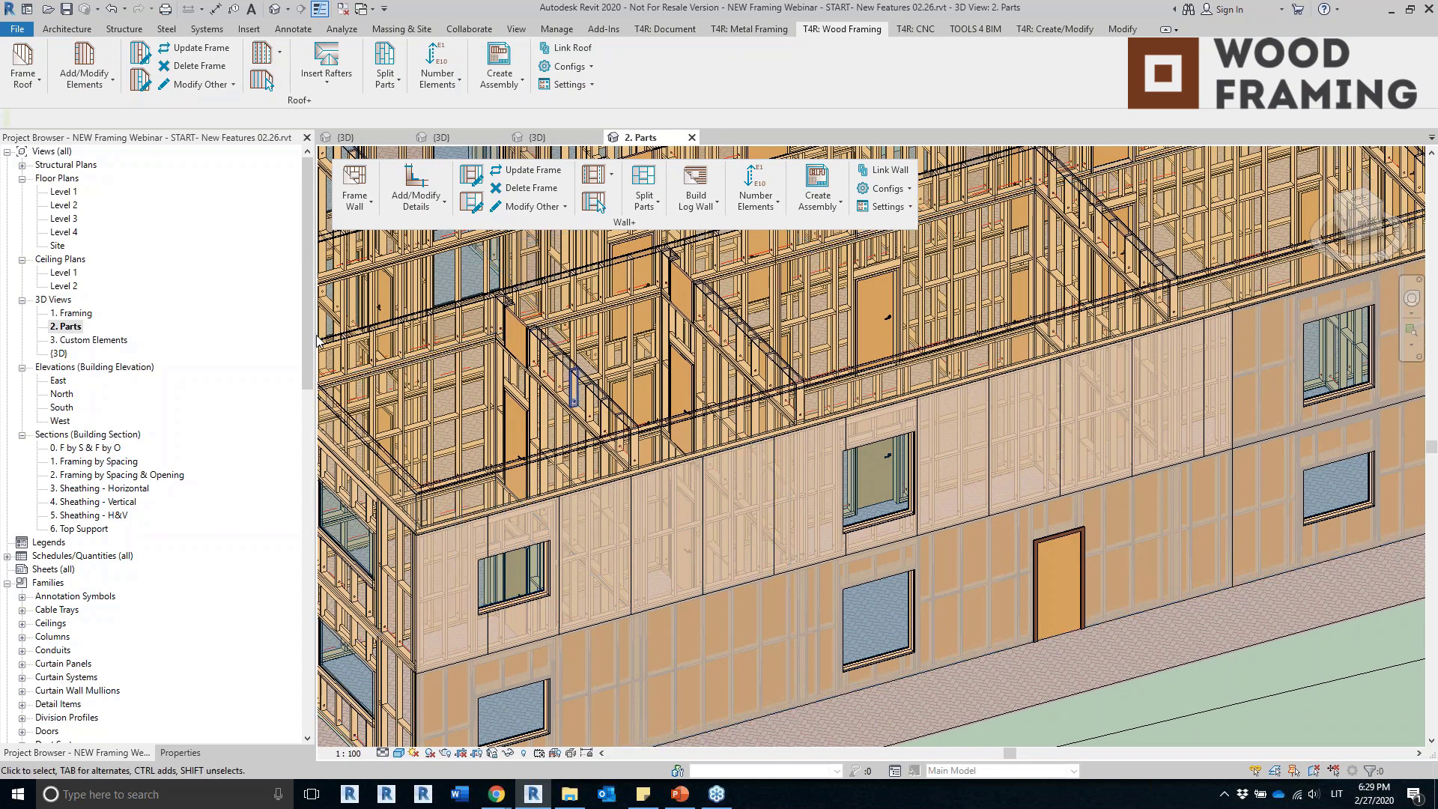
Open section "0. F by S & F by O" and dimension the first eight panels of the upper wall in one aligned chain above it.
{"action": "double_click", "coordinate": [101, 449]}
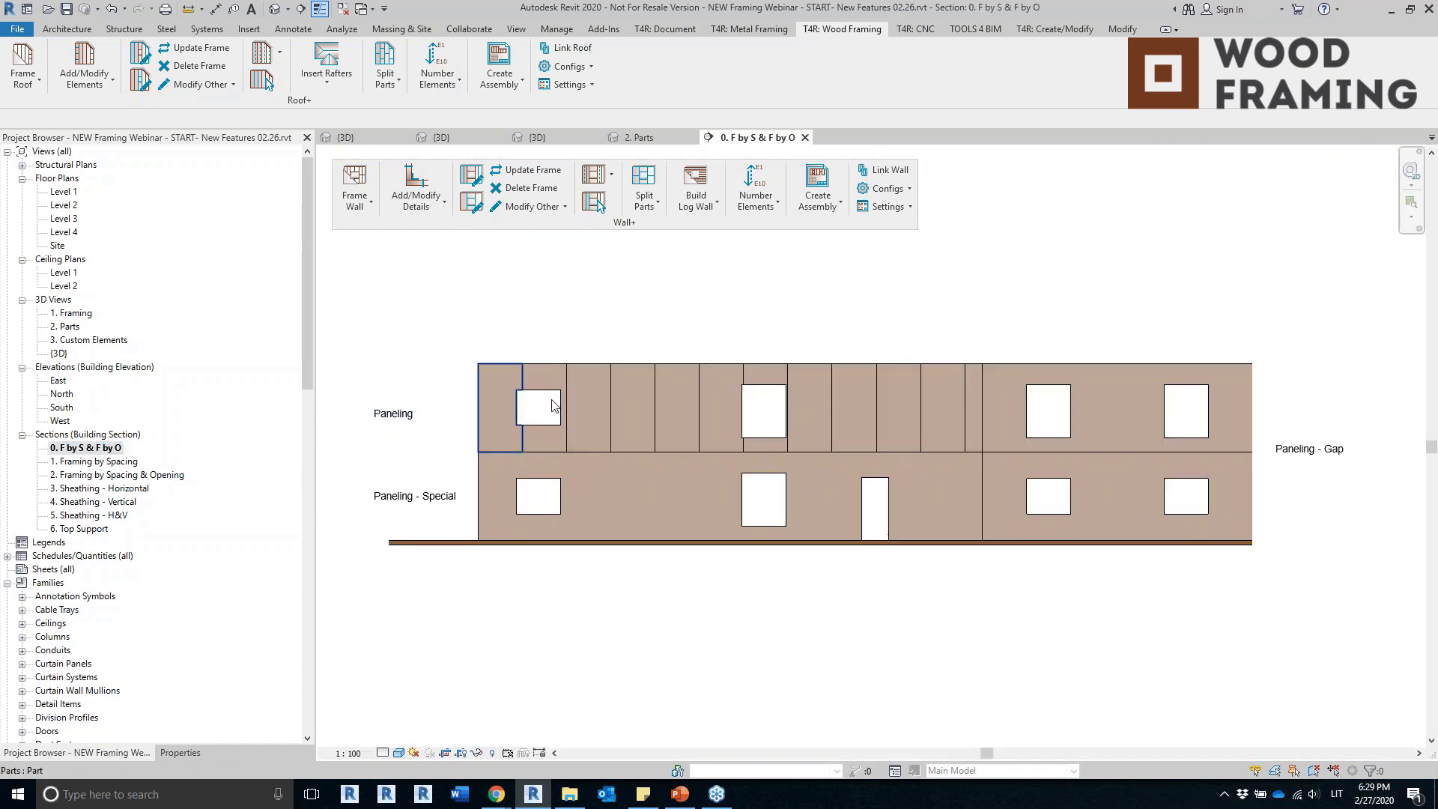
{"action": "left_click", "coordinate": [215, 8]}
{"action": "scroll", "coordinate": [494, 363], "scroll_direction": "up", "scroll_amount": 3}
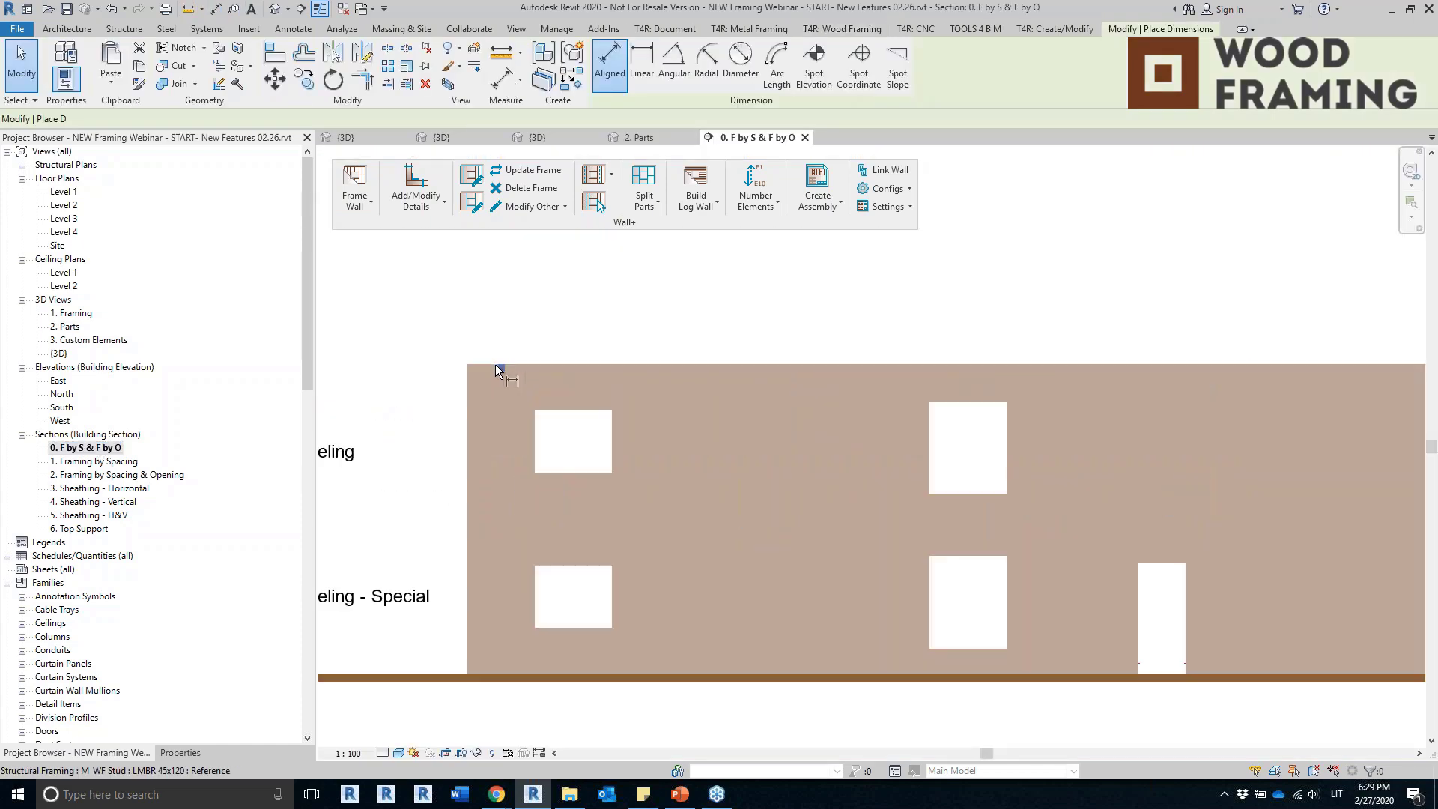
{"action": "left_click", "coordinate": [466, 397]}
{"action": "left_click", "coordinate": [553, 387]}
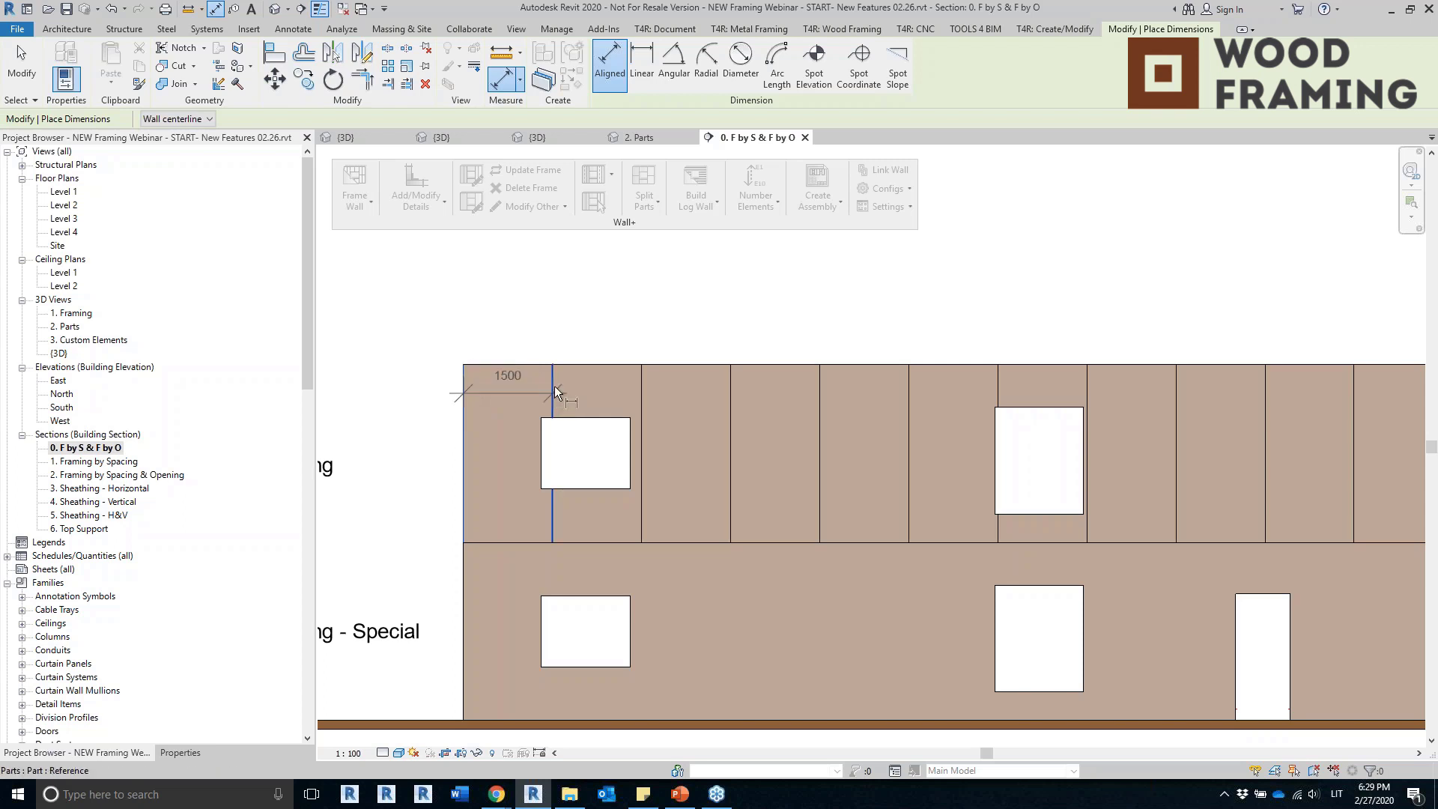
{"action": "left_click", "coordinate": [642, 391]}
{"action": "left_click", "coordinate": [732, 382]}
{"action": "left_click", "coordinate": [820, 385]}
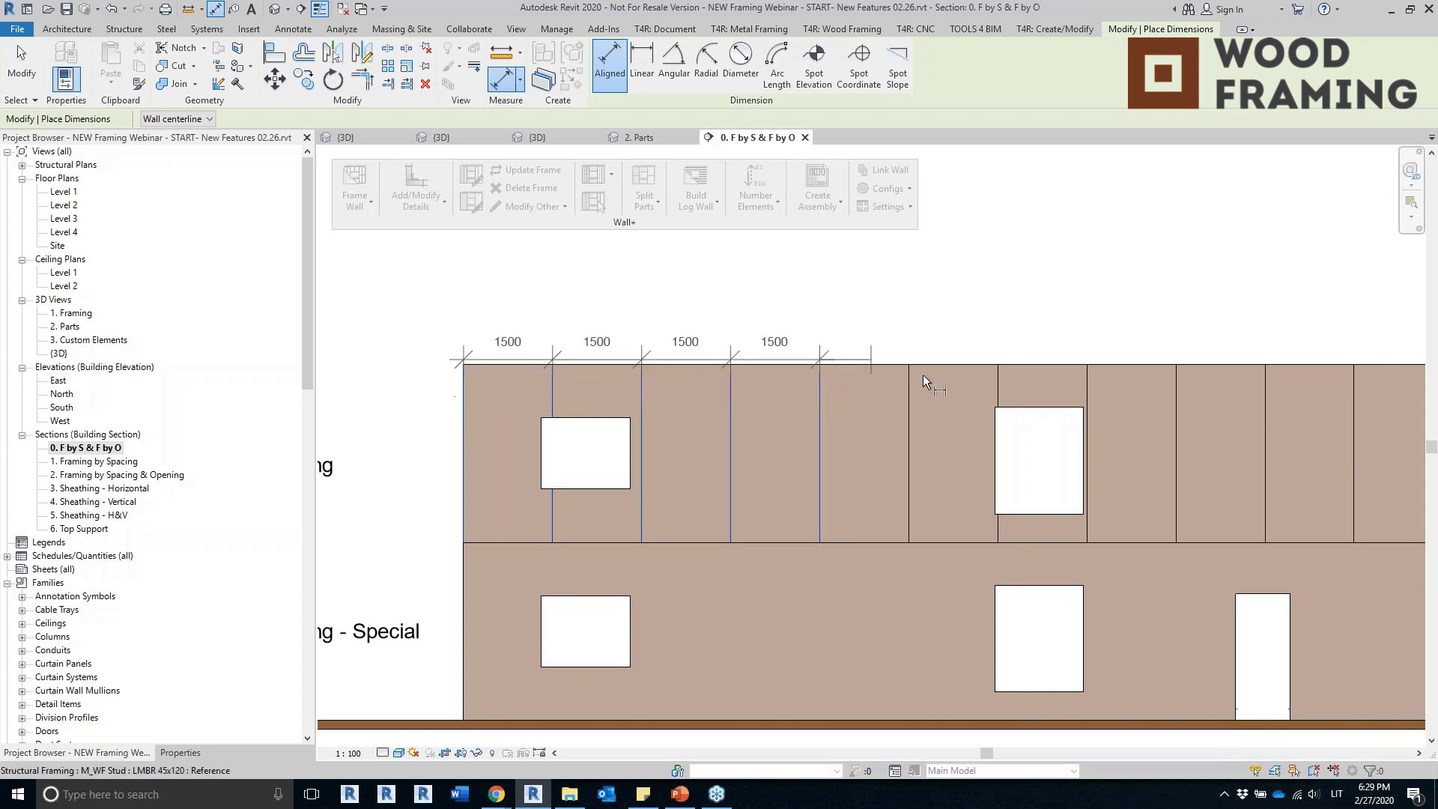
{"action": "left_click", "coordinate": [909, 388]}
{"action": "left_click", "coordinate": [999, 382]}
{"action": "left_click", "coordinate": [1087, 388]}
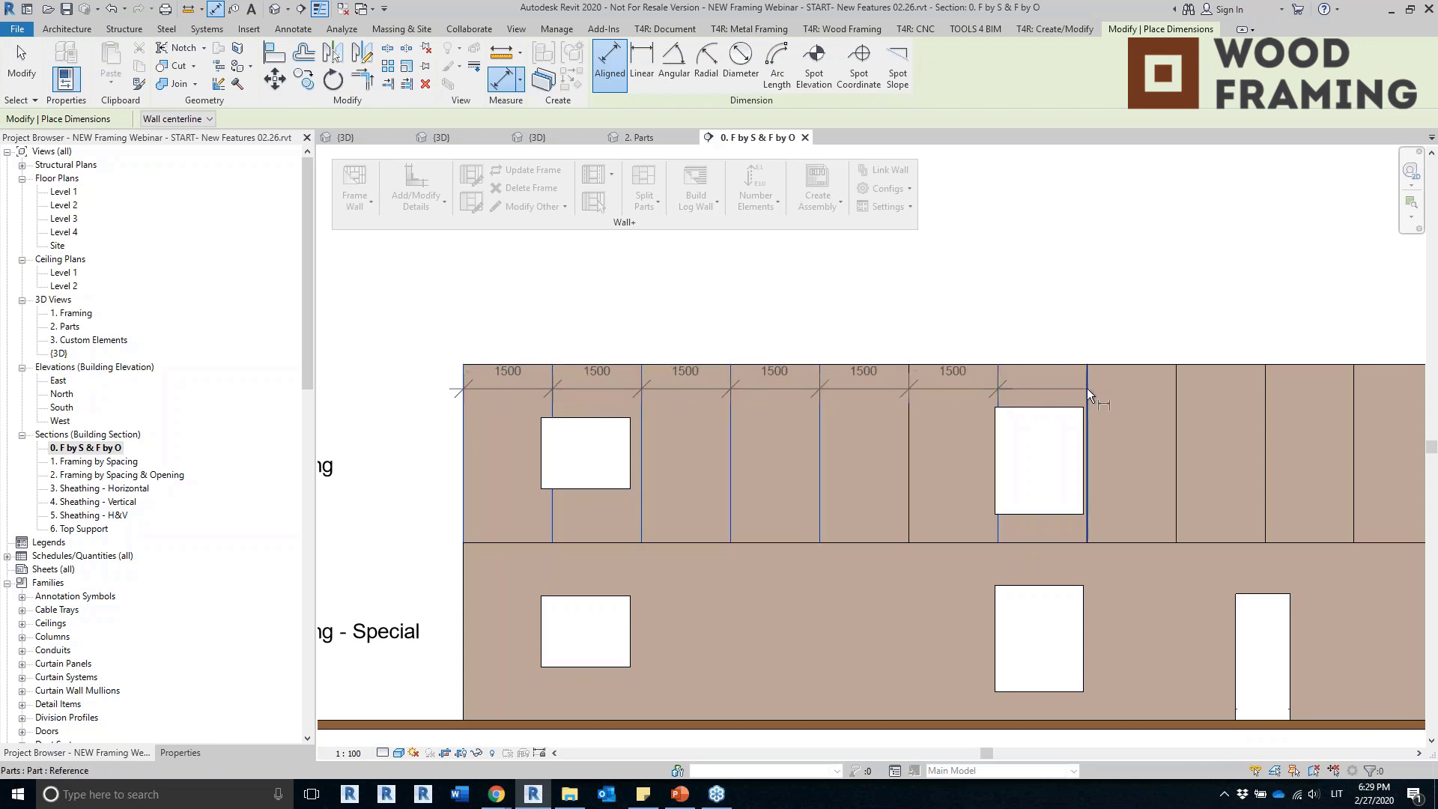
{"action": "left_click", "coordinate": [1177, 397]}
{"action": "left_click", "coordinate": [1177, 318]}
{"action": "key", "text": "Escape"}
{"action": "key", "text": "Escape"}
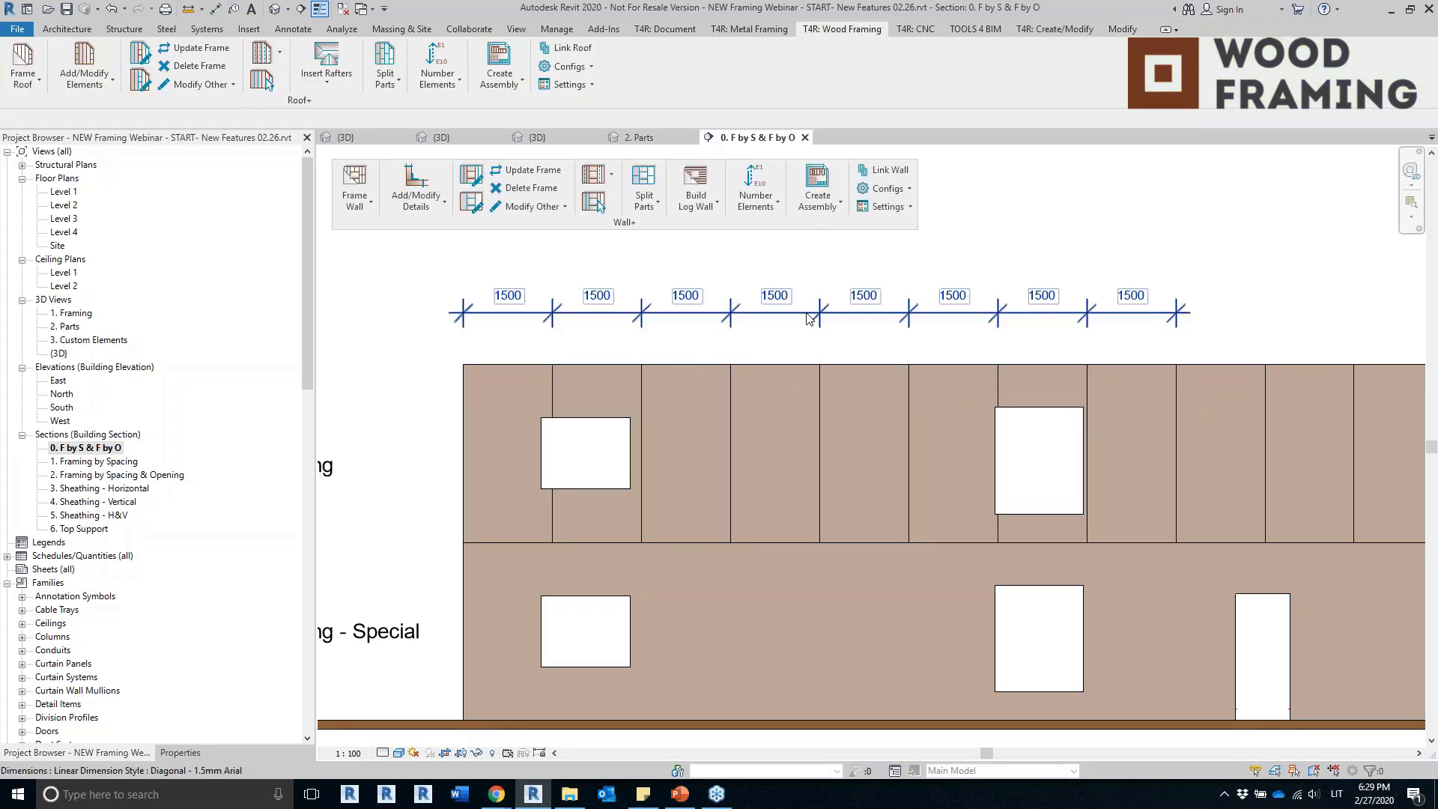
Open the upper wall's paneling configuration through Modify Sheathing/Paneling and examine its vertical and horizontal panel widths.
{"action": "scroll", "coordinate": [1155, 223], "scroll_direction": "down", "scroll_amount": 3}
{"action": "middle_click_drag", "start_coordinate": [1153, 220], "coordinate": [903, 339]}
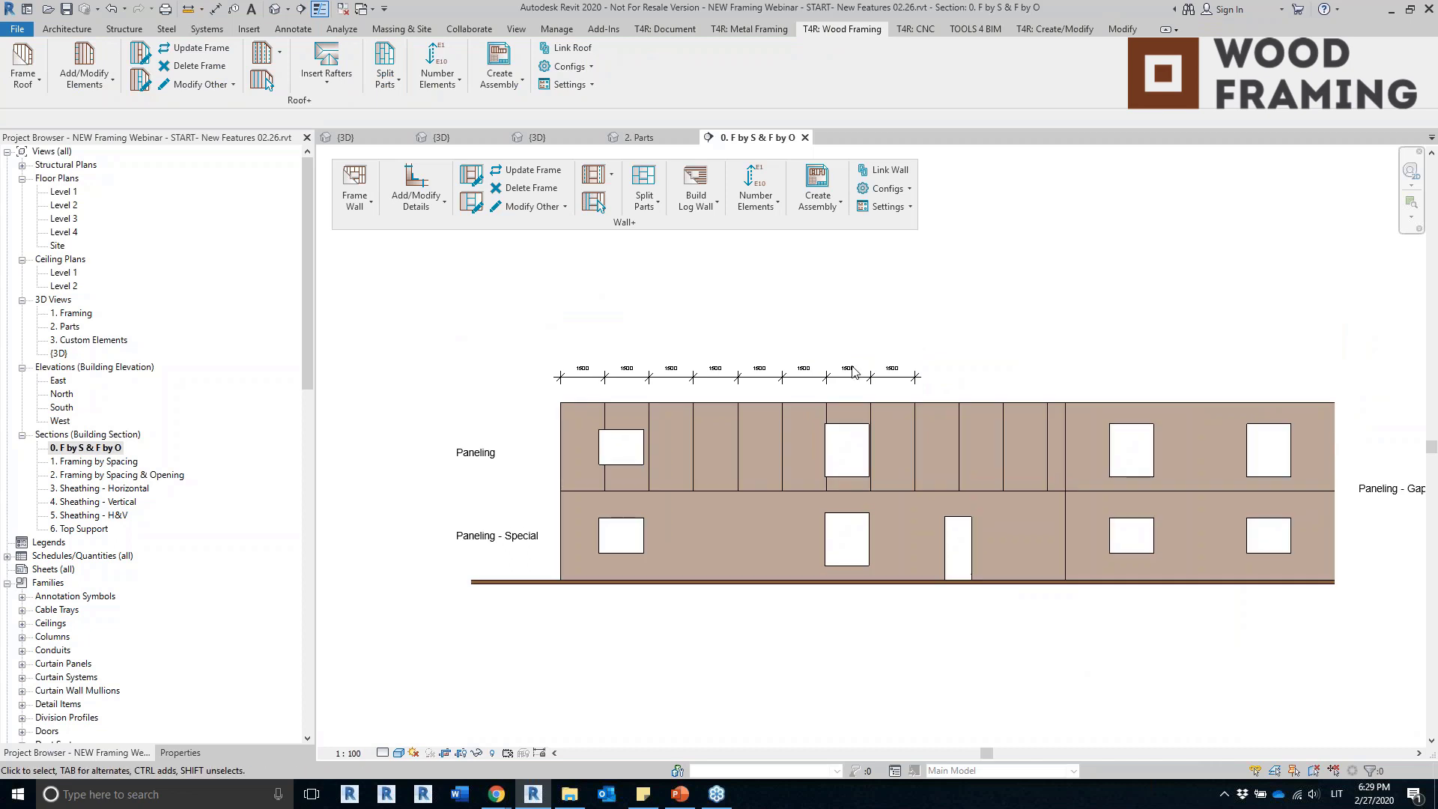
{"action": "scroll", "coordinate": [498, 493], "scroll_direction": "up", "scroll_amount": 2}
{"action": "middle_click_drag", "start_coordinate": [519, 472], "coordinate": [478, 563]}
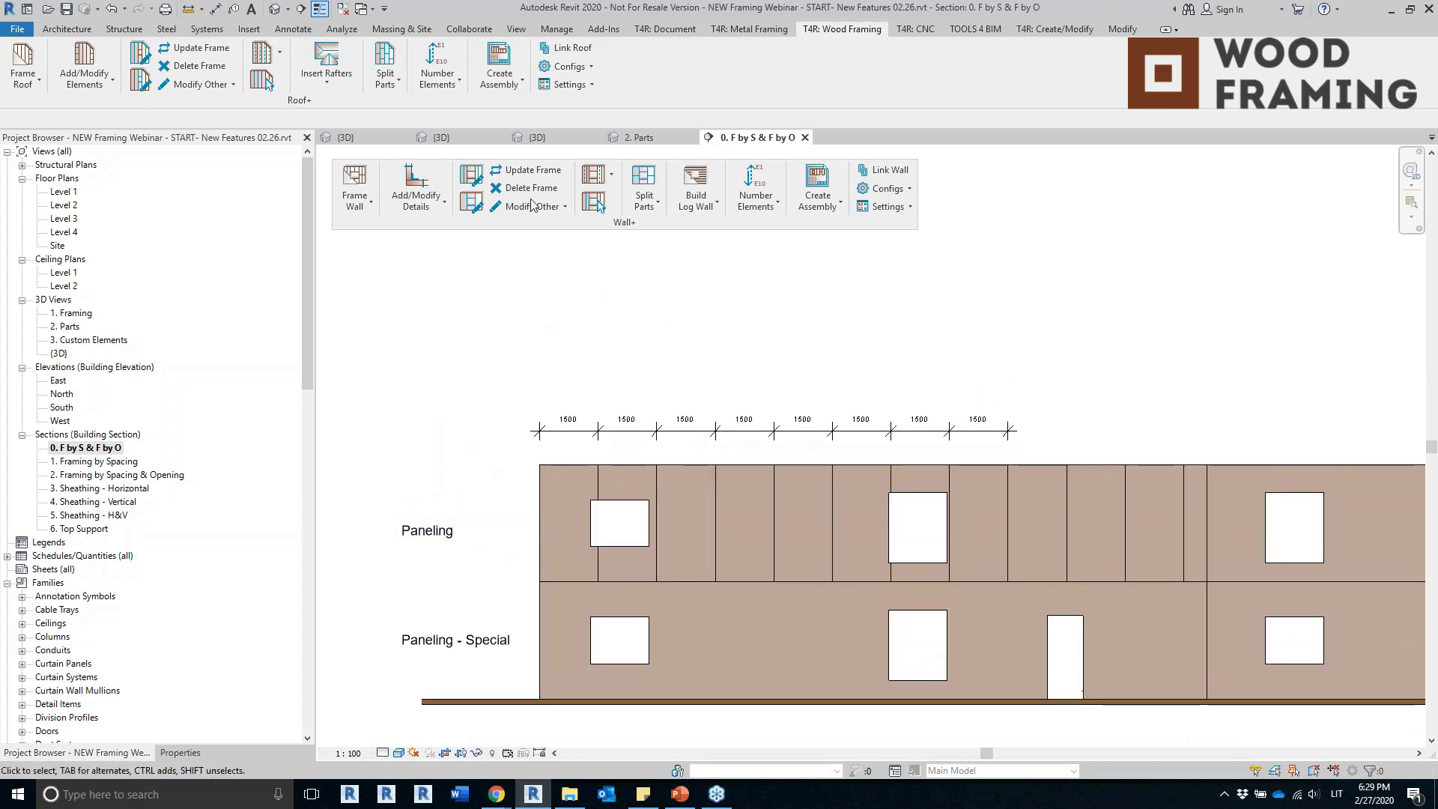
{"action": "left_click", "coordinate": [643, 206]}
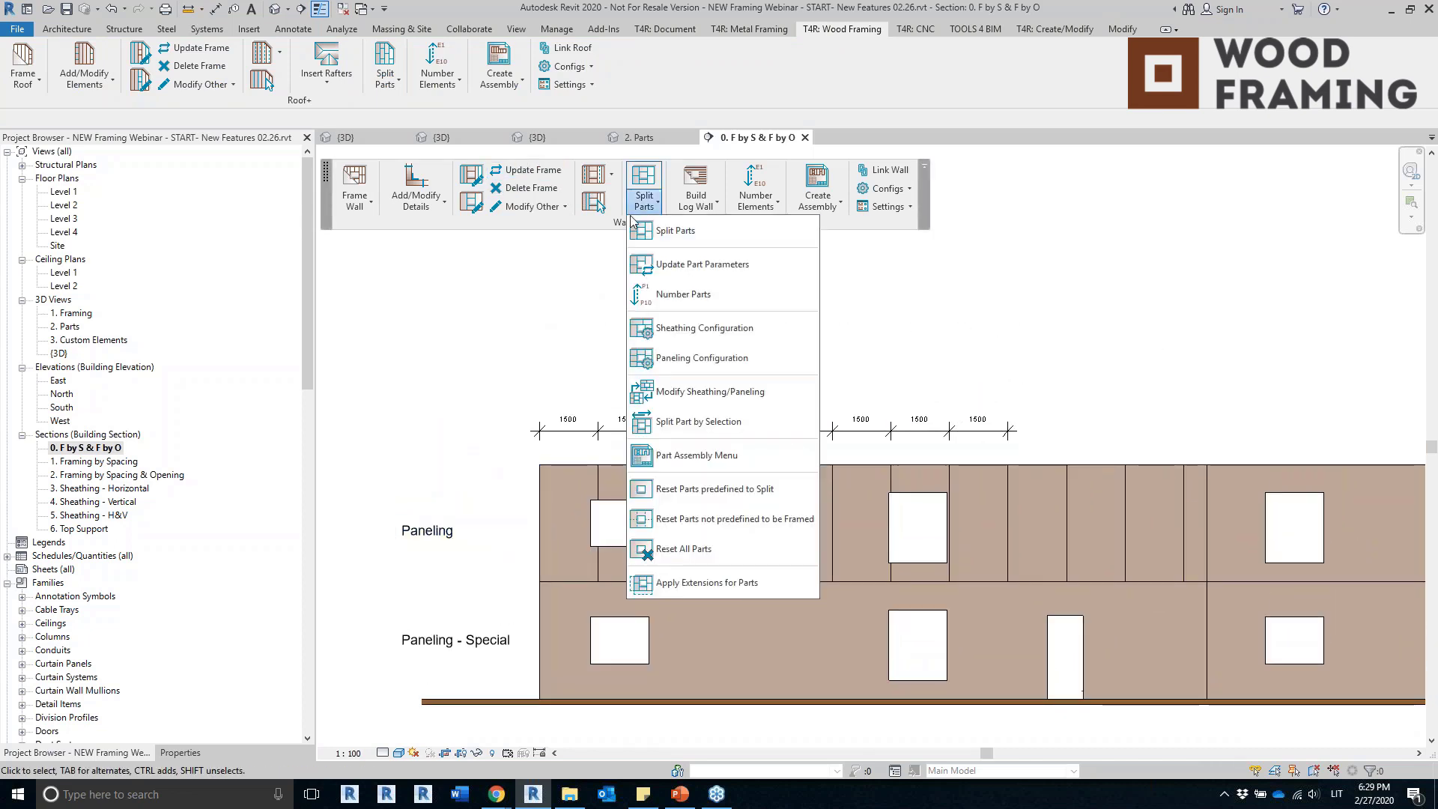
{"action": "left_click", "coordinate": [709, 392]}
{"action": "left_click", "coordinate": [1066, 495]}
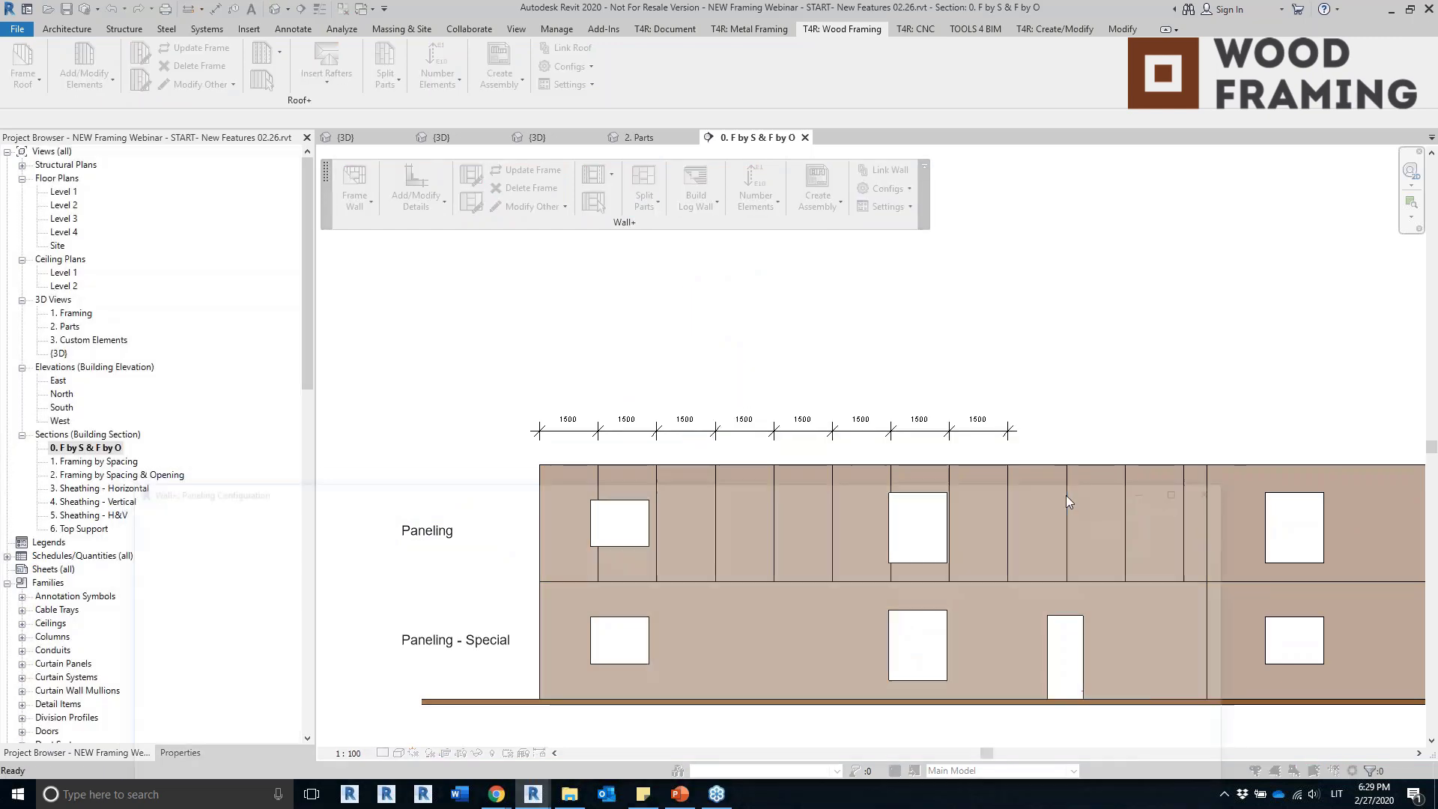
{"action": "left_click_drag", "start_coordinate": [743, 532], "coordinate": [825, 125]}
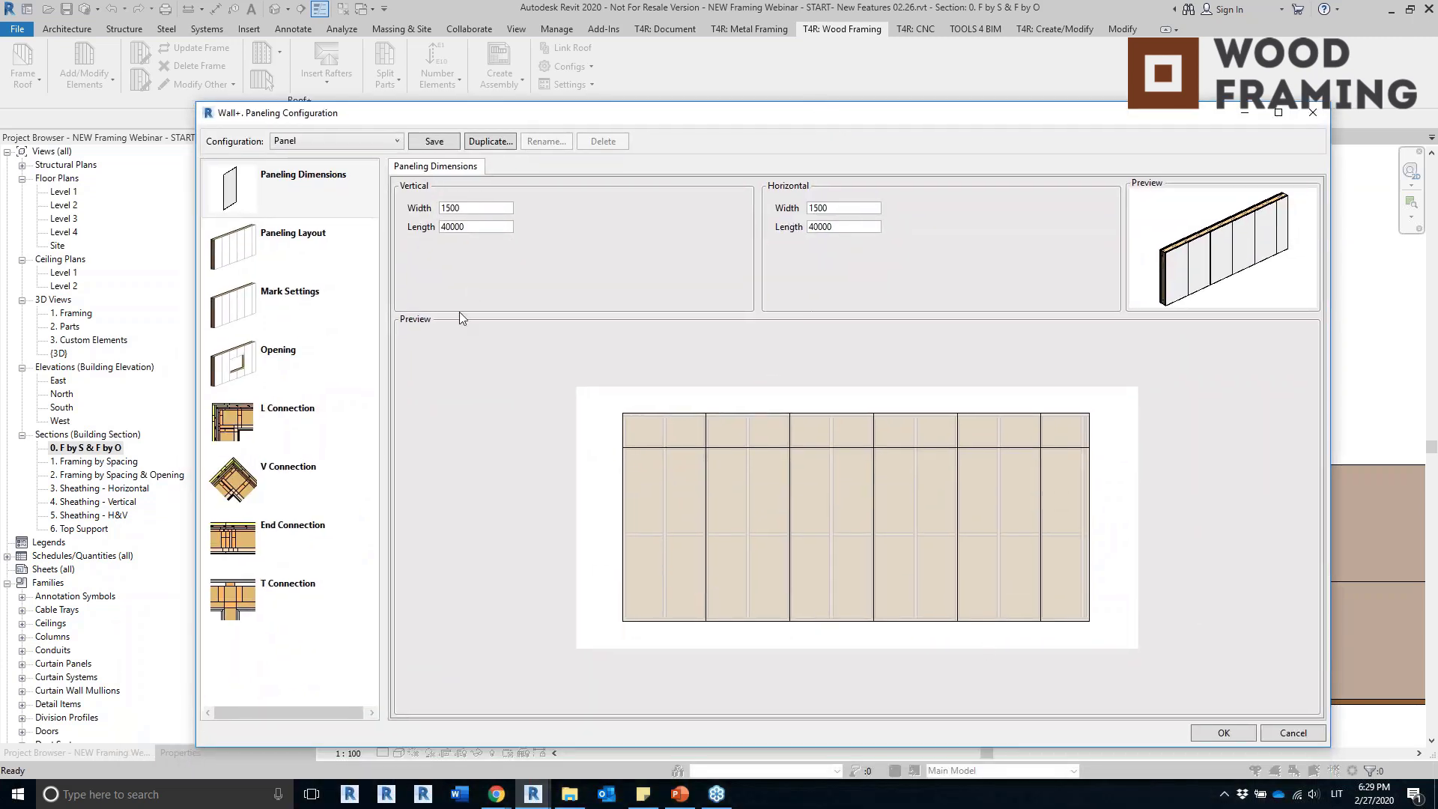
{"action": "left_click", "coordinate": [488, 208]}
{"action": "left_click", "coordinate": [839, 207]}
Set the placement direction in the Panel configuration's paneling layout to From End.
{"action": "left_click", "coordinate": [260, 241]}
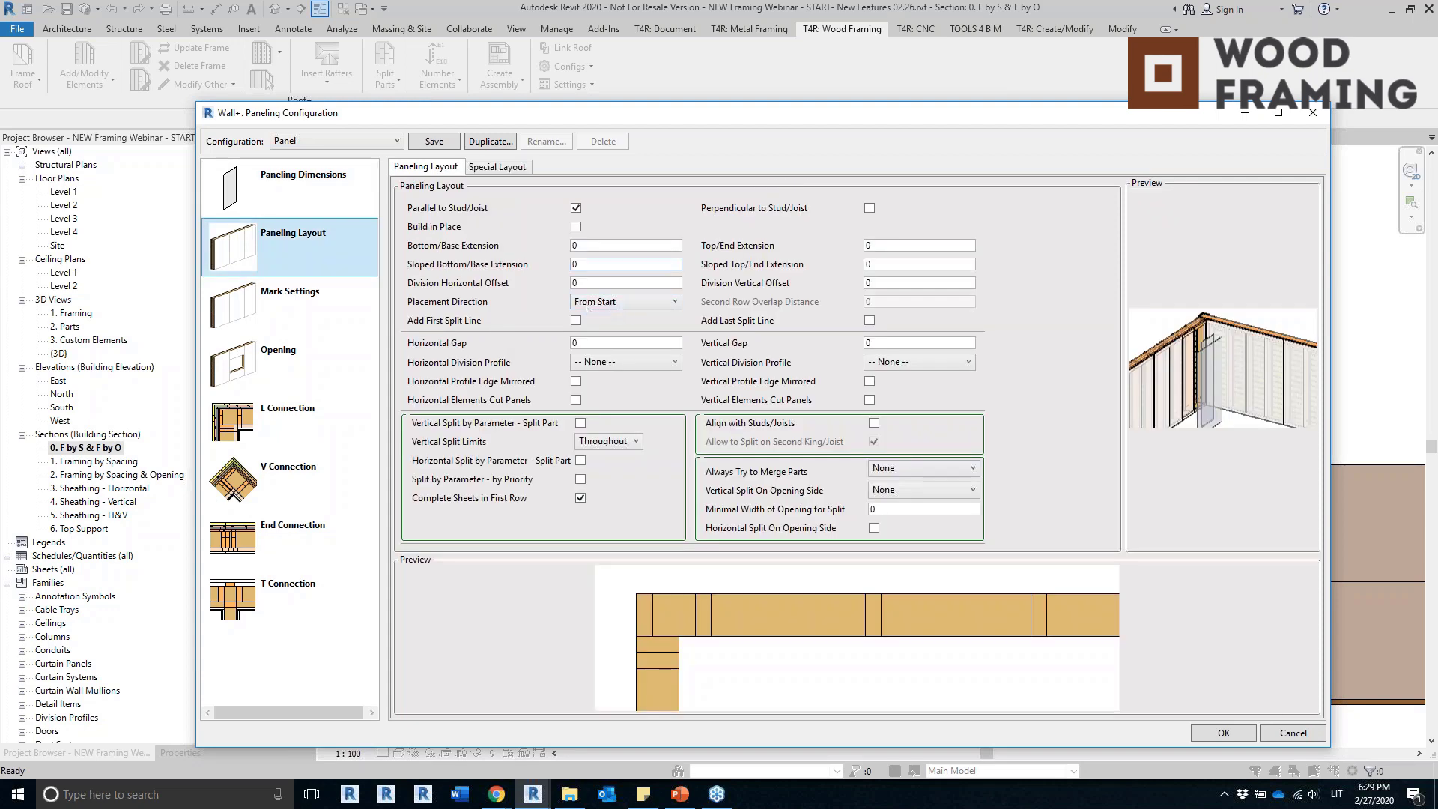
{"action": "left_click_drag", "start_coordinate": [702, 125], "coordinate": [708, 208]}
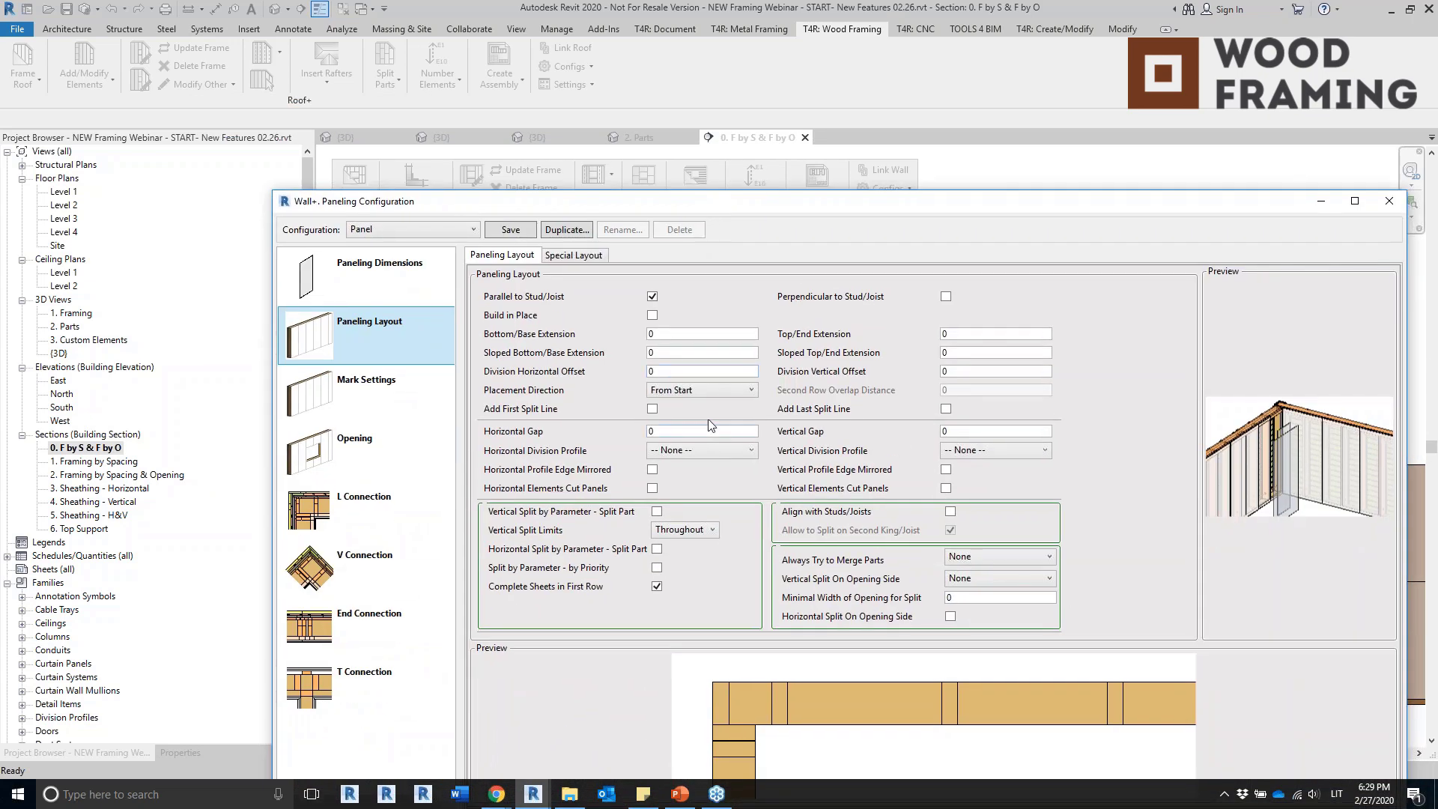
{"action": "left_click", "coordinate": [708, 390]}
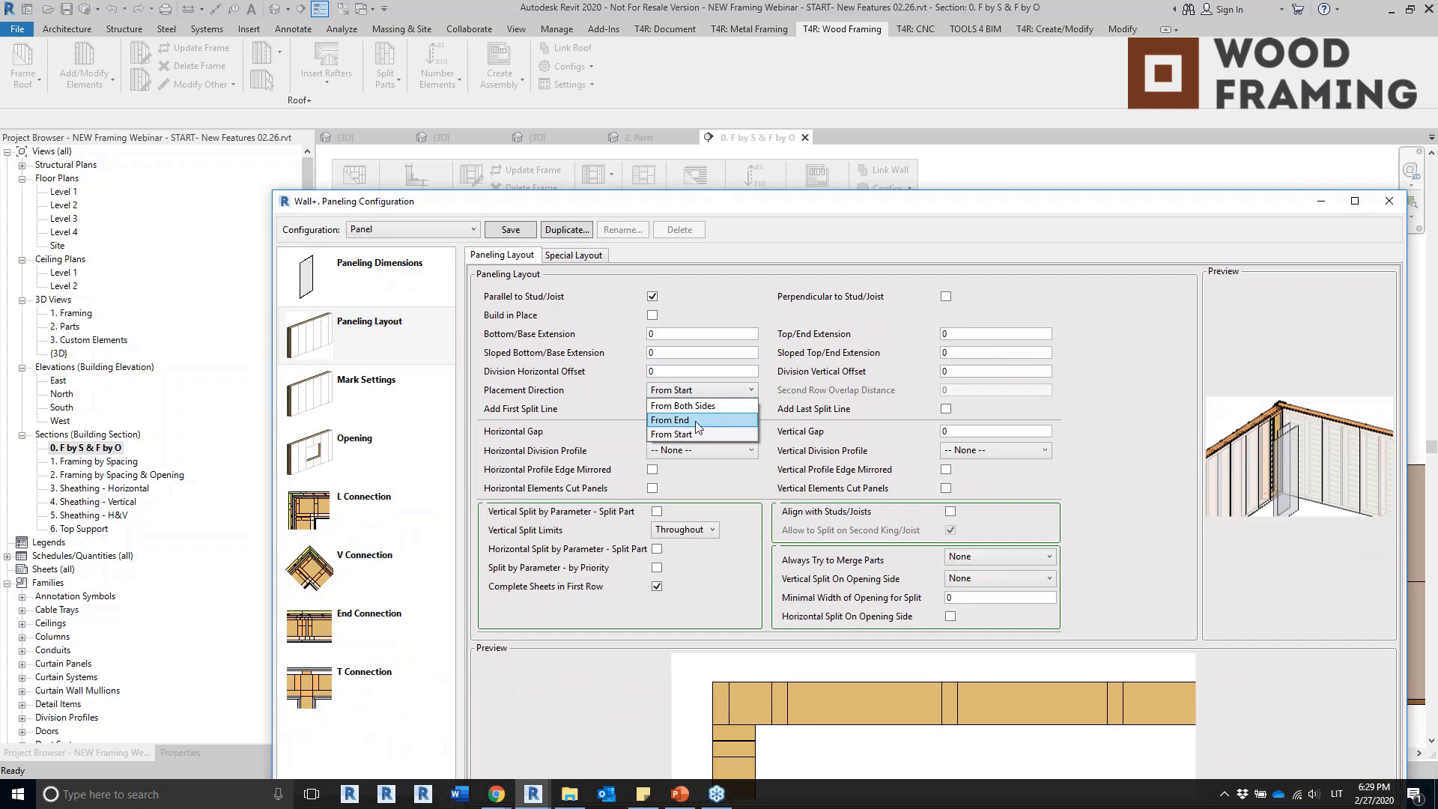
{"action": "left_click_drag", "start_coordinate": [775, 202], "coordinate": [746, 236]}
{"action": "left_click", "coordinate": [719, 425]}
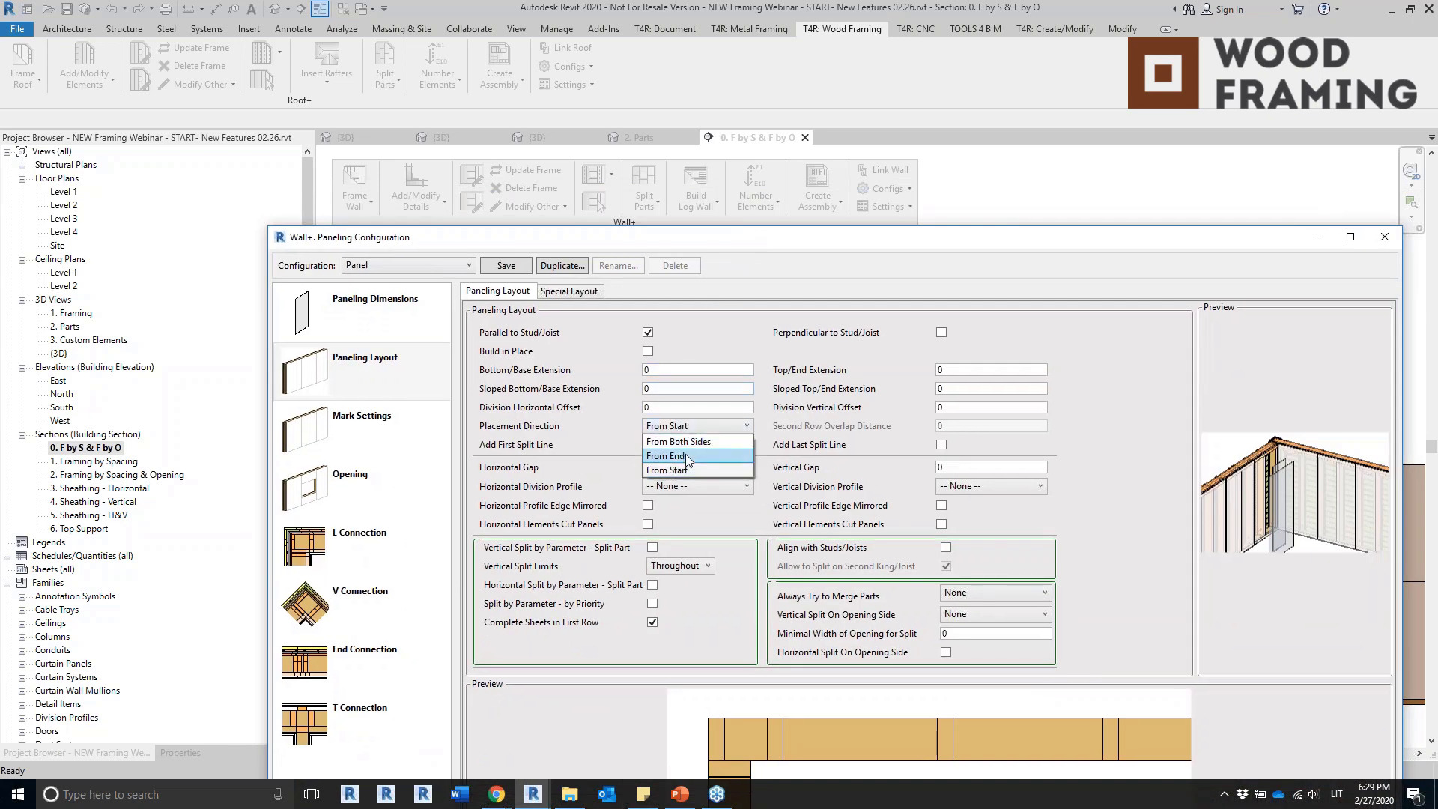
{"action": "left_click", "coordinate": [685, 453]}
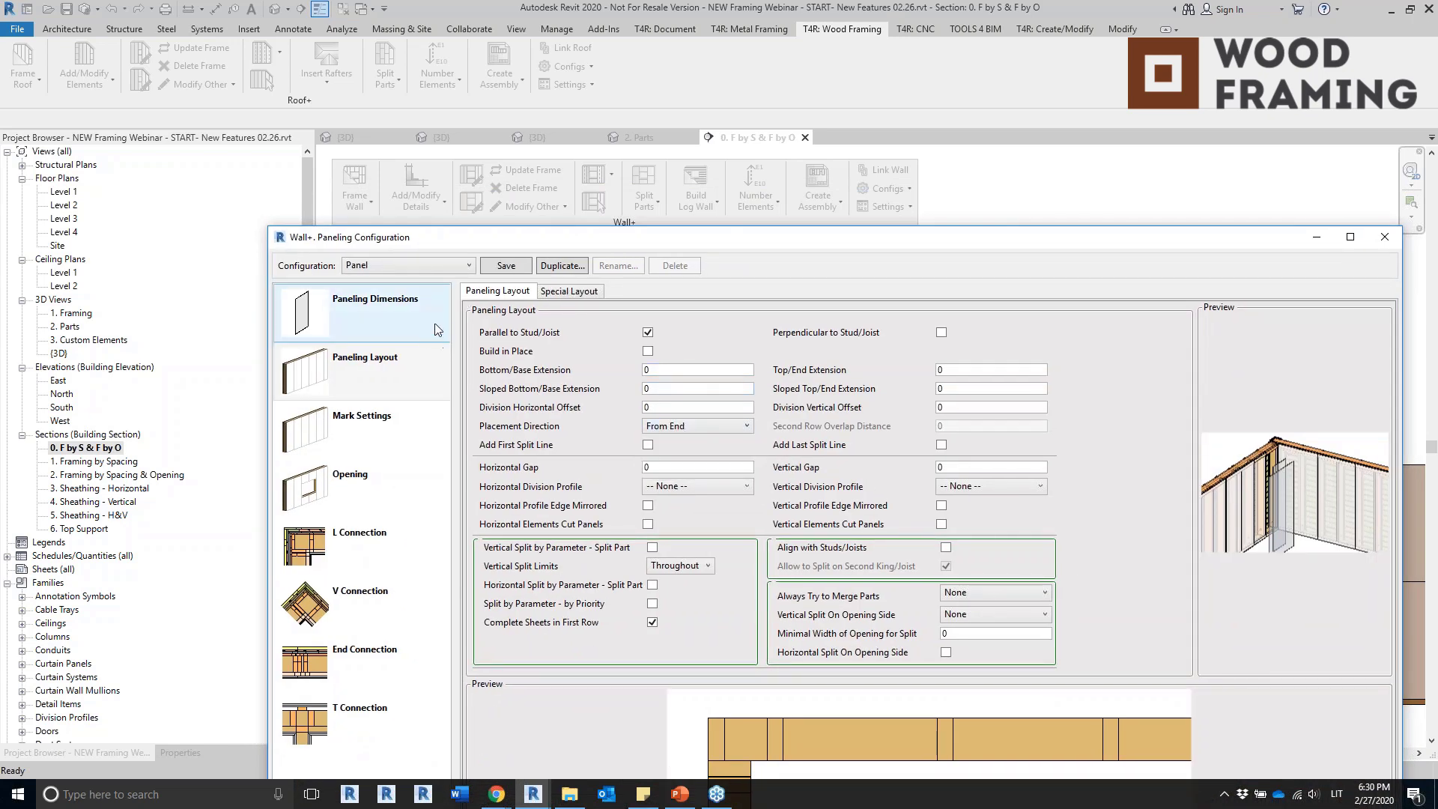
Set the opening's Bottom Offset to -200 in the Panel configuration and apply the modified paneling to the upper wall.
{"action": "left_click", "coordinate": [585, 295]}
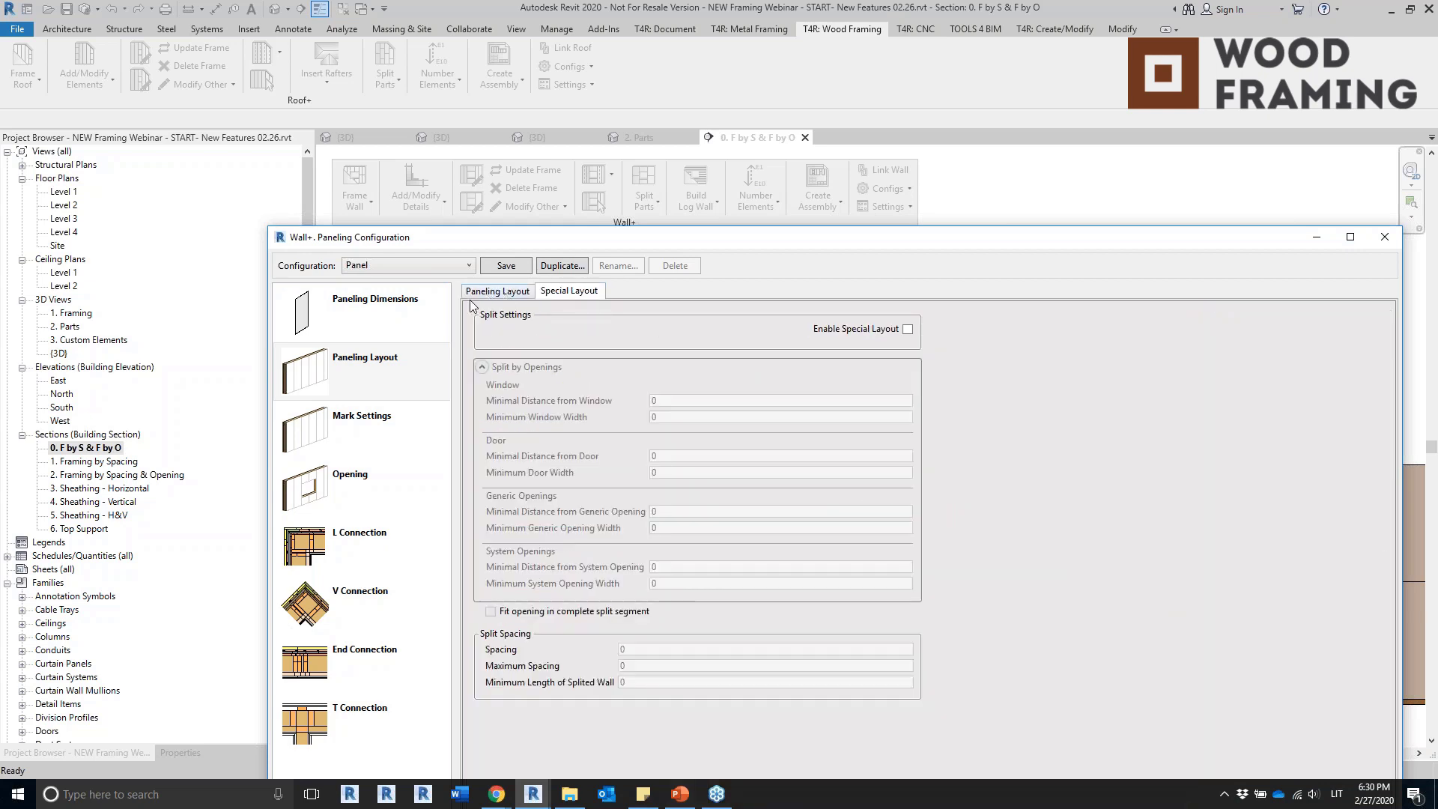
{"action": "left_click", "coordinate": [362, 356]}
{"action": "left_click", "coordinate": [367, 304]}
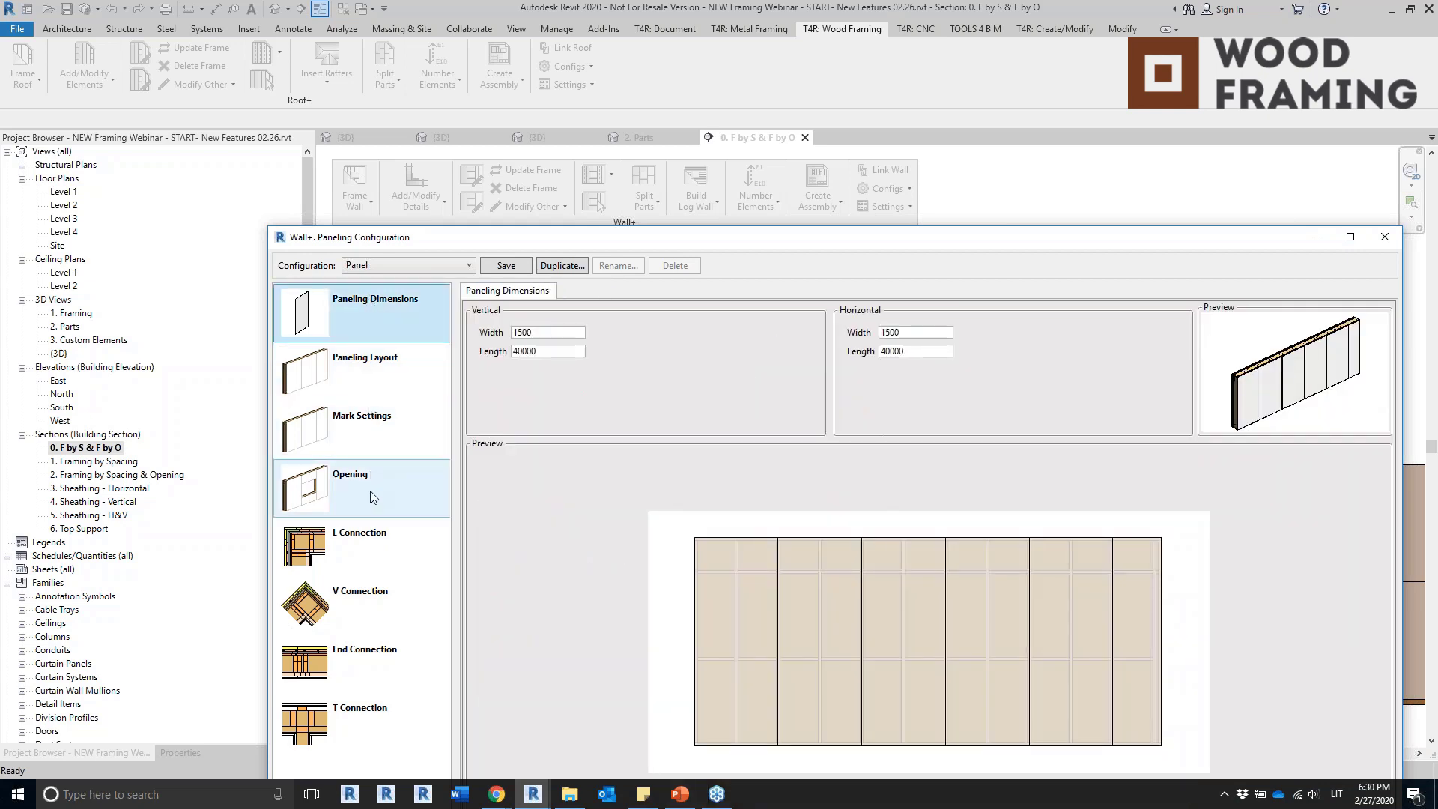
{"action": "left_click", "coordinate": [366, 371]}
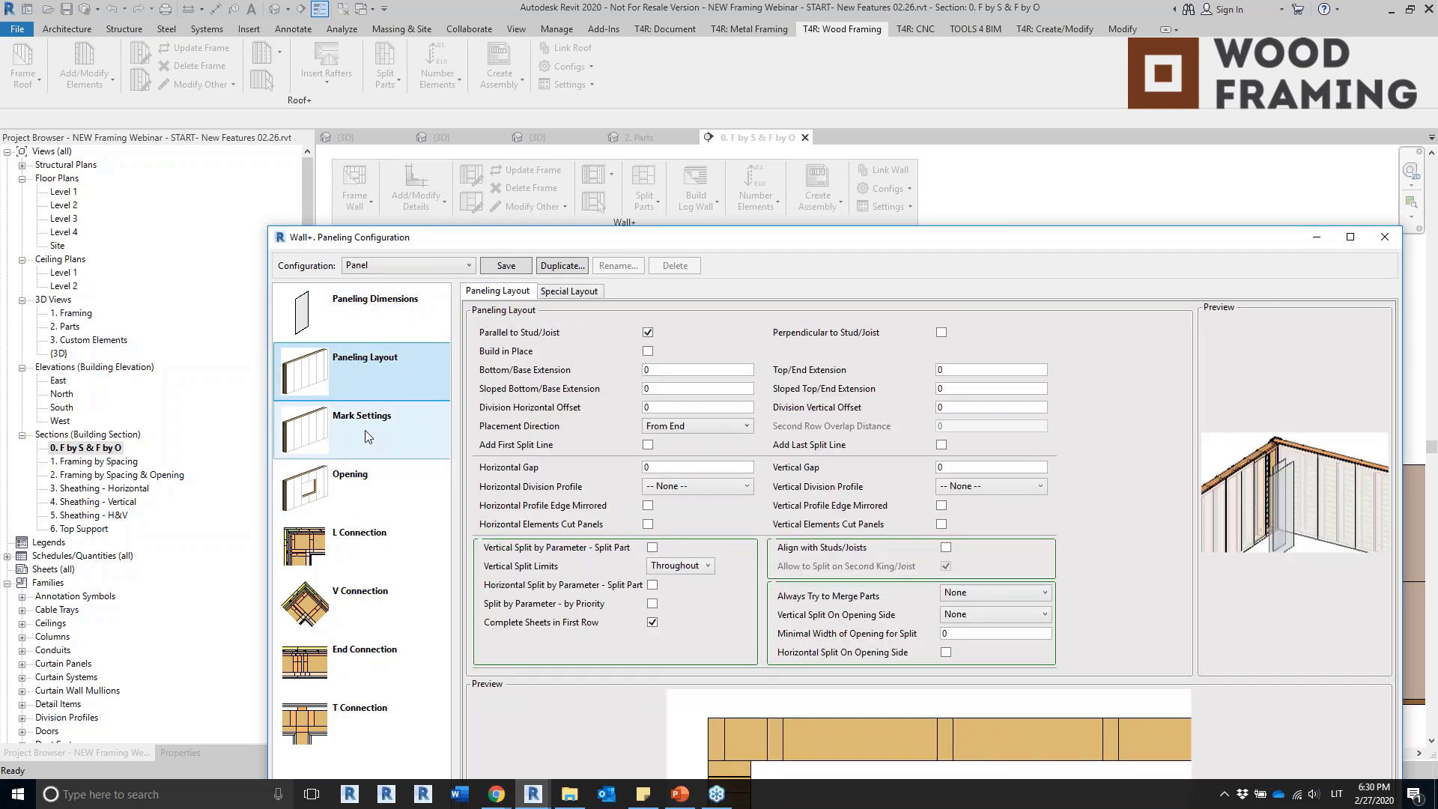
{"action": "left_click", "coordinate": [365, 434]}
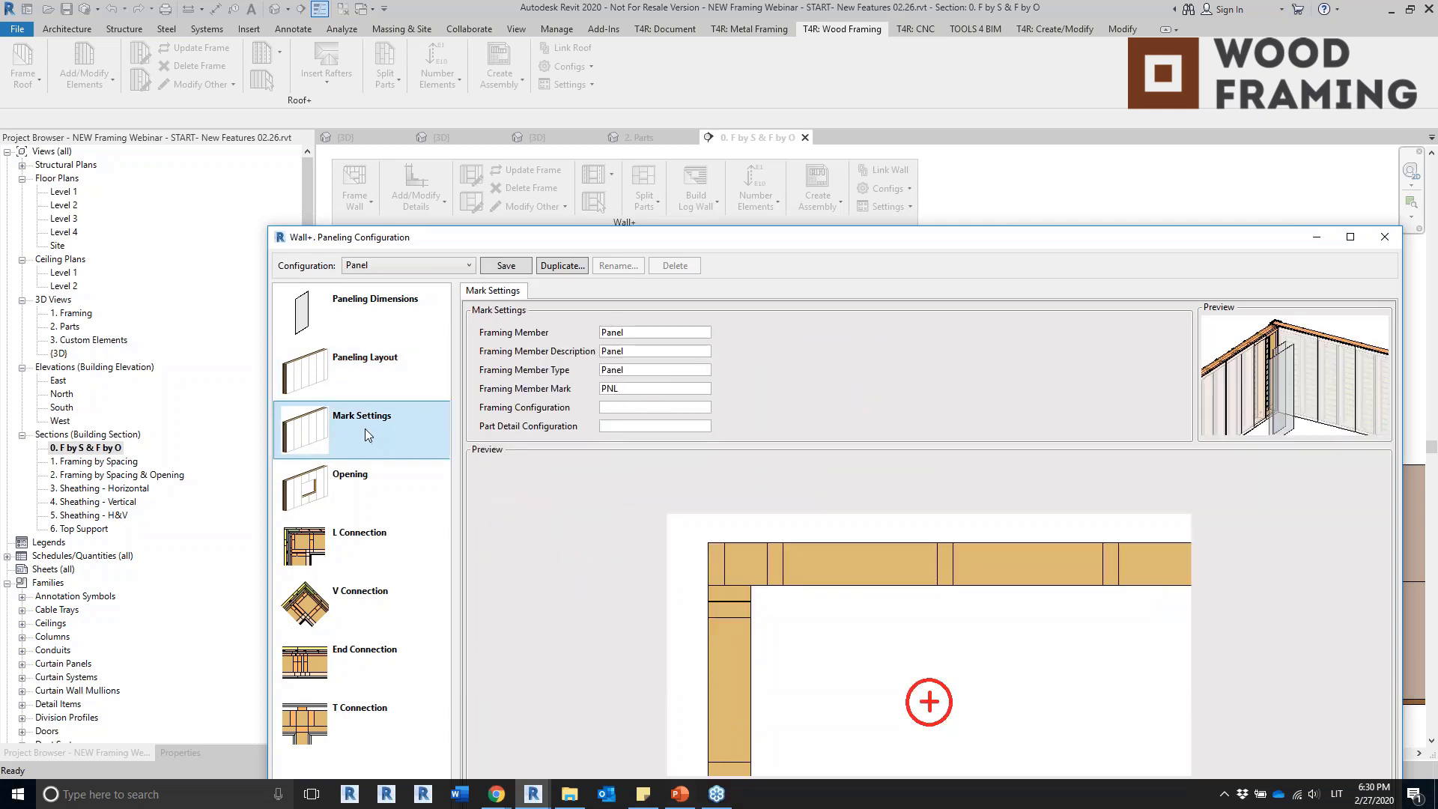
{"action": "left_click", "coordinate": [365, 368]}
{"action": "left_click", "coordinate": [363, 477]}
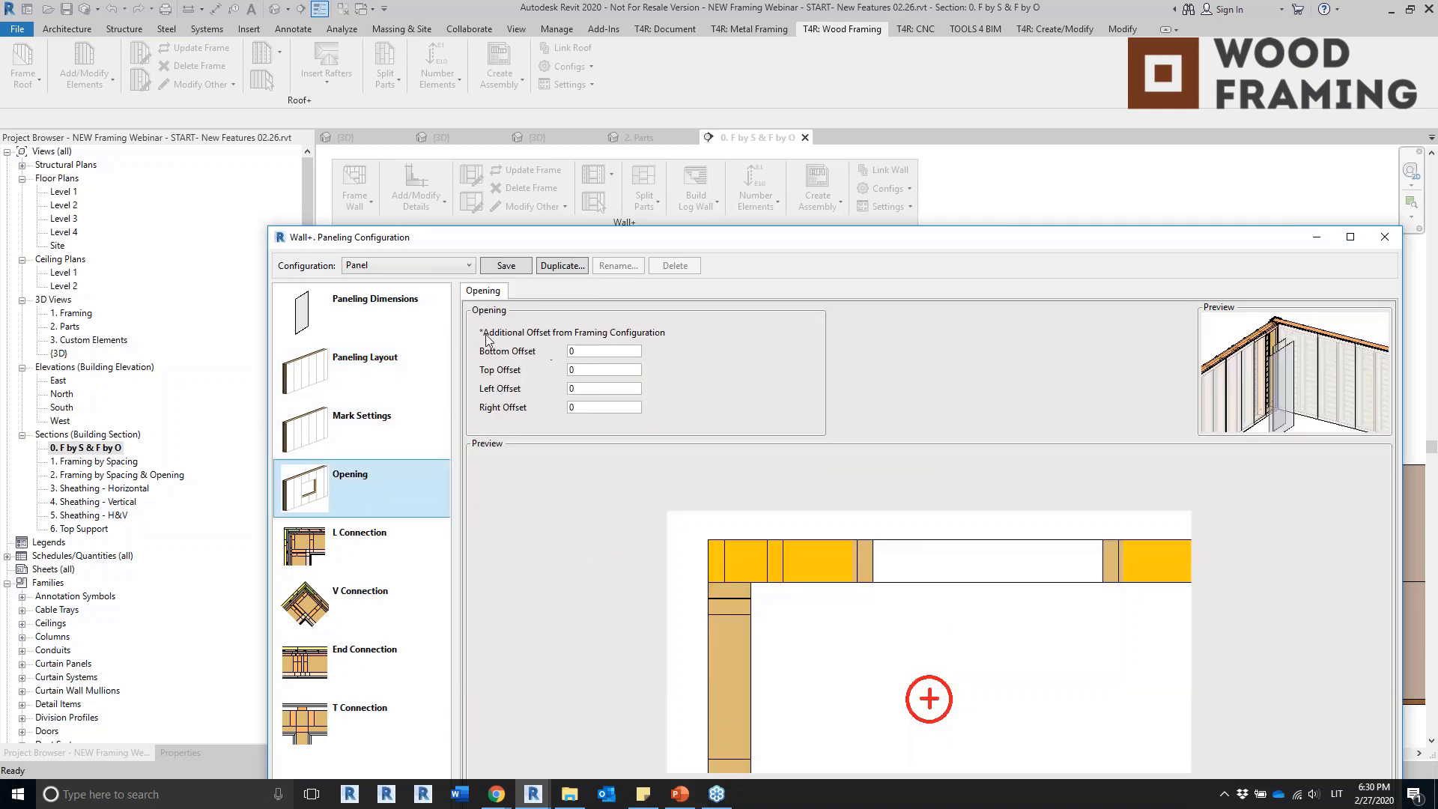
{"action": "left_click_drag", "start_coordinate": [658, 237], "coordinate": [604, 194]}
{"action": "key", "text": "Tab"}
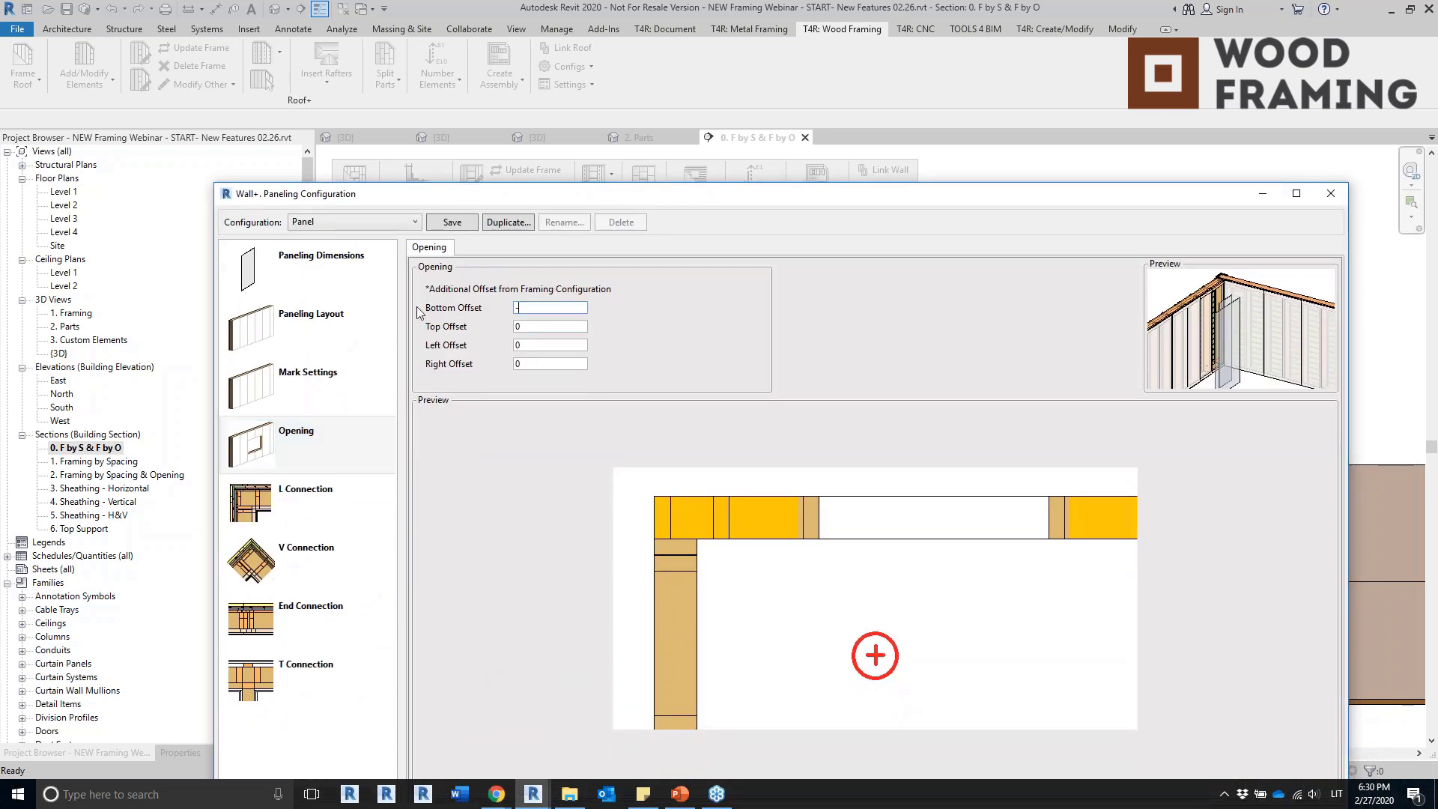
{"action": "left_click", "coordinate": [450, 223]}
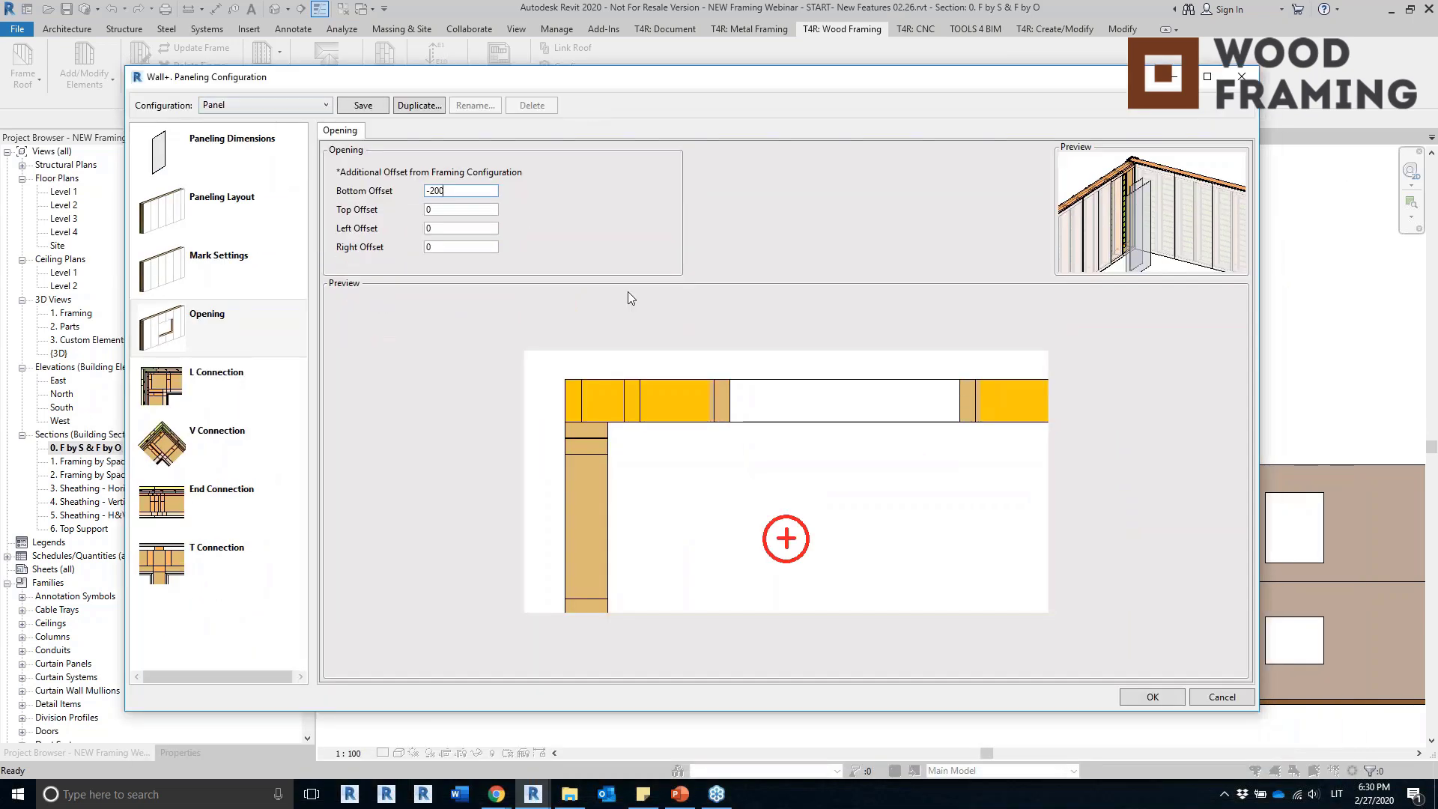
{"action": "left_click", "coordinate": [1152, 698]}
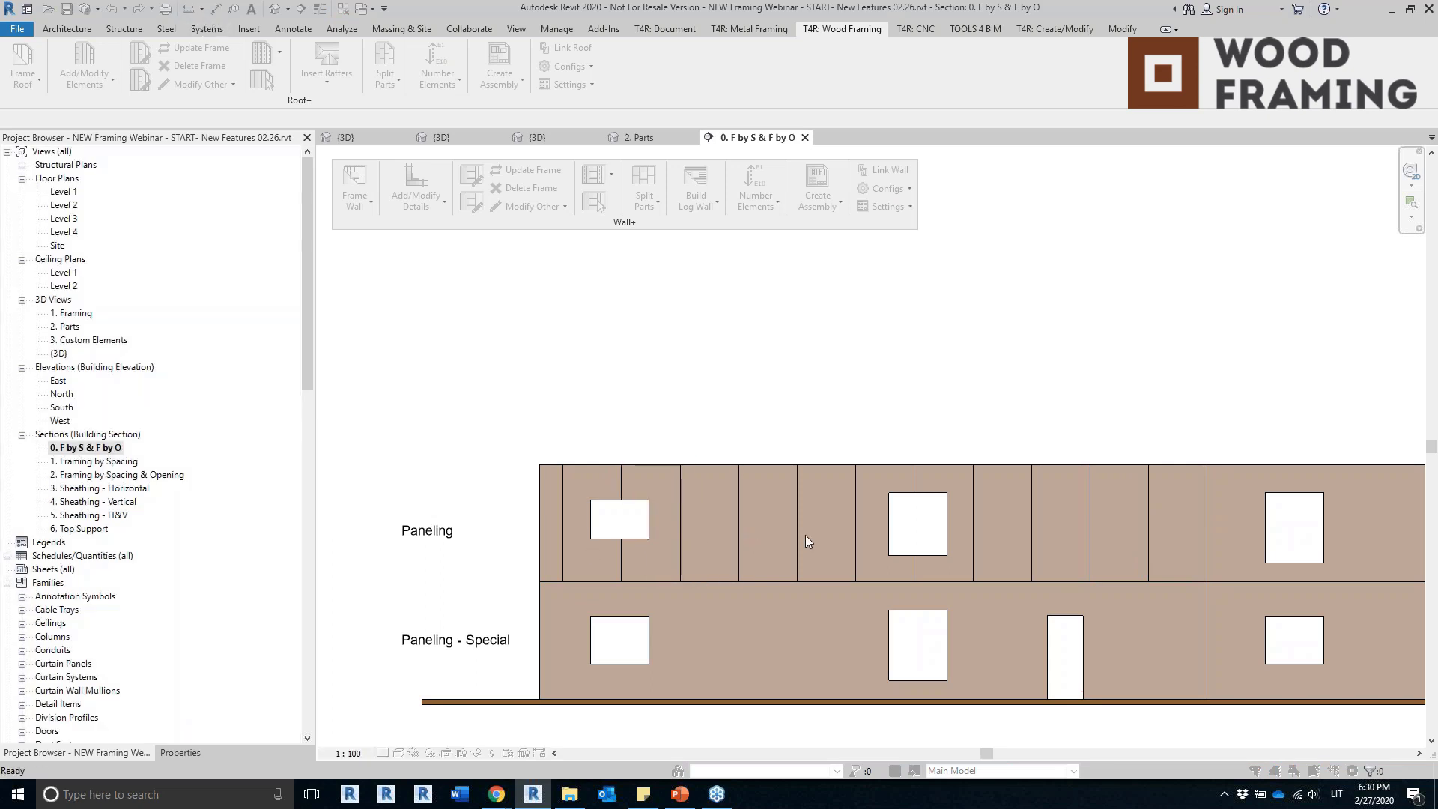
{"action": "scroll", "coordinate": [767, 597], "scroll_direction": "up", "scroll_amount": 3}
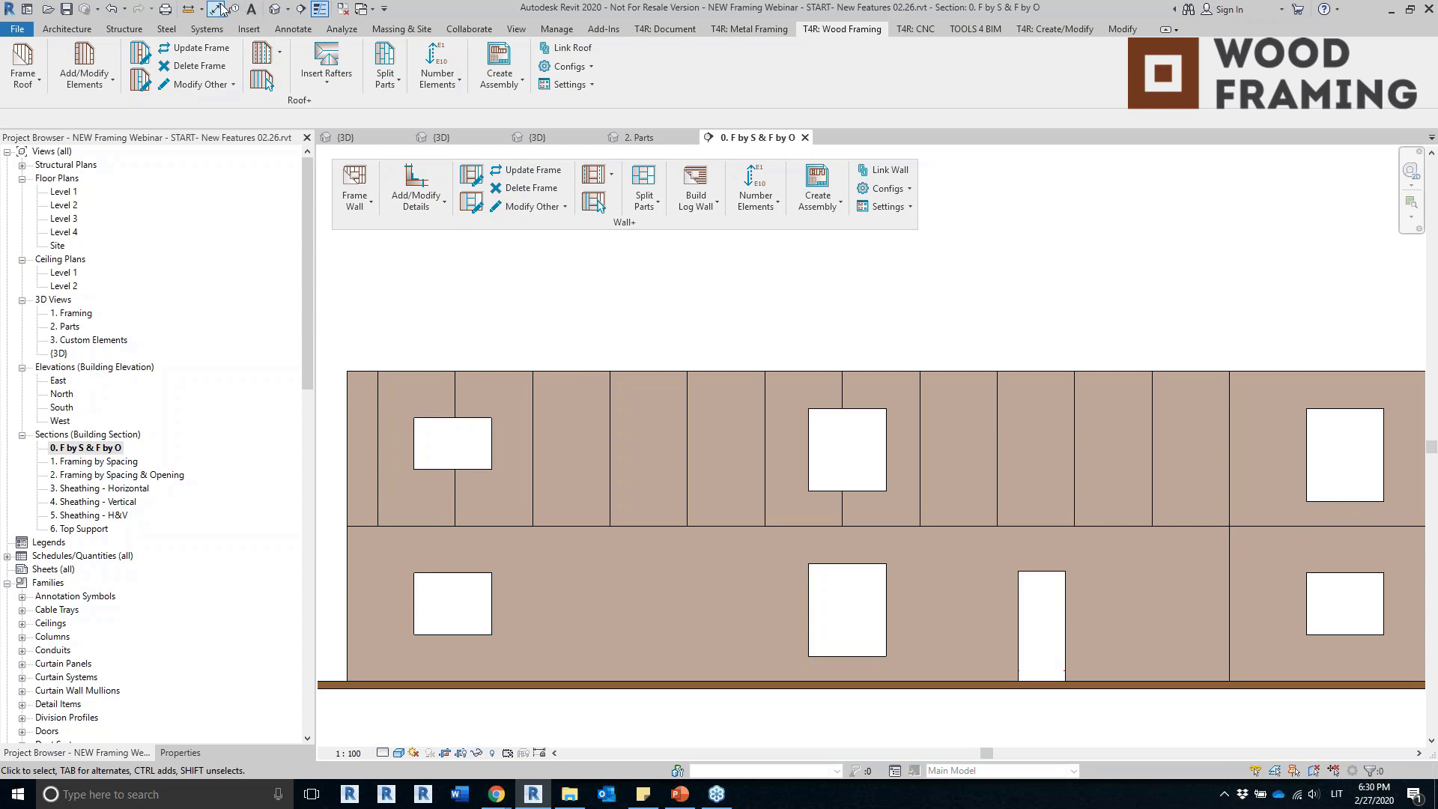
{"action": "left_click", "coordinate": [217, 9]}
{"action": "left_click", "coordinate": [1232, 433]}
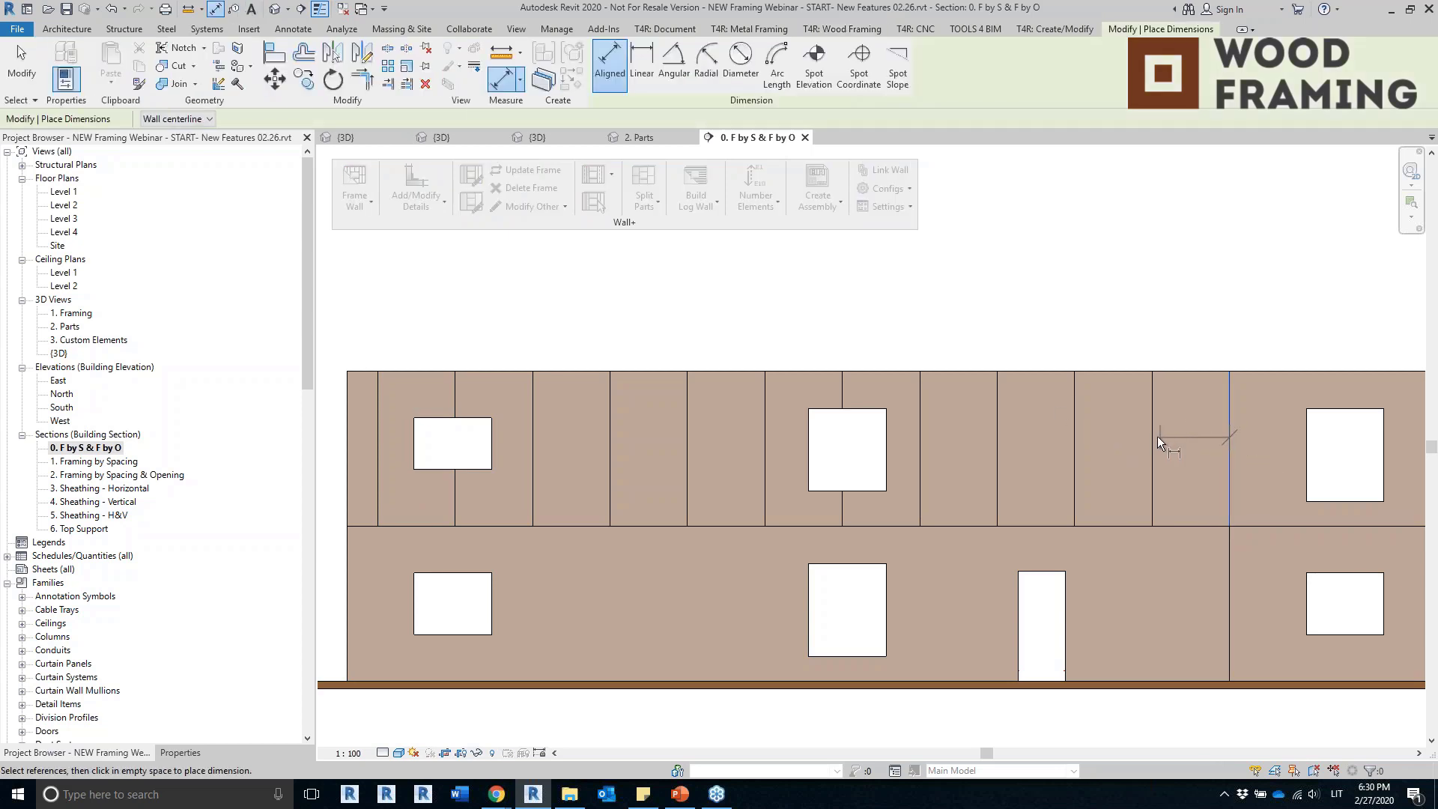
{"action": "key", "text": "Escape"}
{"action": "key", "text": "Escape"}
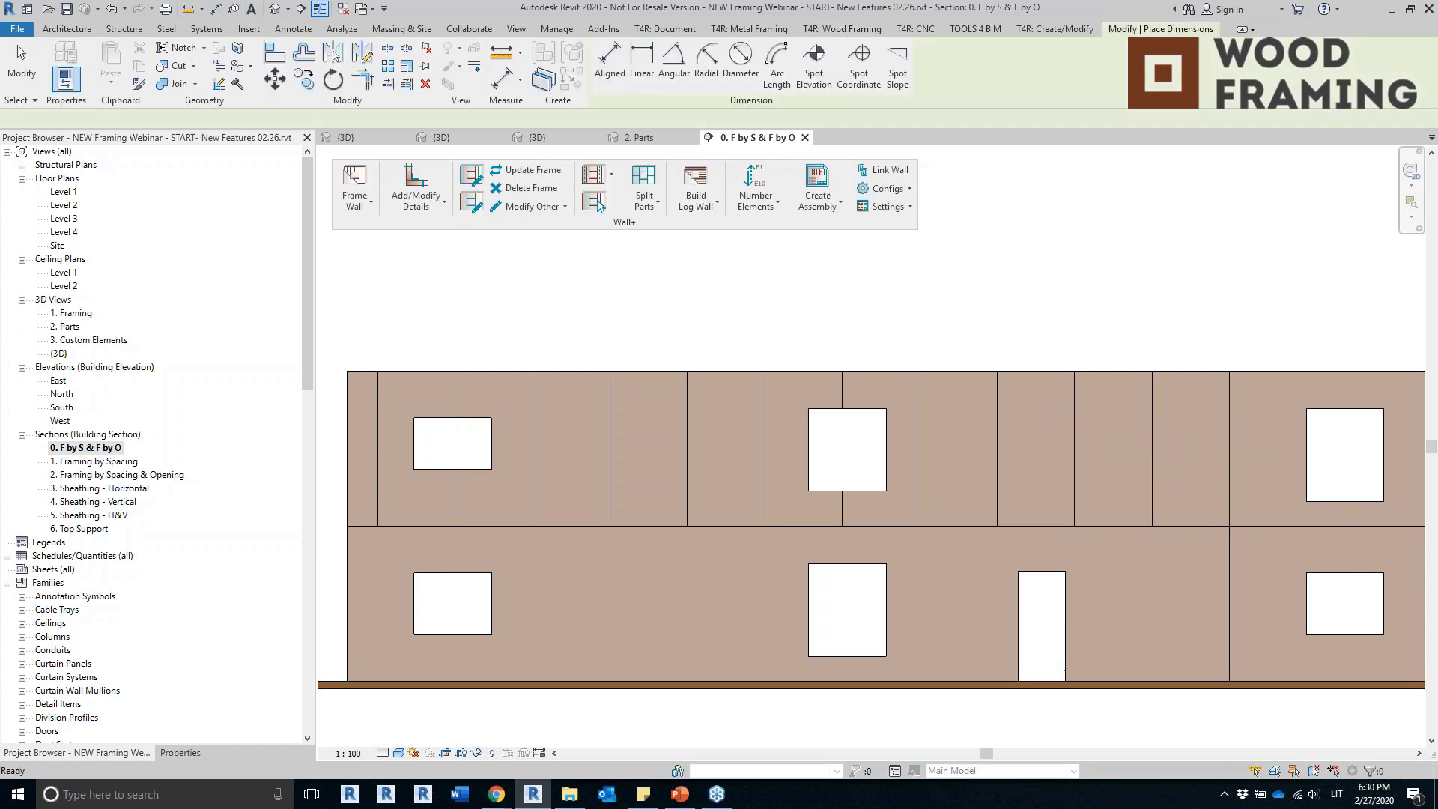
Modify the upper wall's paneling again, setting its placement direction to From Start, and apply it to the wall.
{"action": "left_click", "coordinate": [644, 201]}
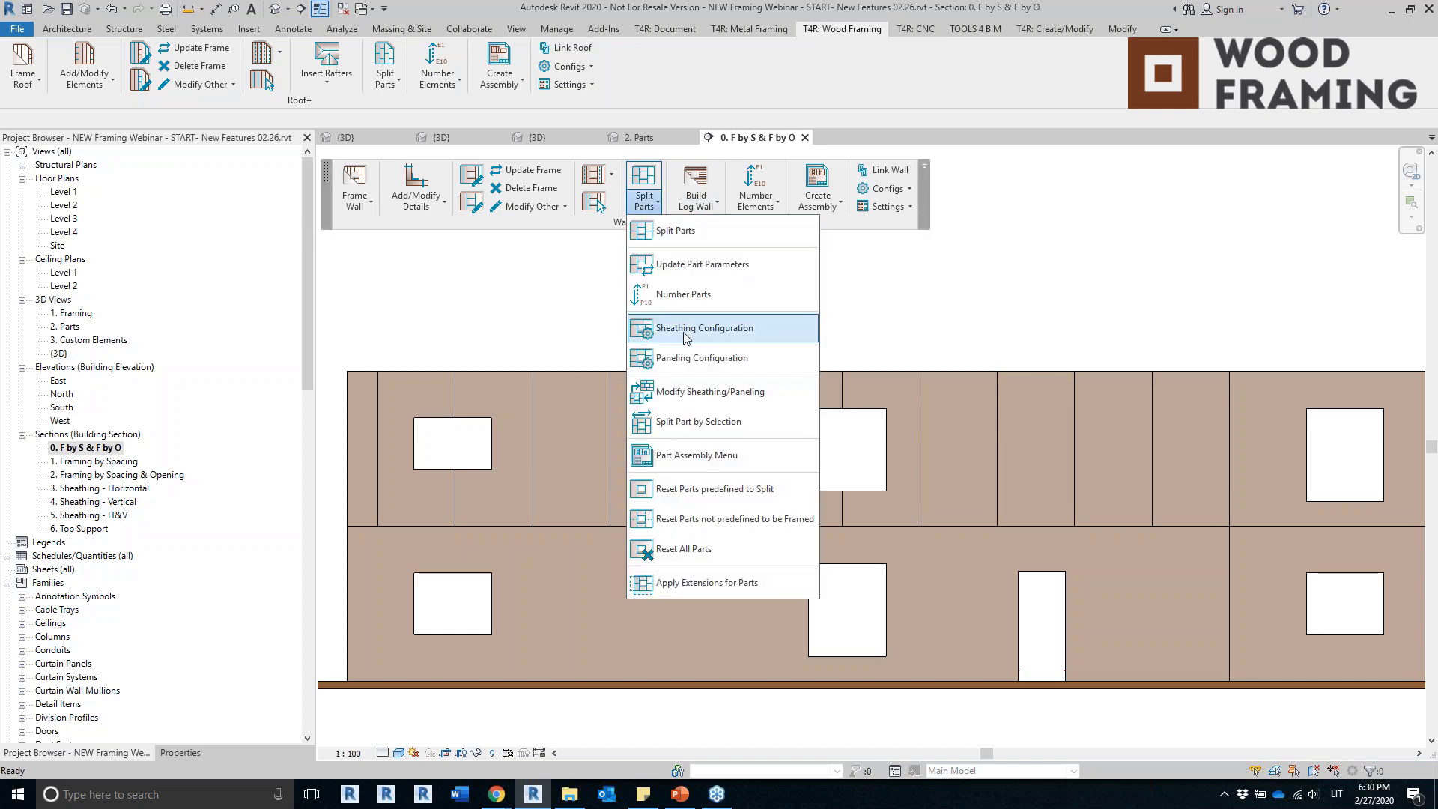
{"action": "left_click", "coordinate": [712, 396]}
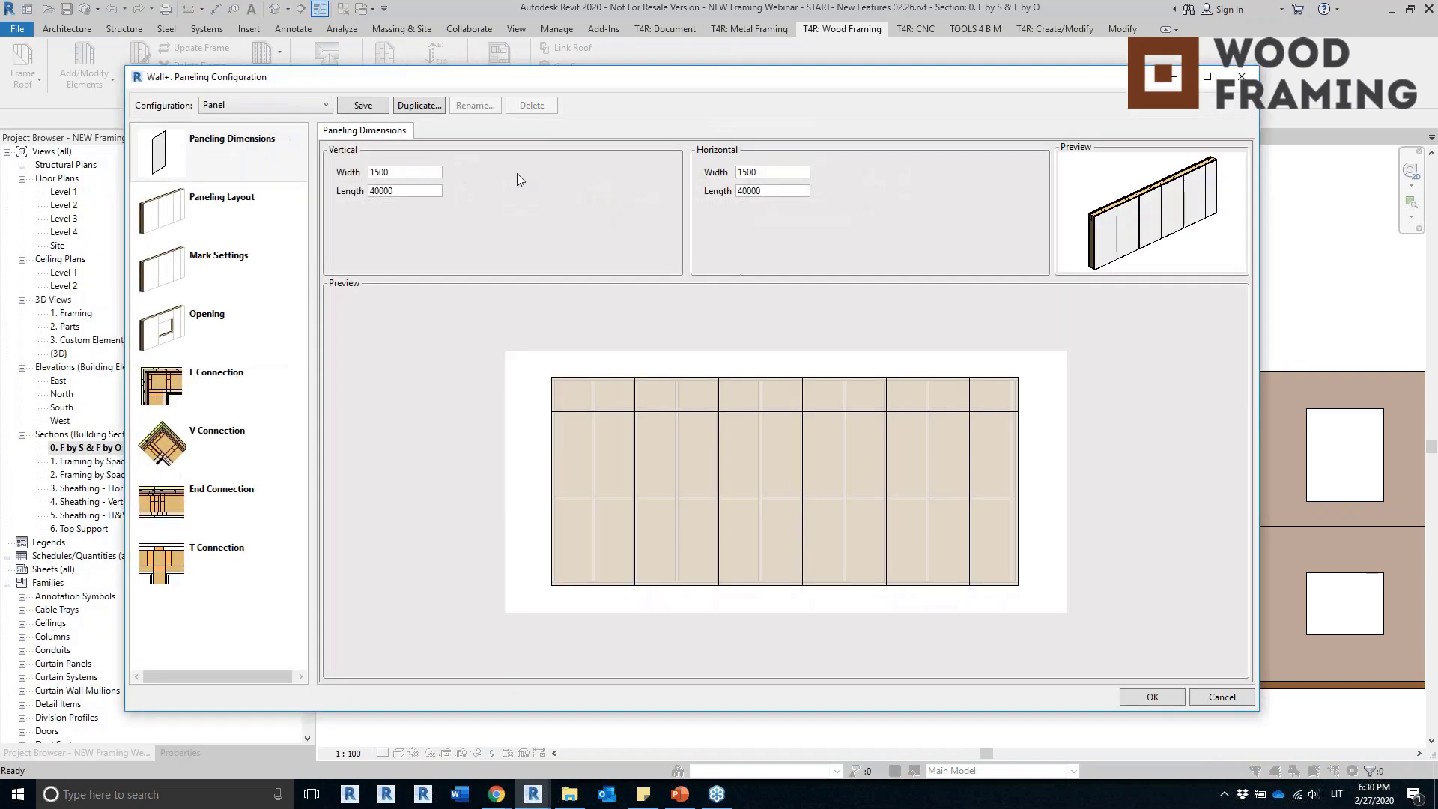
{"action": "left_click", "coordinate": [263, 199]}
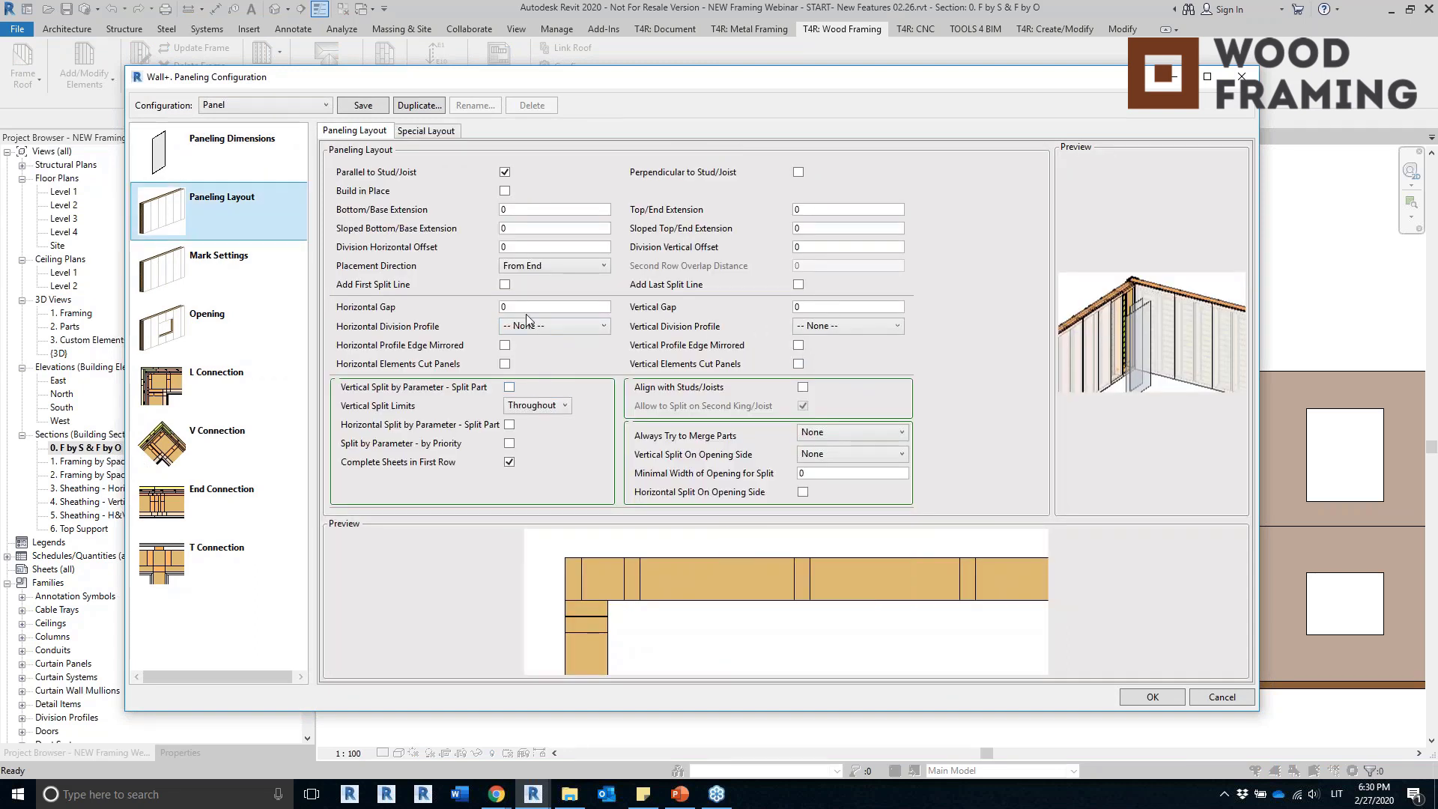
{"action": "left_click", "coordinate": [542, 267]}
{"action": "left_click", "coordinate": [527, 279]}
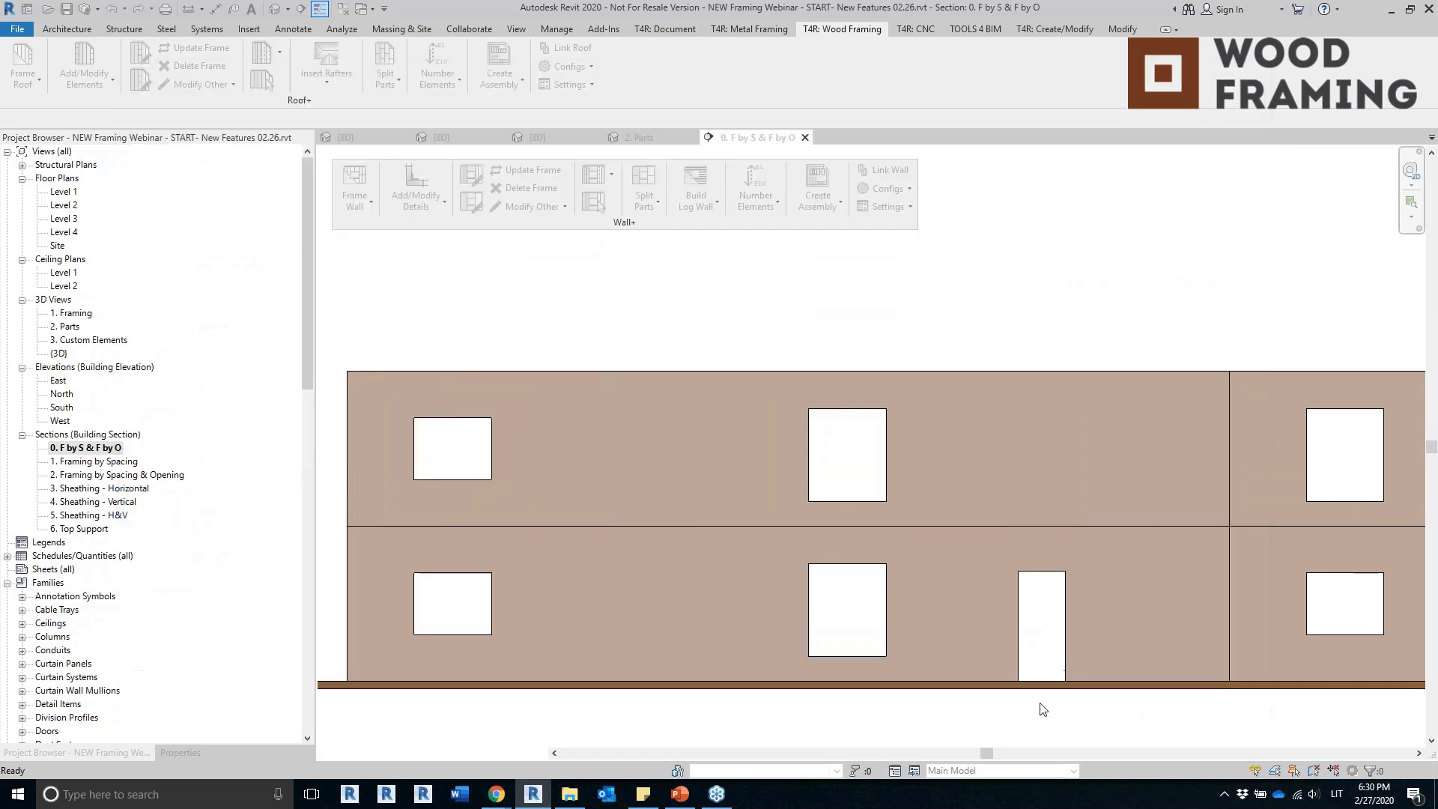
{"action": "left_click", "coordinate": [1172, 698]}
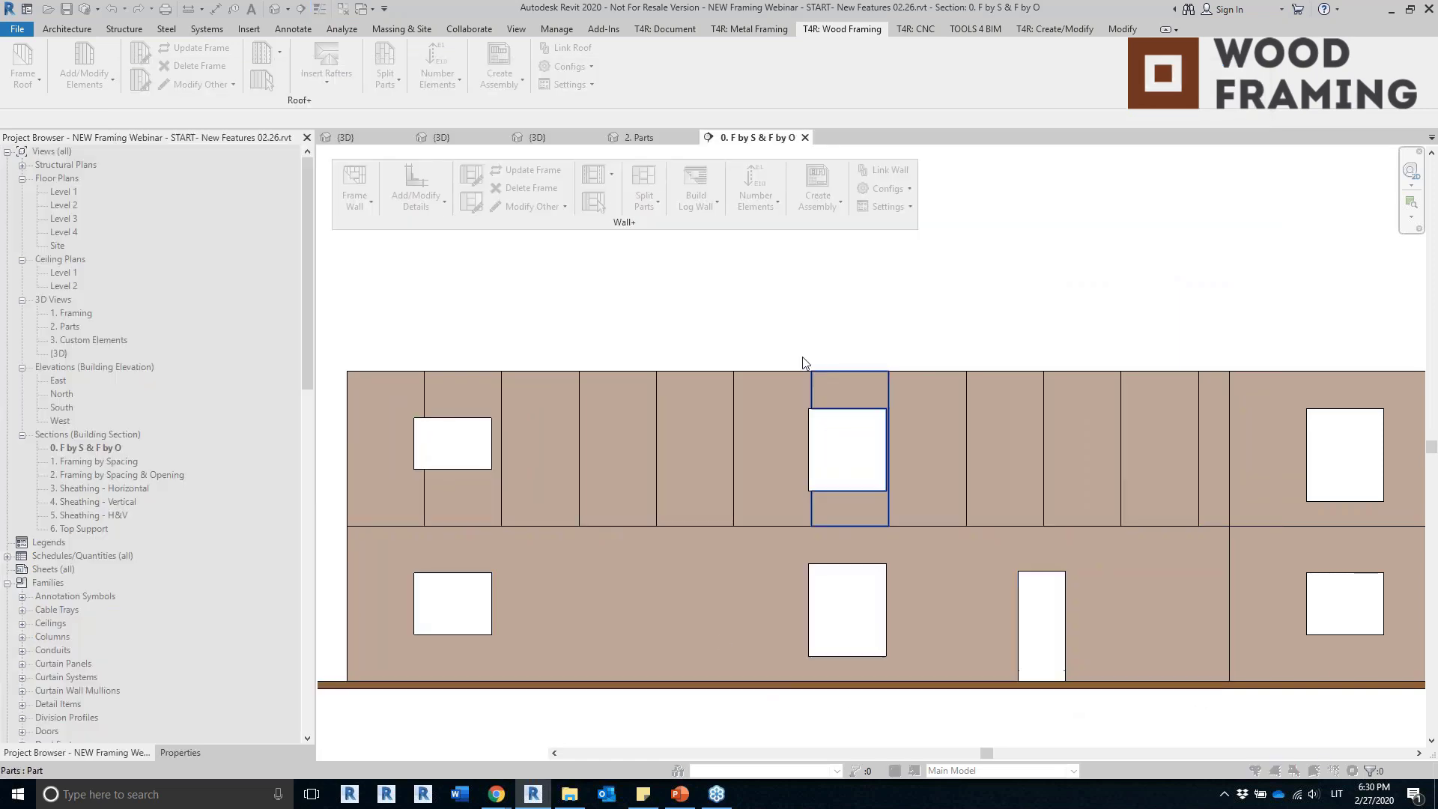
Split the siding layer of the lower exterior wall marked "Paneling - Special" into panel parts.
{"action": "left_click", "coordinate": [623, 547]}
{"action": "middle_click_drag", "start_coordinate": [581, 653], "coordinate": [664, 543]}
{"action": "scroll", "coordinate": [664, 542], "scroll_direction": "up", "scroll_amount": 1}
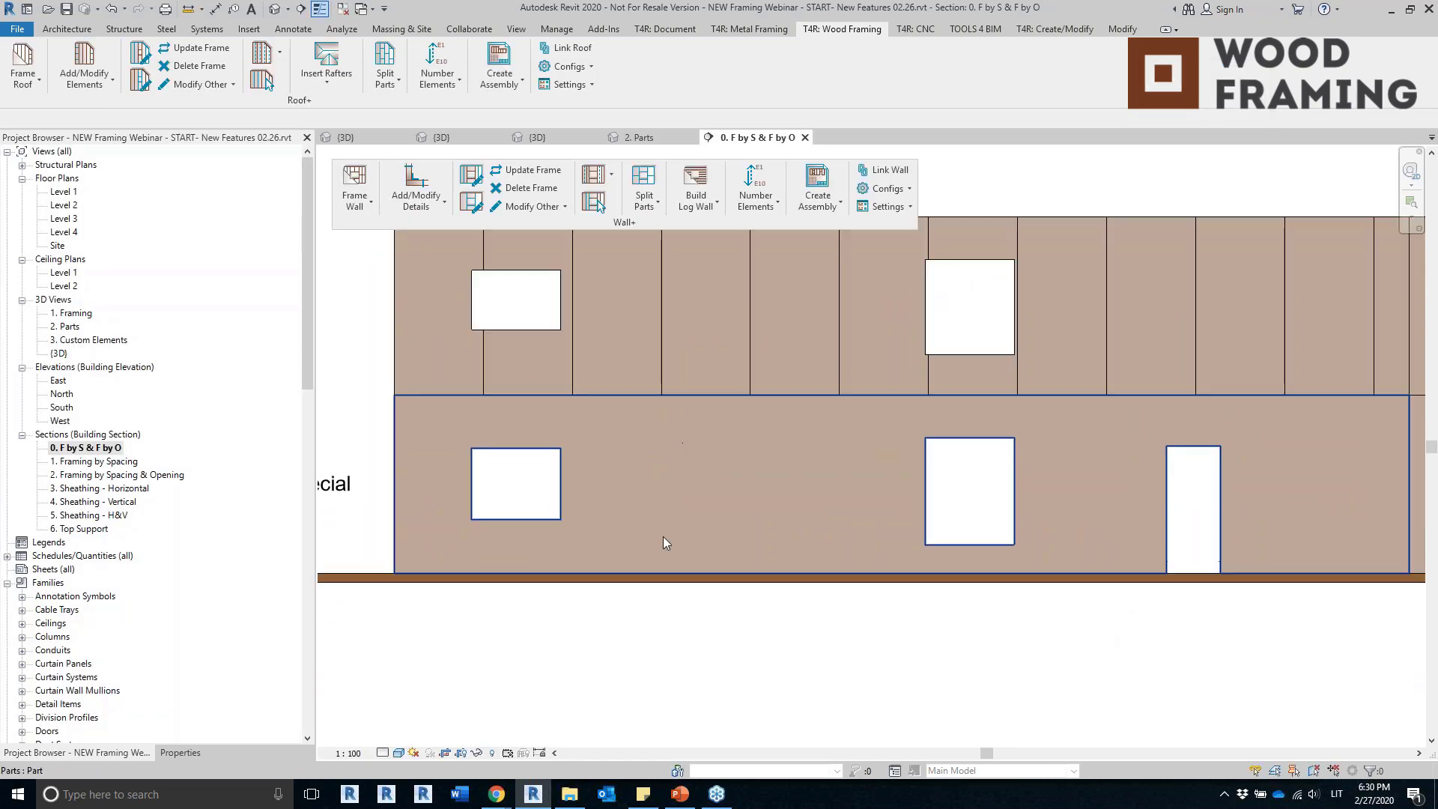
{"action": "middle_click_drag", "start_coordinate": [564, 564], "coordinate": [700, 594]}
{"action": "scroll", "coordinate": [701, 599], "scroll_direction": "down", "scroll_amount": 1}
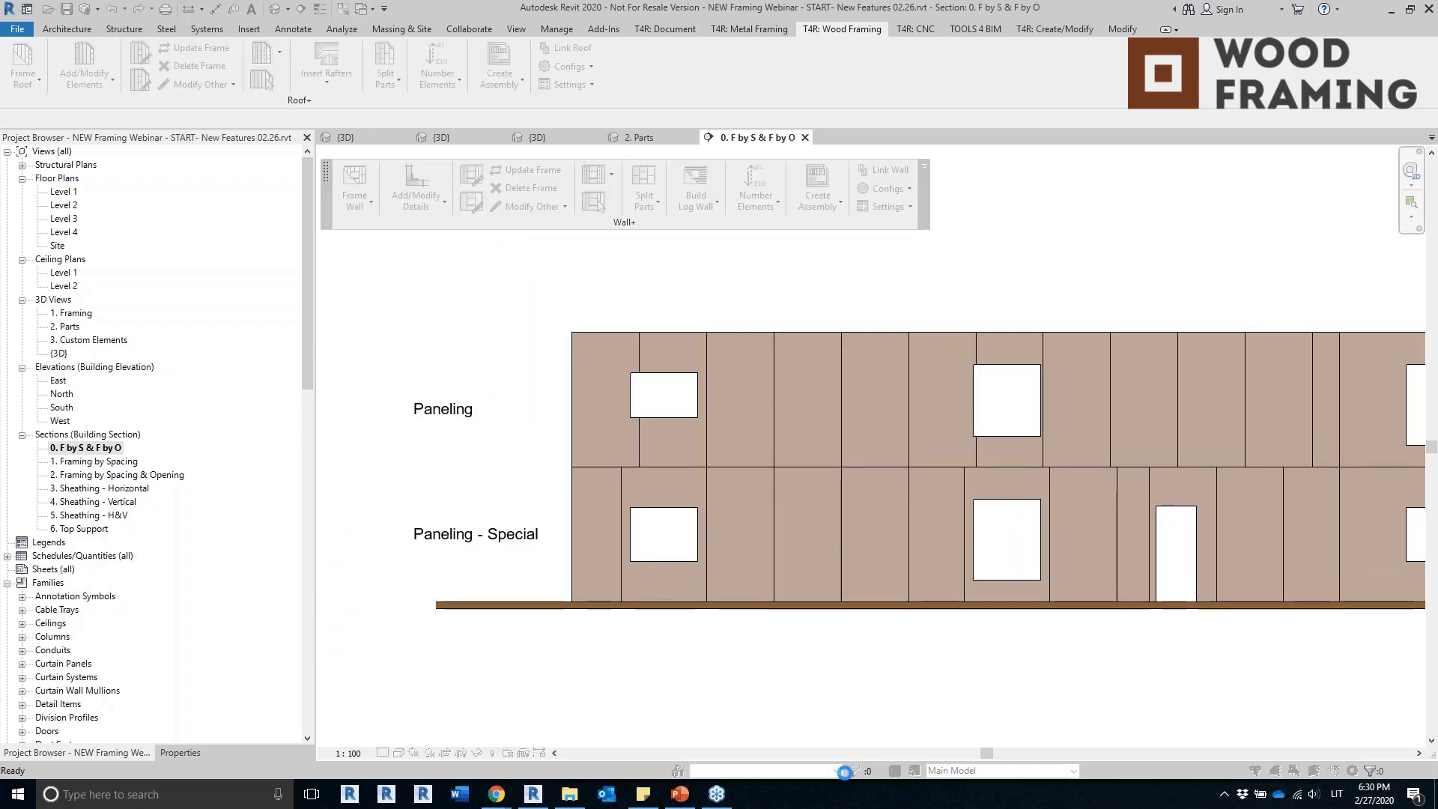
{"action": "middle_click_drag", "start_coordinate": [1120, 691], "coordinate": [976, 693]}
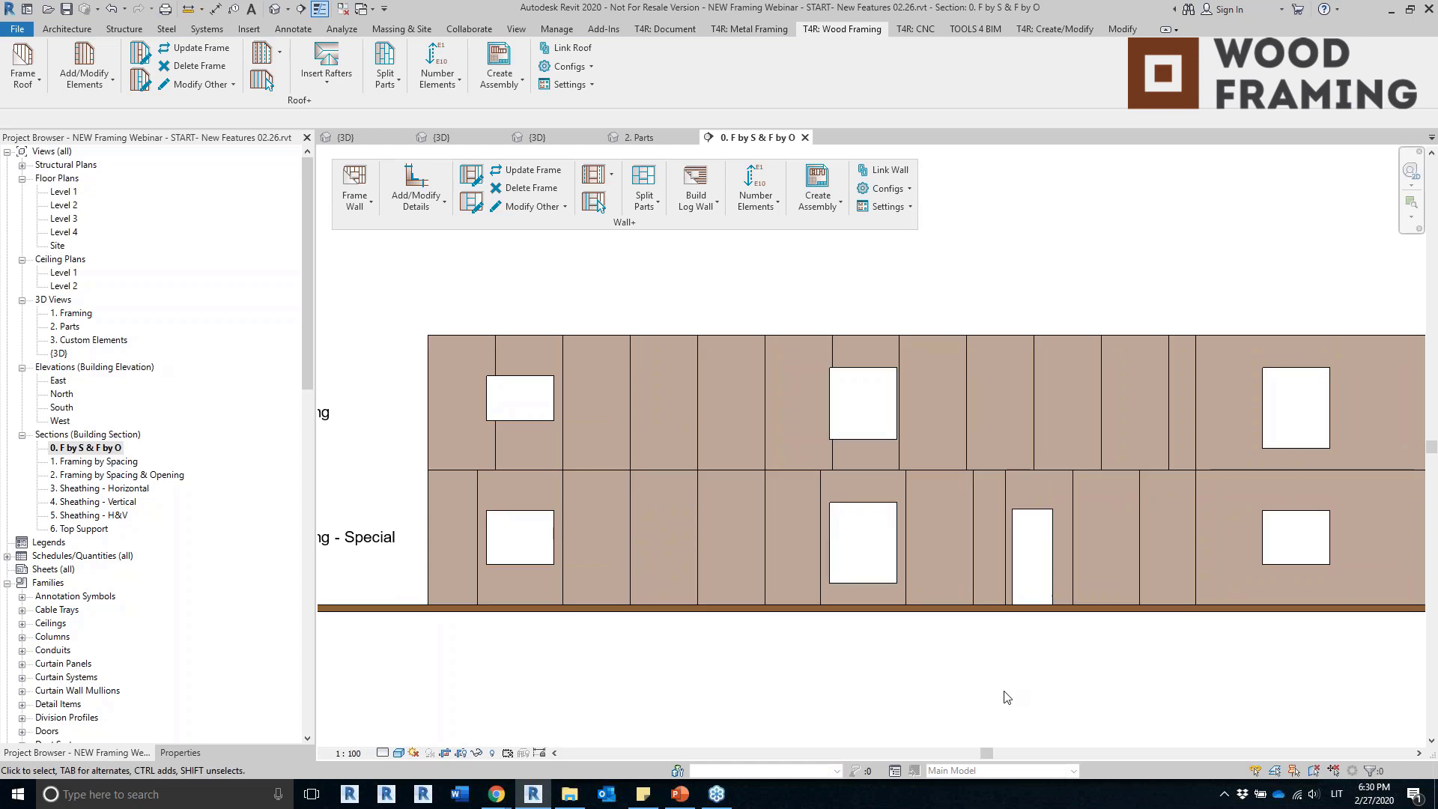
Review the Panel - Special configuration's Special Layout settings for split spacing and minimal distances from windows and doors, and close the configuration unchanged.
{"action": "scroll", "coordinate": [501, 566], "scroll_direction": "up", "scroll_amount": 1}
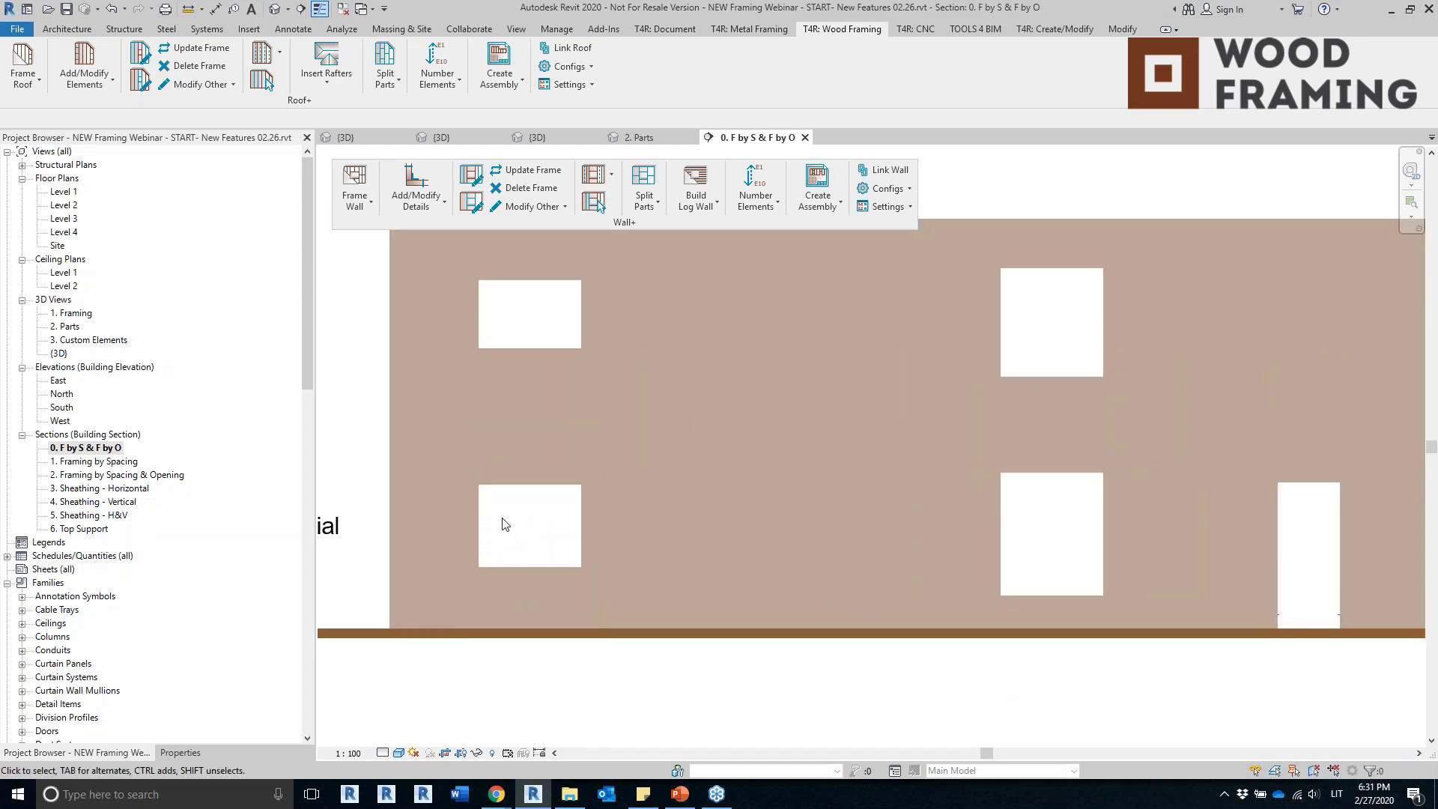
{"action": "left_click", "coordinate": [658, 206]}
{"action": "left_click", "coordinate": [701, 356]}
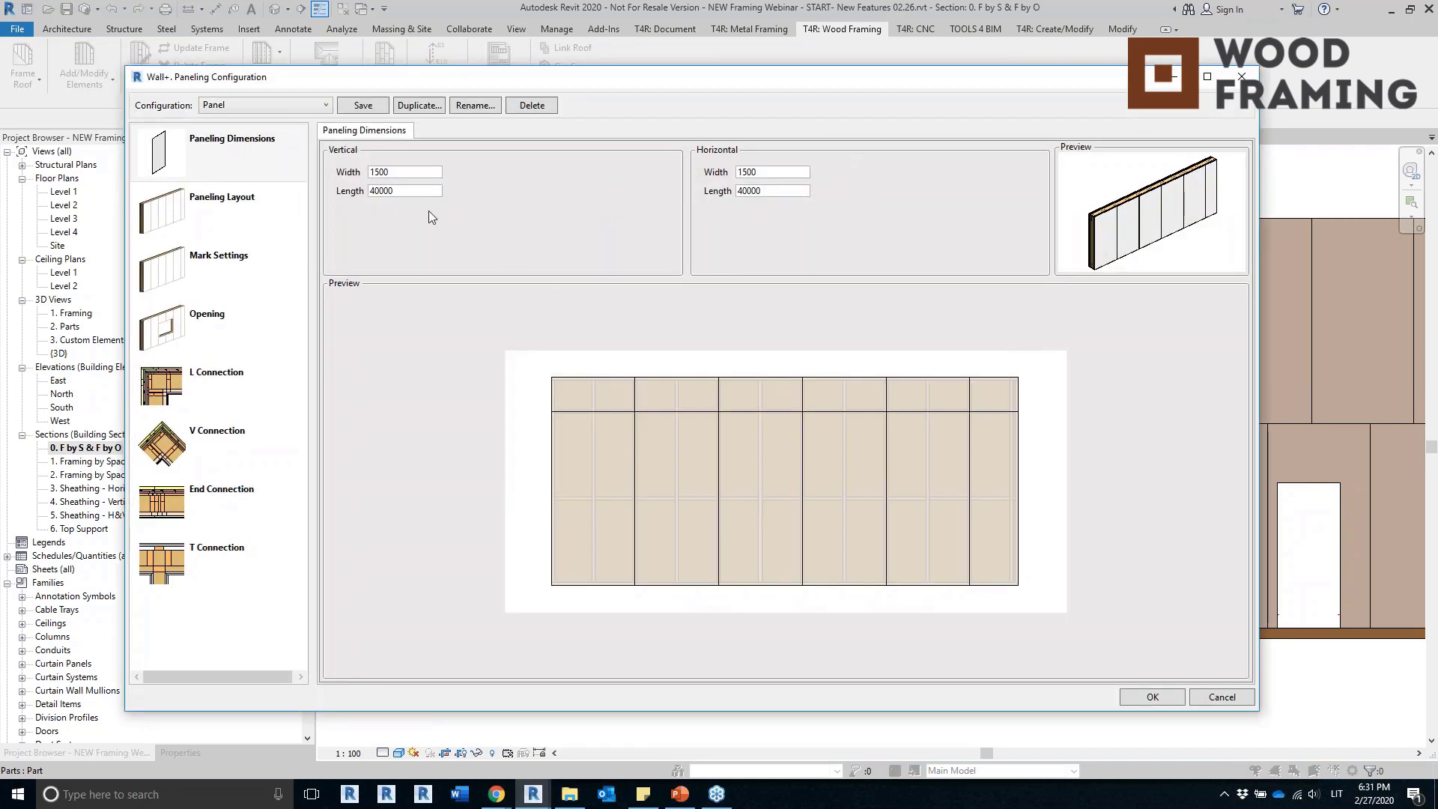
{"action": "left_click", "coordinate": [248, 105]}
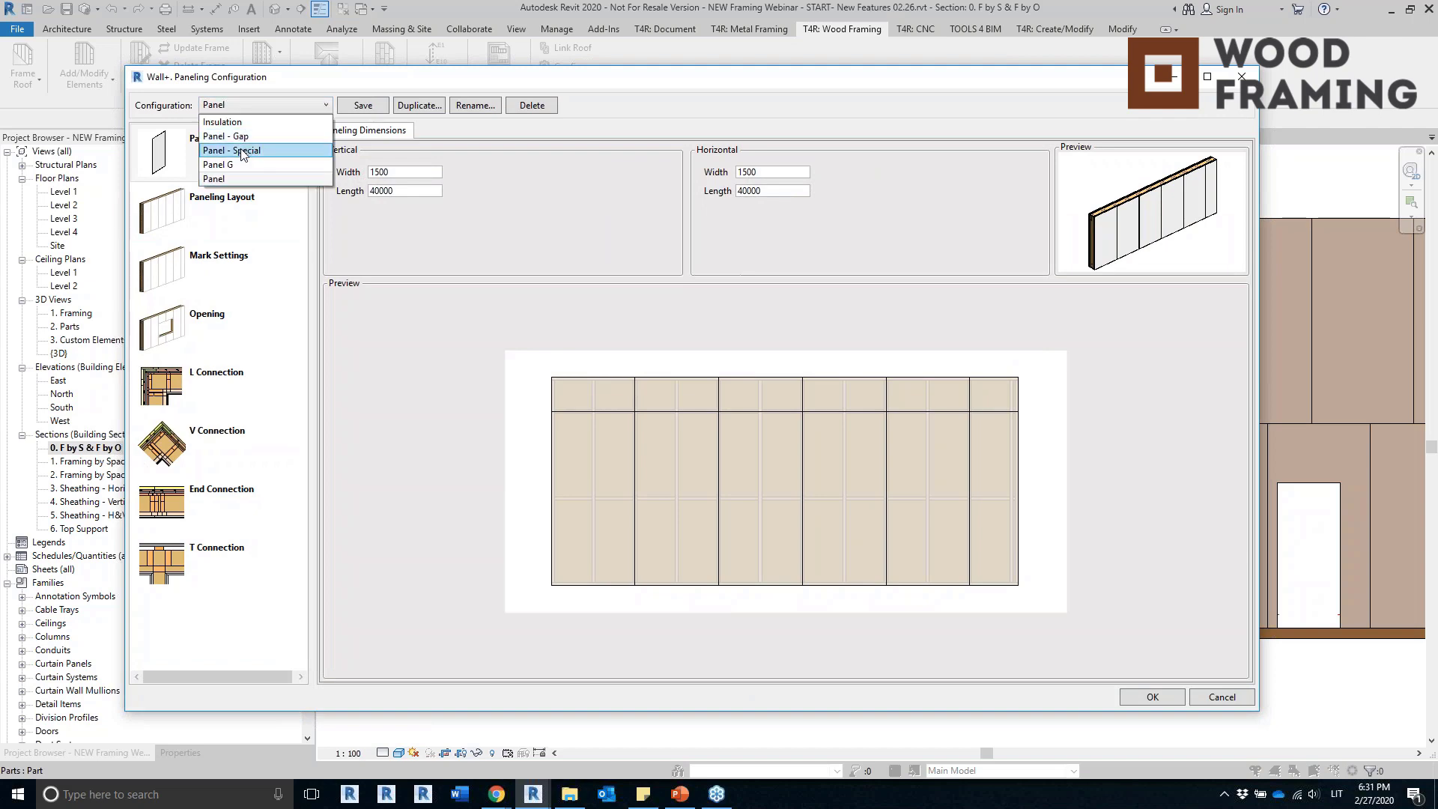
{"action": "left_click", "coordinate": [245, 152]}
{"action": "left_click", "coordinate": [222, 205]}
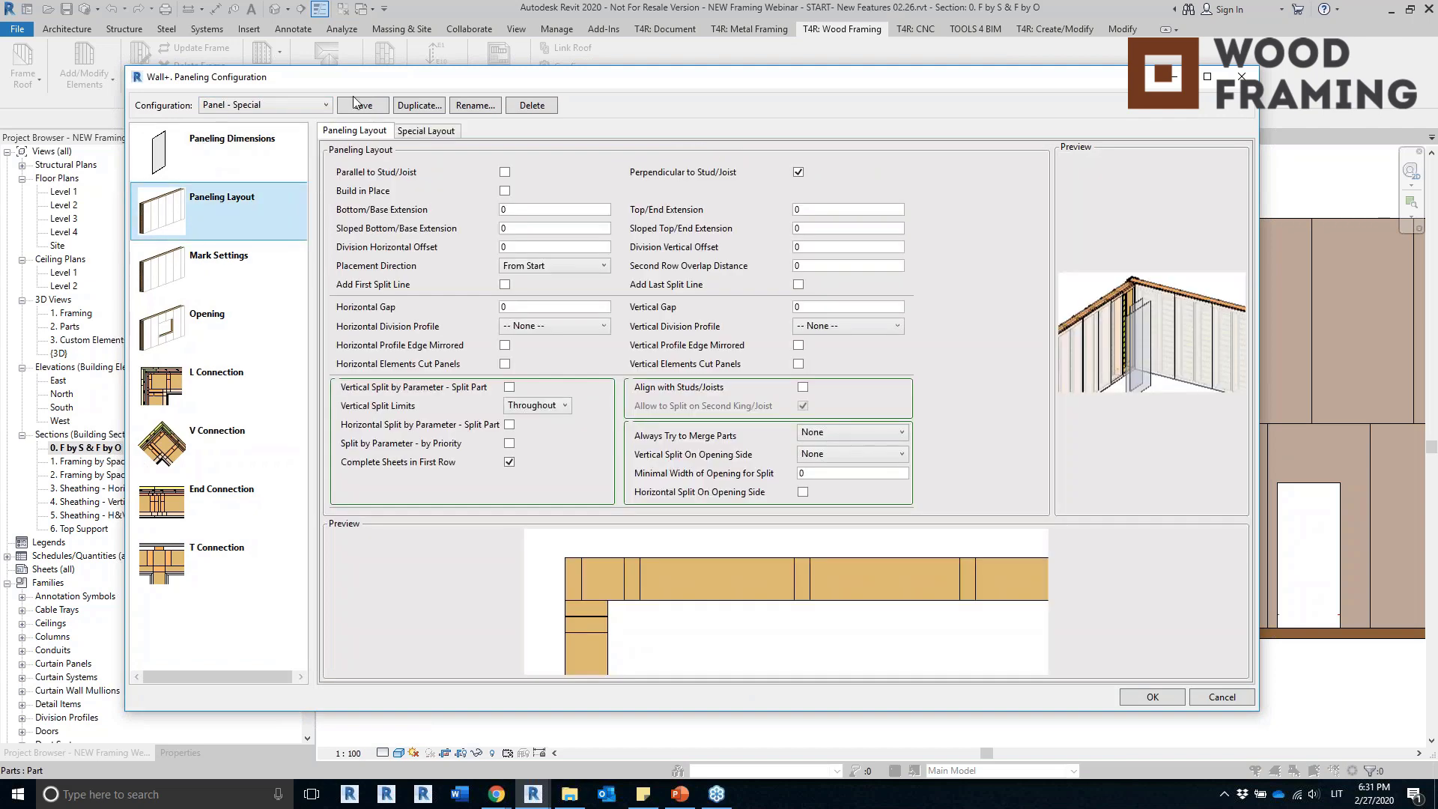
{"action": "left_click", "coordinate": [427, 131]}
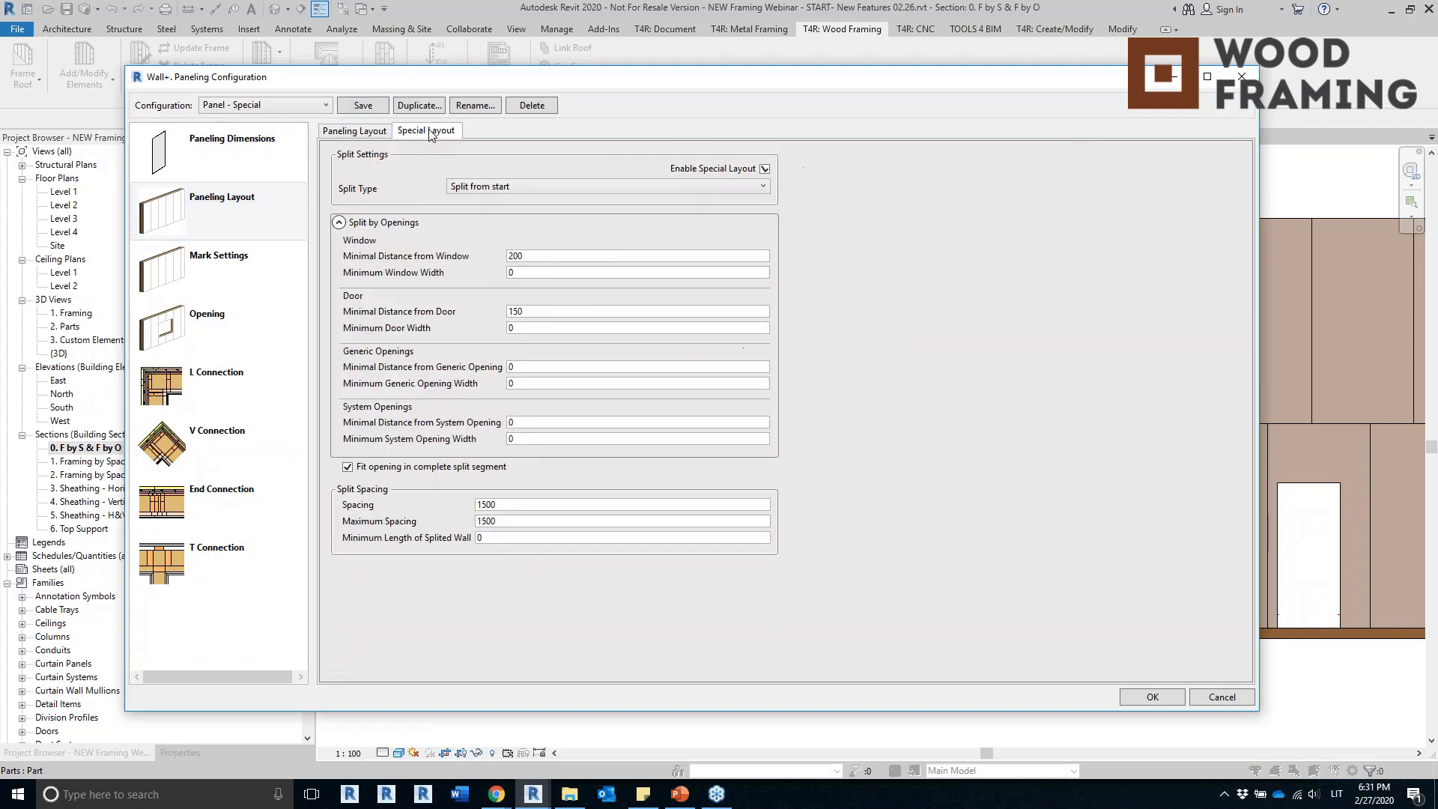
{"action": "double_click", "coordinate": [517, 506]}
{"action": "key", "text": "Tab"}
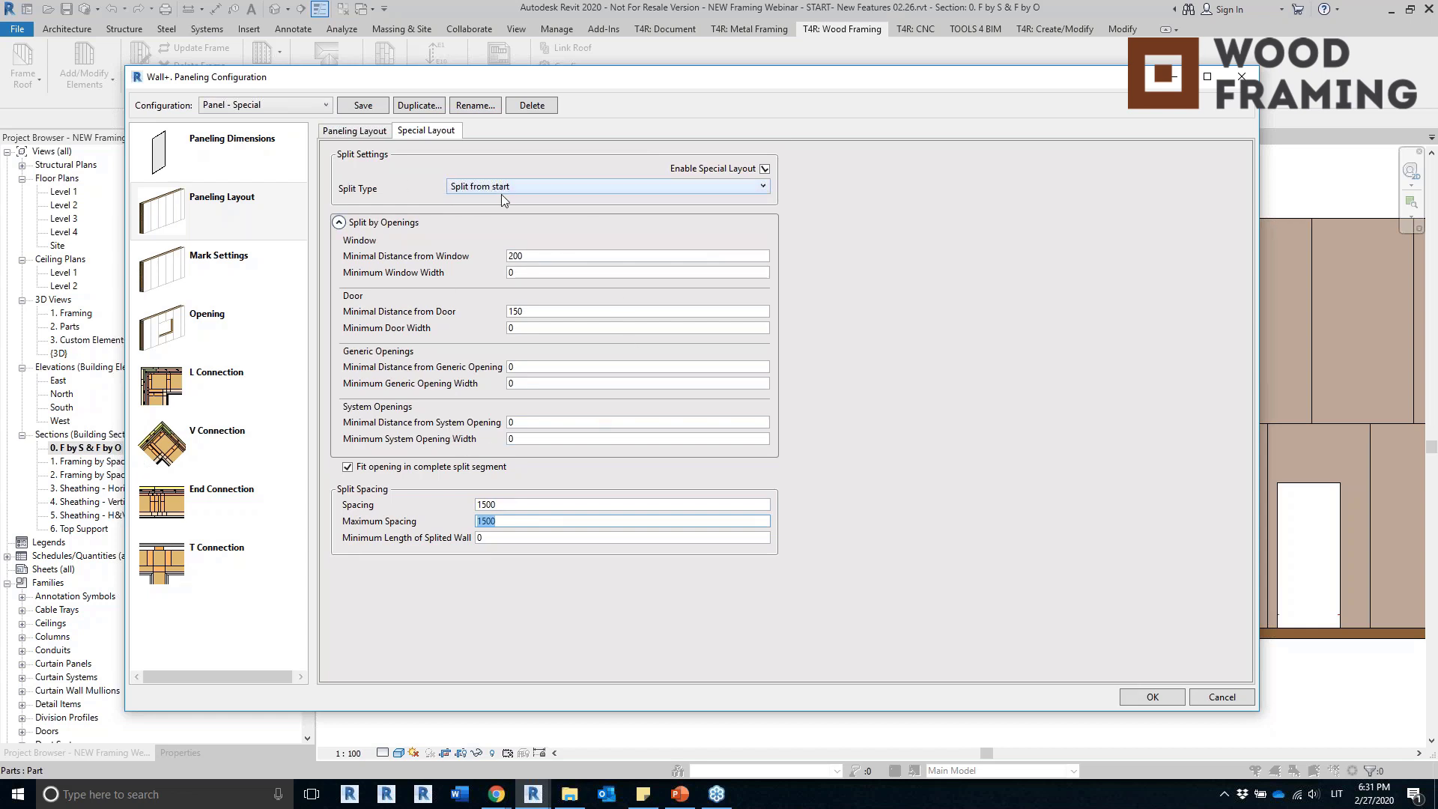
{"action": "double_click", "coordinate": [556, 258]}
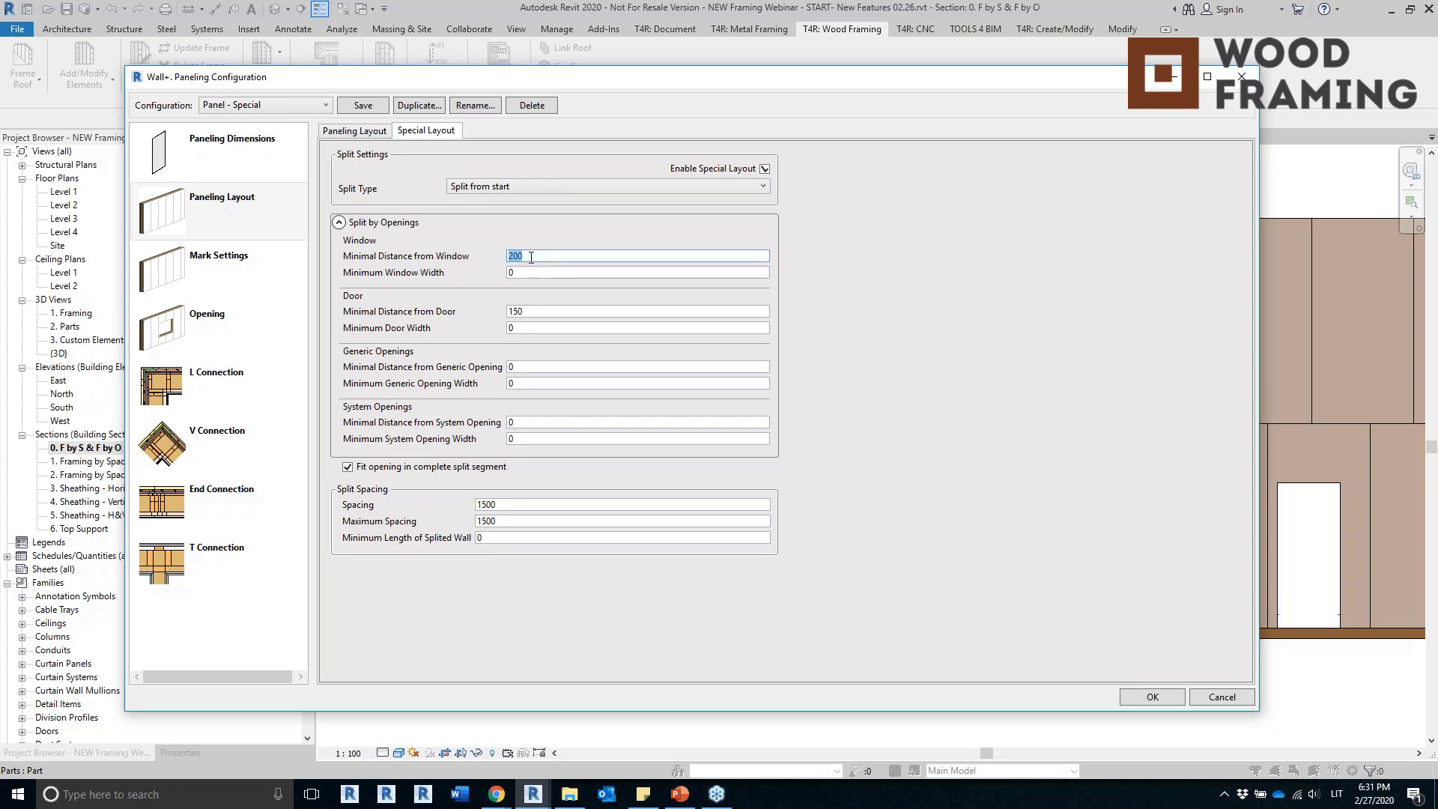
{"action": "double_click", "coordinate": [547, 312]}
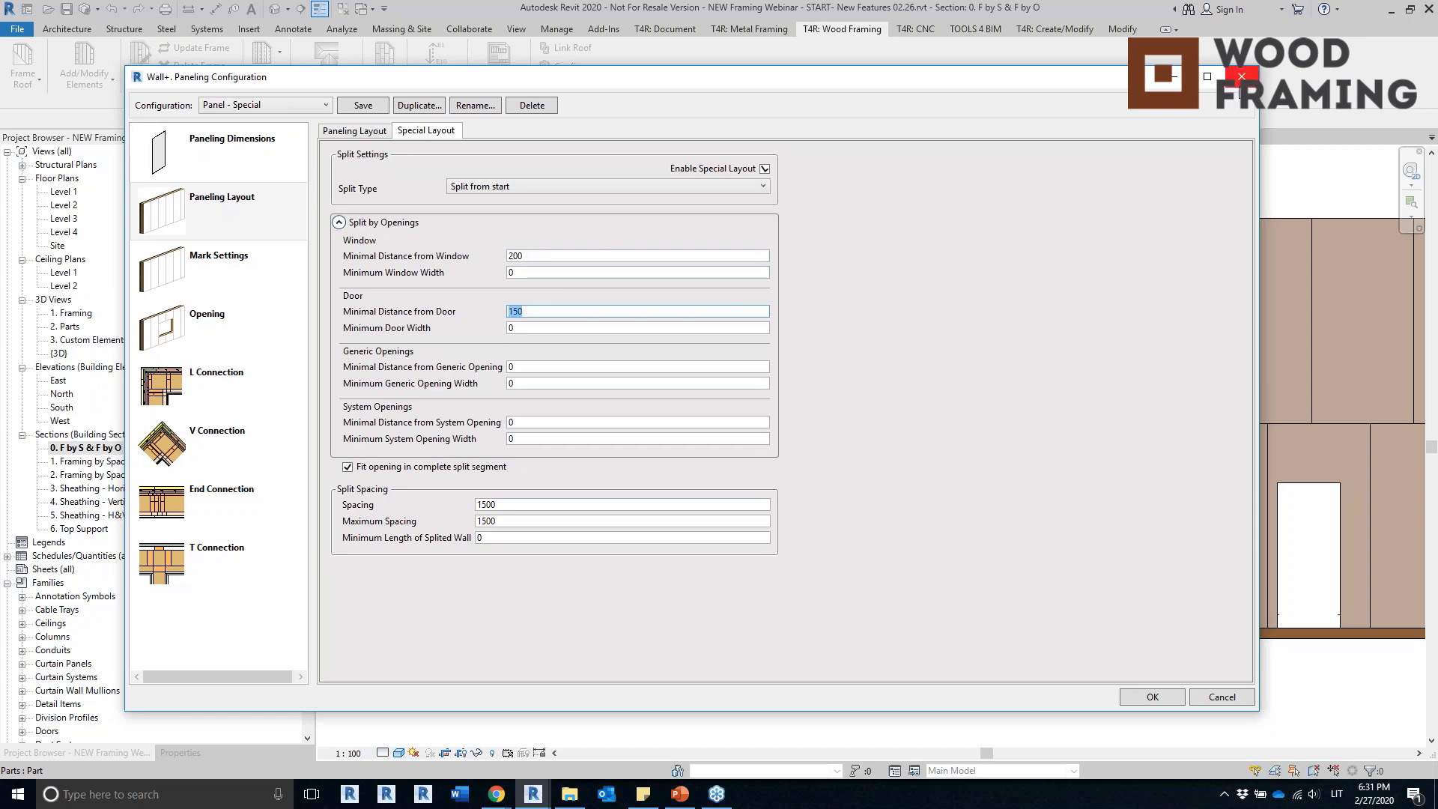
{"action": "left_click", "coordinate": [1240, 76]}
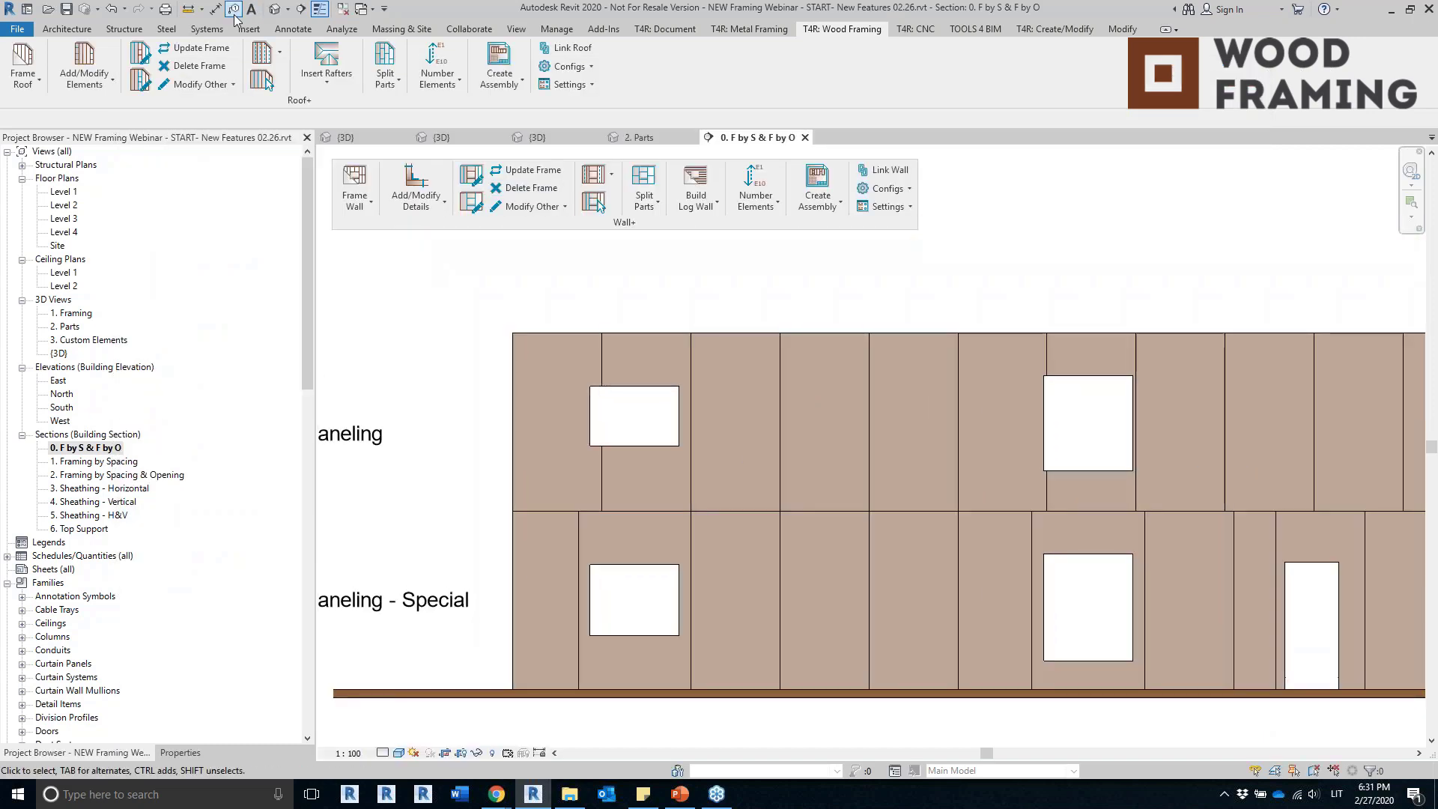
Place an aligned dimension string above the upper wall, covering its first eight panels from the wall's starting edge.
{"action": "left_click", "coordinate": [214, 9]}
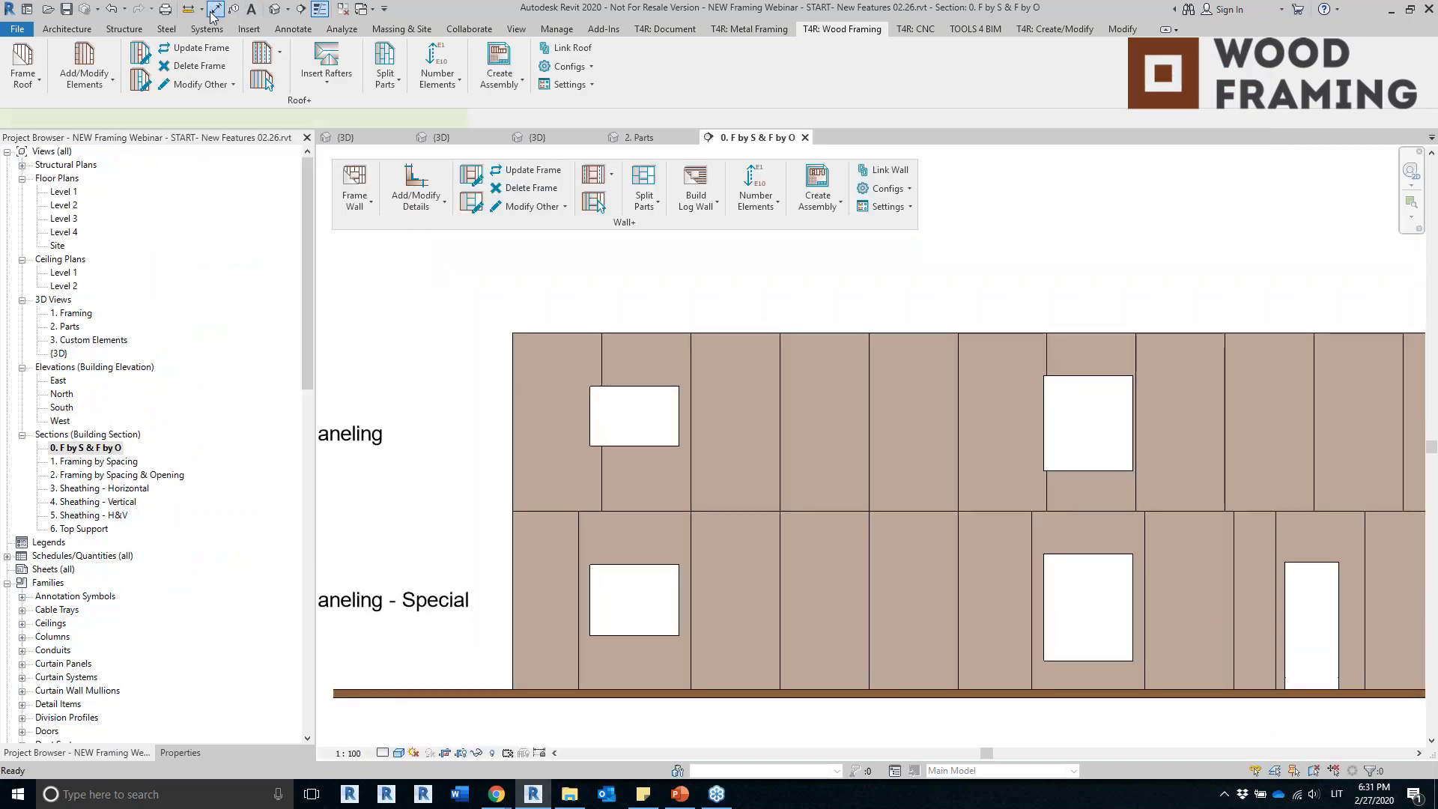
{"action": "left_click", "coordinate": [604, 366]}
{"action": "left_click", "coordinate": [690, 374]}
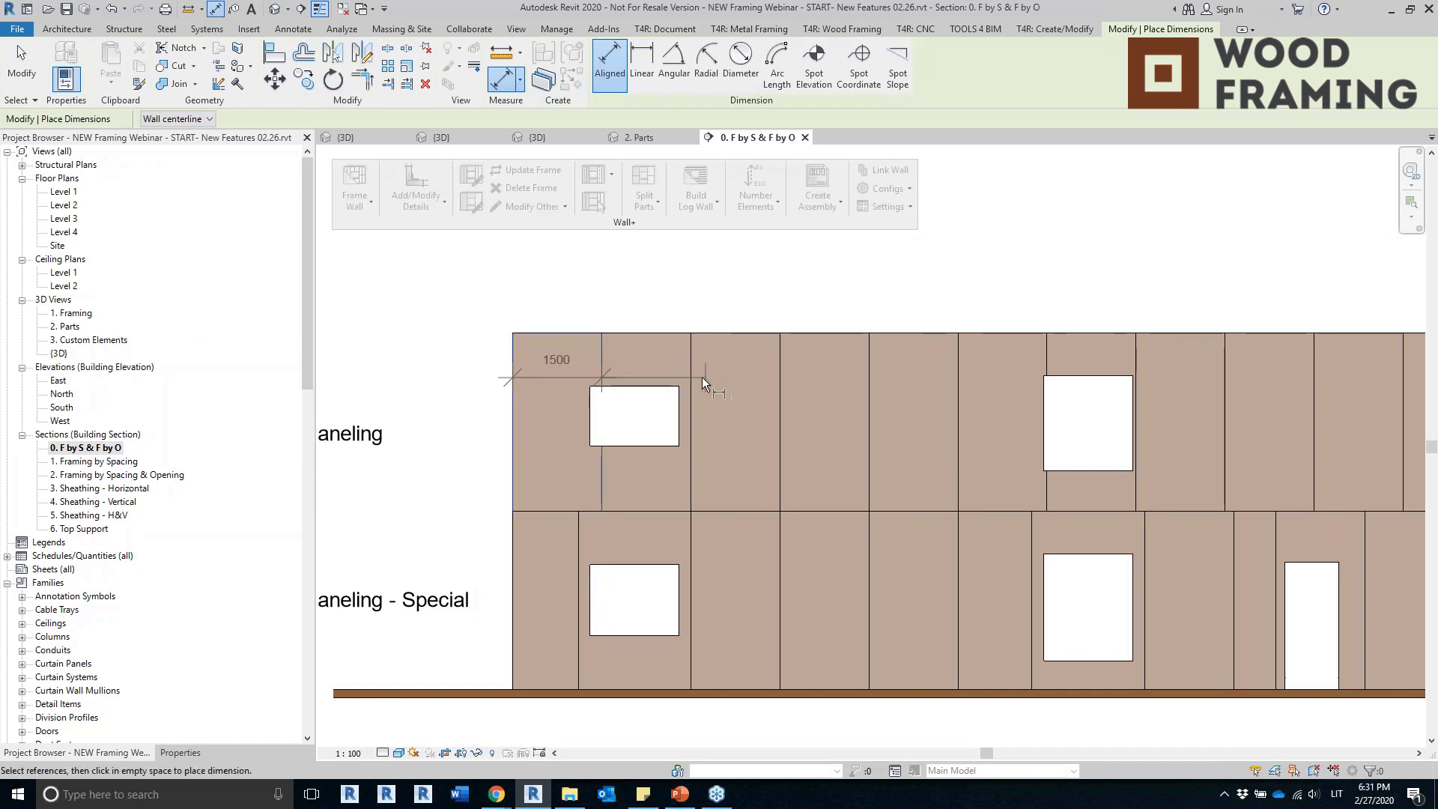
{"action": "left_click", "coordinate": [869, 384]}
{"action": "left_click", "coordinate": [958, 388]}
{"action": "left_click", "coordinate": [1046, 361]}
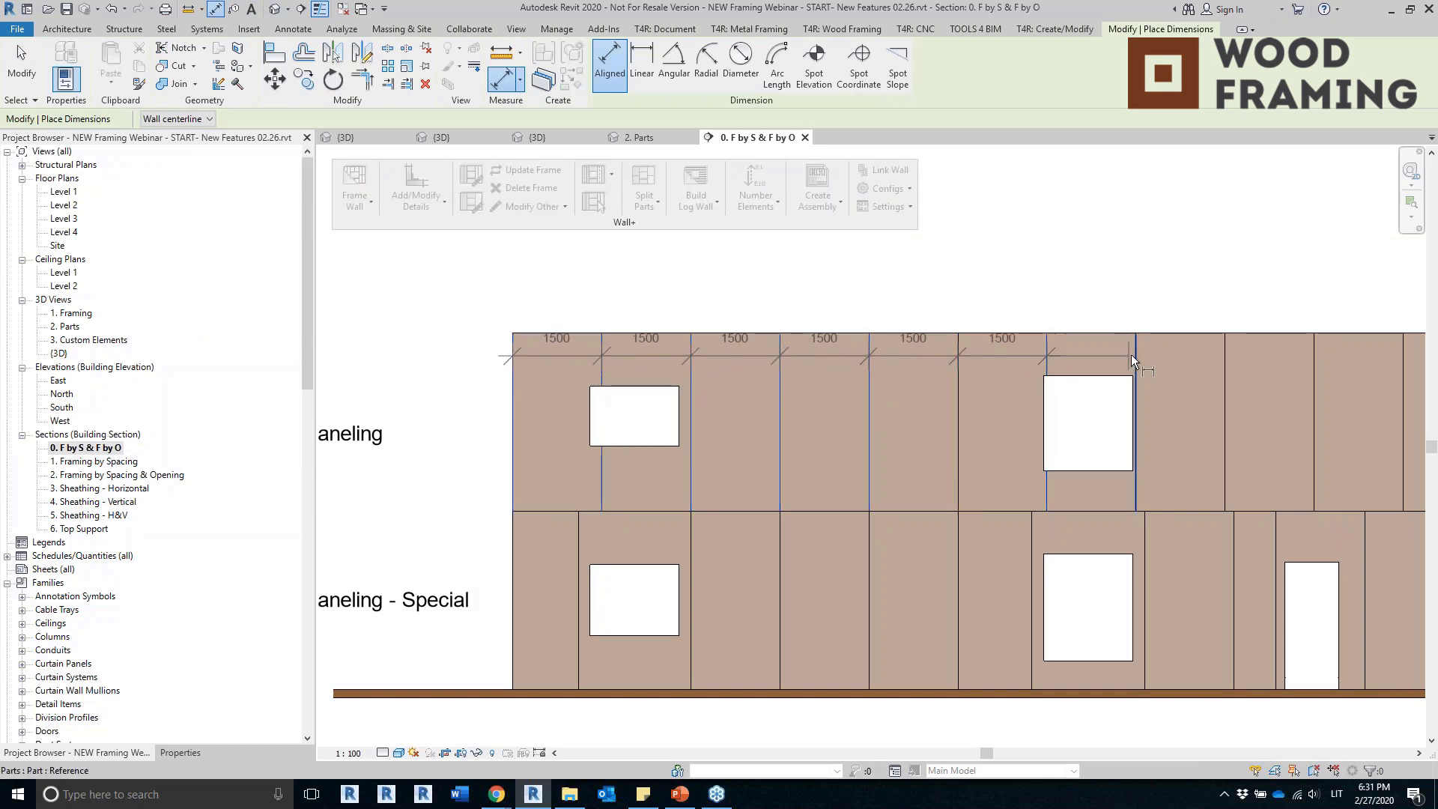
{"action": "left_click", "coordinate": [1133, 354]}
{"action": "left_click", "coordinate": [1224, 365]}
{"action": "left_click", "coordinate": [1192, 316]}
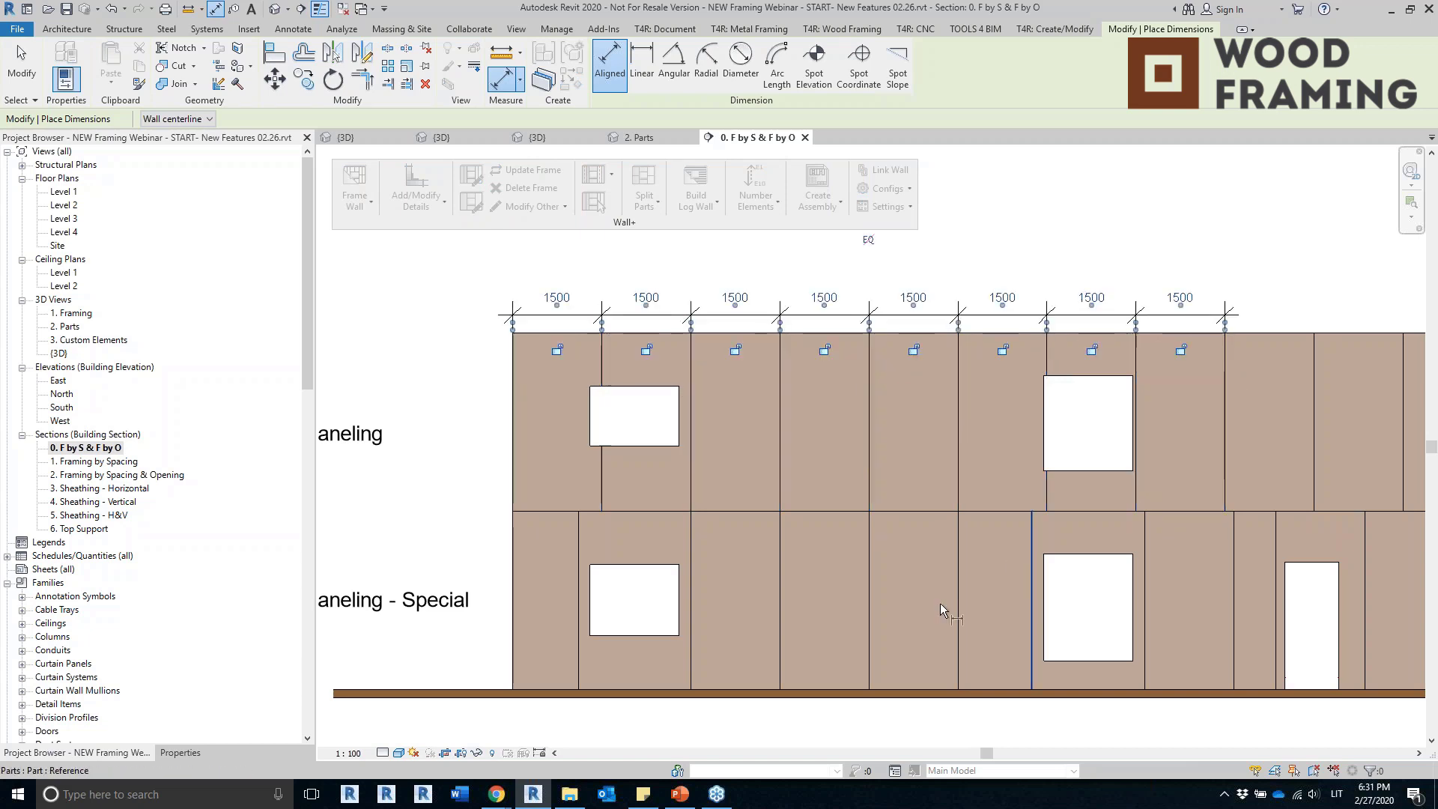
Begin an aligned dimension string on the lower wall from its starting edge, picking the first window's edges and the surrounding panel joints.
{"action": "left_click", "coordinate": [513, 544]}
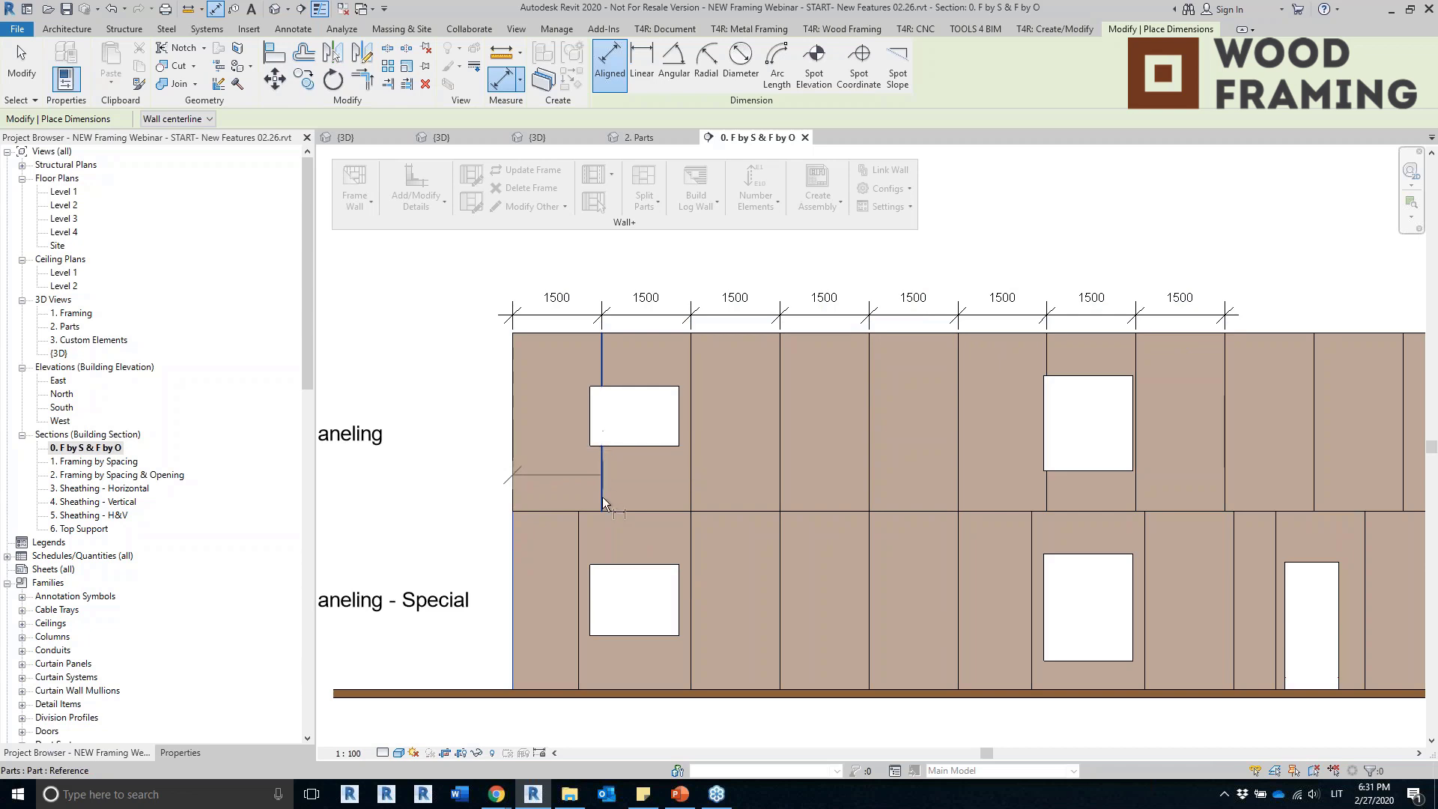
{"action": "left_click", "coordinate": [576, 537]}
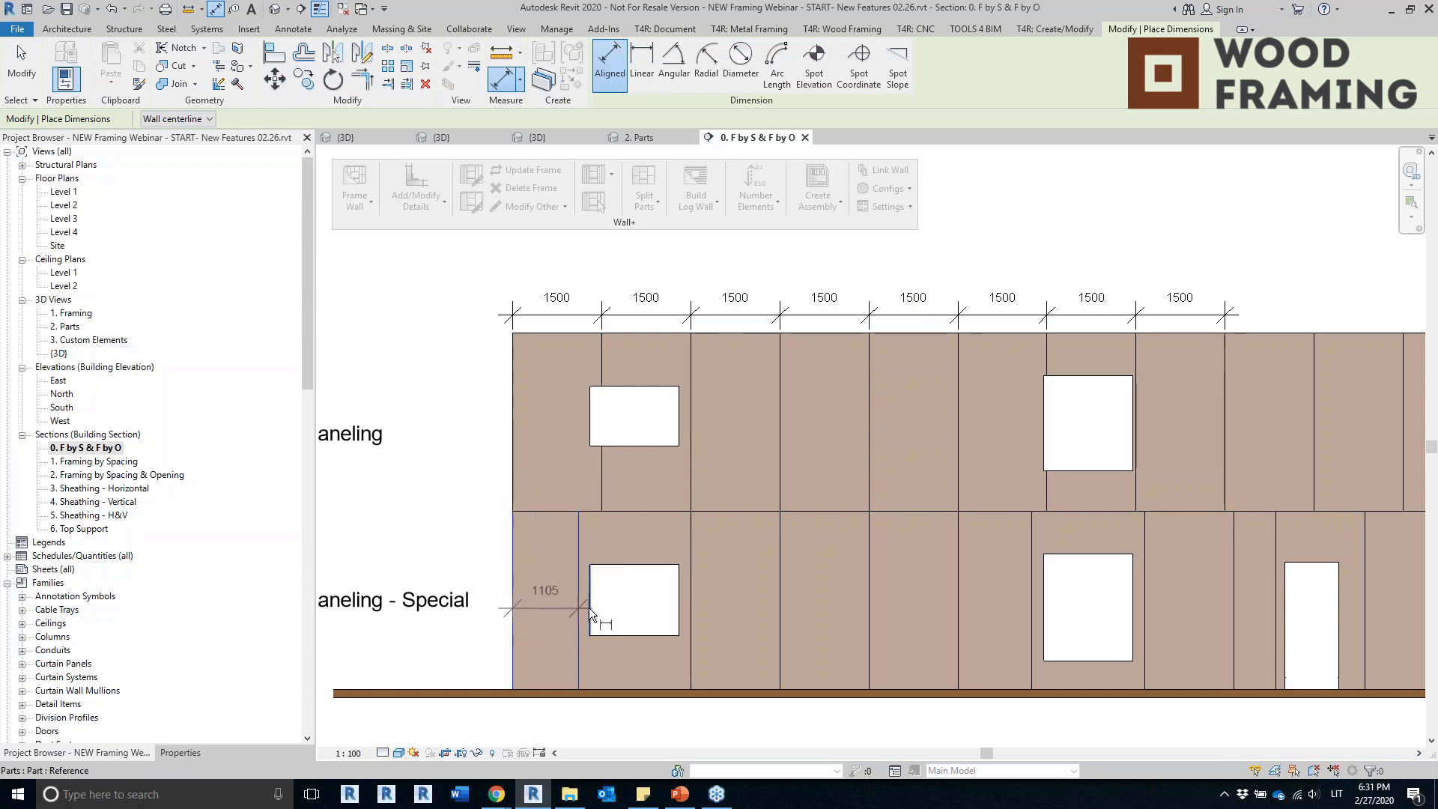
{"action": "scroll", "coordinate": [591, 610], "scroll_direction": "up", "scroll_amount": 2}
{"action": "left_click", "coordinate": [585, 598]}
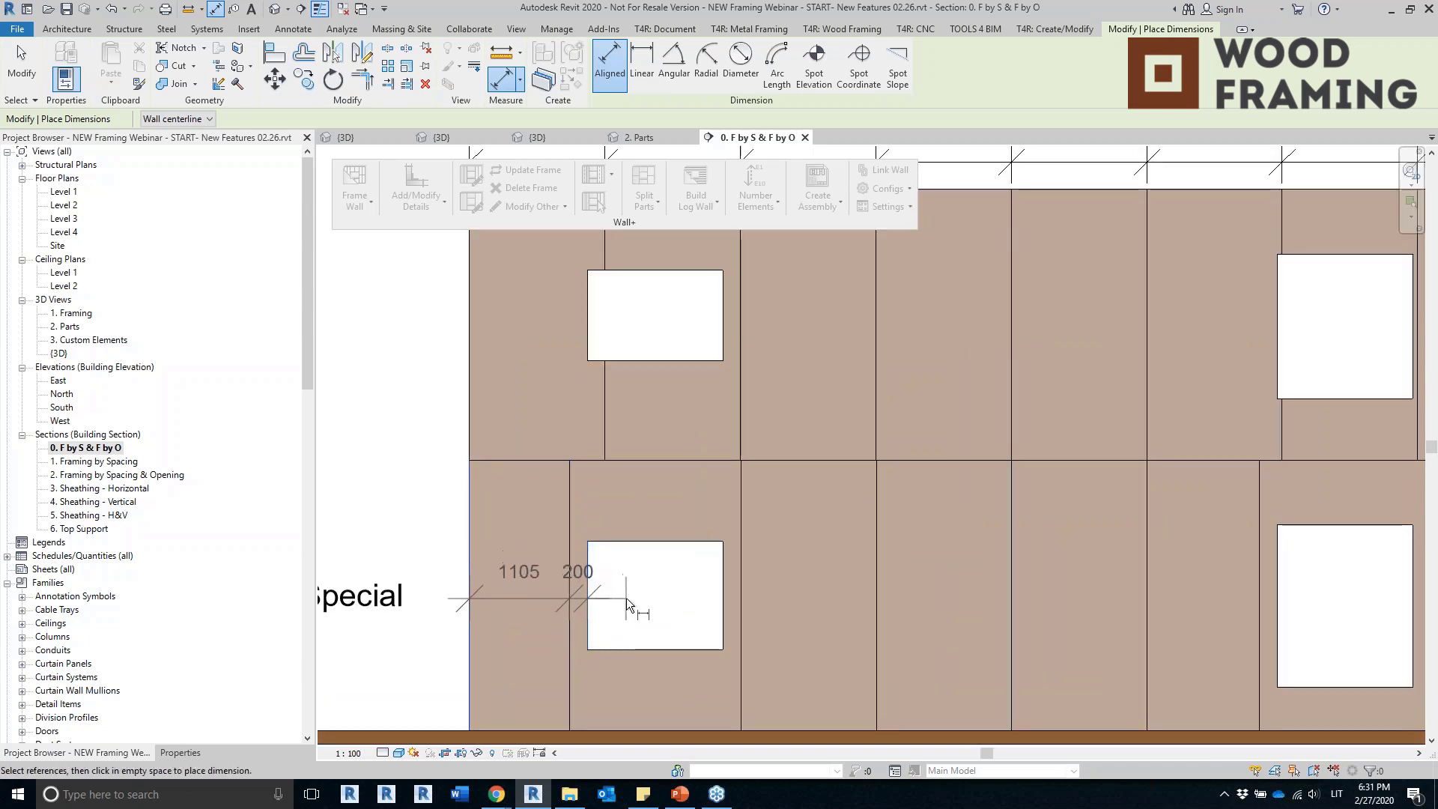
{"action": "left_click", "coordinate": [723, 602]}
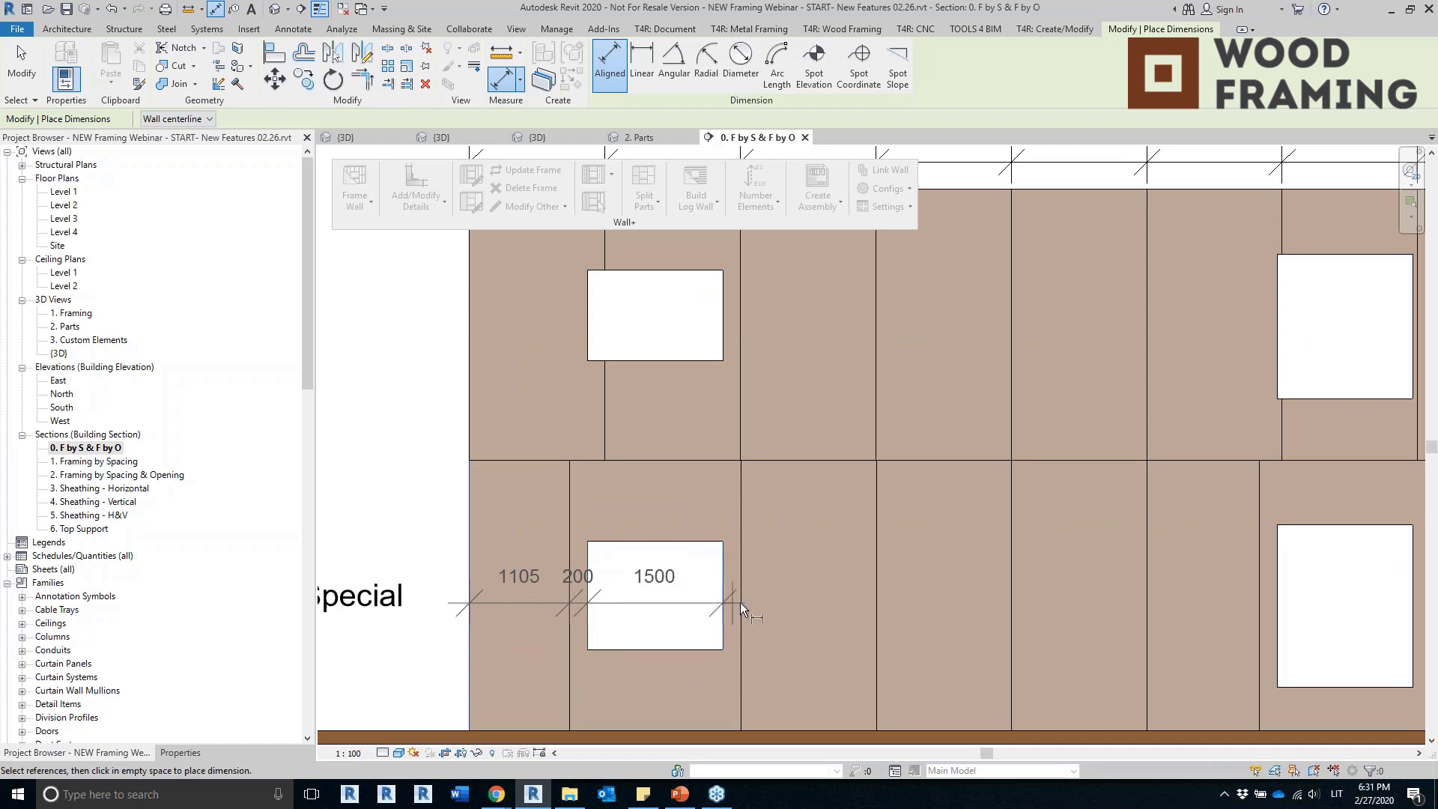
{"action": "left_click", "coordinate": [740, 596]}
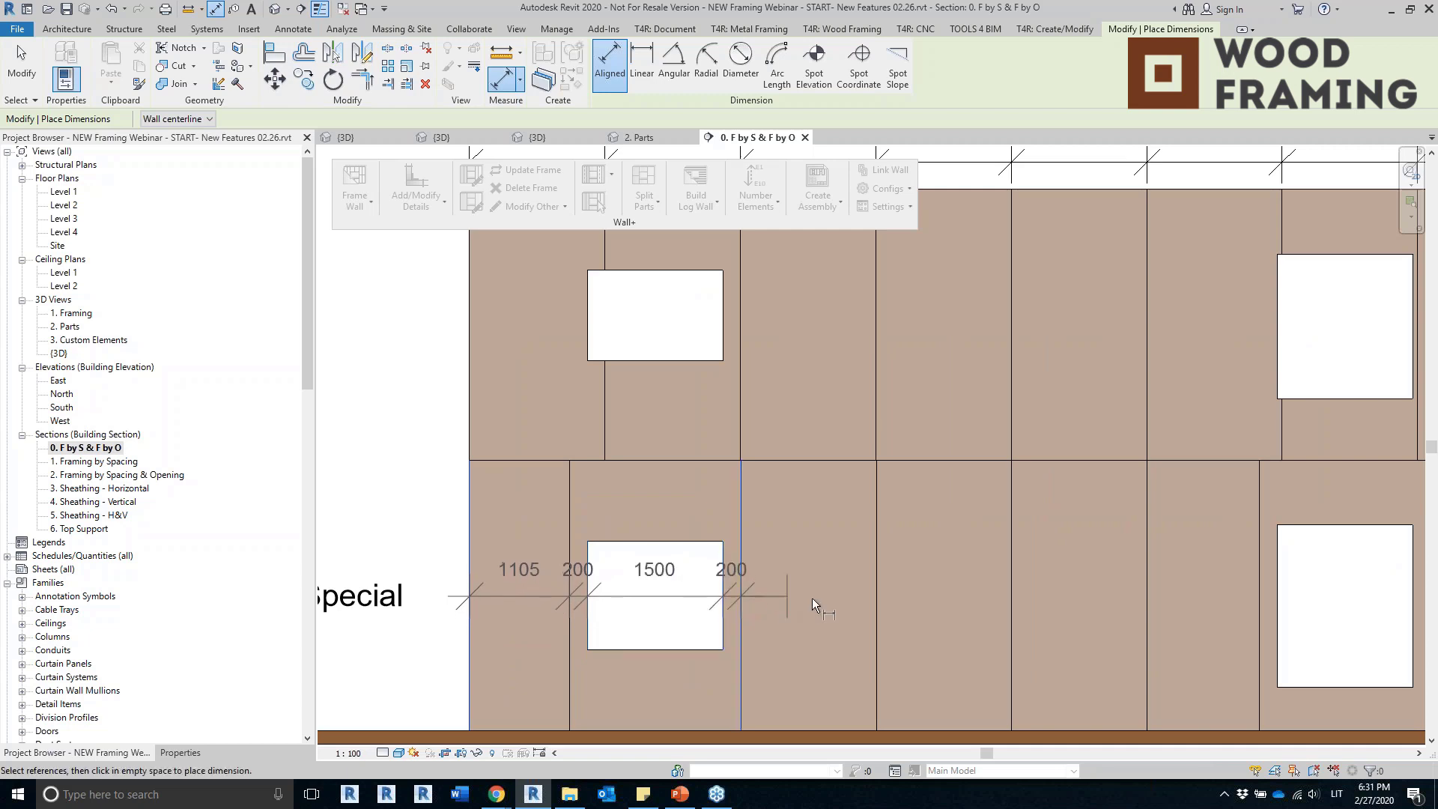
{"action": "left_click", "coordinate": [874, 599]}
{"action": "left_click", "coordinate": [1013, 607]}
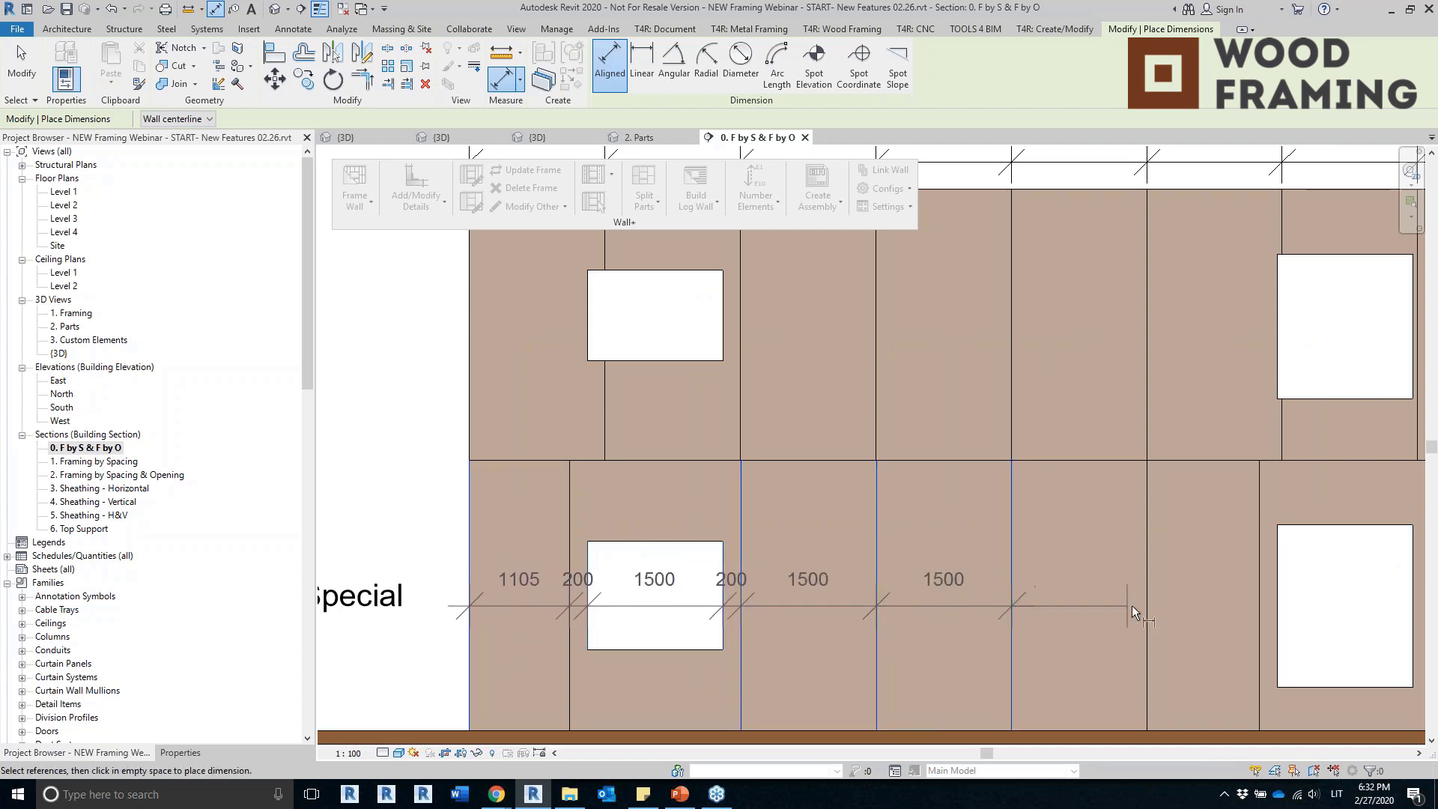
Continue the lower wall's dimension string across the second window and remaining joints to the door's near edge, and place it.
{"action": "scroll", "coordinate": [1147, 593], "scroll_direction": "down", "scroll_amount": 1}
{"action": "middle_click_drag", "start_coordinate": [1147, 593], "coordinate": [657, 575]}
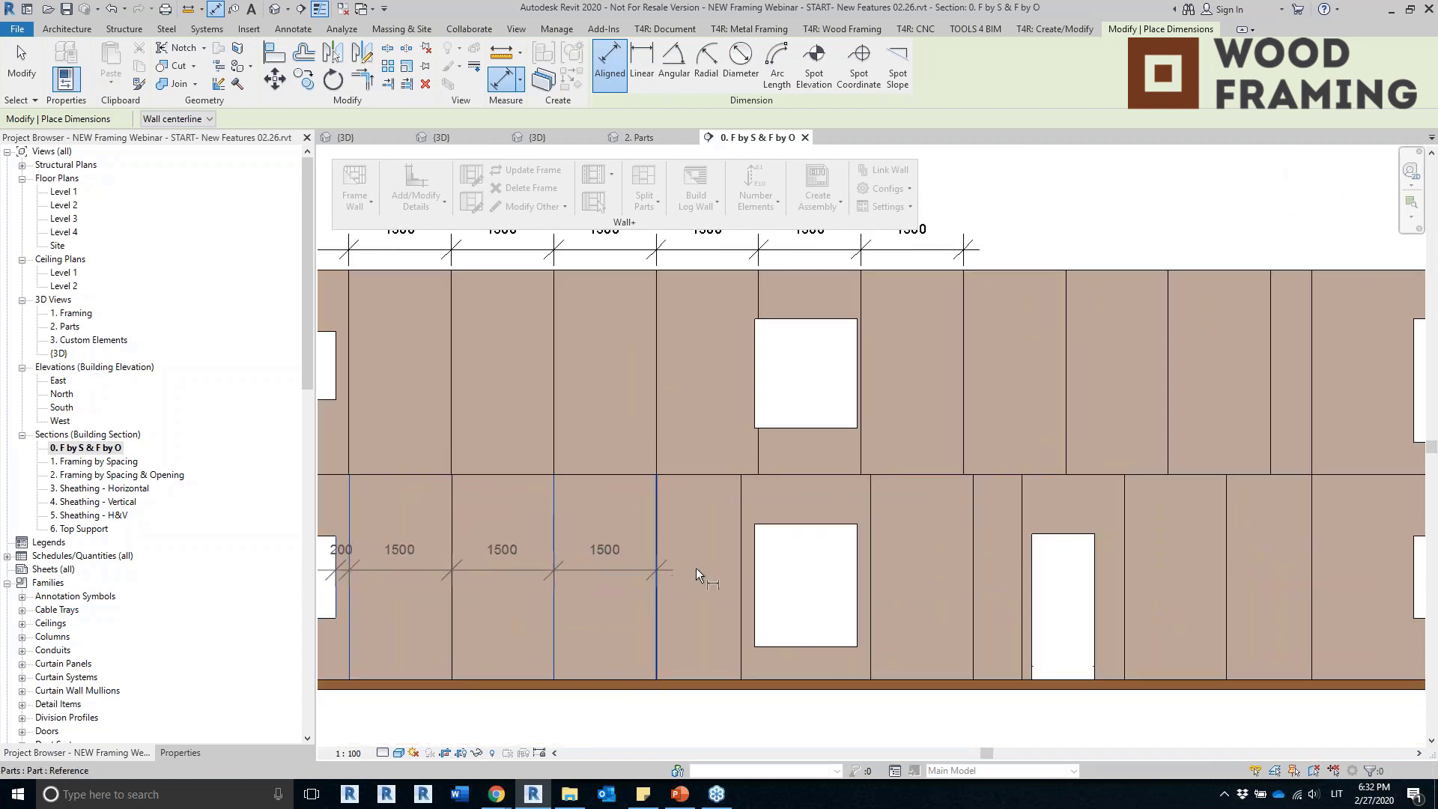
{"action": "left_click", "coordinate": [740, 572]}
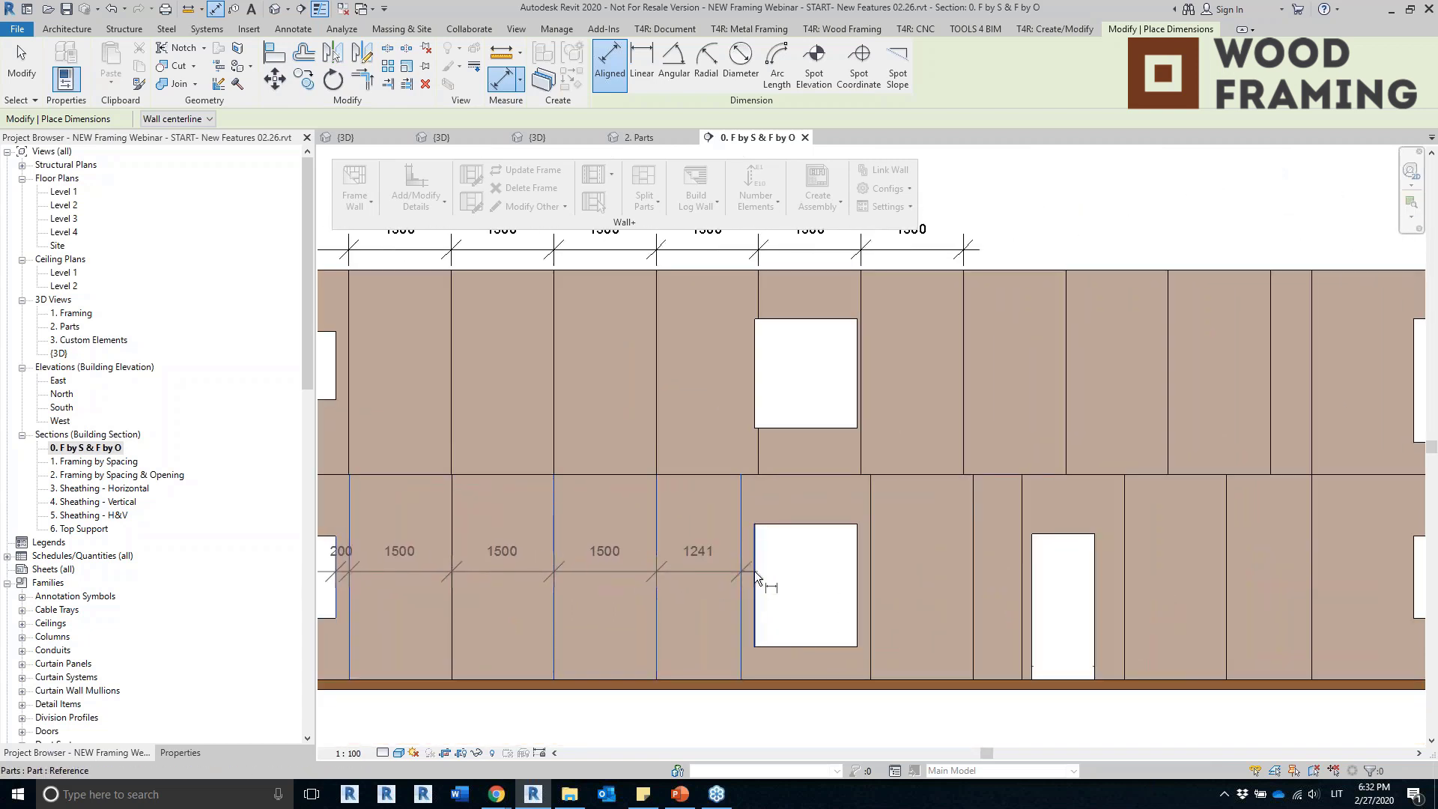
{"action": "left_click", "coordinate": [753, 571]}
{"action": "left_click", "coordinate": [857, 589]}
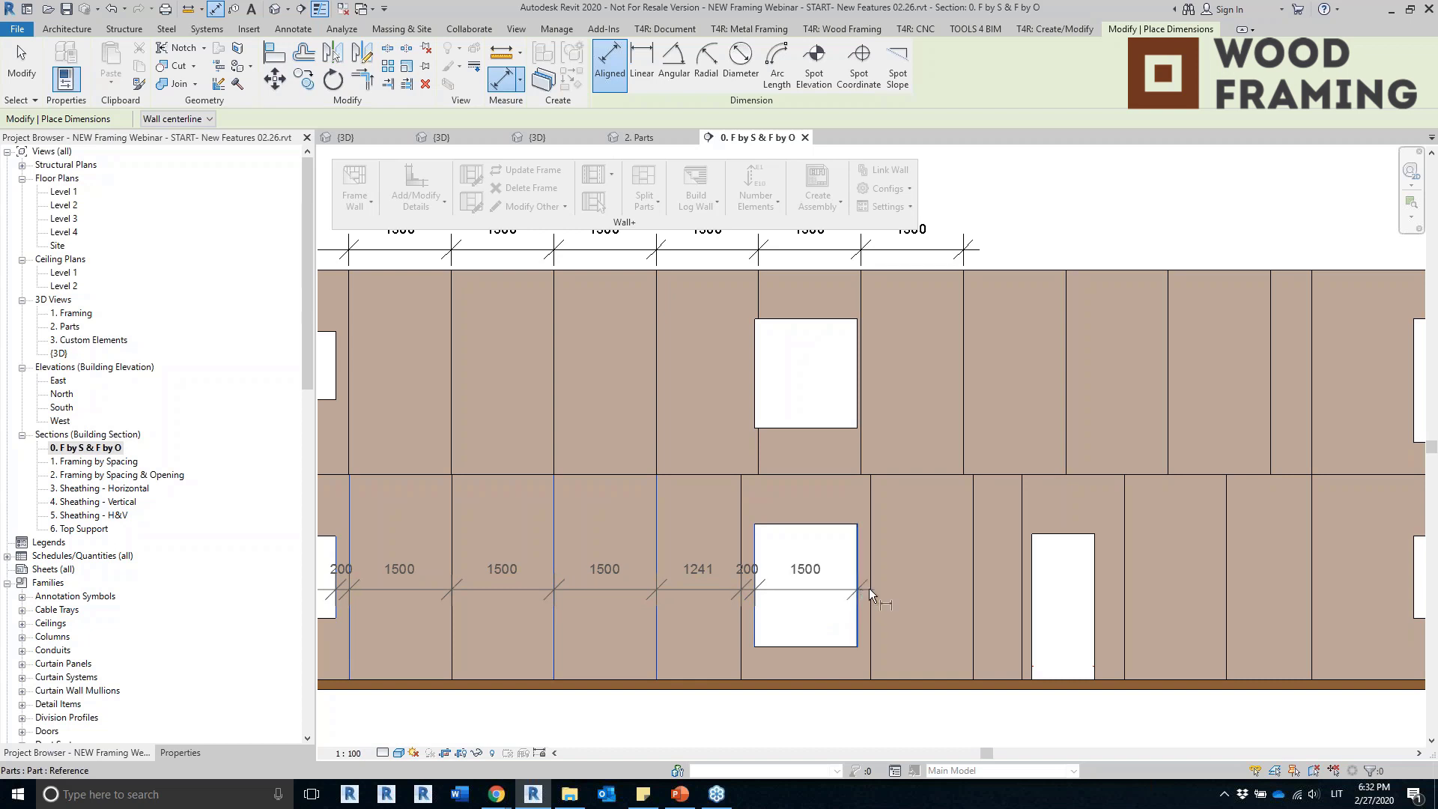
{"action": "left_click", "coordinate": [870, 587]}
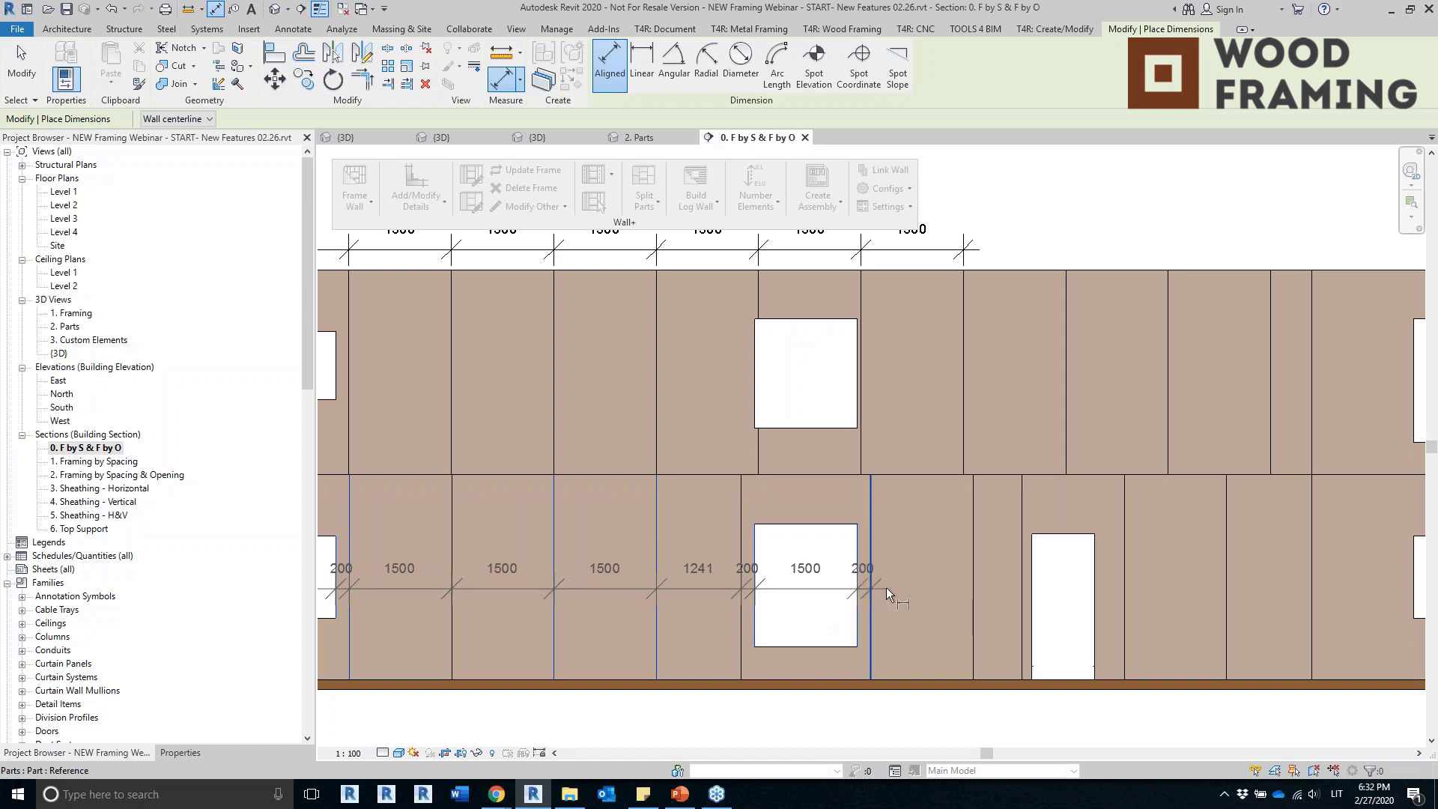
{"action": "left_click", "coordinate": [971, 586]}
{"action": "left_click", "coordinate": [1019, 584]}
{"action": "left_click", "coordinate": [1037, 586]}
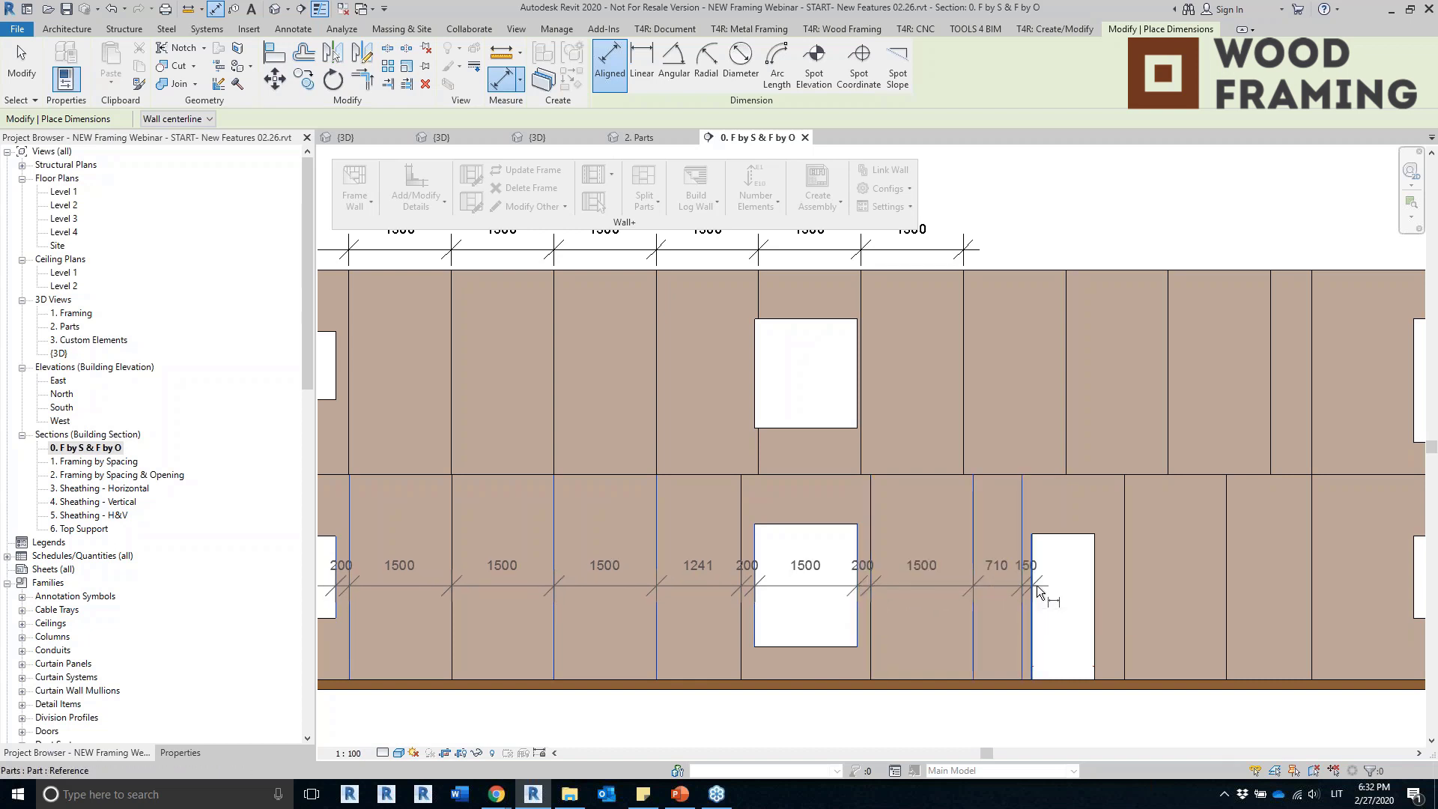
{"action": "left_click", "coordinate": [1061, 599]}
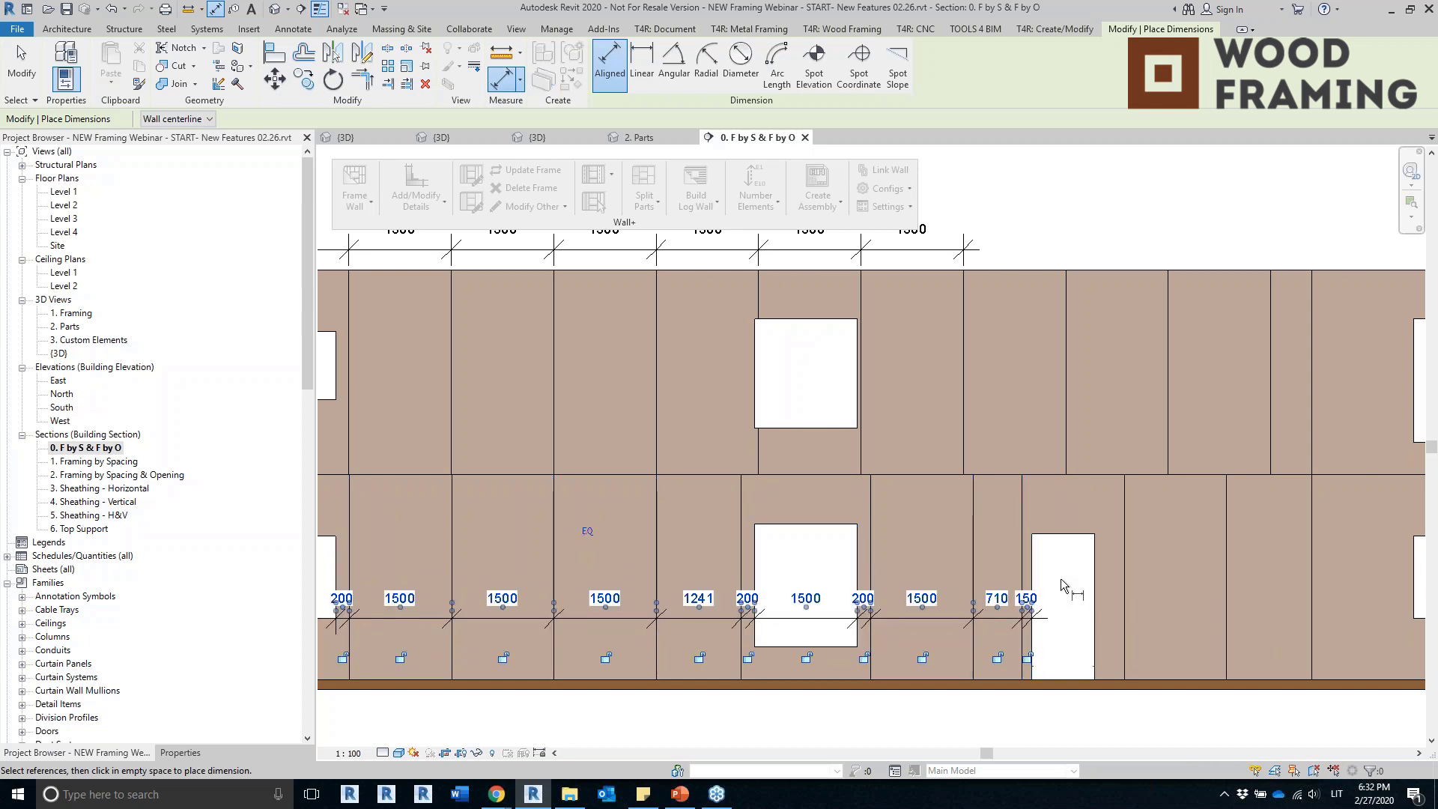
Dimension the widths of the panel containing the door and the panel beside it with one aligned string.
{"action": "middle_click_drag", "start_coordinate": [1150, 610], "coordinate": [894, 546]}
{"action": "scroll", "coordinate": [838, 425], "scroll_direction": "up", "scroll_amount": 1}
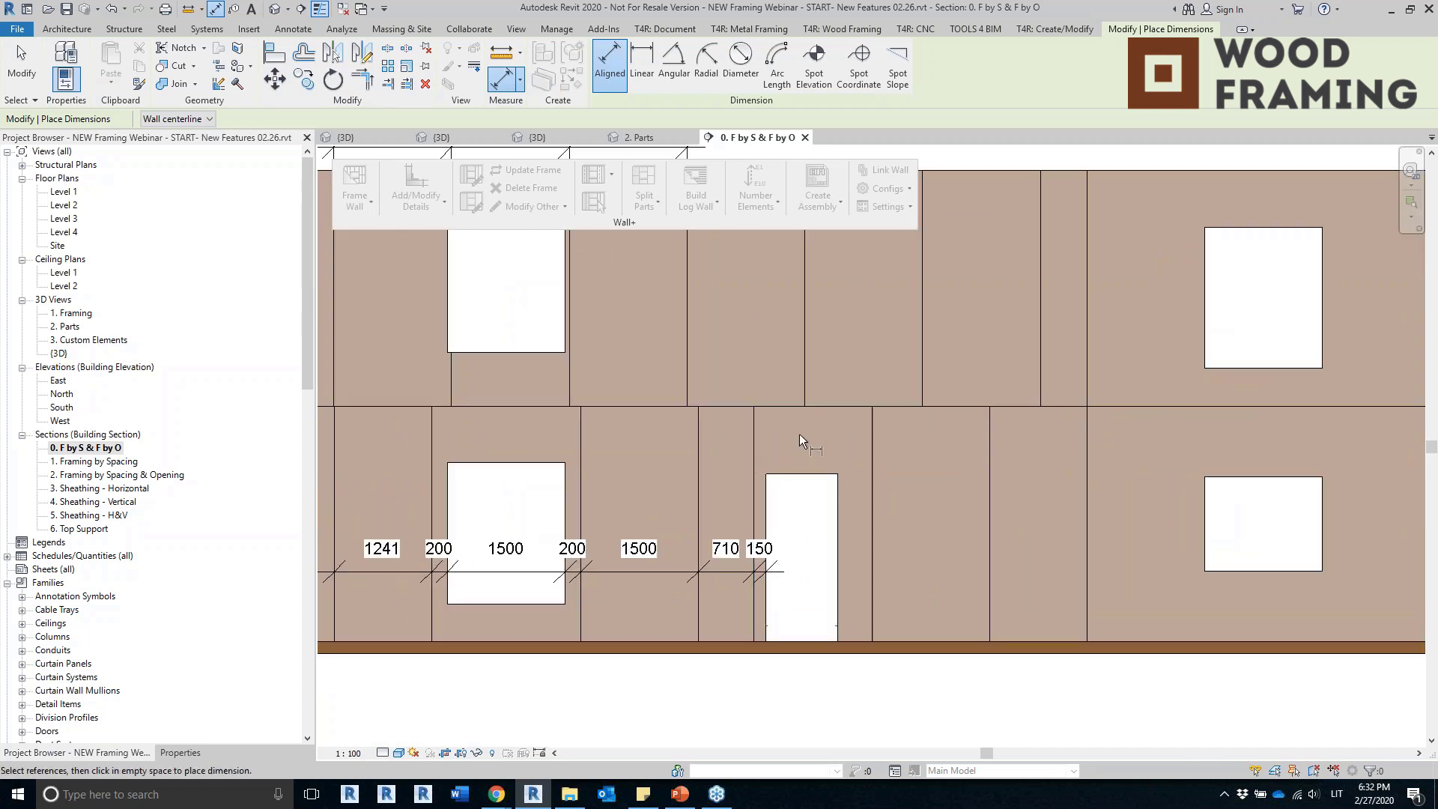
{"action": "left_click", "coordinate": [752, 448]}
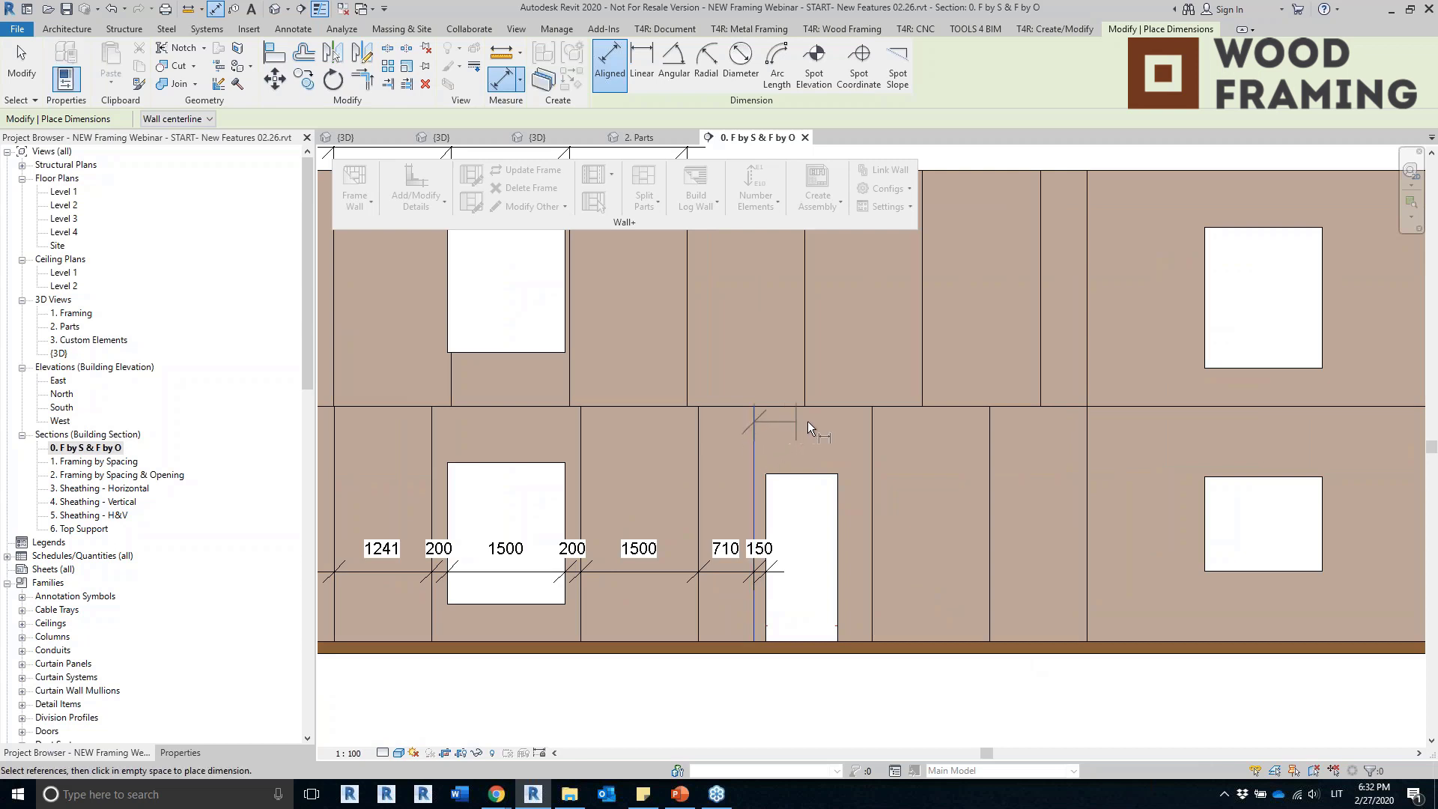
{"action": "left_click", "coordinate": [875, 446]}
{"action": "left_click", "coordinate": [987, 458]}
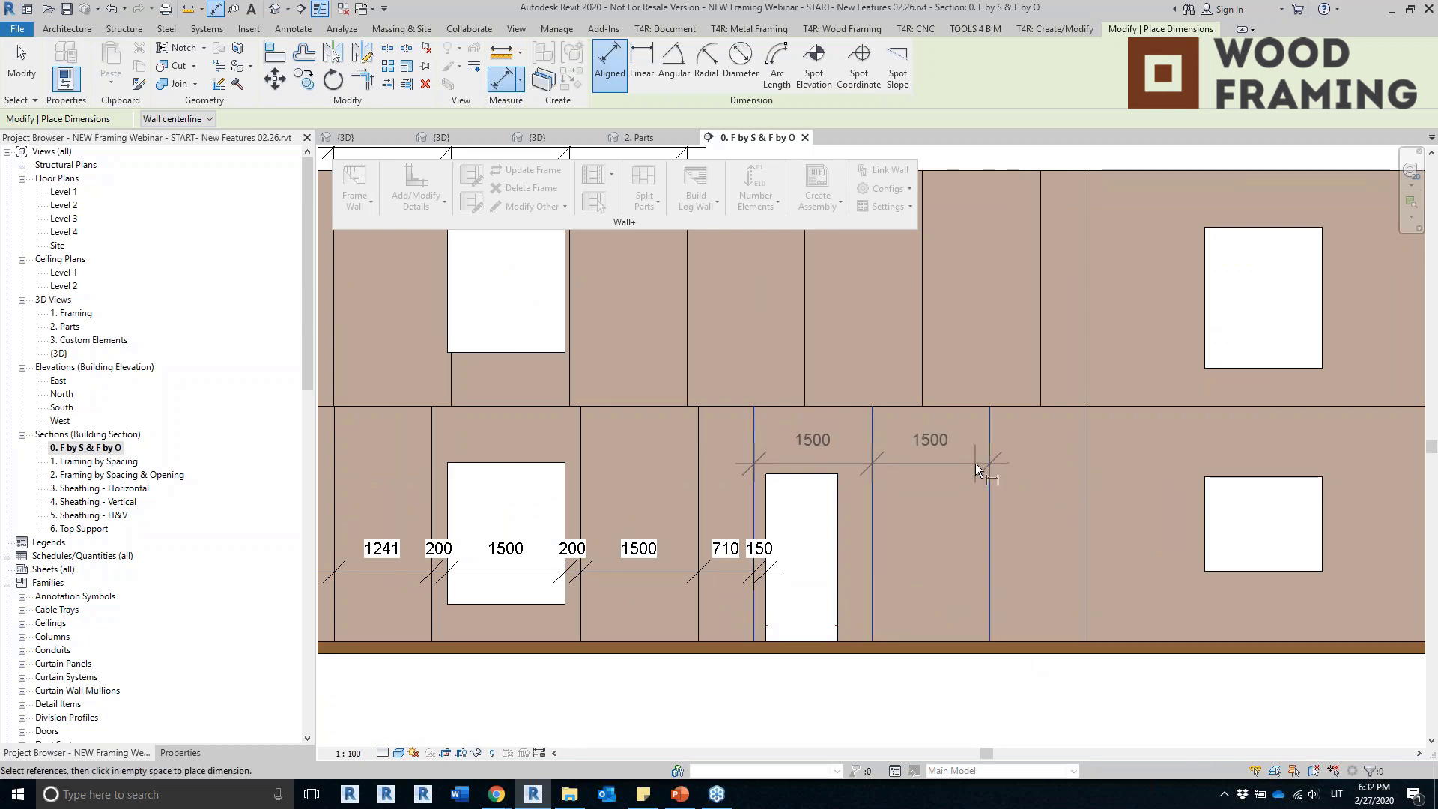
{"action": "left_click", "coordinate": [975, 463]}
{"action": "key", "text": "Escape"}
{"action": "key", "text": "Escape"}
Split the siding layer of the upper exterior wall beside the "Paneling - Gap" label into panel parts.
{"action": "scroll", "coordinate": [954, 558], "scroll_direction": "down", "scroll_amount": 3}
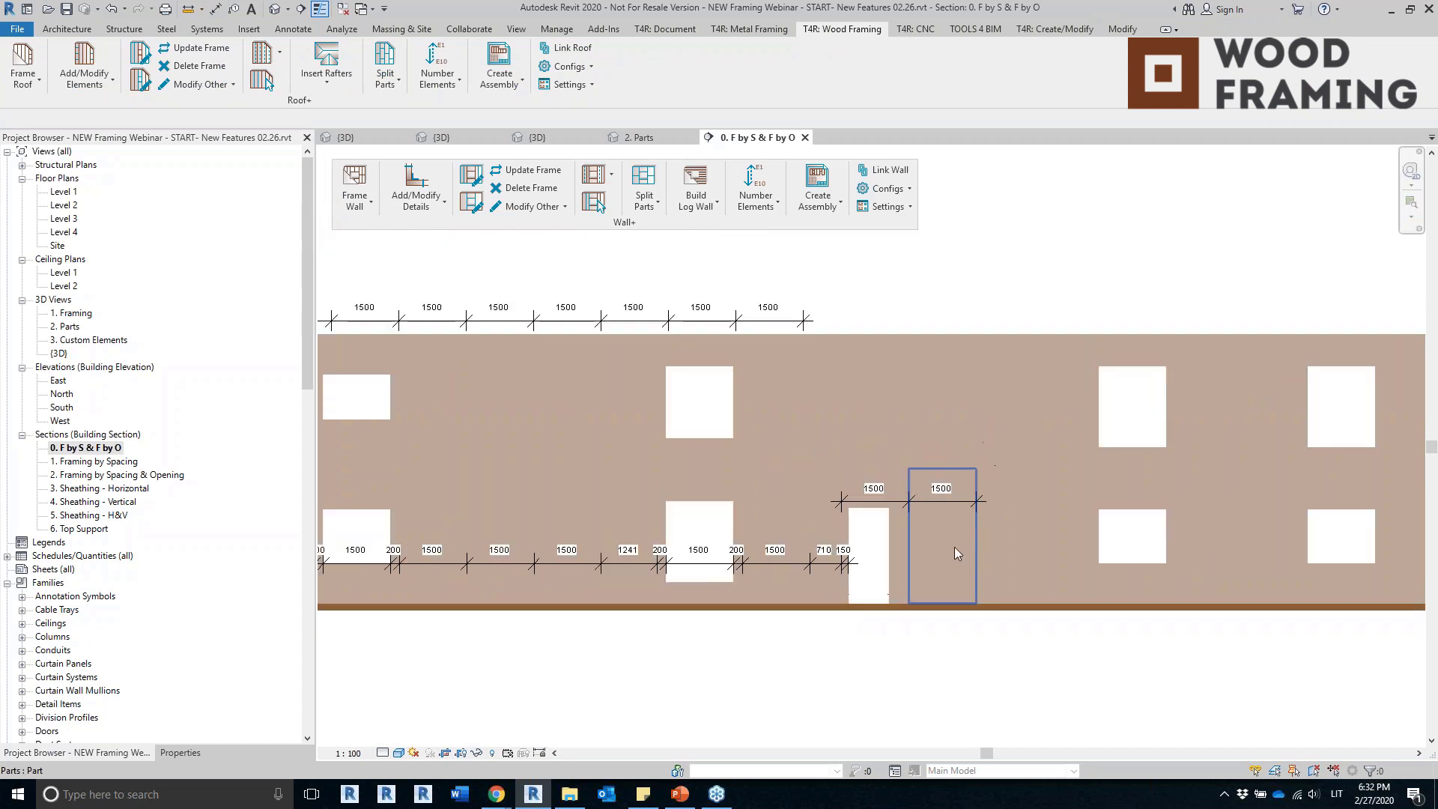
{"action": "scroll", "coordinate": [954, 553], "scroll_direction": "down", "scroll_amount": 4}
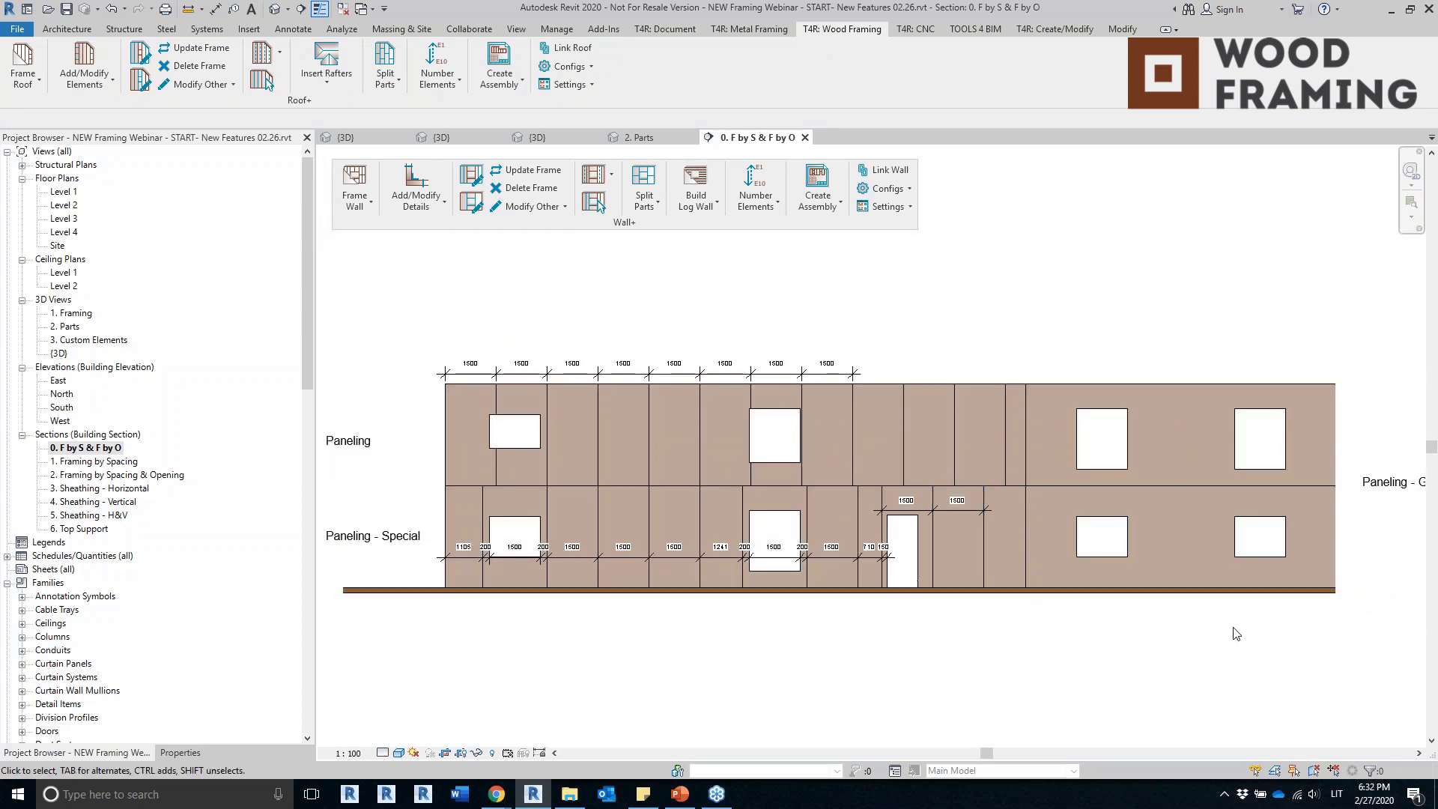
{"action": "middle_click_drag", "start_coordinate": [1249, 621], "coordinate": [962, 599]}
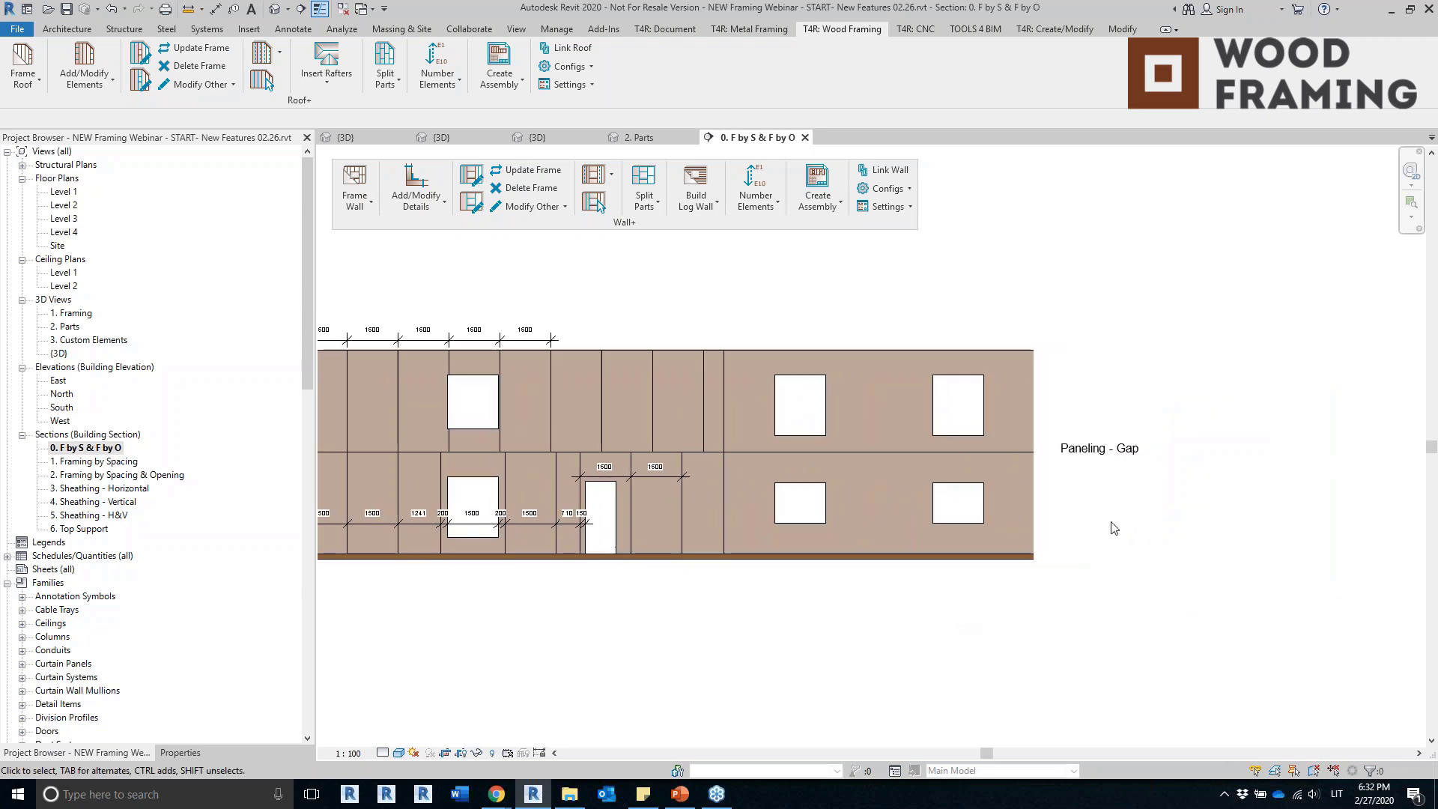
{"action": "scroll", "coordinate": [860, 355], "scroll_direction": "up", "scroll_amount": 3}
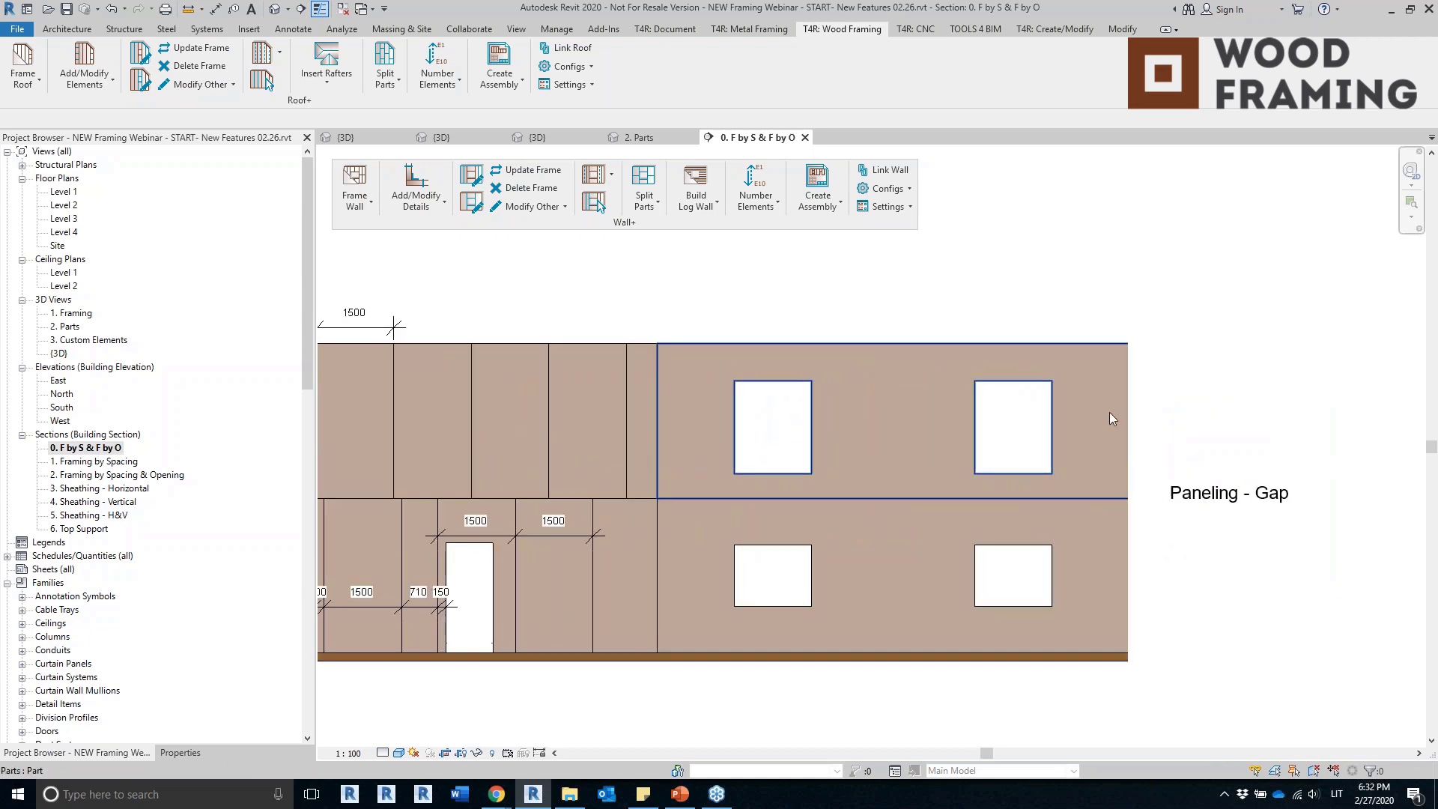
{"action": "left_click", "coordinate": [833, 346]}
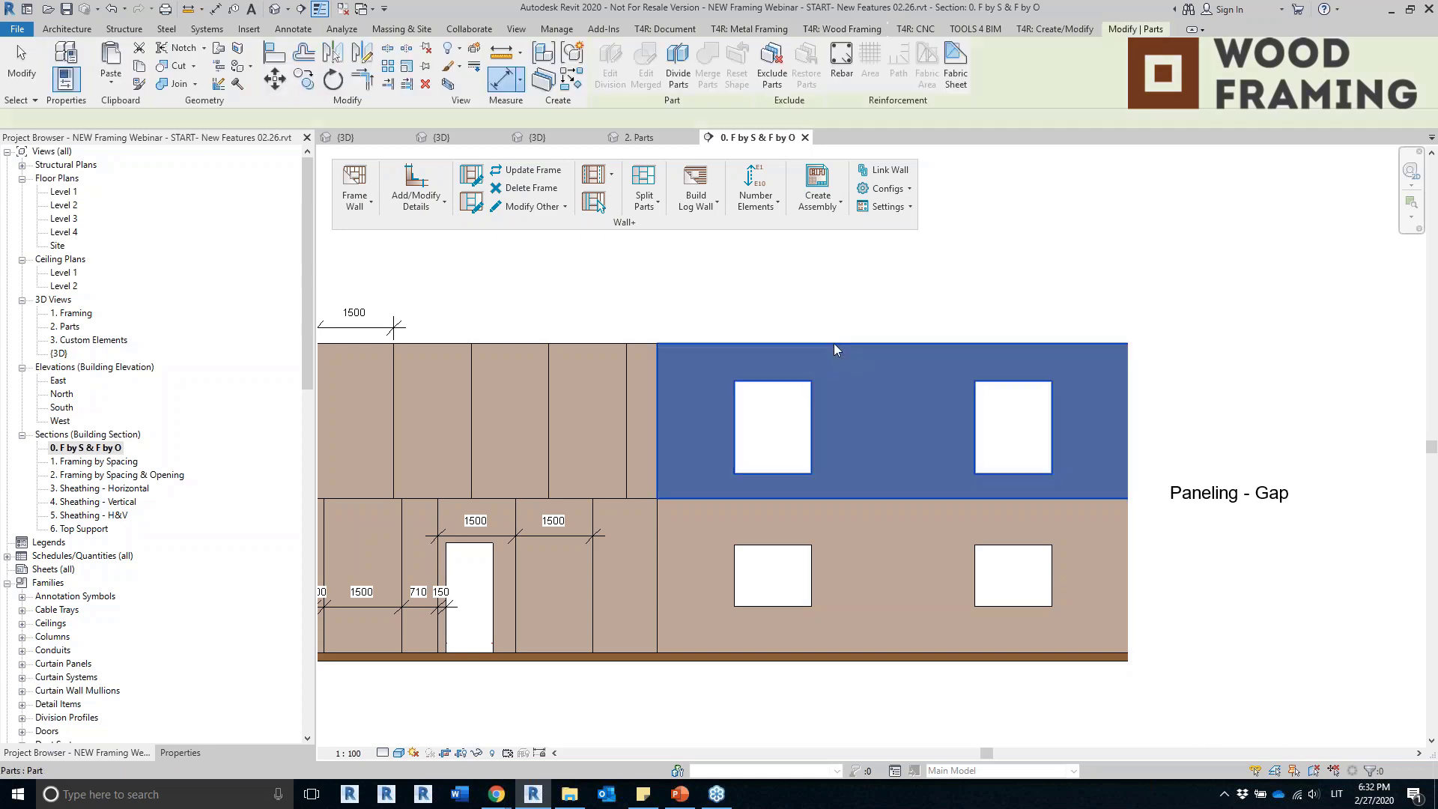
{"action": "key", "text": "Escape"}
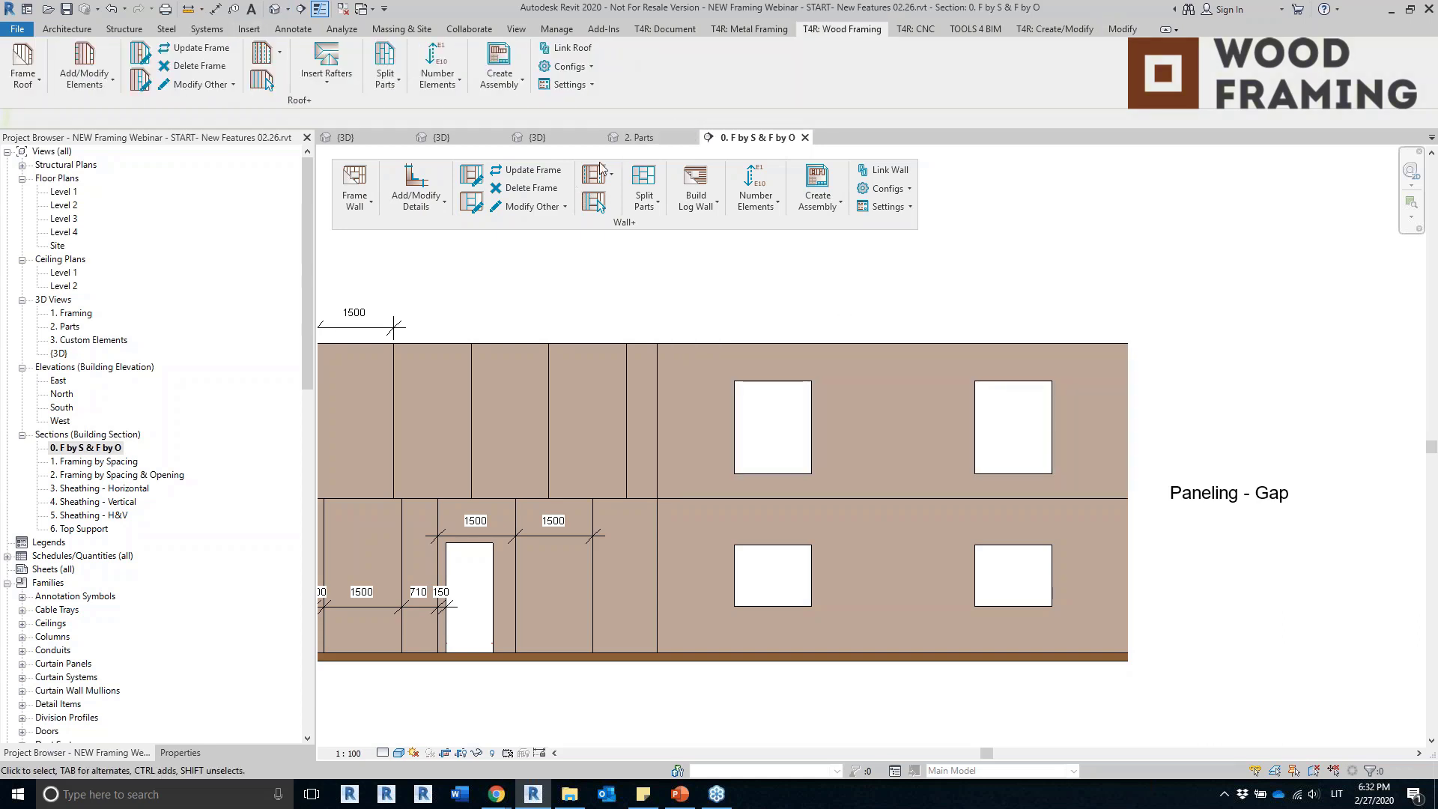
{"action": "left_click", "coordinate": [643, 188]}
{"action": "left_click", "coordinate": [873, 397]}
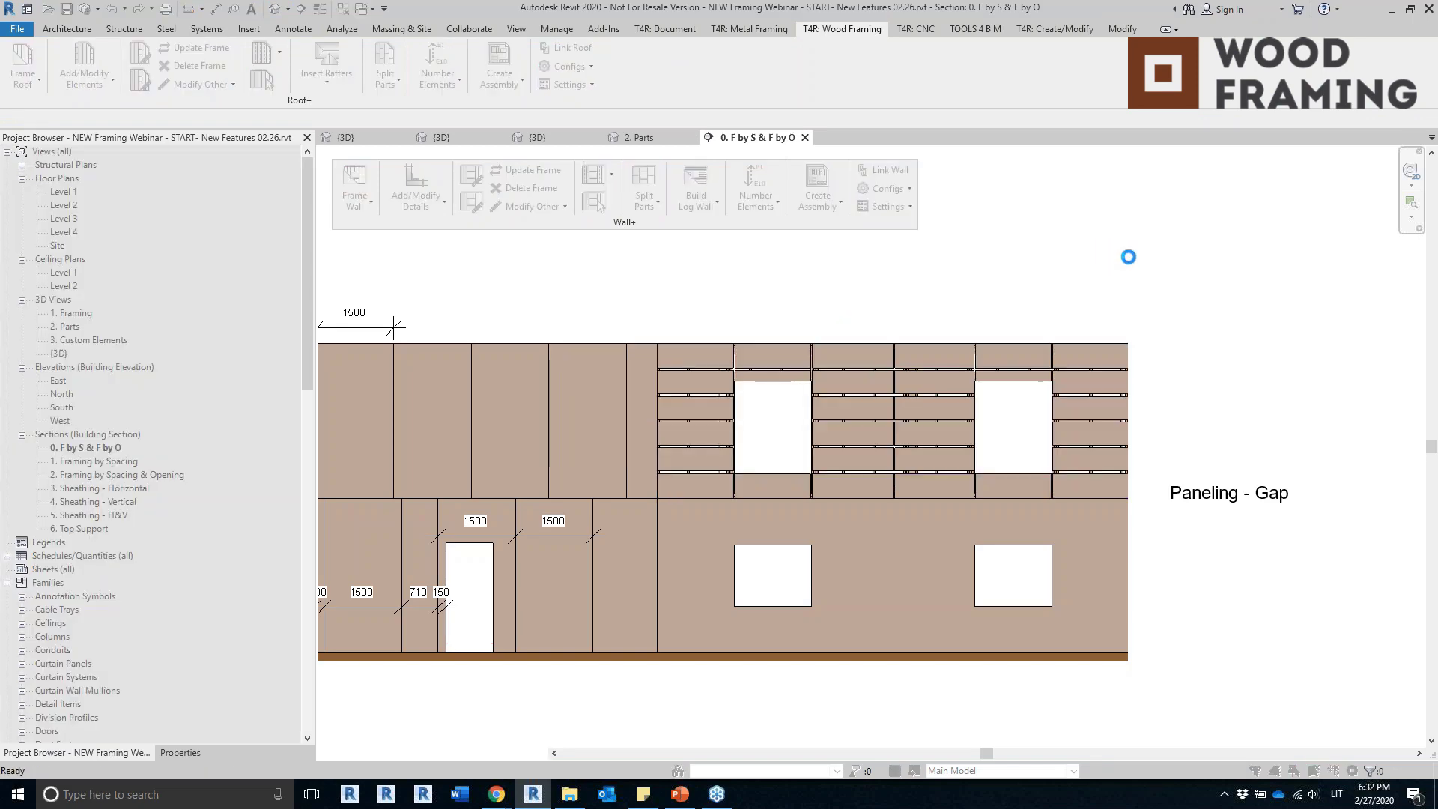
Open the wall paneling configuration and bring up the paneling layout settings of the Panel - Gap configuration.
{"action": "scroll", "coordinate": [753, 331], "scroll_direction": "up", "scroll_amount": 5}
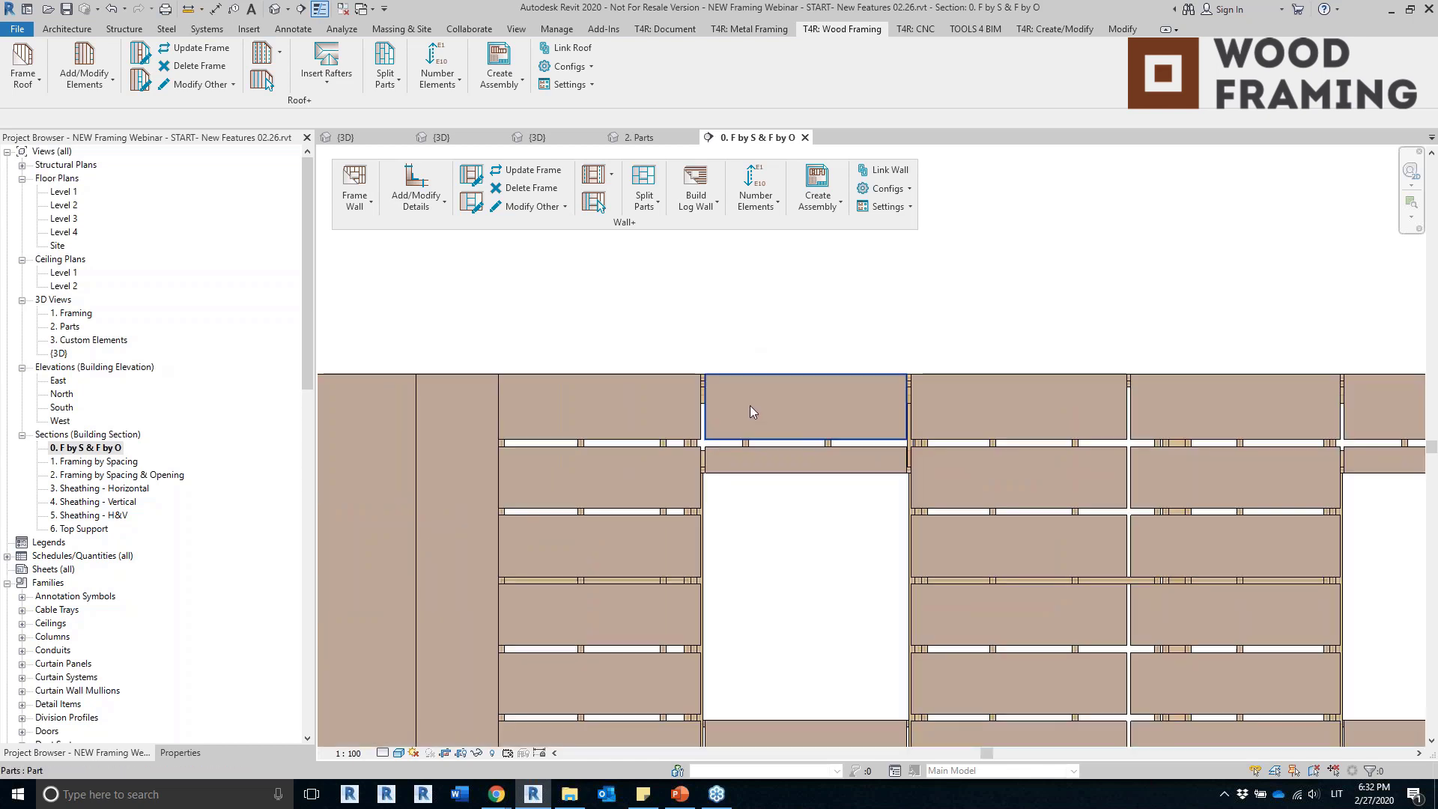
{"action": "left_click", "coordinate": [650, 206]}
{"action": "left_click", "coordinate": [693, 355]}
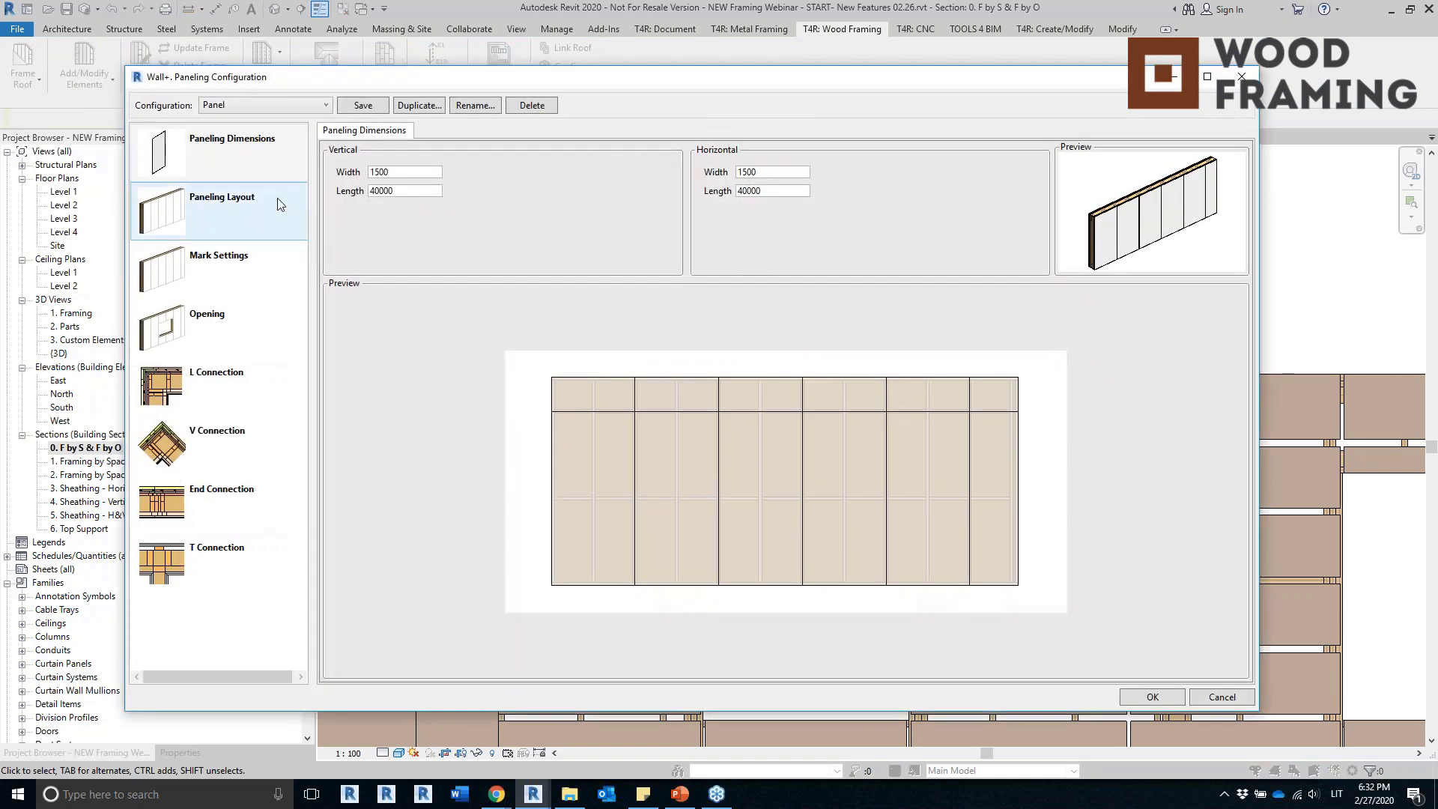
{"action": "left_click", "coordinate": [278, 204]}
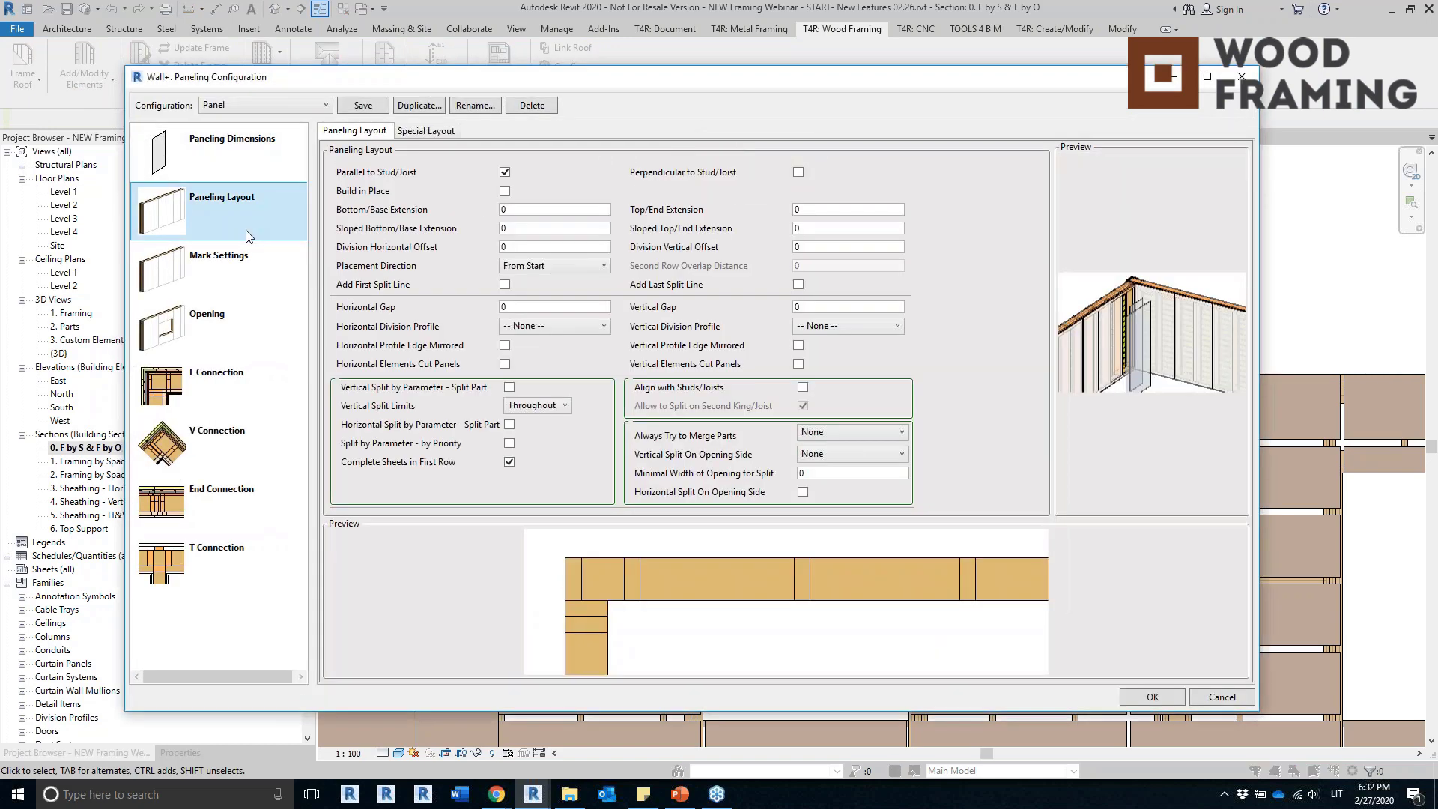
{"action": "left_click", "coordinate": [323, 105]}
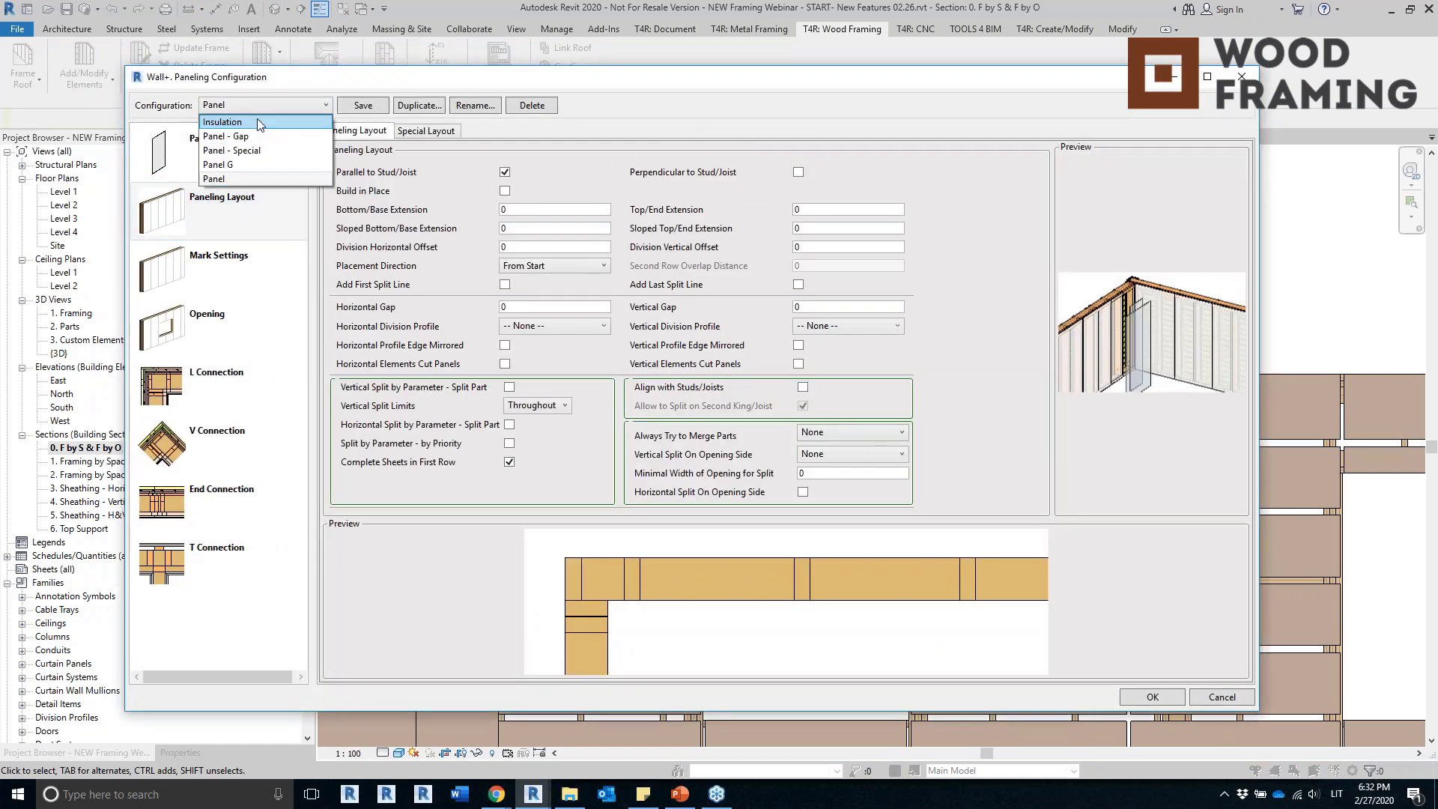
{"action": "left_click", "coordinate": [225, 137]}
{"action": "left_click", "coordinate": [175, 231]}
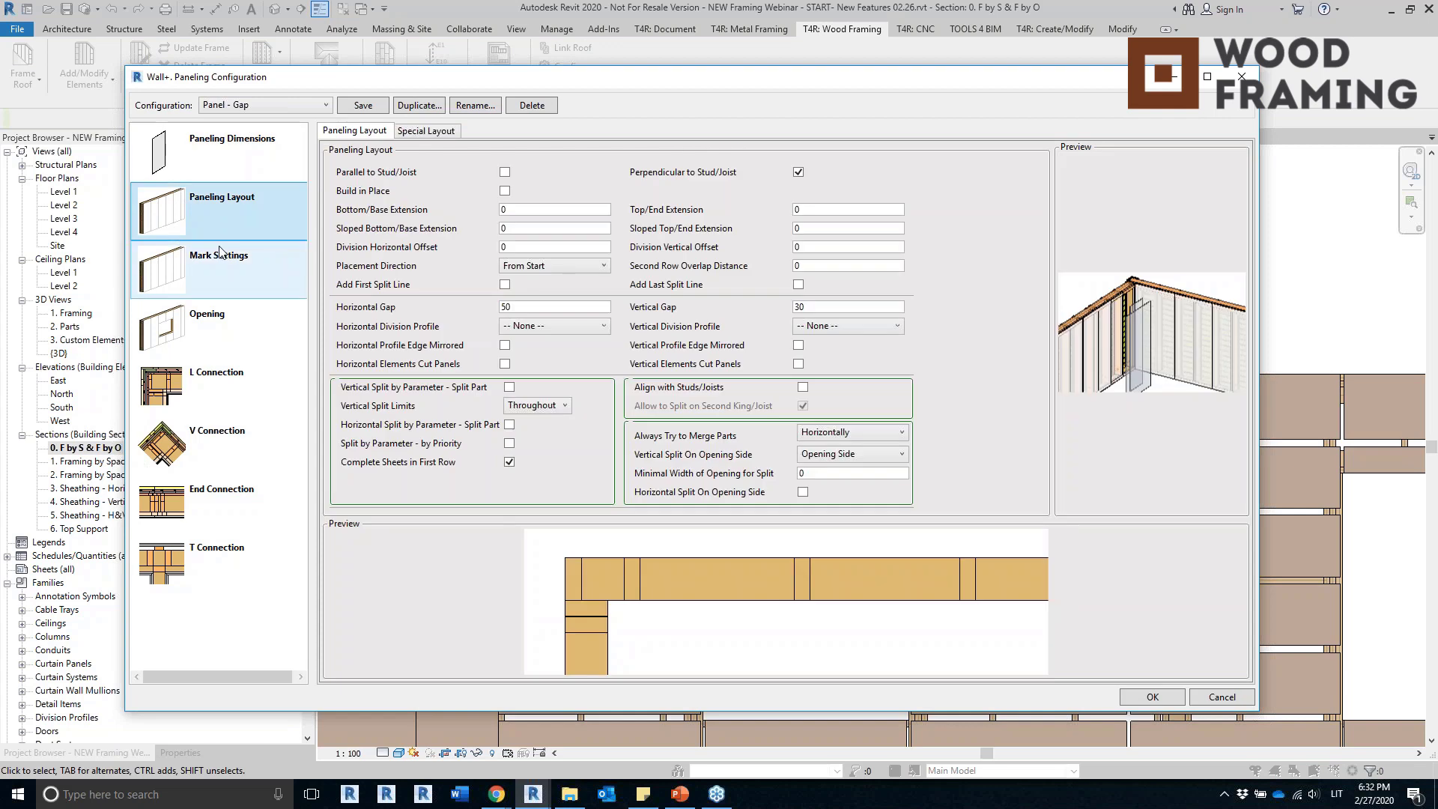
Review the horizontal gap, vertical gap and horizontal division profile options, and close the paneling configuration without changing it.
{"action": "double_click", "coordinate": [506, 307]}
{"action": "double_click", "coordinate": [801, 307]}
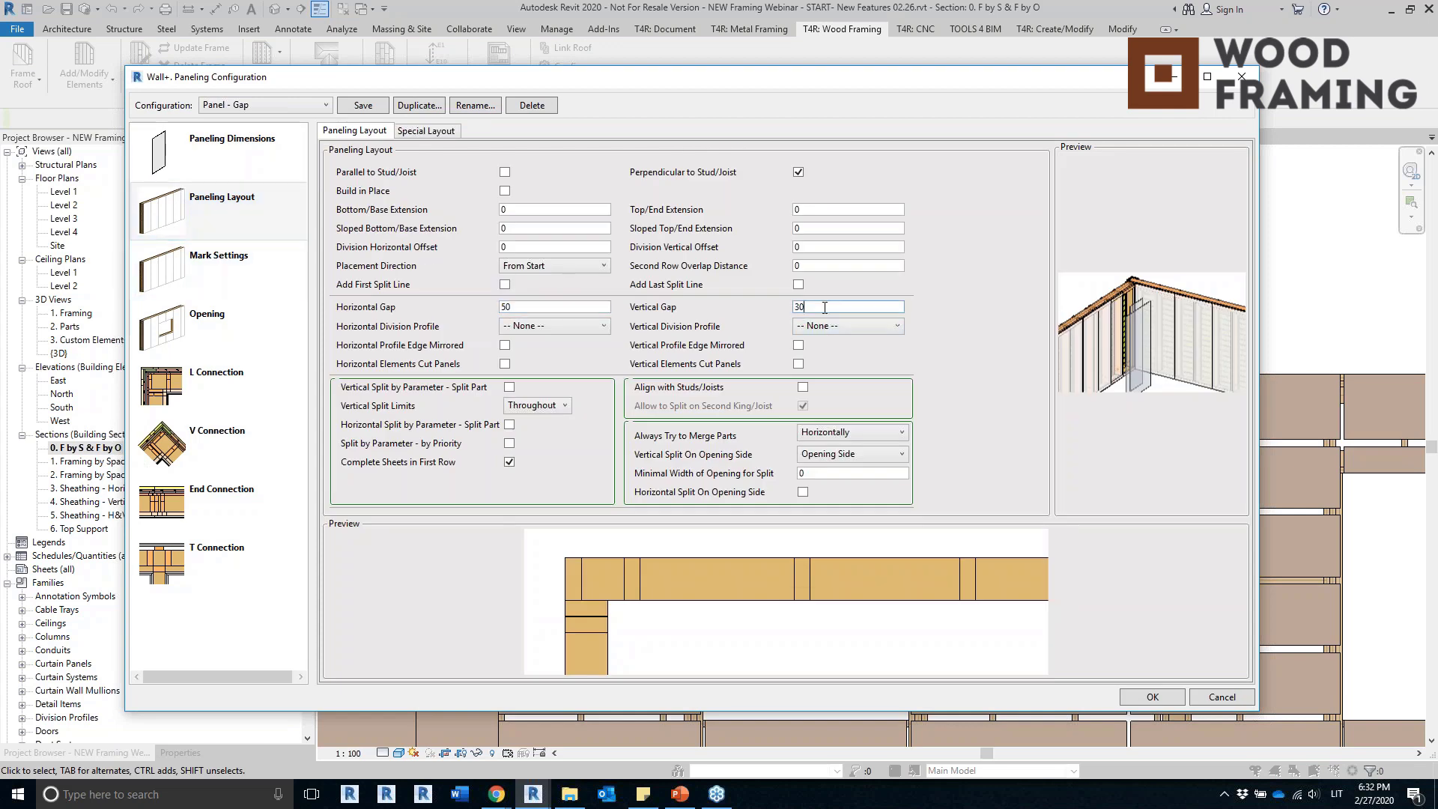
{"action": "left_click", "coordinate": [575, 330]}
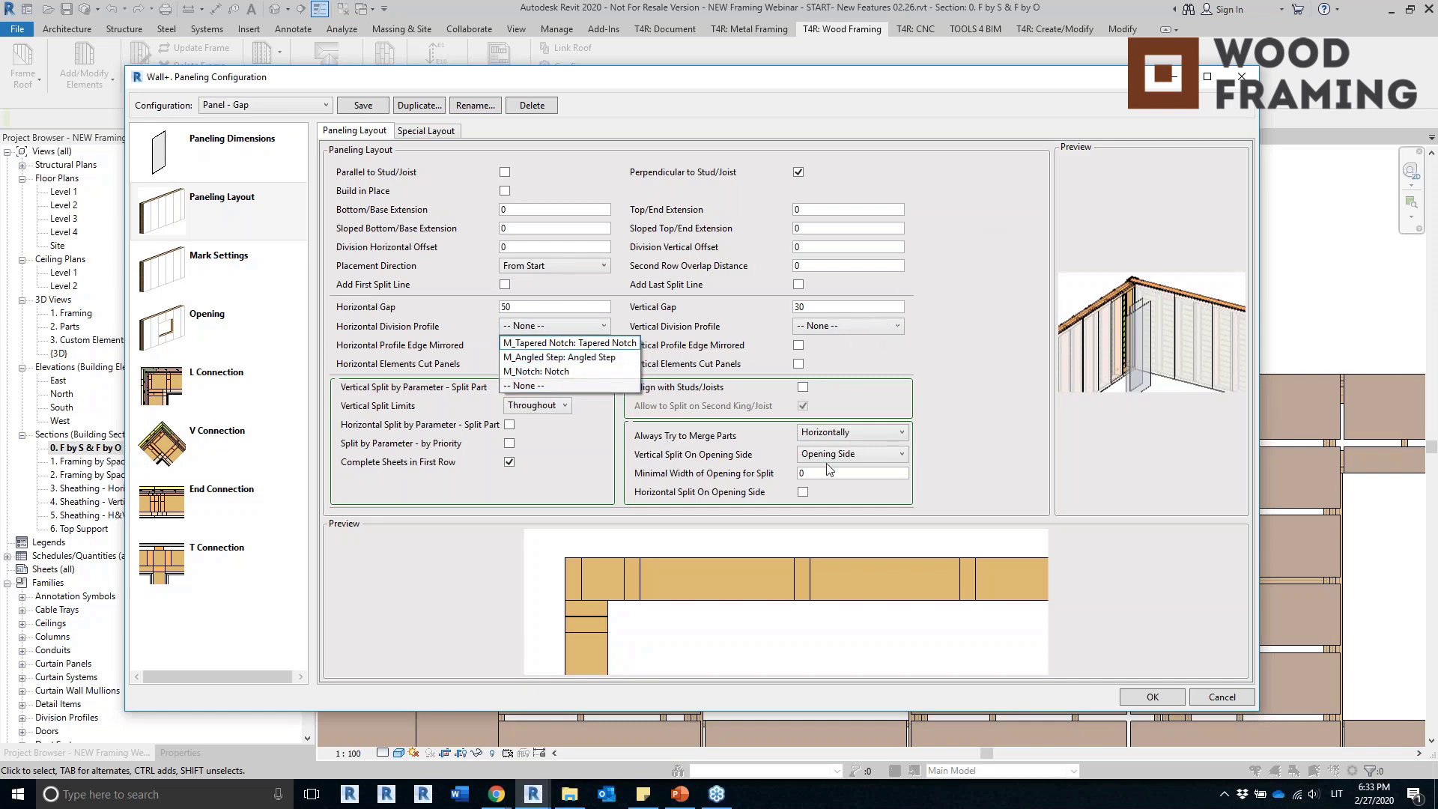
{"action": "key", "text": "Escape"}
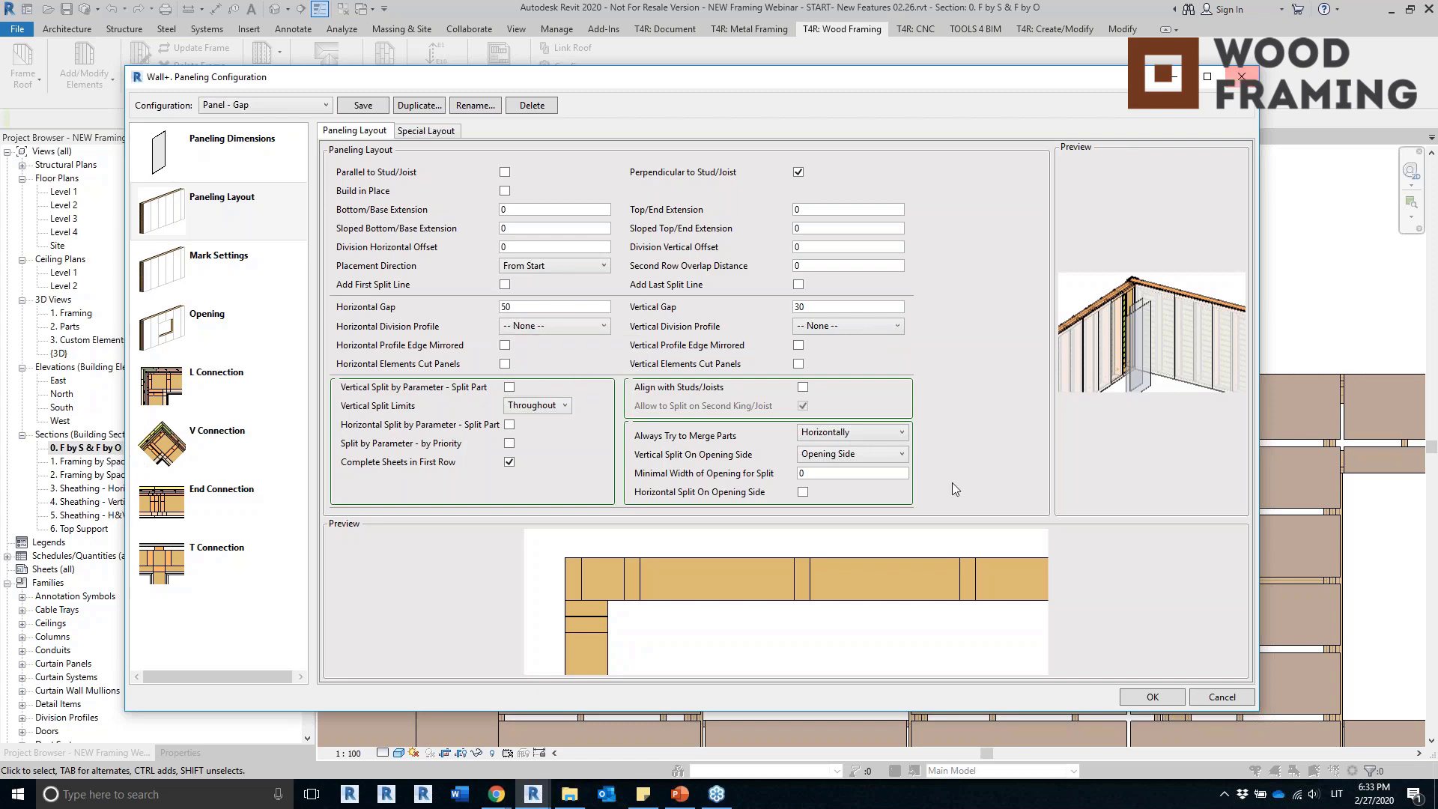
{"action": "key", "text": "Escape"}
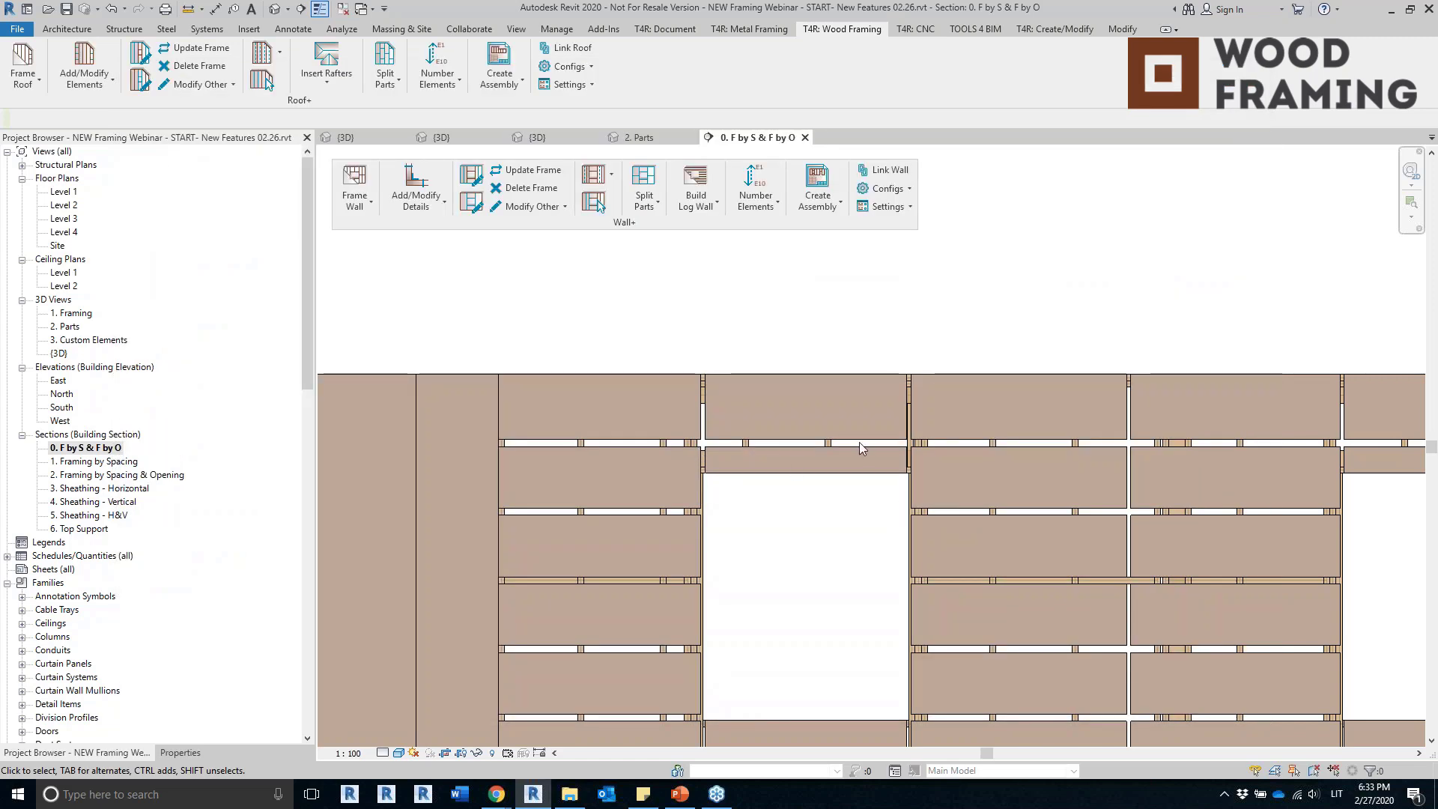
Examine the gap panels on the upper wall and compare them with the dimensioned panels along the whole section.
{"action": "scroll", "coordinate": [873, 481], "scroll_direction": "down", "scroll_amount": 3}
{"action": "middle_click_drag", "start_coordinate": [873, 482], "coordinate": [840, 442]}
{"action": "left_click", "coordinate": [834, 408]}
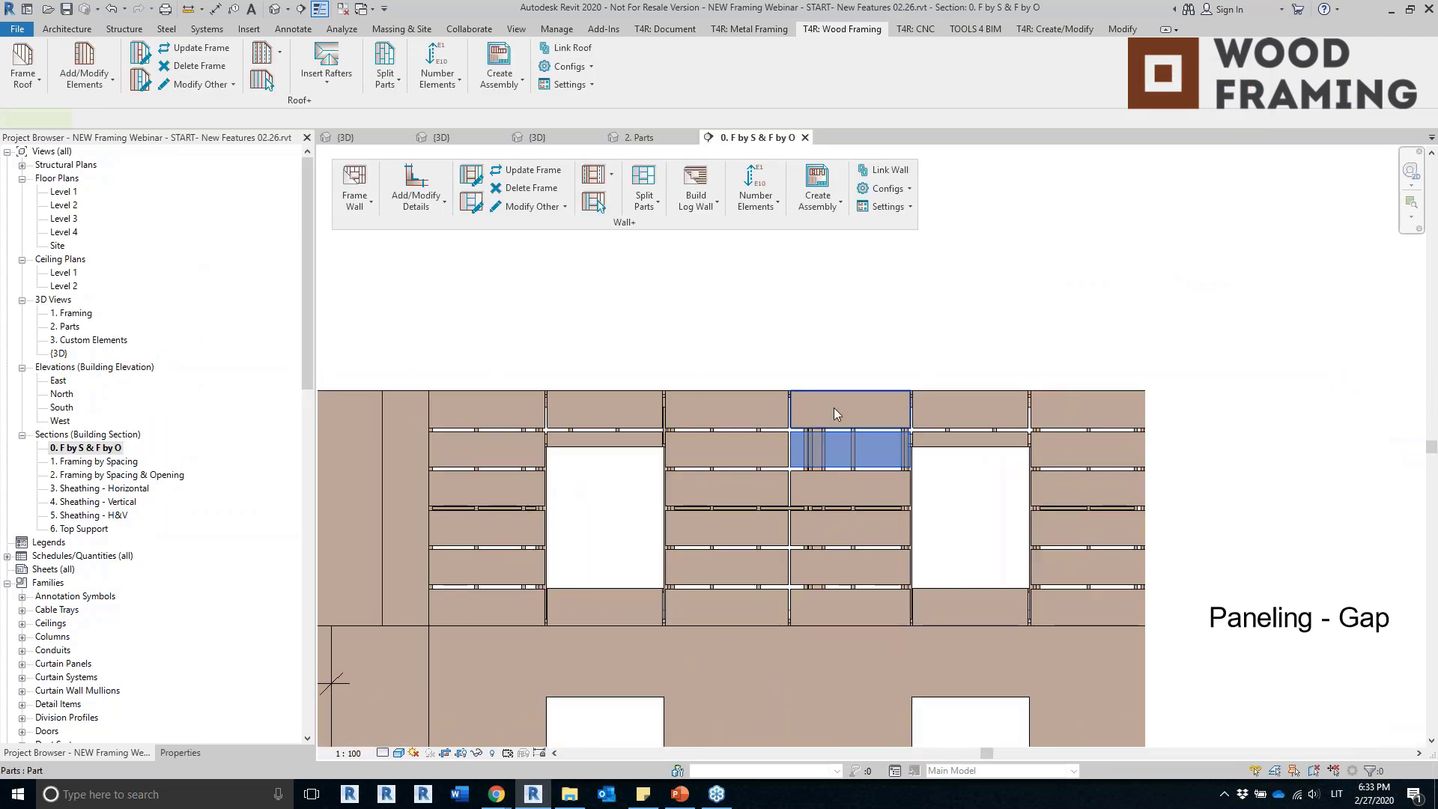
{"action": "scroll", "coordinate": [971, 243], "scroll_direction": "down", "scroll_amount": 2}
{"action": "left_click", "coordinate": [971, 244]}
{"action": "scroll", "coordinate": [971, 243], "scroll_direction": "down", "scroll_amount": 1}
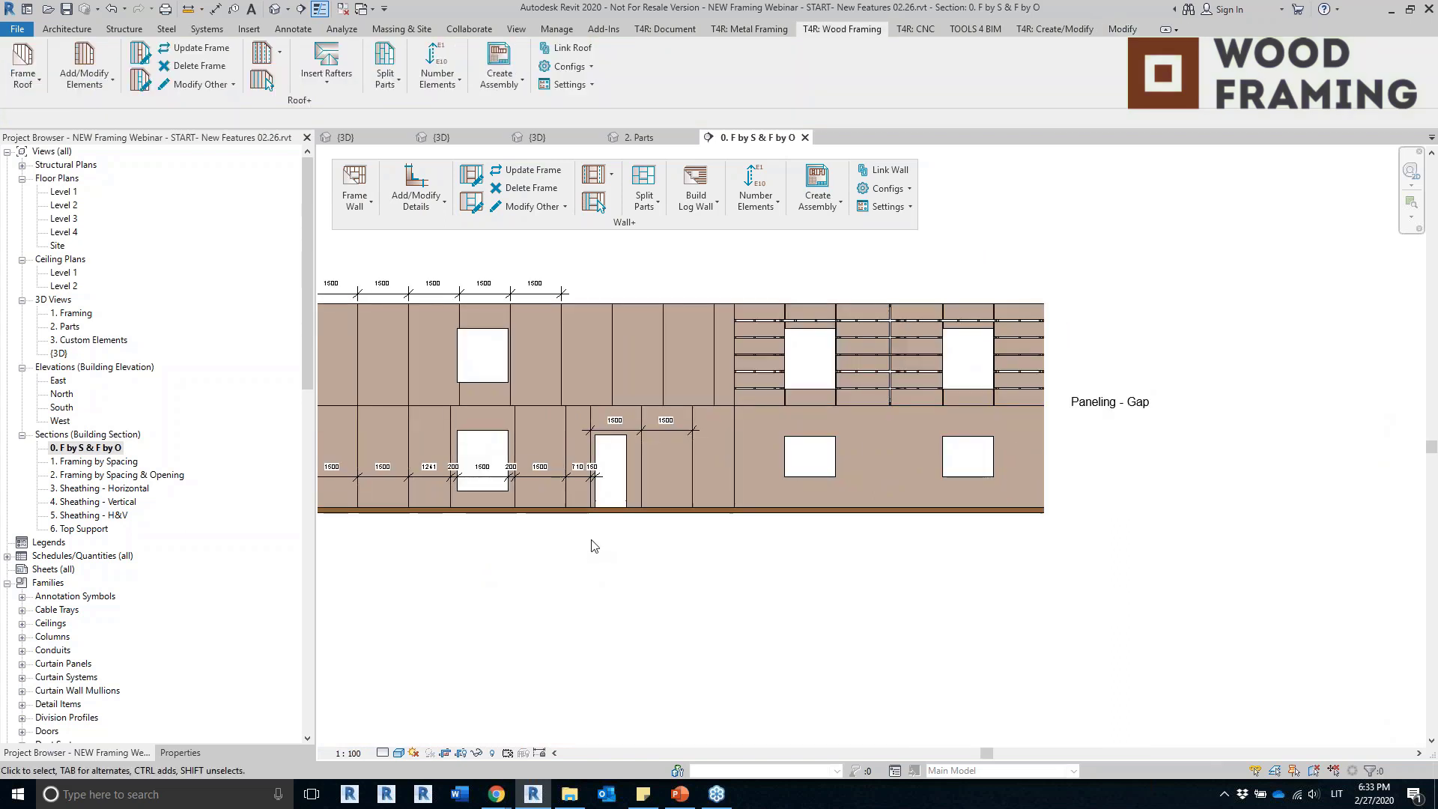
{"action": "middle_click_drag", "start_coordinate": [556, 542], "coordinate": [736, 558]}
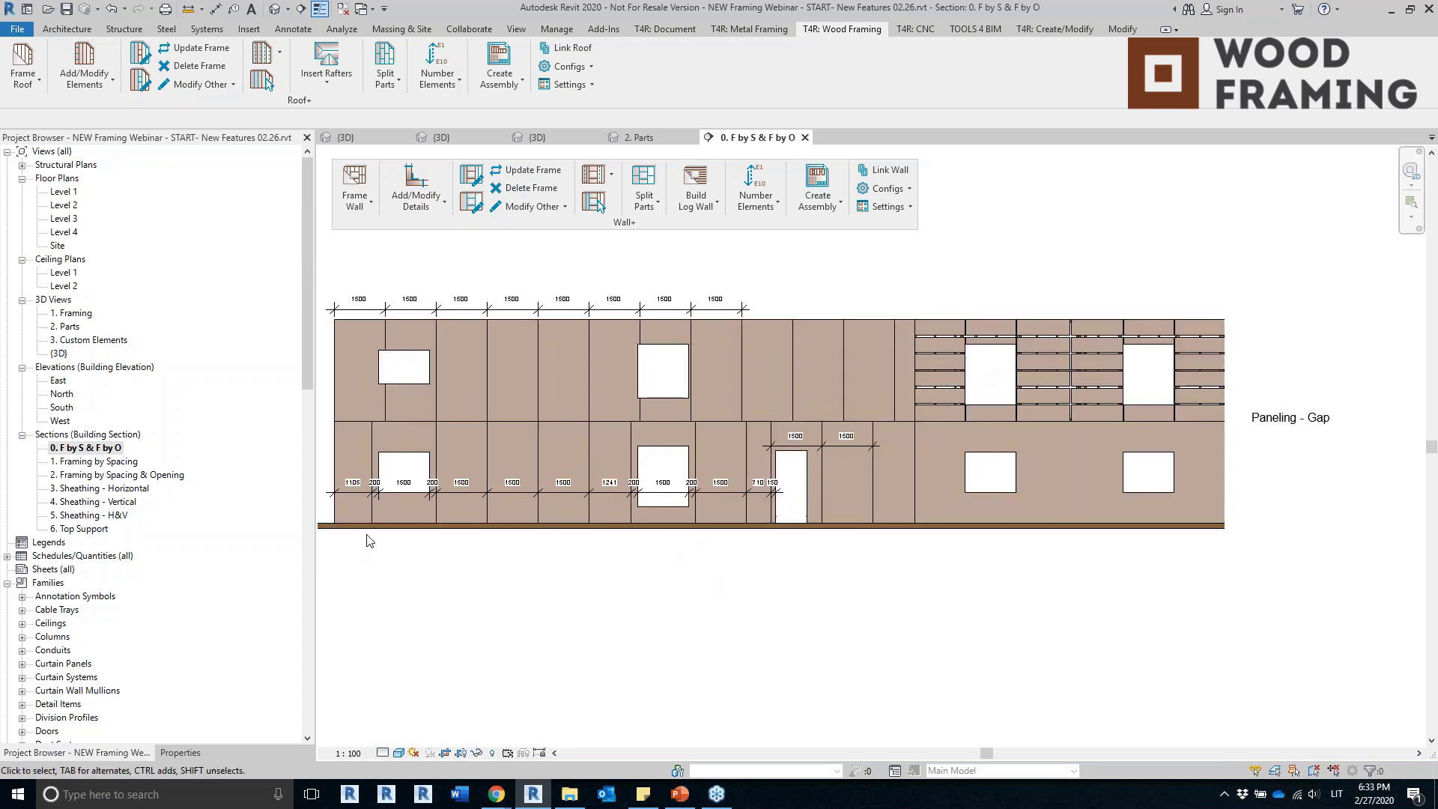
Open the 3D view 1. Framing and bring the long exterior wall with the door into close view.
{"action": "left_click", "coordinate": [752, 197]}
{"action": "double_click", "coordinate": [74, 313]}
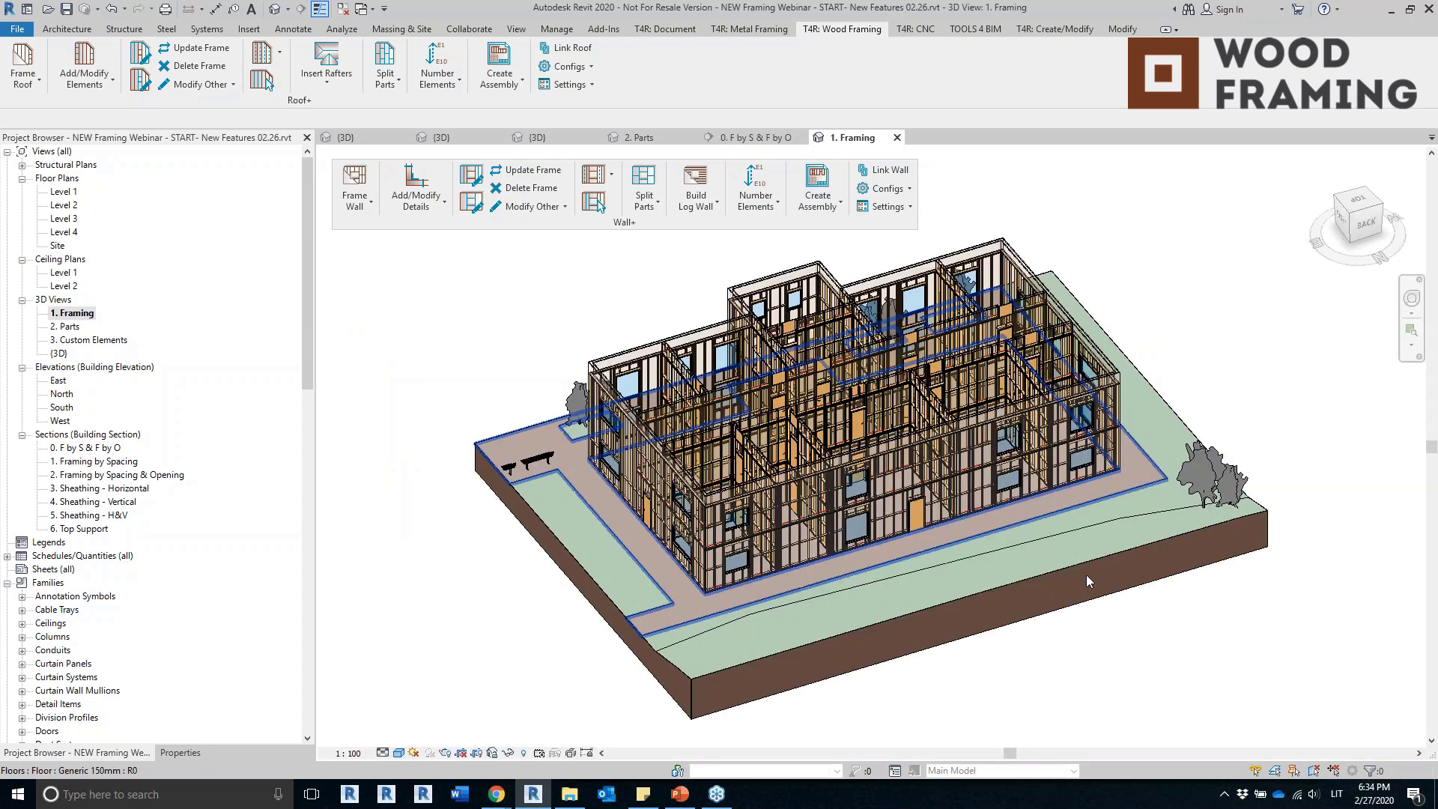
{"action": "middle_click_drag", "start_coordinate": [1088, 581], "coordinate": [891, 540], "text": "shift"}
{"action": "scroll", "coordinate": [884, 535], "scroll_direction": "up", "scroll_amount": 2}
{"action": "scroll", "coordinate": [861, 535], "scroll_direction": "up", "scroll_amount": 2}
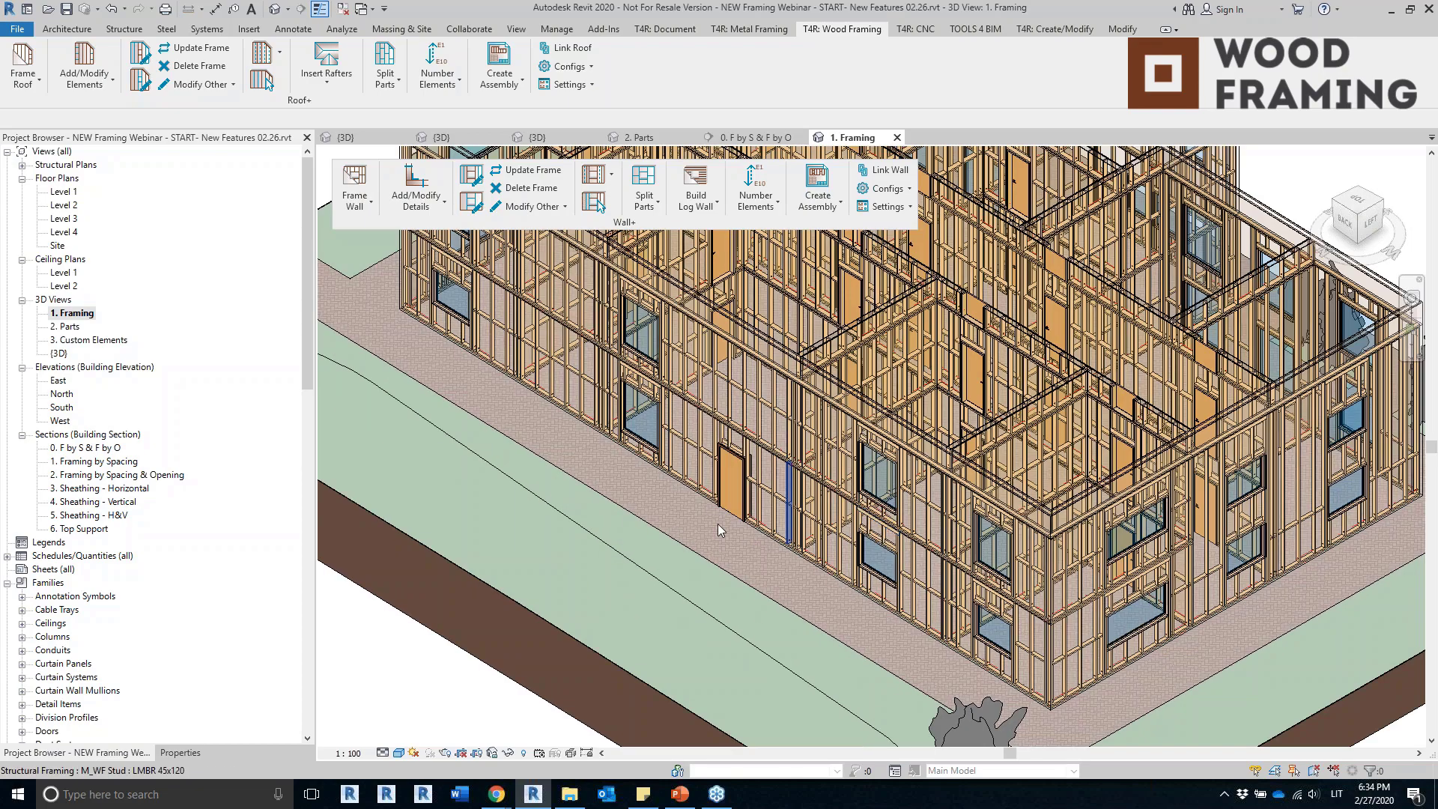
{"action": "scroll", "coordinate": [697, 487], "scroll_direction": "up", "scroll_amount": 2}
{"action": "middle_click_drag", "start_coordinate": [674, 453], "coordinate": [756, 419], "text": "shift"}
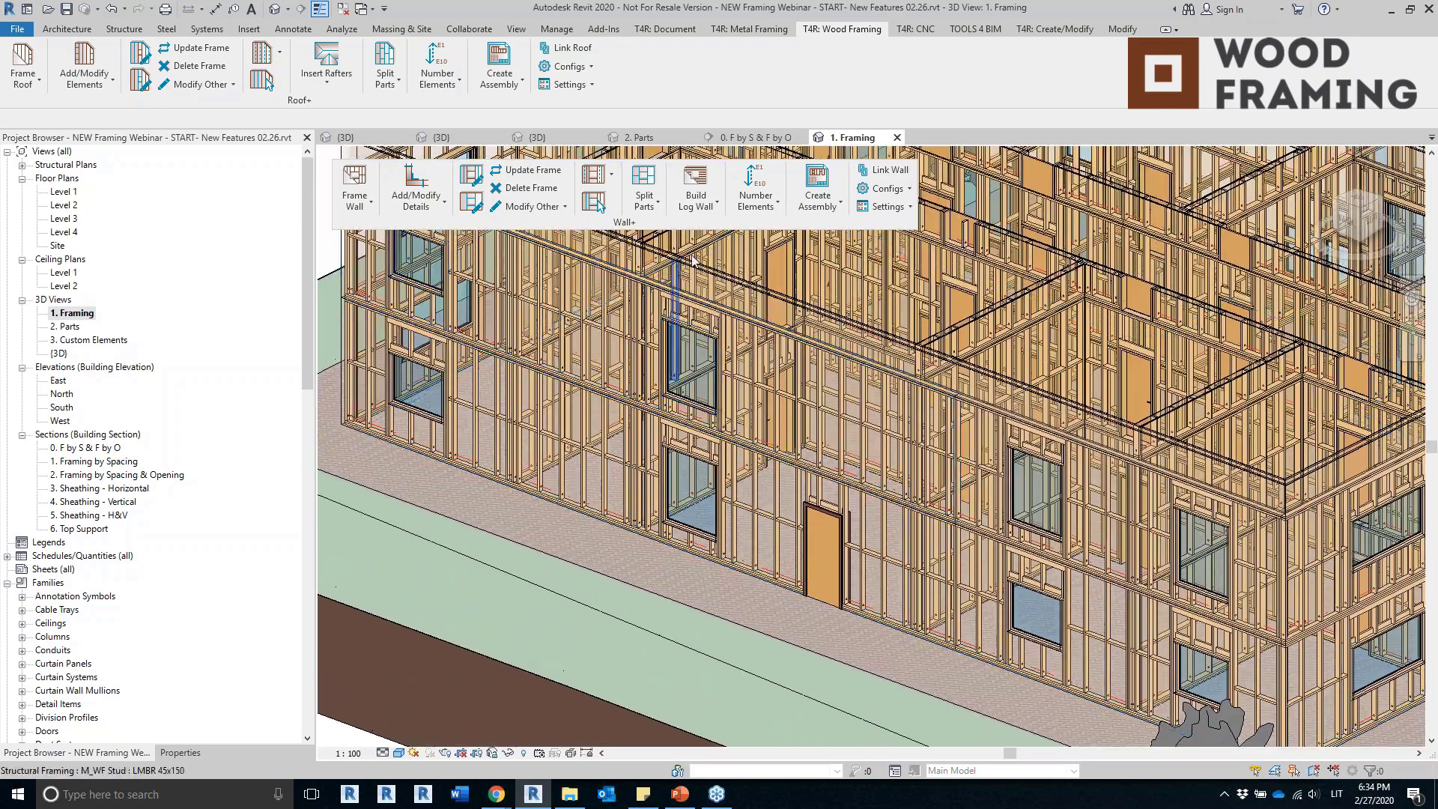
{"action": "left_click", "coordinate": [756, 200]}
{"action": "left_click", "coordinate": [779, 297]}
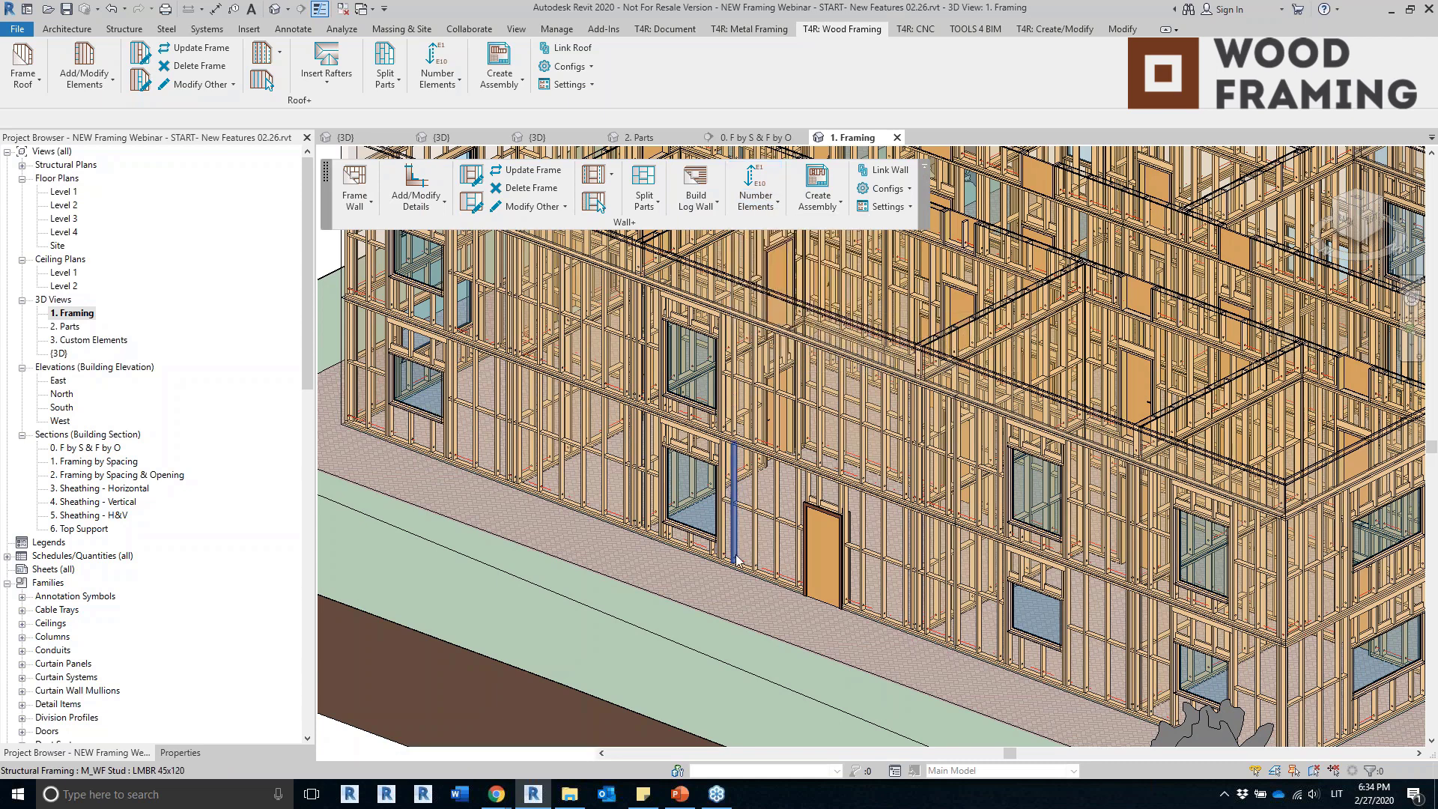
Check the Mark values of the lower exterior walls and the upper wall near the corner, and clear the selection.
{"action": "left_click", "coordinate": [752, 579]}
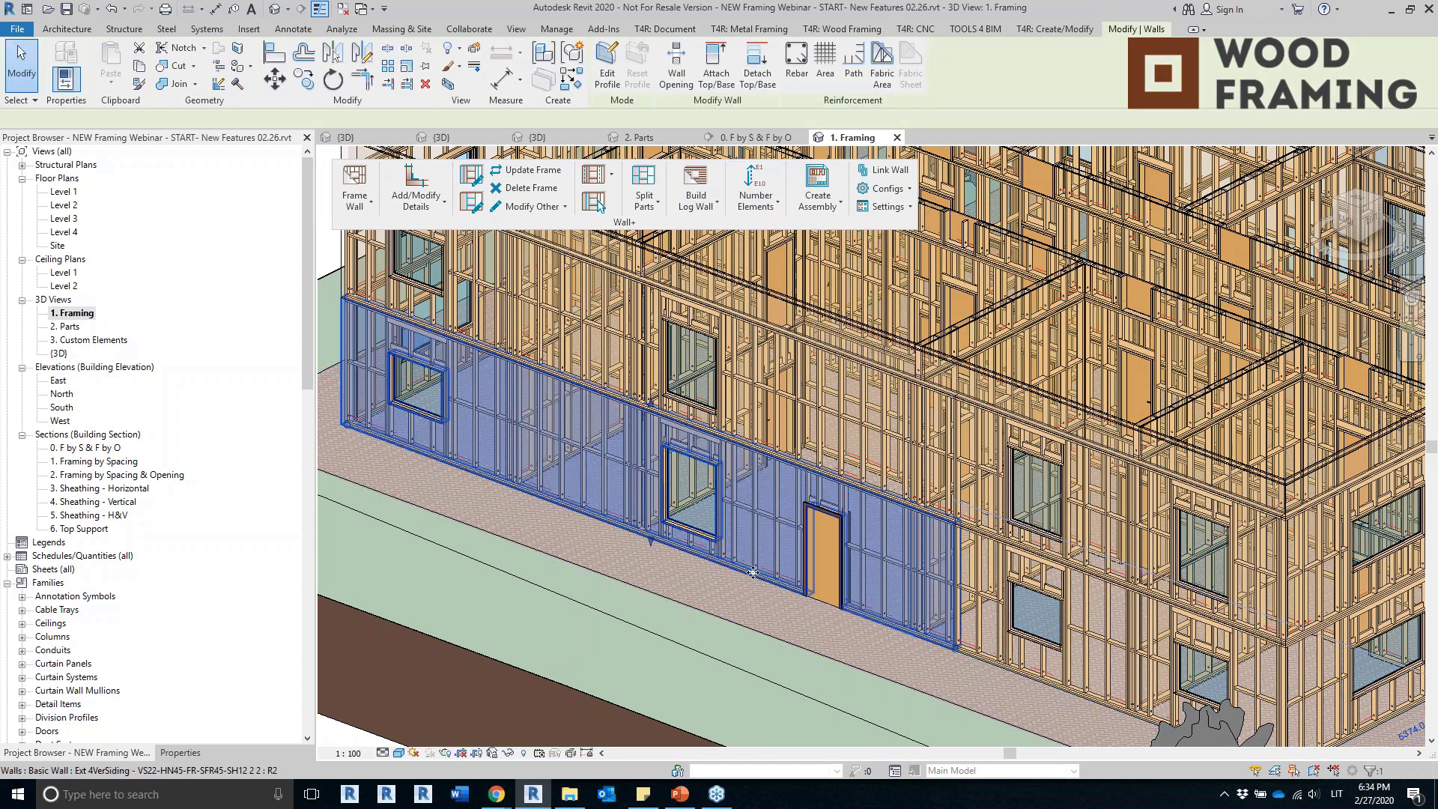
{"action": "left_click", "coordinate": [171, 755]}
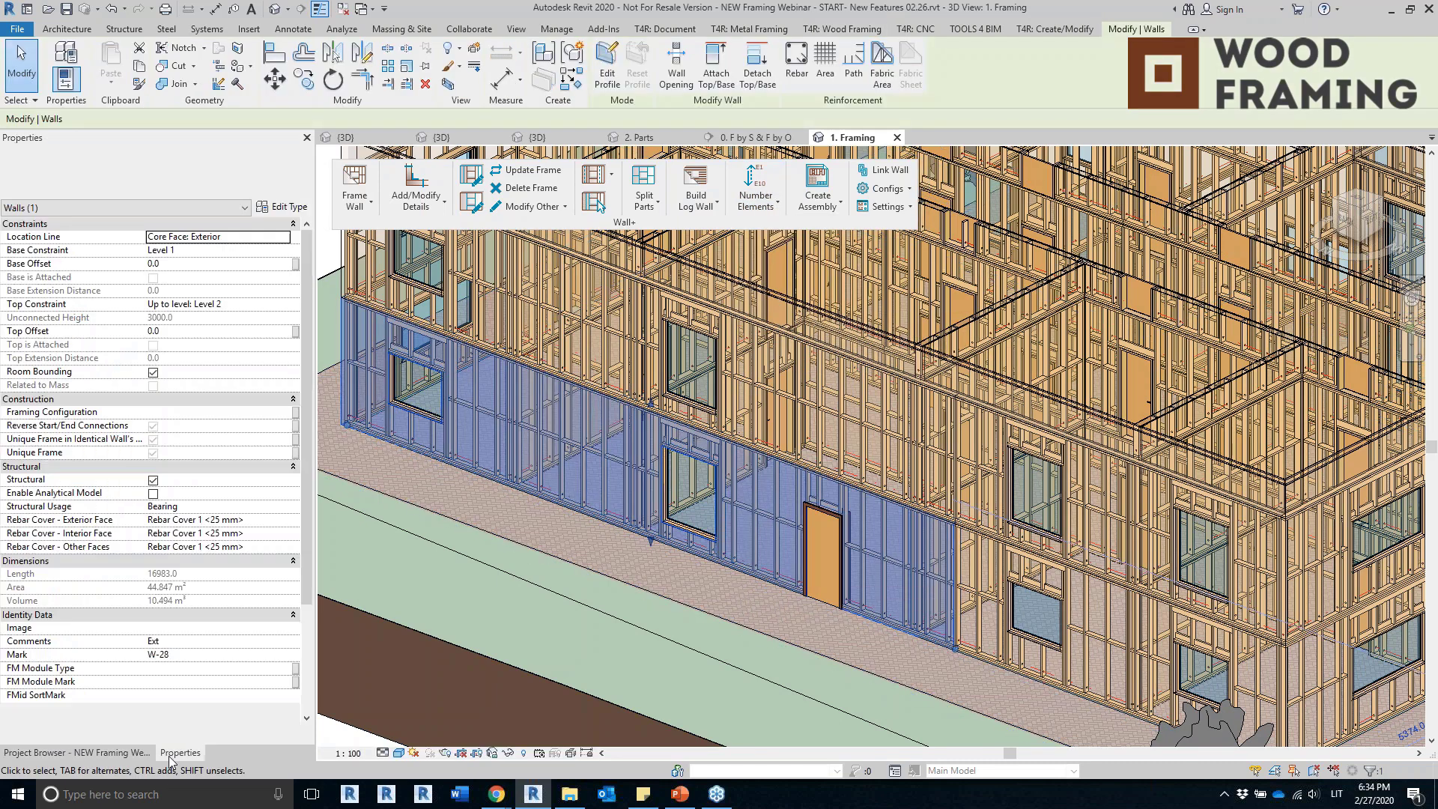
{"action": "left_click", "coordinate": [173, 658]}
{"action": "left_click", "coordinate": [179, 654]}
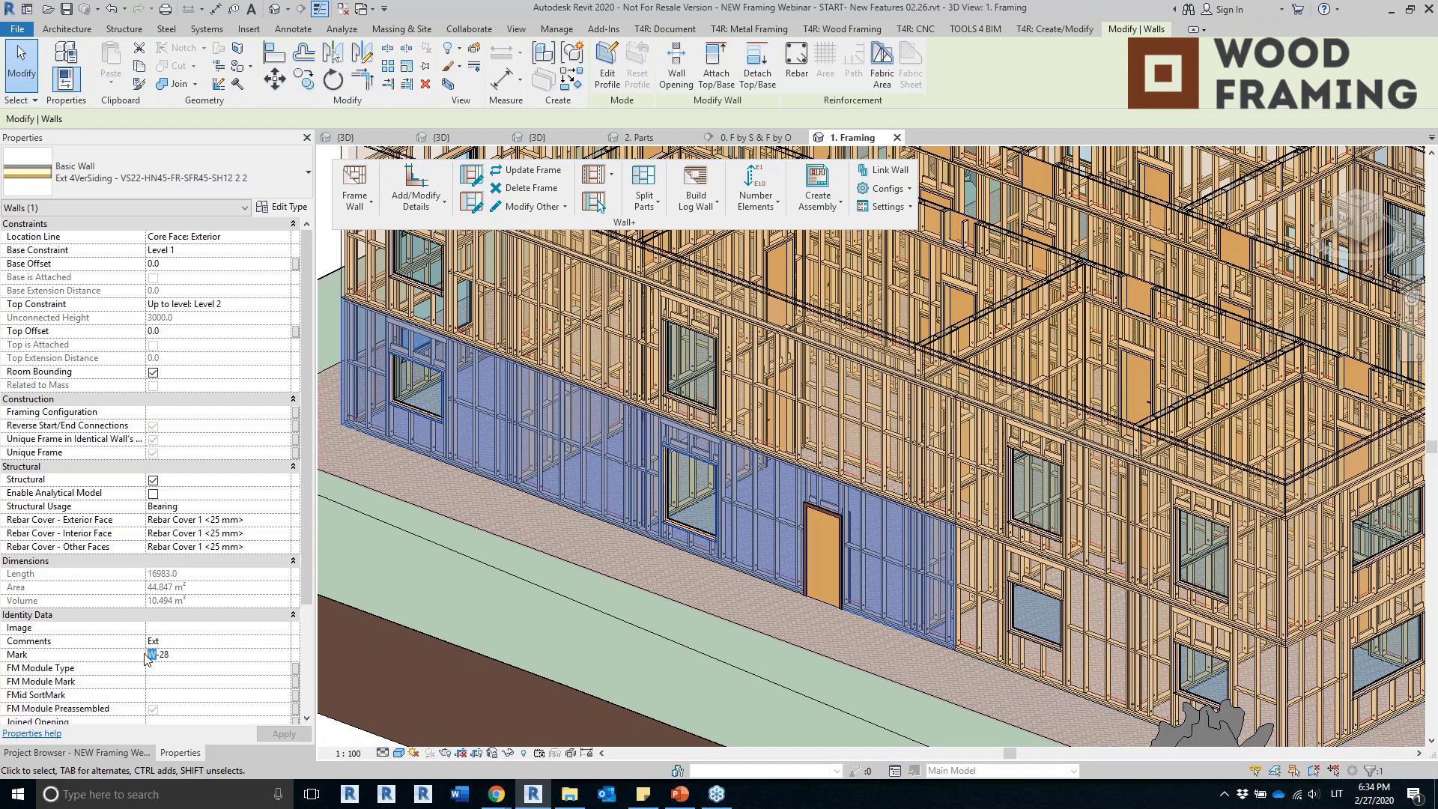
{"action": "left_click", "coordinate": [1018, 674]}
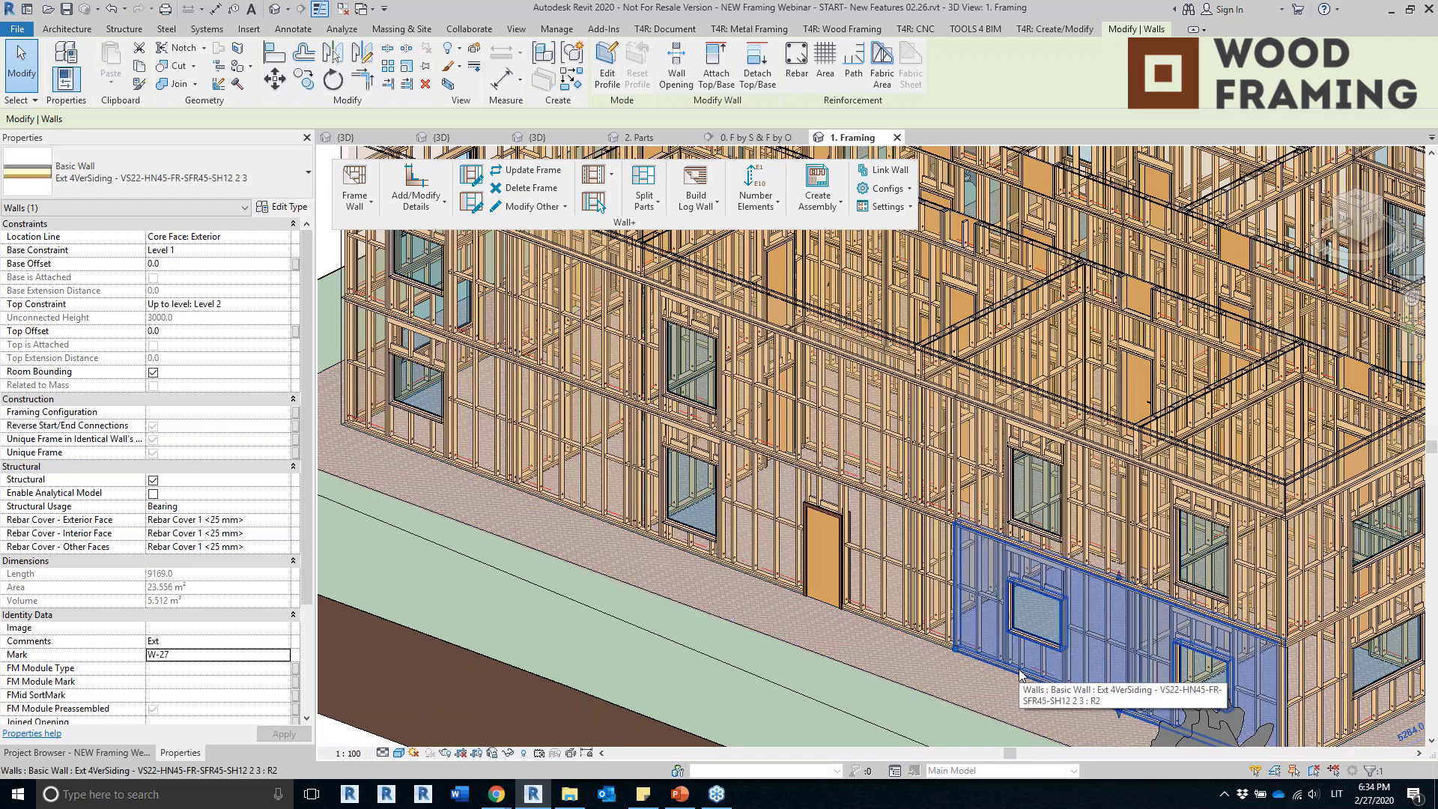
{"action": "left_click", "coordinate": [878, 499]}
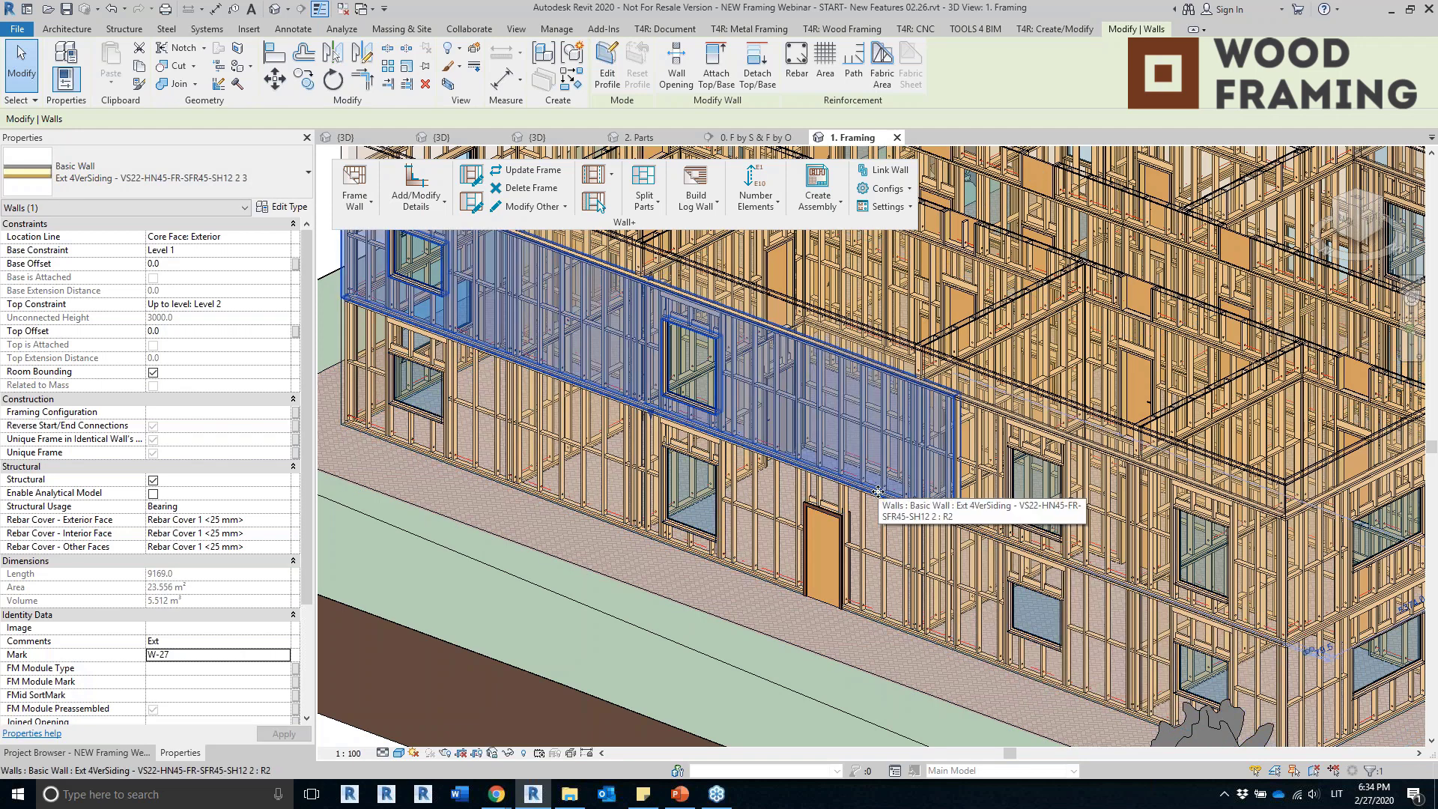
{"action": "left_click", "coordinate": [977, 411]}
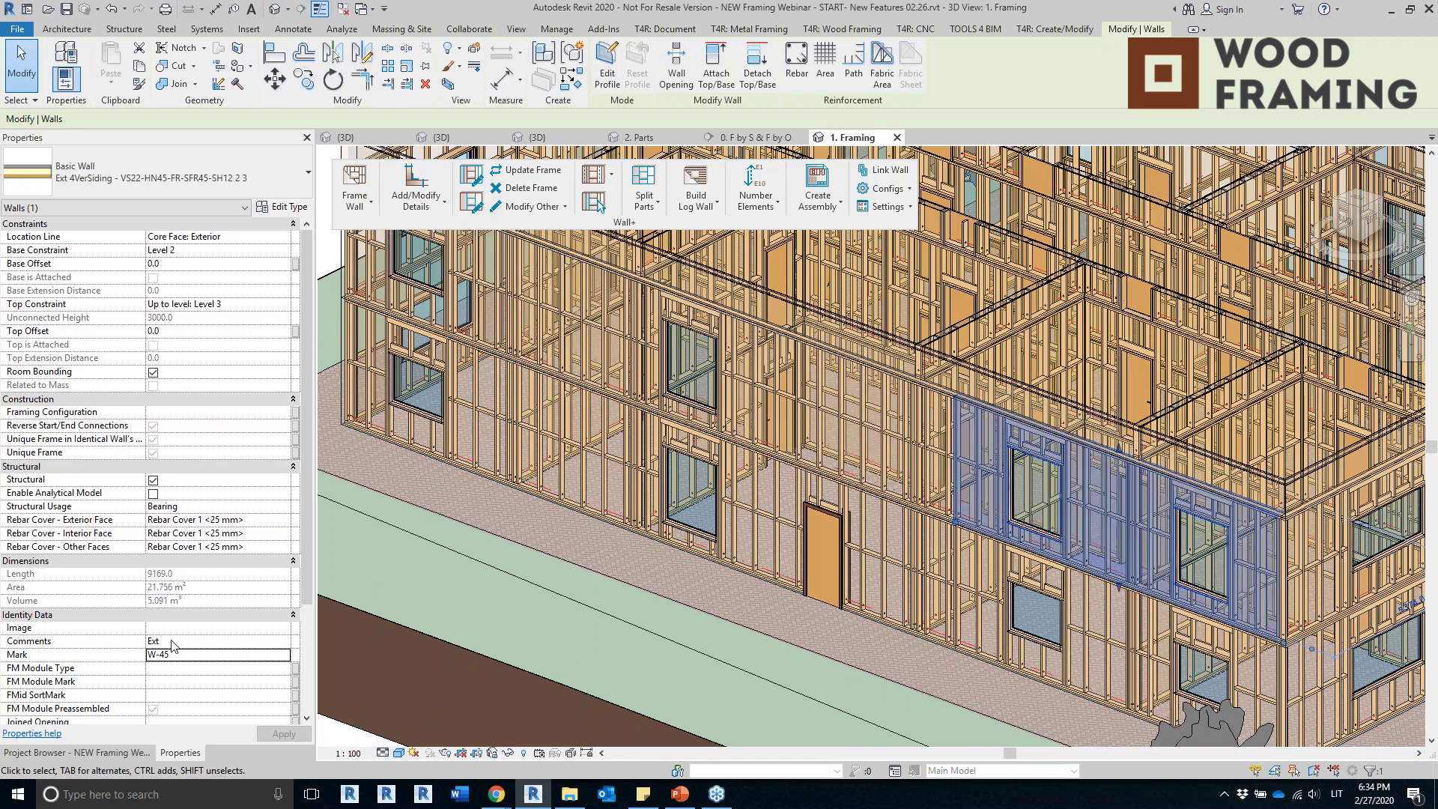
{"action": "left_click", "coordinate": [176, 657]}
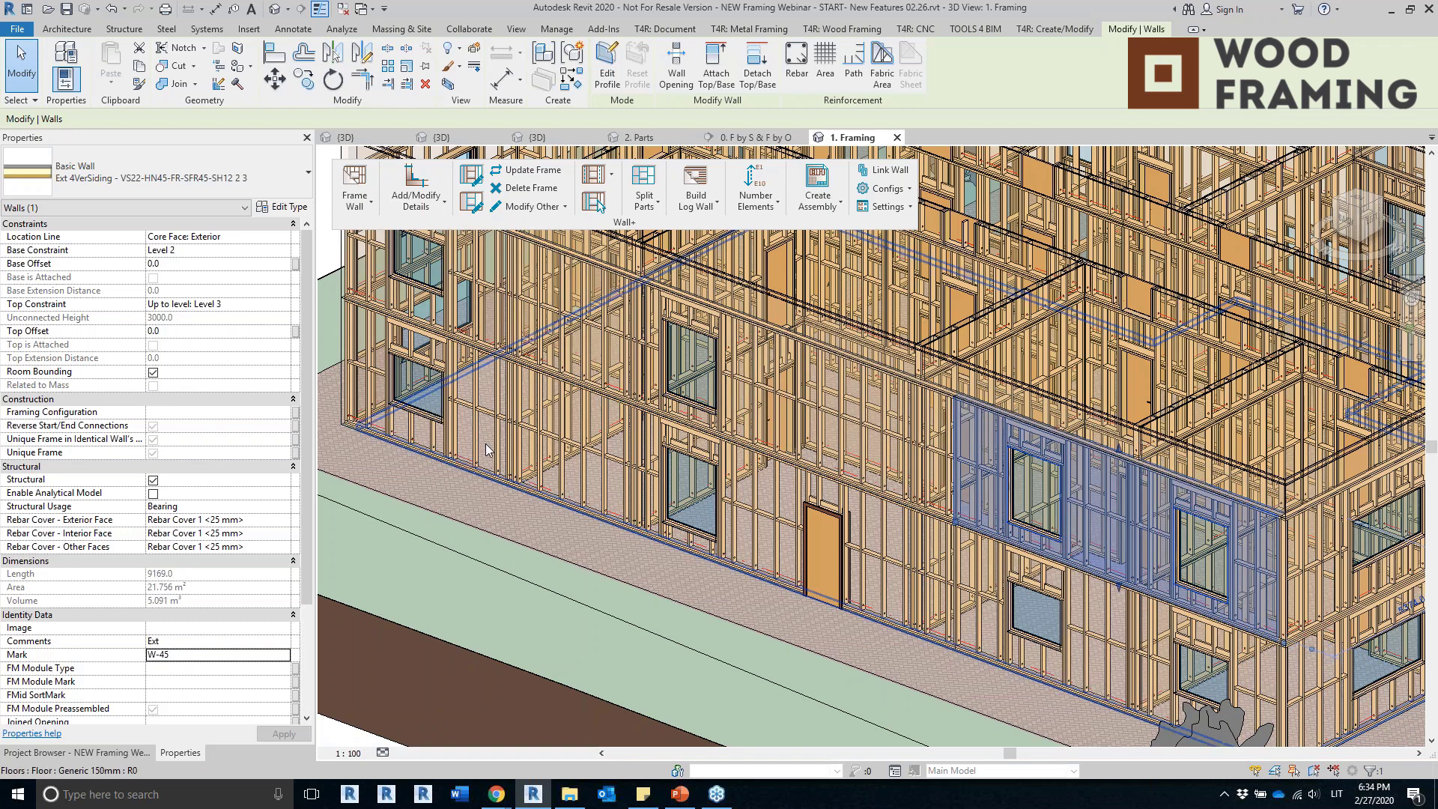
{"action": "key", "text": "Escape"}
{"action": "key", "text": "Escape"}
Inspect a lower-wall stud's identity data, including its module mark, member type and sort mark, and compare it with the host wall's Mark.
{"action": "scroll", "coordinate": [483, 444], "scroll_direction": "up", "scroll_amount": 4}
{"action": "left_click", "coordinate": [577, 470]}
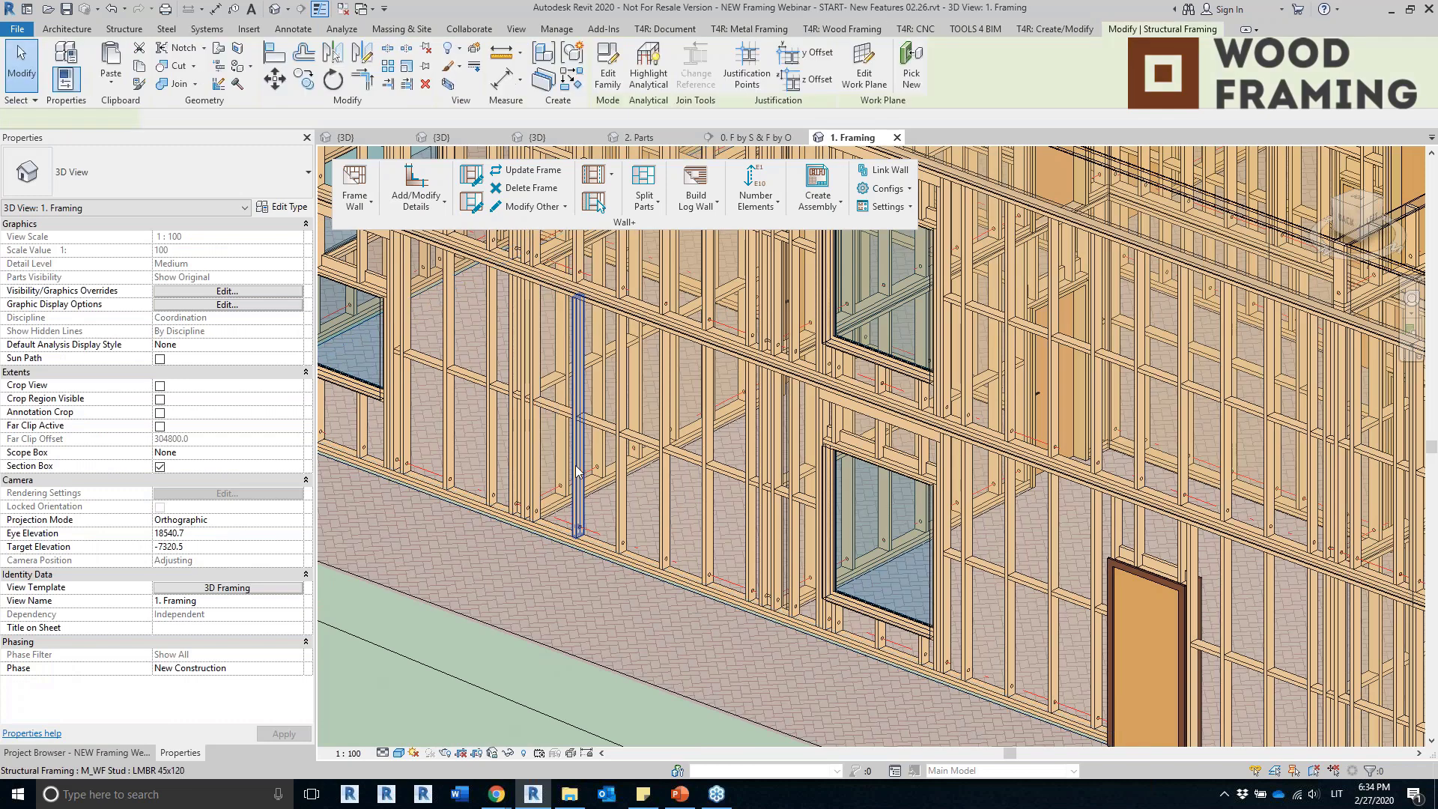
{"action": "left_click_drag", "start_coordinate": [303, 401], "coordinate": [303, 648]}
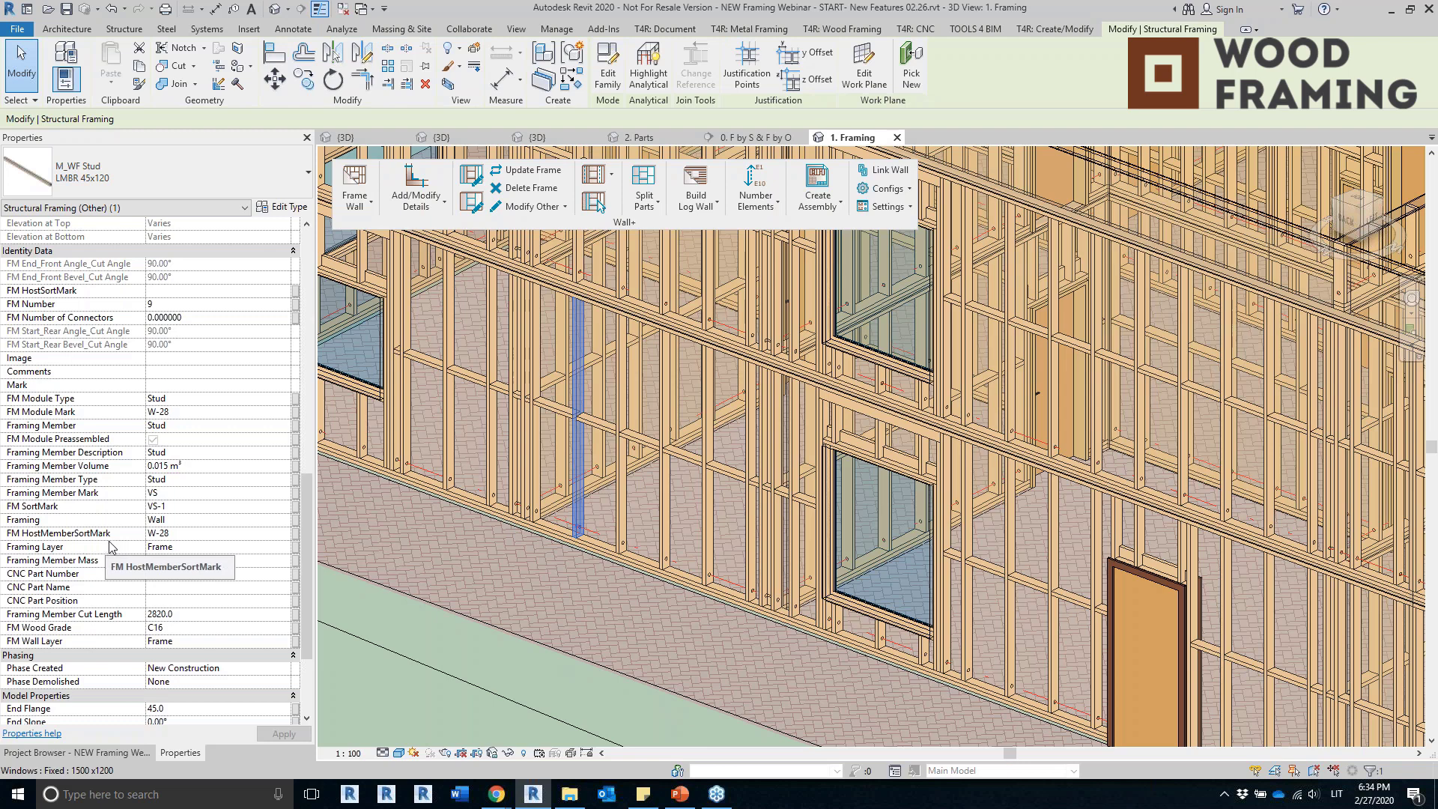
{"action": "left_click", "coordinate": [174, 481]}
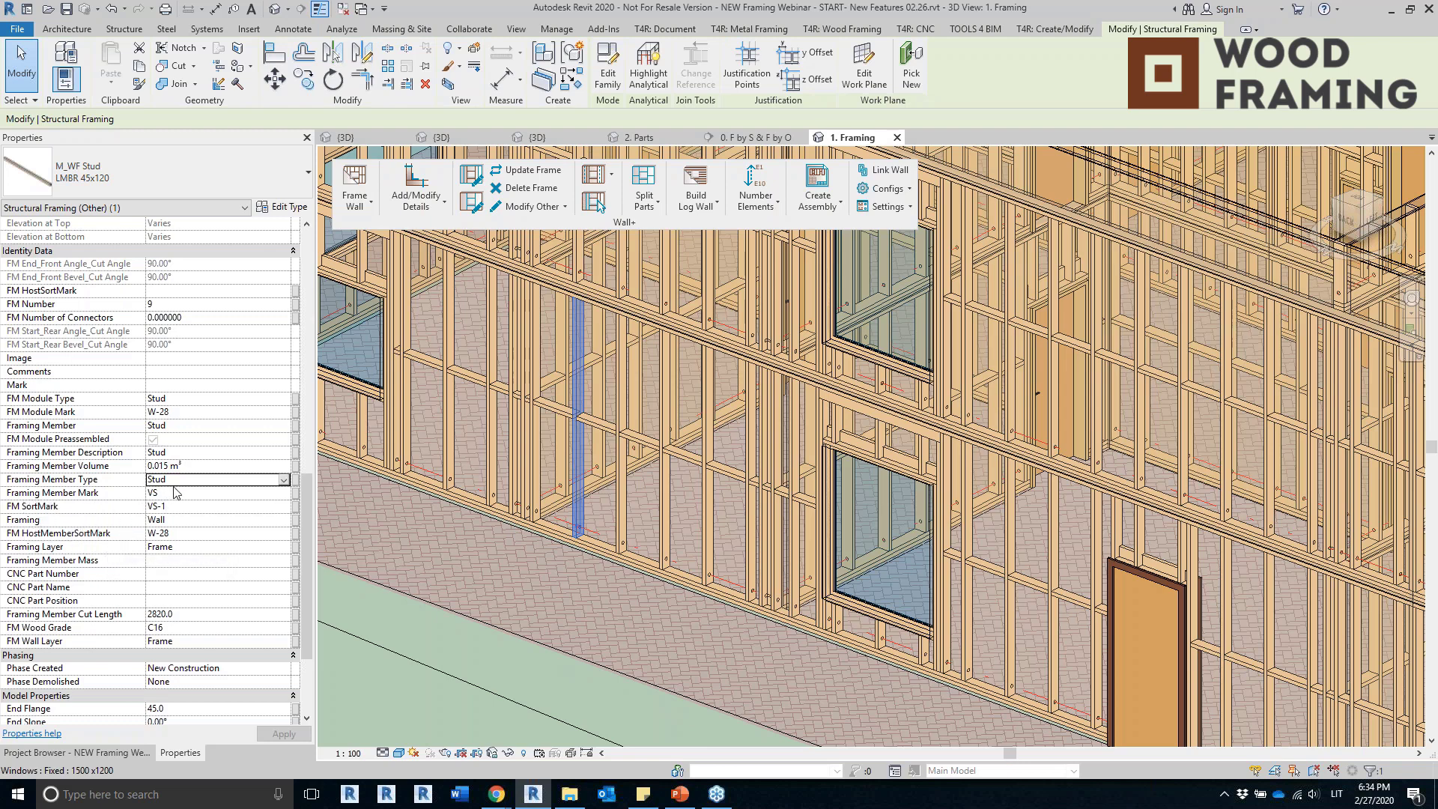
{"action": "double_click", "coordinate": [189, 479]}
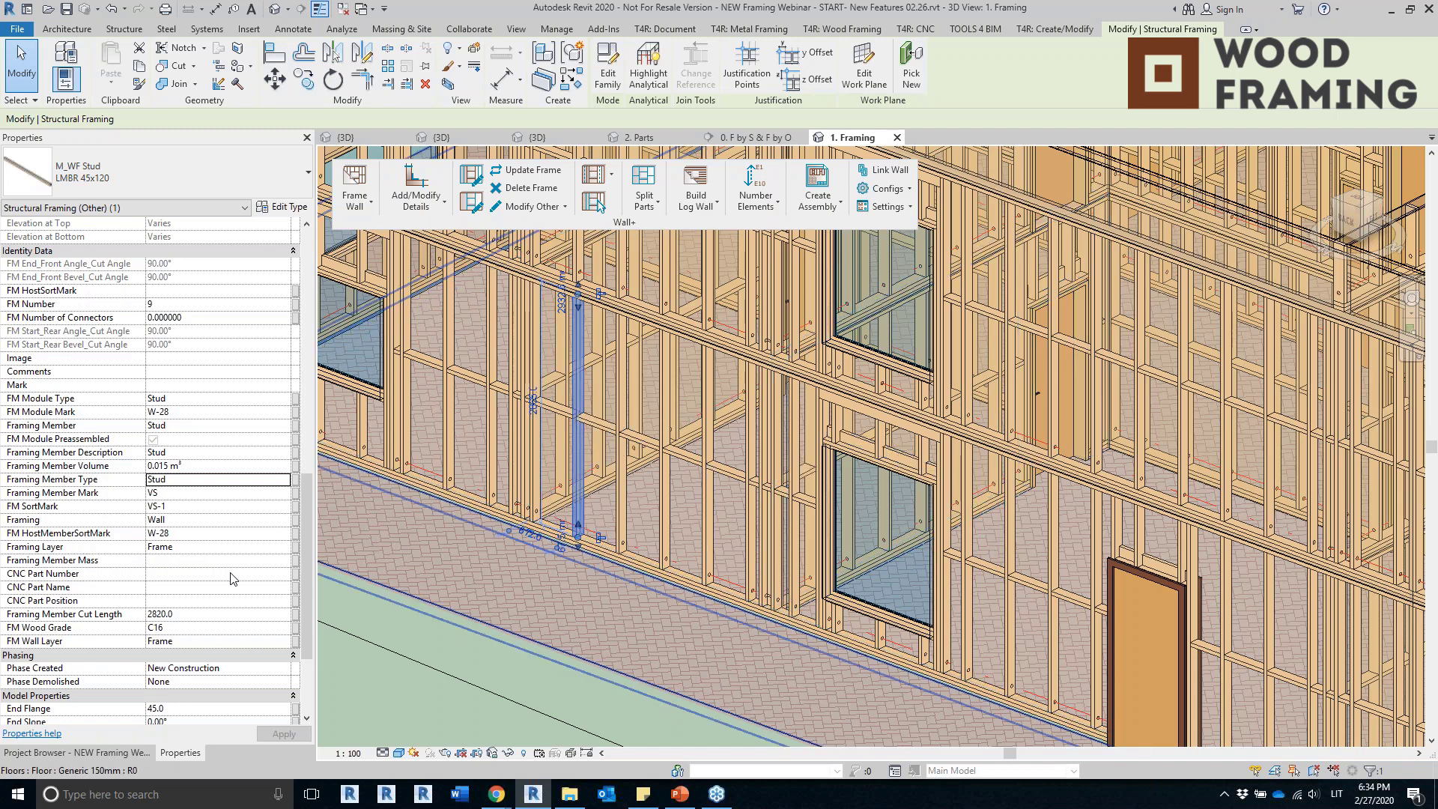
{"action": "key", "text": "Escape"}
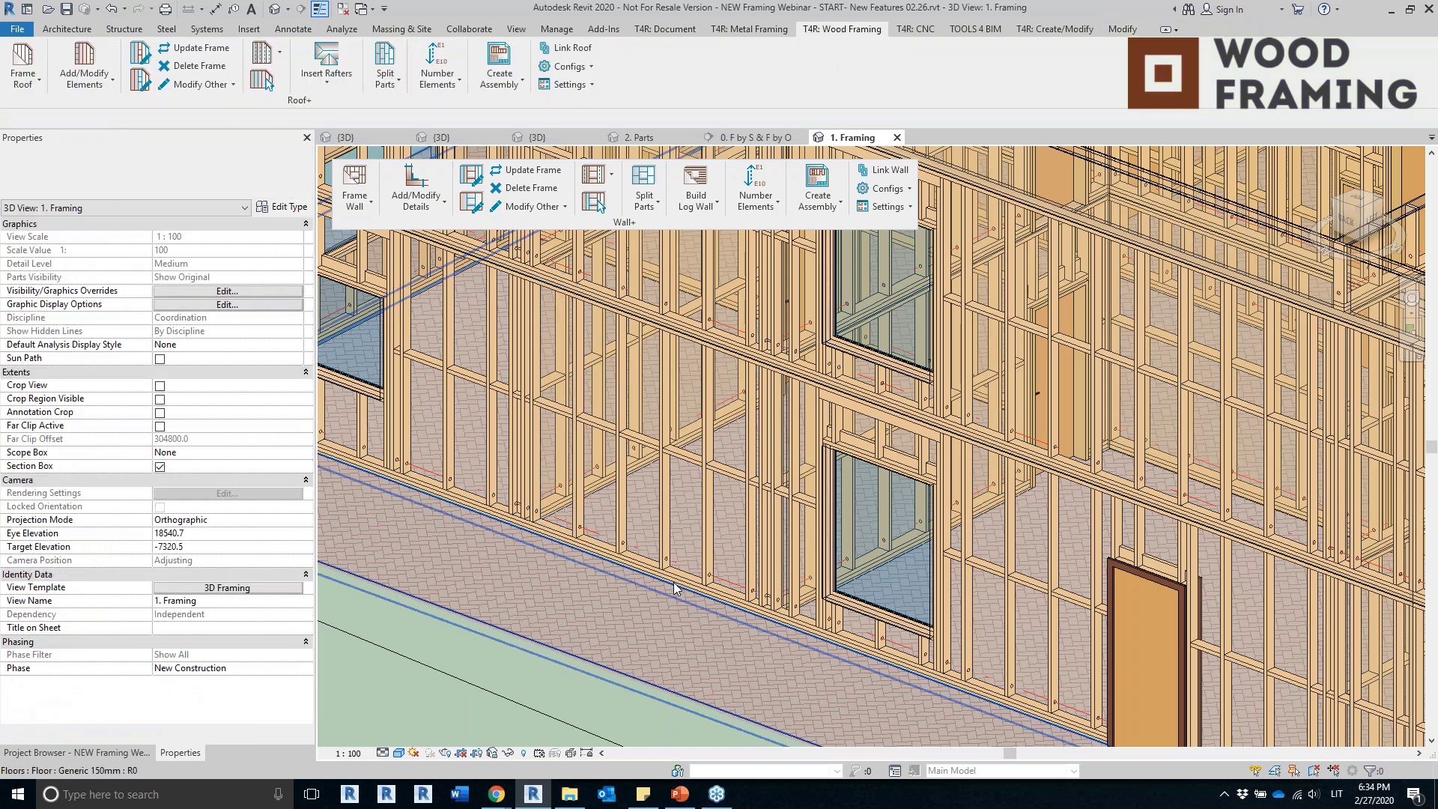
{"action": "left_click", "coordinate": [674, 587]}
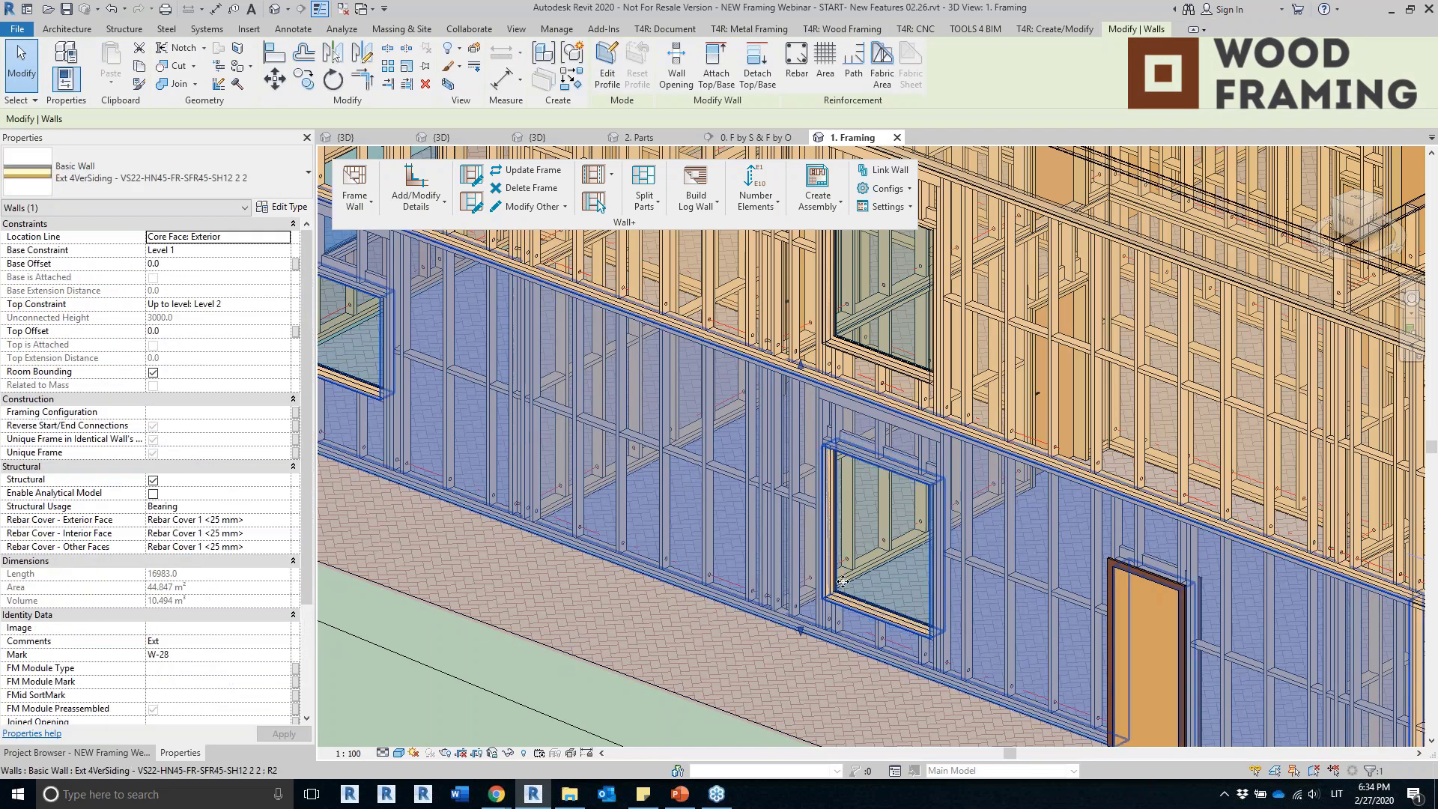
{"action": "key", "text": "Escape"}
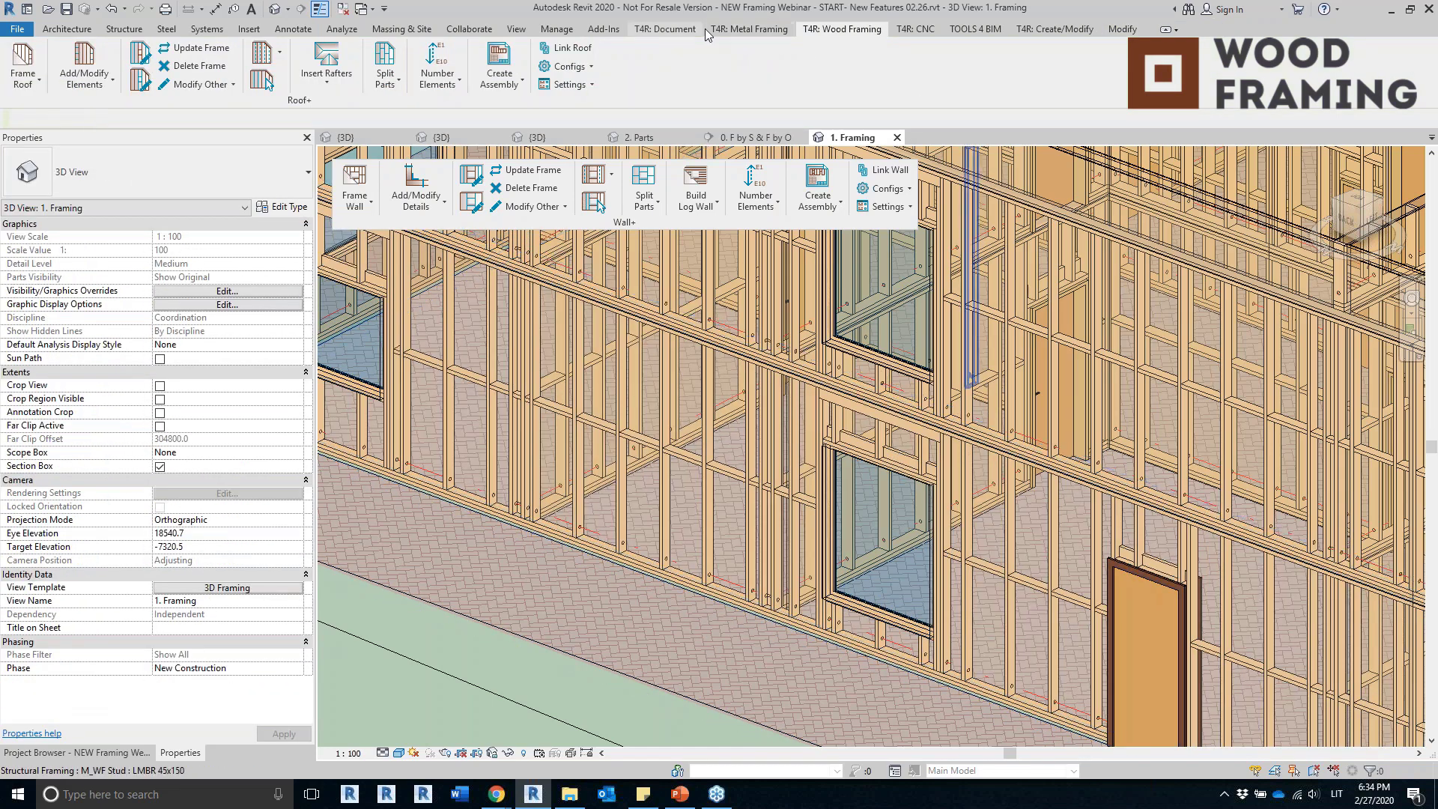
Find the Sort Mark tool among the T4R: Document tools and float it over the 3D view beneath the Wall+ tools.
{"action": "left_click", "coordinate": [1087, 30]}
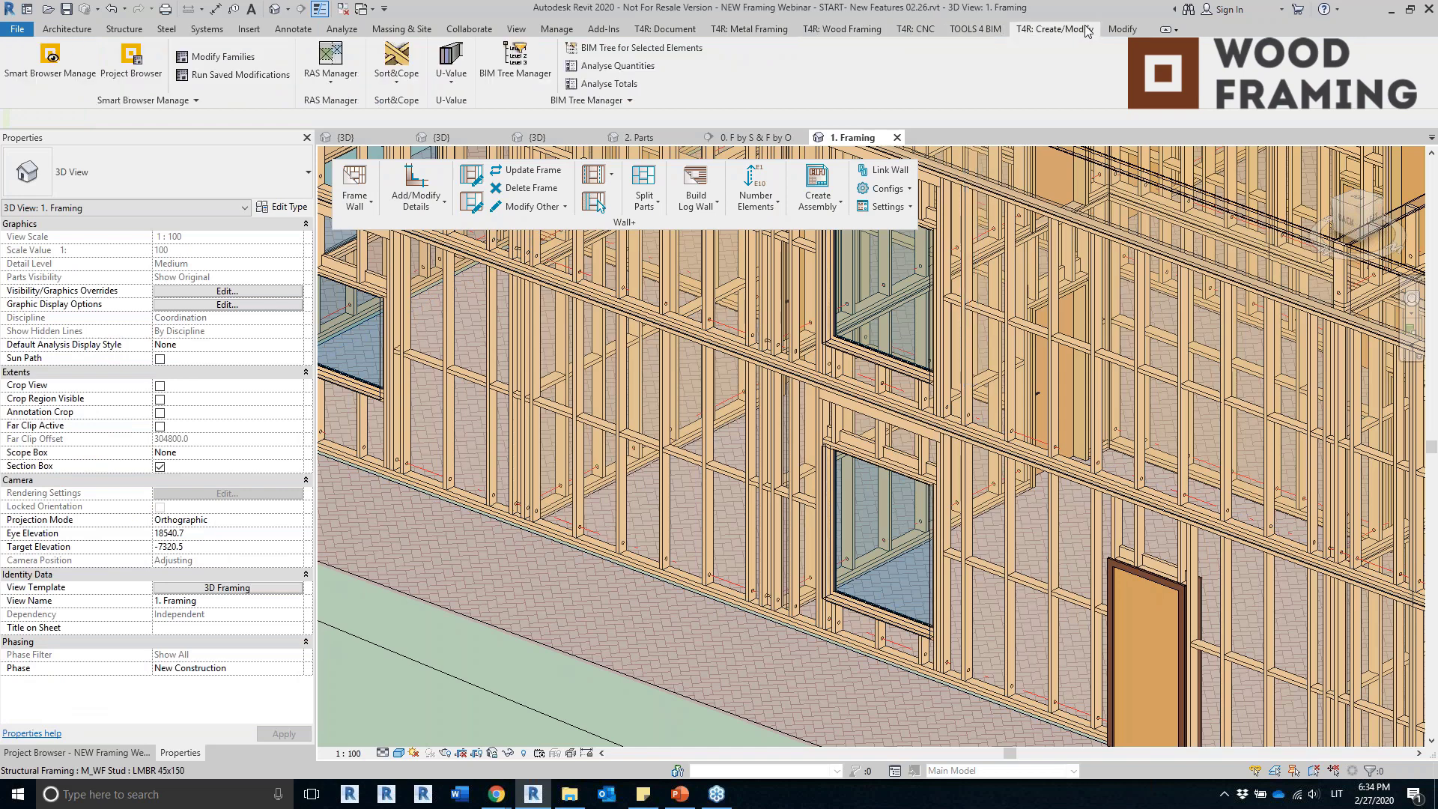
{"action": "left_click", "coordinate": [973, 30]}
{"action": "left_click", "coordinate": [838, 30]}
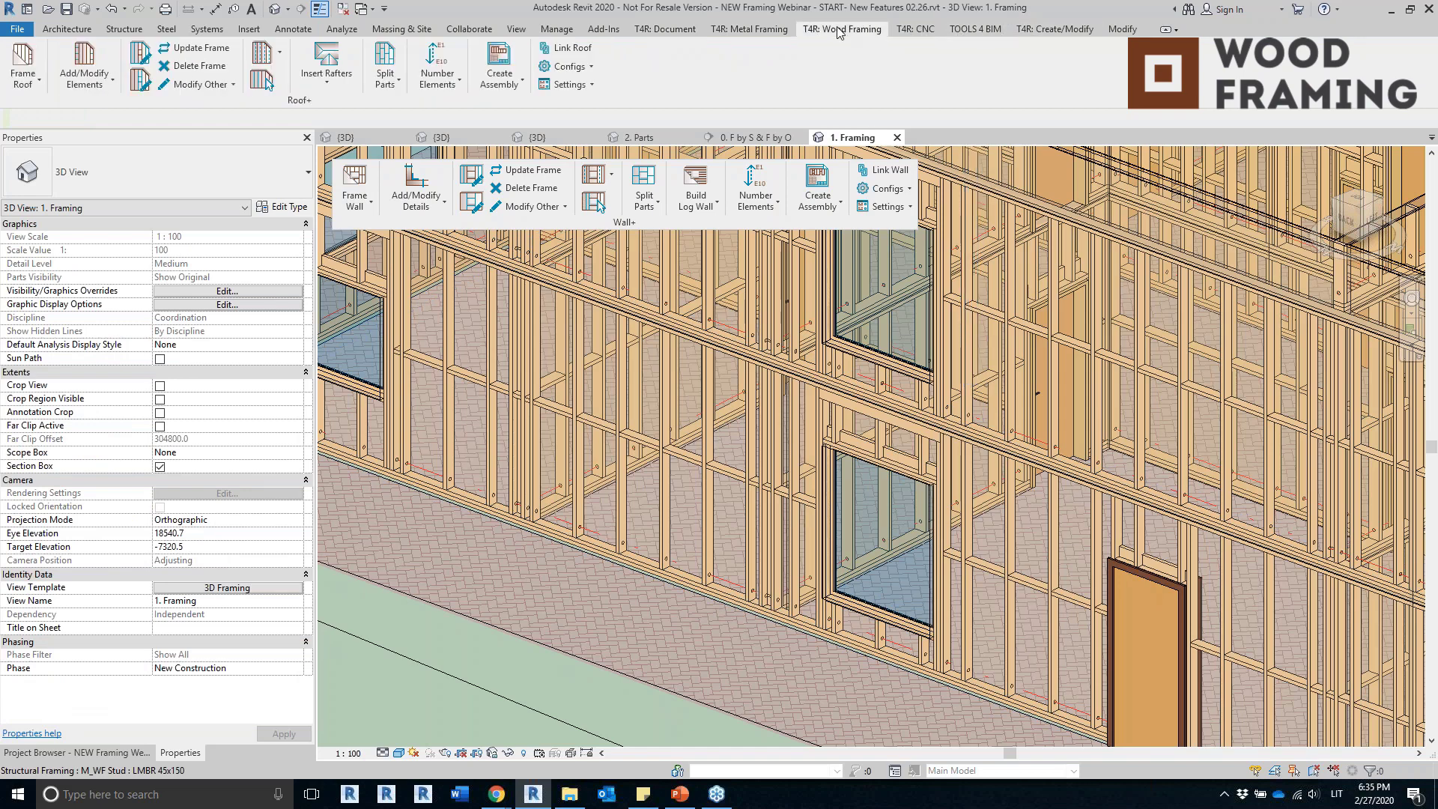
{"action": "left_click", "coordinate": [665, 30]}
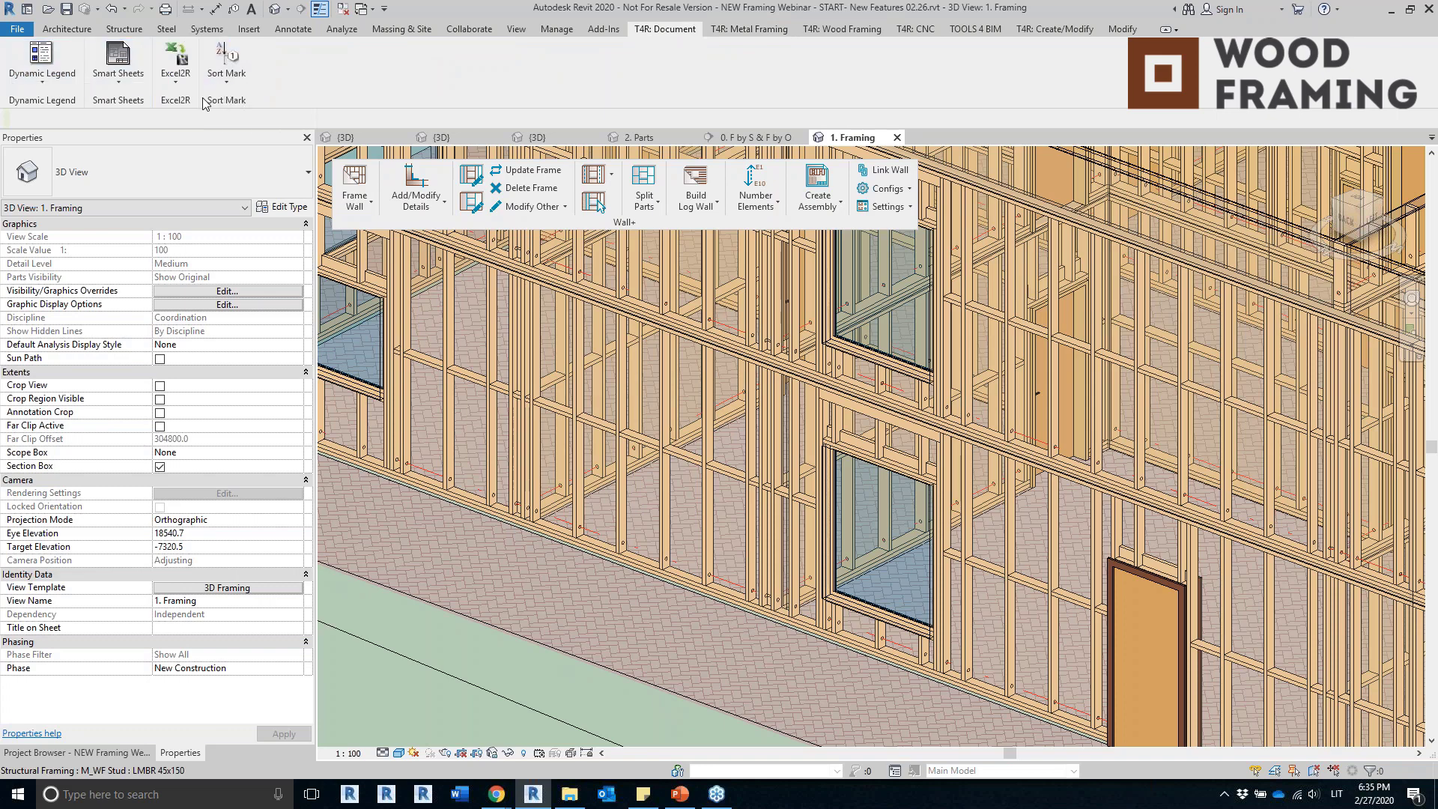
{"action": "left_click_drag", "start_coordinate": [214, 103], "coordinate": [351, 312]}
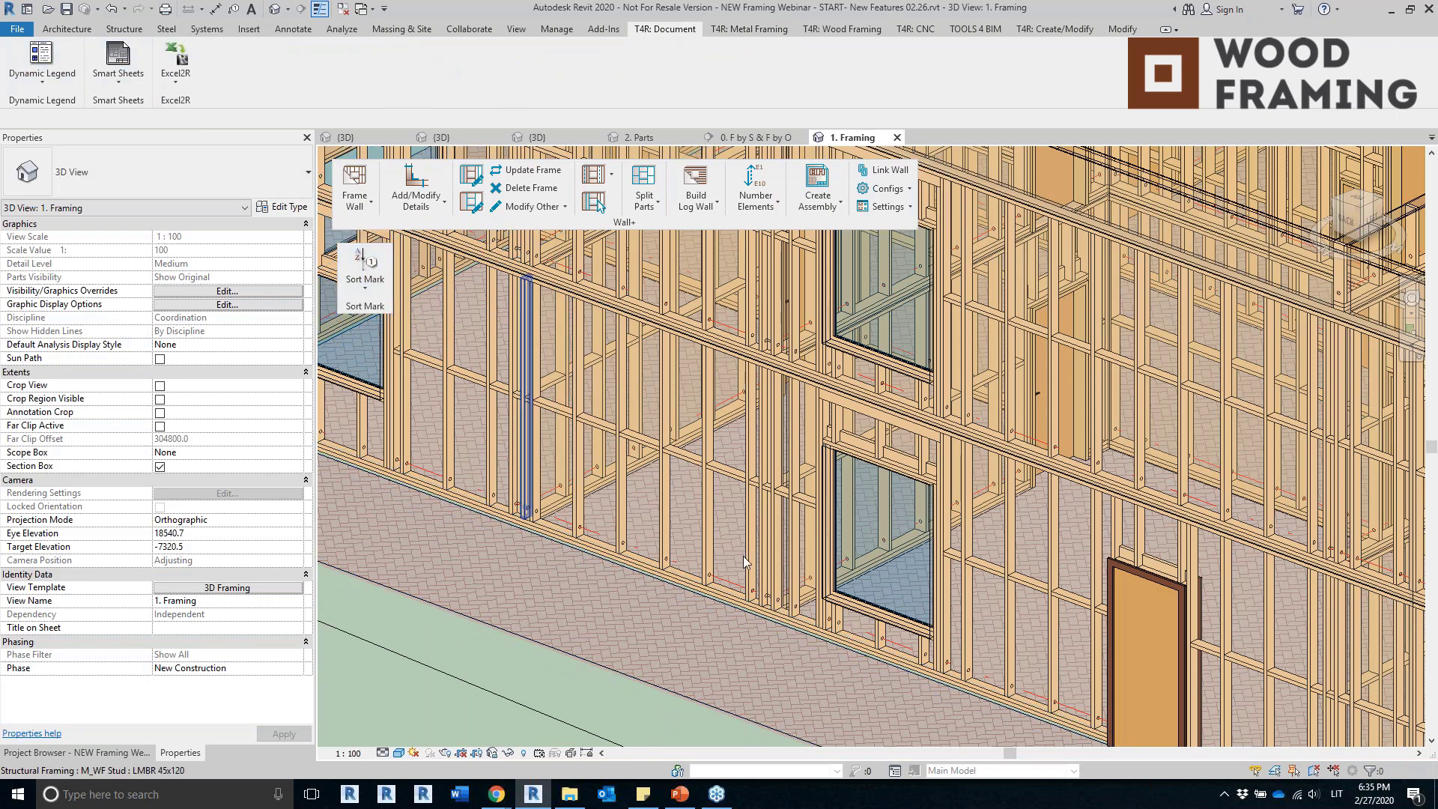
{"action": "scroll", "coordinate": [782, 497], "scroll_direction": "down", "scroll_amount": 2}
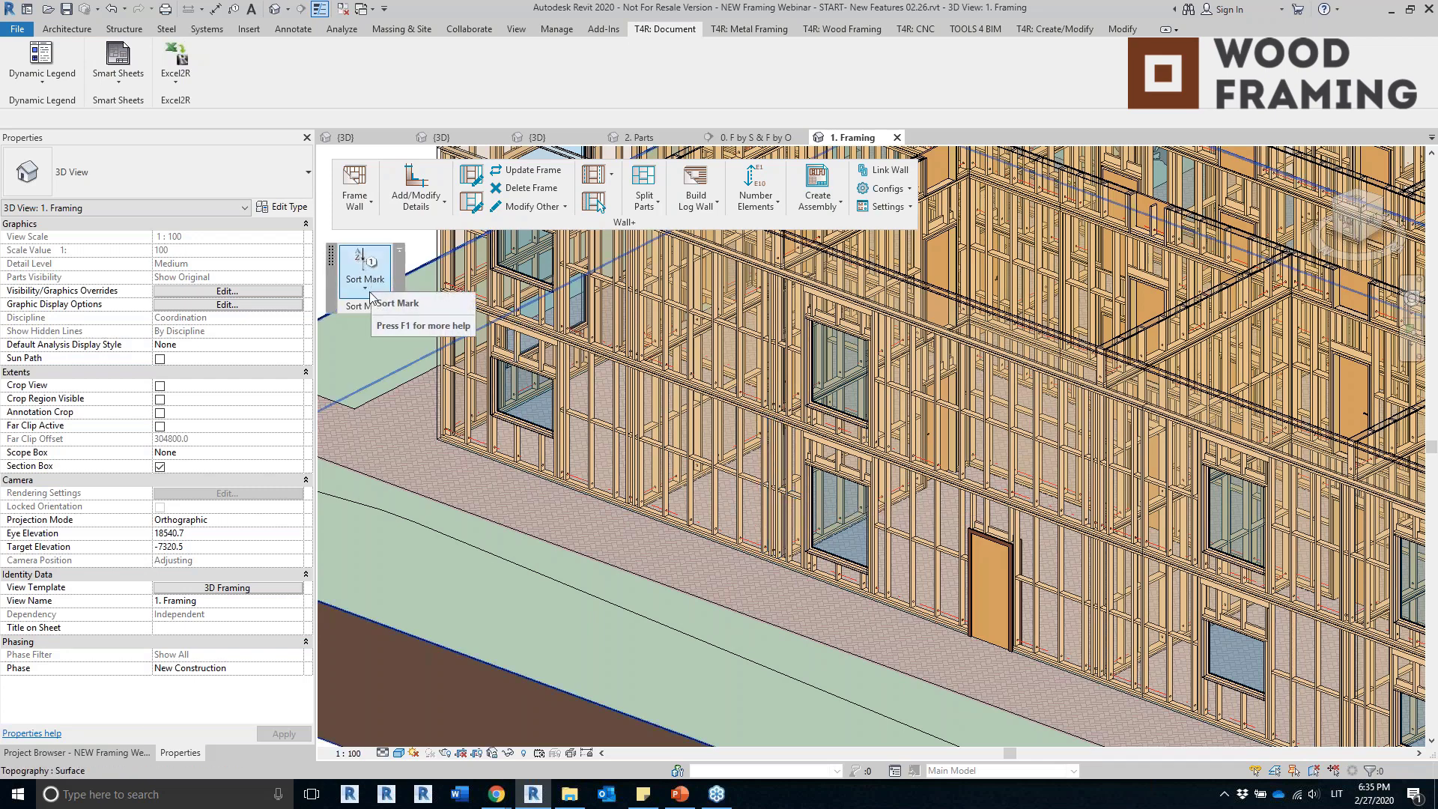
Inspect the identity data of a lower-wall stud, including its module mark and sort mark, and clear the selection.
{"action": "left_click", "coordinate": [757, 200]}
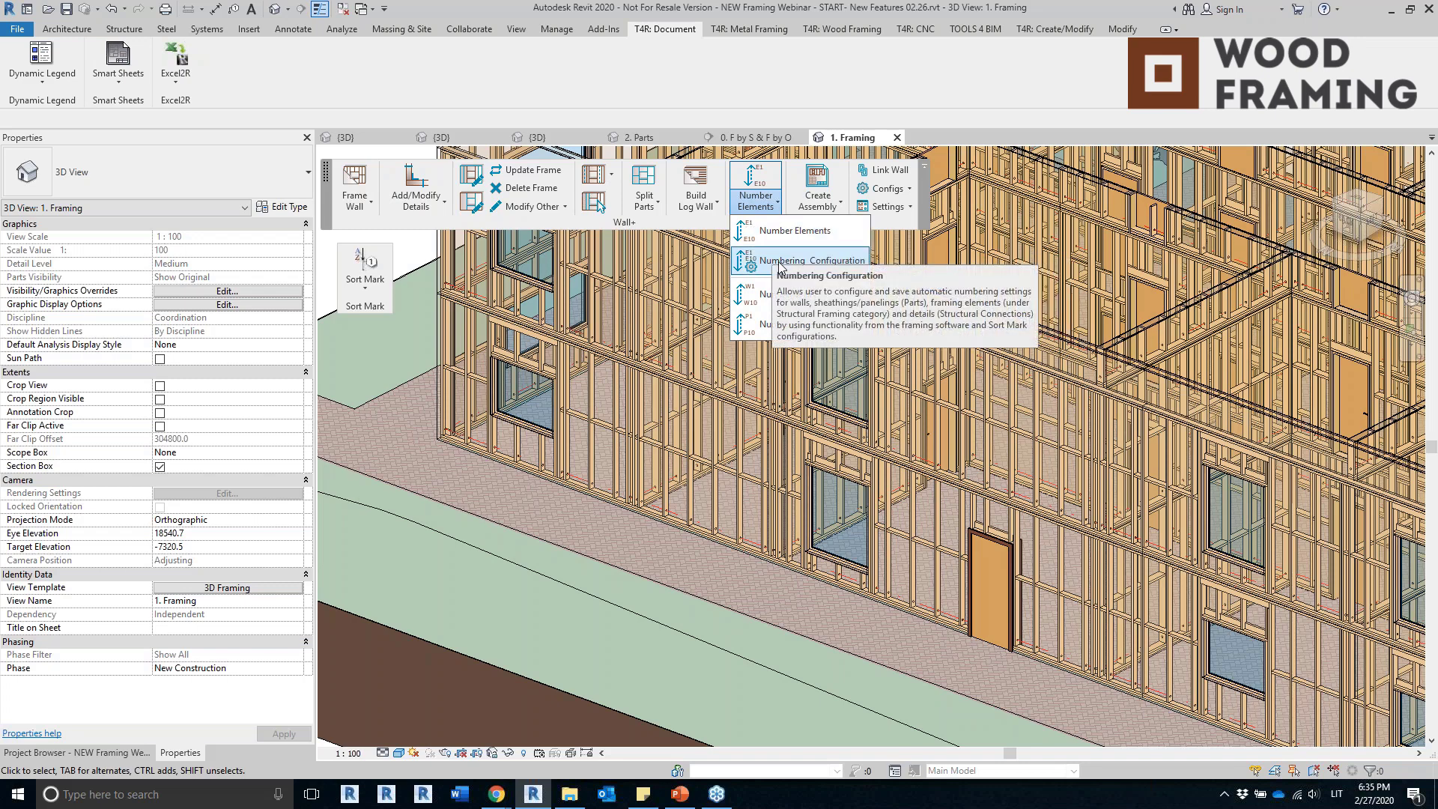
{"action": "left_click", "coordinate": [714, 451]}
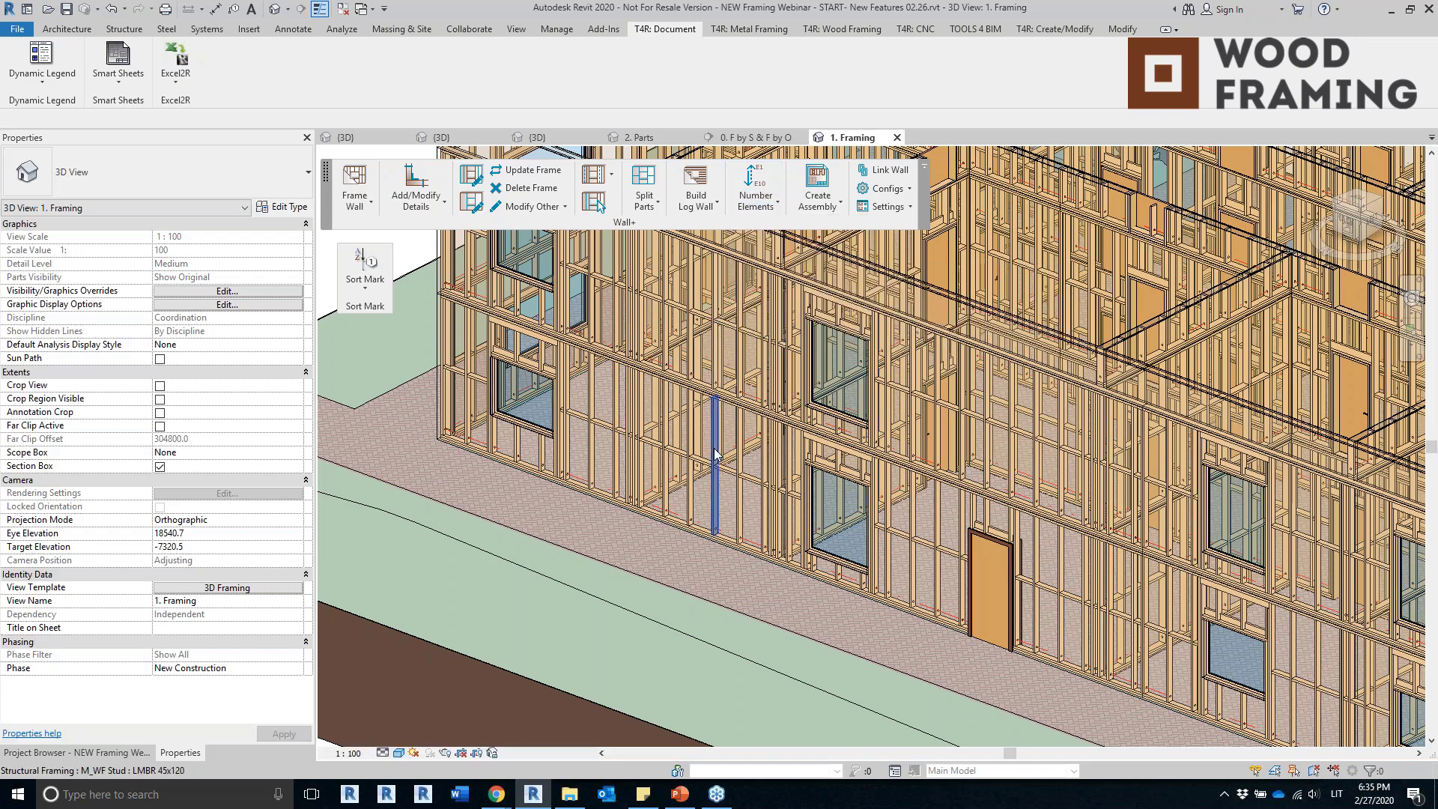
{"action": "scroll", "coordinate": [189, 510], "scroll_direction": "down", "scroll_amount": 10}
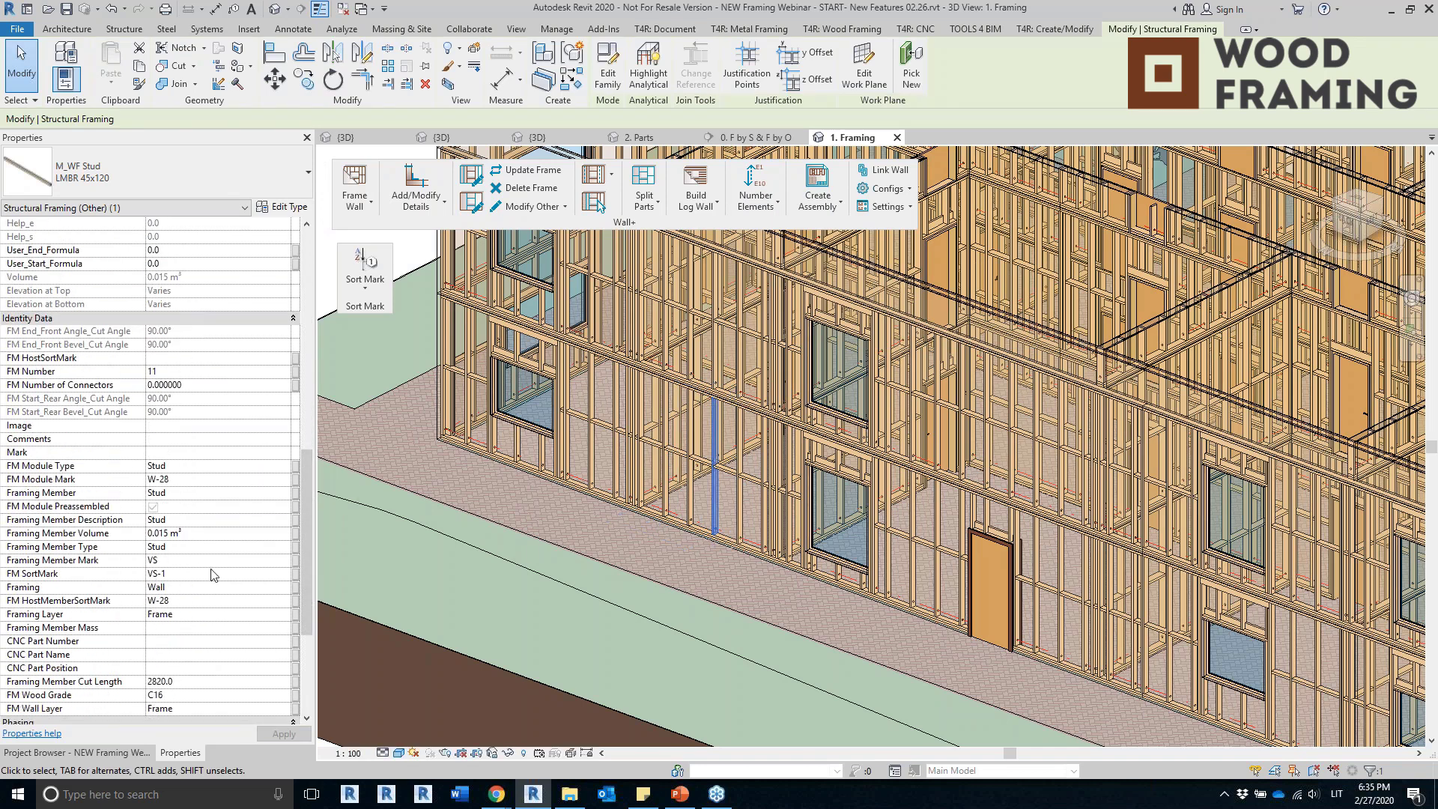
{"action": "key", "text": "Escape"}
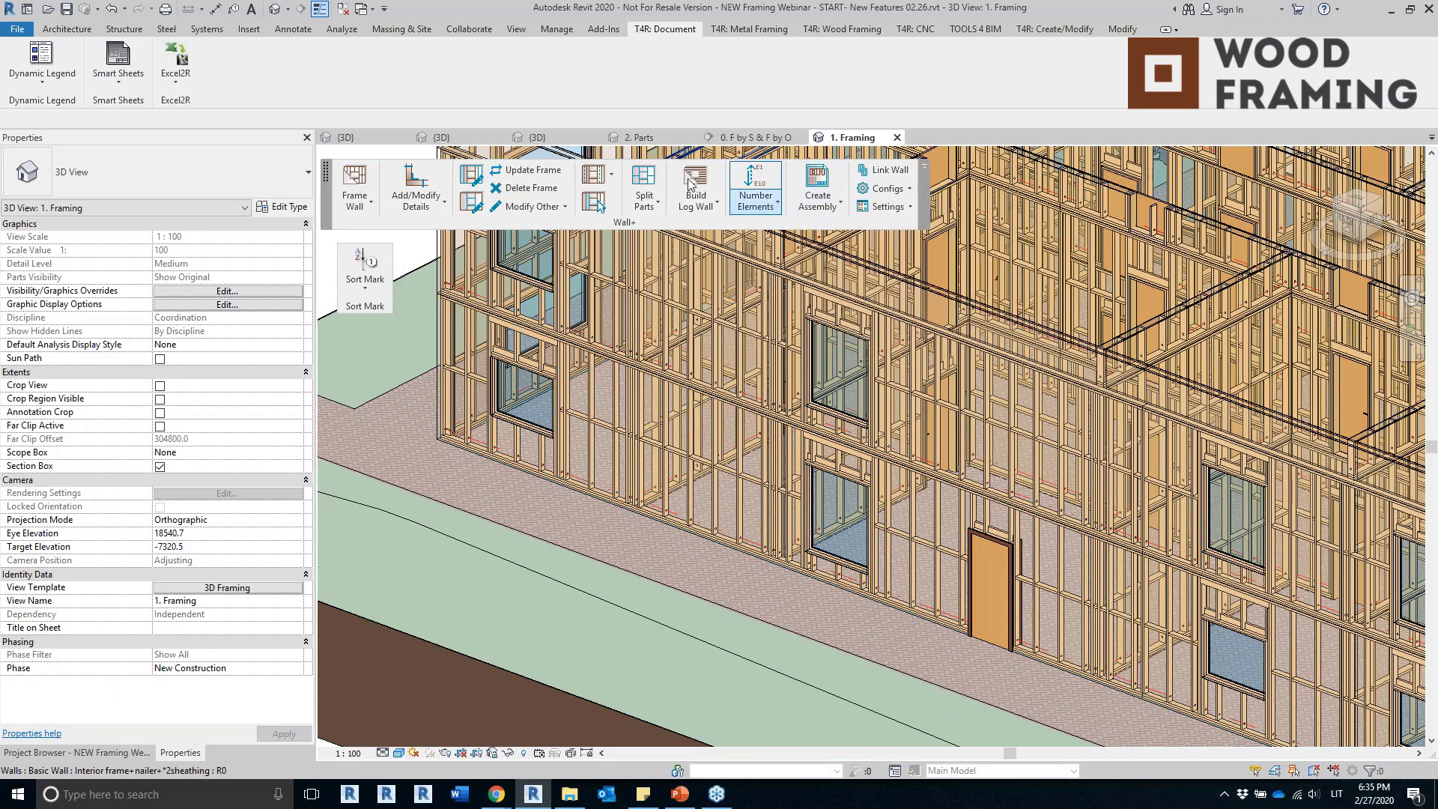
Open the numbering configuration and review the sort mark options available for structural framings and structural connections.
{"action": "left_click", "coordinate": [757, 201]}
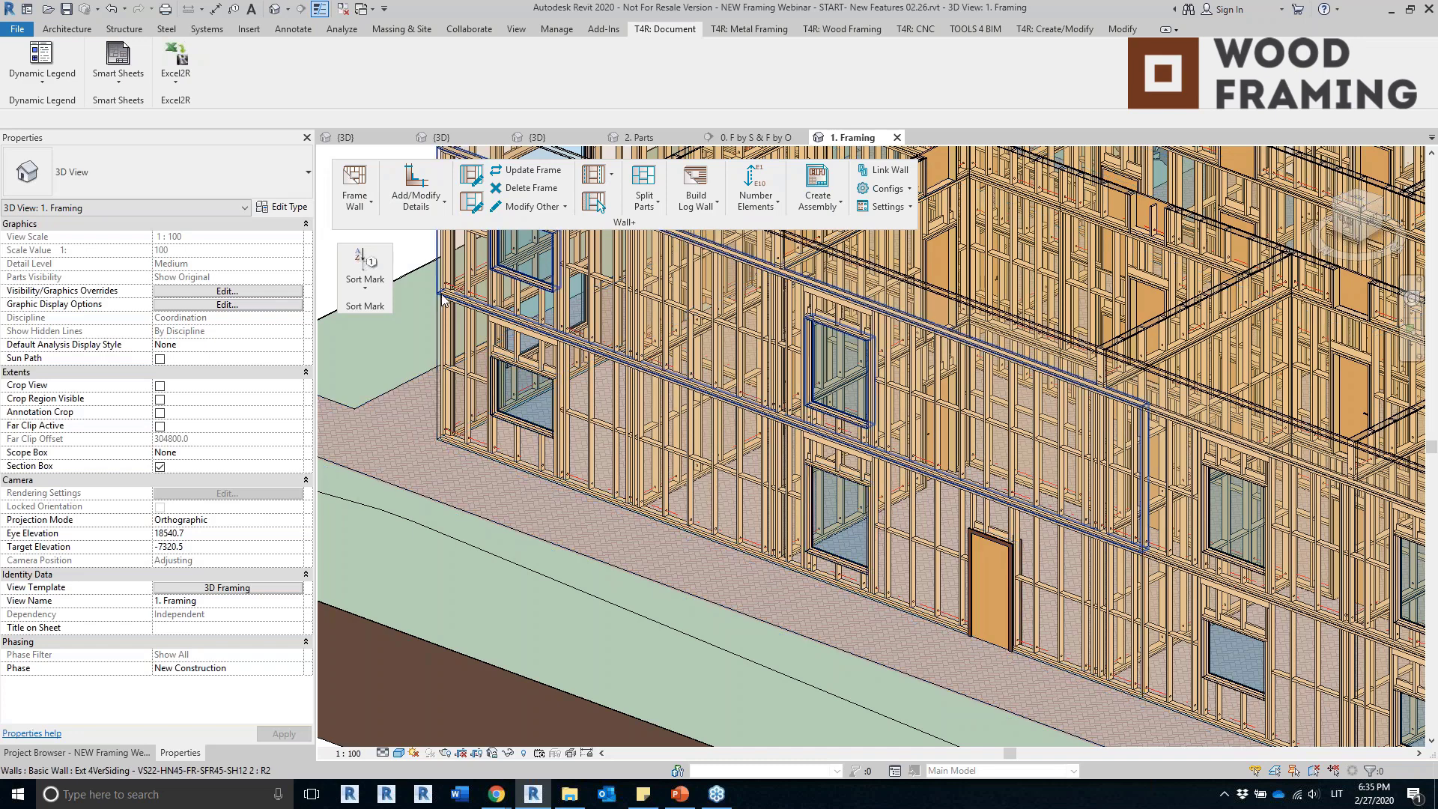
{"action": "left_click", "coordinate": [755, 207]}
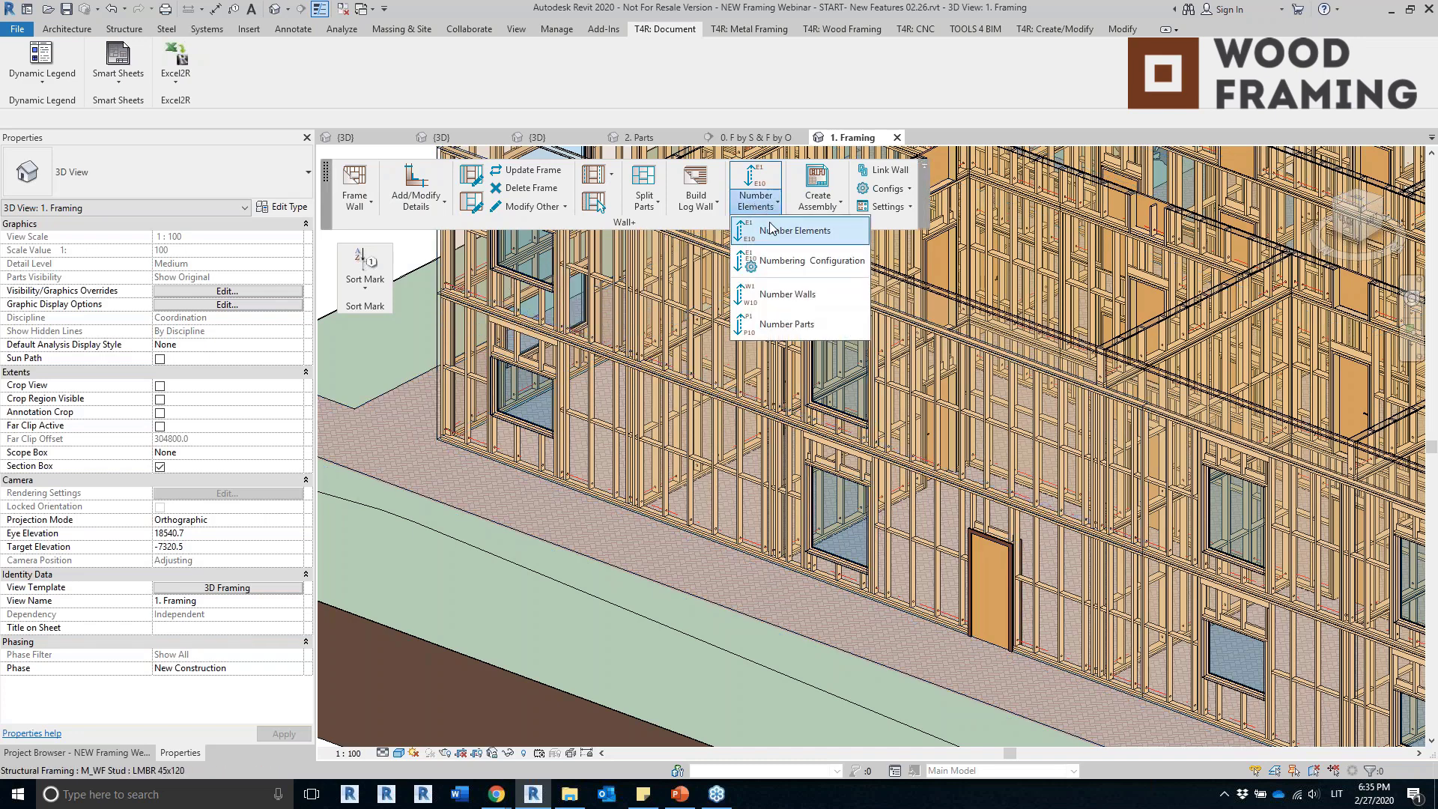
{"action": "left_click", "coordinate": [790, 261]}
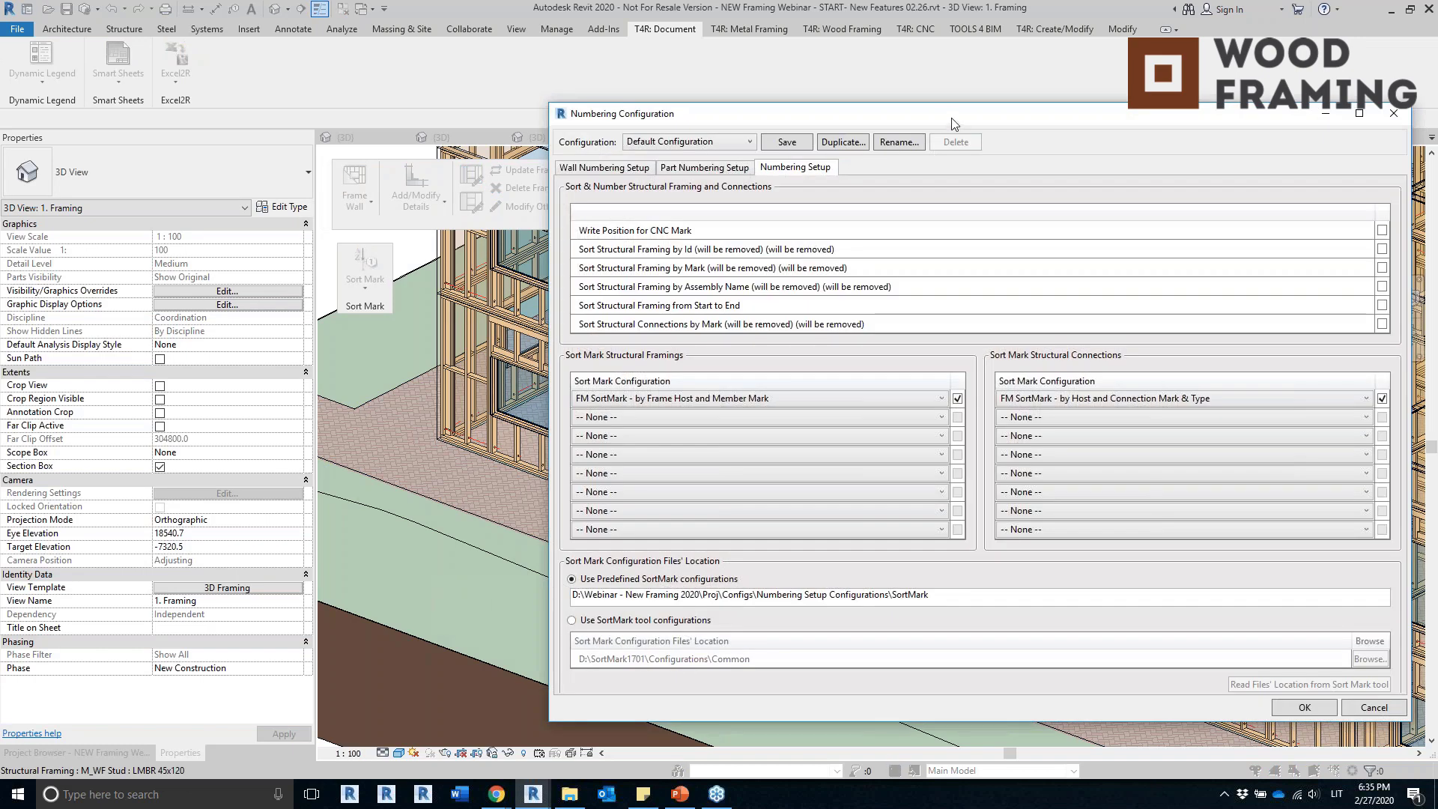
{"action": "left_click_drag", "start_coordinate": [953, 122], "coordinate": [604, 98]}
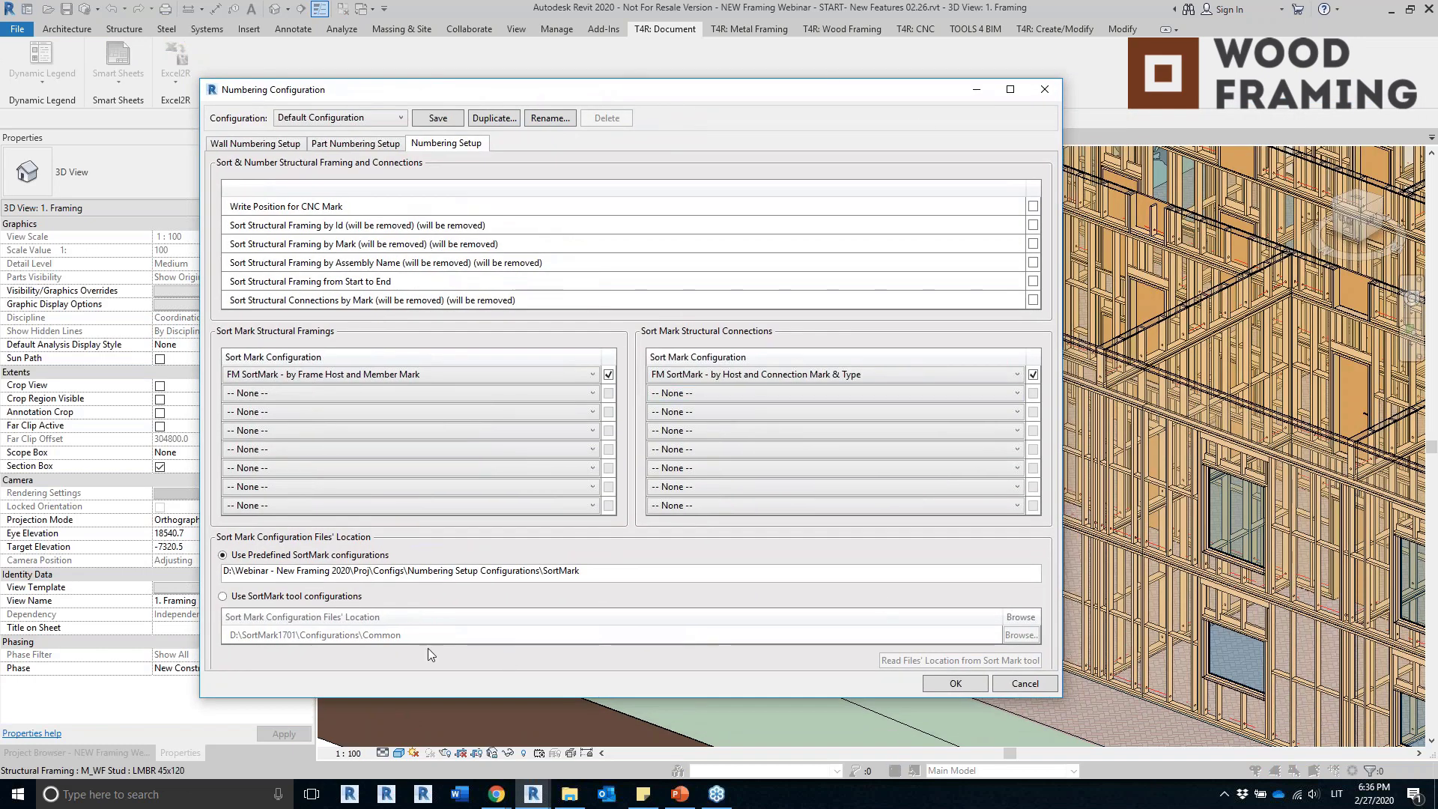
{"action": "left_click", "coordinate": [408, 374]}
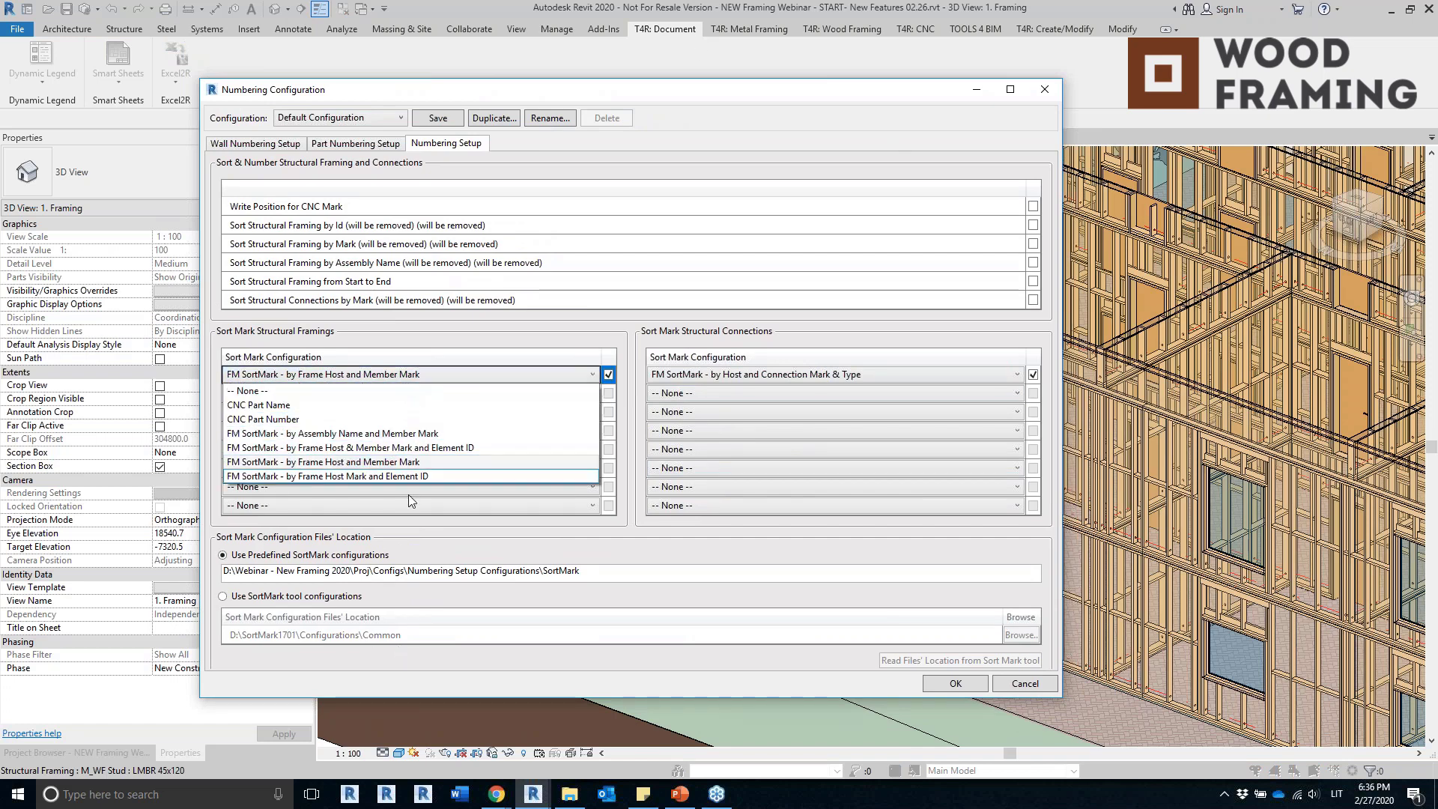
{"action": "left_click", "coordinate": [808, 375]}
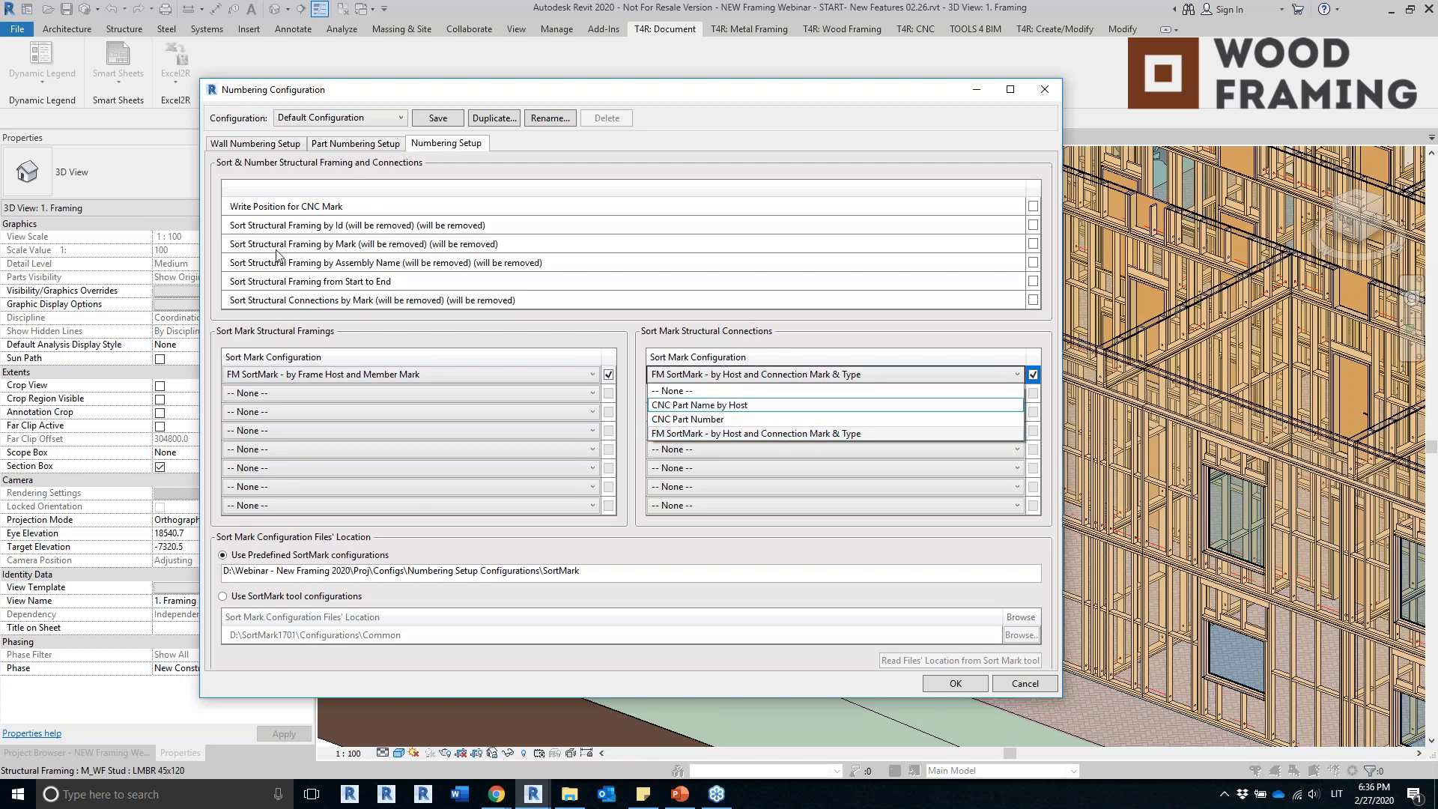
{"action": "left_click", "coordinate": [429, 376]}
{"action": "left_click", "coordinate": [431, 378]}
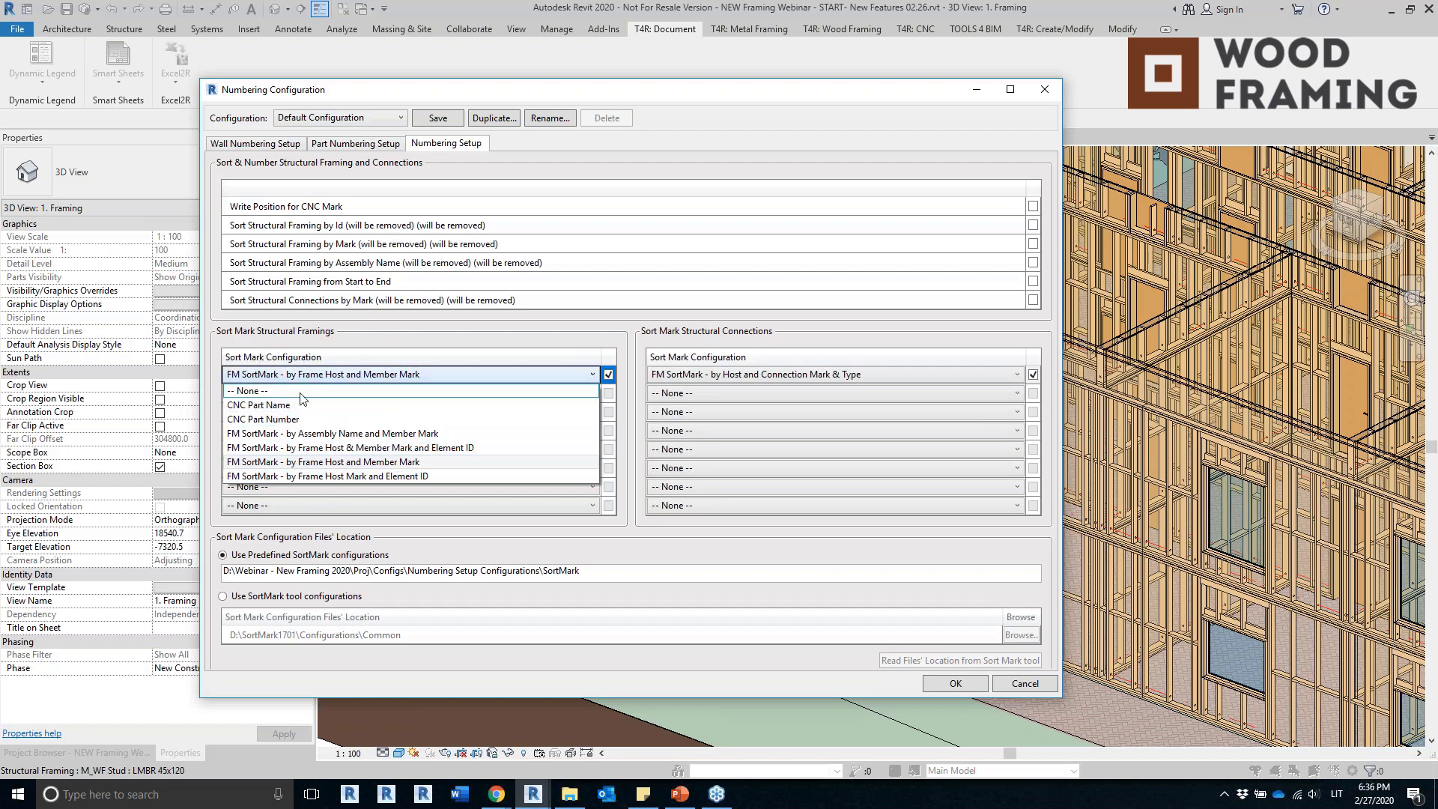
{"action": "left_click", "coordinate": [785, 378]}
{"action": "left_click", "coordinate": [782, 376]}
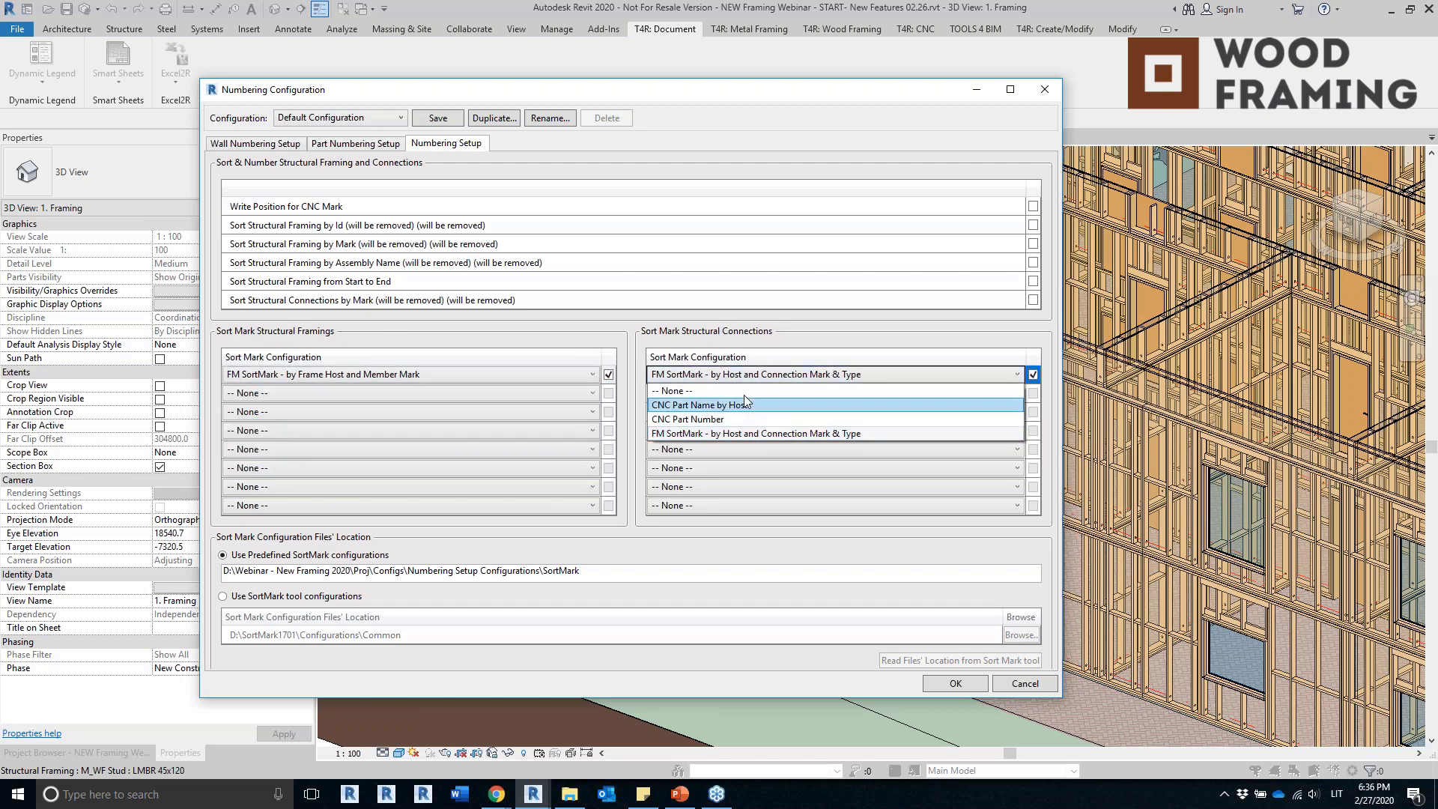
In the wall numbering setup, choose Wall Mark - by ID as the first sort mark configuration and None as the second.
{"action": "left_click", "coordinate": [335, 146]}
{"action": "left_click", "coordinate": [331, 145]}
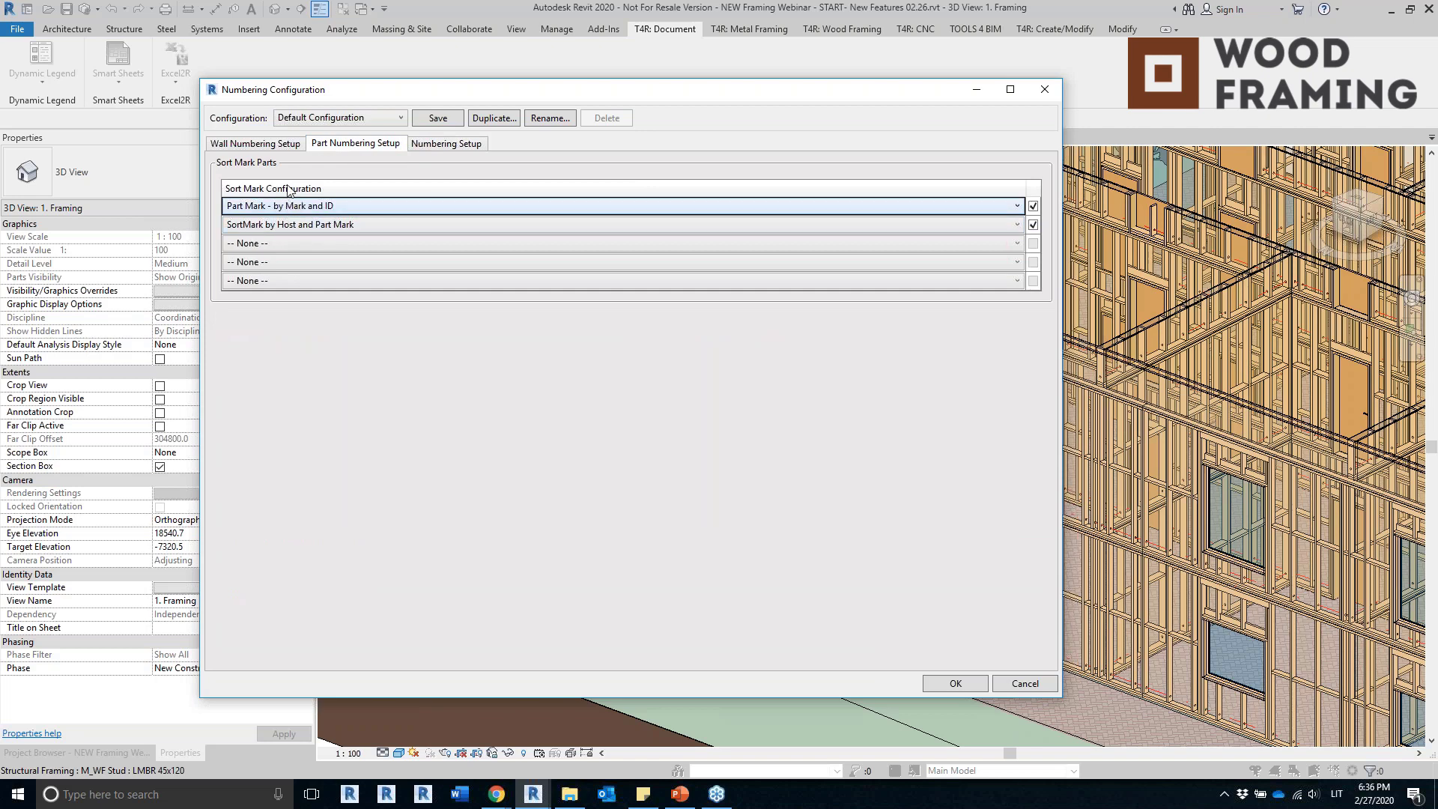
{"action": "left_click", "coordinate": [266, 145]}
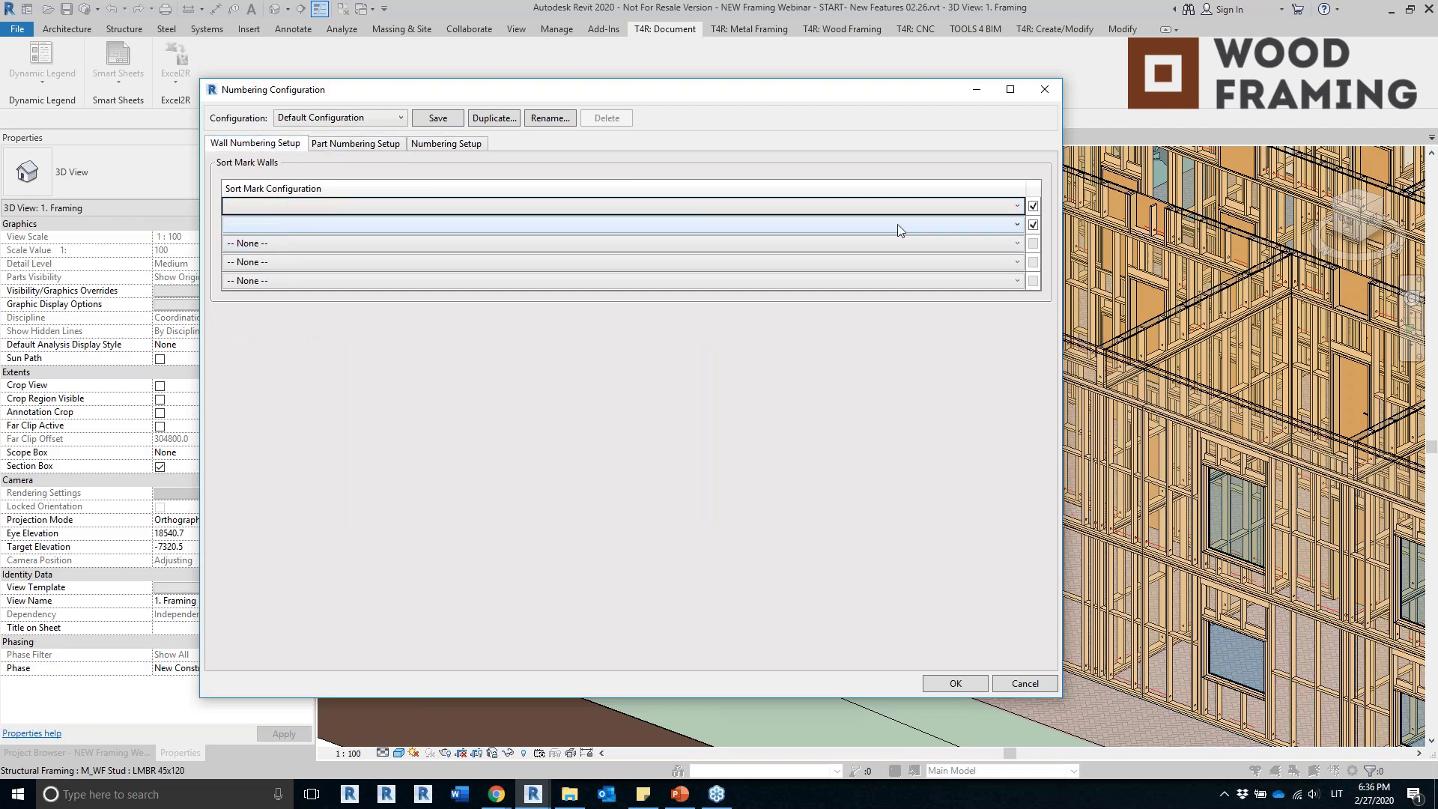
{"action": "left_click", "coordinate": [1034, 224]}
{"action": "left_click", "coordinate": [337, 225]}
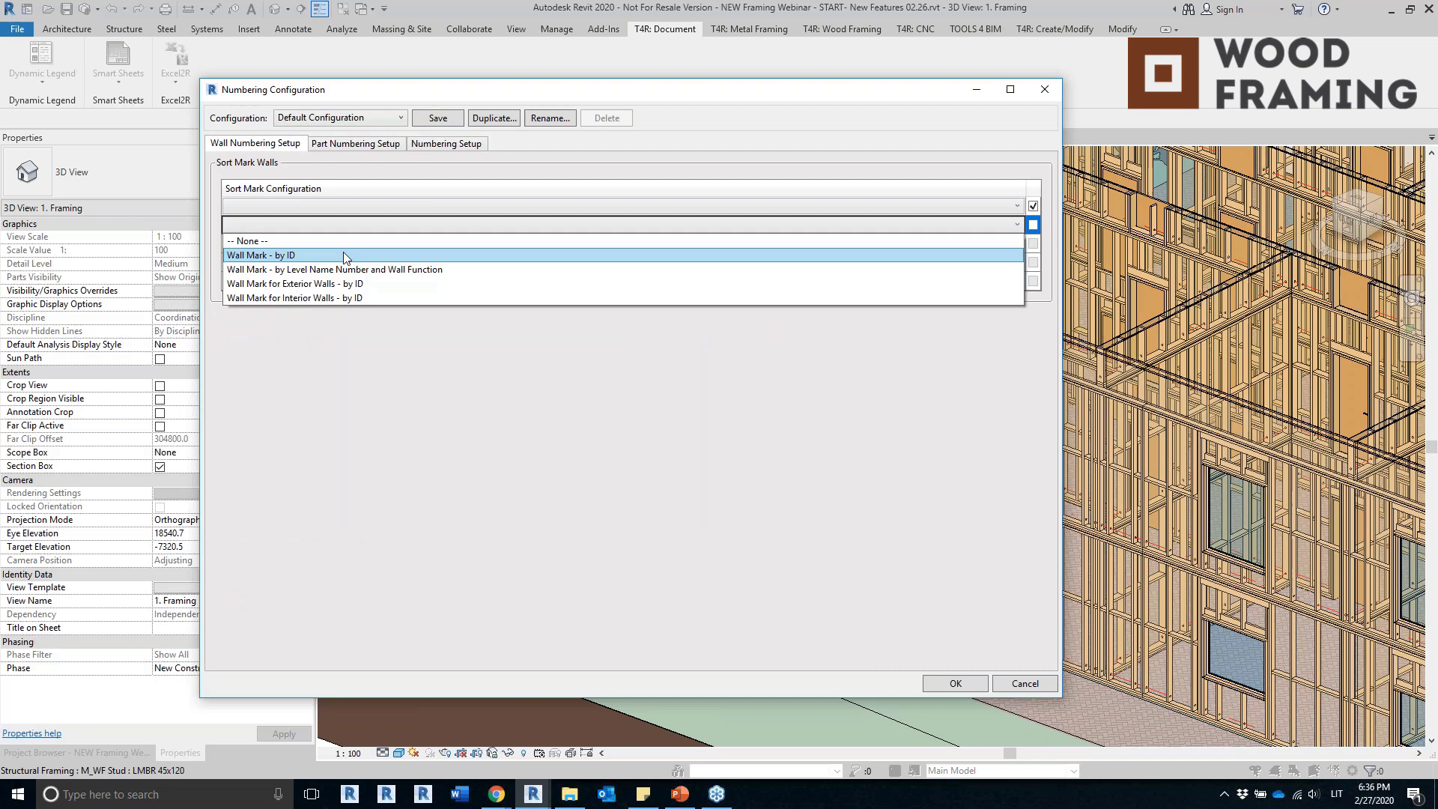
{"action": "left_click", "coordinate": [299, 237]}
{"action": "left_click", "coordinate": [299, 206]}
{"action": "left_click", "coordinate": [389, 225]}
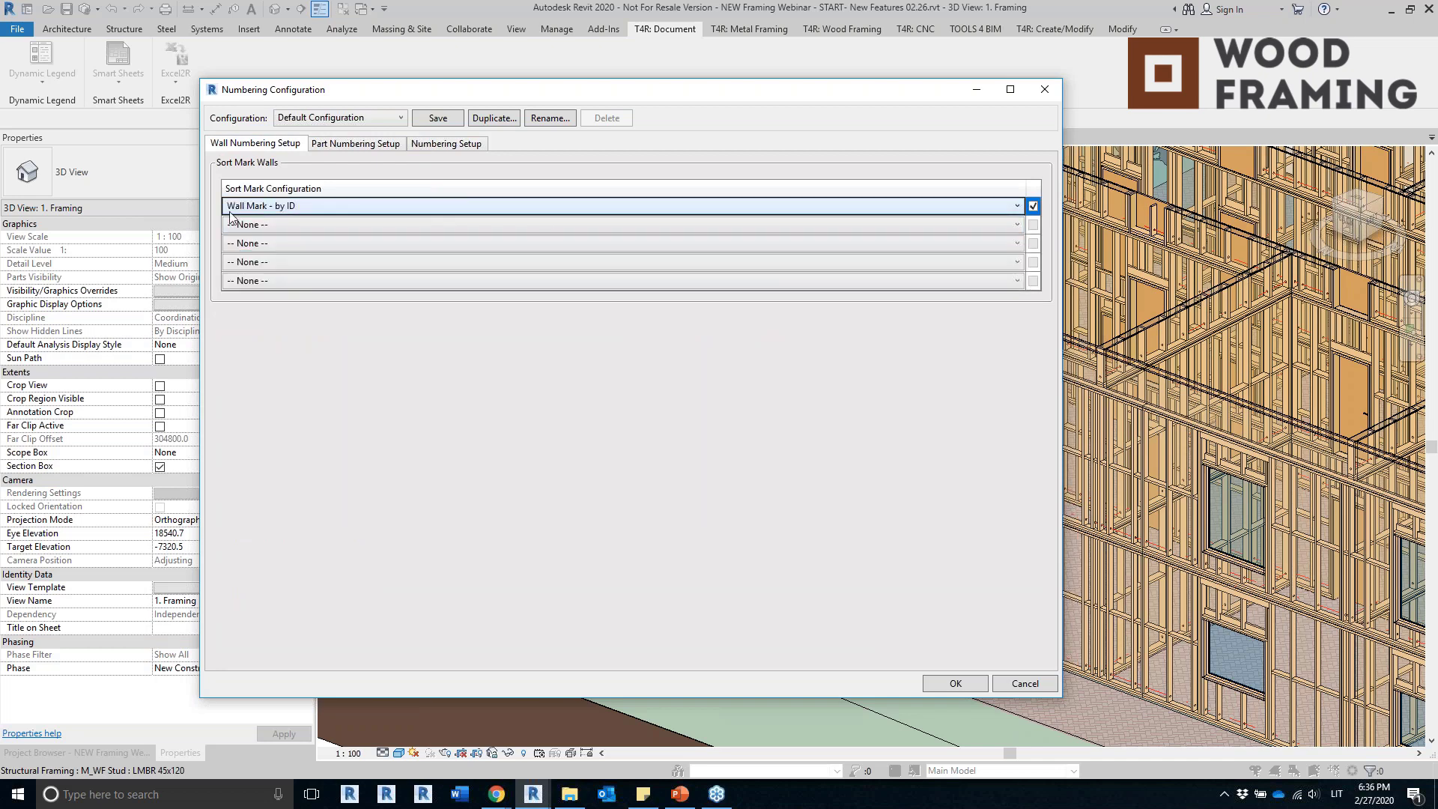
Review the part, wall and general numbering setups, including the sort mark choices for structural framings and connections.
{"action": "left_click", "coordinate": [363, 144]}
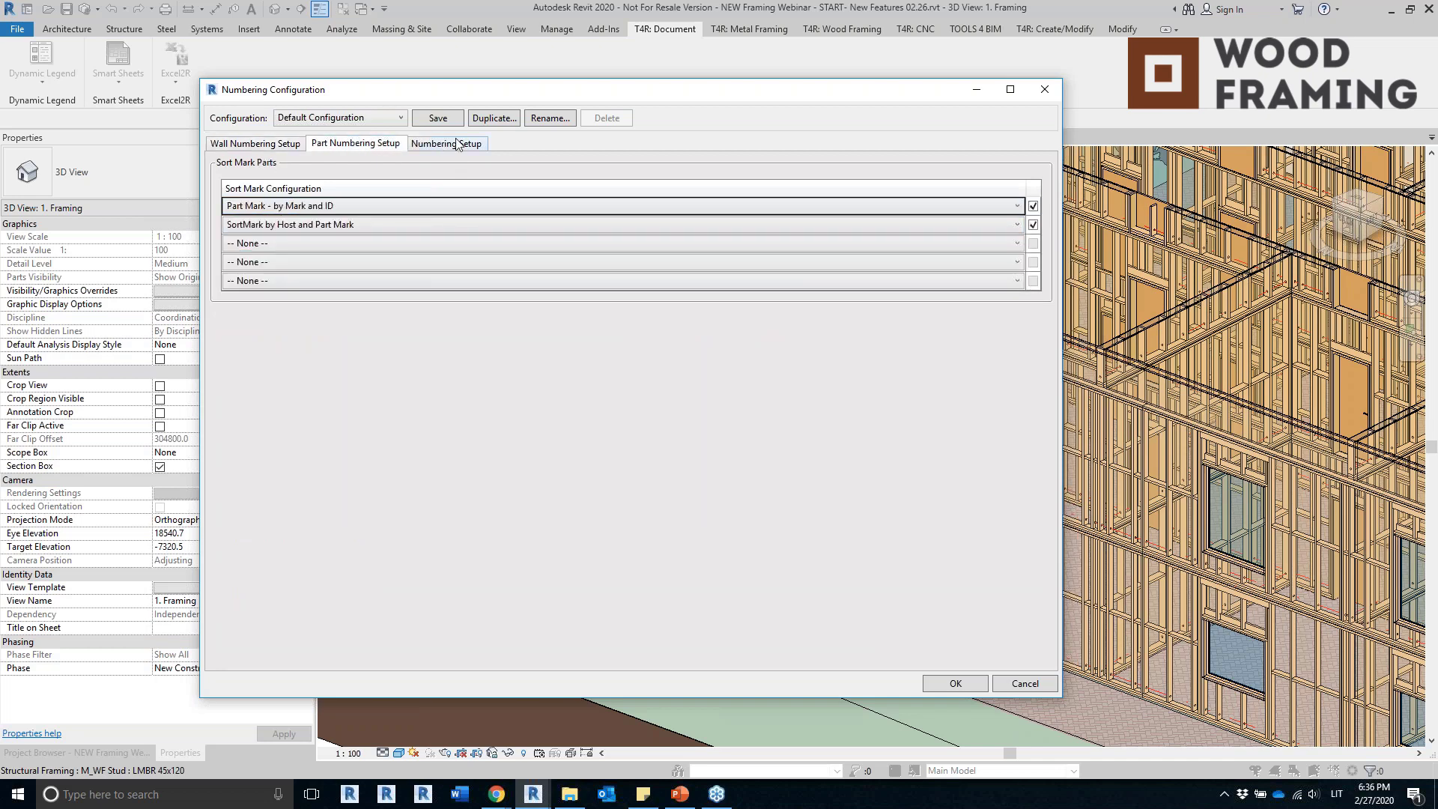
{"action": "left_click", "coordinate": [449, 143]}
{"action": "left_click", "coordinate": [358, 144]}
{"action": "left_click", "coordinate": [262, 147]}
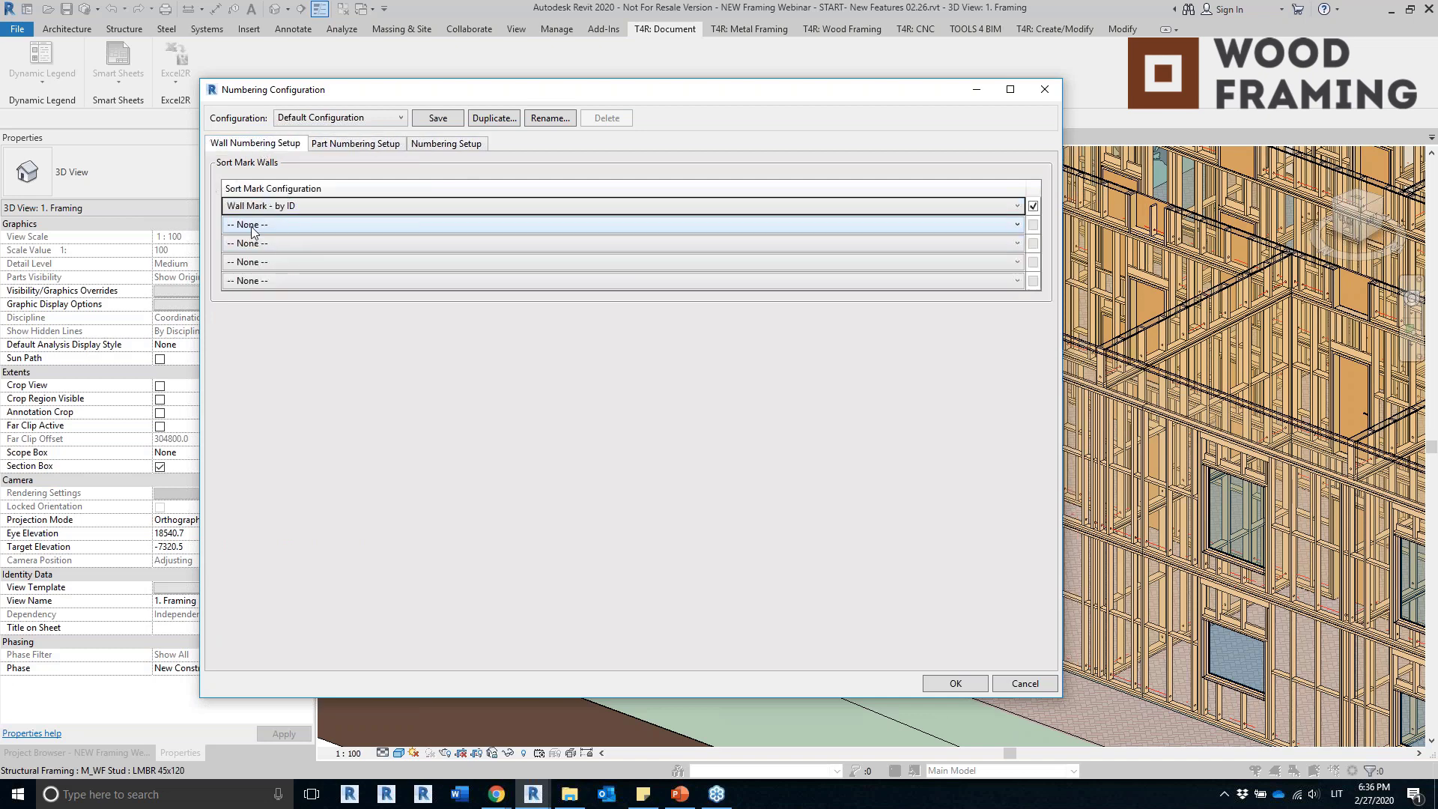
{"action": "left_click", "coordinate": [432, 145]}
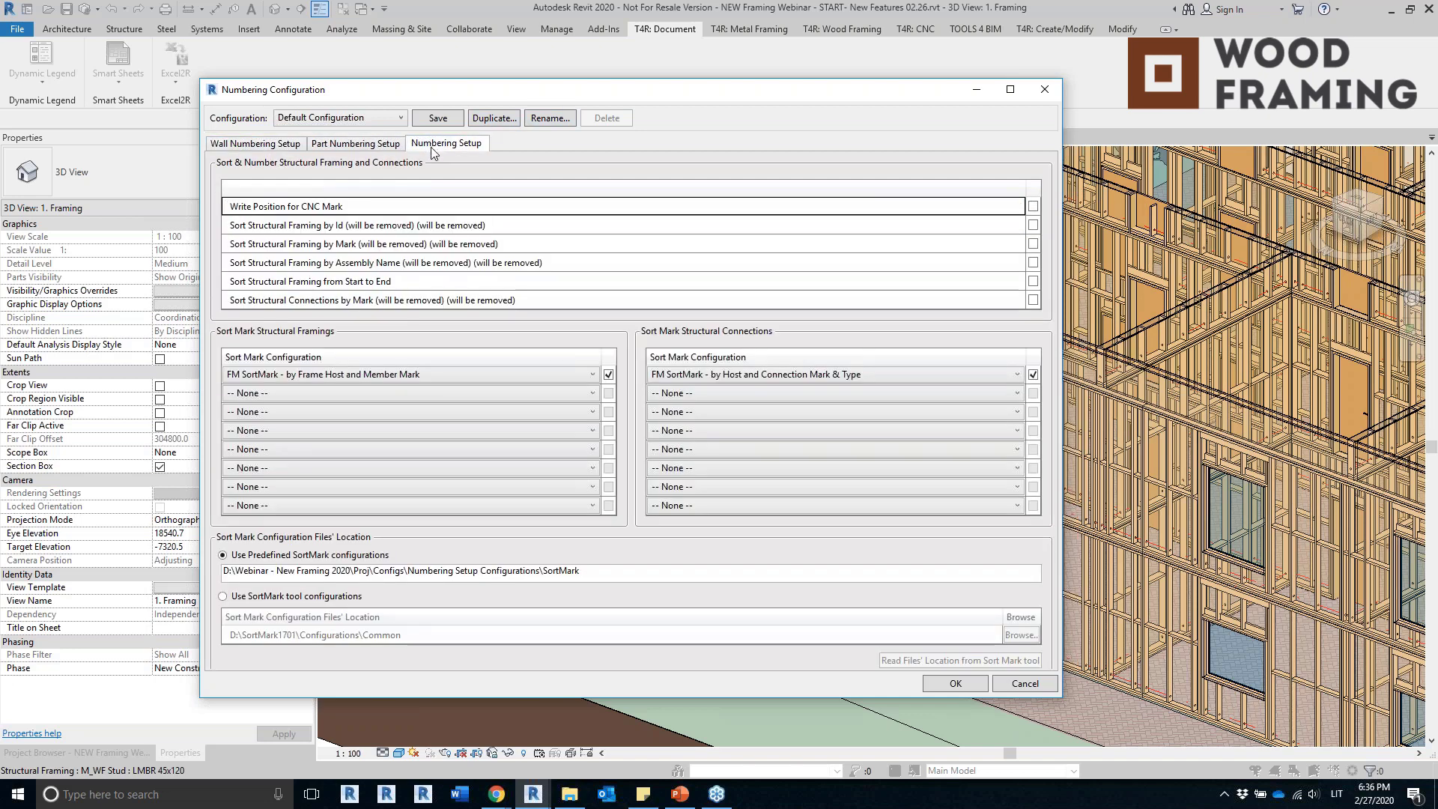
{"action": "left_click", "coordinate": [524, 375]}
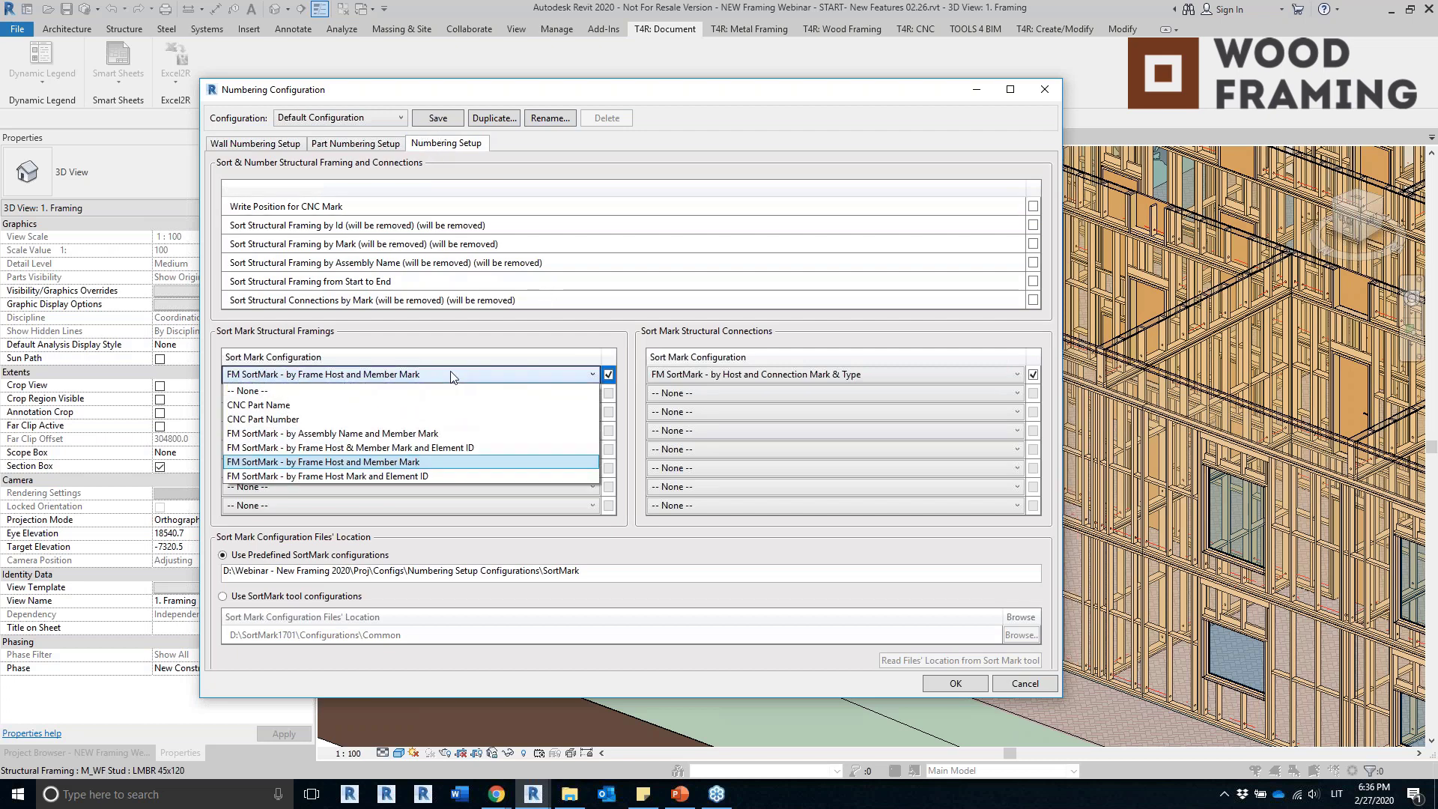
{"action": "left_click", "coordinate": [861, 374]}
{"action": "left_click", "coordinate": [868, 377]}
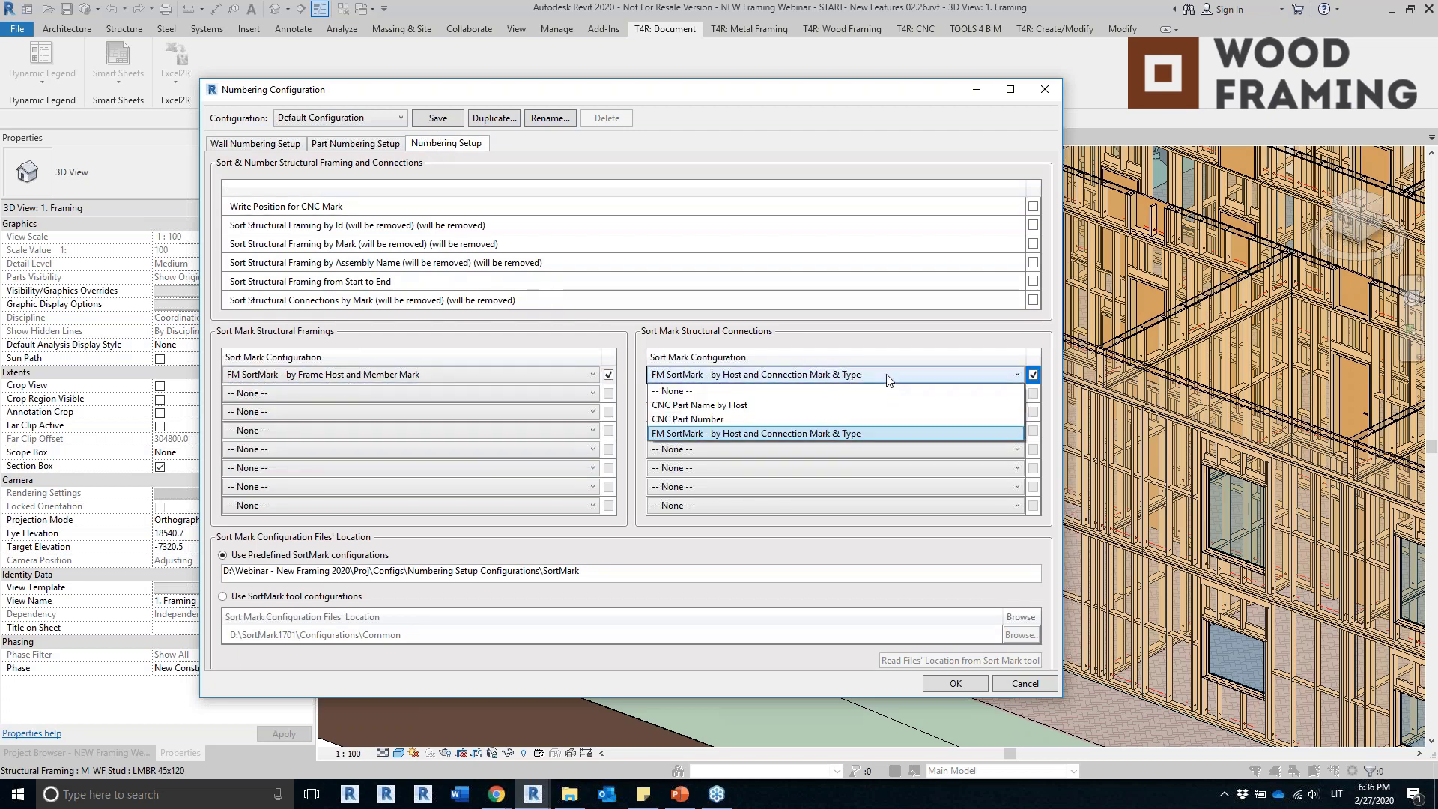
{"action": "left_click", "coordinate": [886, 380]}
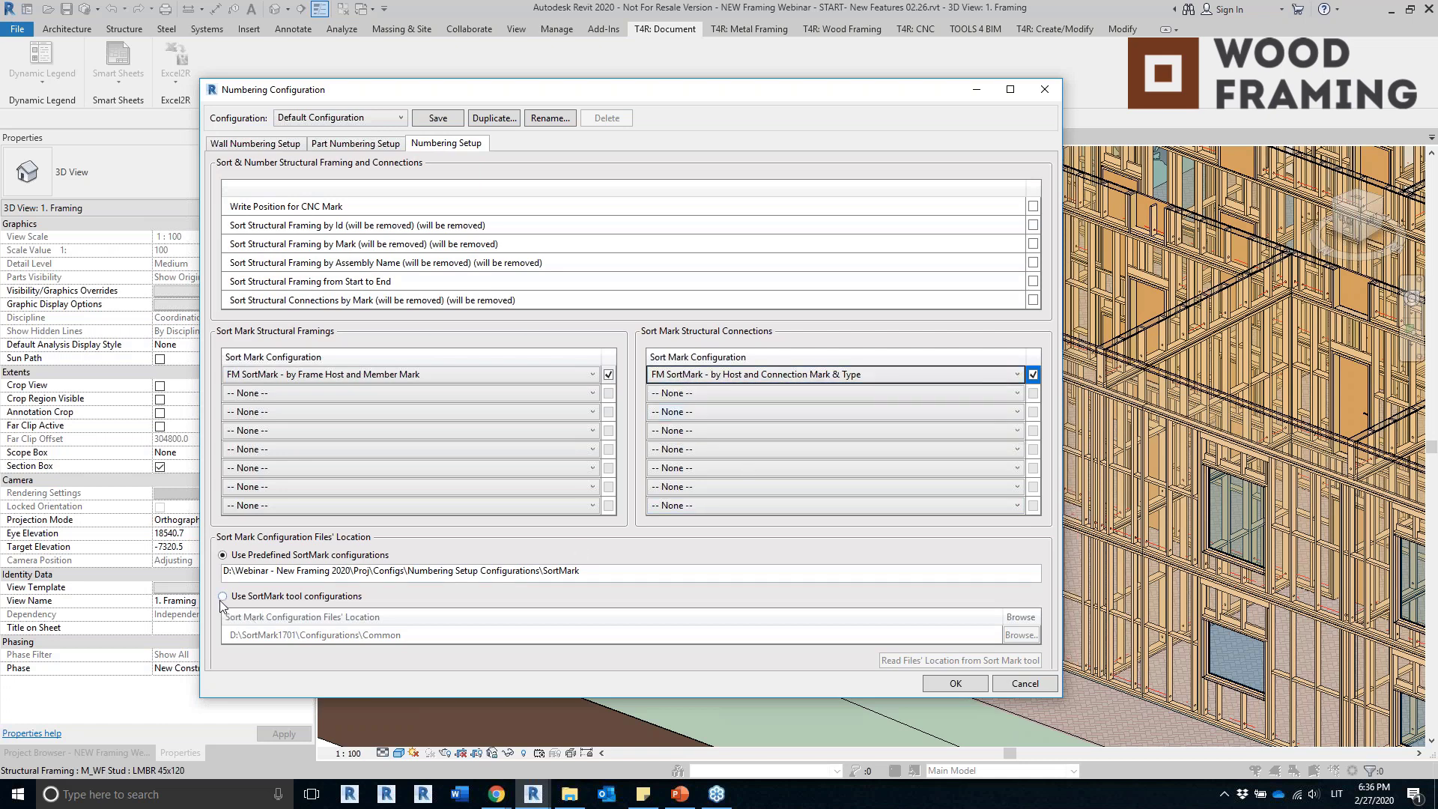
Try using the SortMark tool configurations as the file location, and switch back to the predefined SortMark configurations.
{"action": "left_click", "coordinate": [342, 597]}
{"action": "left_click_drag", "start_coordinate": [427, 99], "coordinate": [705, 96]}
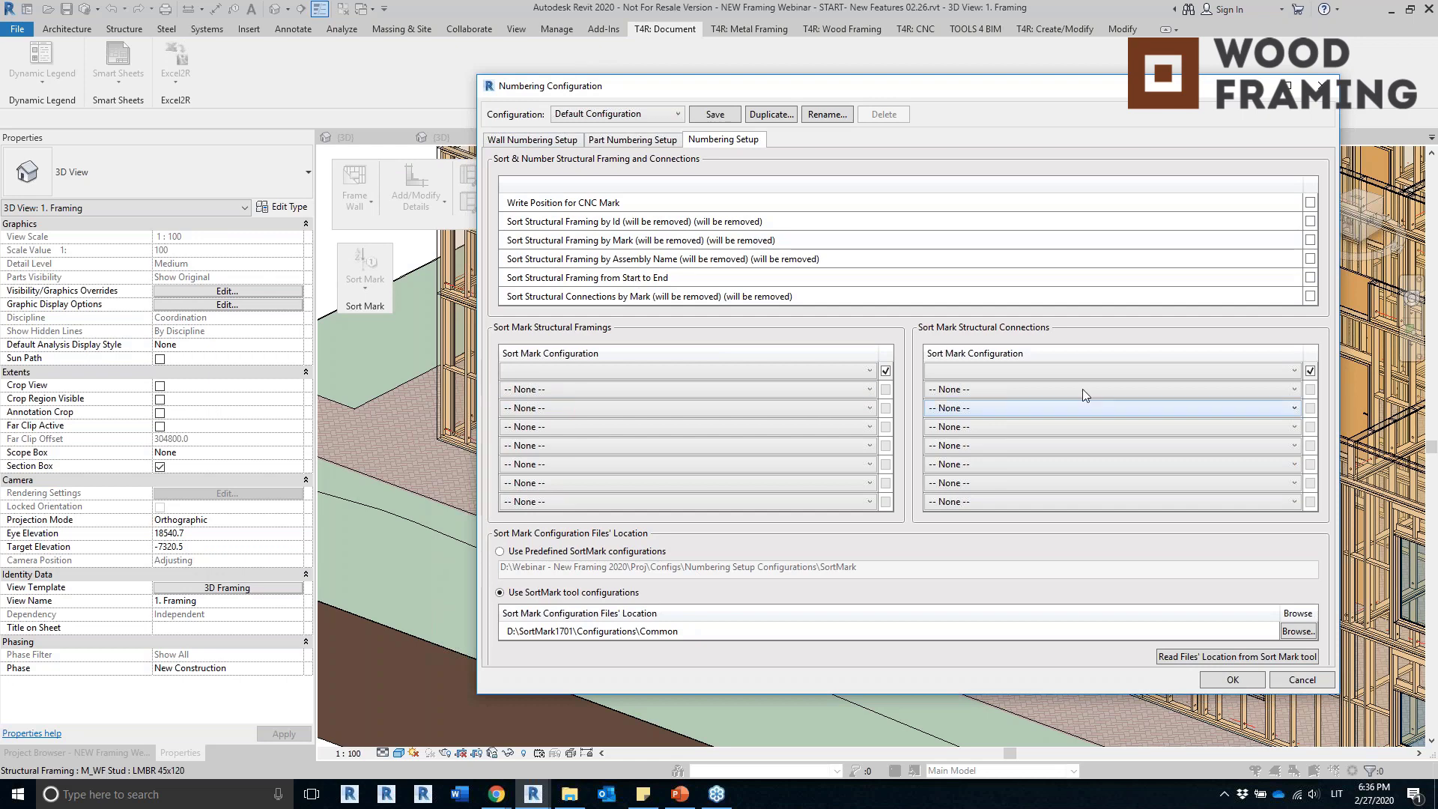
{"action": "left_click", "coordinate": [500, 551]}
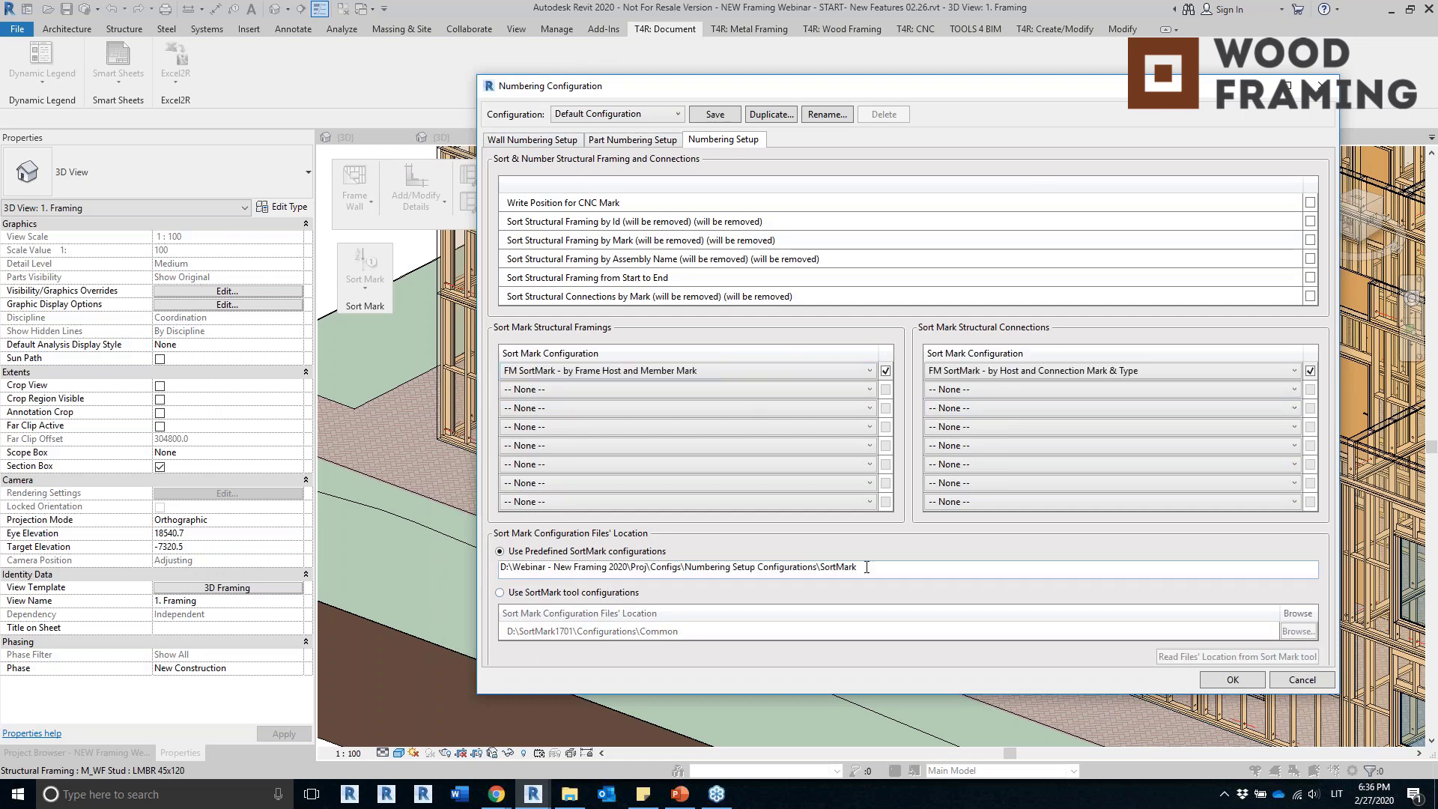
Copy the folder path of the predefined SortMark configurations from the numbering setup.
{"action": "left_click_drag", "start_coordinate": [866, 566], "coordinate": [412, 574]}
{"action": "right_click", "coordinate": [833, 570]}
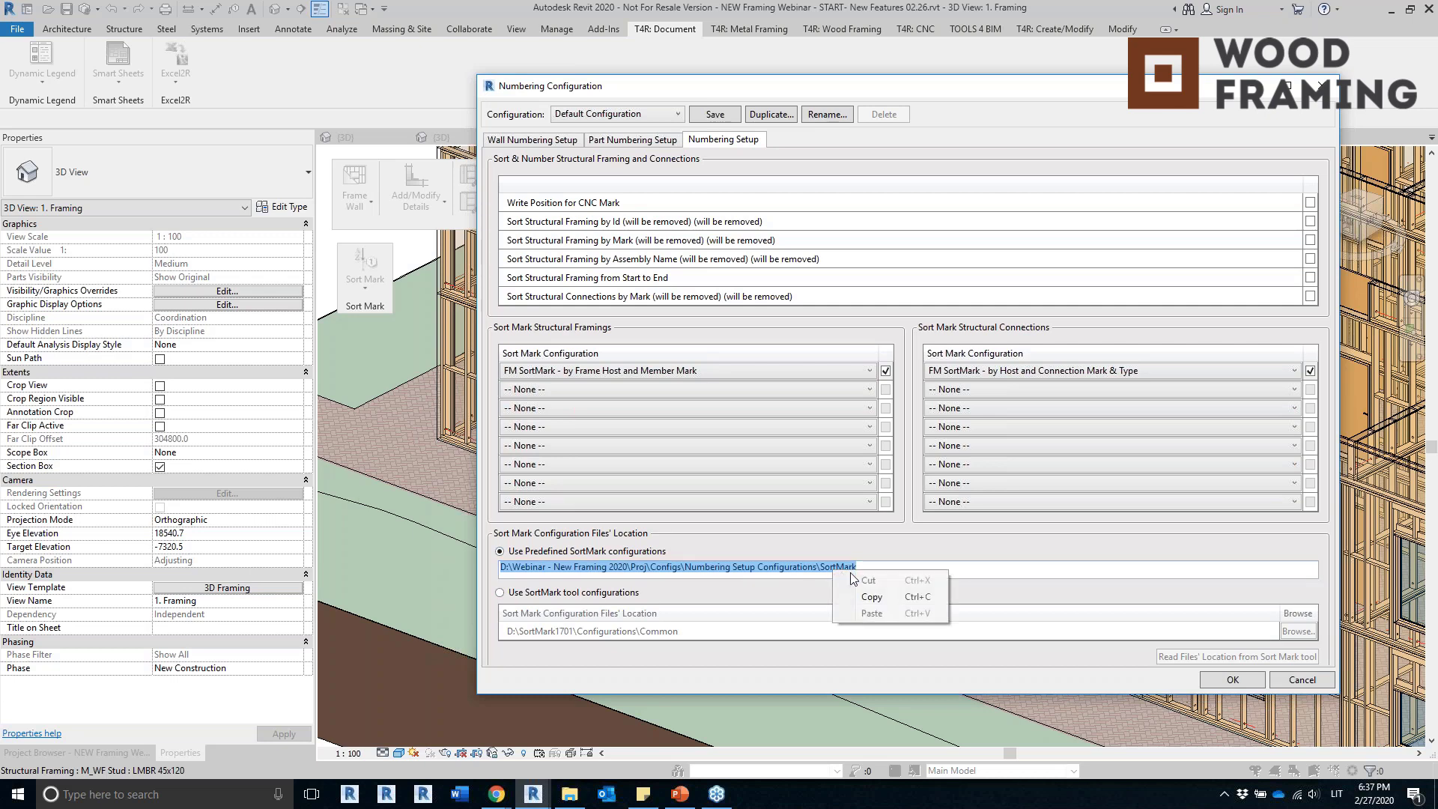
{"action": "left_click", "coordinate": [869, 597]}
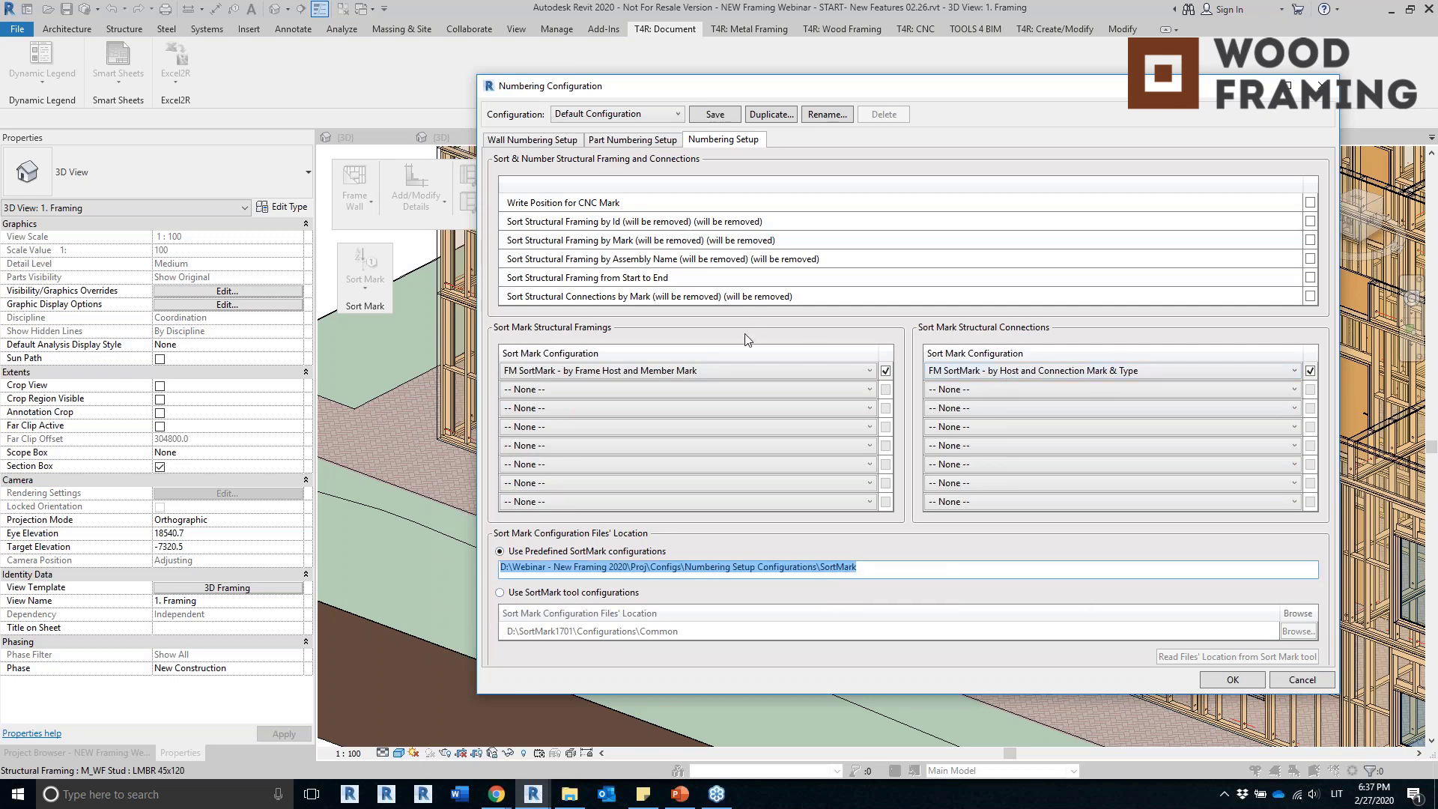
Look through the wall, part and general numbering setups once more, and close the numbering configuration without accepting it.
{"action": "left_click", "coordinate": [725, 368]}
{"action": "left_click", "coordinate": [530, 140]}
{"action": "left_click", "coordinate": [530, 140]}
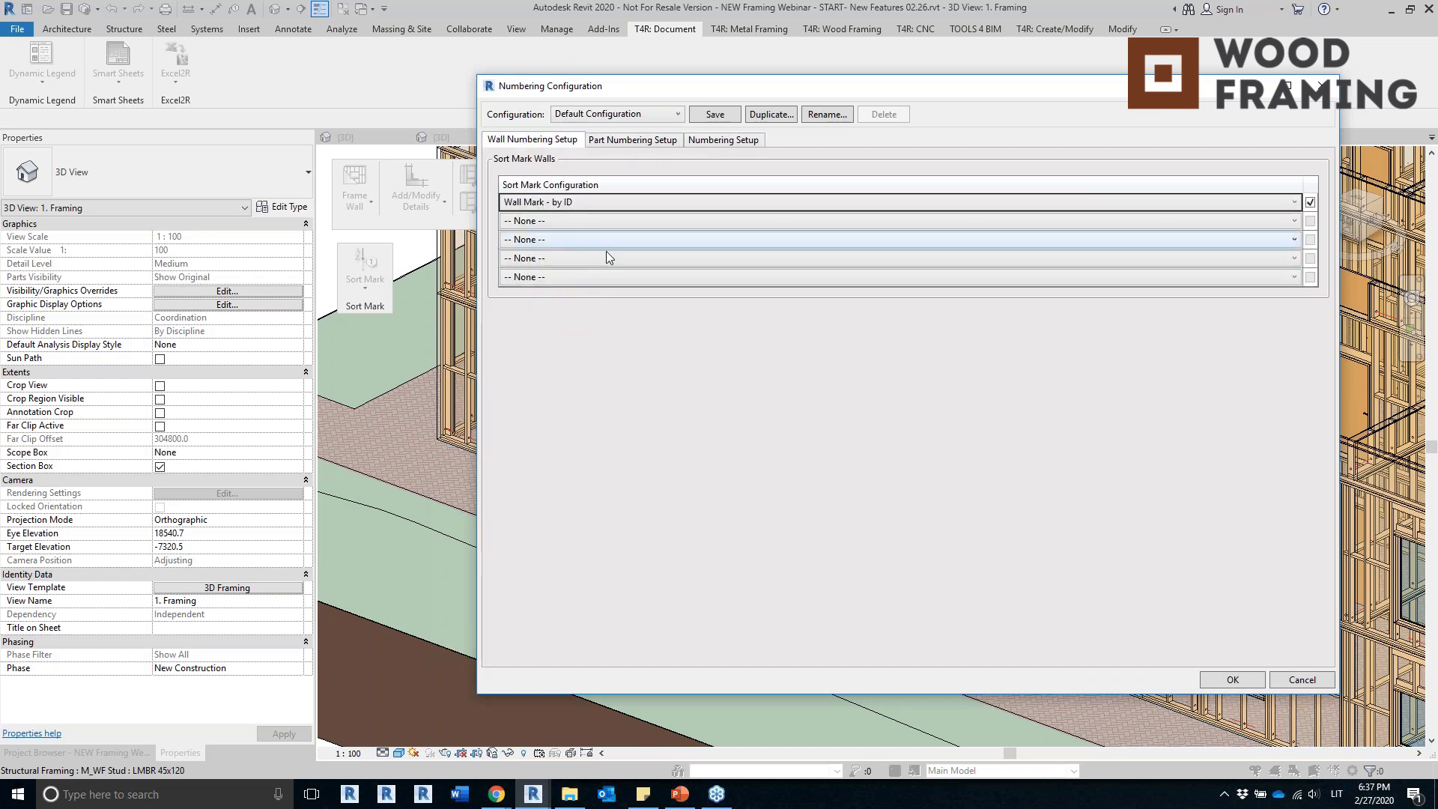
{"action": "left_click", "coordinate": [597, 211]}
{"action": "left_click", "coordinate": [597, 206]}
{"action": "left_click", "coordinate": [640, 139]}
{"action": "left_click", "coordinate": [717, 139]}
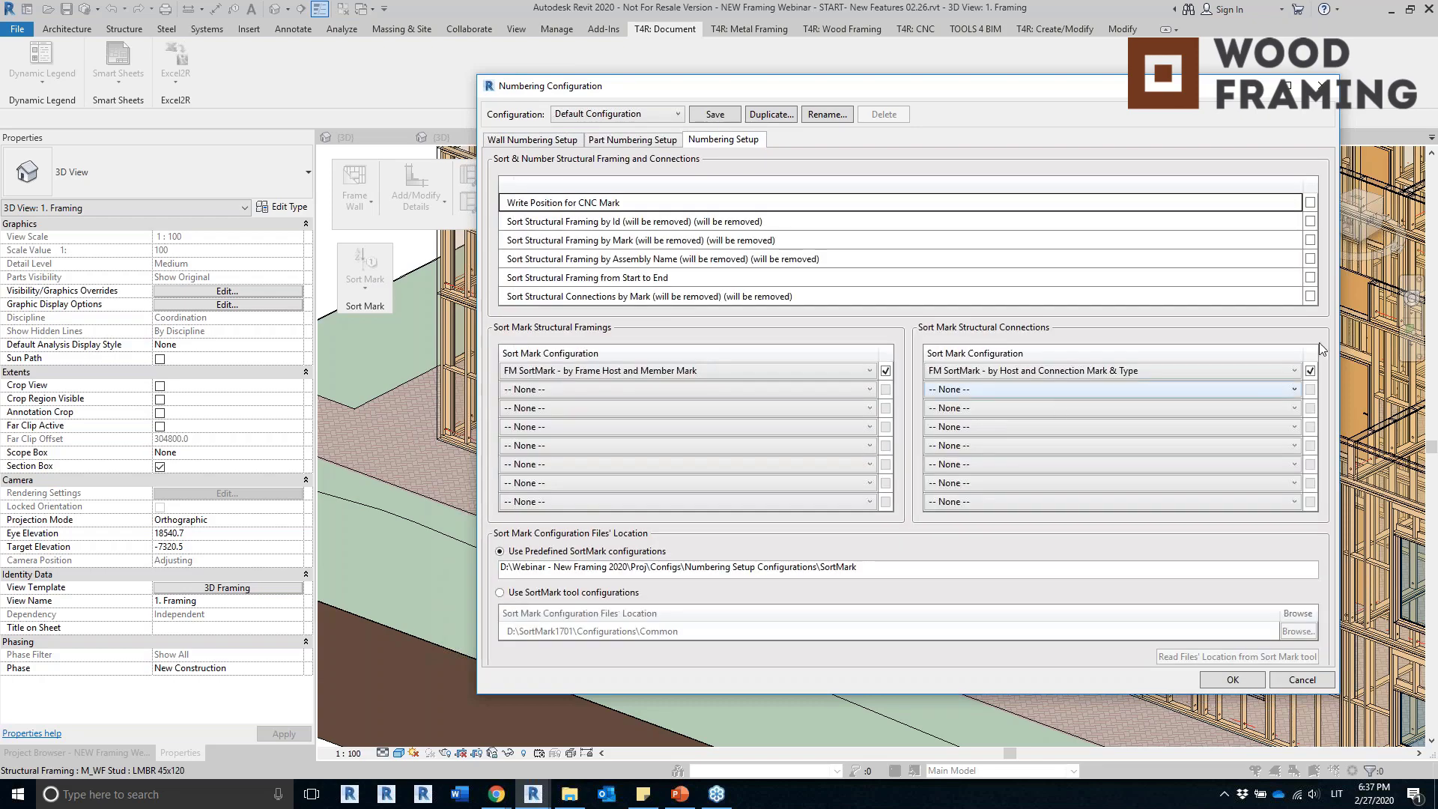
{"action": "left_click", "coordinate": [1320, 85]}
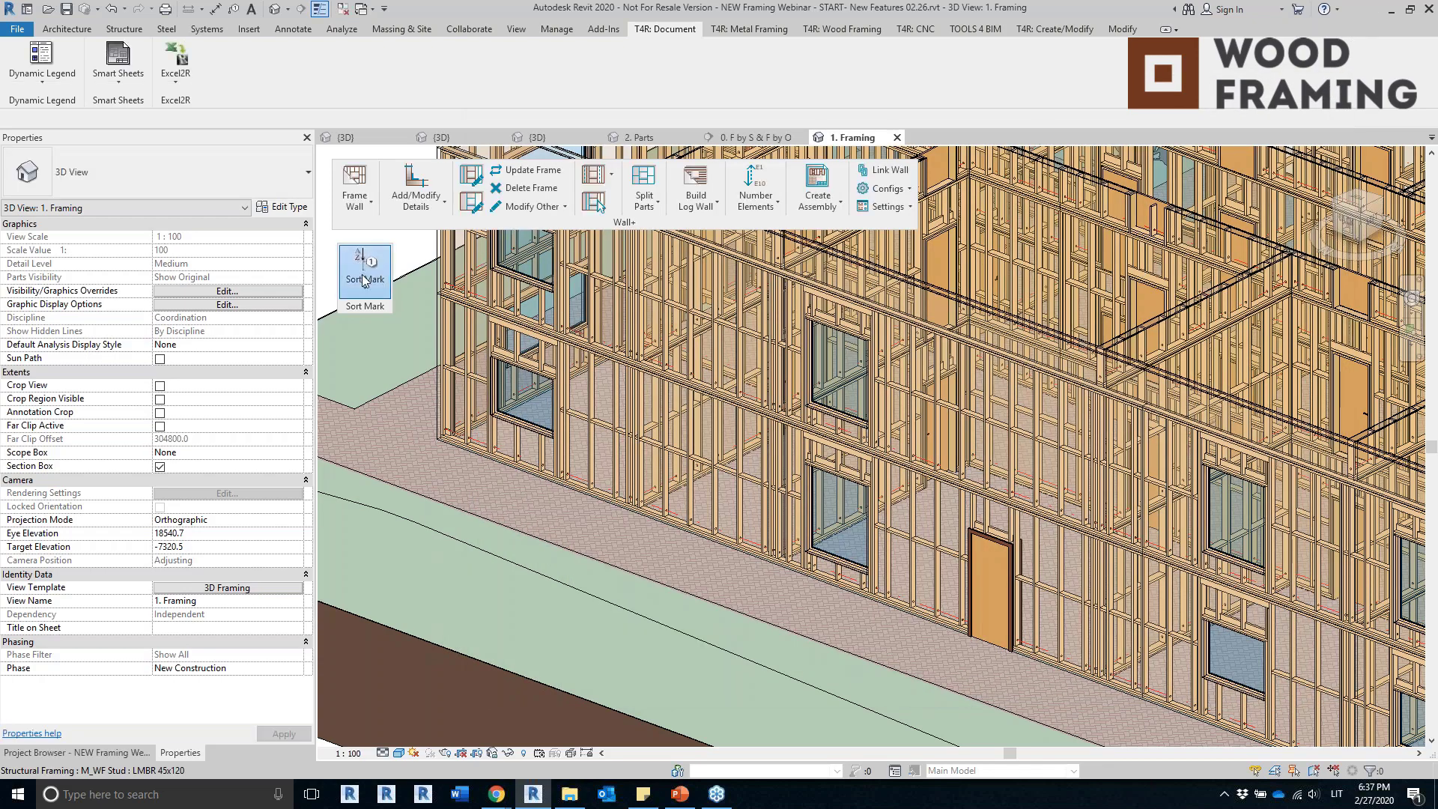
Set Sort Mark's Personal Configurations location to D:\Webinar - New Framing 2020\Proj\Configs\Numbering Setup Configurations\SortMark and save it.
{"action": "left_click", "coordinate": [382, 292]}
{"action": "left_click", "coordinate": [428, 312]}
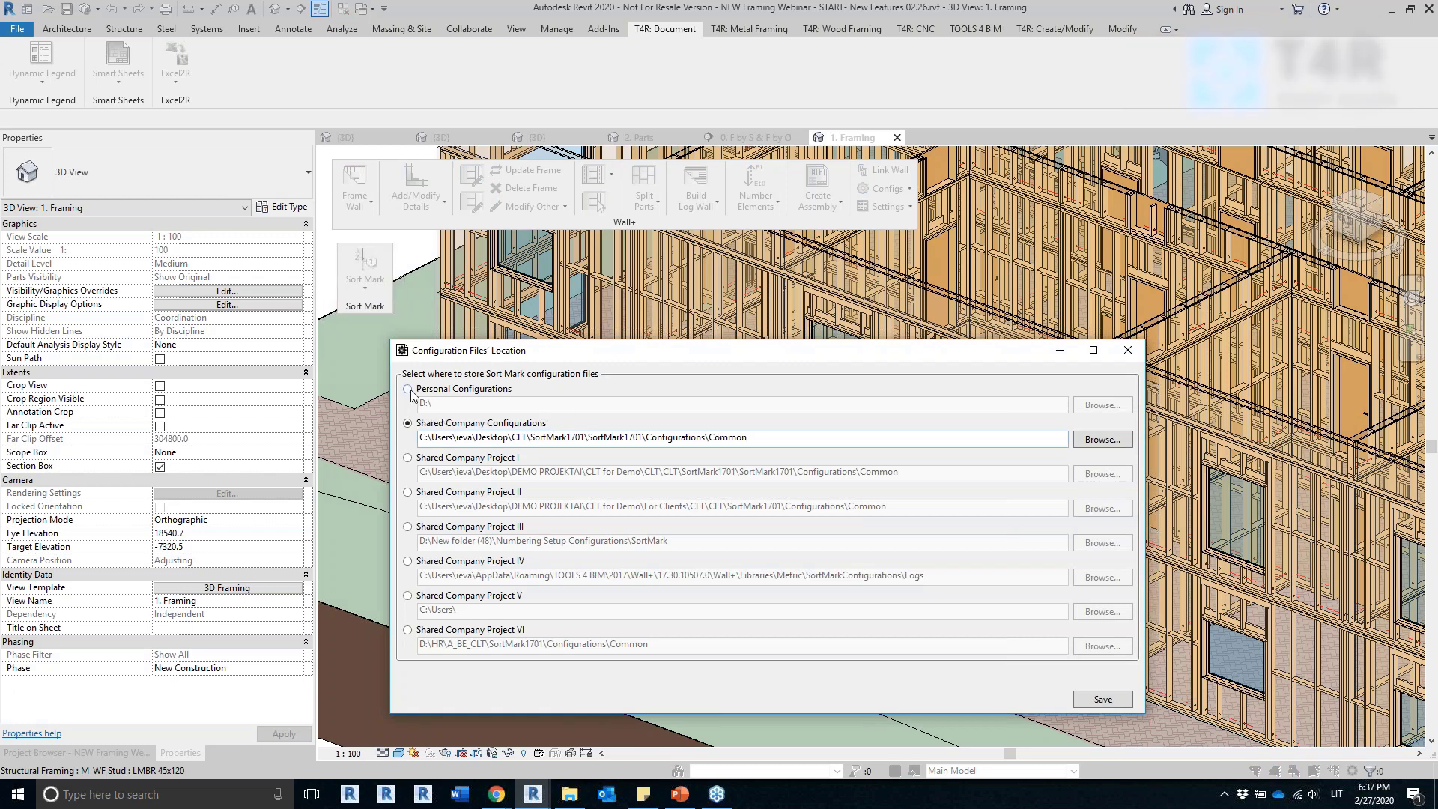
{"action": "left_click", "coordinate": [407, 388]}
{"action": "left_click", "coordinate": [863, 408]}
{"action": "left_click_drag", "start_coordinate": [536, 403], "coordinate": [231, 401]}
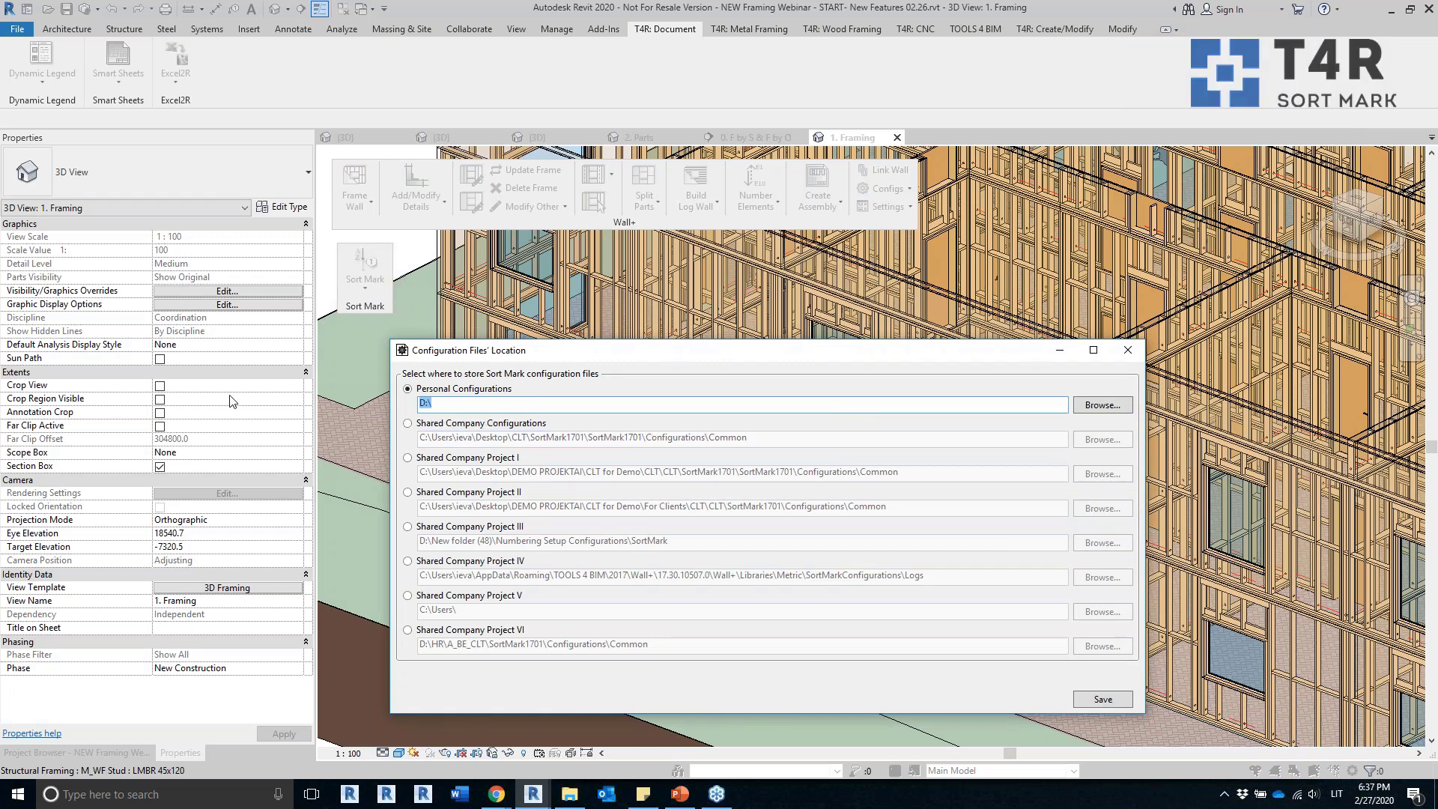
{"action": "key", "text": "ctrl+v"}
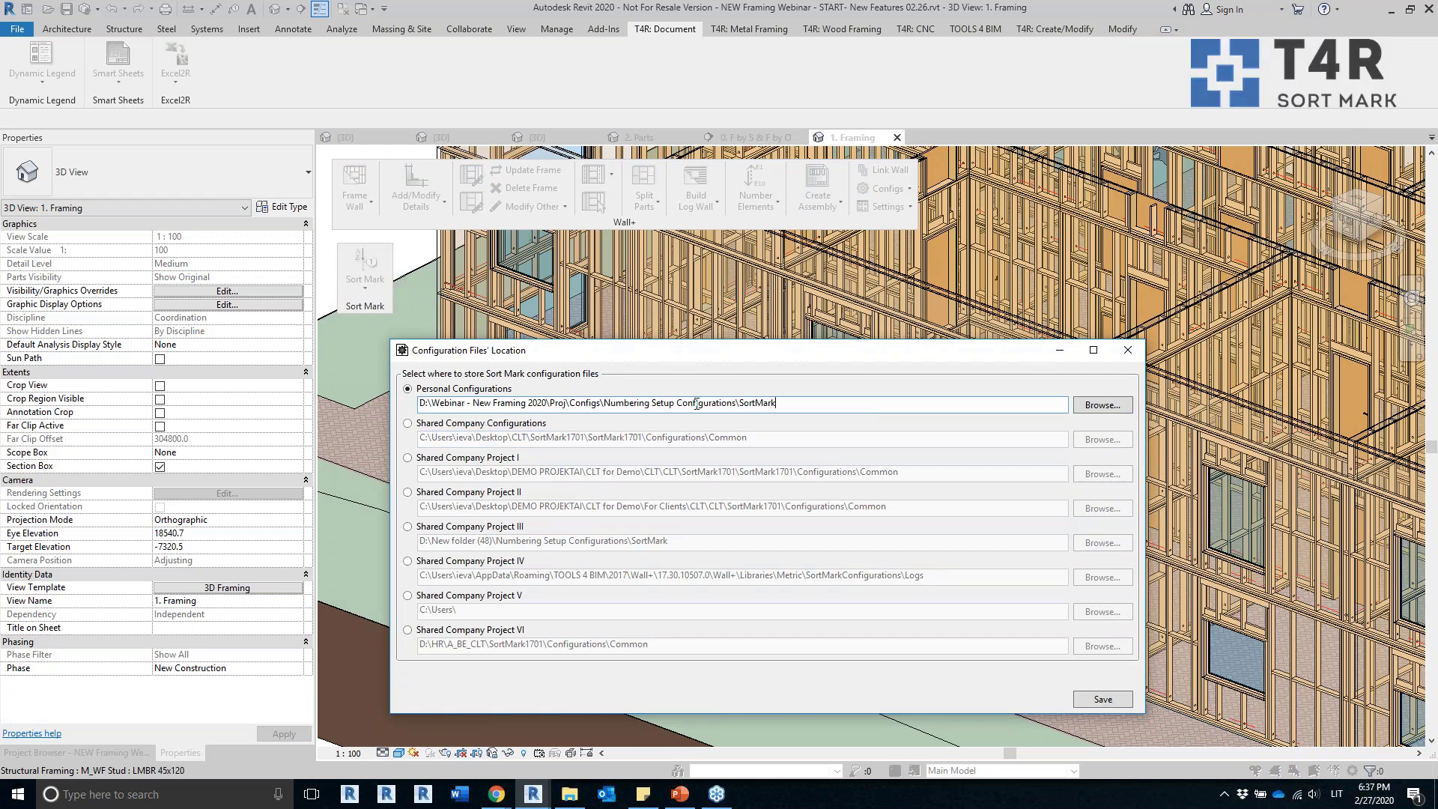
{"action": "left_click", "coordinate": [1105, 699]}
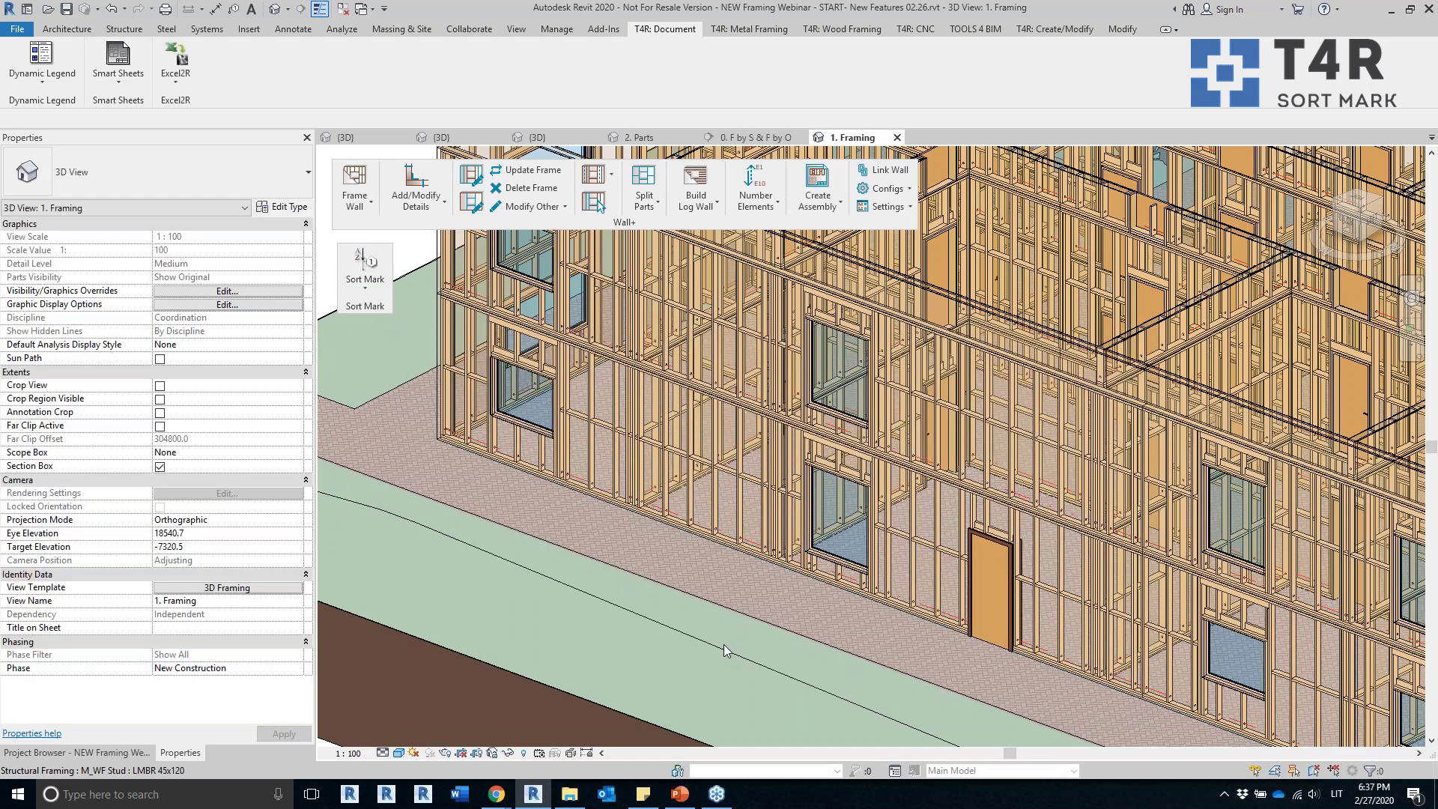
Start Sort Mark element numbering for the Walls category, writing to the Mark parameter.
{"action": "left_click", "coordinate": [365, 281]}
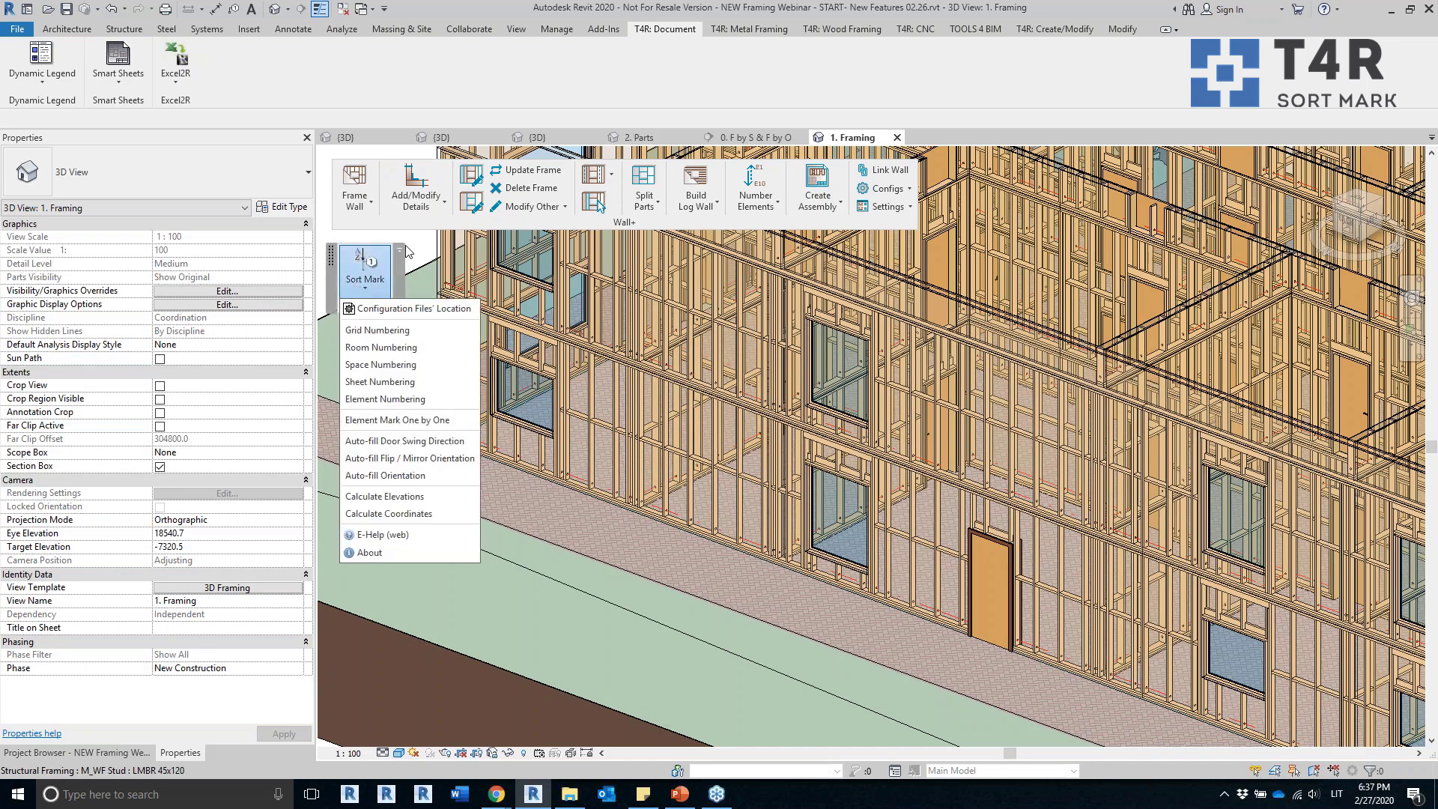
{"action": "left_click", "coordinate": [422, 420]}
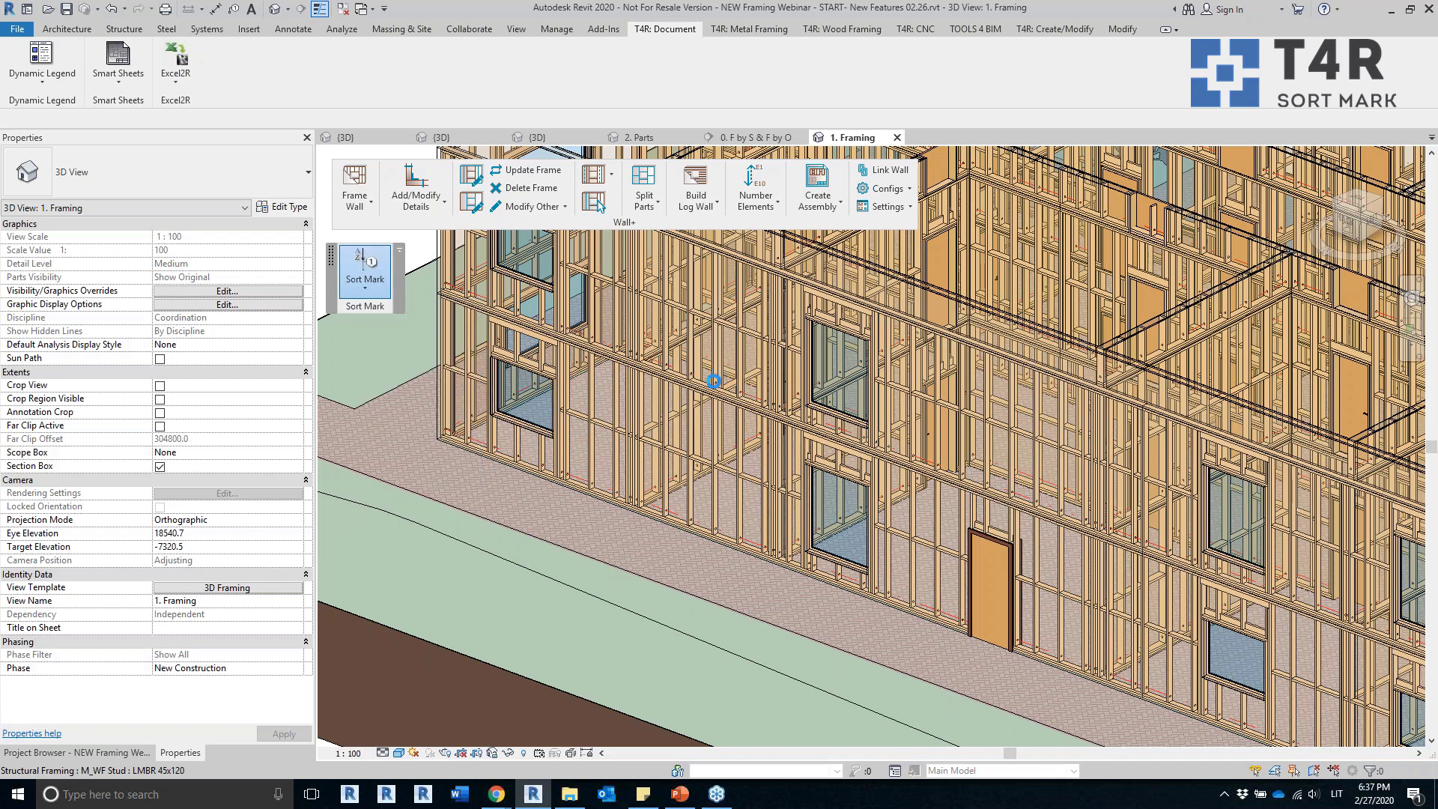
{"action": "scroll", "coordinate": [794, 446], "scroll_direction": "down", "scroll_amount": 2}
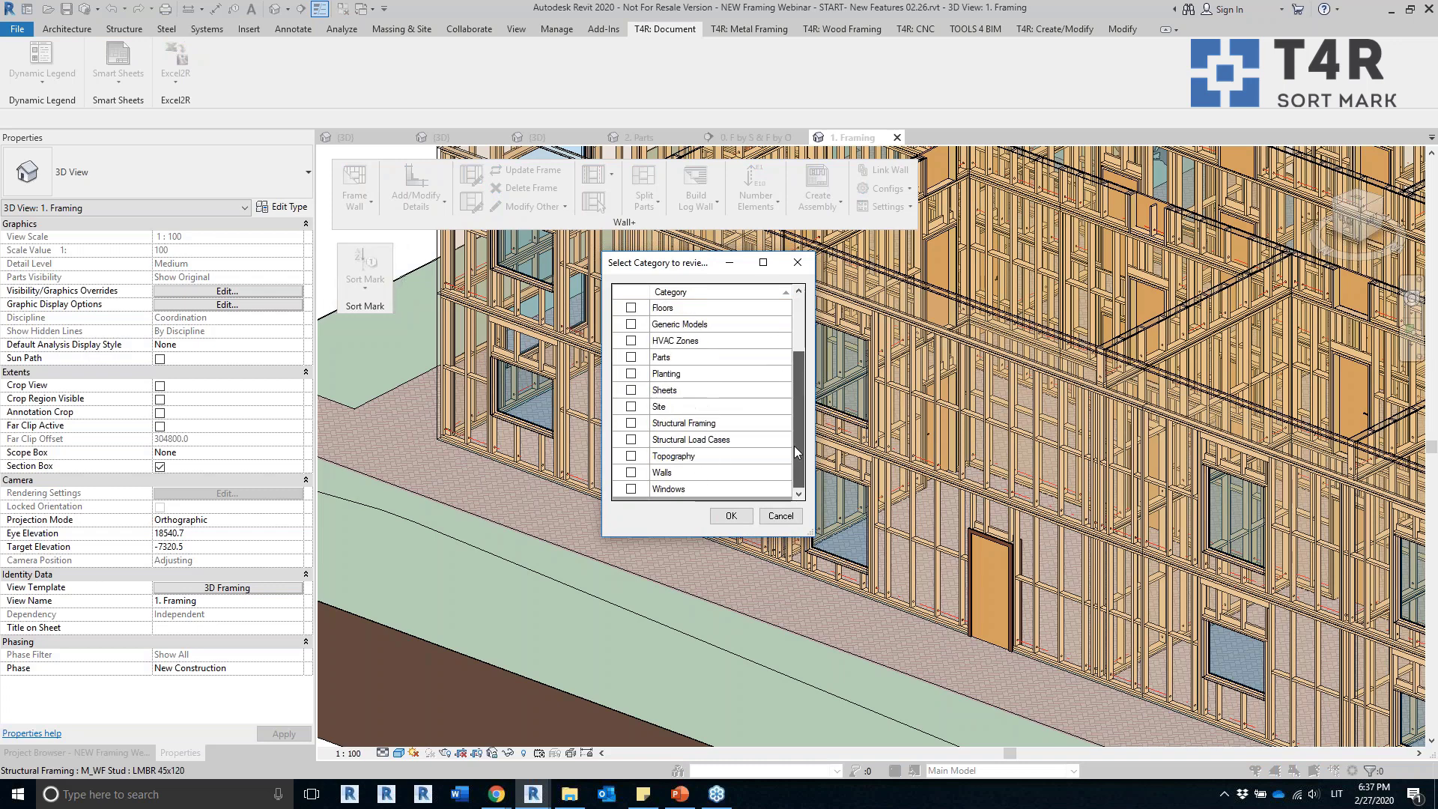
{"action": "left_click", "coordinate": [630, 472]}
{"action": "left_click", "coordinate": [730, 515]}
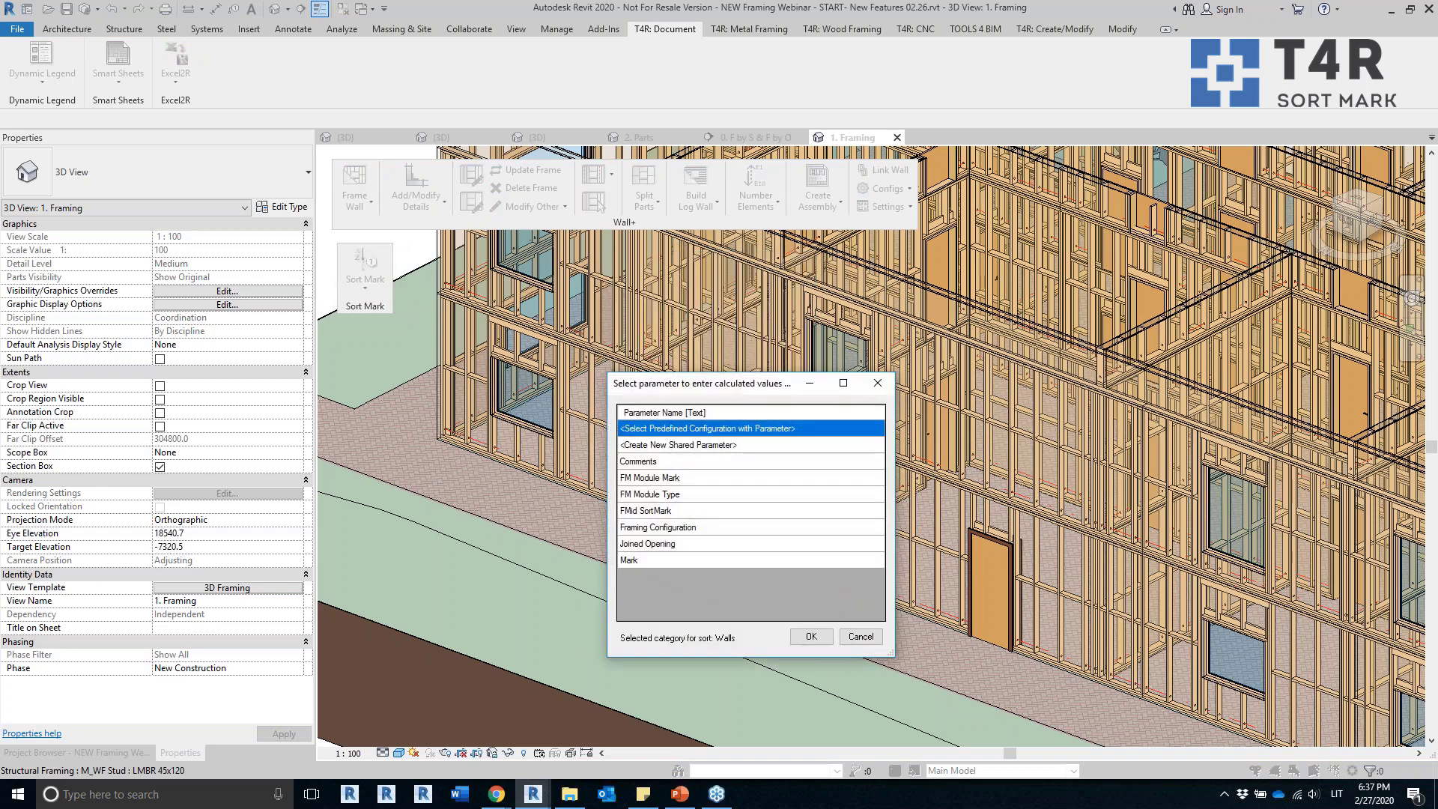
{"action": "left_click", "coordinate": [650, 561]}
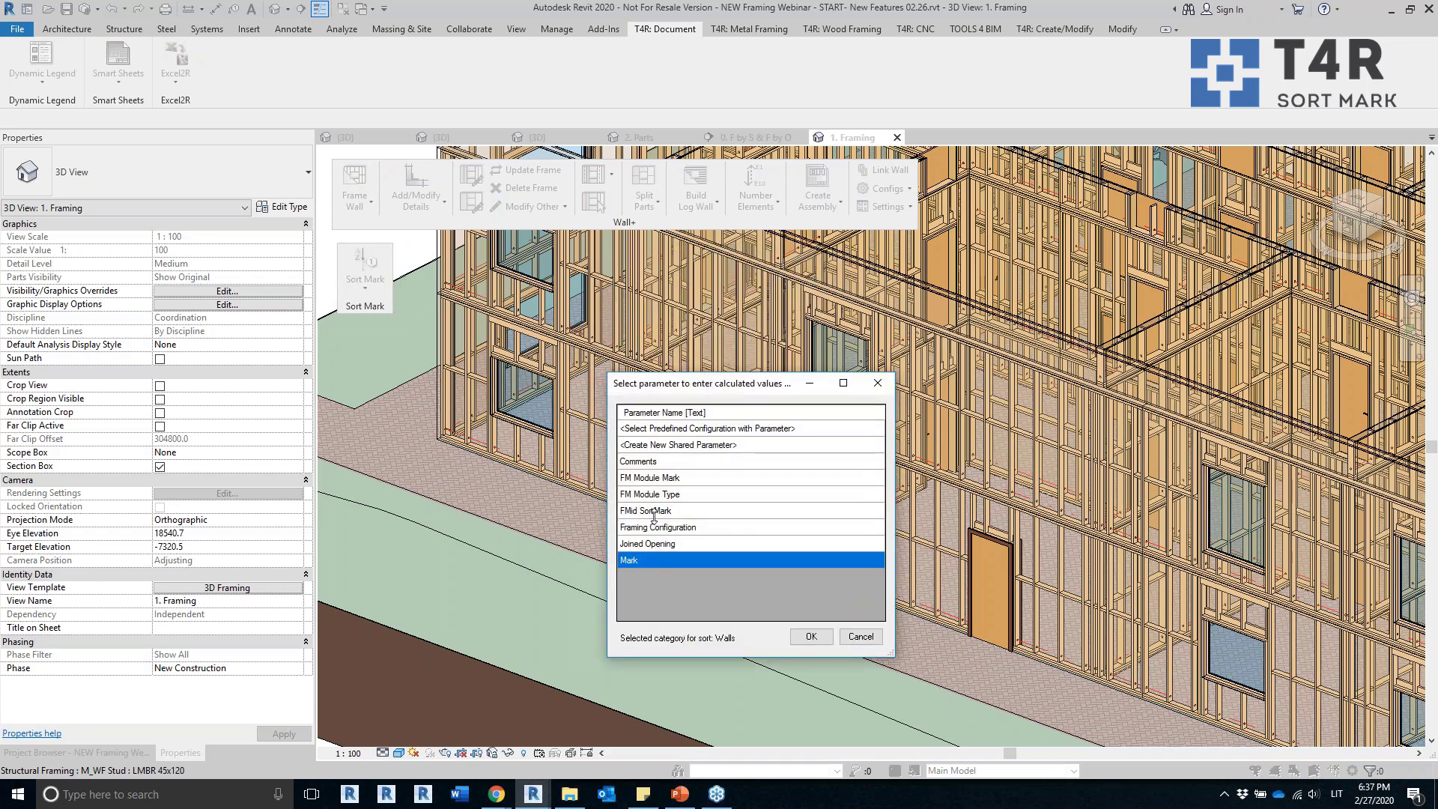
{"action": "left_click", "coordinate": [811, 636]}
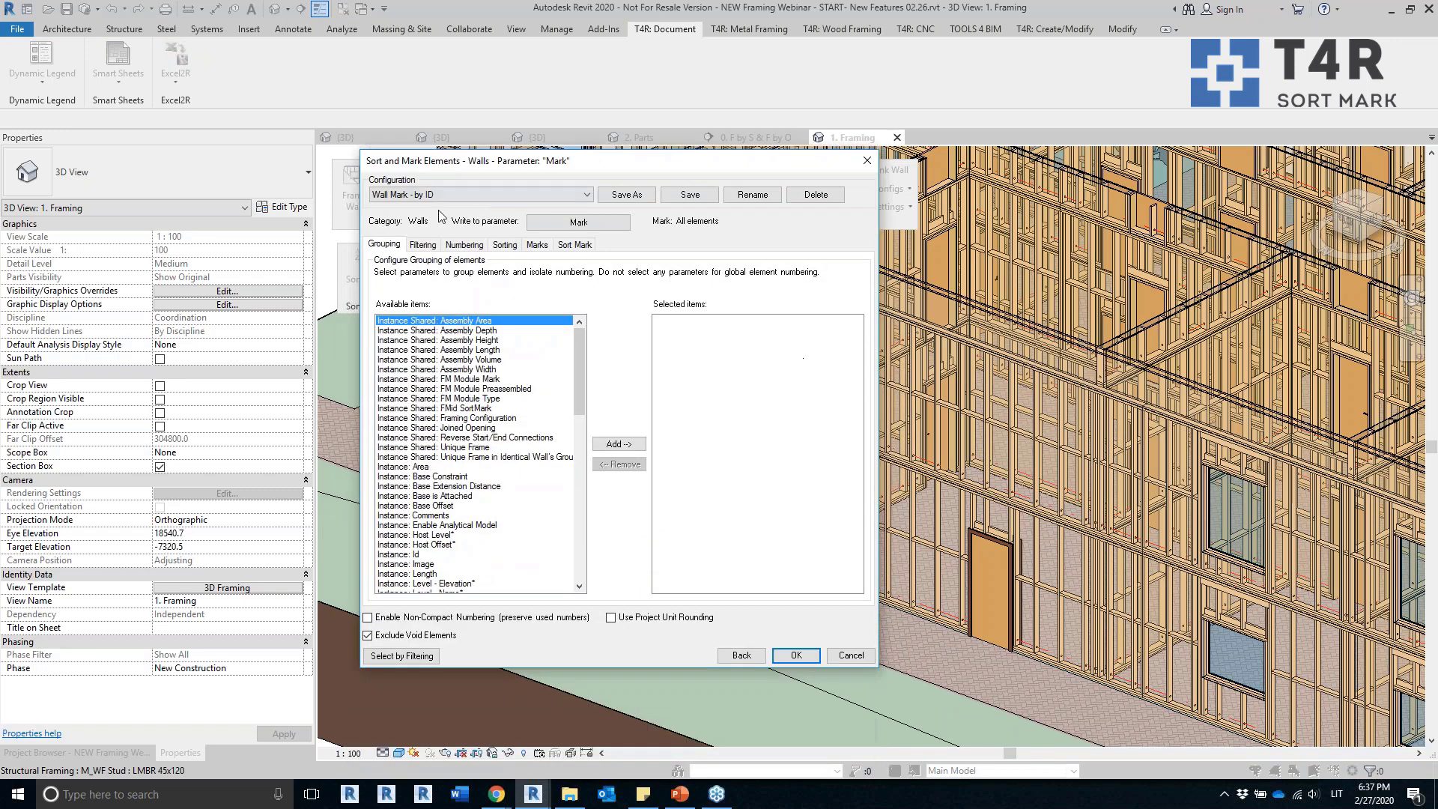
Save a copy of the Wall Mark - by ID configuration as "AGACAD_Wall Mark - by Function, Level, ID".
{"action": "left_click", "coordinate": [449, 194]}
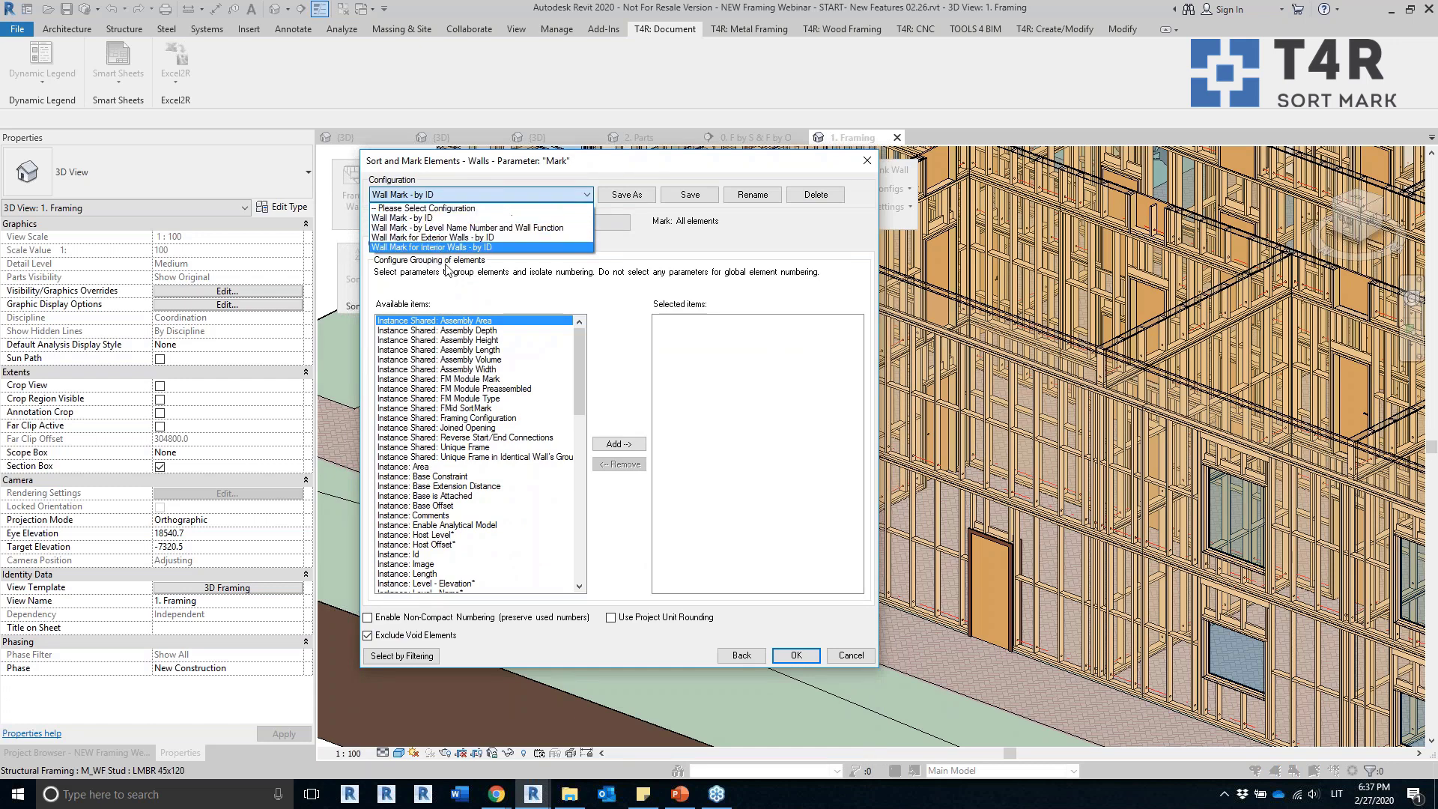
{"action": "left_click", "coordinate": [440, 219]}
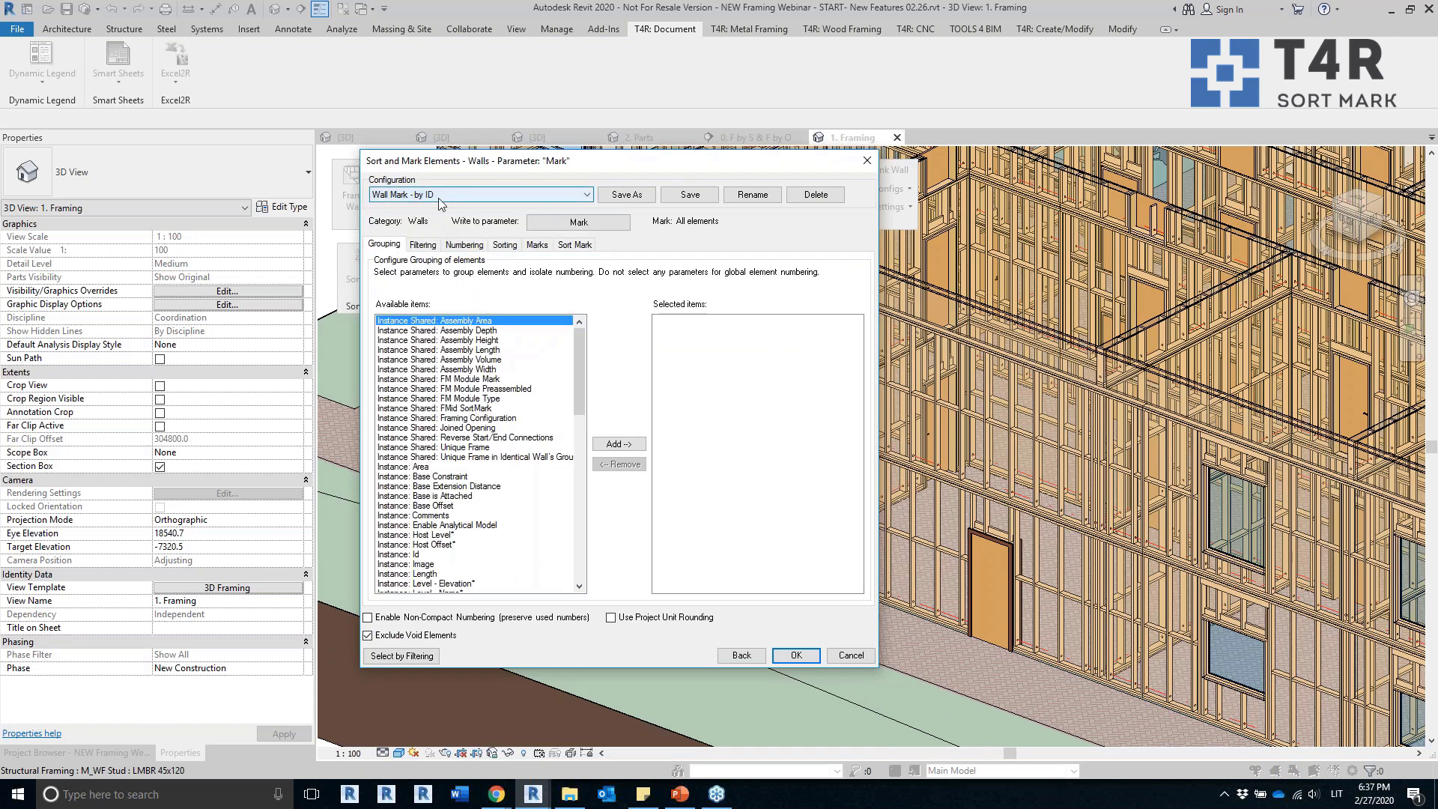
{"action": "left_click", "coordinate": [623, 196]}
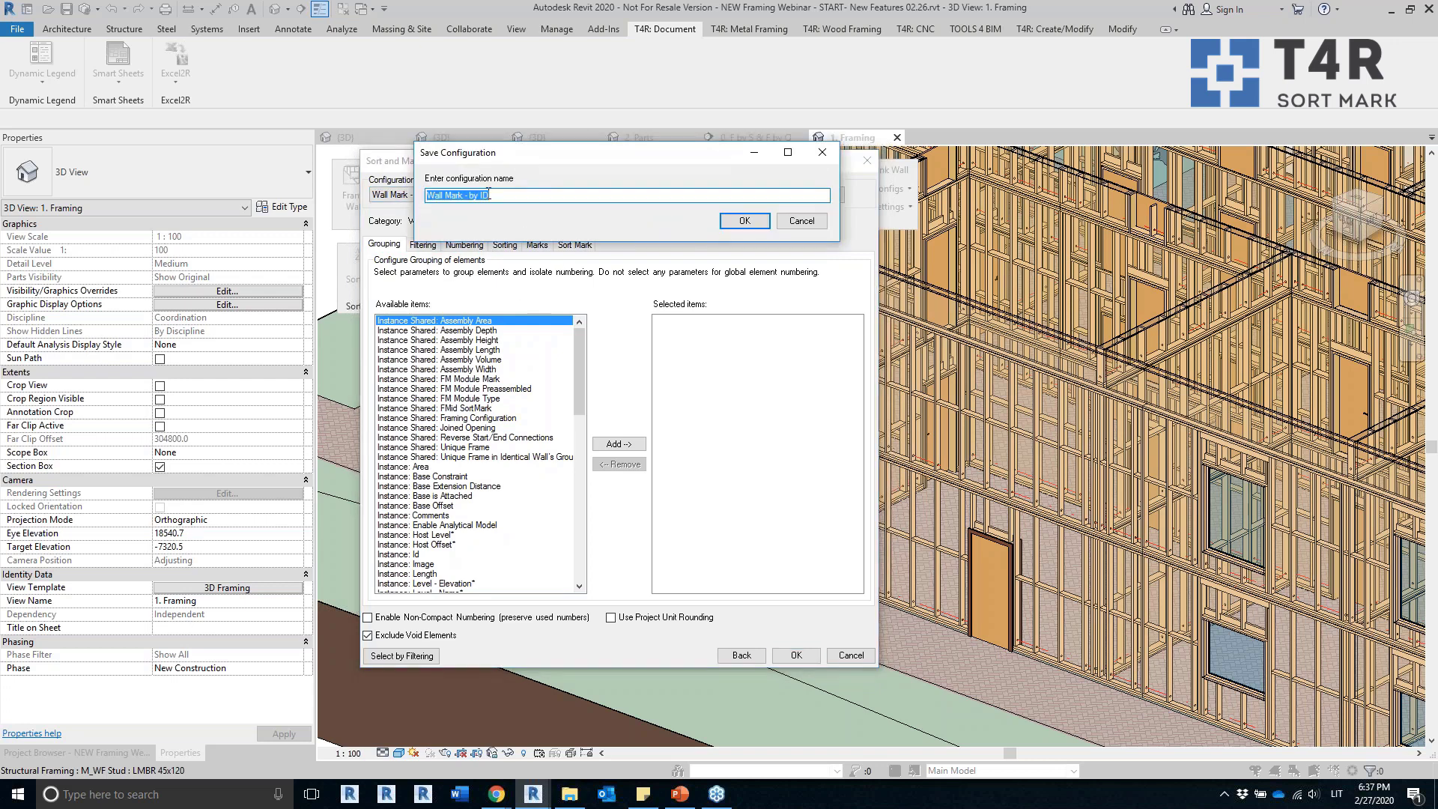
{"action": "left_click", "coordinate": [429, 195]}
{"action": "type", "text": "AGACAD_"}
{"action": "left_click", "coordinate": [516, 195]}
{"action": "type", "text": "l,"}
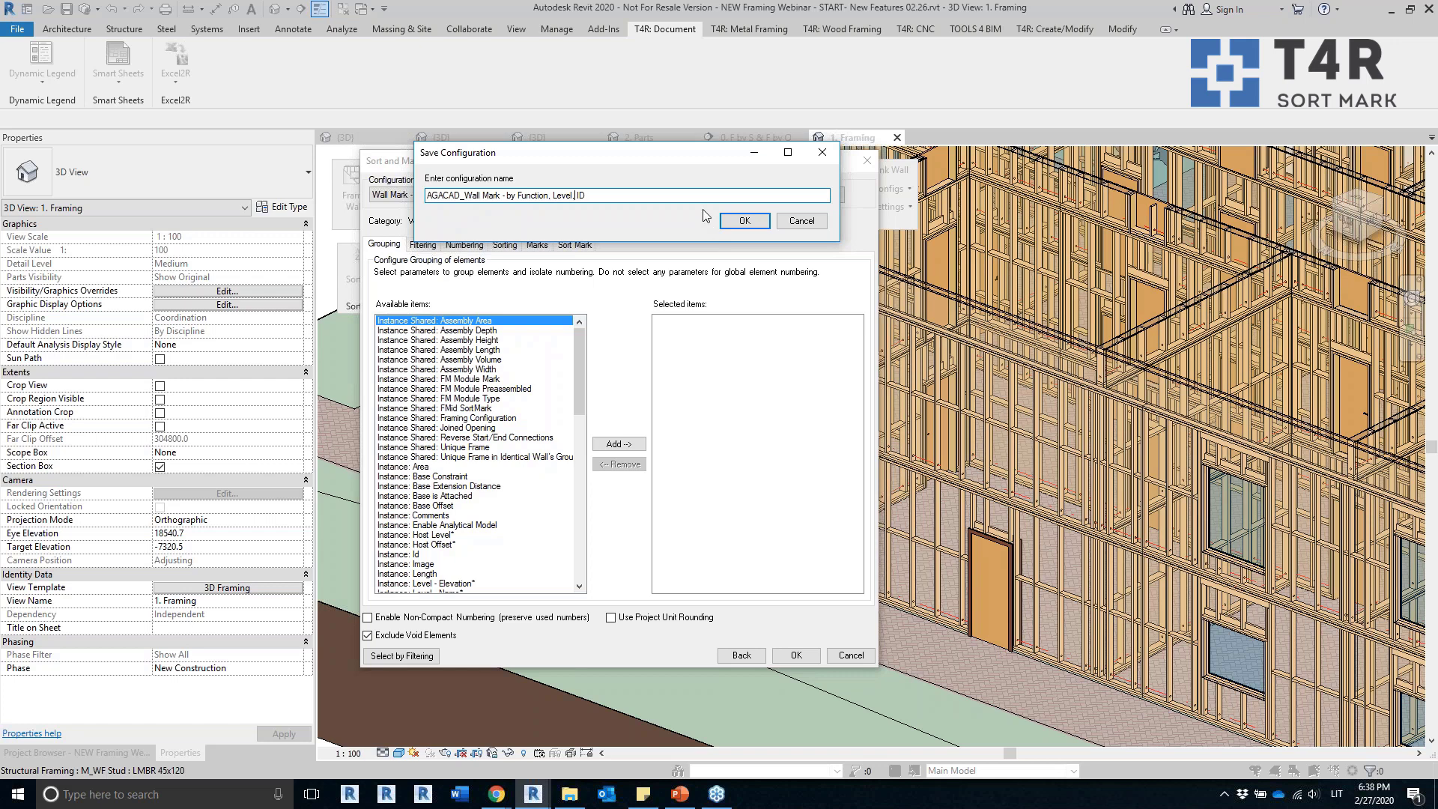
{"action": "left_click", "coordinate": [743, 220]}
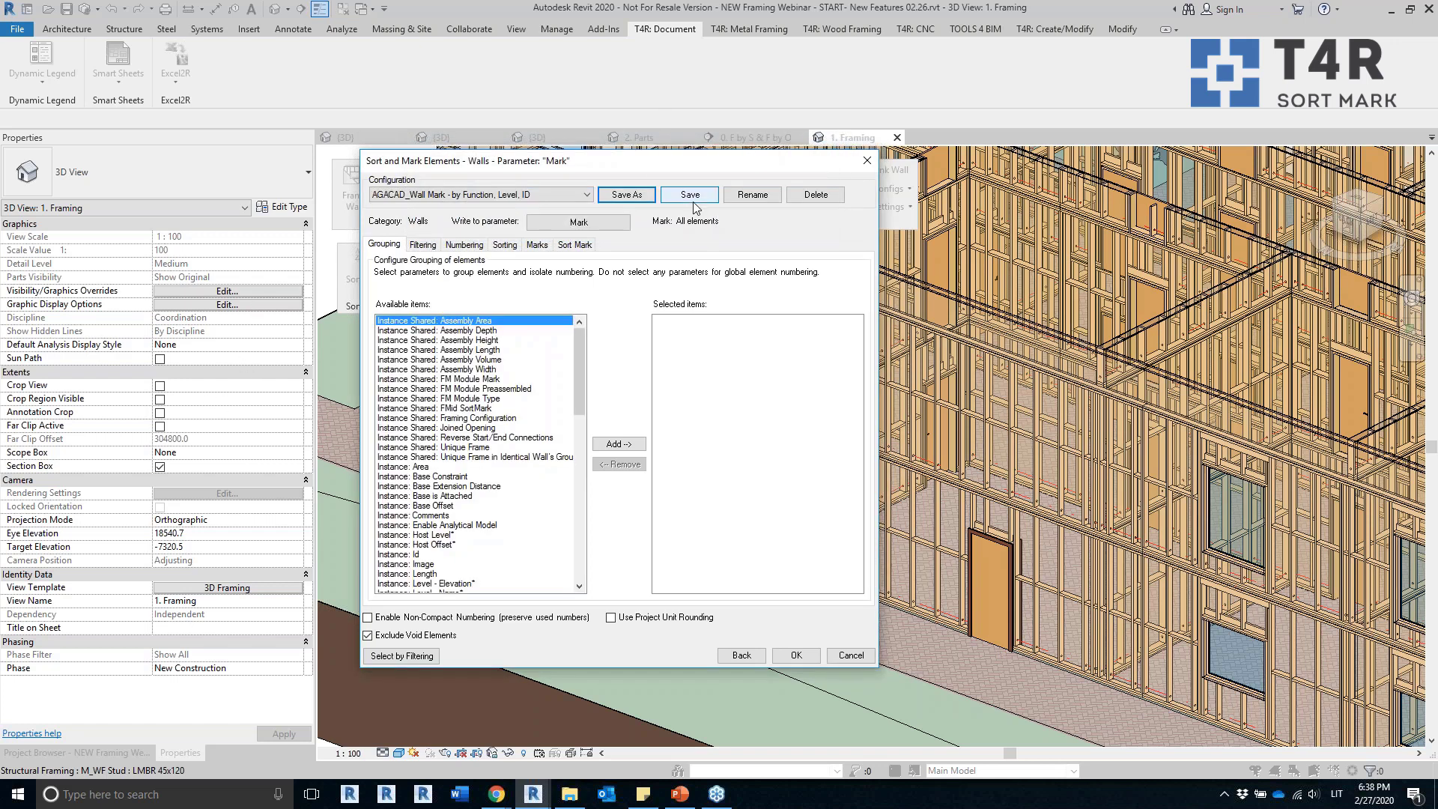
Rename the new wall configuration as "AGACAD_Wall Mark - by Ext, Level, ID".
{"action": "left_click", "coordinate": [753, 194]}
{"action": "left_click", "coordinate": [615, 203]}
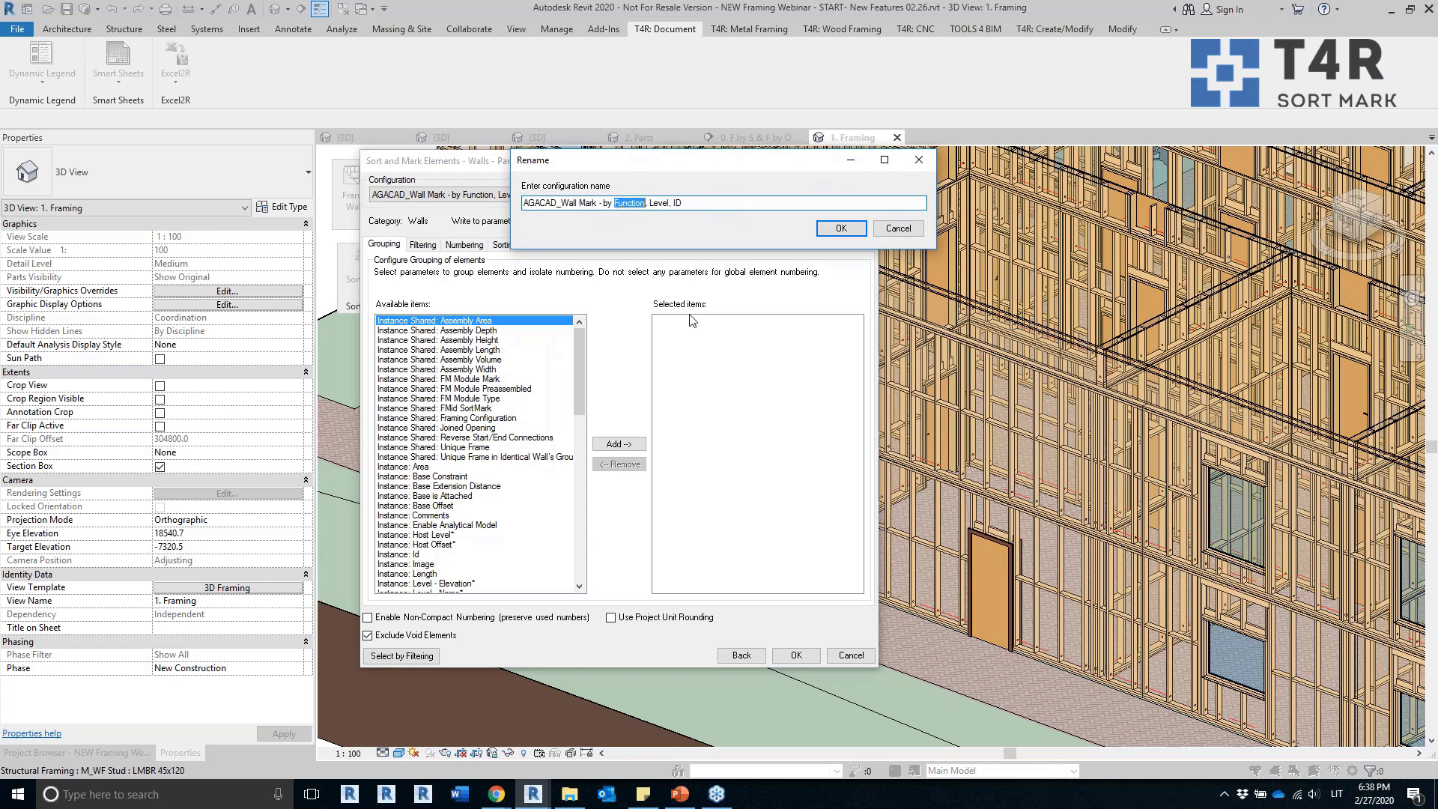
{"action": "type", "text": "Ext"}
{"action": "left_click", "coordinate": [840, 227]}
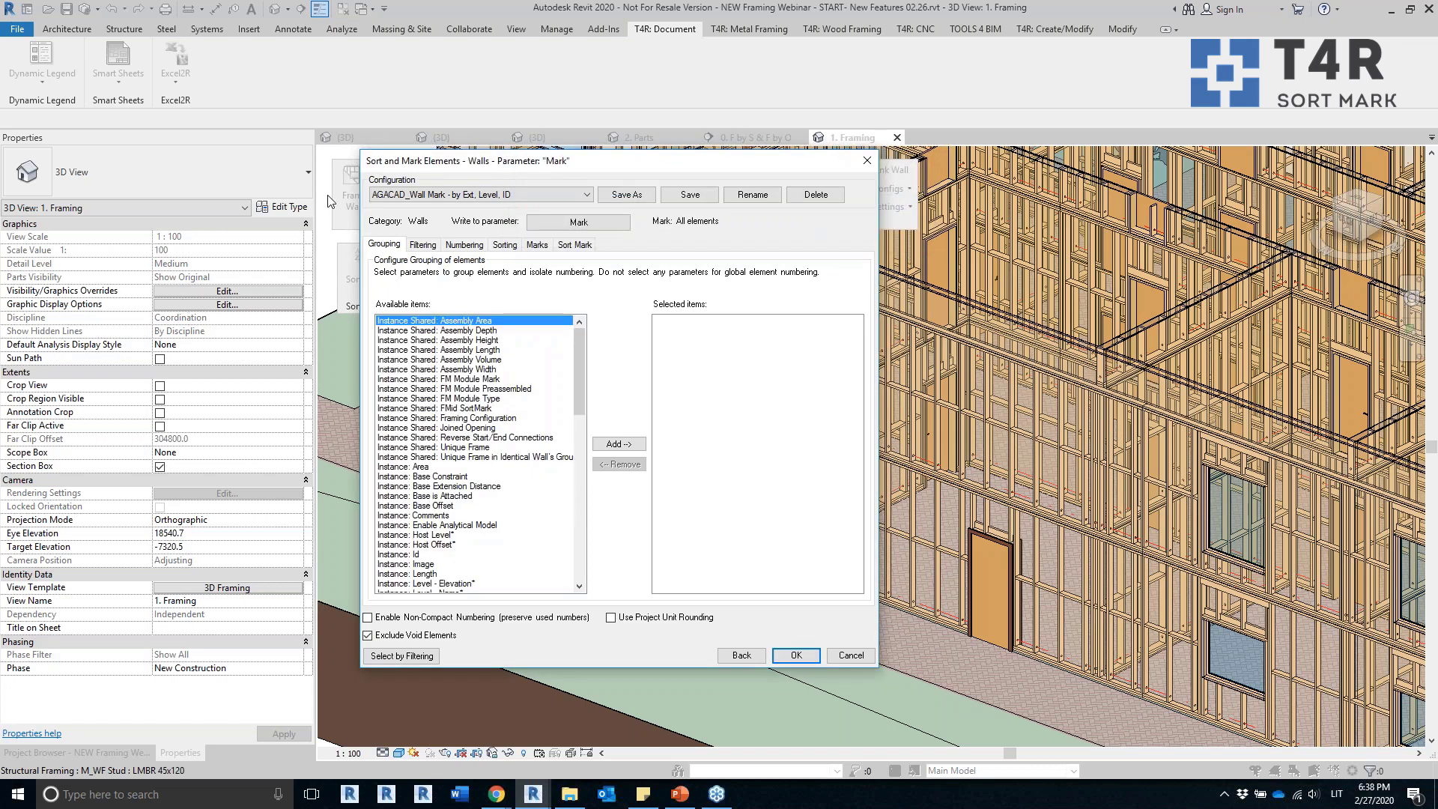
Filter the configuration to walls whose Type: Function* equals Exterior.
{"action": "left_click", "coordinate": [423, 246]}
{"action": "left_click", "coordinate": [409, 299]}
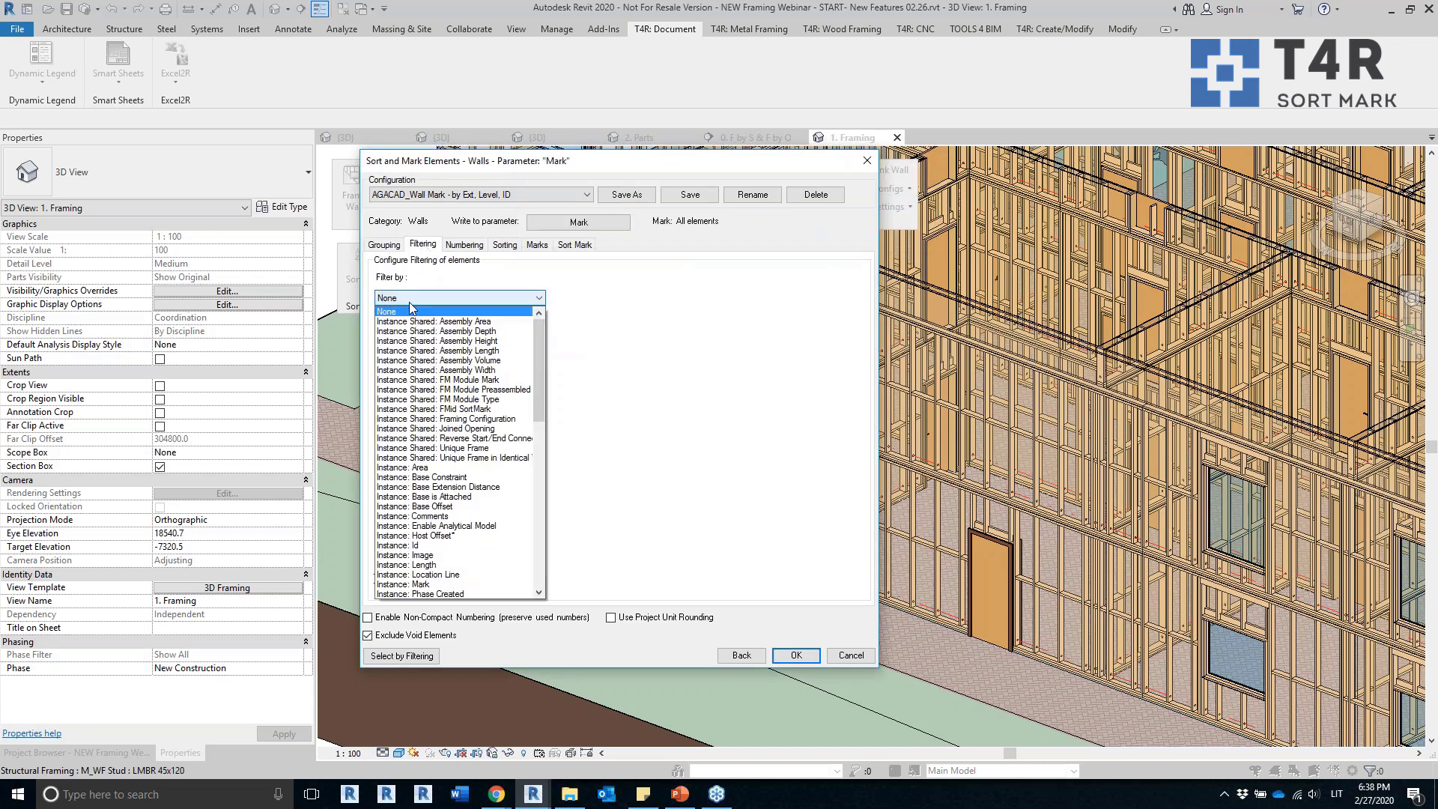
{"action": "left_click_drag", "start_coordinate": [541, 338], "coordinate": [528, 479]}
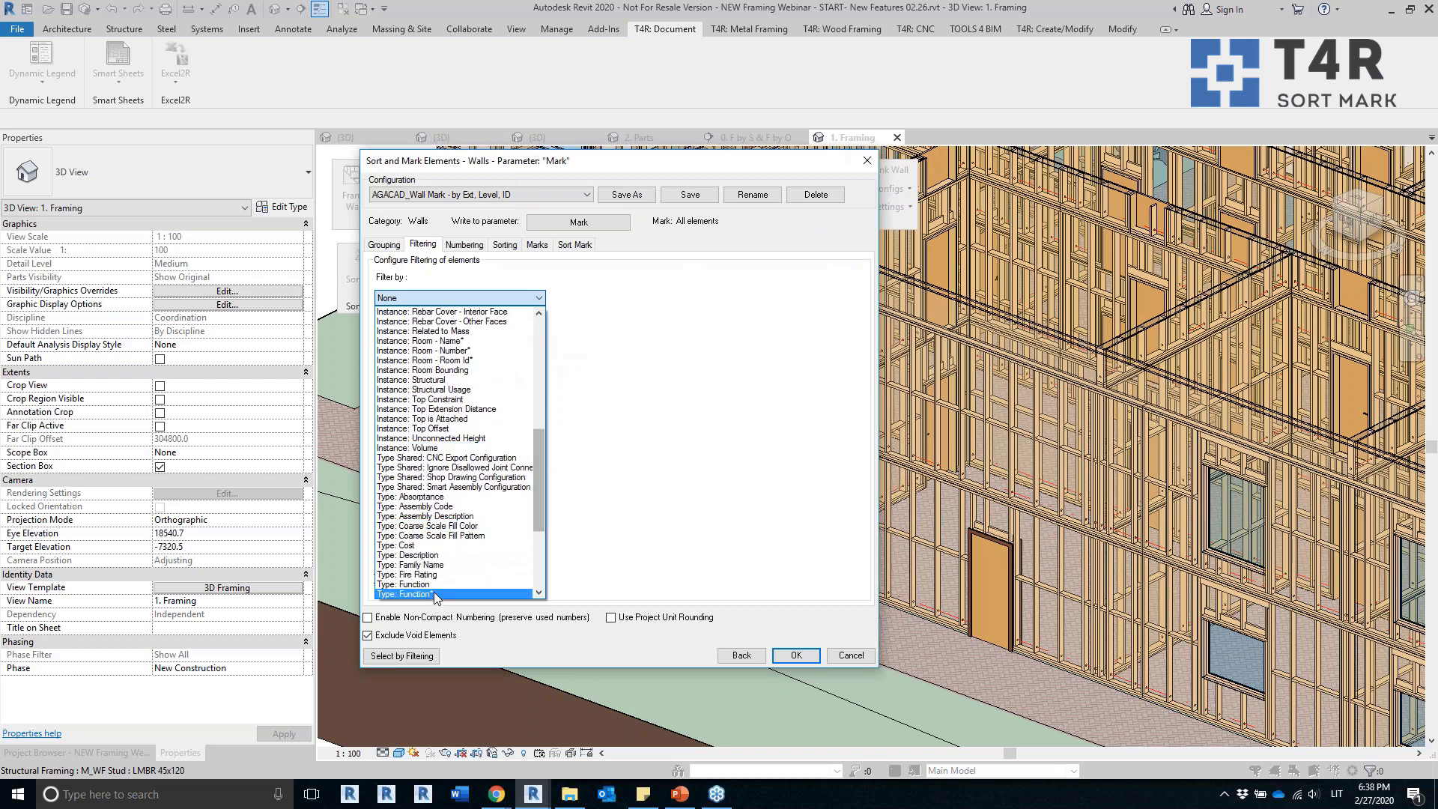
{"action": "left_click", "coordinate": [434, 591]}
{"action": "left_click", "coordinate": [449, 319]}
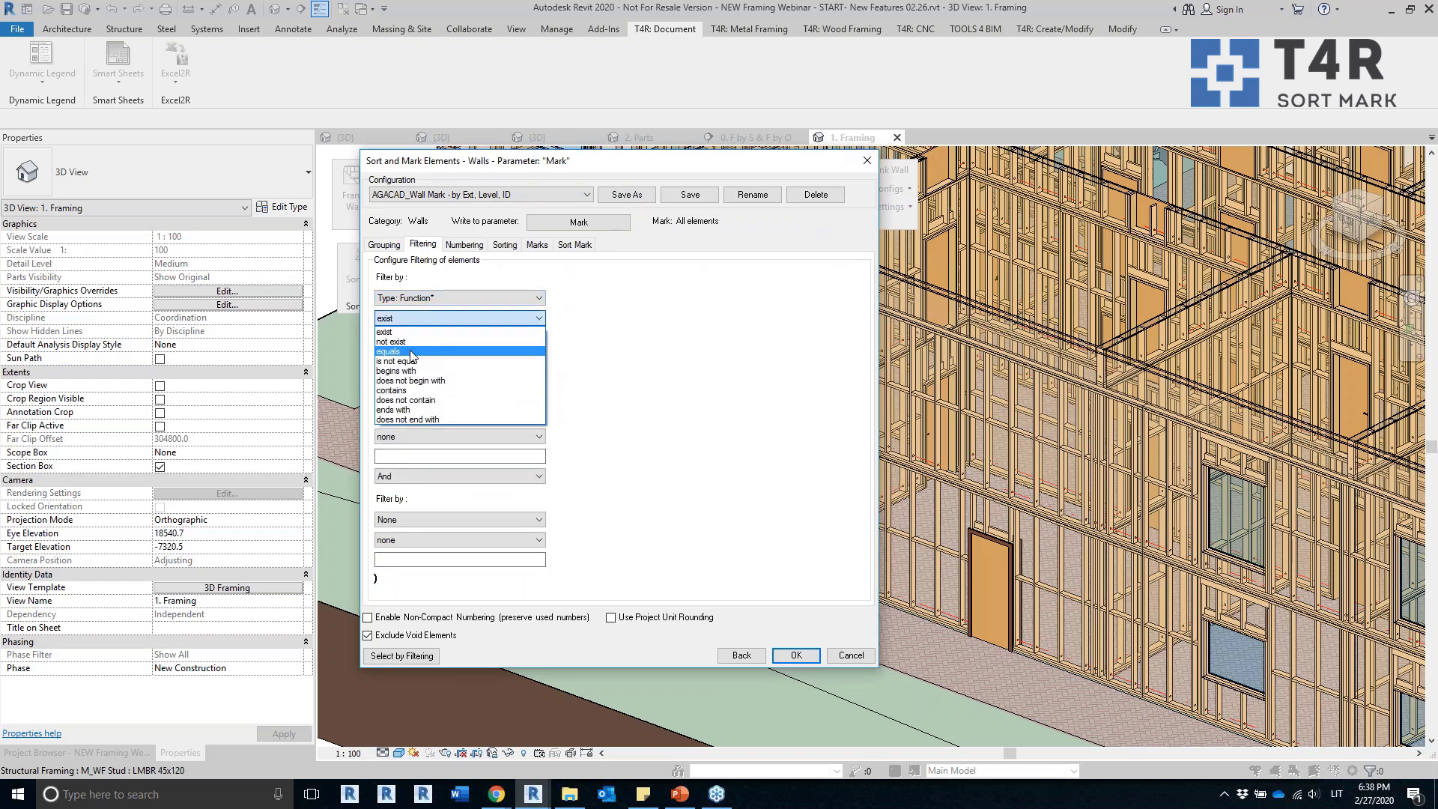
{"action": "left_click", "coordinate": [418, 351]}
{"action": "left_click", "coordinate": [420, 338]}
{"action": "type", "text": "Exe"}
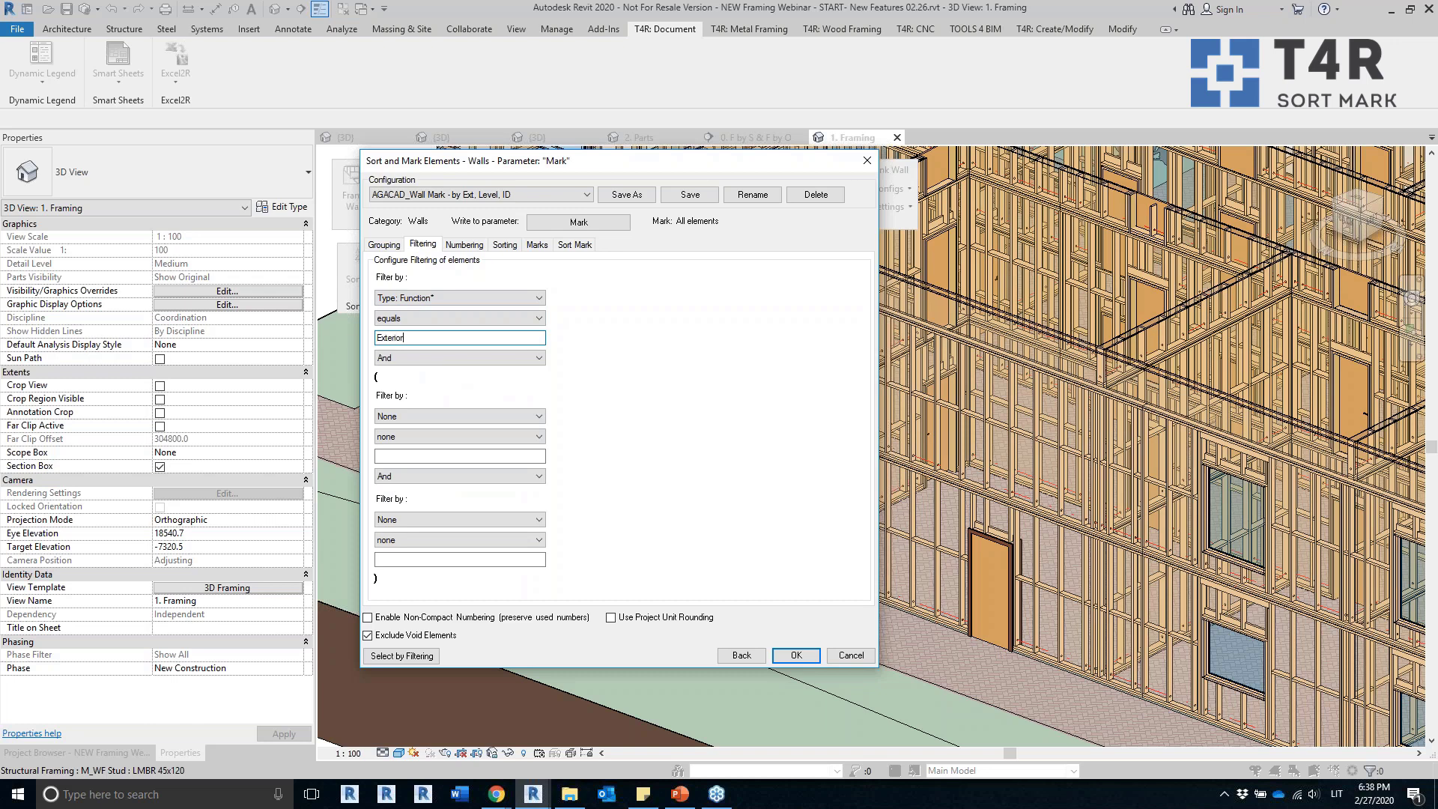
Add Instance: Level - Number (from Name)* to the mark composition and place it ahead of the calculated Sort Mark Number.
{"action": "left_click", "coordinate": [464, 244]}
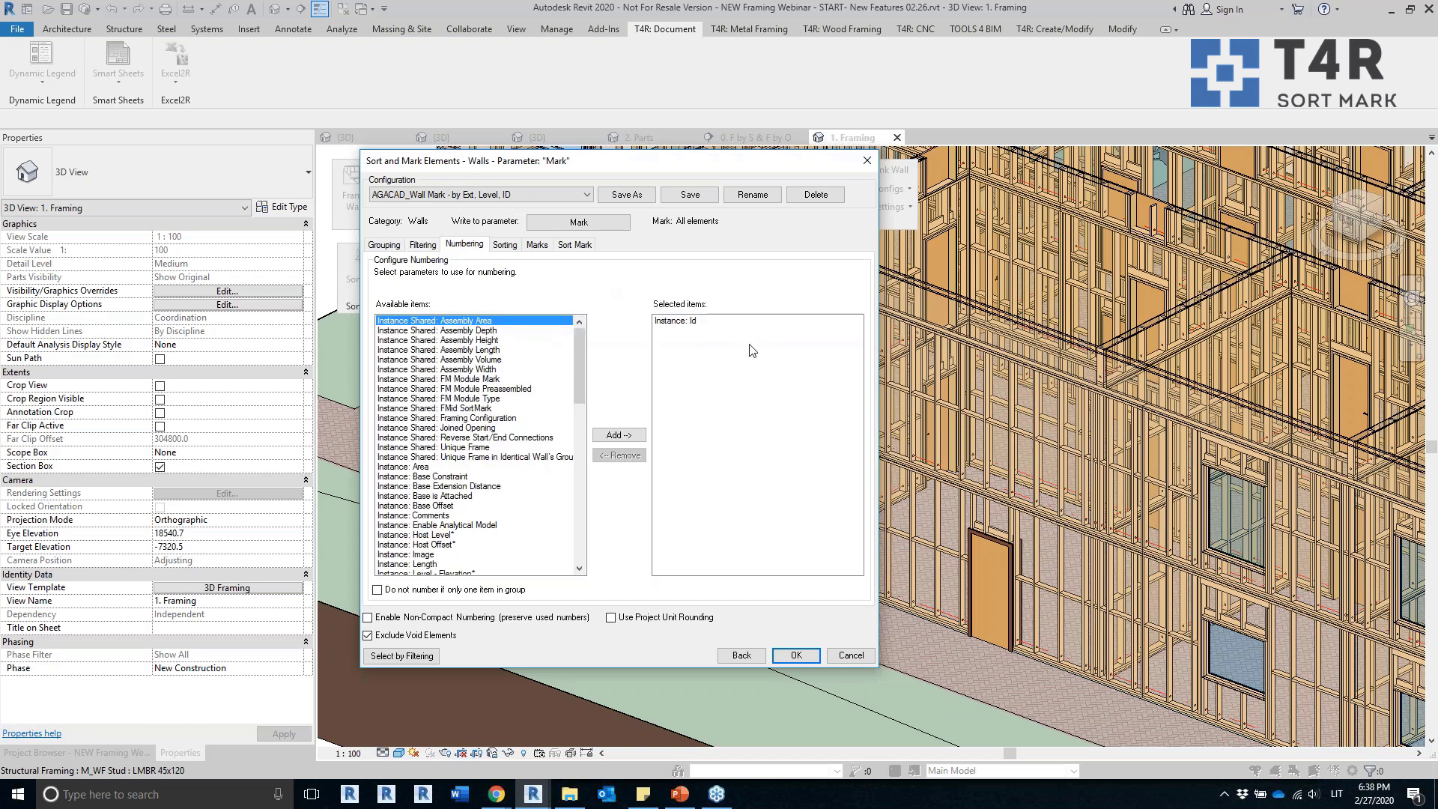
{"action": "left_click", "coordinate": [512, 246]}
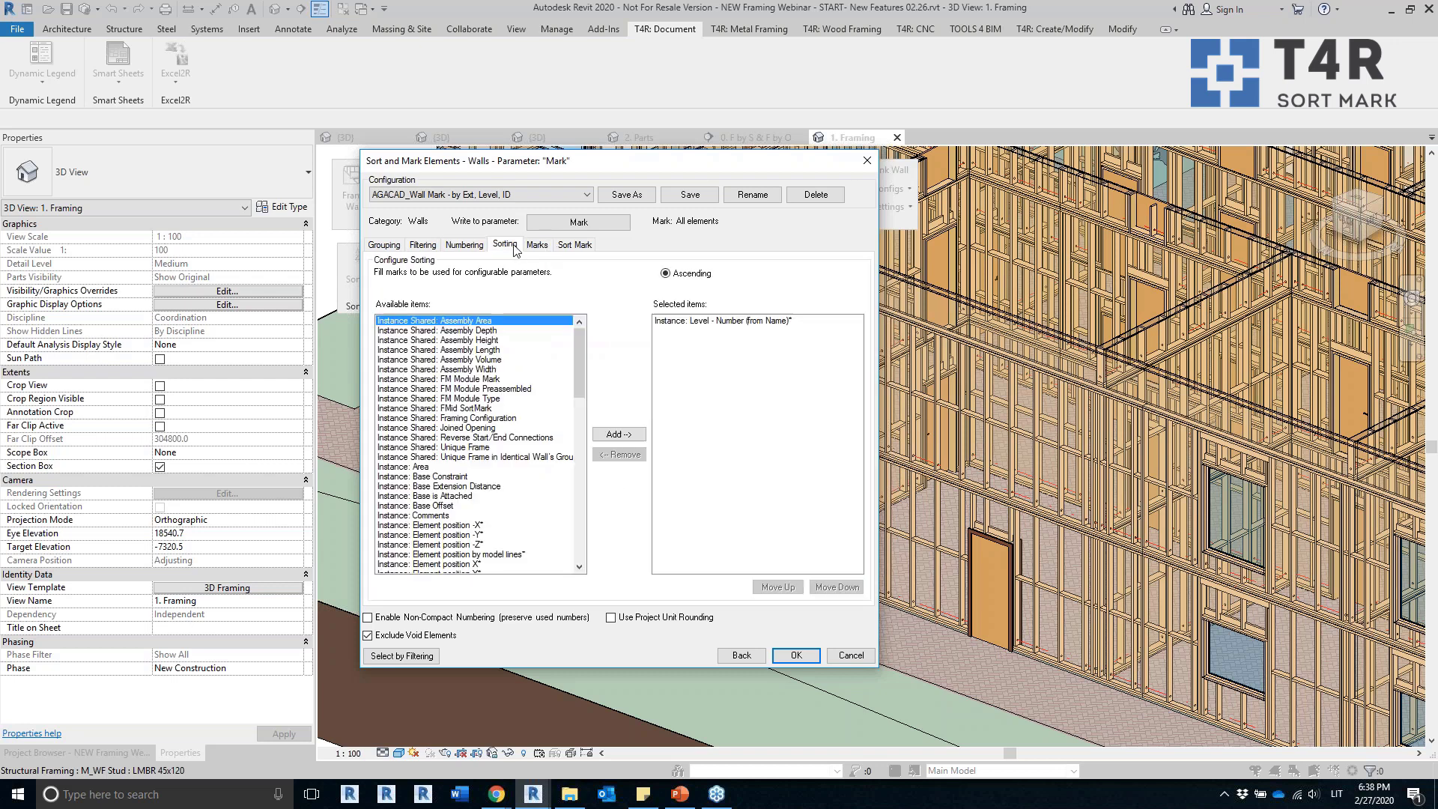
{"action": "left_click", "coordinate": [537, 245]}
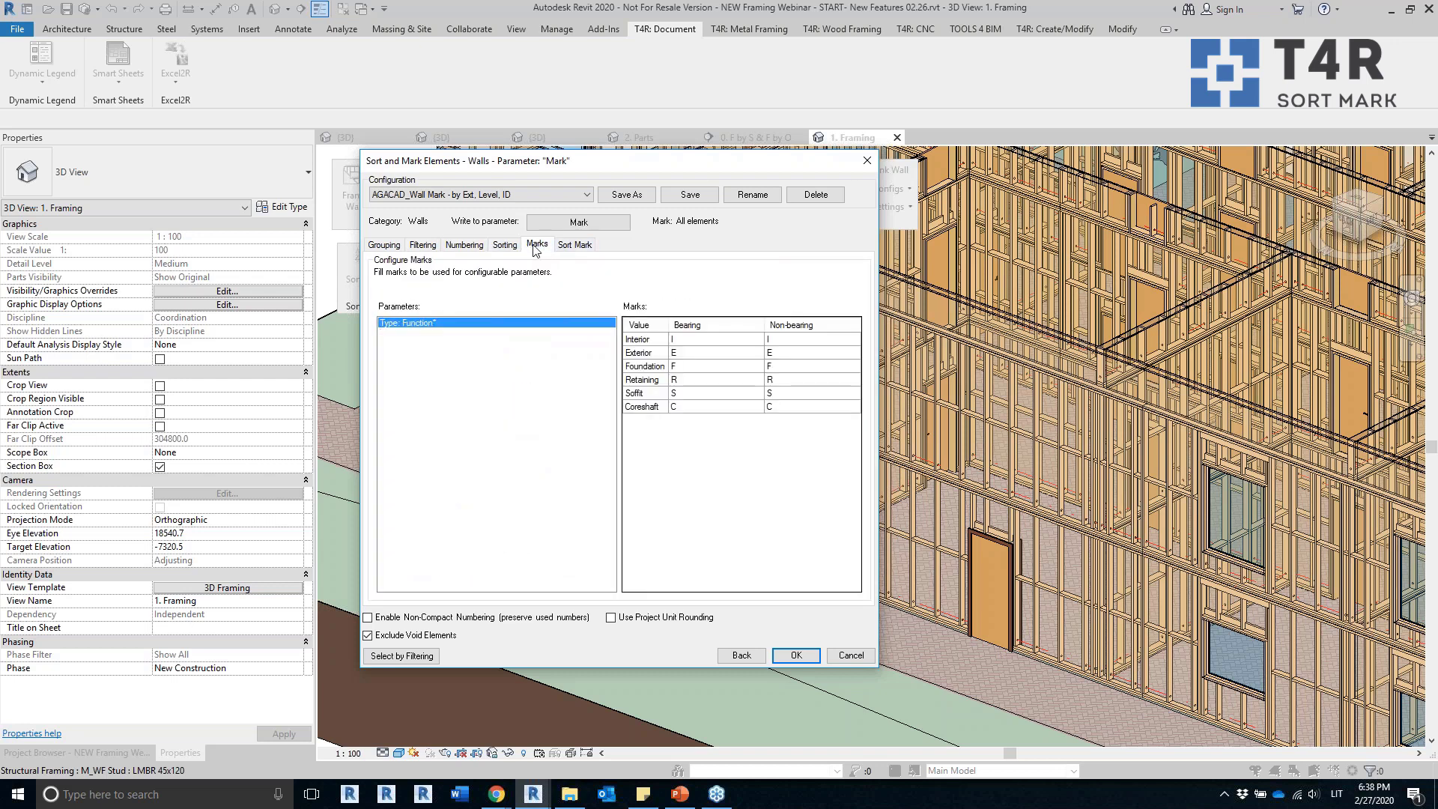
{"action": "left_click", "coordinate": [574, 244]}
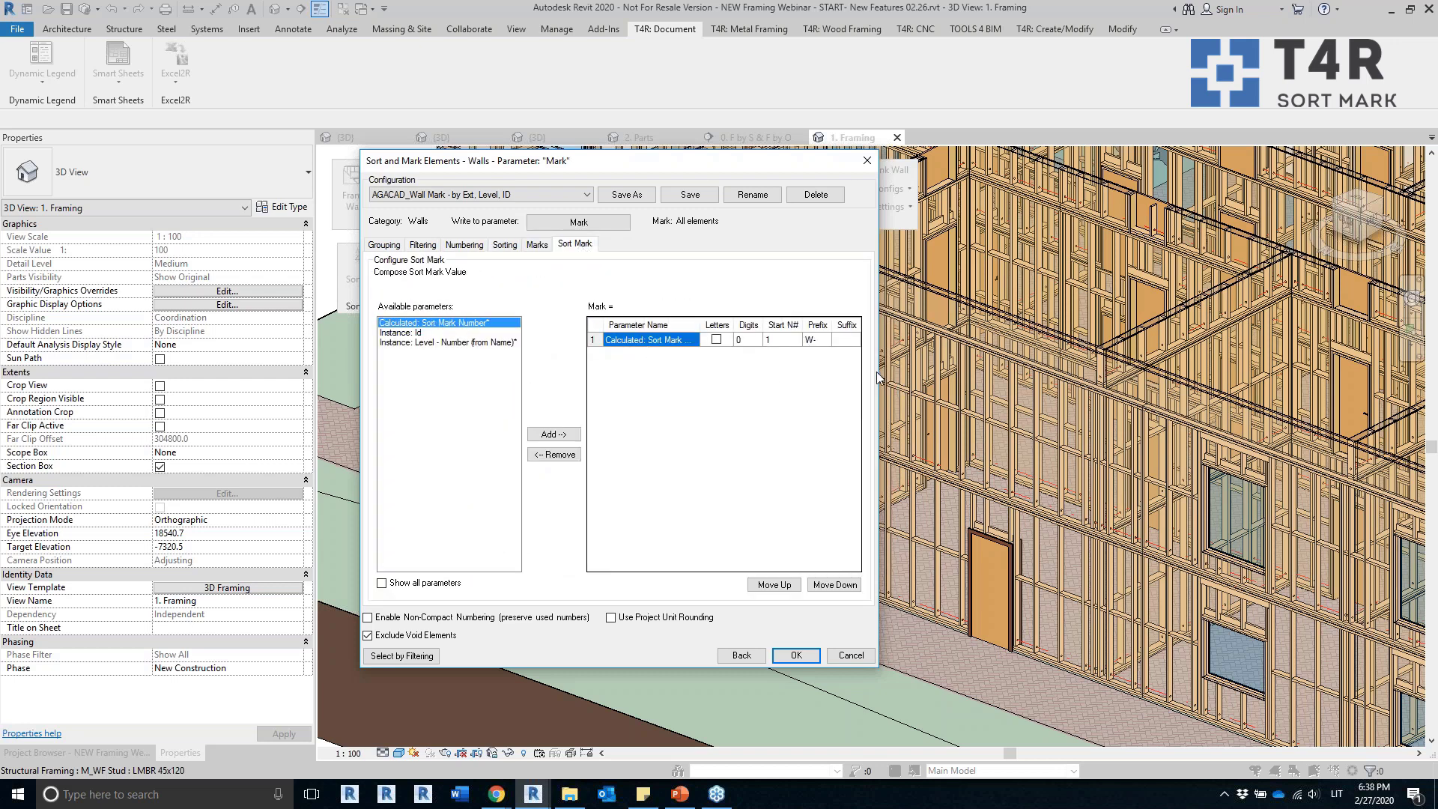
{"action": "left_click_drag", "start_coordinate": [878, 378], "coordinate": [1136, 378]}
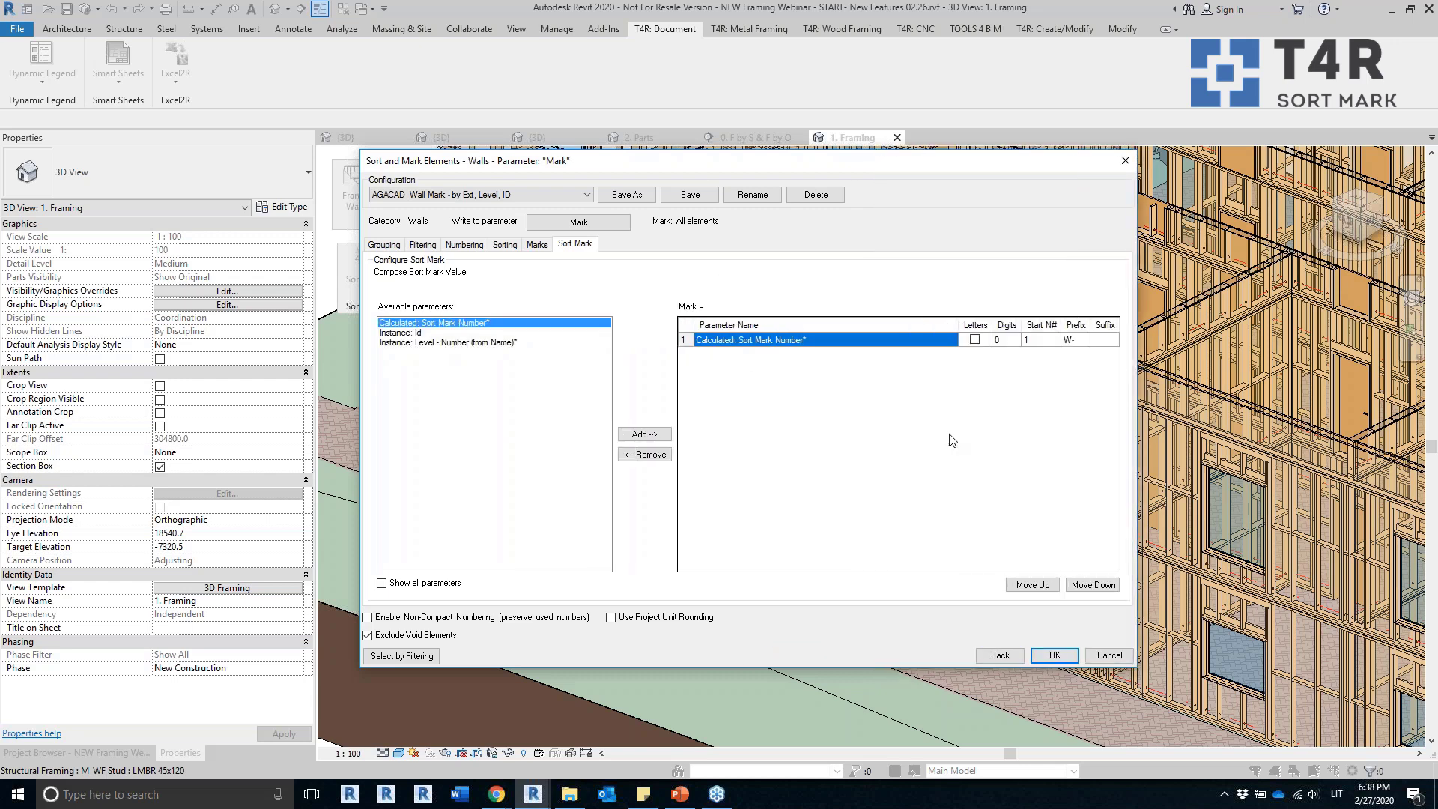
{"action": "left_click", "coordinate": [1069, 342]}
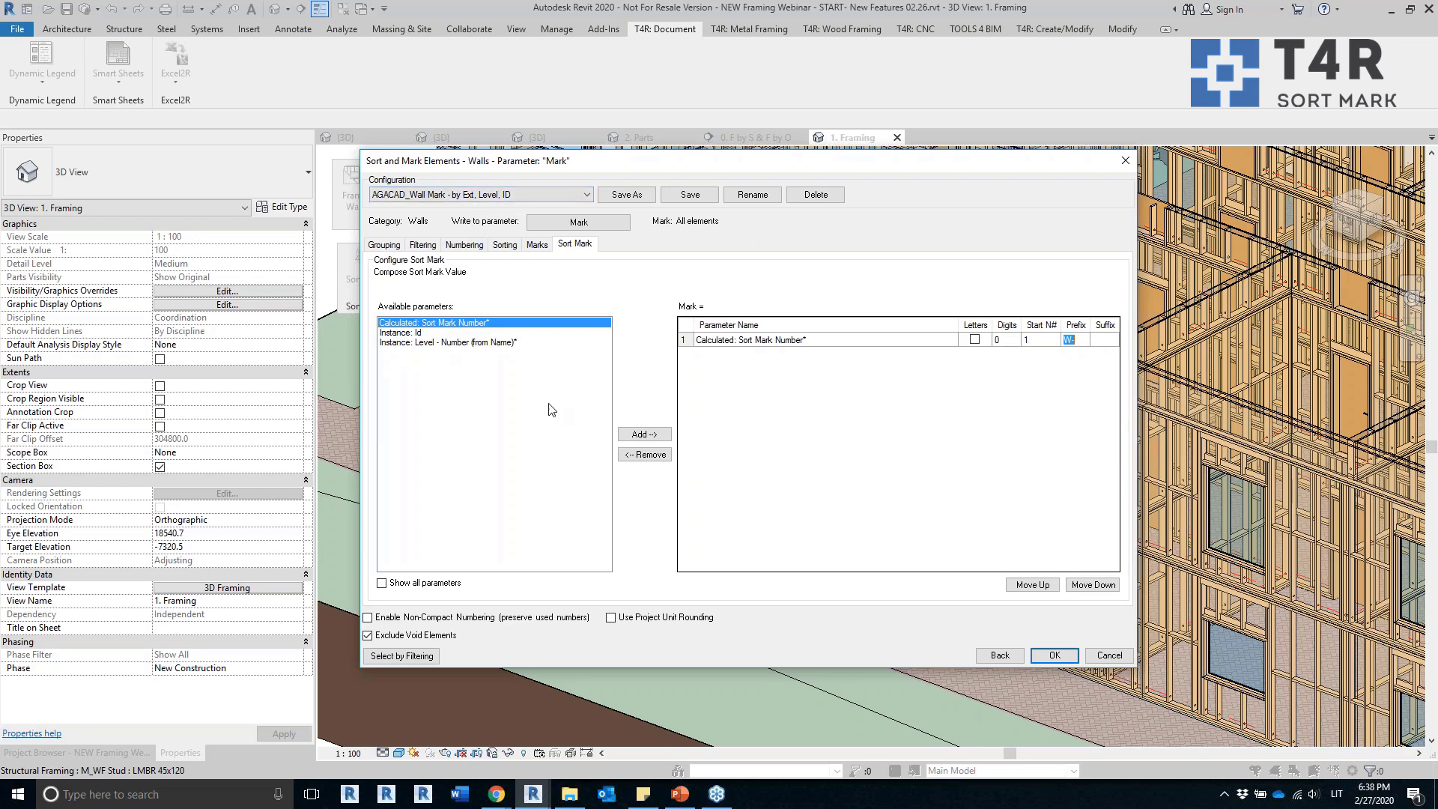
{"action": "left_click", "coordinate": [473, 342]}
{"action": "left_click", "coordinate": [652, 435]}
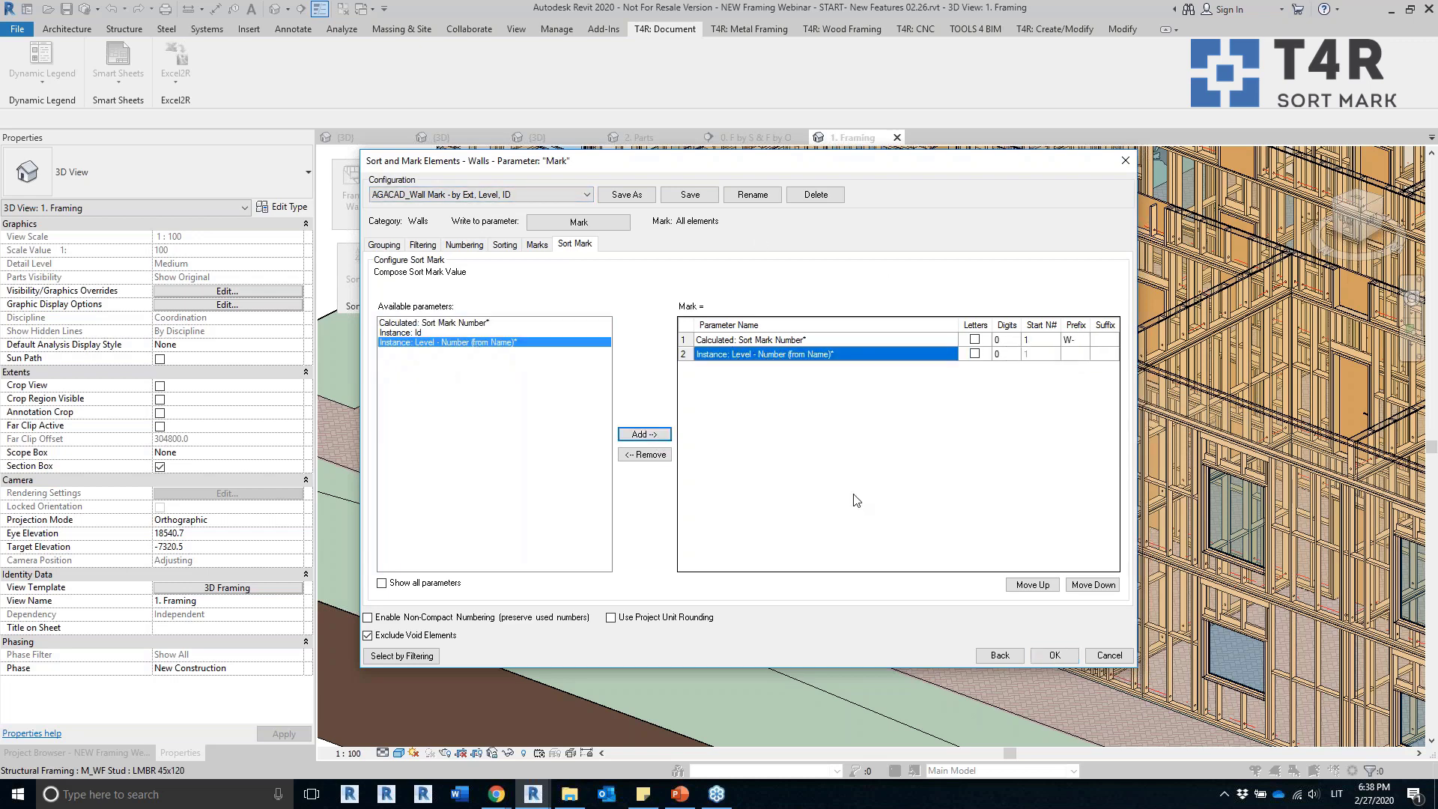
{"action": "left_click", "coordinate": [1032, 585]}
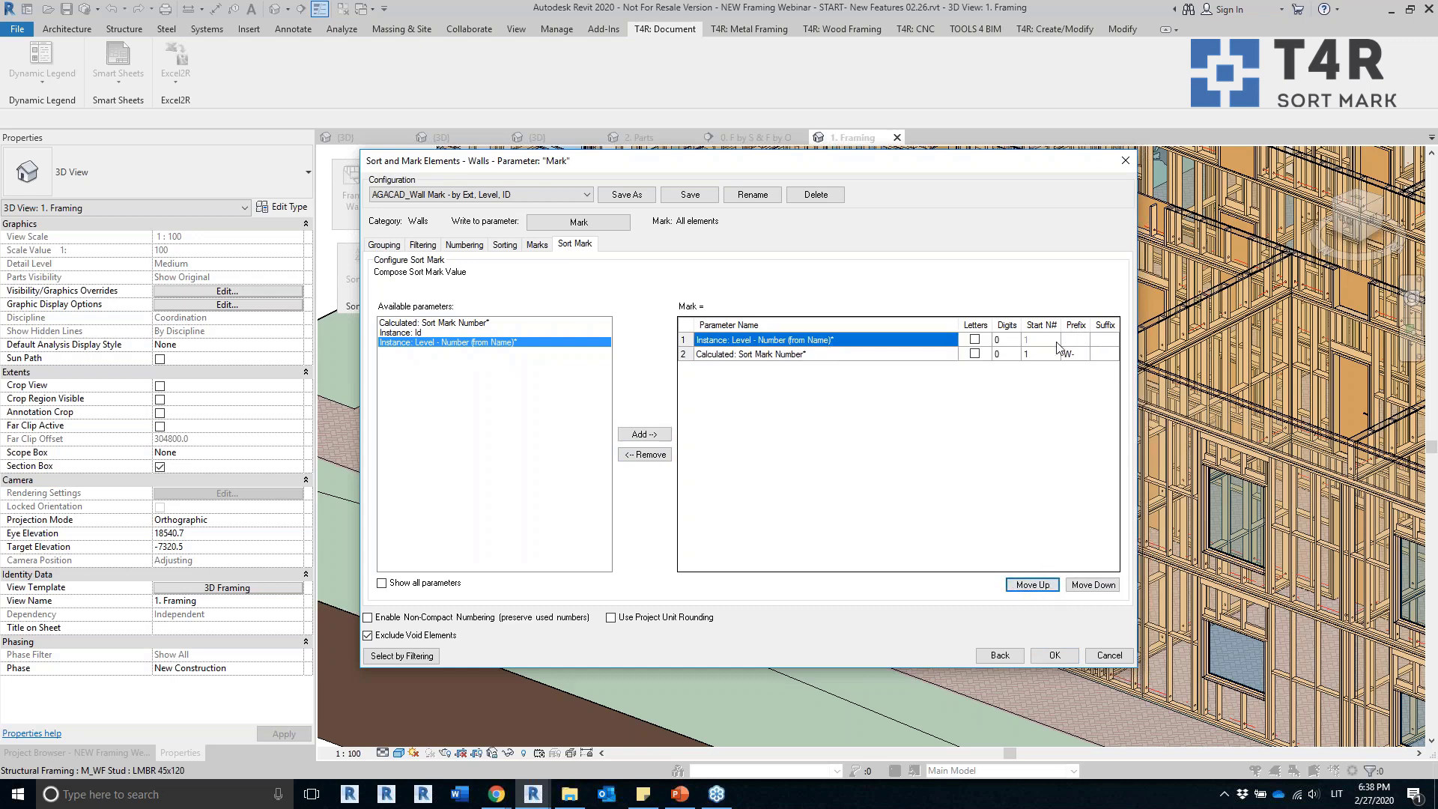
Give the level number the prefix Ext_ and suffix -, clear the Sort Mark Number's prefix, and save the configuration.
{"action": "left_click", "coordinate": [1078, 341]}
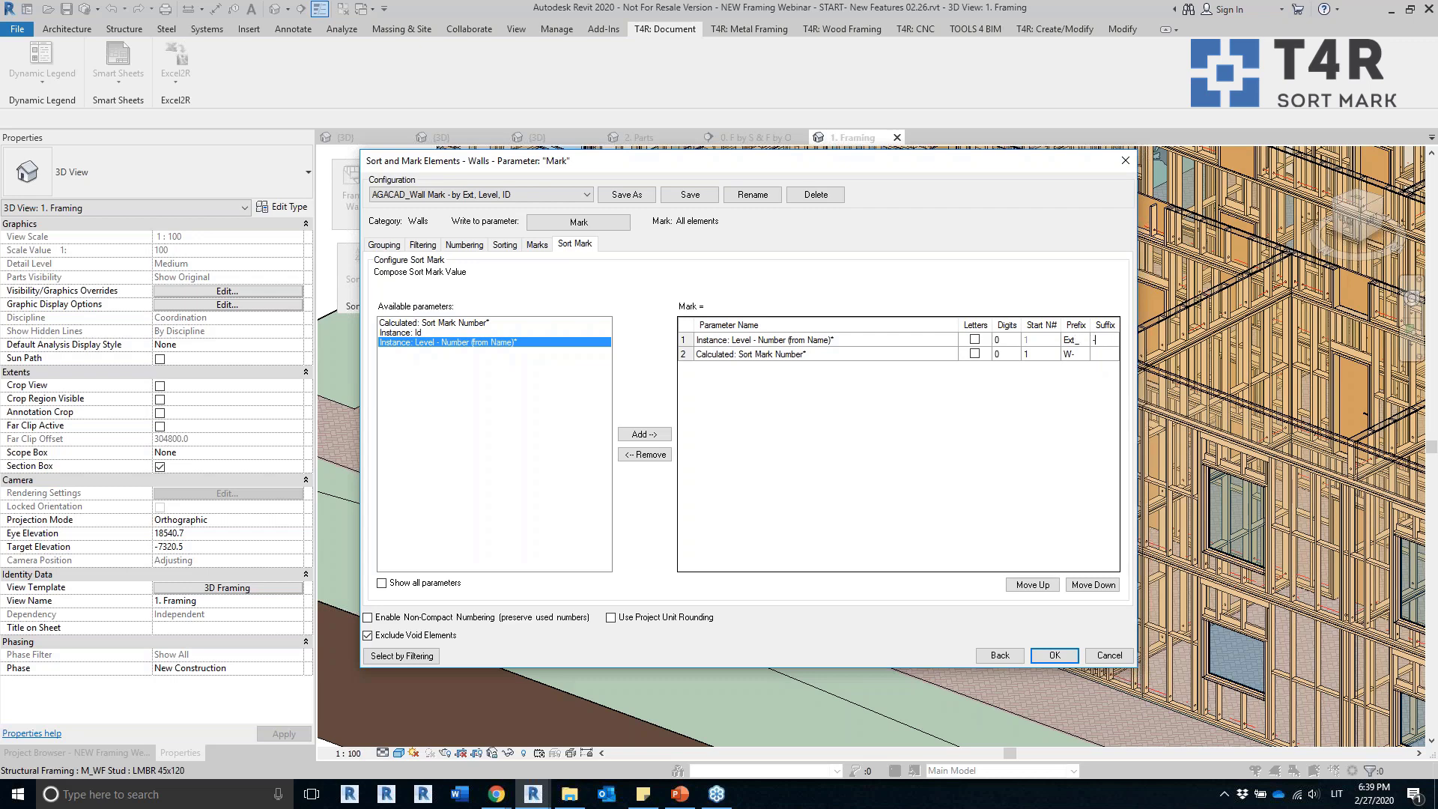
{"action": "left_click", "coordinate": [1074, 355]}
{"action": "left_click", "coordinate": [692, 195]}
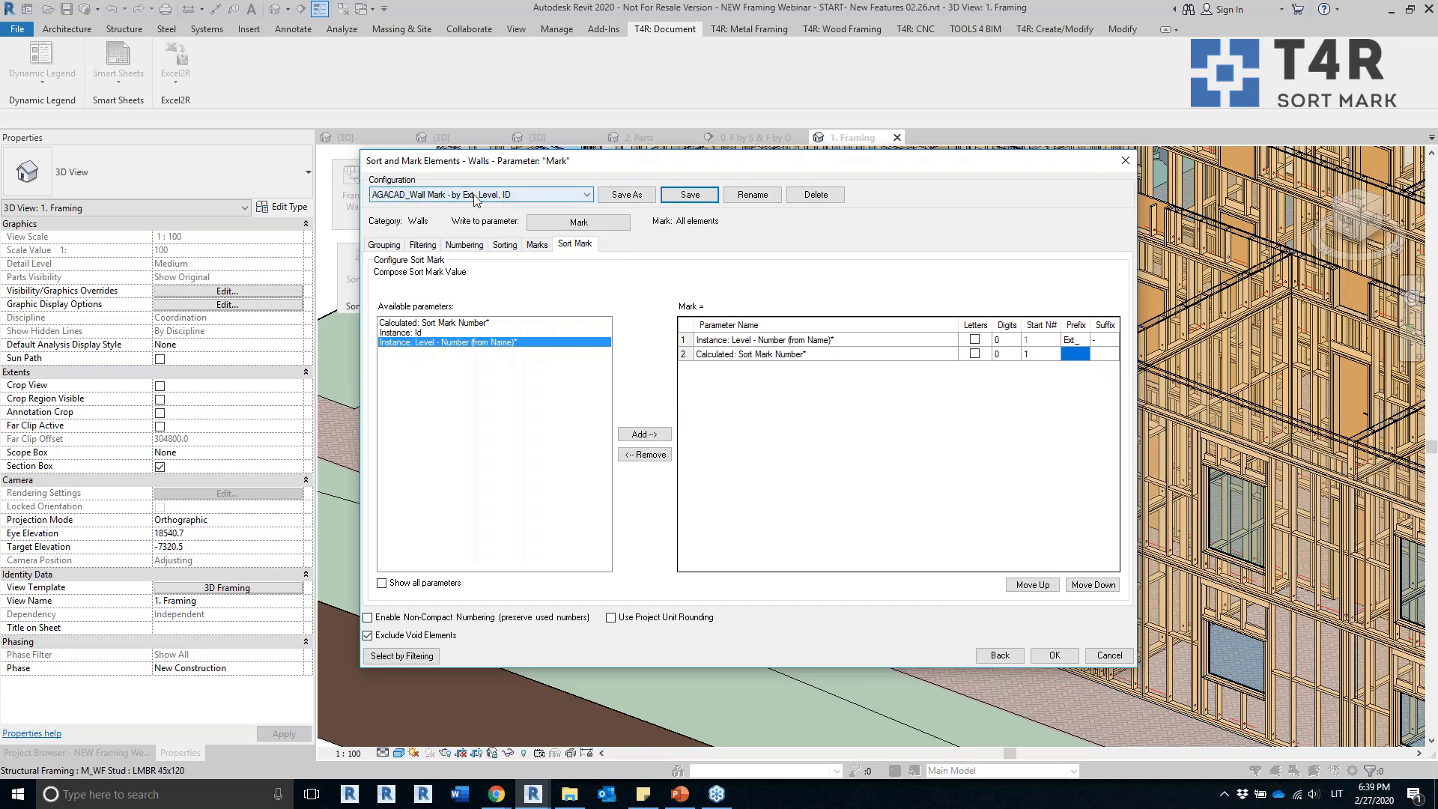
Save a copy of the exterior wall configuration as "AGACAD_Wall Mark - by Int, Level, ID".
{"action": "left_click", "coordinate": [623, 196]}
{"action": "left_click", "coordinate": [631, 196]}
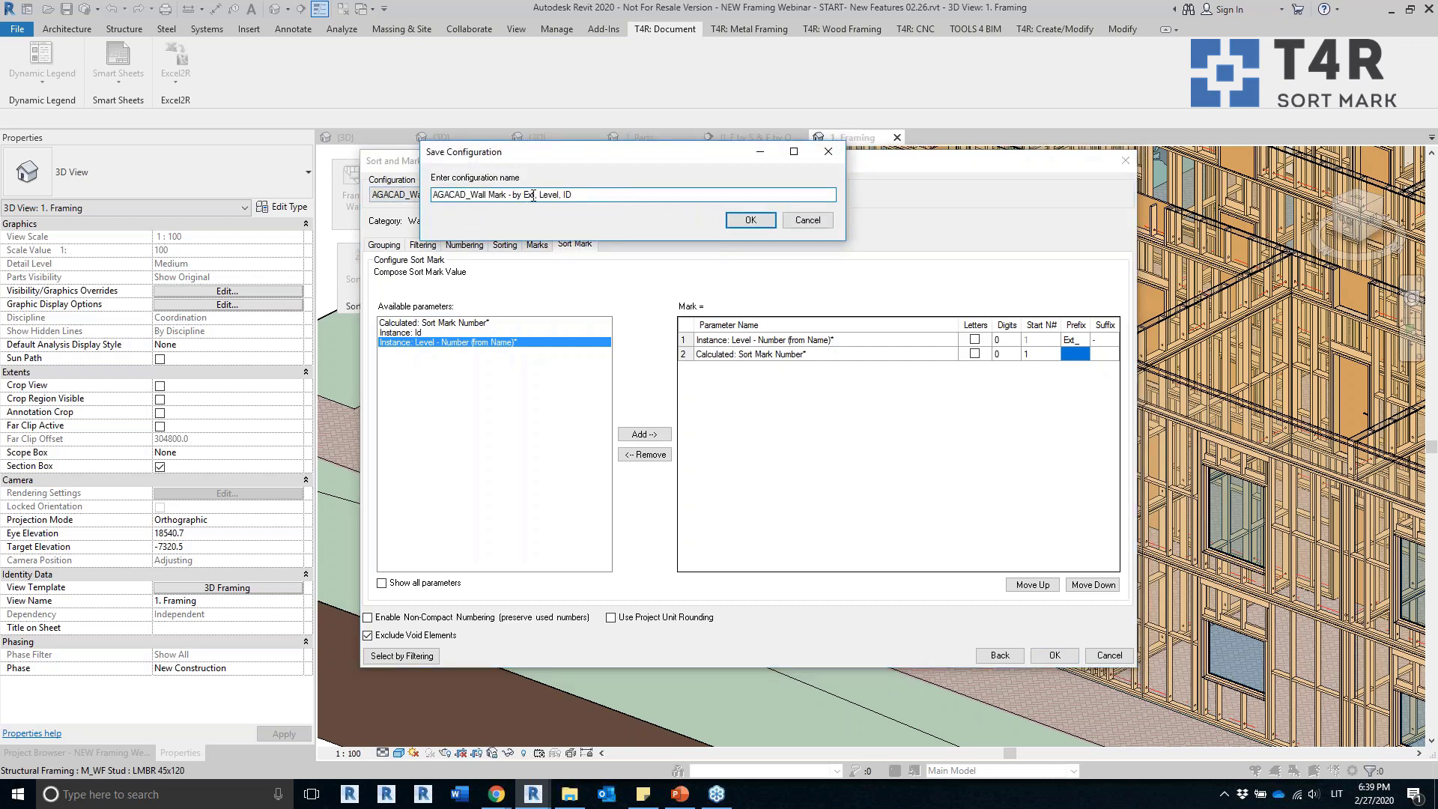
{"action": "key", "text": "BackSpace"}
{"action": "type", "text": "Int"}
{"action": "left_click", "coordinate": [755, 213]}
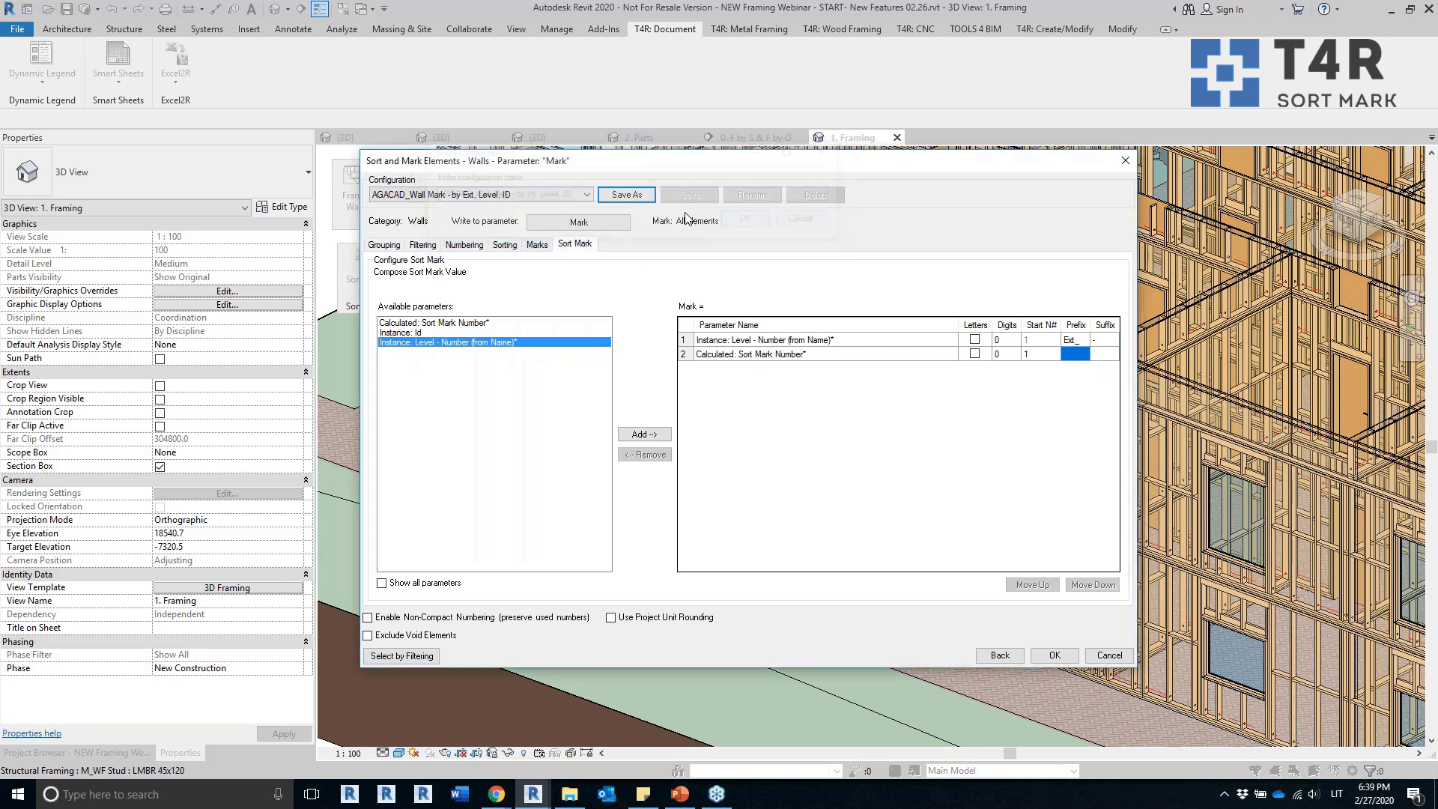
Set the copy's function filter to Interior and the level number's prefix to Int_, save it, and close the numbering setup.
{"action": "left_click", "coordinate": [421, 245]}
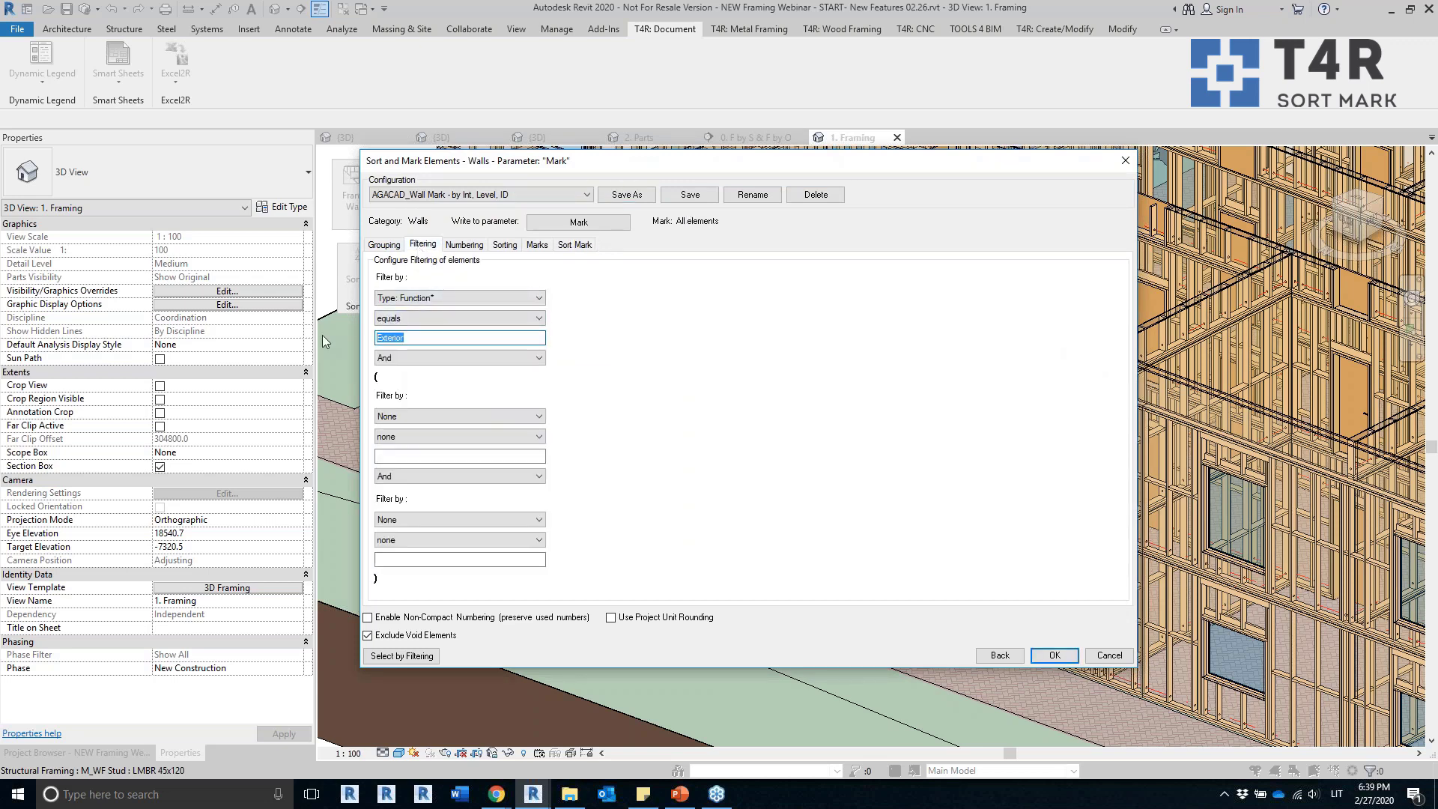
{"action": "type", "text": "Interior"}
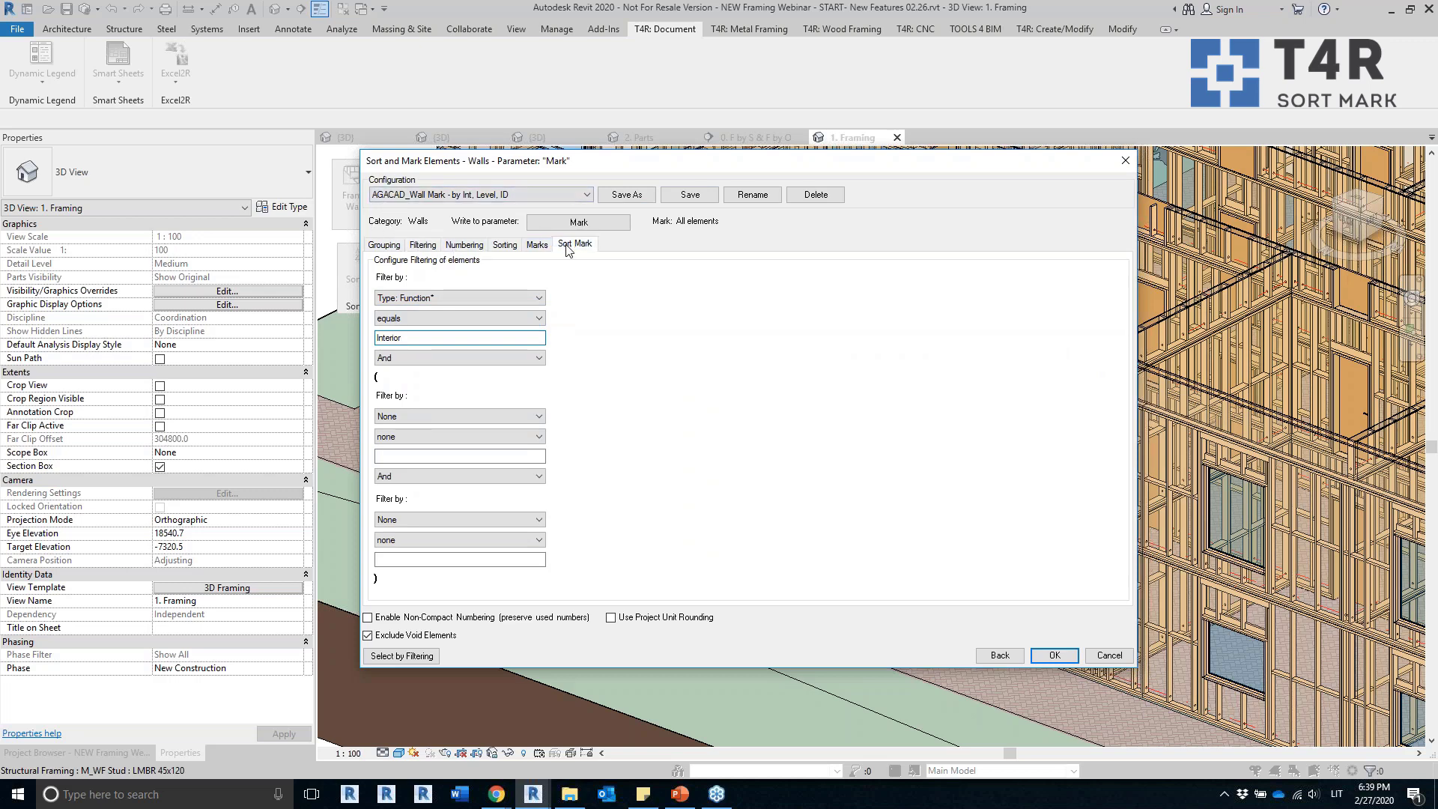
{"action": "left_click", "coordinate": [574, 244]}
{"action": "left_click", "coordinate": [1071, 341]}
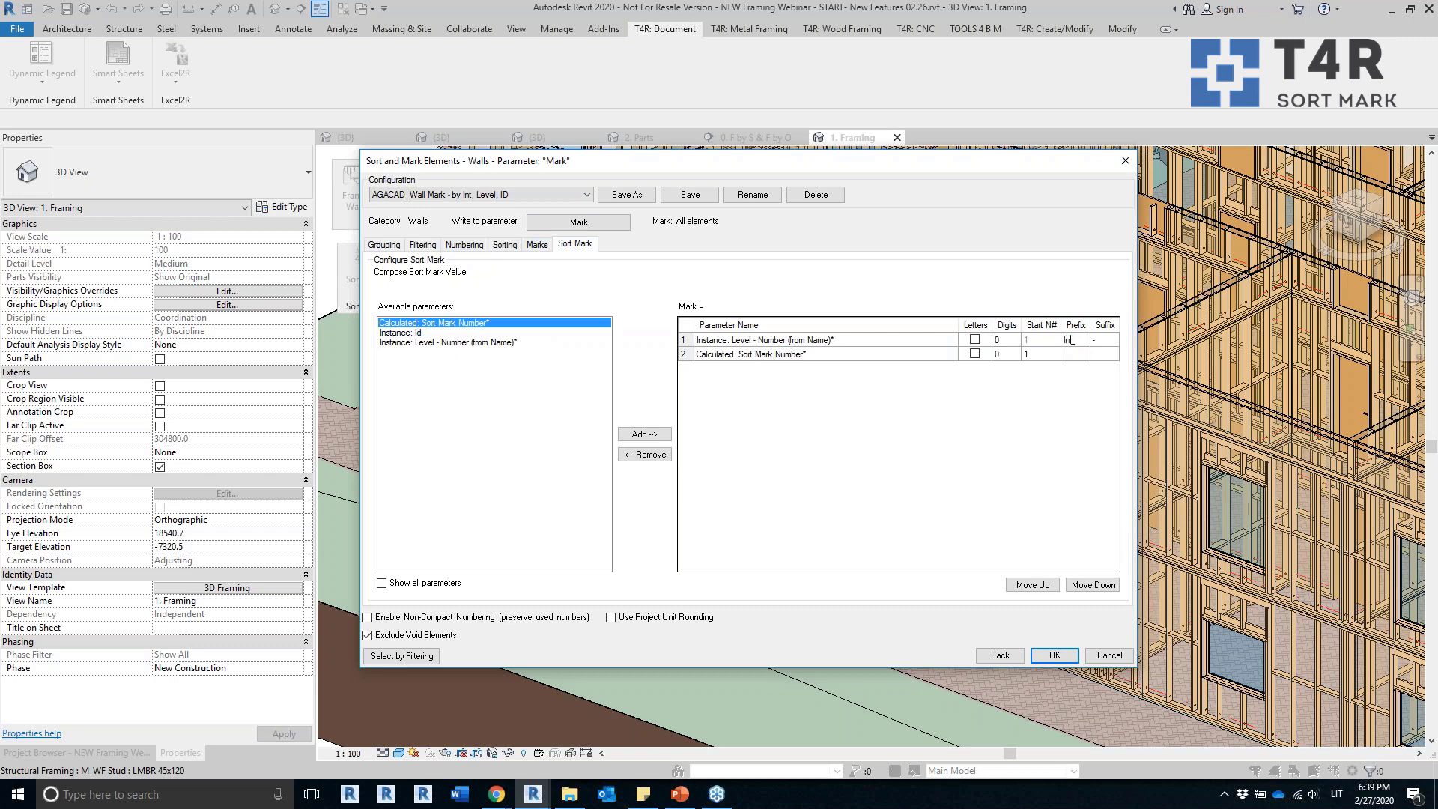
{"action": "left_click", "coordinate": [687, 196]}
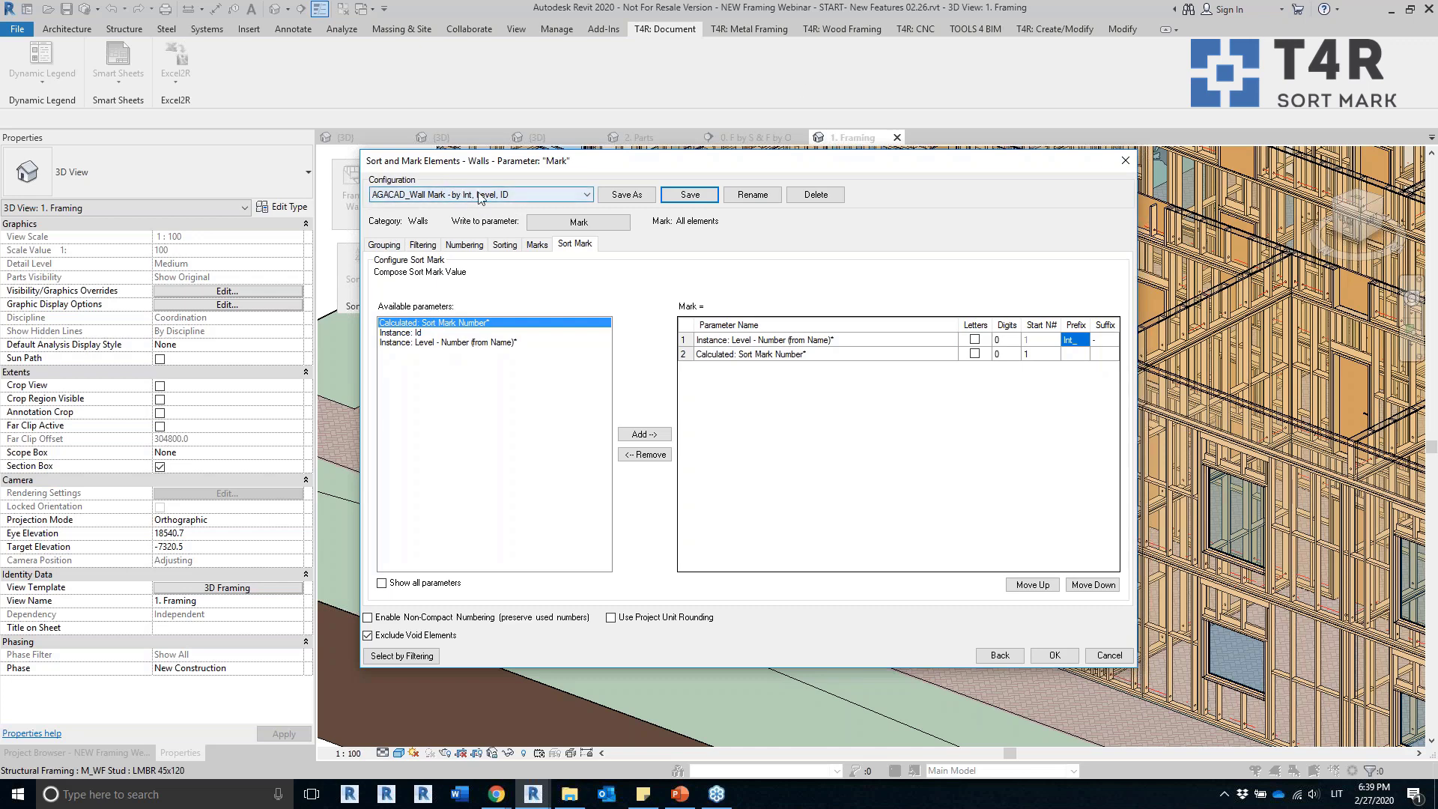
{"action": "left_click_drag", "start_coordinate": [1003, 166], "coordinate": [955, 320]}
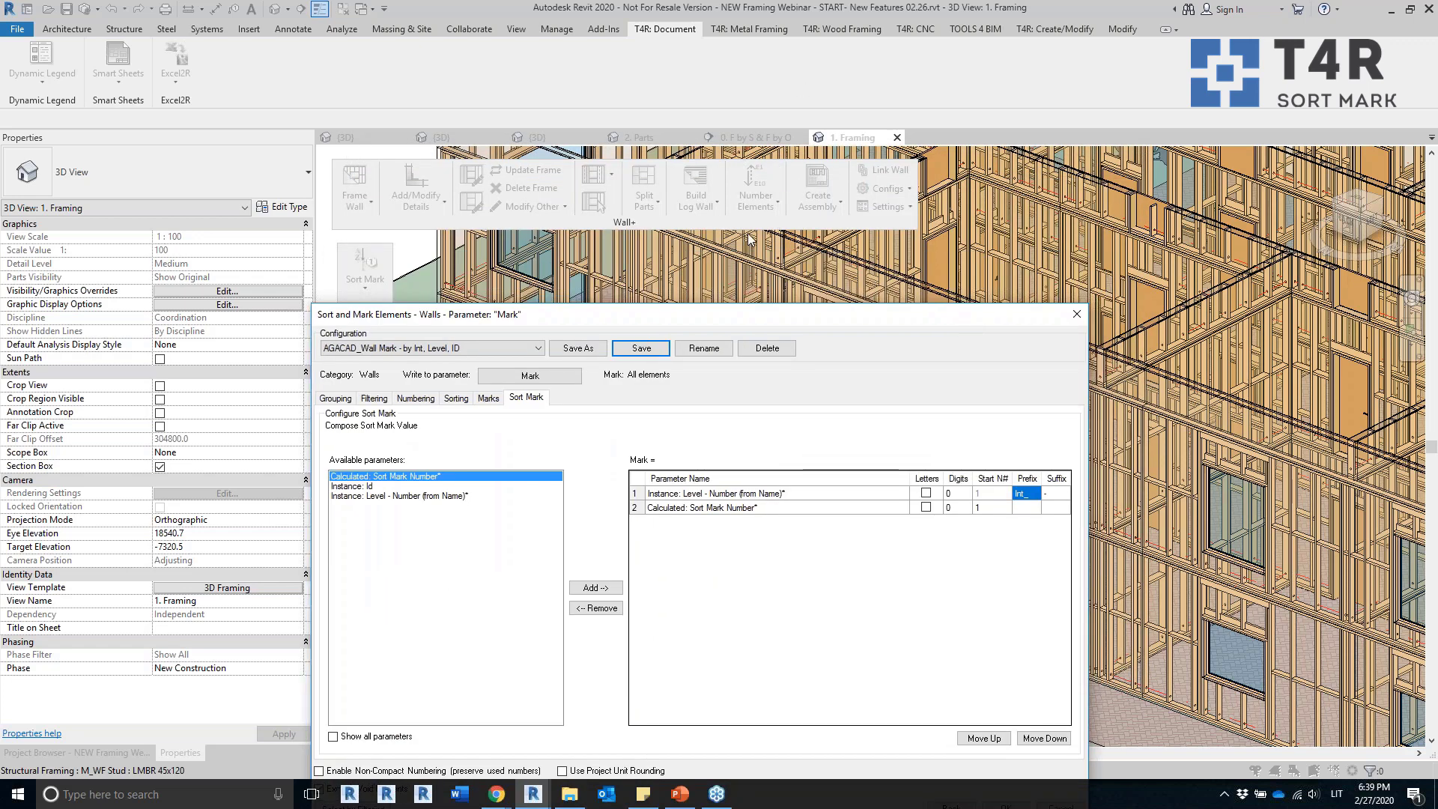
{"action": "left_click", "coordinate": [1076, 315]}
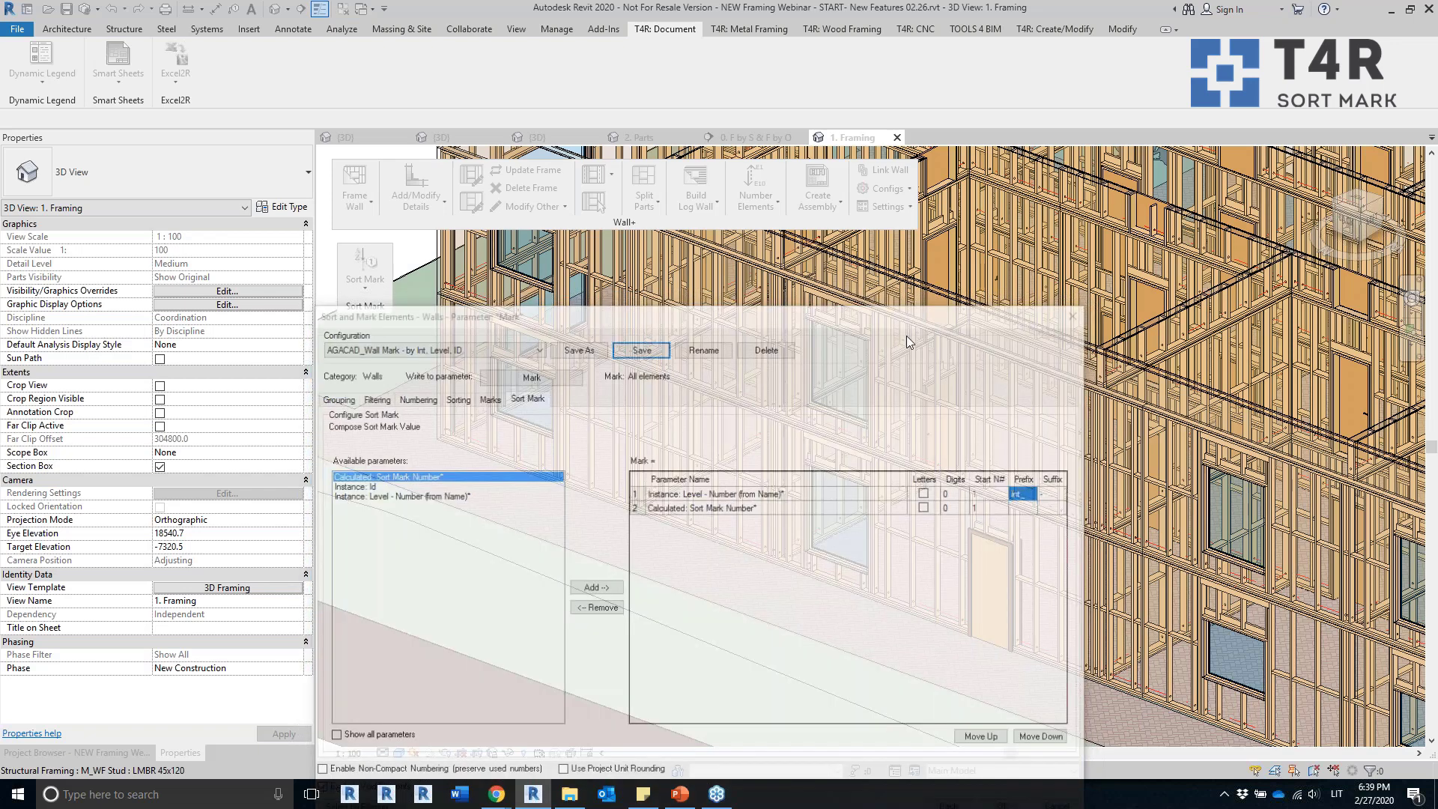
Assign AGACAD_Wall Mark - by Ext, Level, ID and AGACAD_Wall Mark - by Int, Level, ID to wall numbering in the Default Configuration and save it.
{"action": "left_click_drag", "start_coordinate": [372, 297], "coordinate": [226, 100]}
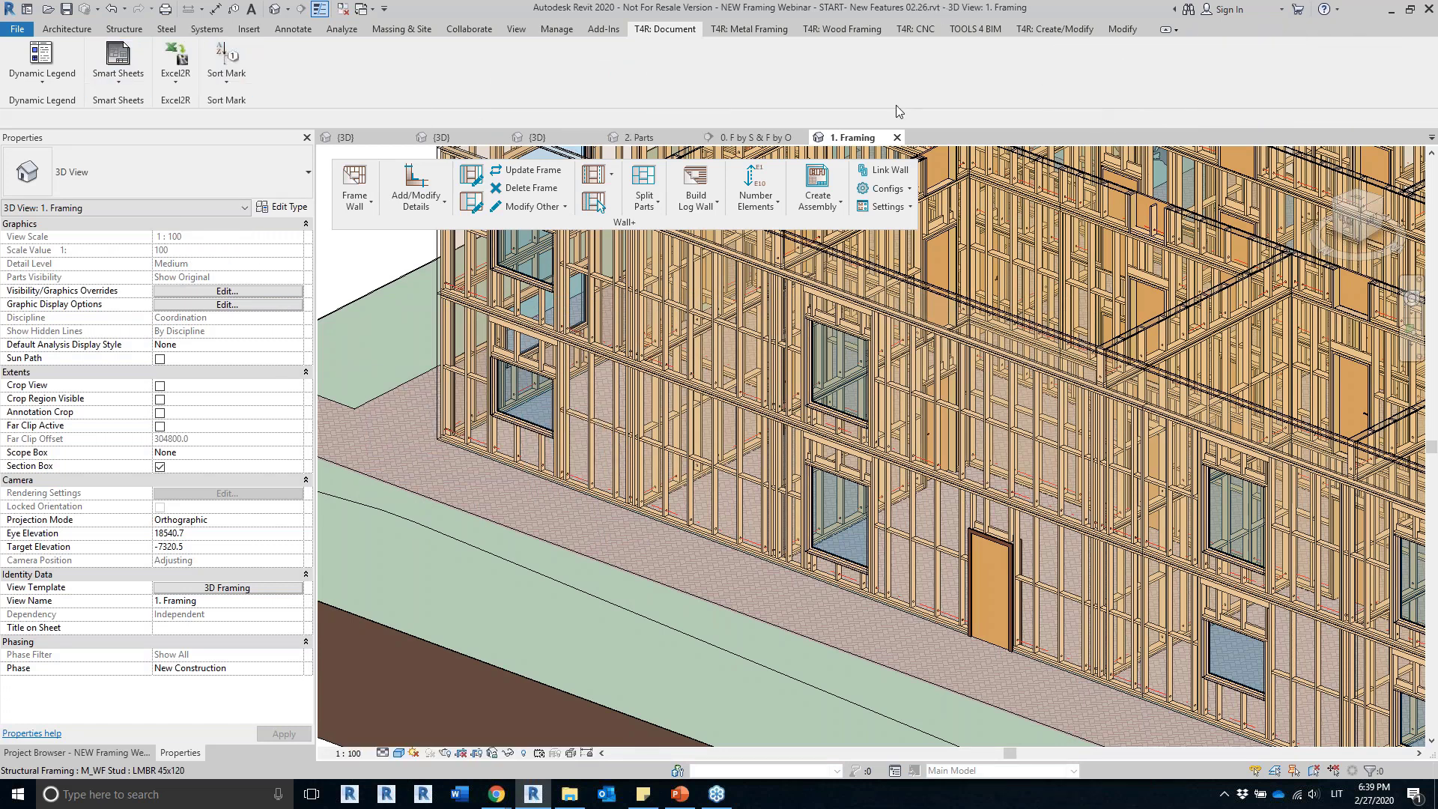
{"action": "left_click", "coordinate": [754, 208]}
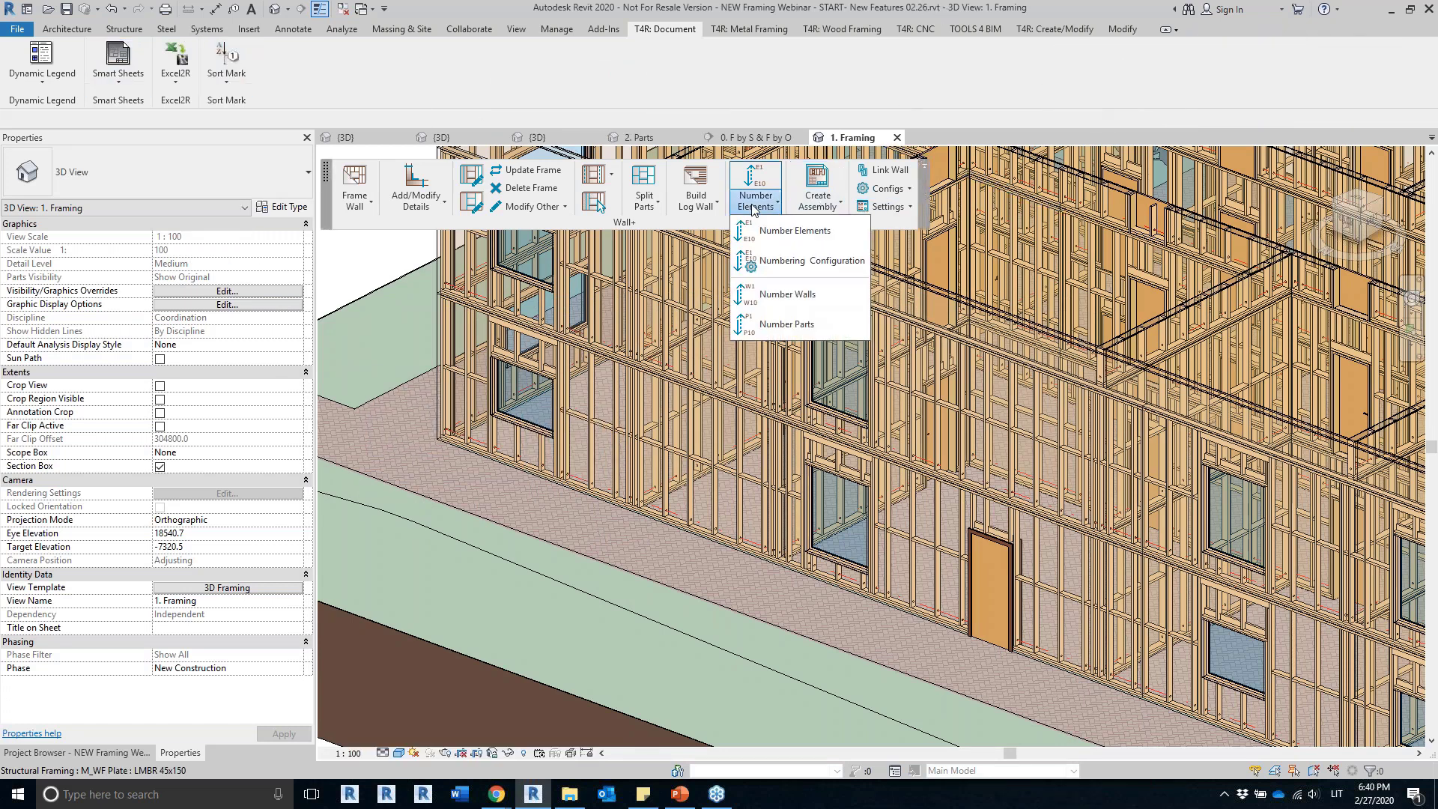
{"action": "left_click", "coordinate": [790, 231]}
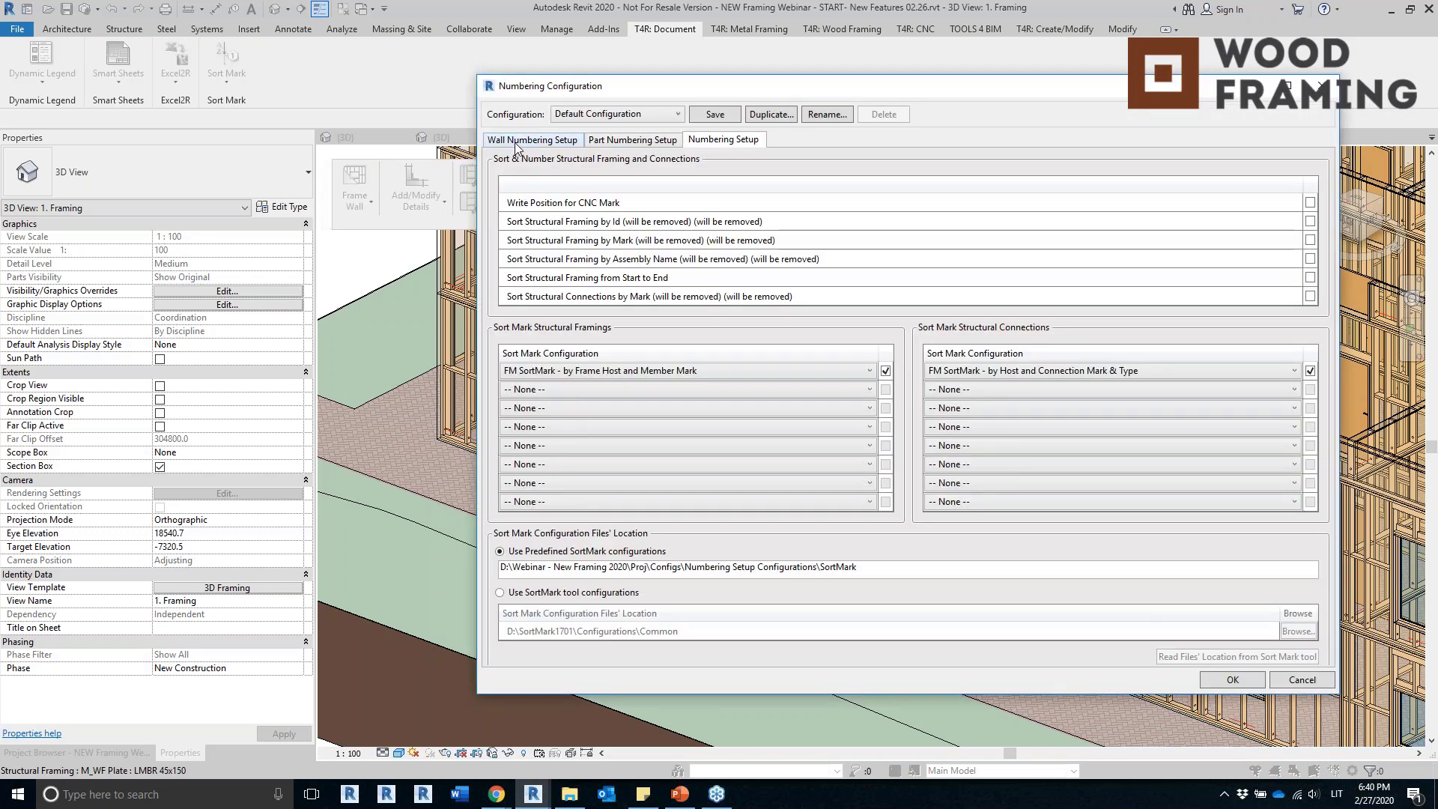
{"action": "left_click", "coordinate": [517, 140]}
{"action": "left_click", "coordinate": [539, 202]}
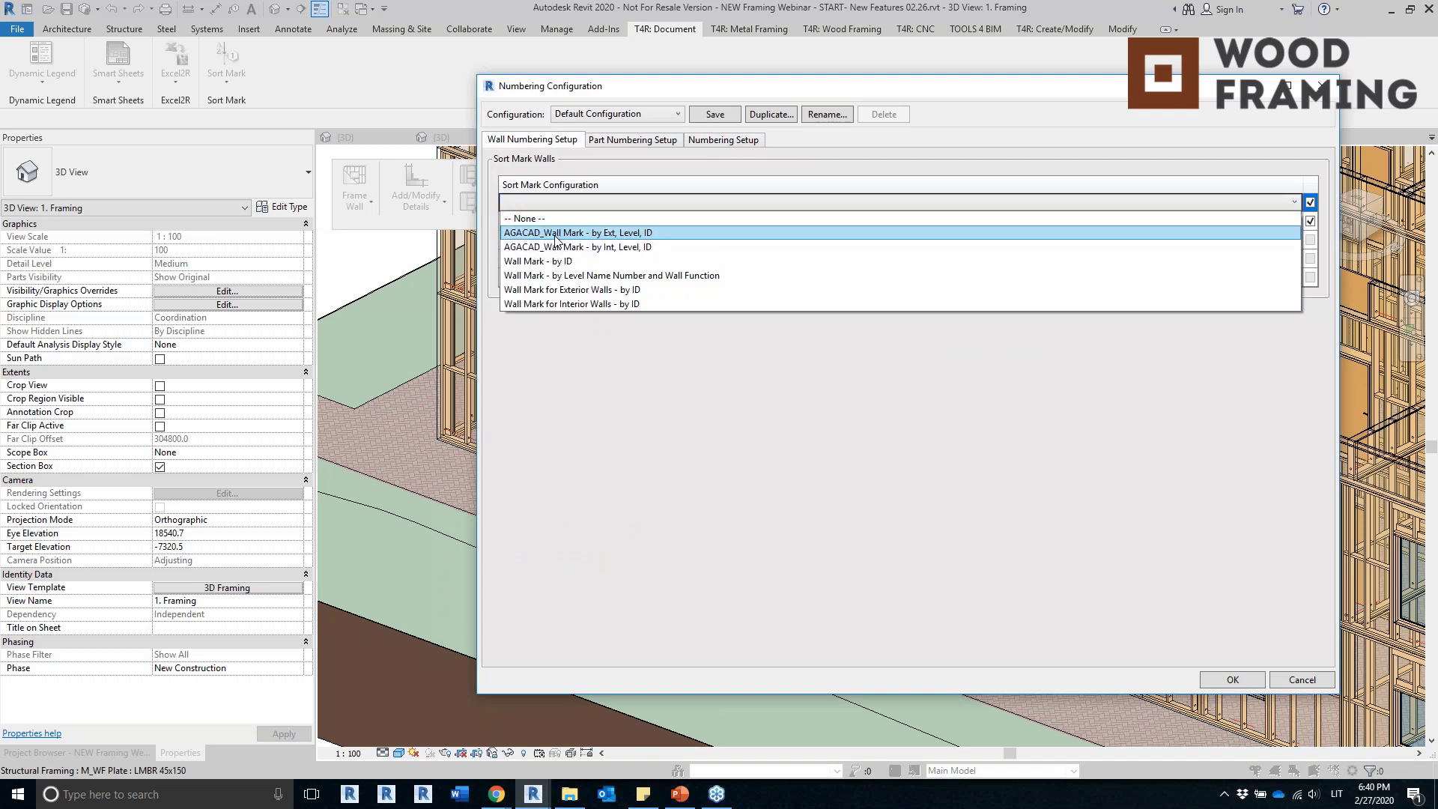
{"action": "left_click", "coordinate": [555, 232]}
{"action": "left_click", "coordinate": [555, 221]}
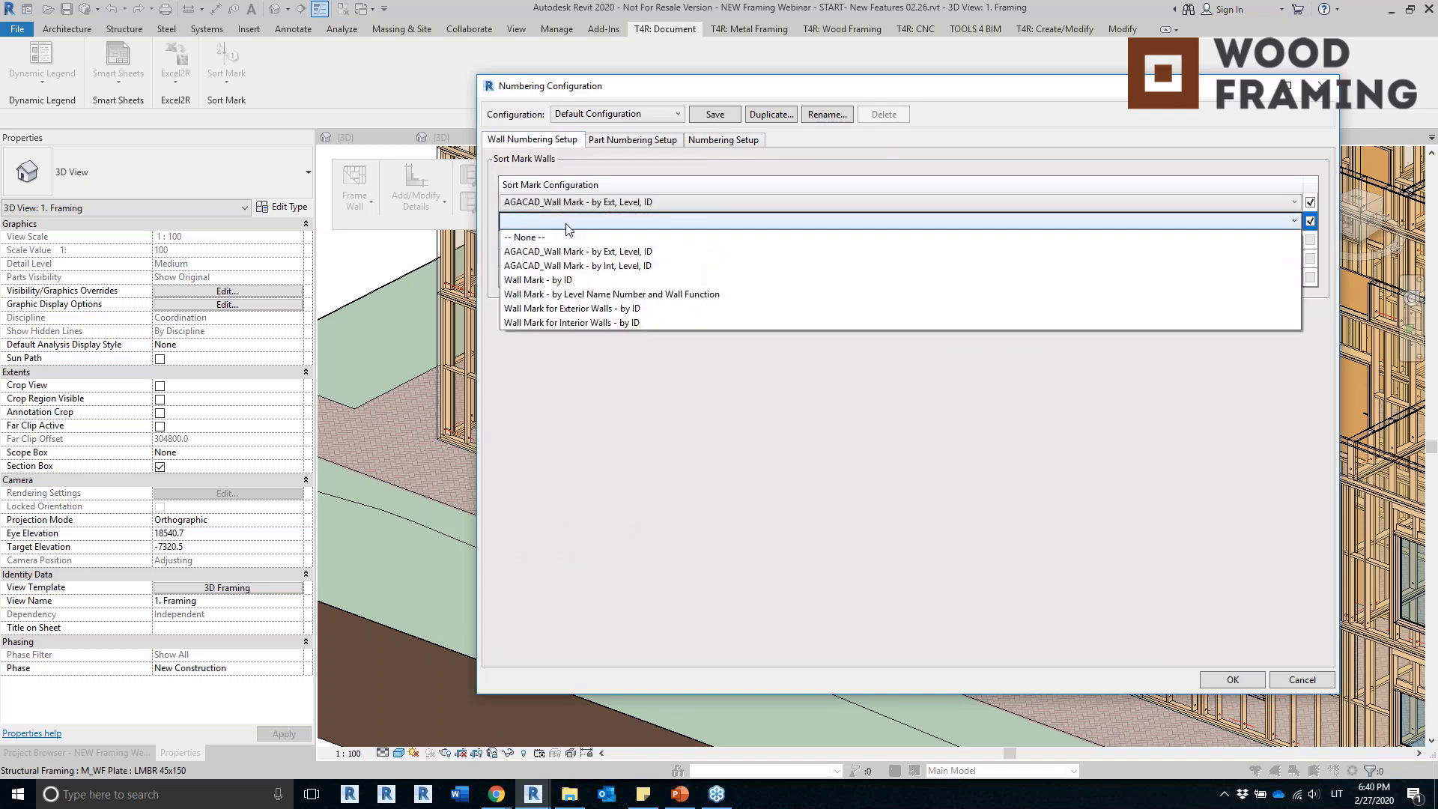
{"action": "left_click", "coordinate": [555, 262]}
{"action": "left_click", "coordinate": [1310, 202]}
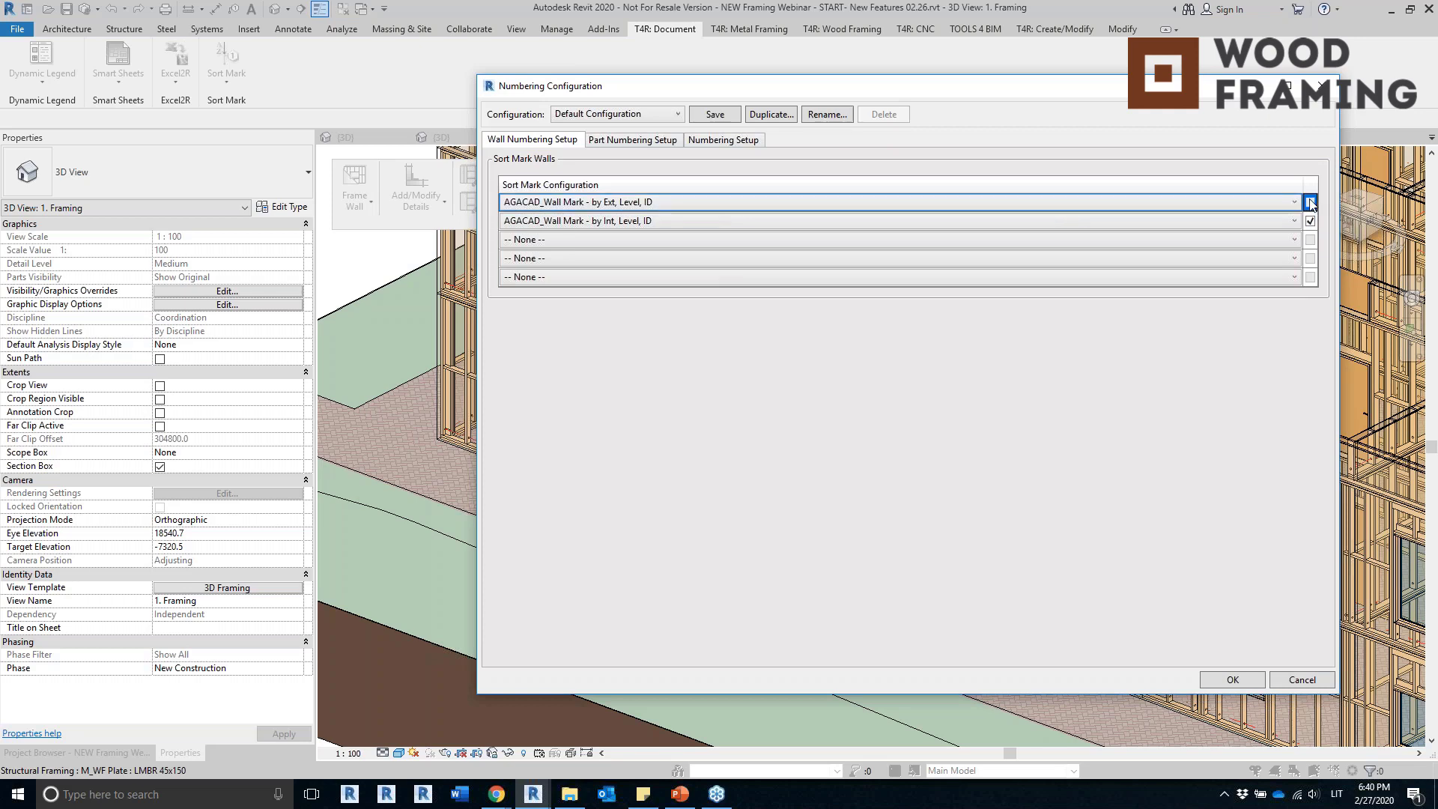
{"action": "left_click", "coordinate": [711, 116]}
{"action": "left_click", "coordinate": [1250, 681]}
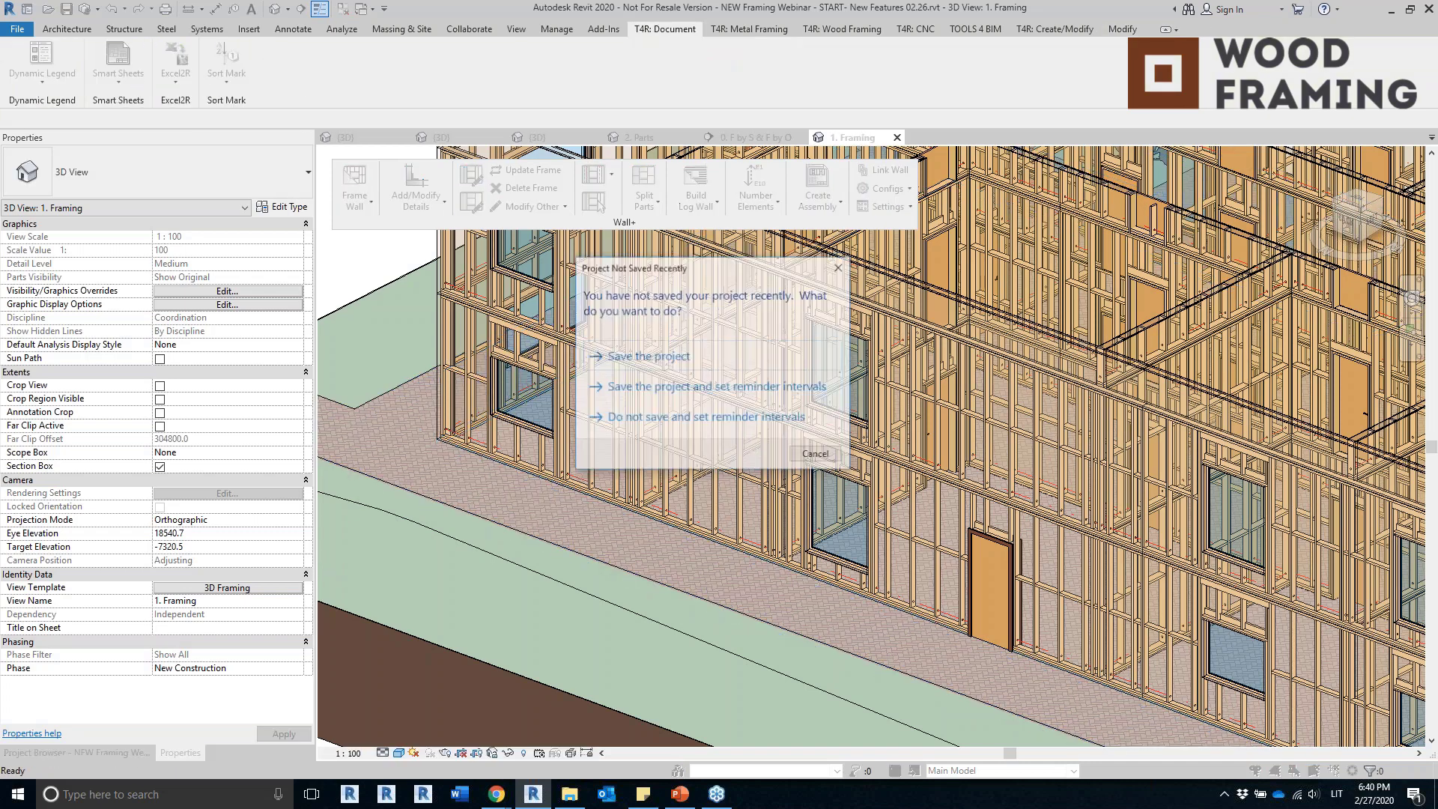
Dismiss the save reminder and check the current Mark values of two Level 1 exterior walls.
{"action": "left_click", "coordinate": [815, 456]}
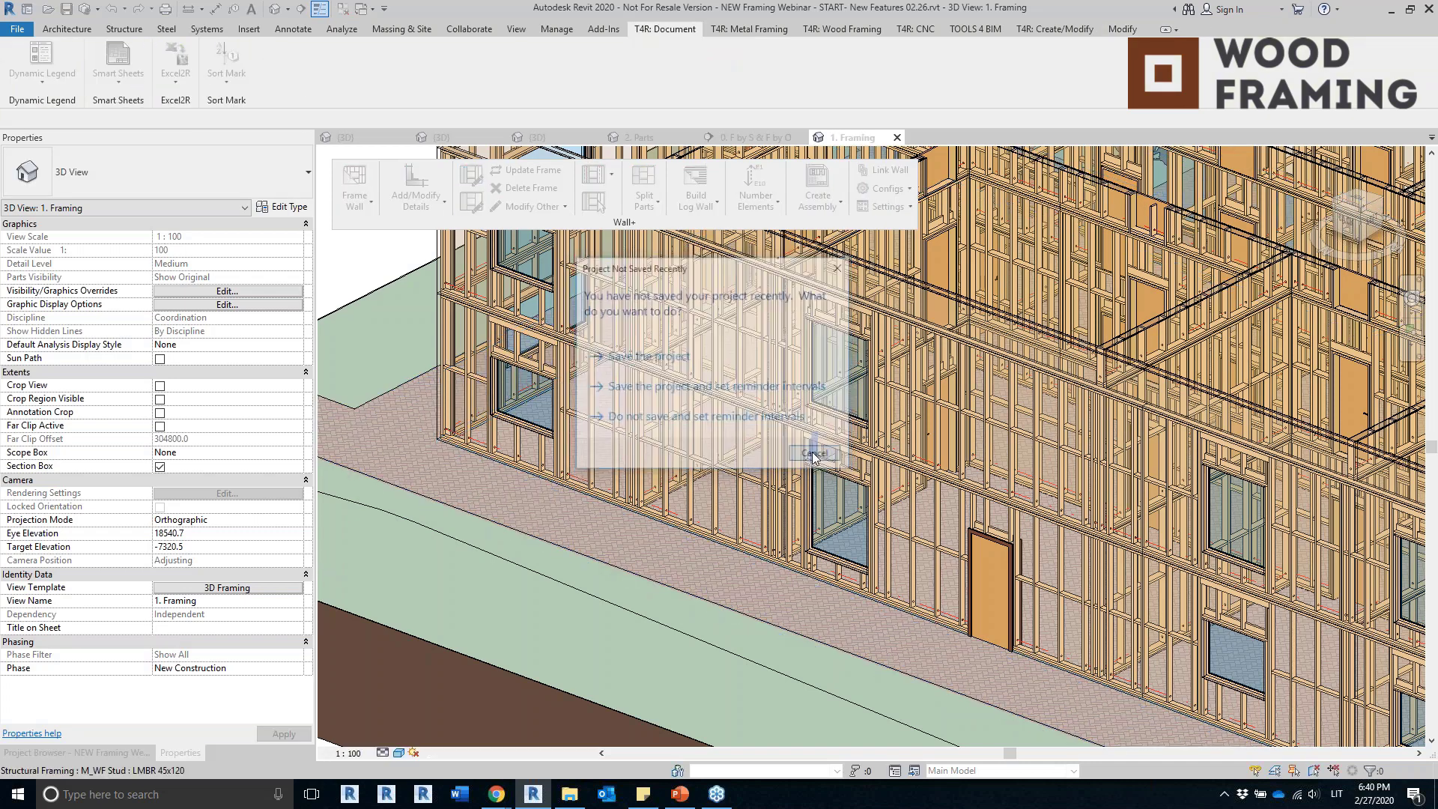
{"action": "left_click", "coordinate": [724, 545]}
{"action": "left_click", "coordinate": [168, 654]}
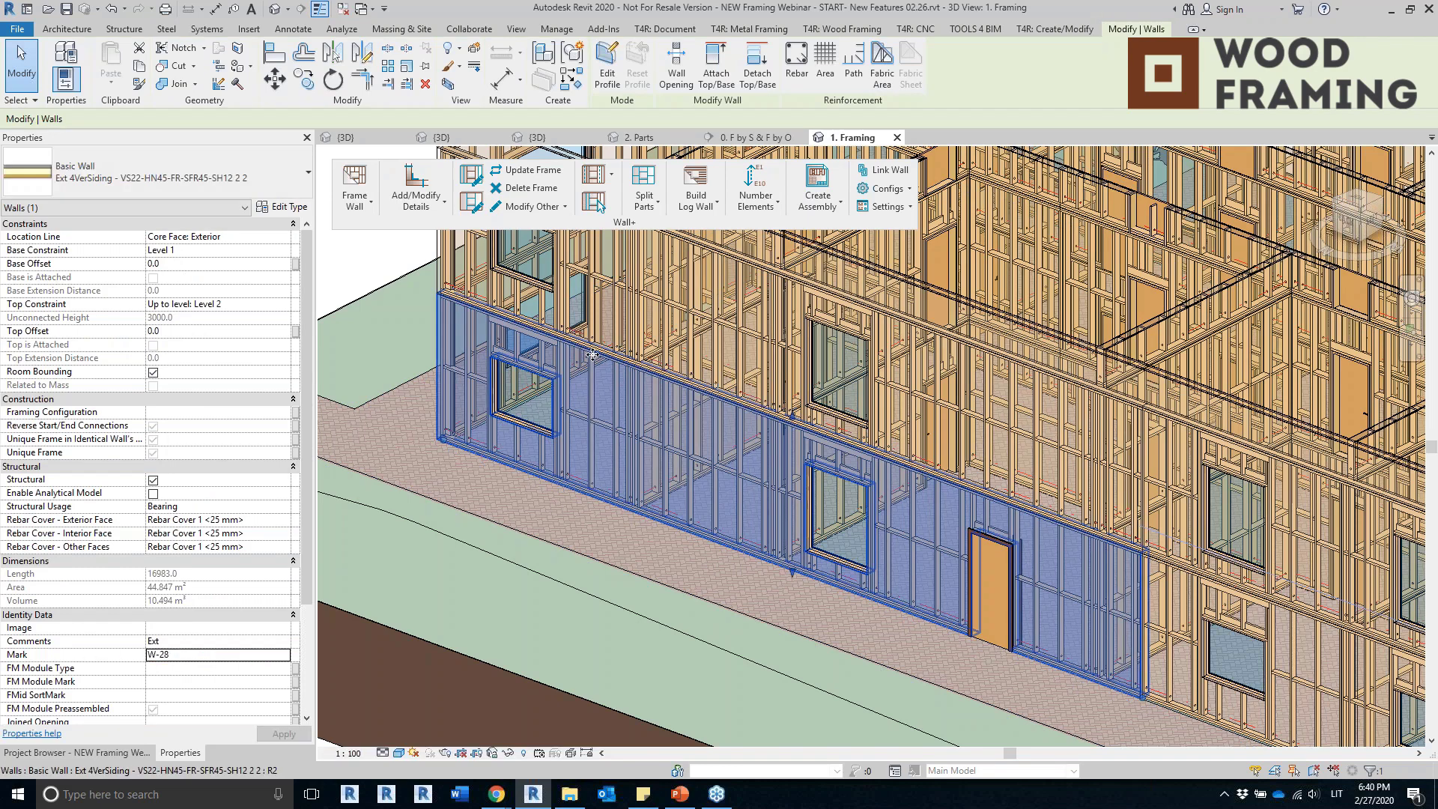
{"action": "middle_click_drag", "start_coordinate": [1264, 673], "coordinate": [706, 510]}
{"action": "key", "text": "Escape"}
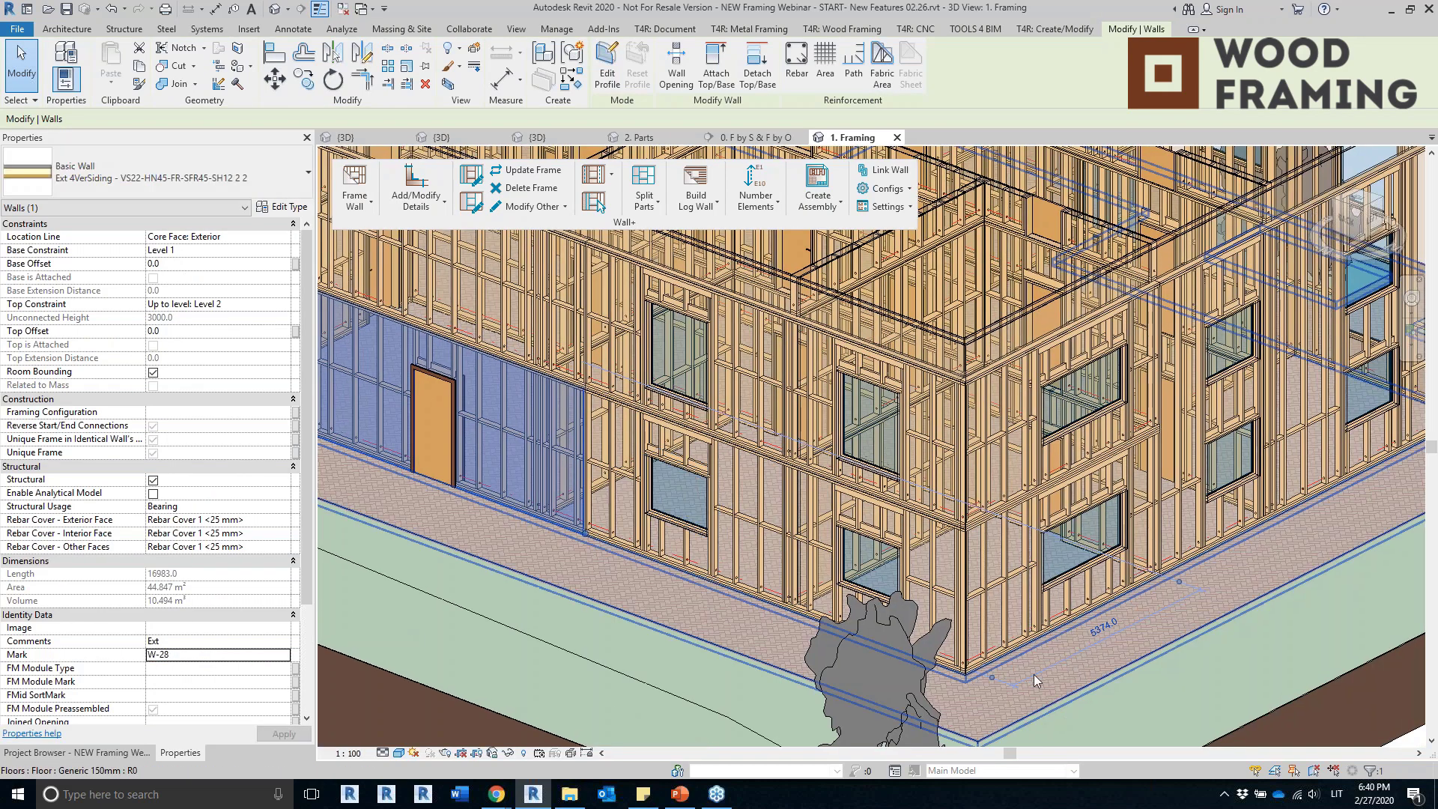
{"action": "left_click", "coordinate": [1000, 646]}
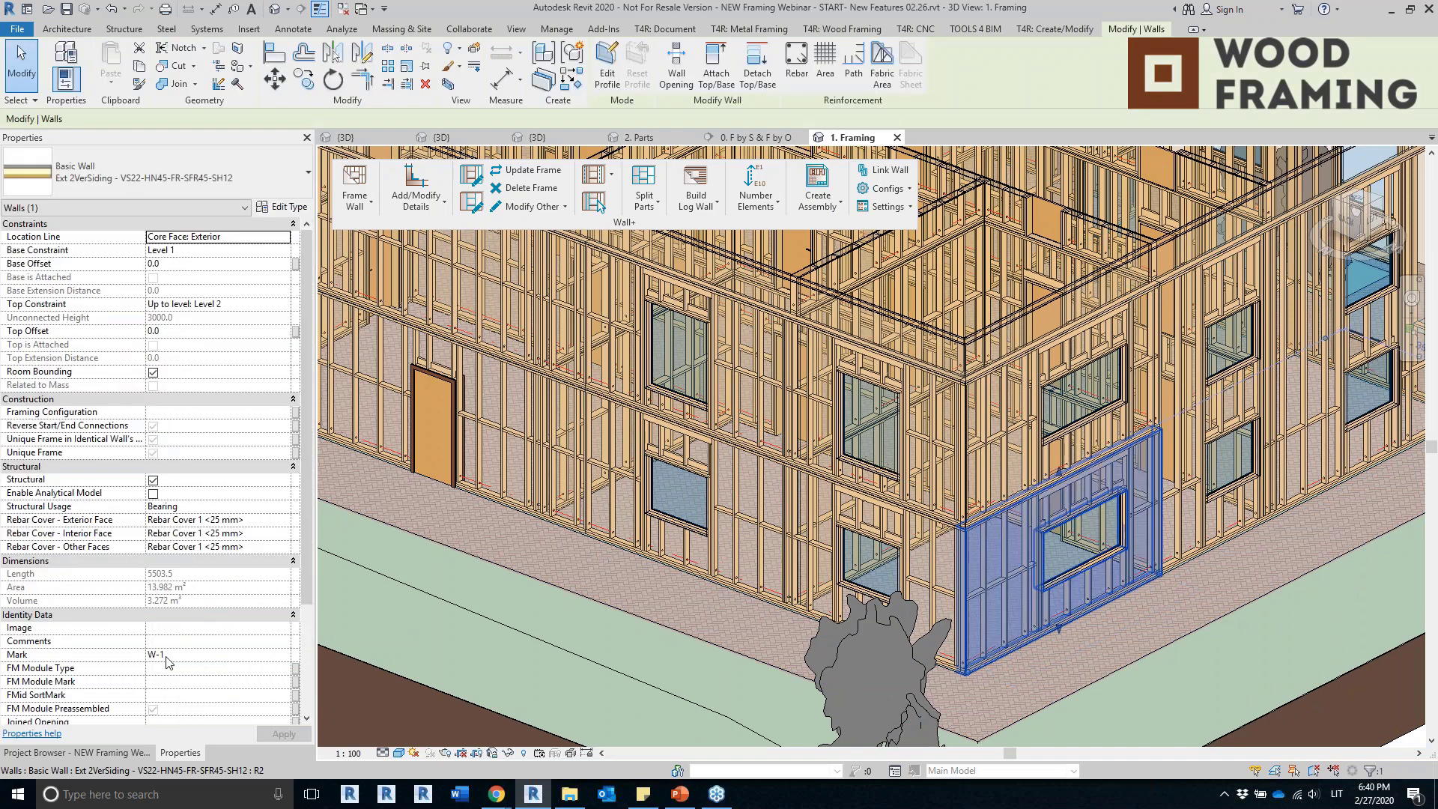
{"action": "key", "text": "Escape"}
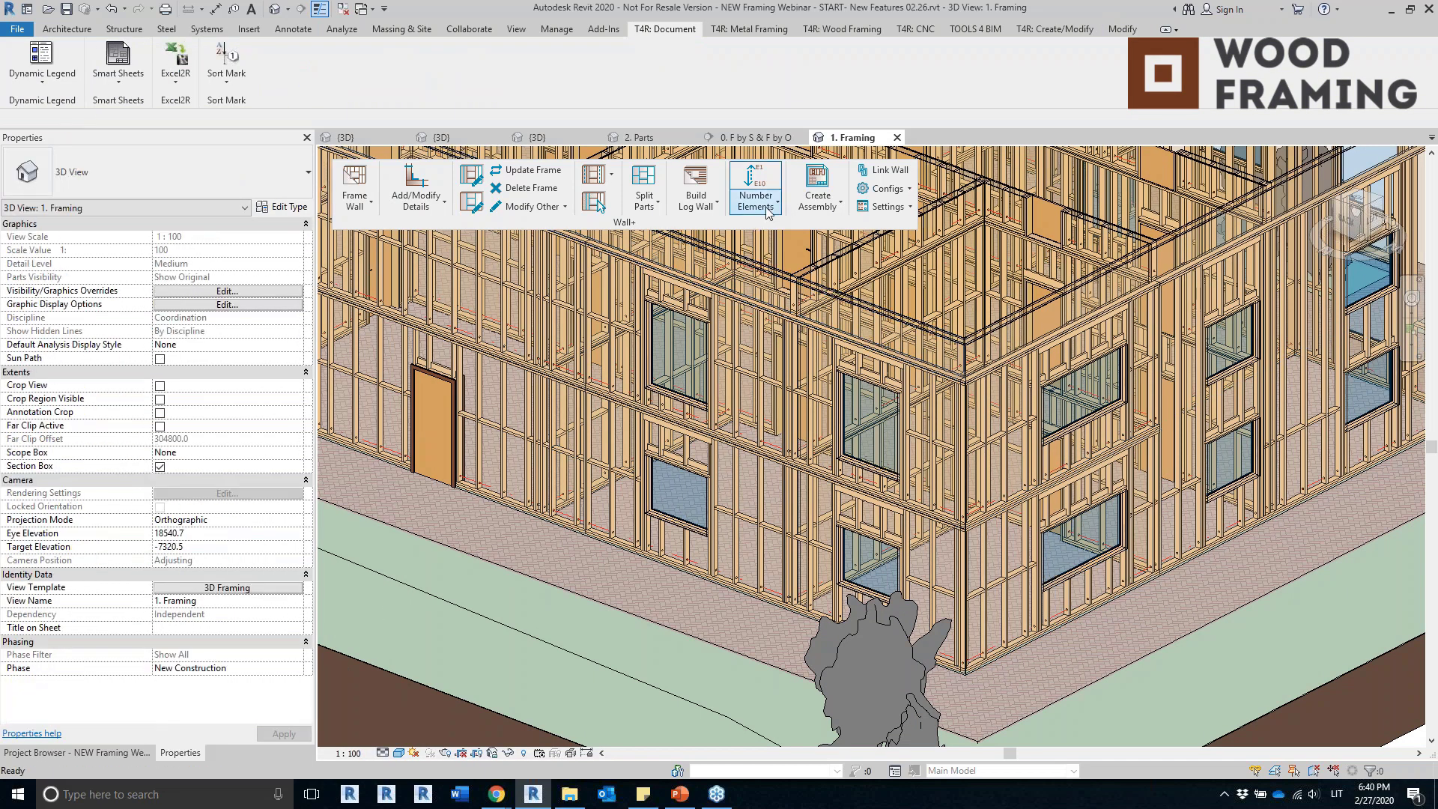
Number the walls and check the resulting Mark of the Level 1 exterior wall with the door.
{"action": "left_click", "coordinate": [755, 196]}
{"action": "left_click", "coordinate": [577, 672]}
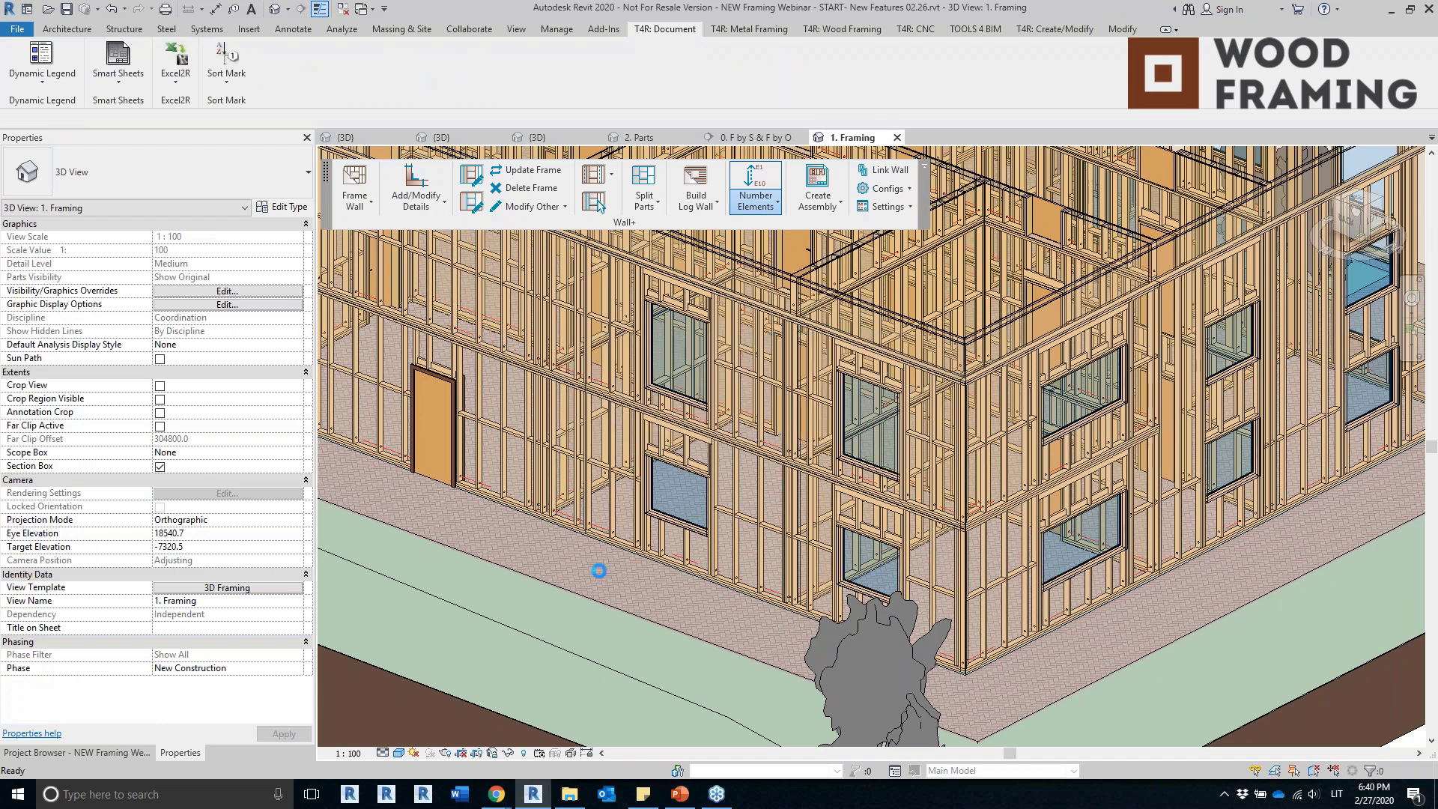
{"action": "left_click", "coordinate": [509, 513]}
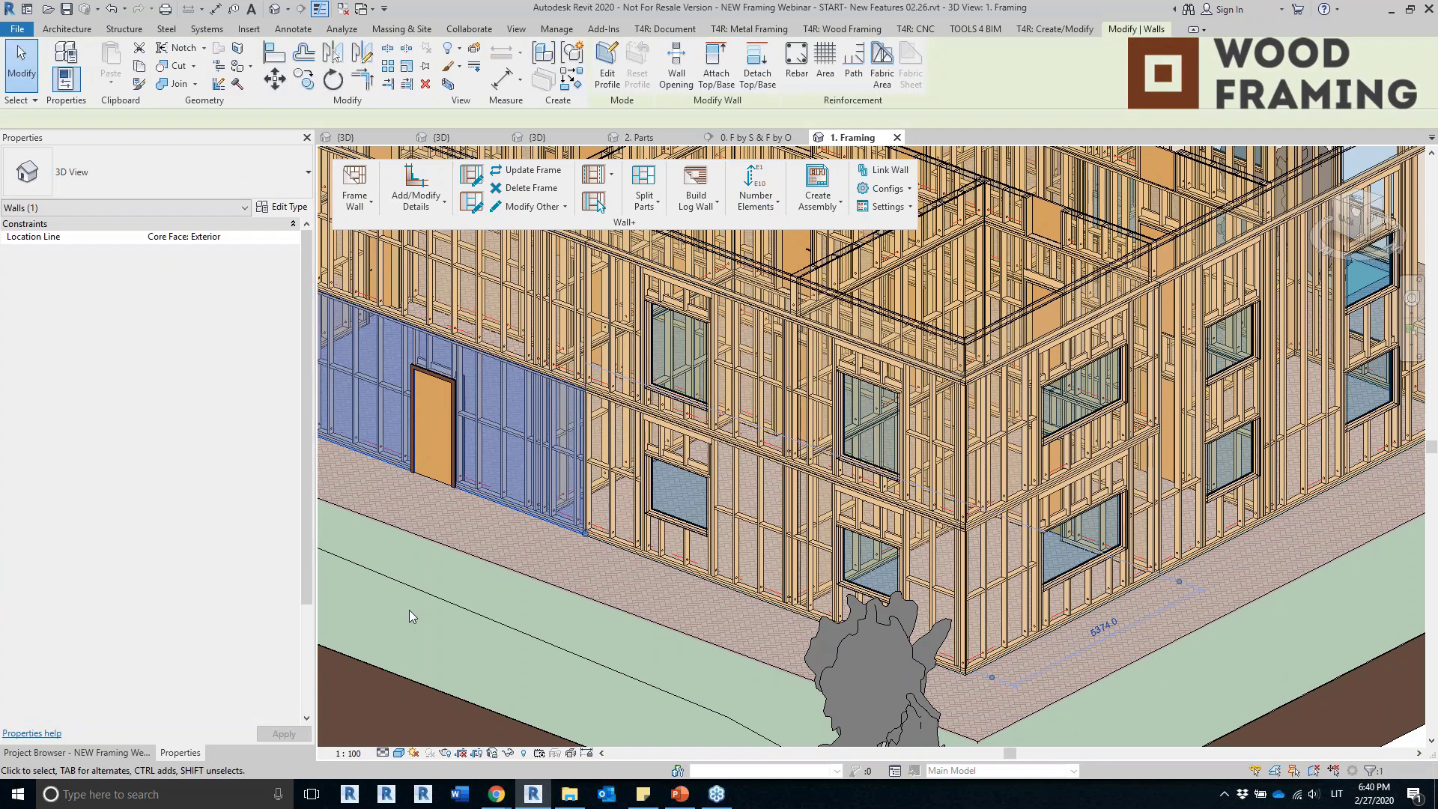
{"action": "left_click", "coordinate": [169, 655]}
{"action": "left_click", "coordinate": [223, 659]}
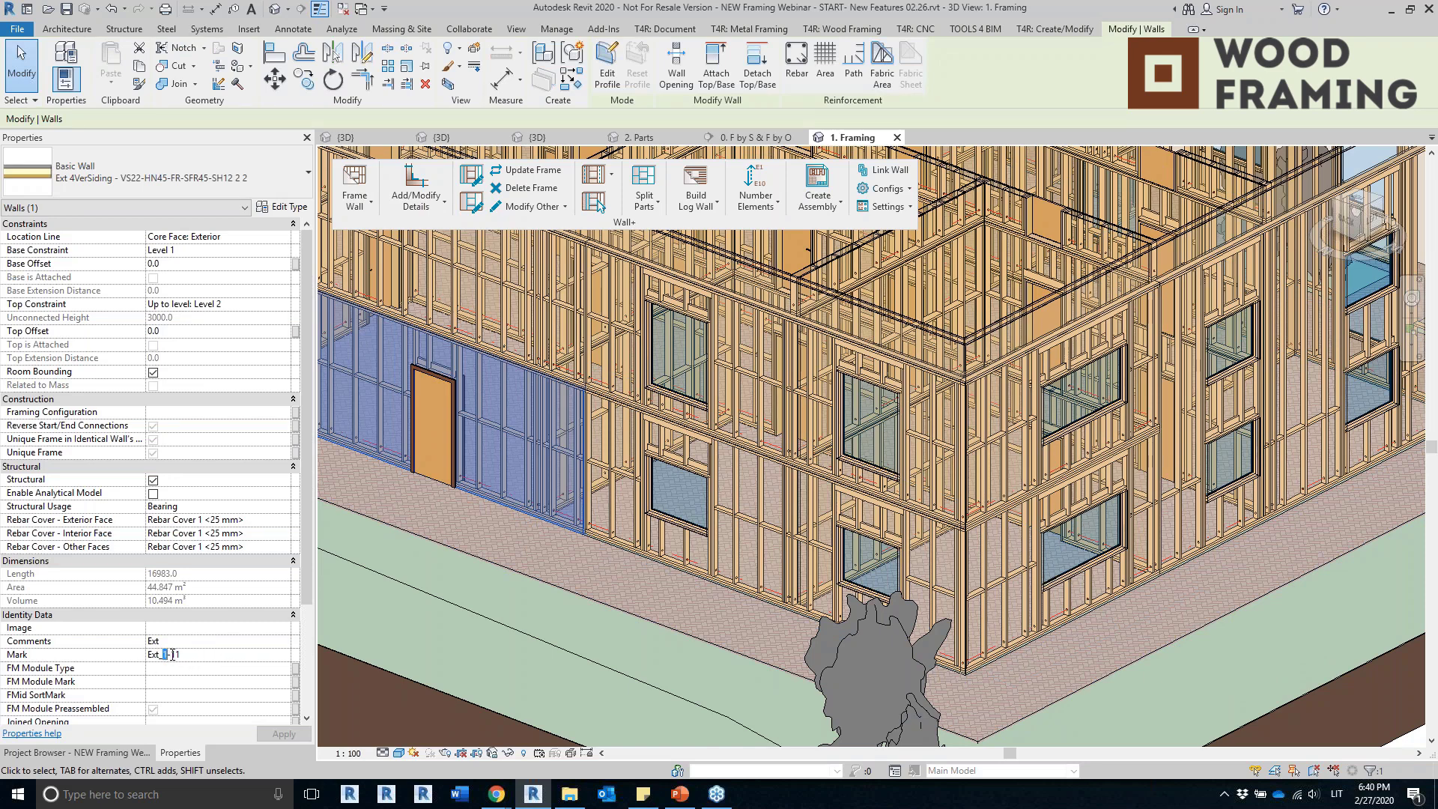
Check the Mark values of the Level 2 exterior wall and of interior walls on Levels 2 and 1.
{"action": "scroll", "coordinate": [569, 387], "scroll_direction": "up", "scroll_amount": 4}
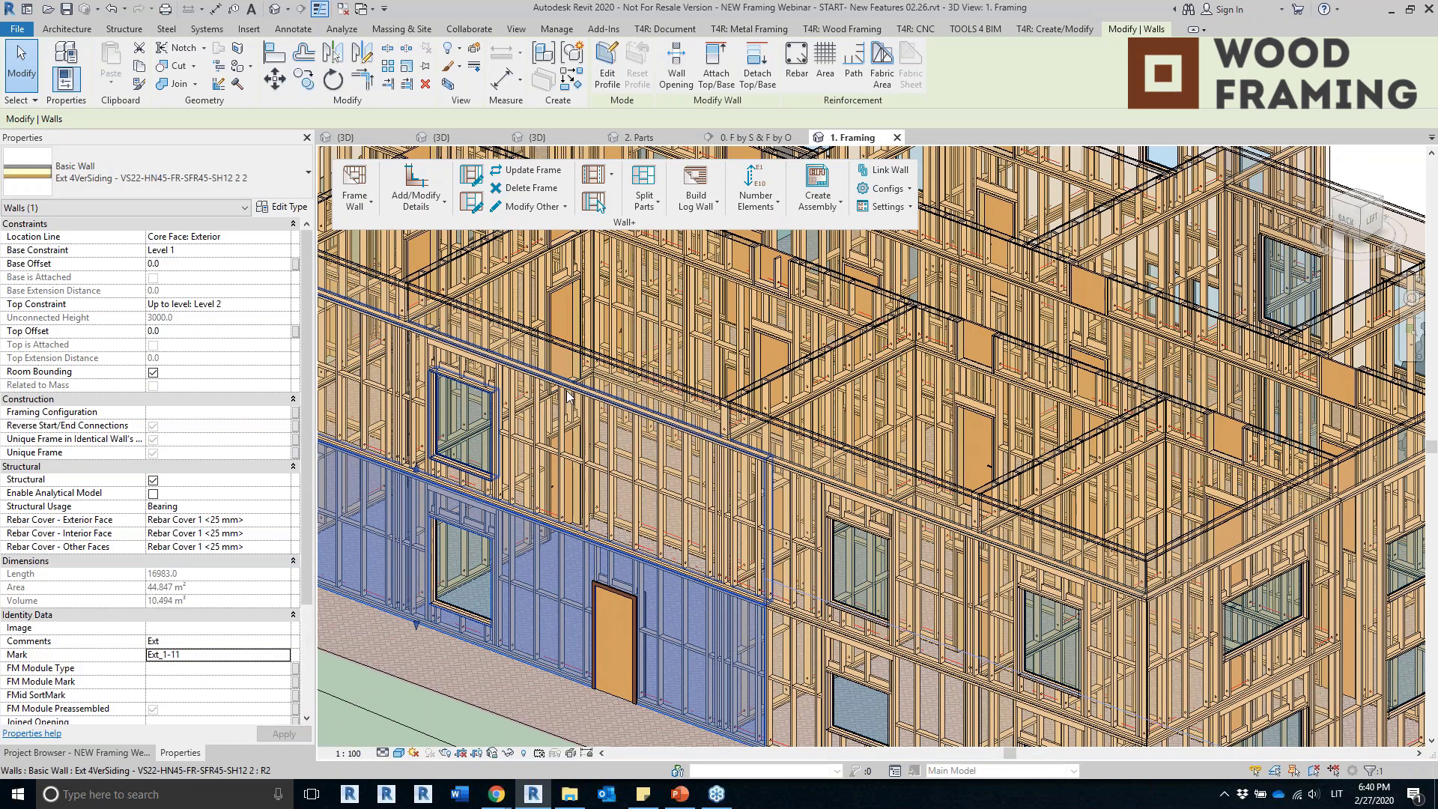
{"action": "left_click", "coordinate": [566, 396]}
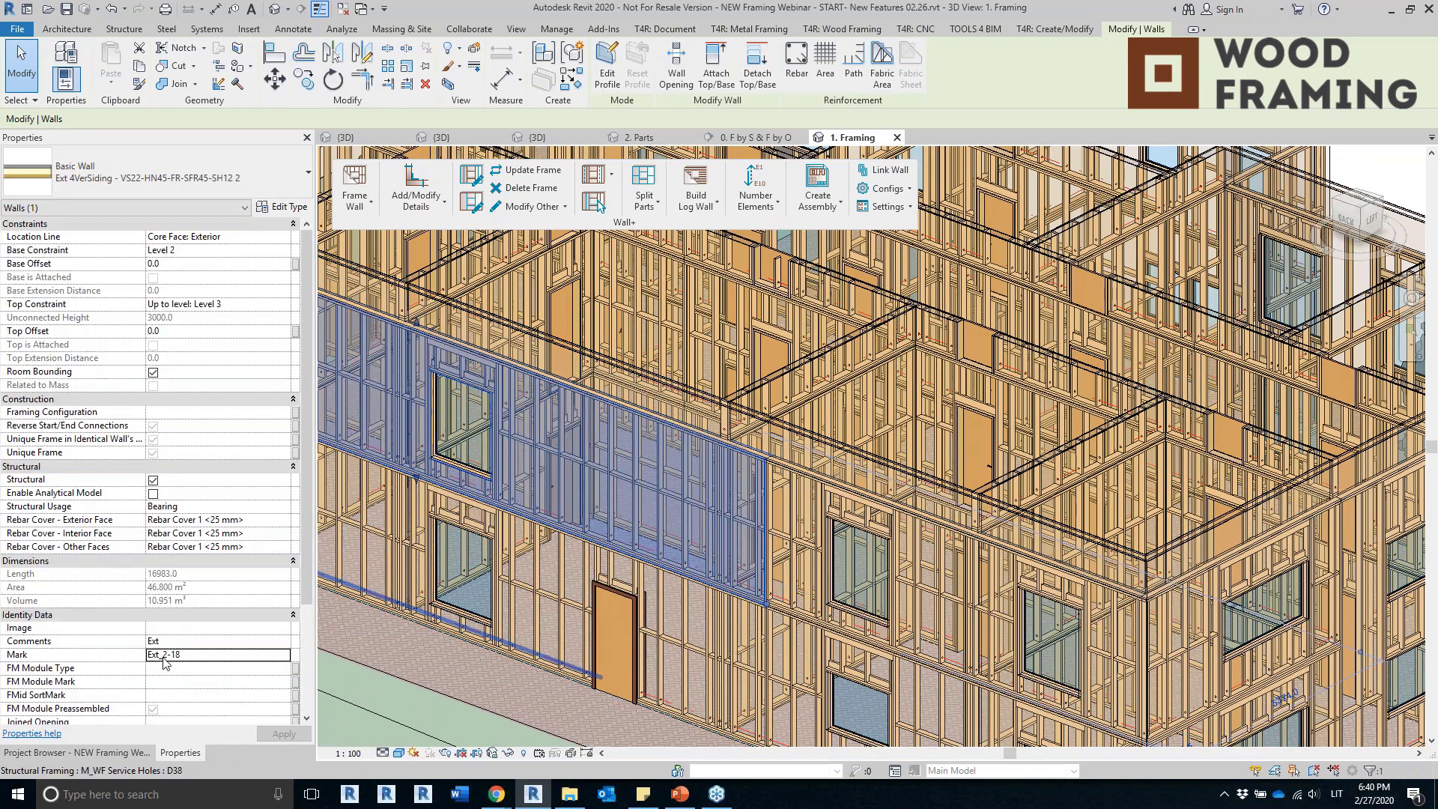
{"action": "middle_click_drag", "start_coordinate": [378, 644], "coordinate": [408, 618], "text": "shift"}
{"action": "middle_click_drag", "start_coordinate": [687, 554], "coordinate": [845, 388]}
{"action": "scroll", "coordinate": [748, 464], "scroll_direction": "up", "scroll_amount": 2}
{"action": "left_click", "coordinate": [713, 509]}
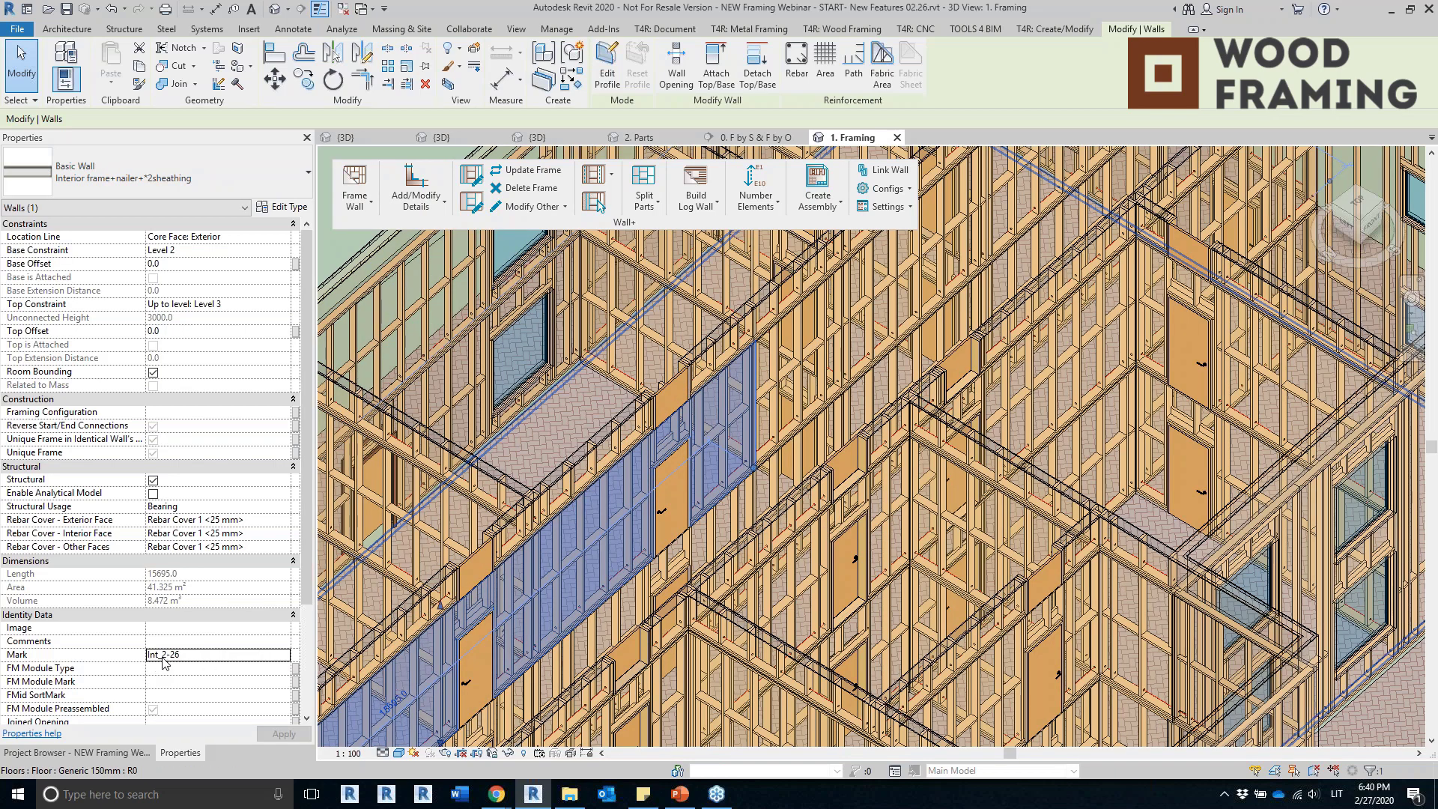
{"action": "middle_click_drag", "start_coordinate": [833, 308], "coordinate": [849, 312], "text": "shift"}
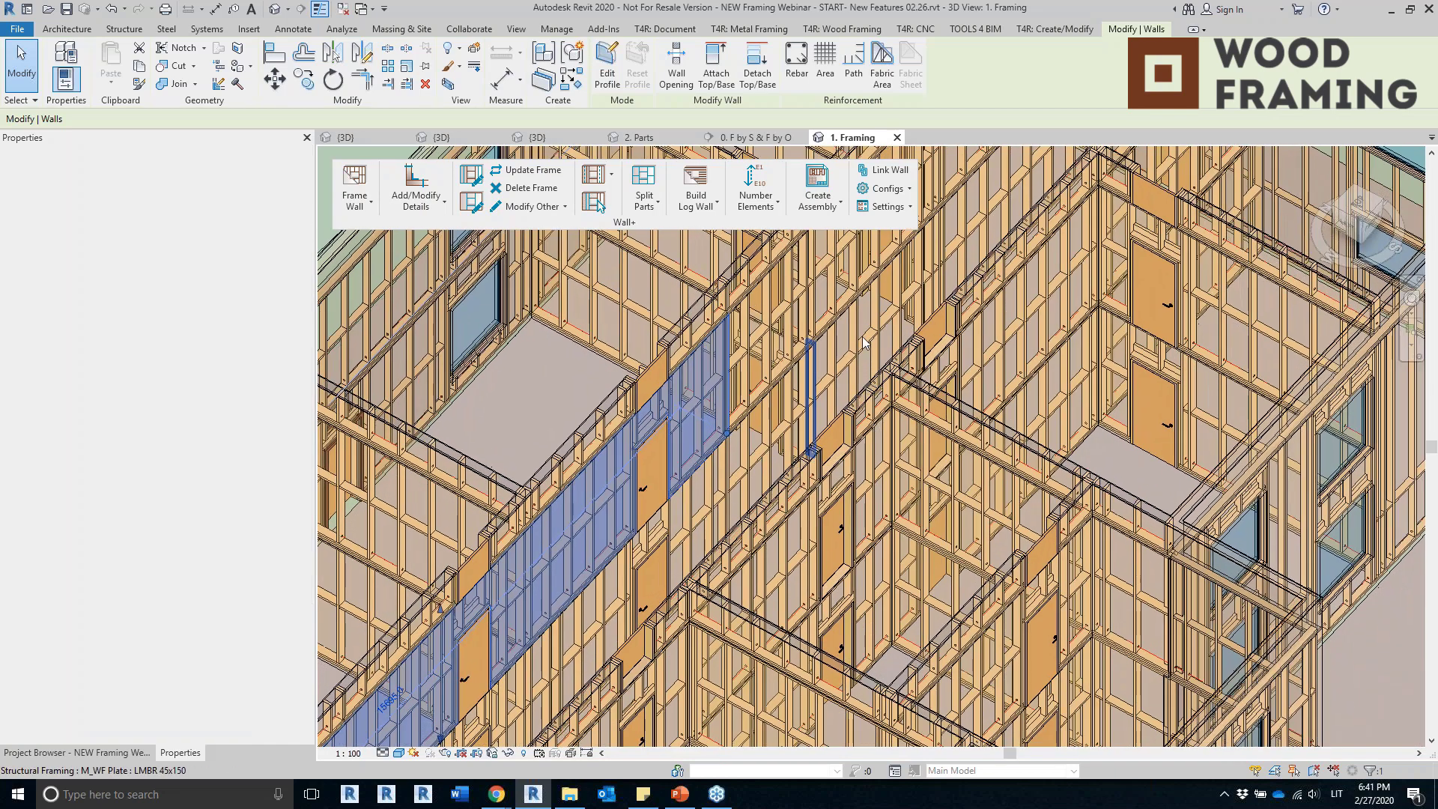
{"action": "left_click", "coordinate": [848, 312]}
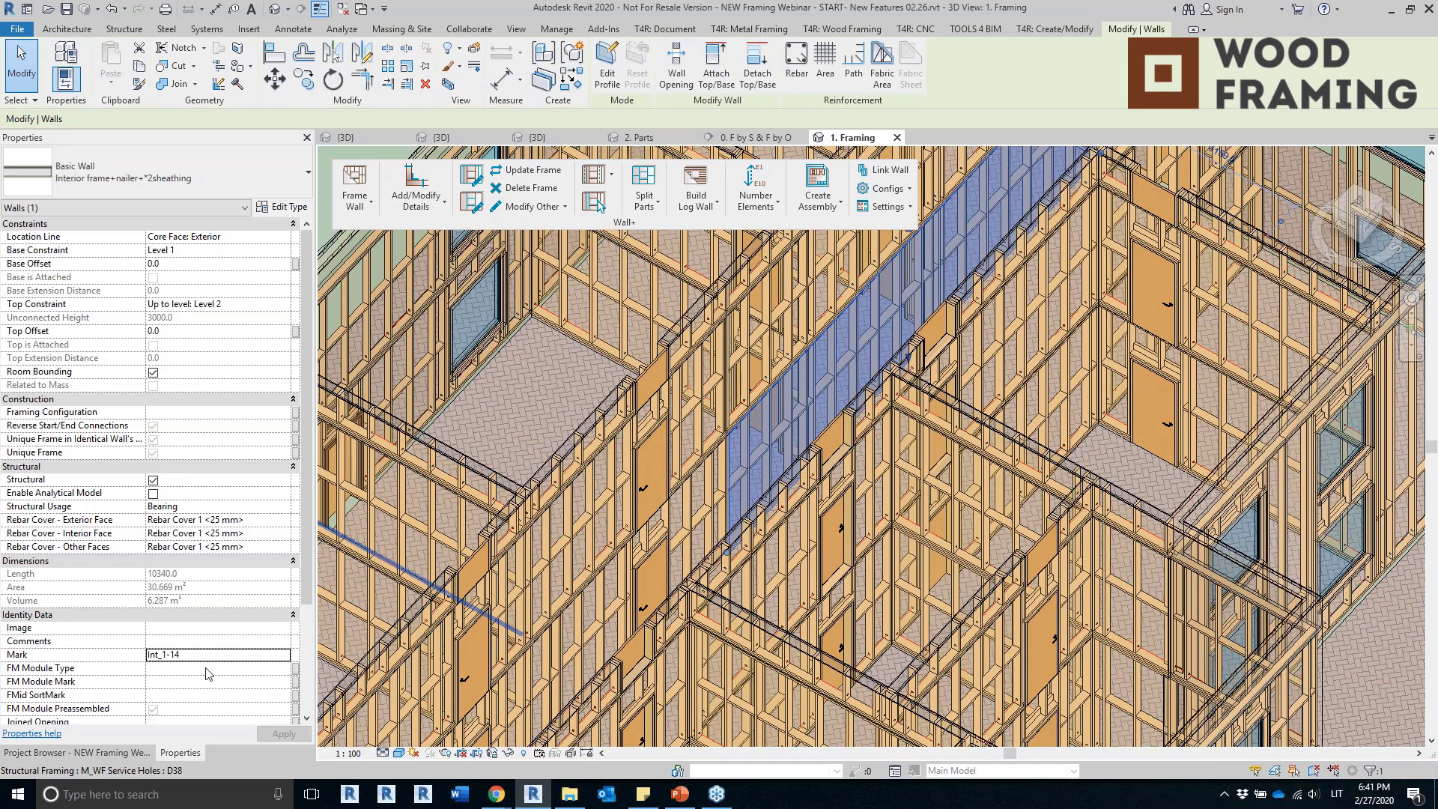
Check the Mark of an exterior wall at the top of the building and clear the selection.
{"action": "scroll", "coordinate": [202, 625], "scroll_direction": "down", "scroll_amount": 4}
{"action": "middle_click_drag", "start_coordinate": [862, 672], "coordinate": [749, 434]}
{"action": "scroll", "coordinate": [880, 604], "scroll_direction": "down", "scroll_amount": 2}
{"action": "middle_click_drag", "start_coordinate": [898, 622], "coordinate": [786, 543], "text": "shift"}
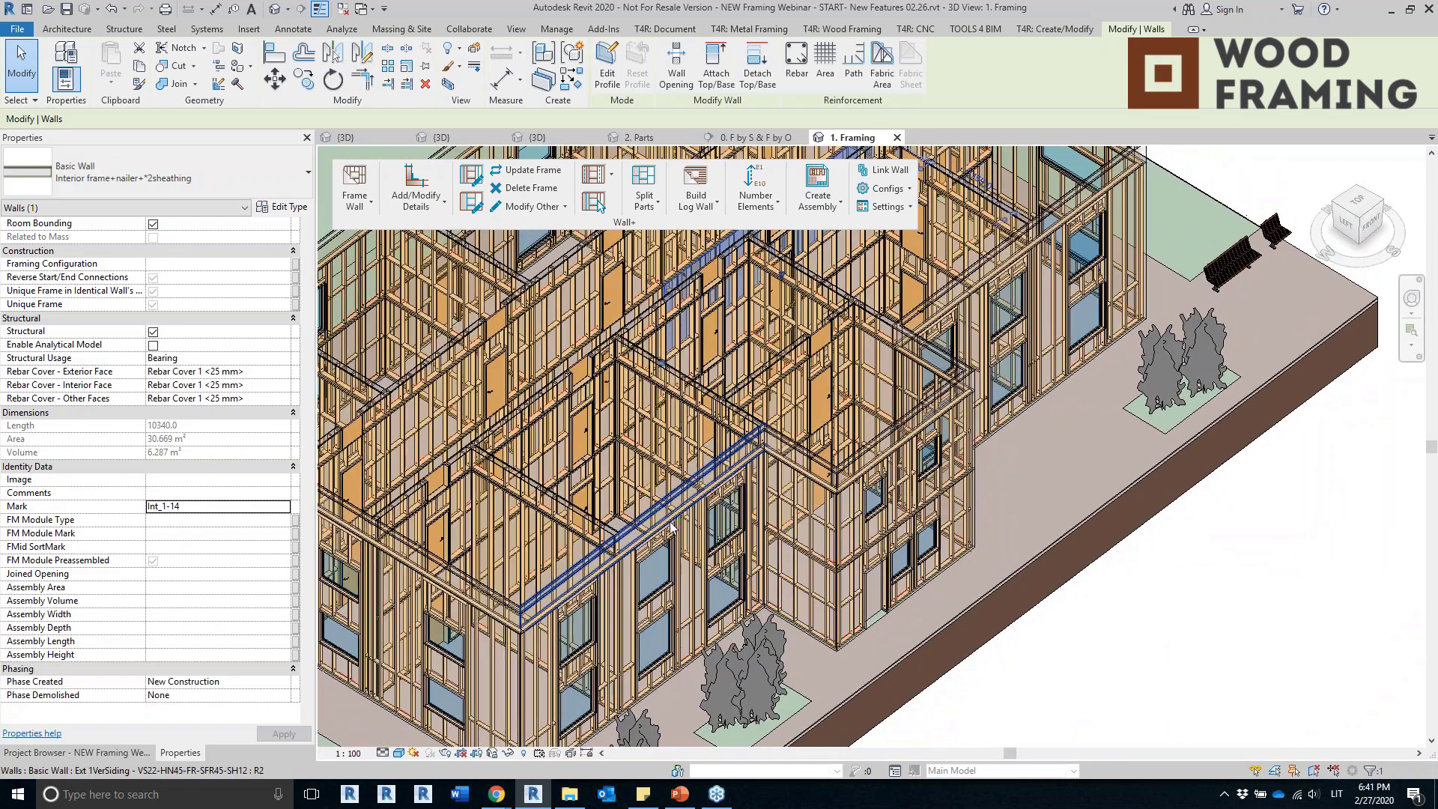
{"action": "left_click", "coordinate": [672, 513]}
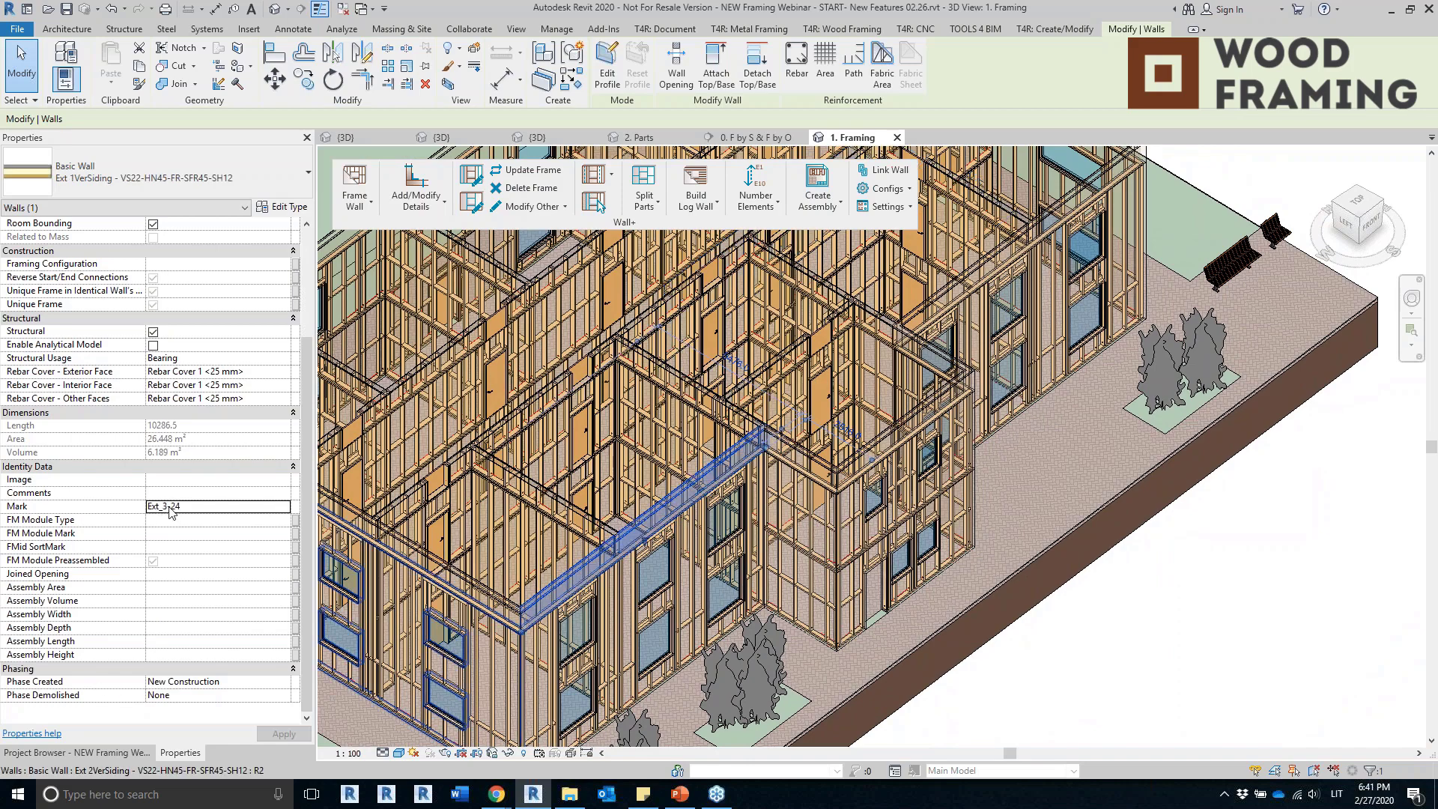
{"action": "scroll", "coordinate": [779, 488], "scroll_direction": "down", "scroll_amount": 3}
{"action": "middle_click_drag", "start_coordinate": [783, 491], "coordinate": [1171, 331], "text": "shift"}
{"action": "middle_click_drag", "start_coordinate": [846, 592], "coordinate": [907, 611], "text": "shift"}
{"action": "left_click", "coordinate": [1190, 550]}
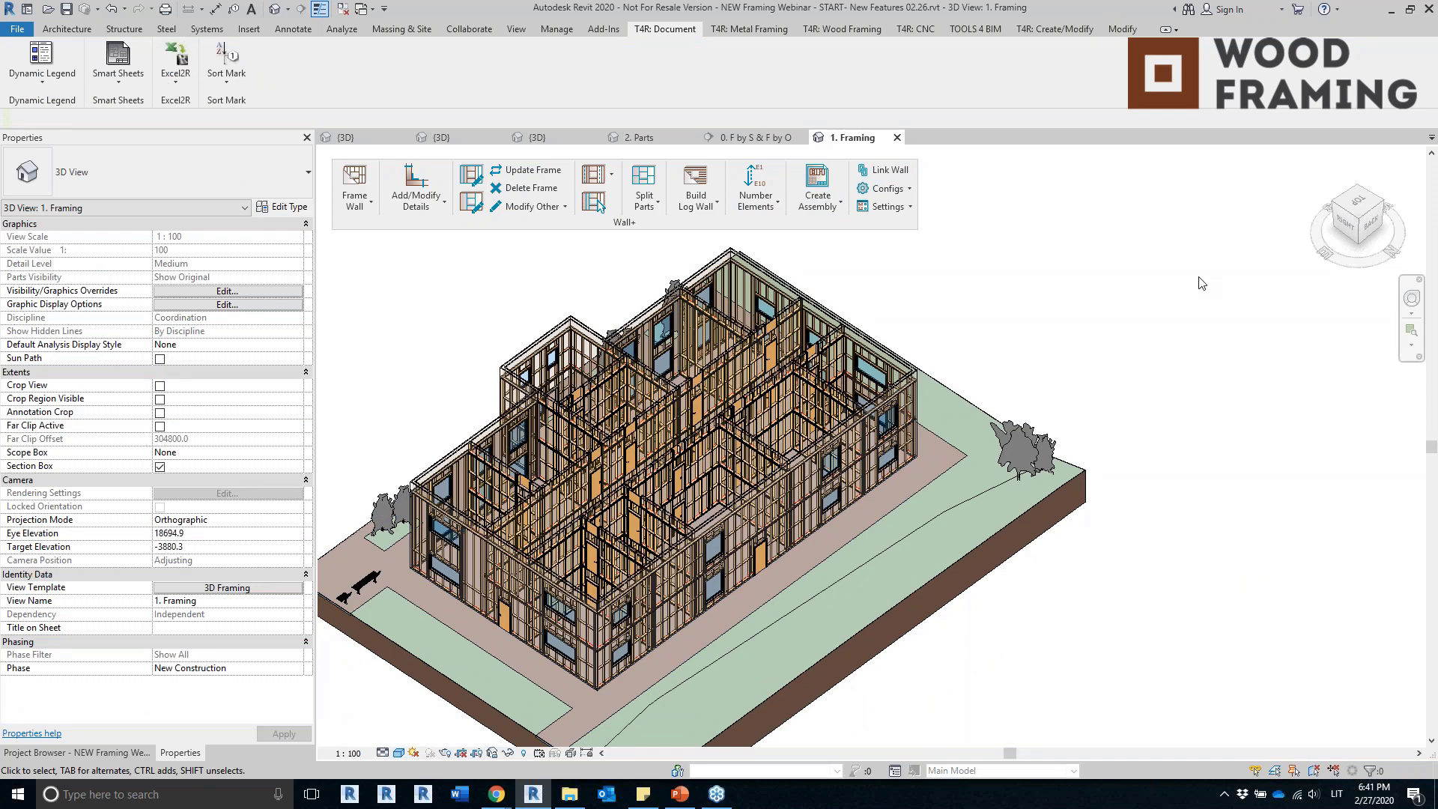
Close the inactive views and switch to the 3D view of Sloped Beam.rvt.
{"action": "middle_click_drag", "start_coordinate": [1223, 352], "coordinate": [1140, 288], "text": "shift"}
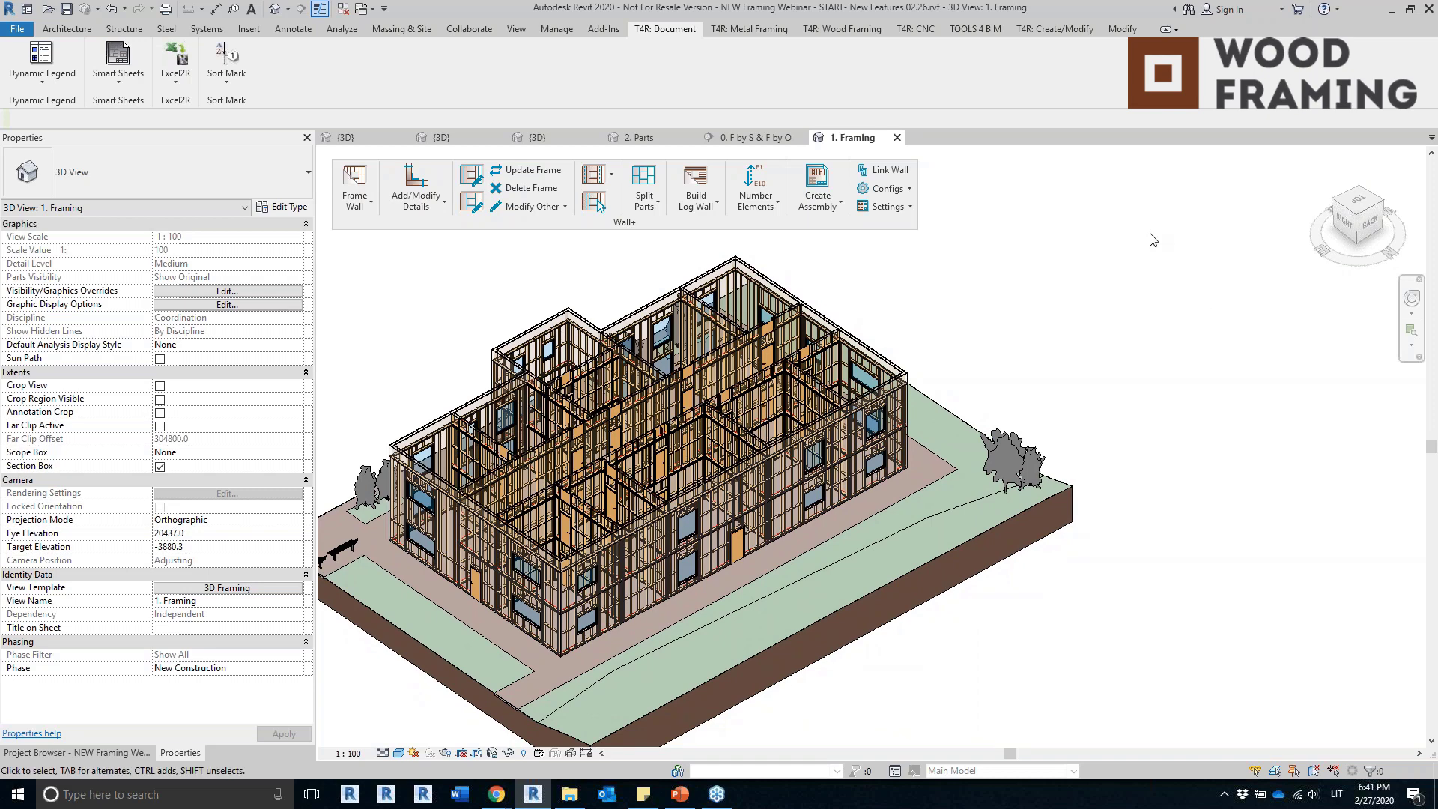
{"action": "left_click", "coordinate": [342, 8]}
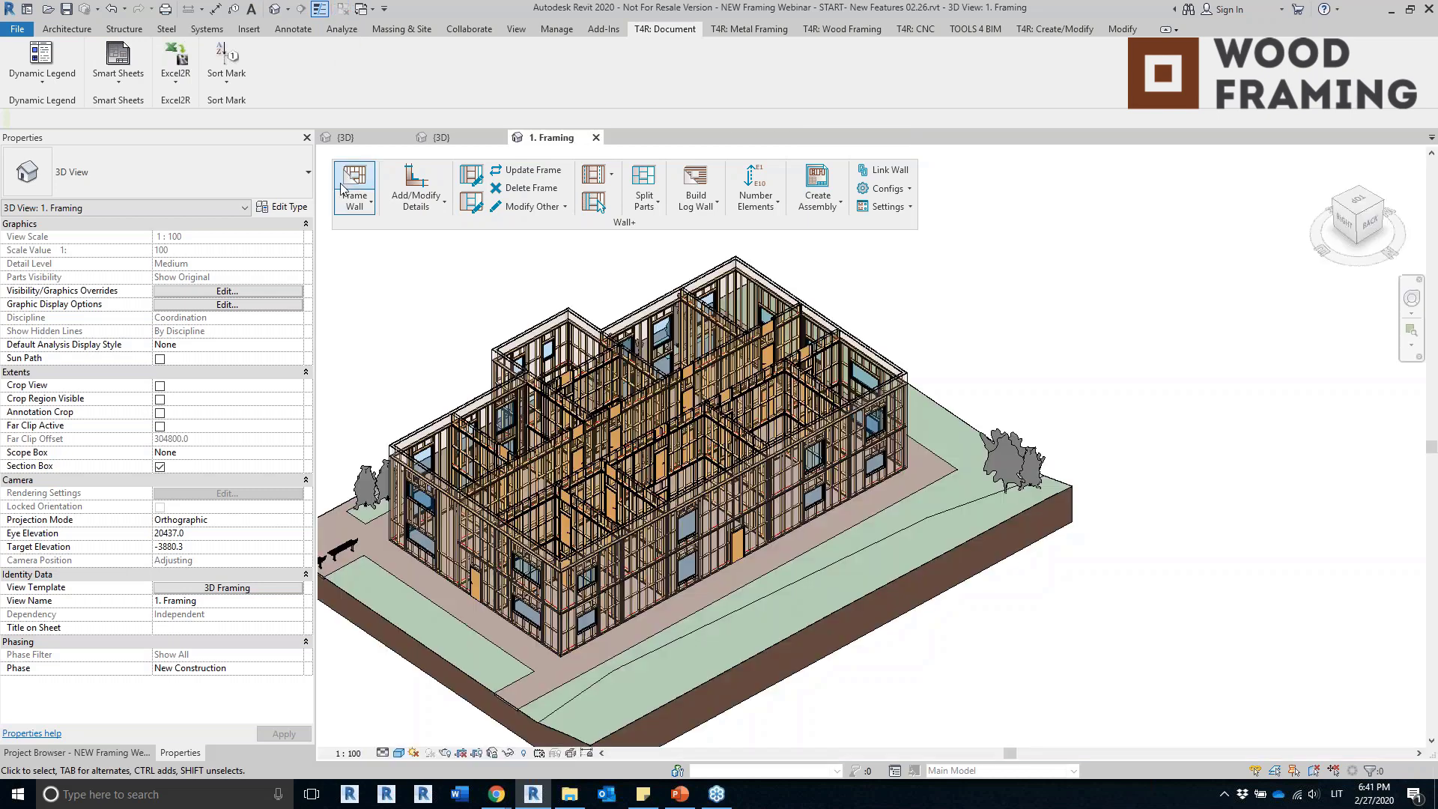
{"action": "left_click", "coordinate": [345, 137]}
{"action": "left_click", "coordinate": [448, 137]}
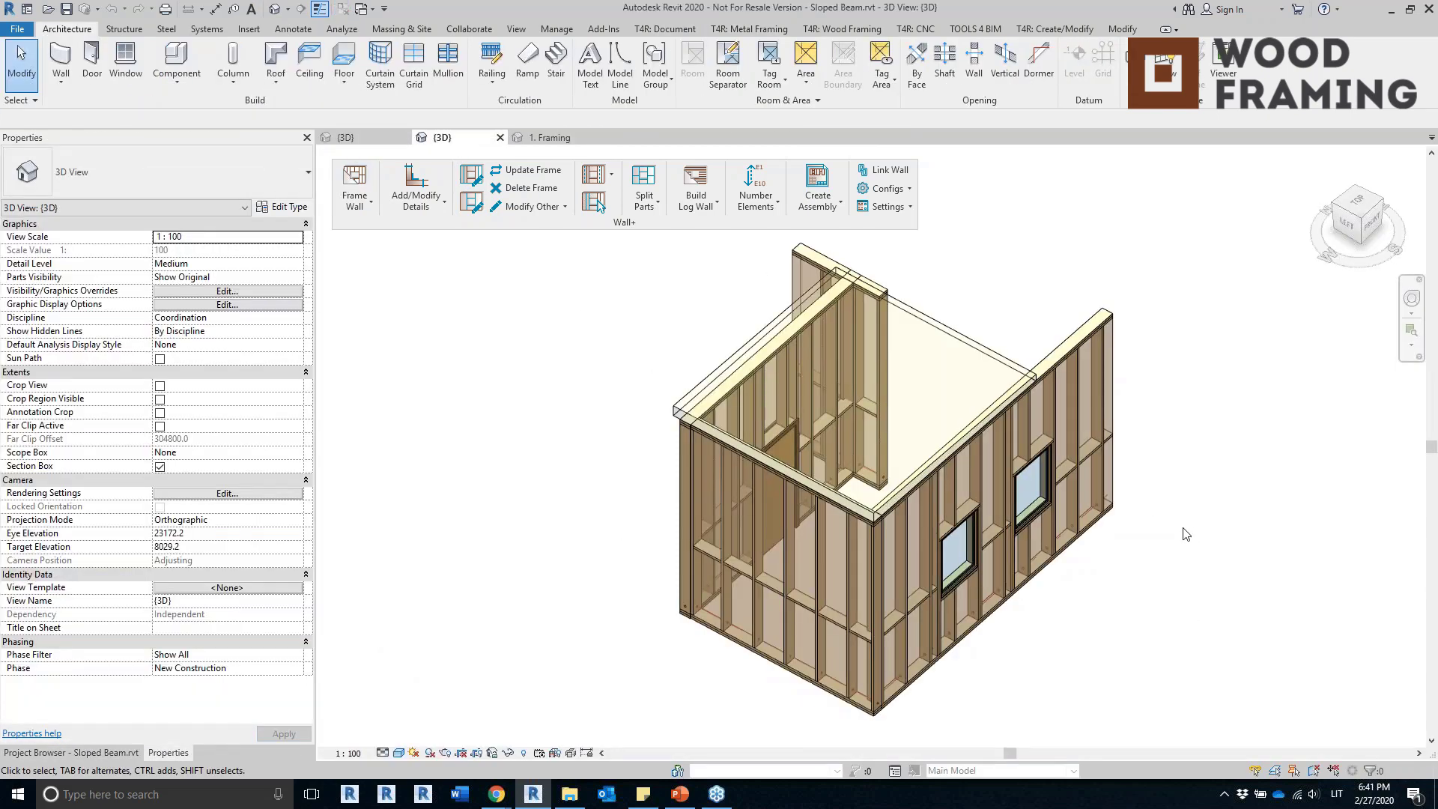
Examine the roof's slope from the front and review its type's layer structure, including the variable-thickness structural layer.
{"action": "middle_click_drag", "start_coordinate": [1207, 530], "coordinate": [1146, 273], "text": "shift"}
{"action": "key", "text": "Tab"}
{"action": "left_click", "coordinate": [889, 408]}
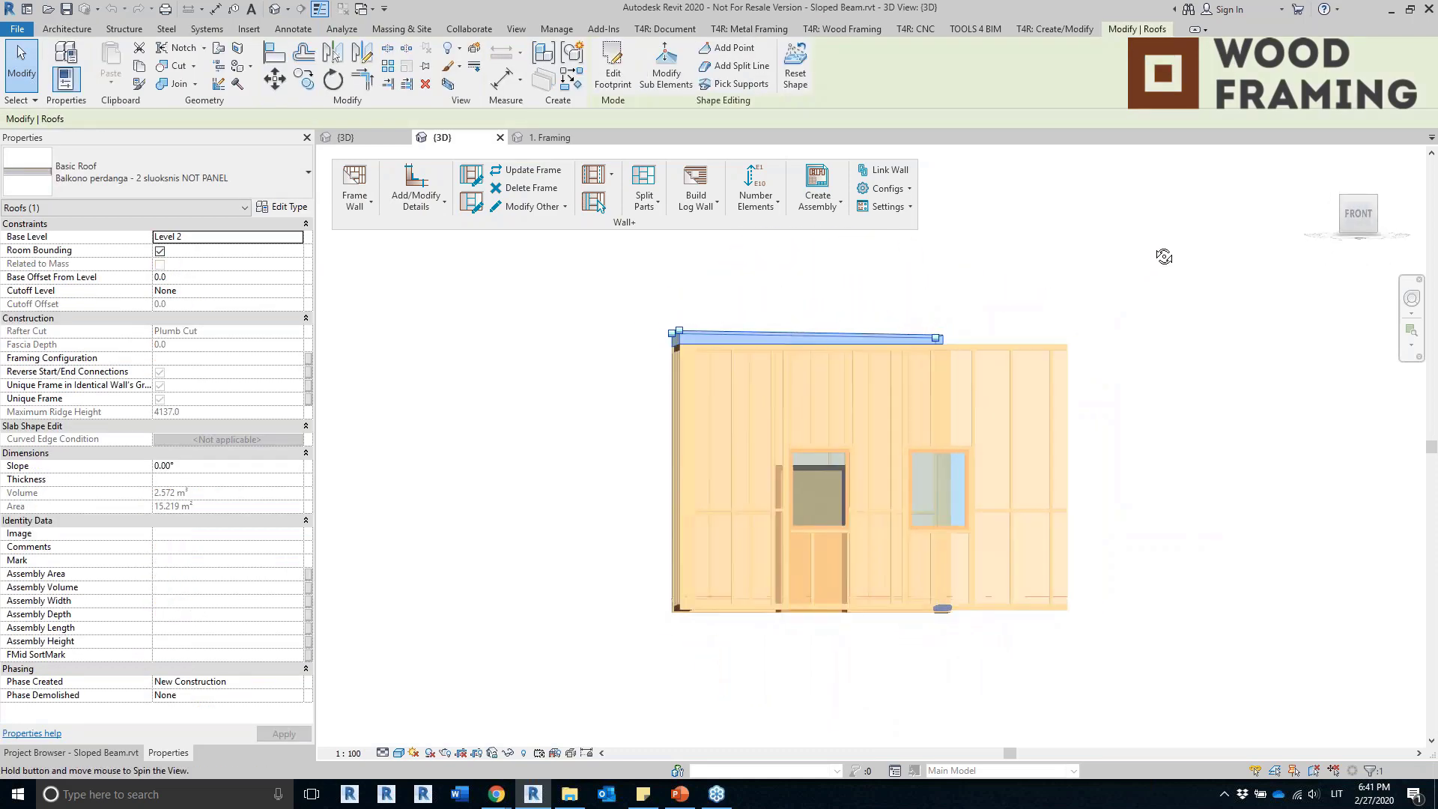
{"action": "scroll", "coordinate": [753, 322], "scroll_direction": "up", "scroll_amount": 4}
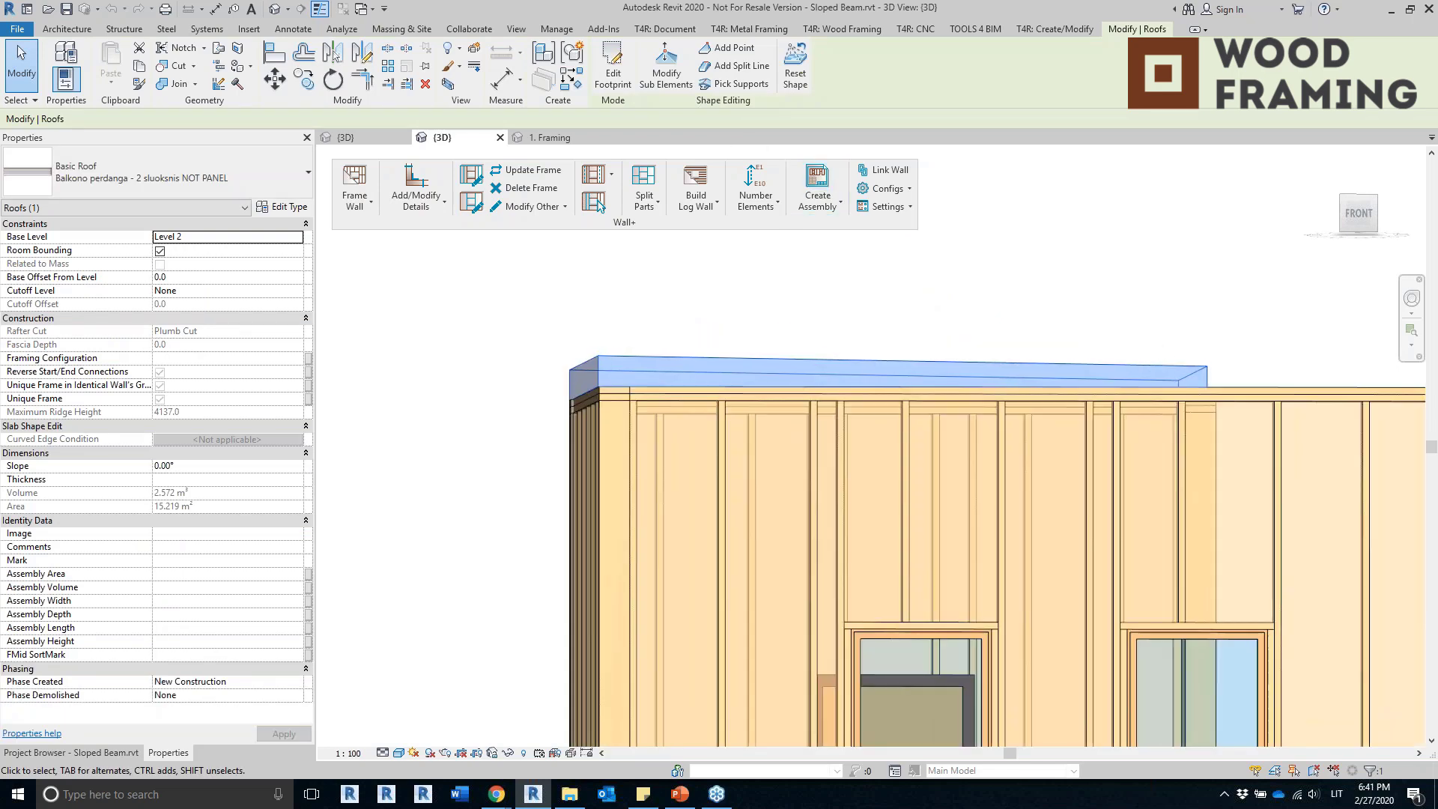
{"action": "left_click", "coordinate": [282, 206]}
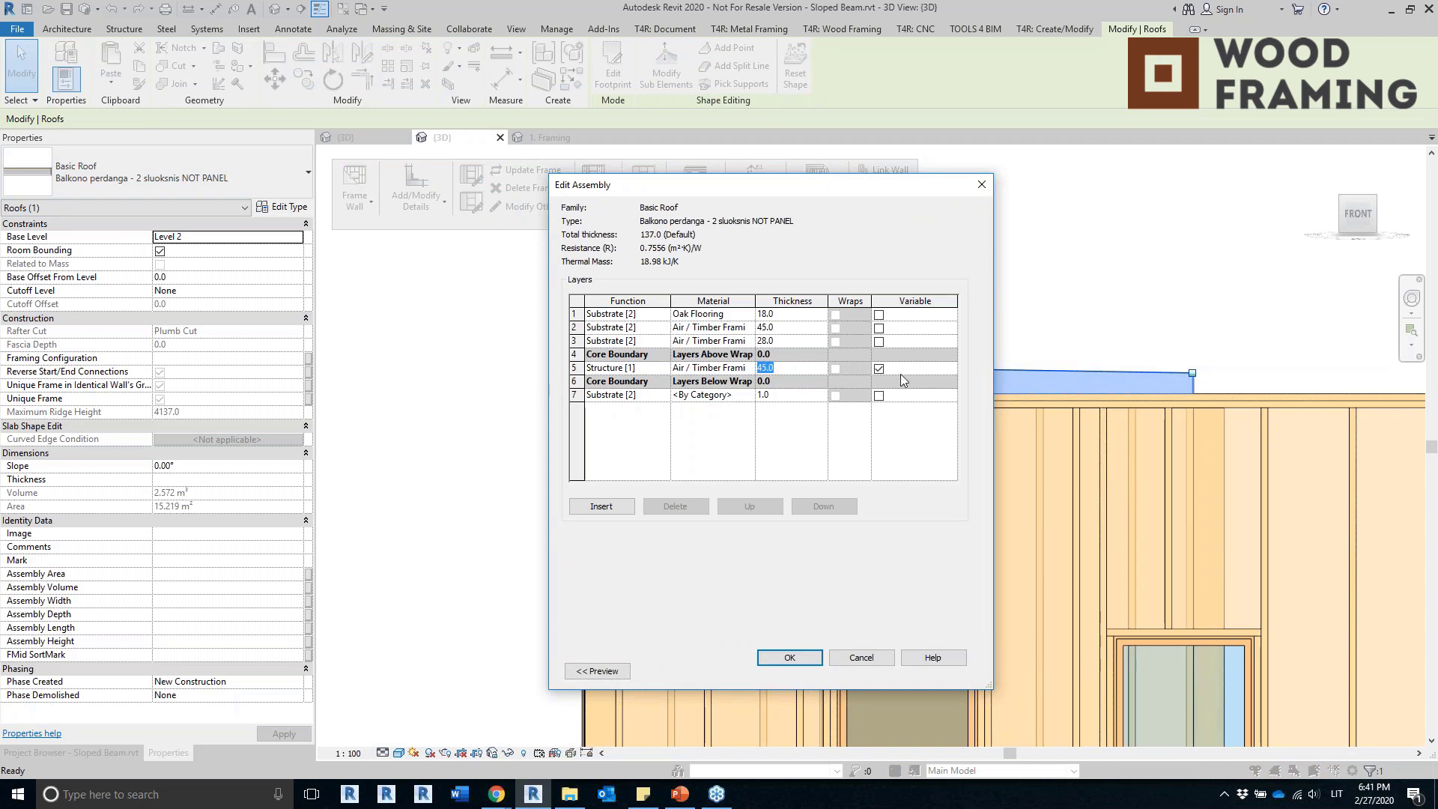
{"action": "left_click", "coordinate": [981, 184]}
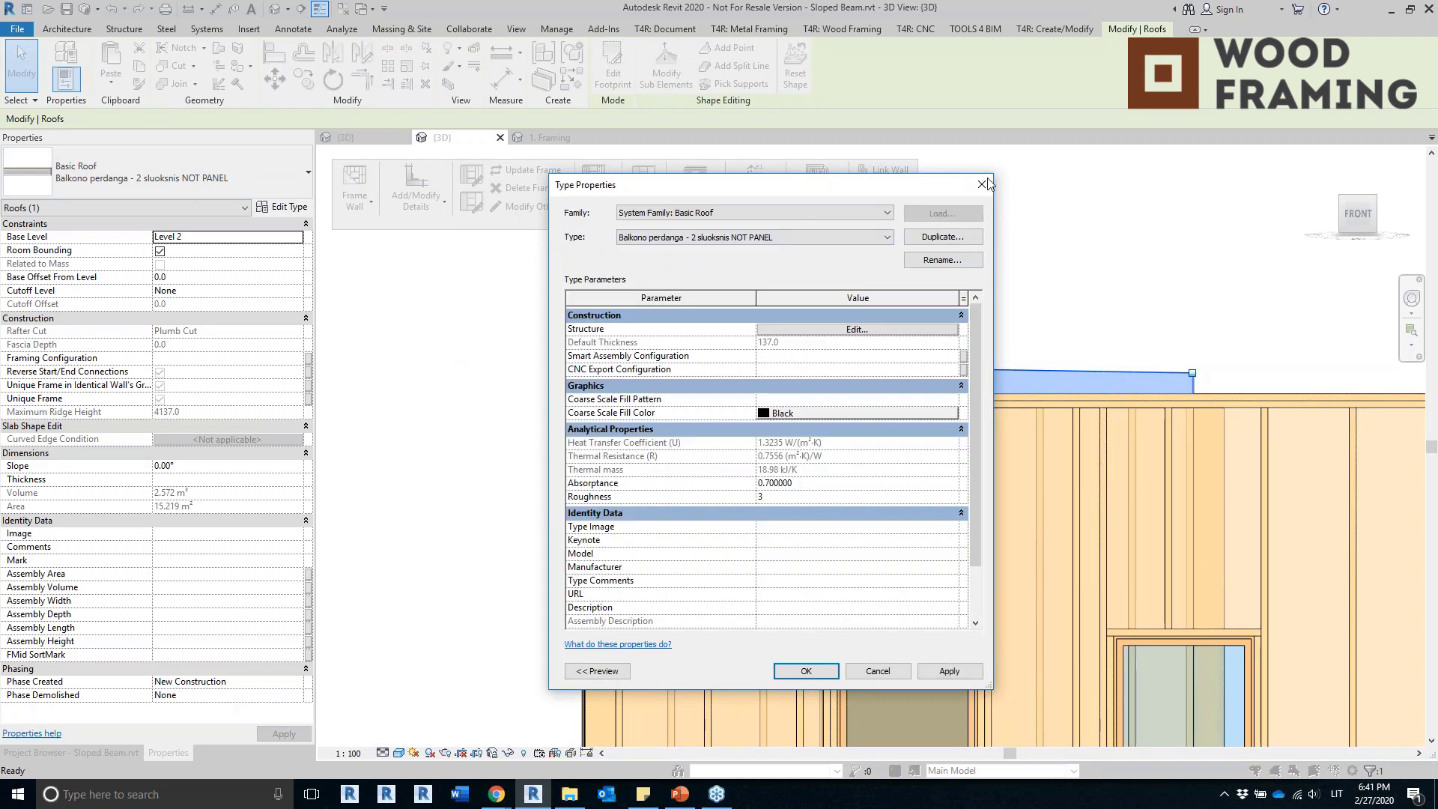
{"action": "left_click", "coordinate": [982, 184]}
{"action": "key", "text": "Escape"}
Open the building section view, reveal hidden elements, and unhide the roof element there.
{"action": "left_click", "coordinate": [71, 752]}
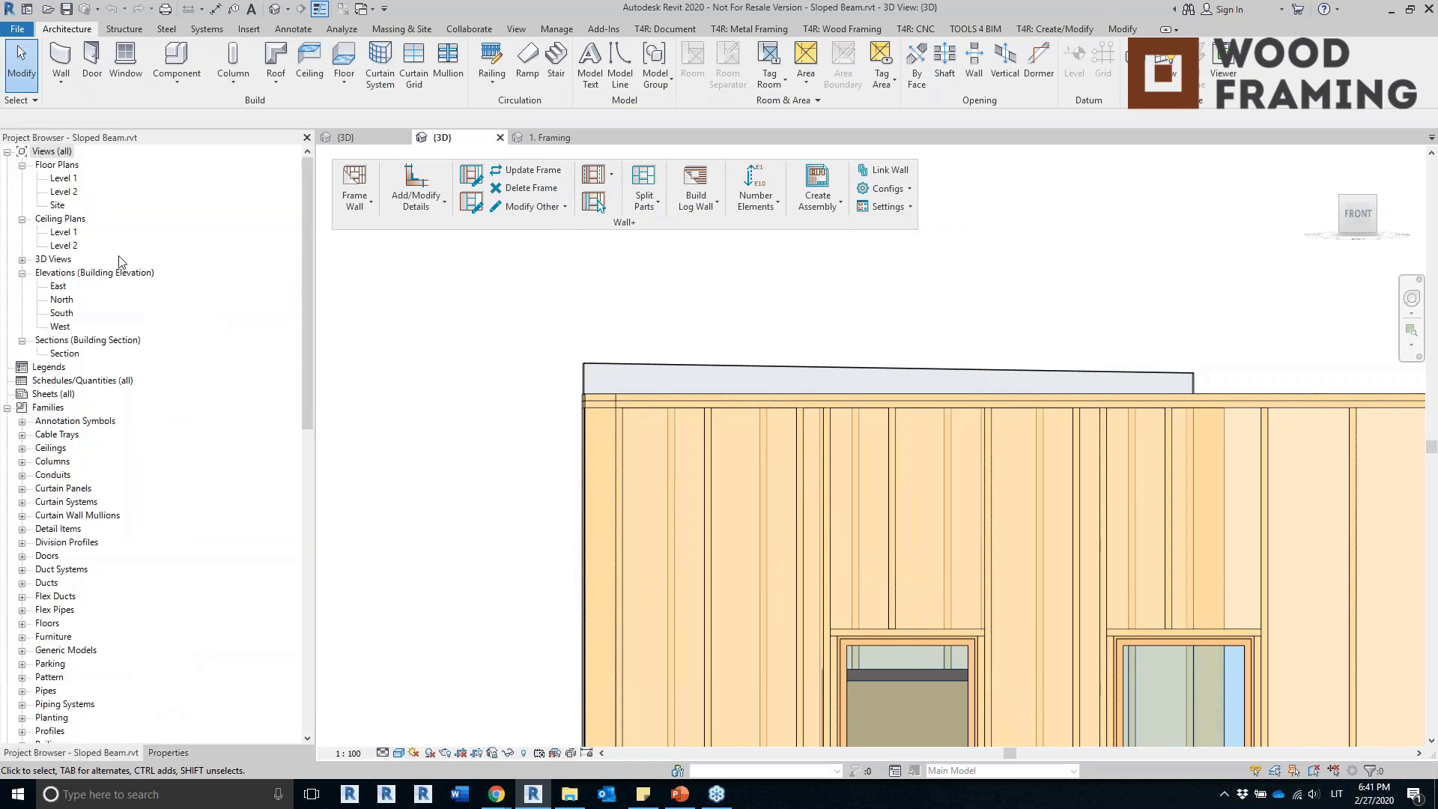
{"action": "double_click", "coordinate": [65, 353]}
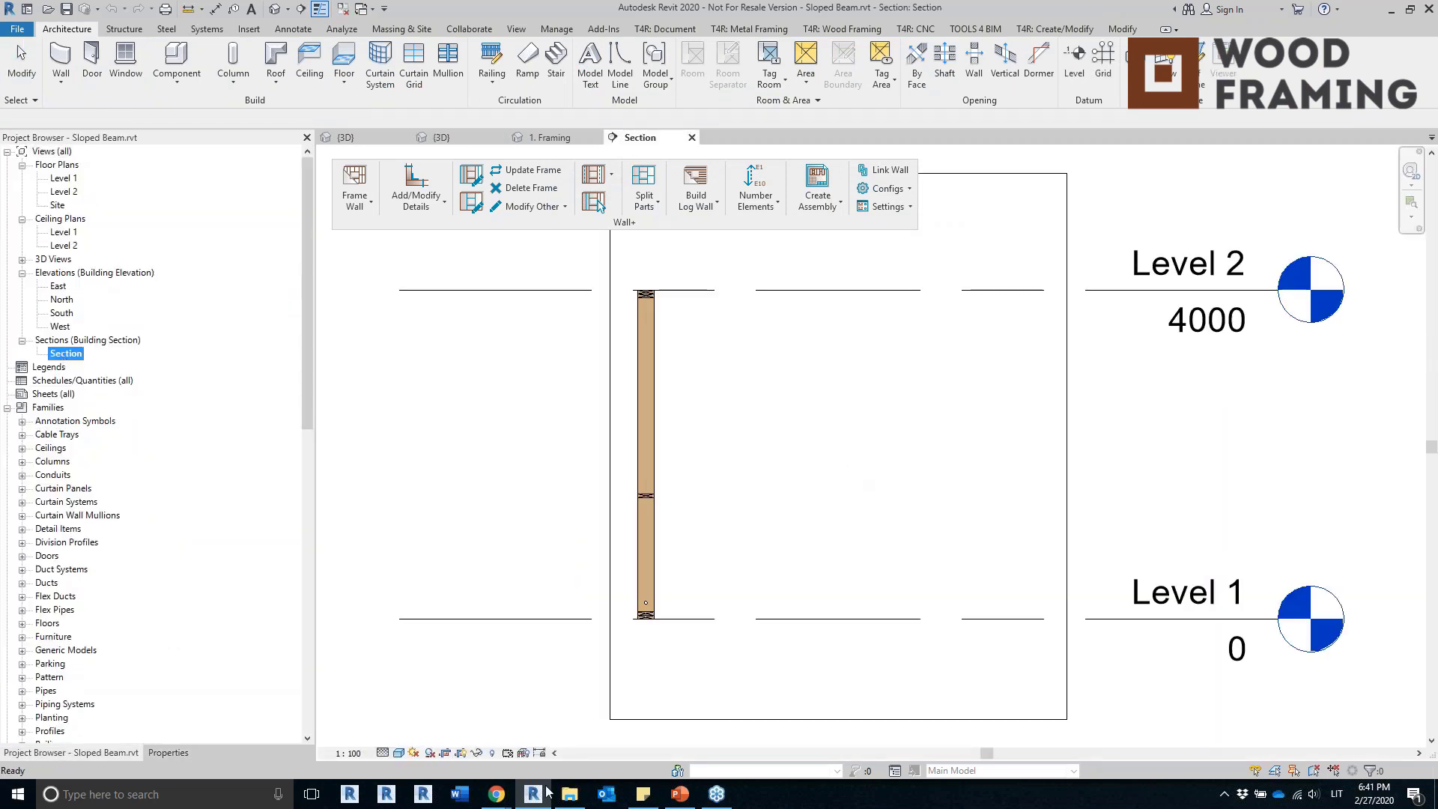
{"action": "left_click", "coordinate": [490, 752]}
{"action": "left_click", "coordinate": [779, 296]}
{"action": "right_click", "coordinate": [778, 291]}
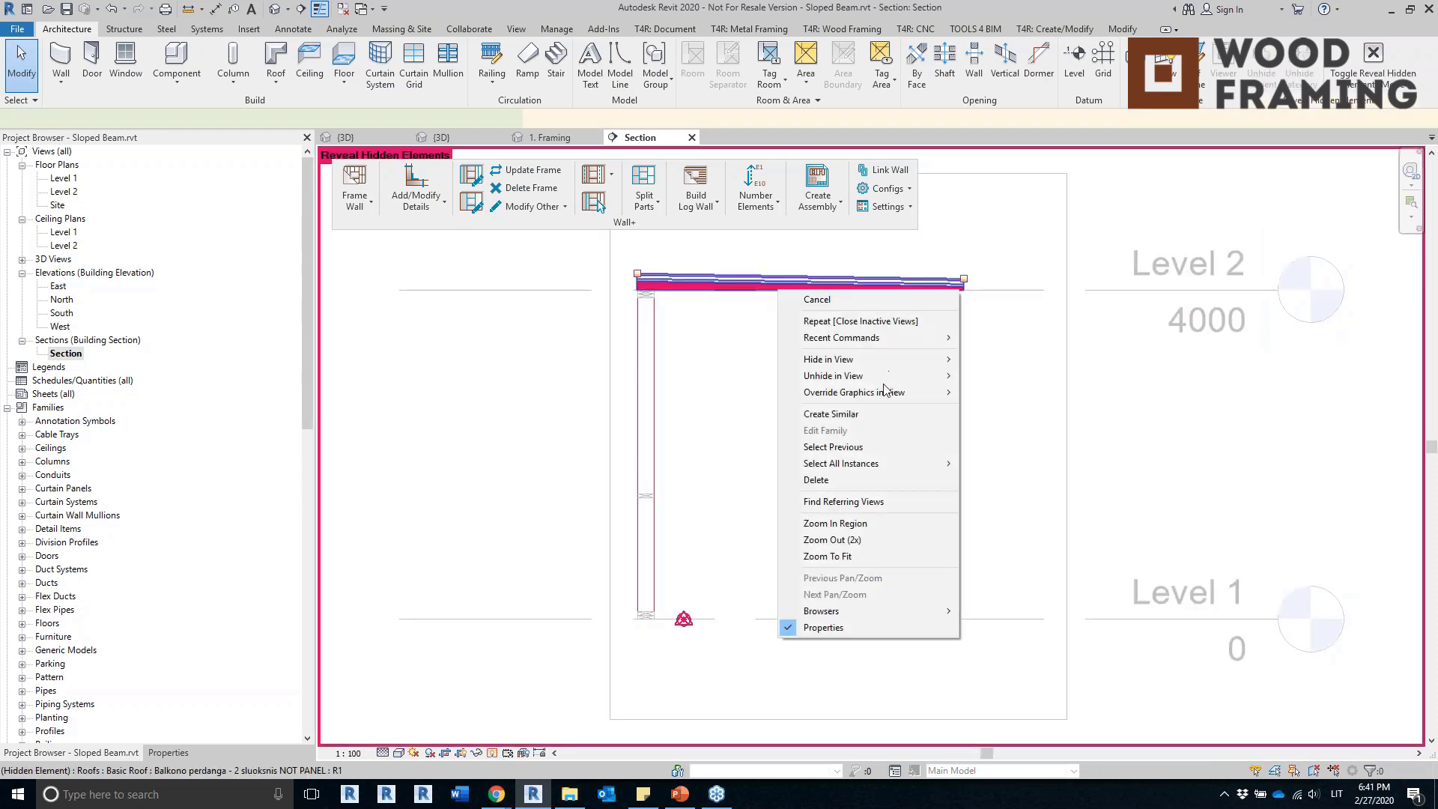
{"action": "mouse_move", "coordinate": [884, 375]}
{"action": "left_click", "coordinate": [996, 376]}
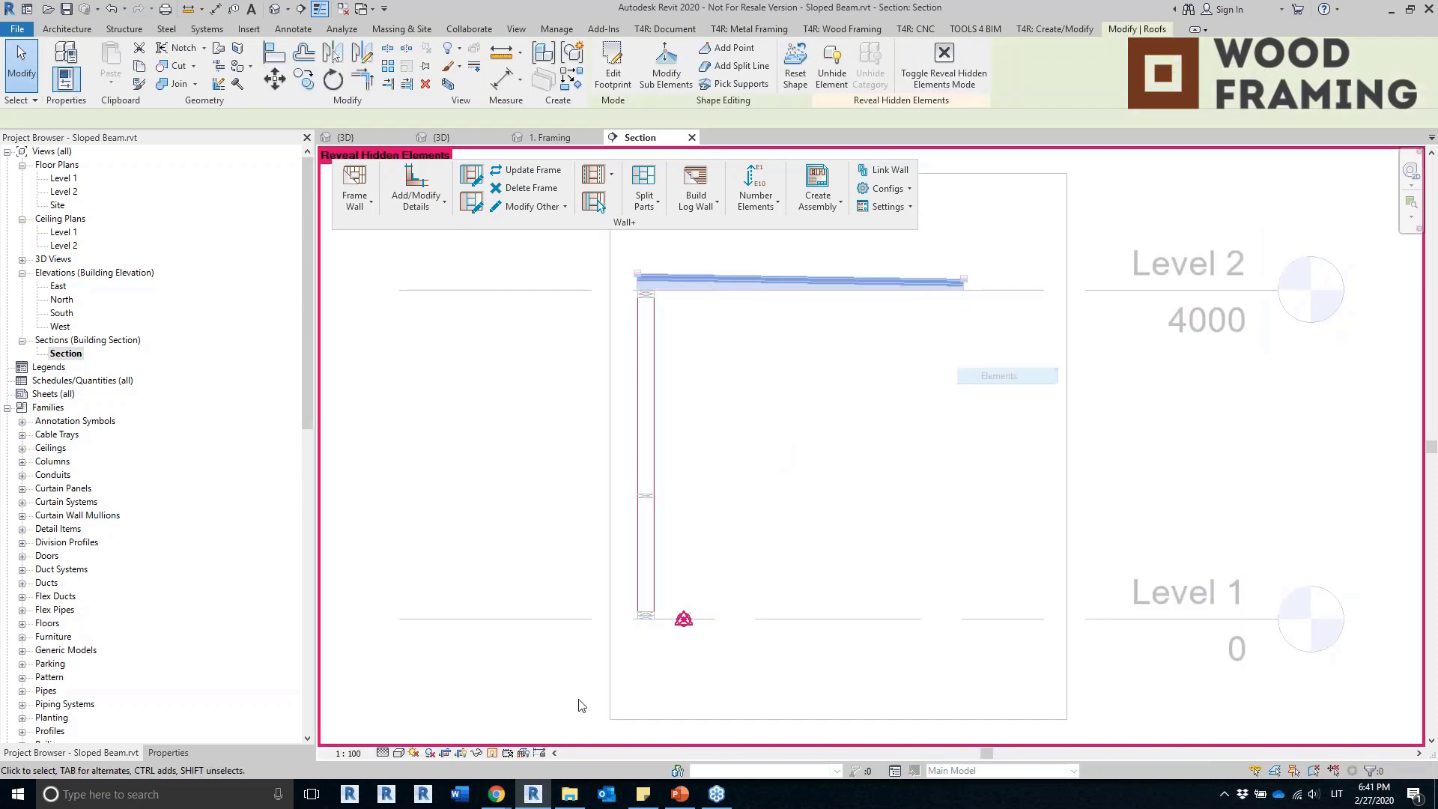
{"action": "left_click", "coordinate": [490, 752]}
{"action": "scroll", "coordinate": [825, 253], "scroll_direction": "up", "scroll_amount": 4}
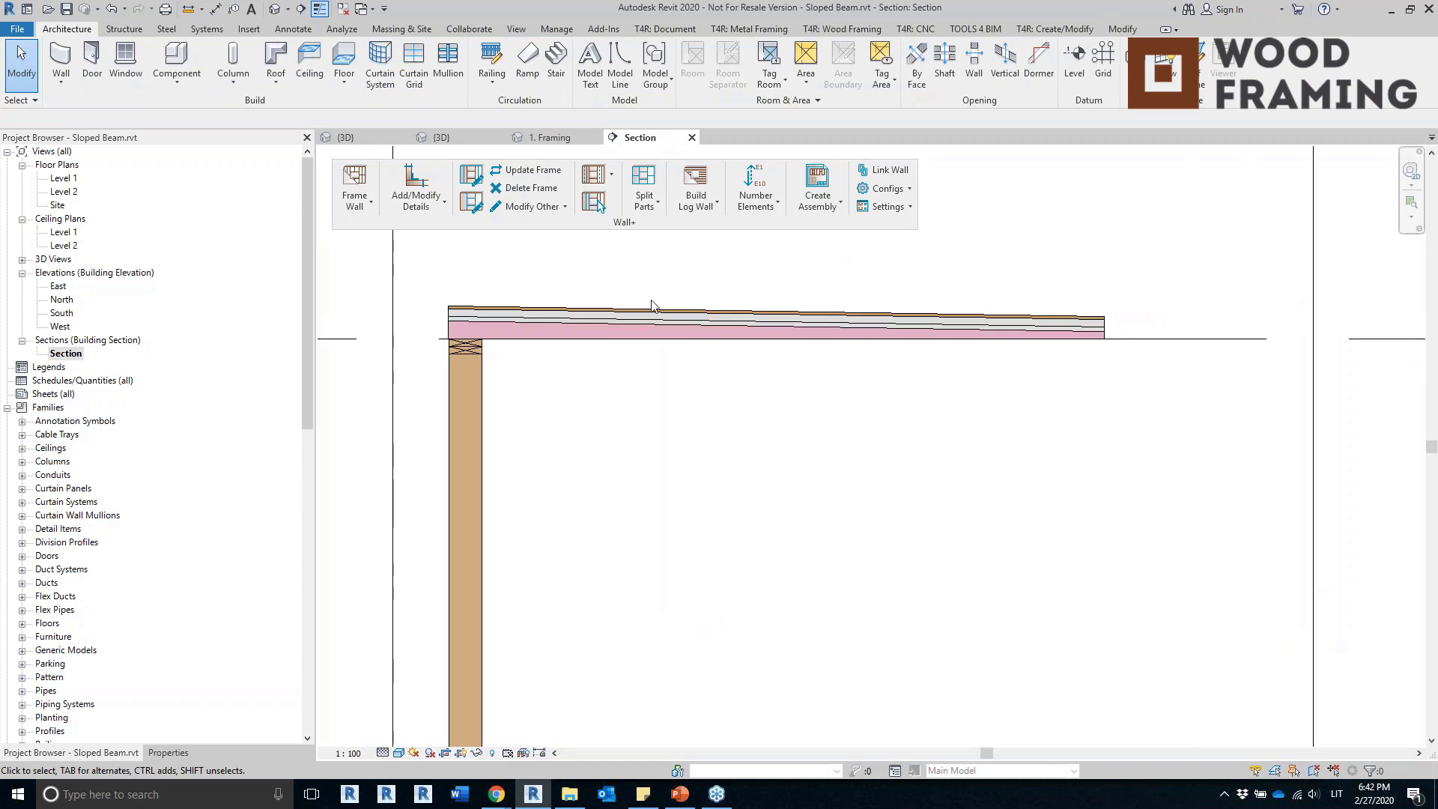
Check the sloped roof element in the section view, then return to the 3D view and look at the roof at an angle.
{"action": "left_click", "coordinate": [640, 330]}
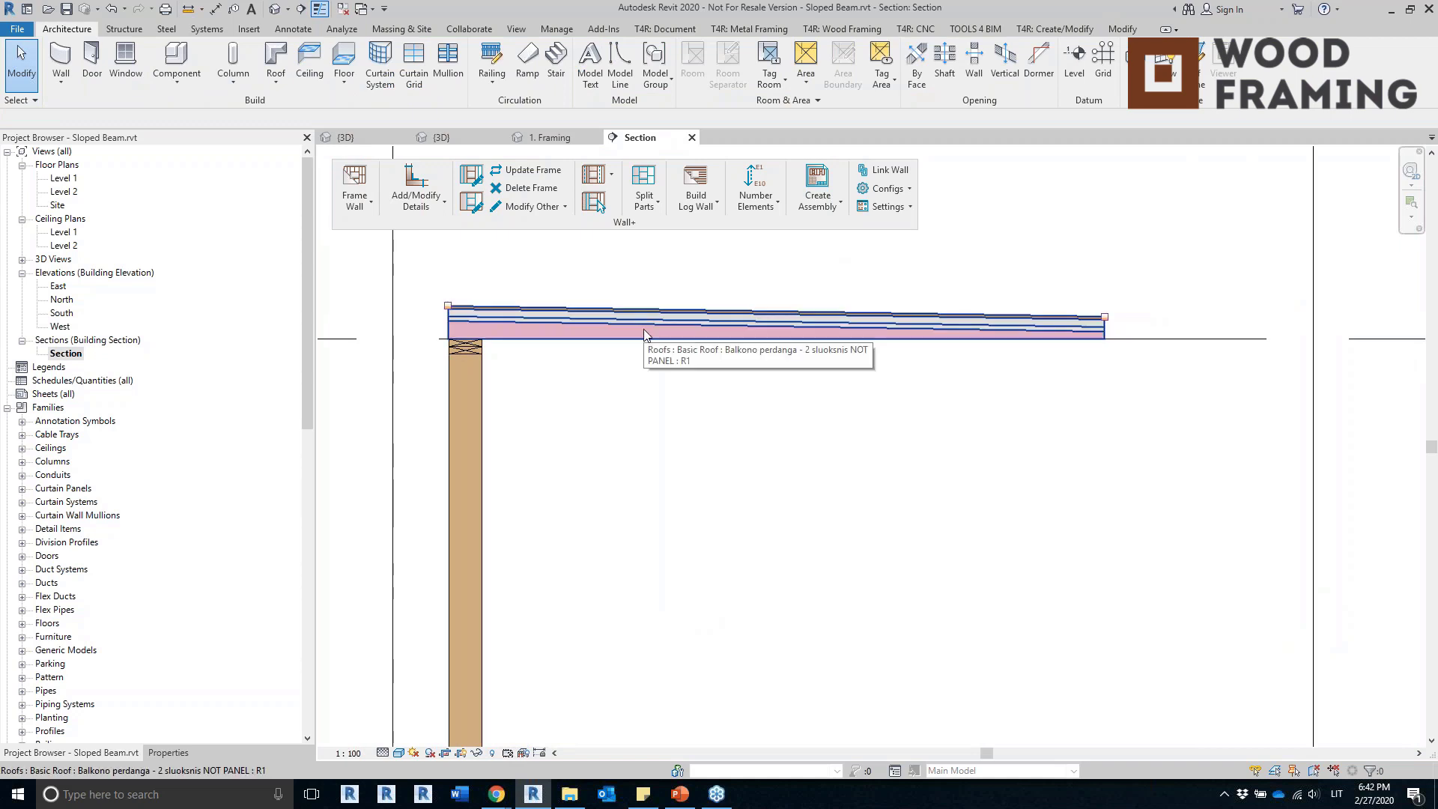
{"action": "left_click", "coordinate": [645, 436]}
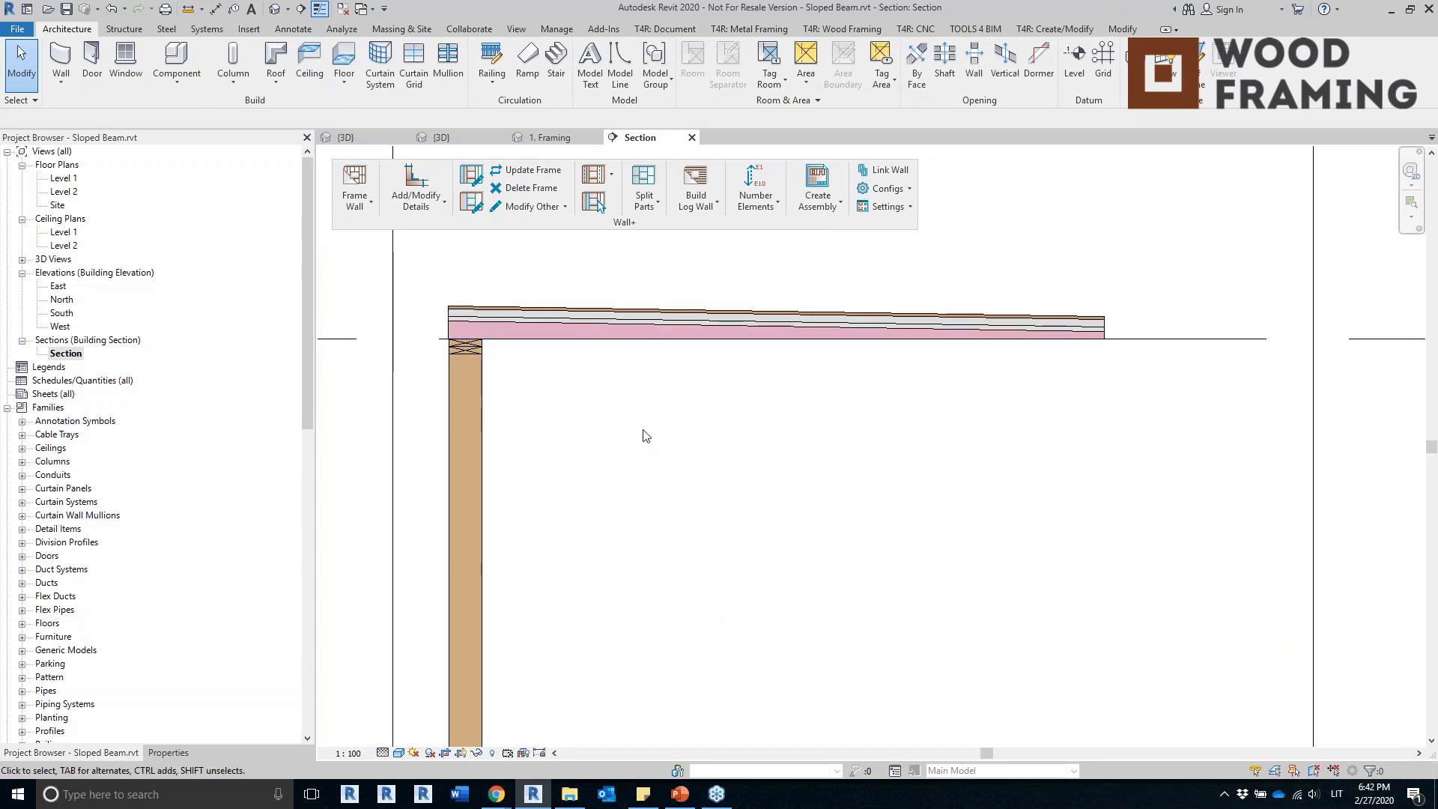
{"action": "left_click", "coordinate": [442, 137]}
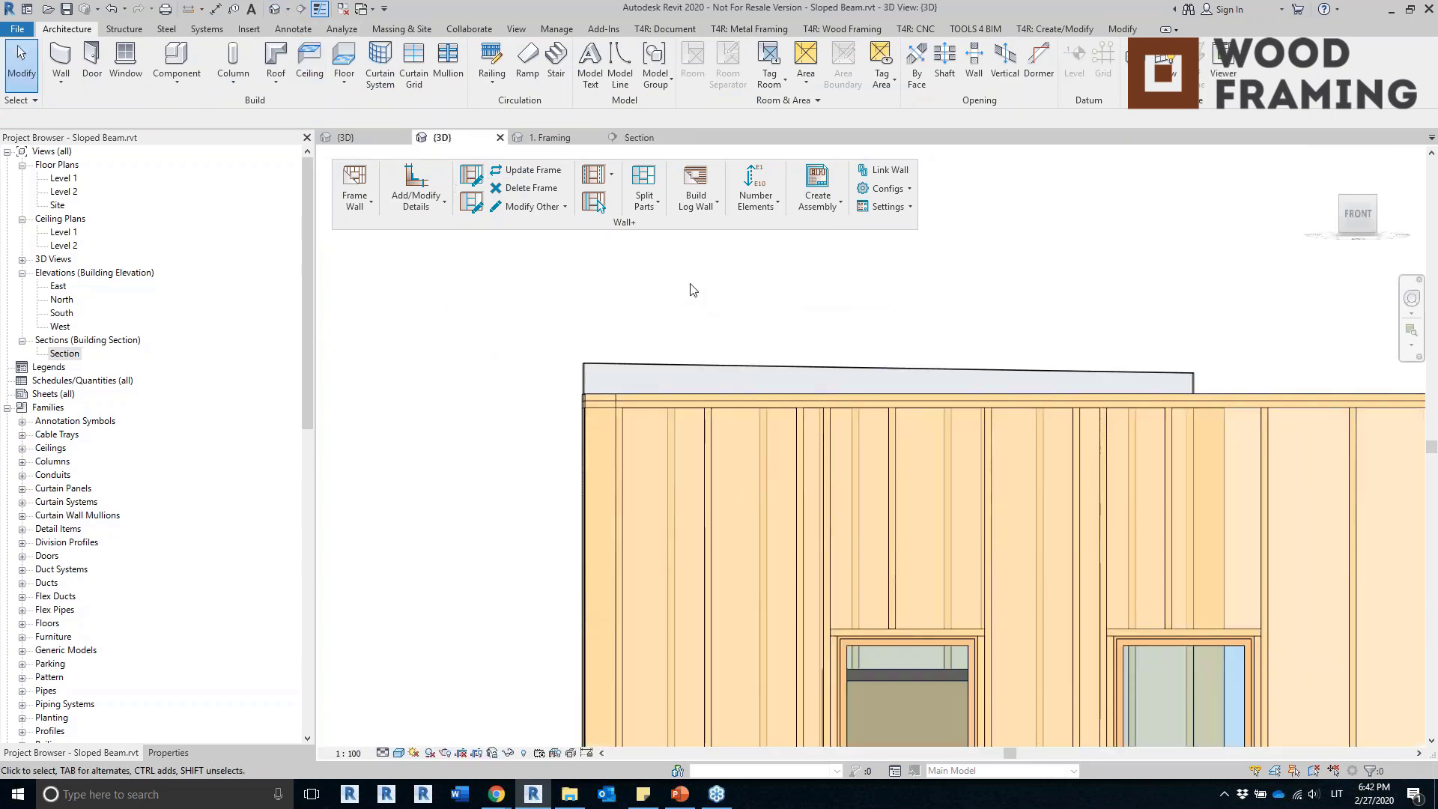
{"action": "middle_click_drag", "start_coordinate": [689, 289], "coordinate": [753, 473], "text": "shift"}
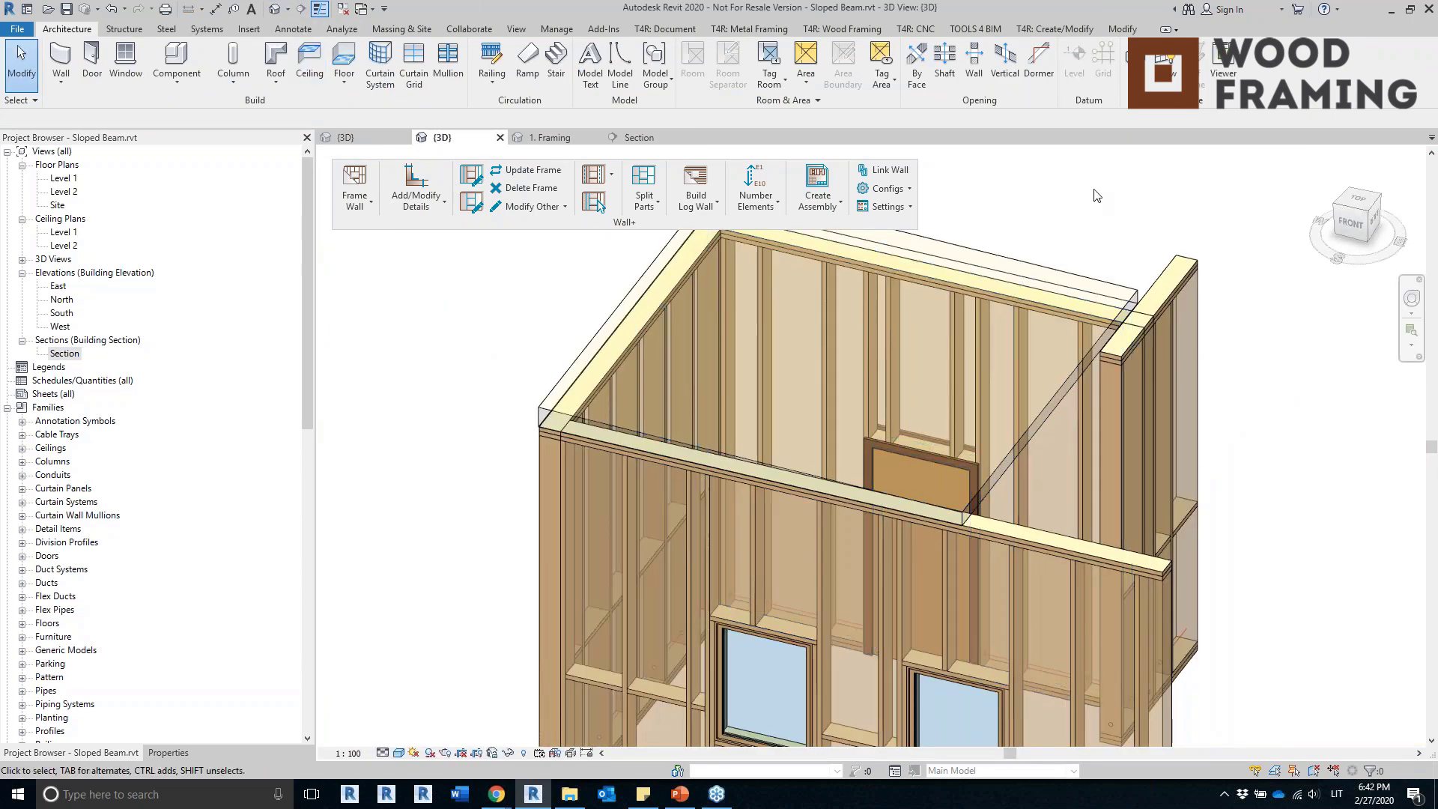
Float the Roof+ wood framing tools over the drawing area and frame the sloped roof.
{"action": "left_click", "coordinate": [836, 30]}
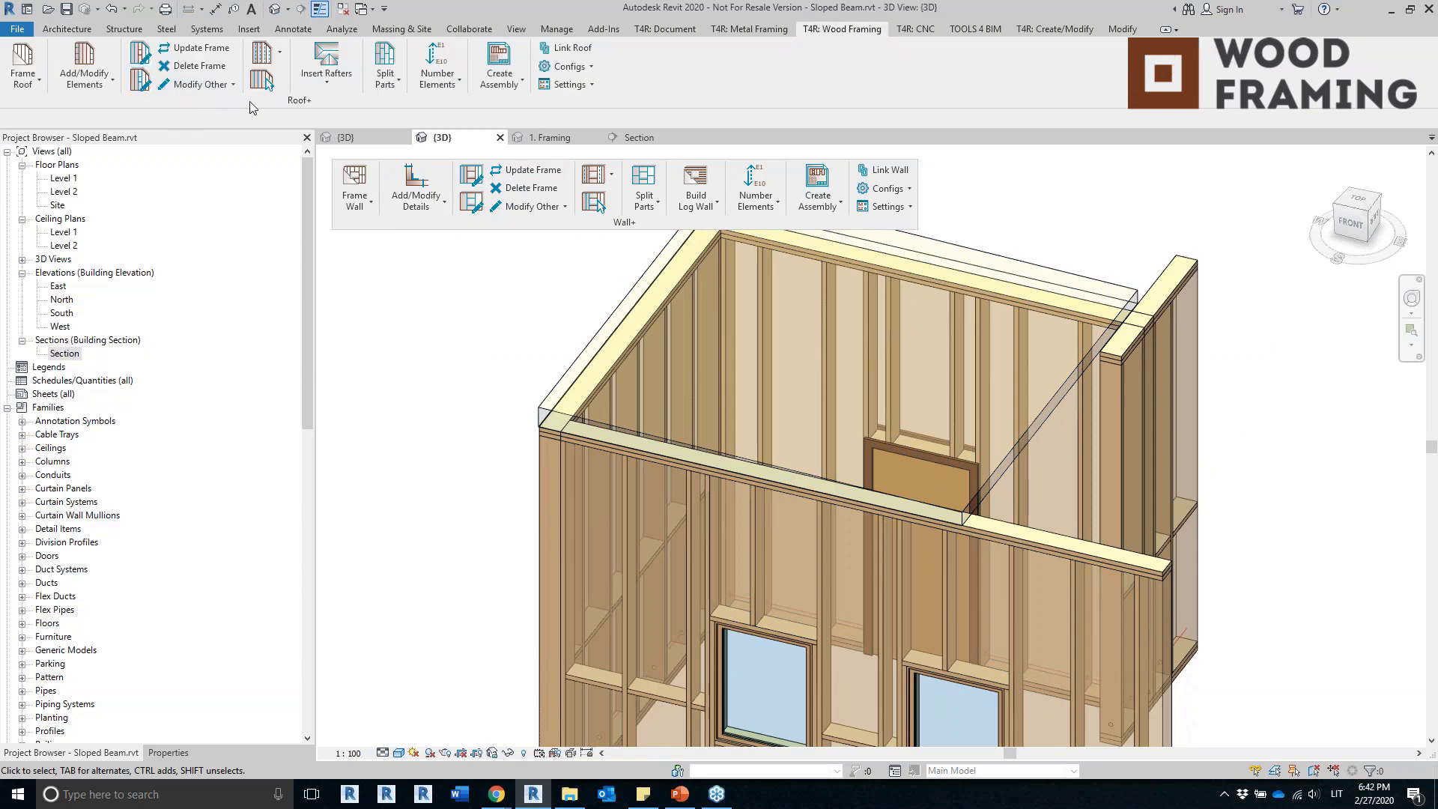
{"action": "left_click_drag", "start_coordinate": [250, 103], "coordinate": [579, 307]}
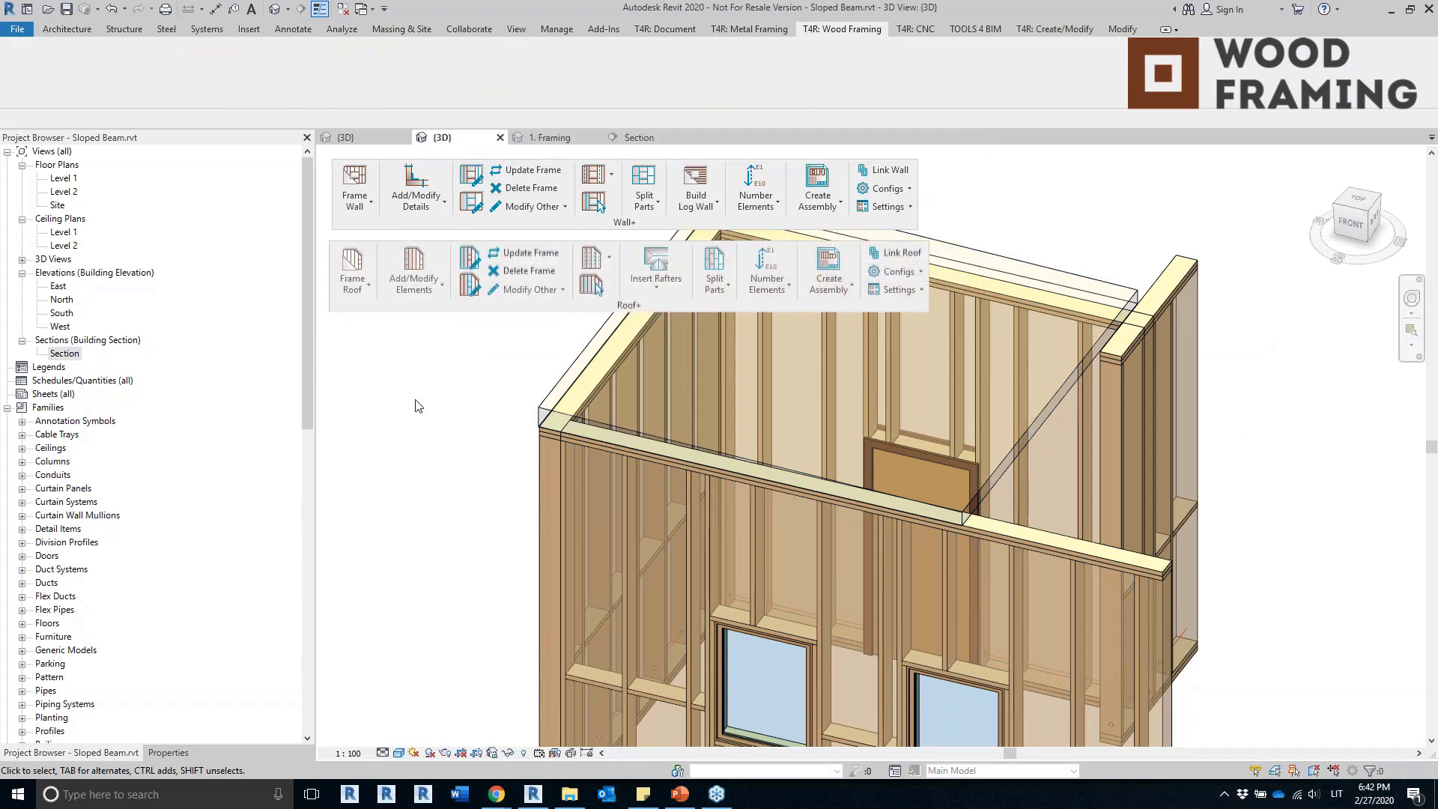
{"action": "left_click", "coordinate": [354, 274]}
{"action": "left_click", "coordinate": [982, 485]}
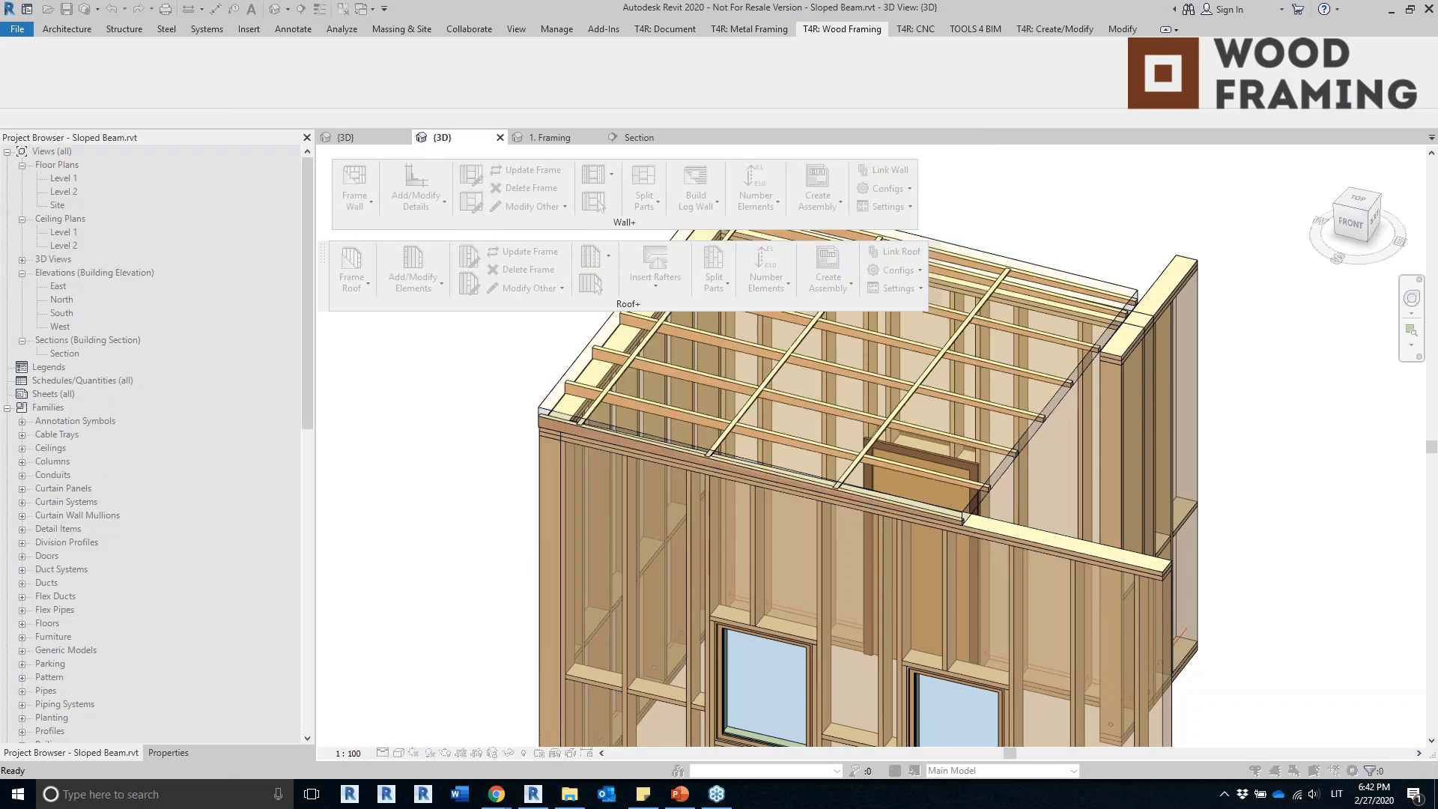
Inspect a sloped joist of the roof frame from the front together with its properties, then return to the project's view list.
{"action": "middle_click_drag", "start_coordinate": [655, 315], "coordinate": [582, 526]}
{"action": "scroll", "coordinate": [644, 548], "scroll_direction": "up", "scroll_amount": 2}
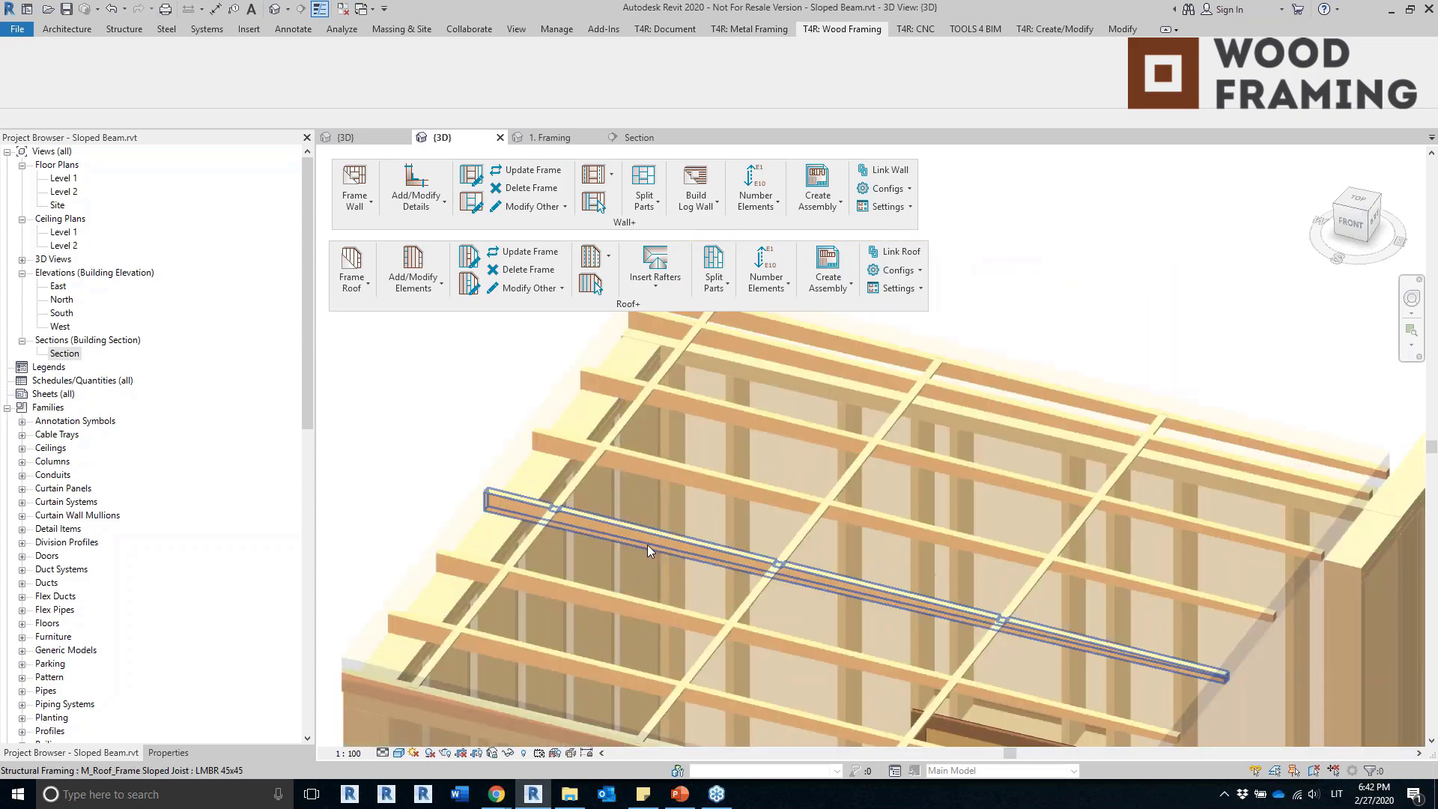
{"action": "left_click", "coordinate": [658, 548]}
{"action": "middle_click_drag", "start_coordinate": [863, 590], "coordinate": [771, 629], "text": "shift"}
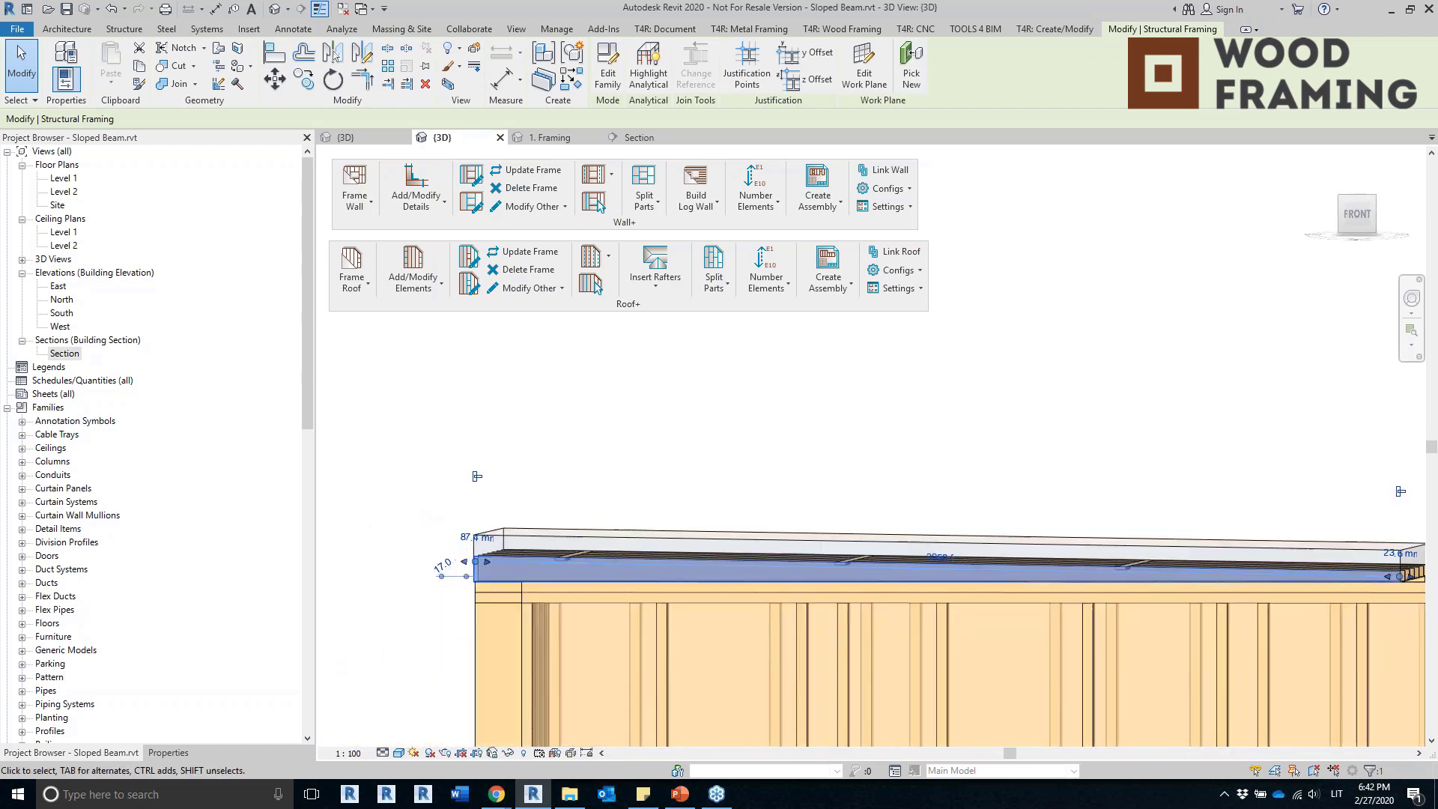
{"action": "left_click", "coordinate": [169, 752]}
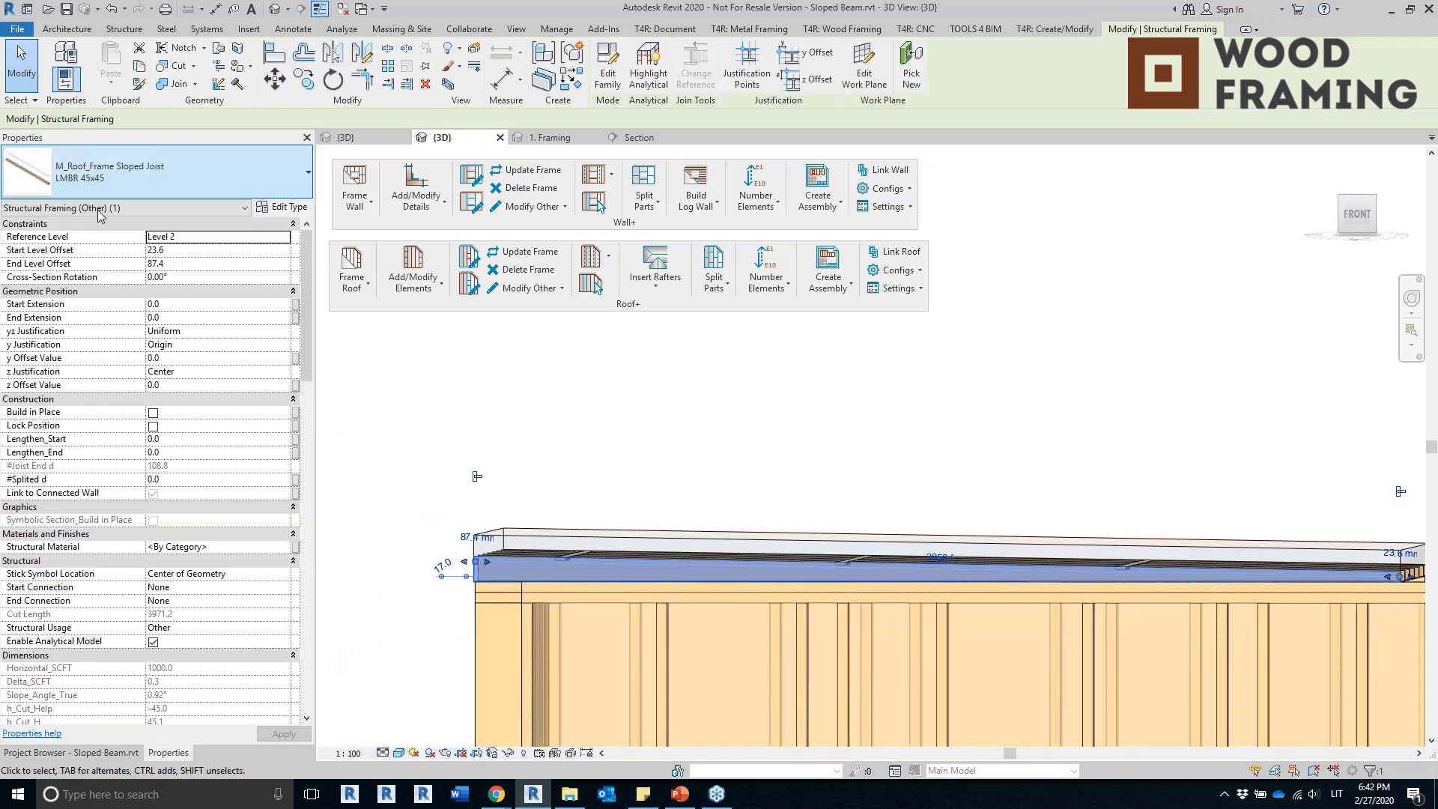
{"action": "left_click", "coordinate": [744, 508]}
{"action": "middle_click_drag", "start_coordinate": [927, 434], "coordinate": [853, 557], "text": "shift"}
{"action": "middle_click_drag", "start_coordinate": [1085, 523], "coordinate": [992, 508]}
{"action": "scroll", "coordinate": [356, 728], "scroll_direction": "down", "scroll_amount": 3}
{"action": "left_click", "coordinate": [71, 753]}
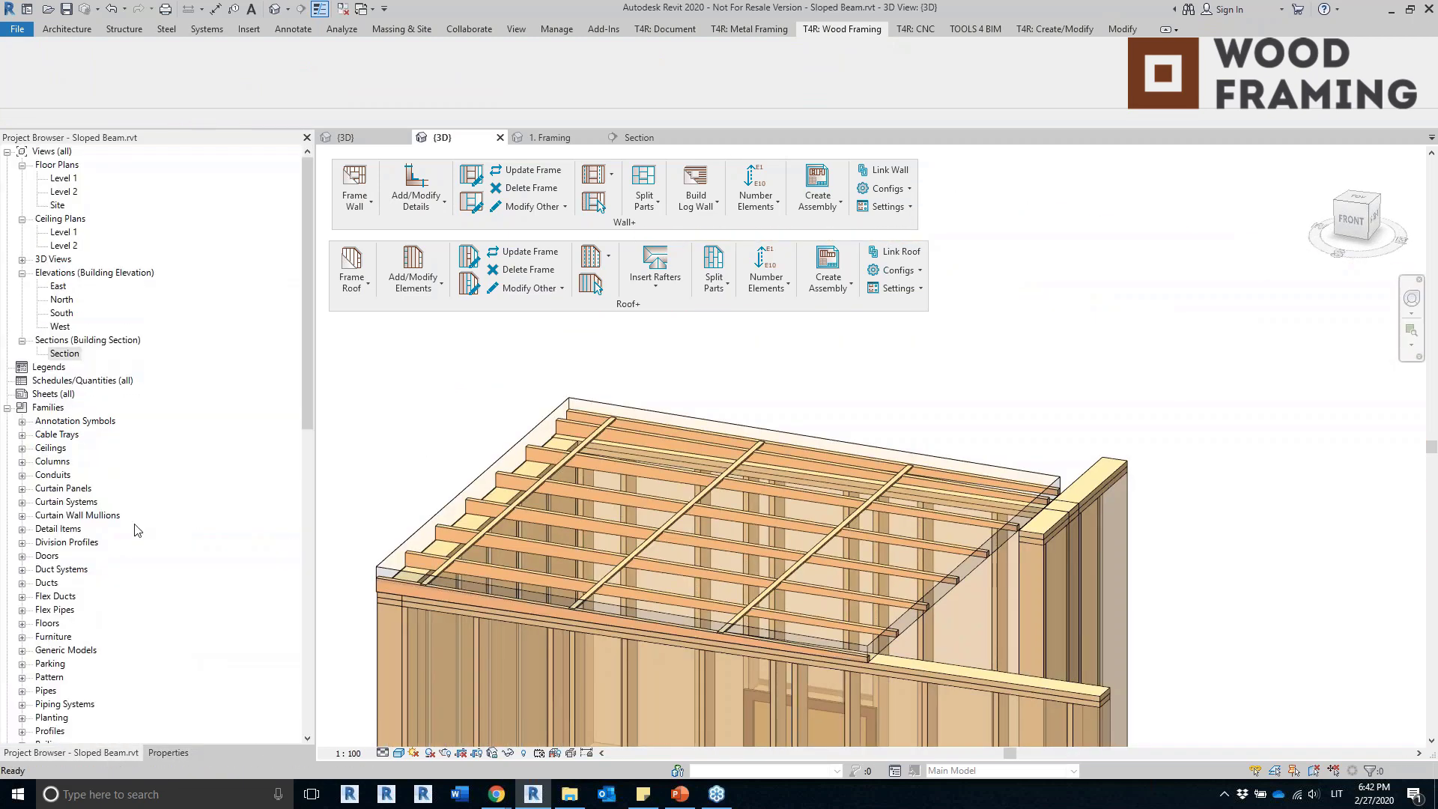
Add a layer of battens on top of the sloped roof frame.
{"action": "left_click", "coordinate": [354, 284]}
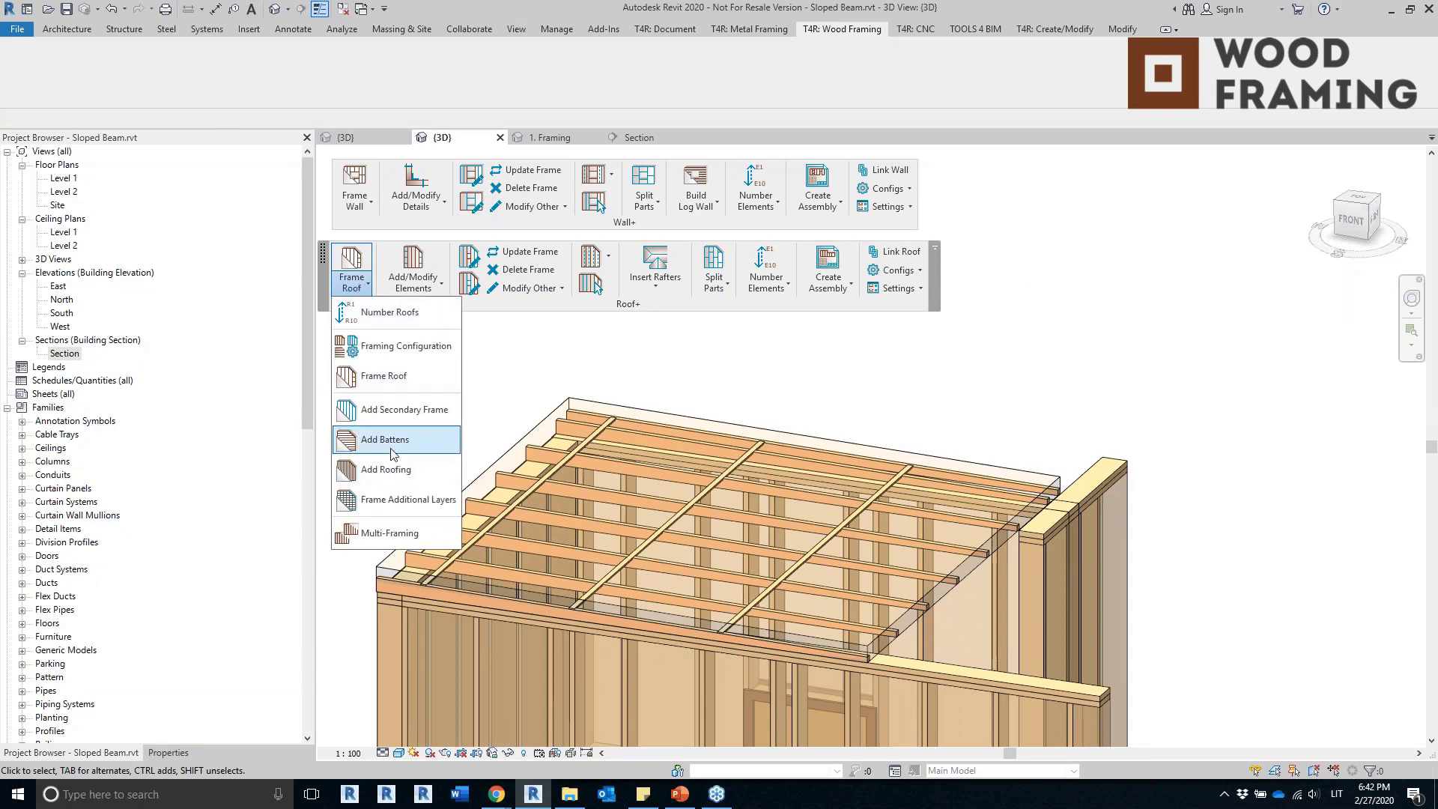
{"action": "left_click", "coordinate": [385, 470]}
{"action": "left_click", "coordinate": [596, 554]}
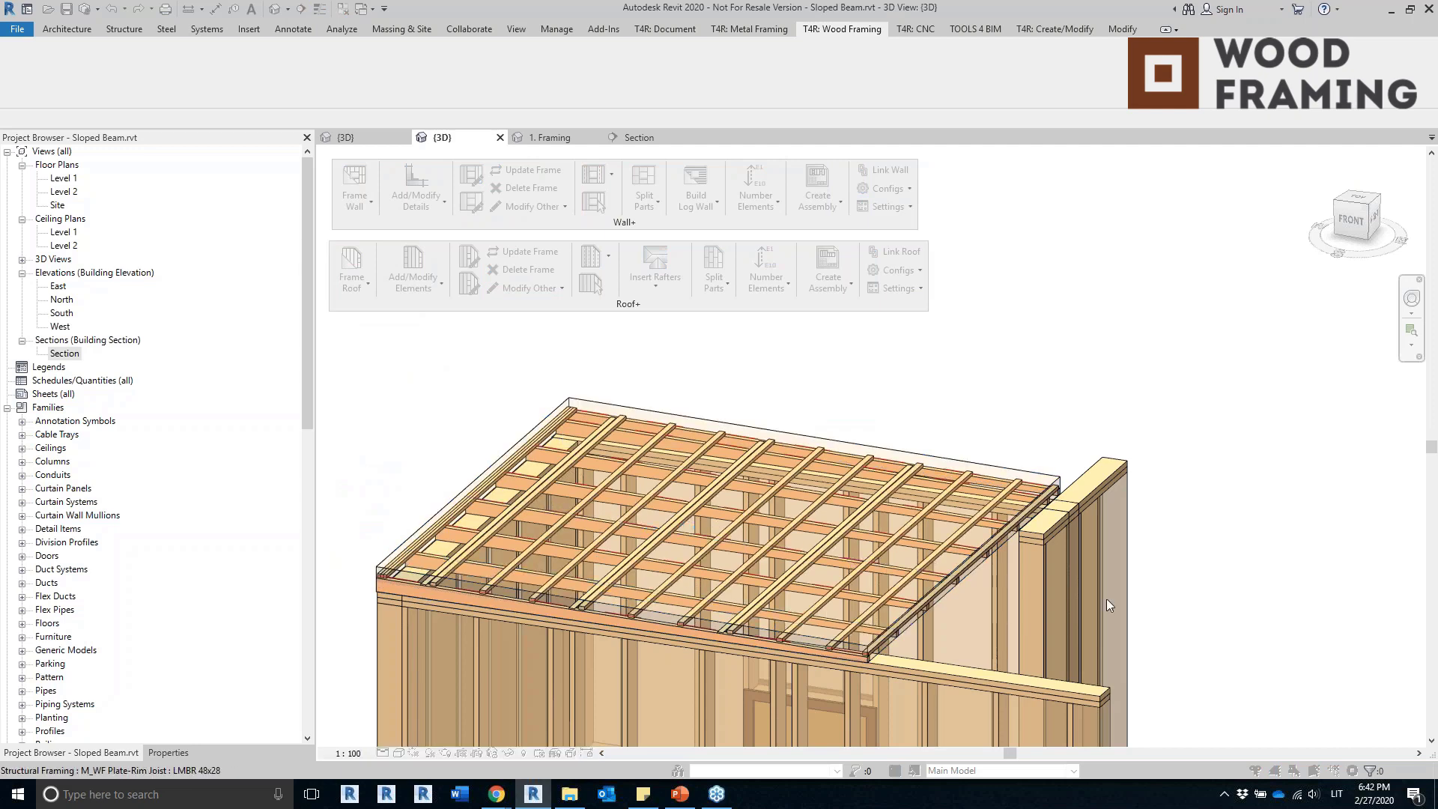
Open the building section view and hide the roof element there to expose the sloped joists and battens.
{"action": "double_click", "coordinate": [64, 352]}
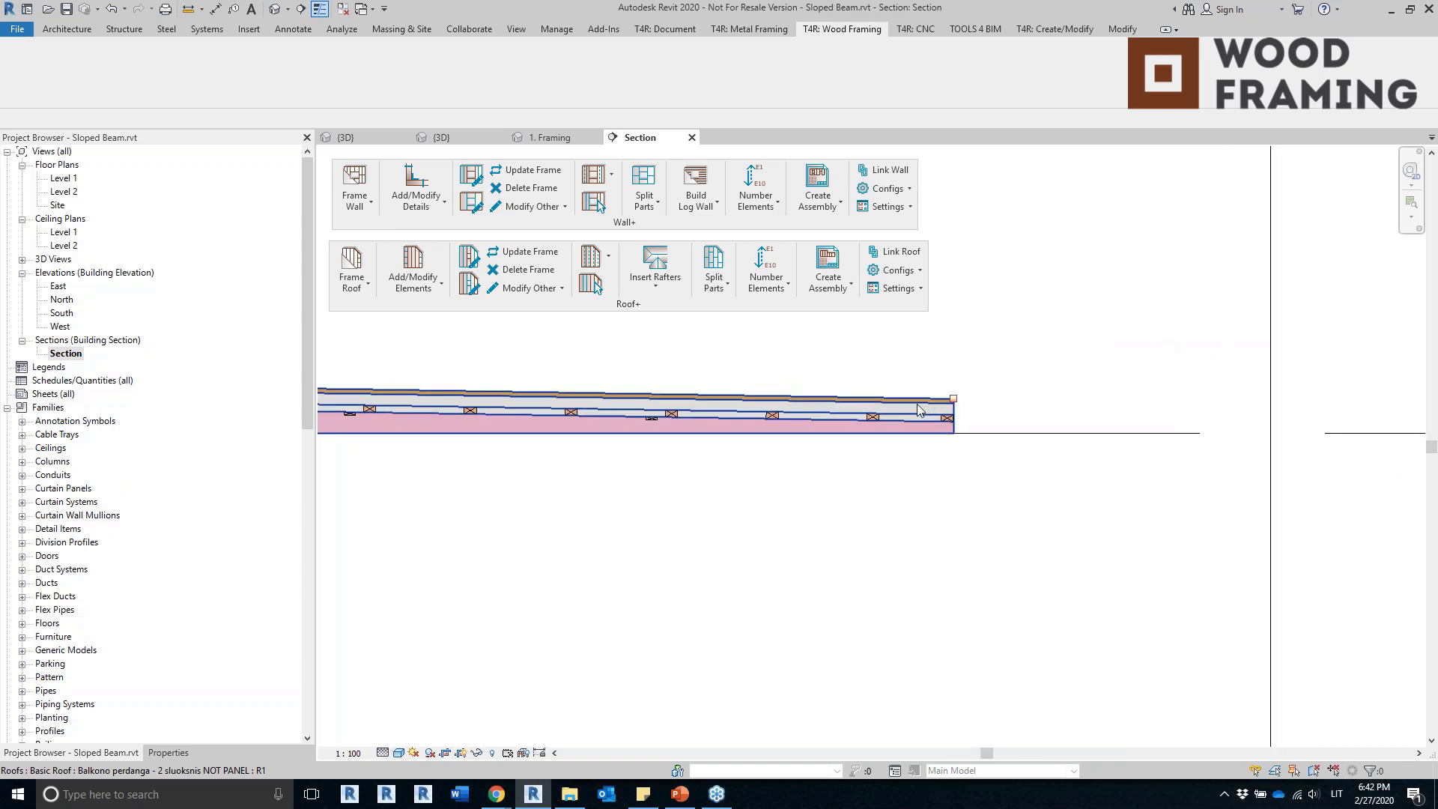
{"action": "scroll", "coordinate": [1043, 488], "scroll_direction": "up", "scroll_amount": 3}
{"action": "scroll", "coordinate": [977, 481], "scroll_direction": "down", "scroll_amount": 1}
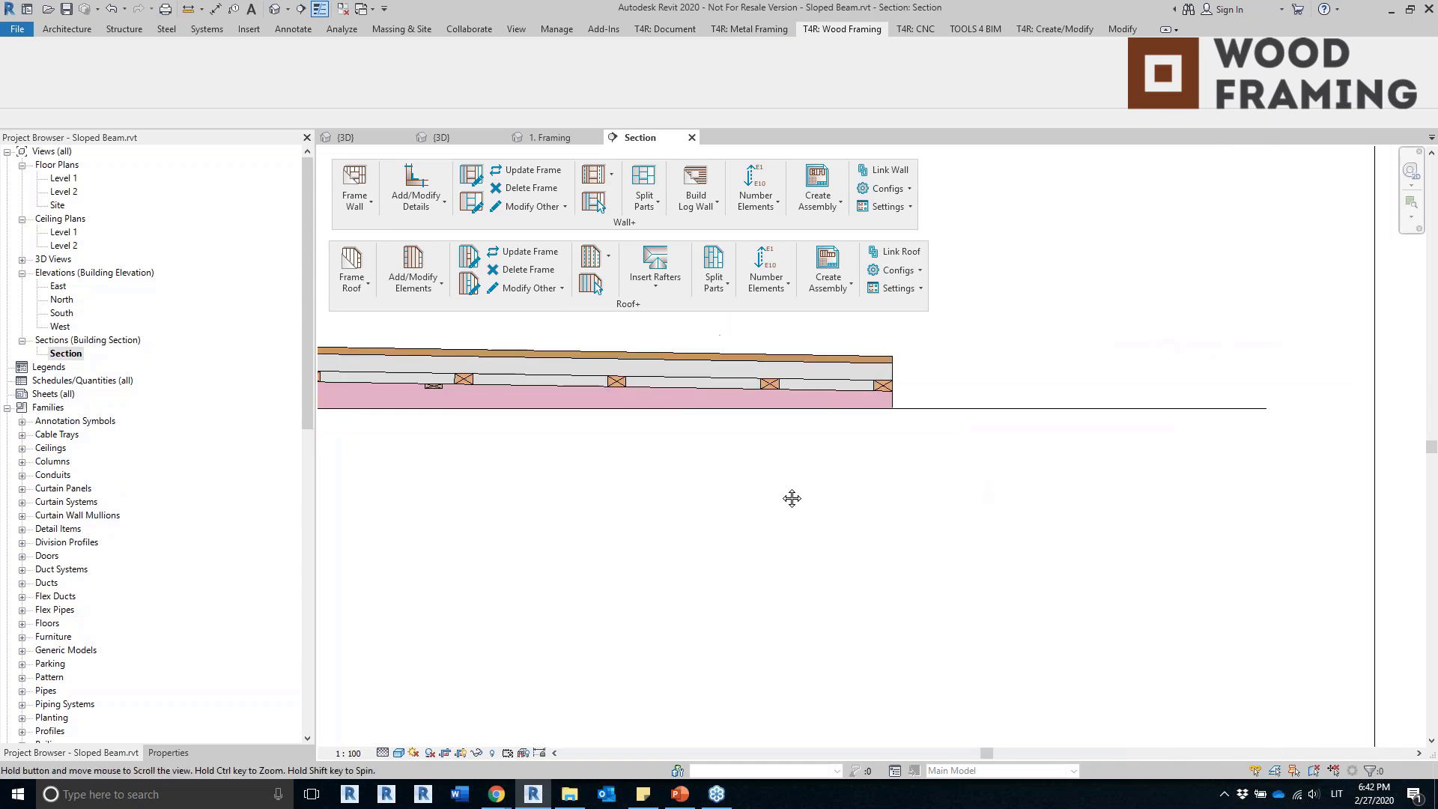
{"action": "middle_click_drag", "start_coordinate": [792, 497], "coordinate": [1043, 571]}
{"action": "middle_click_drag", "start_coordinate": [562, 520], "coordinate": [806, 526]}
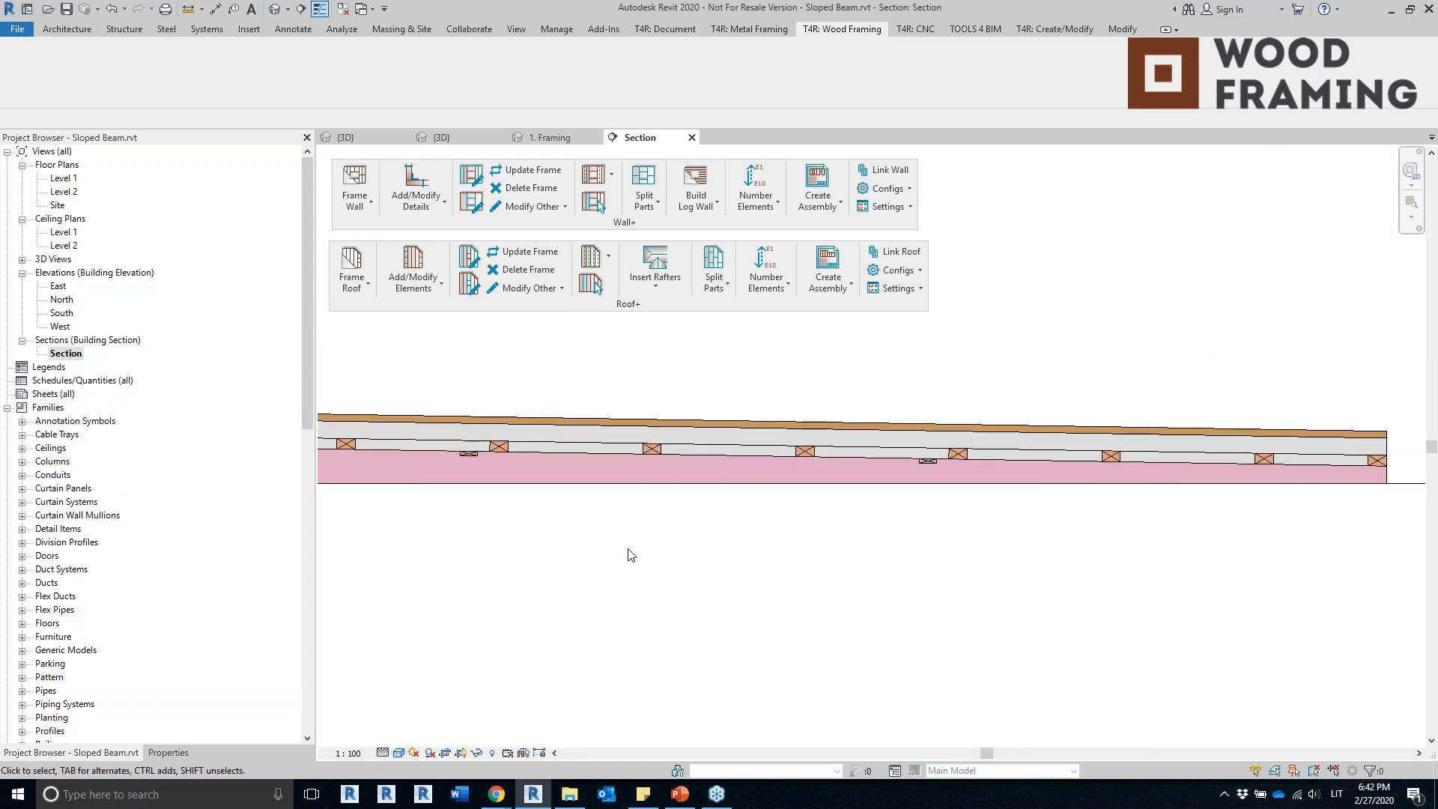
{"action": "middle_click_drag", "start_coordinate": [657, 557], "coordinate": [974, 565]}
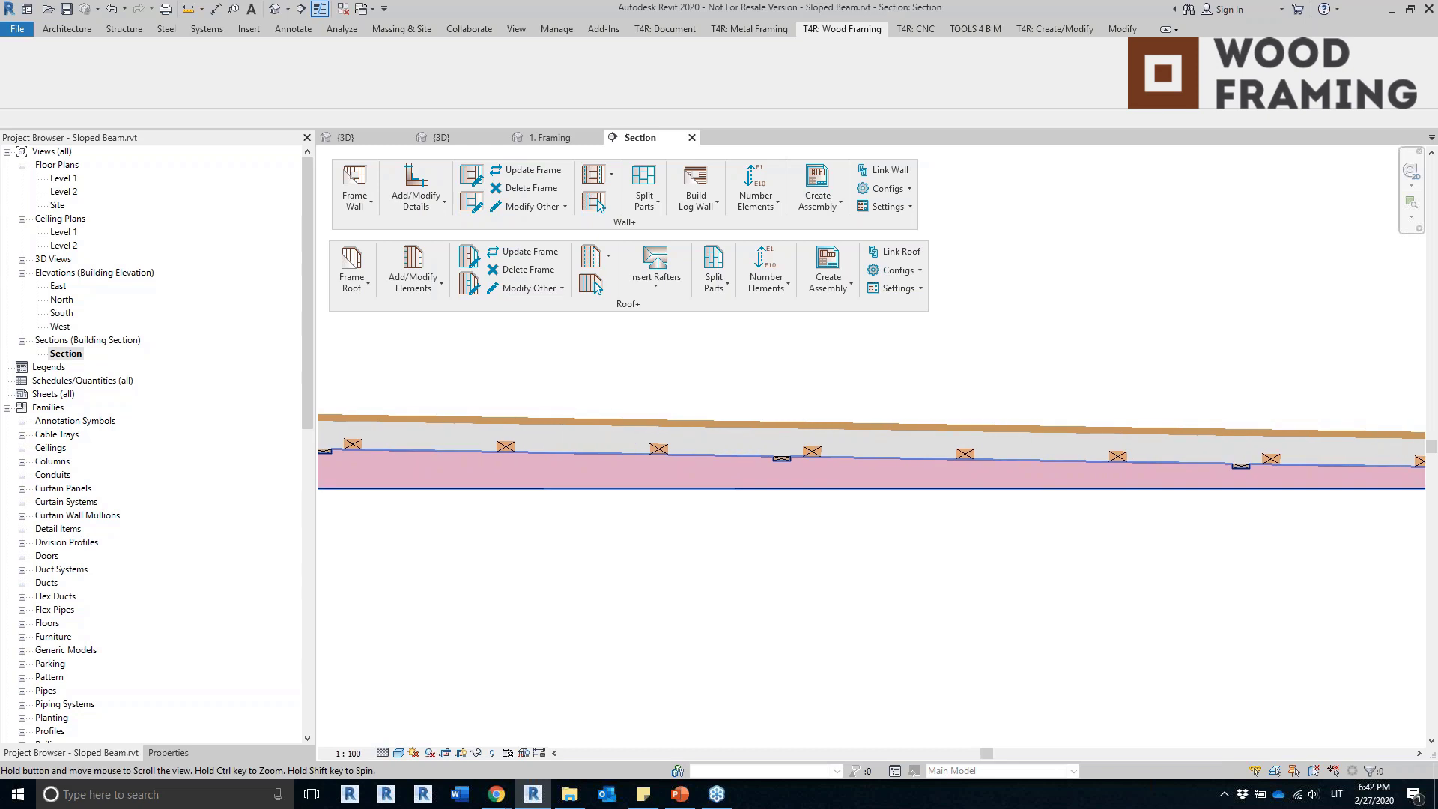
{"action": "right_click", "coordinate": [715, 420]}
{"action": "mouse_move", "coordinate": [785, 488]}
{"action": "left_click", "coordinate": [919, 488]}
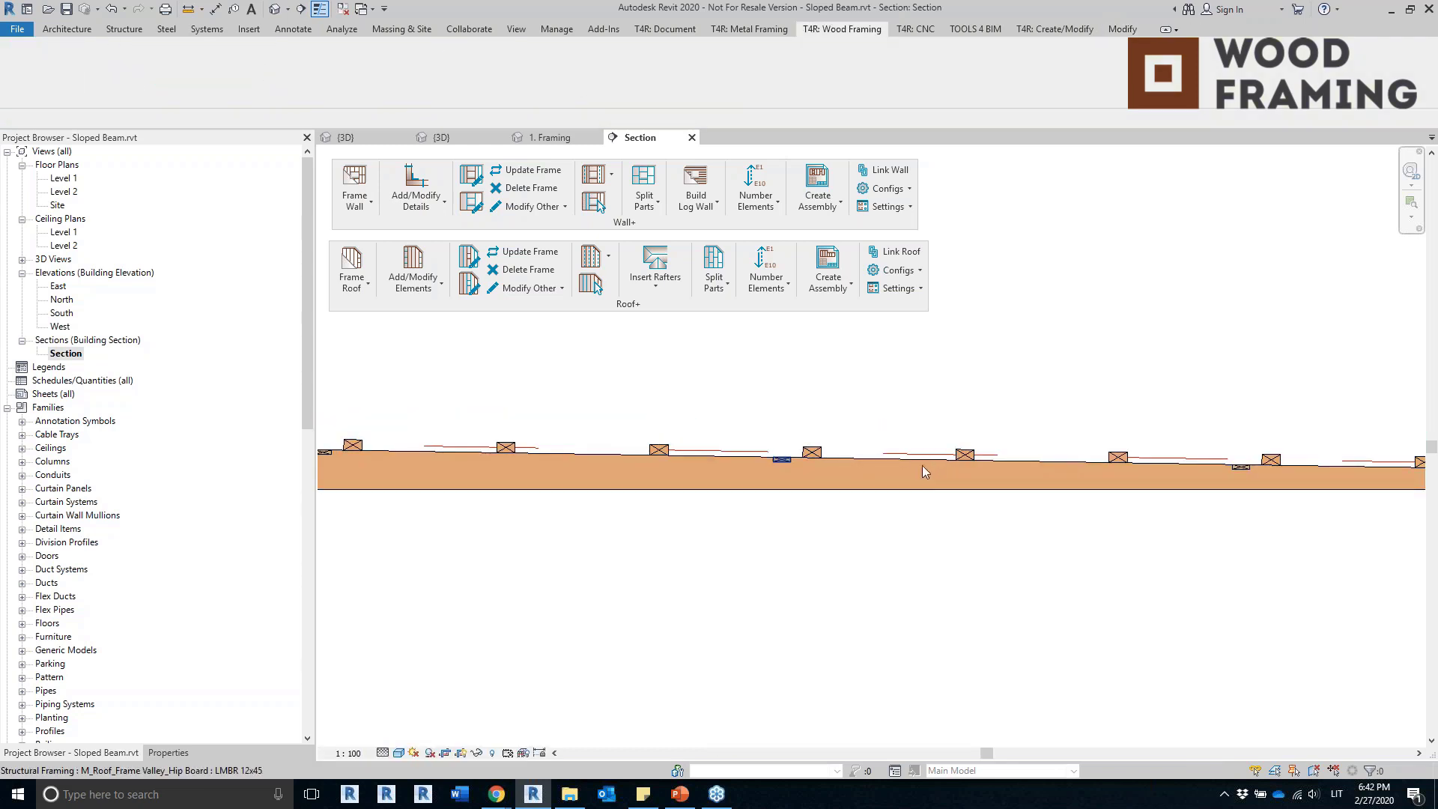
{"action": "scroll", "coordinate": [922, 465], "scroll_direction": "down", "scroll_amount": 4}
{"action": "middle_click_drag", "start_coordinate": [964, 541], "coordinate": [947, 541]}
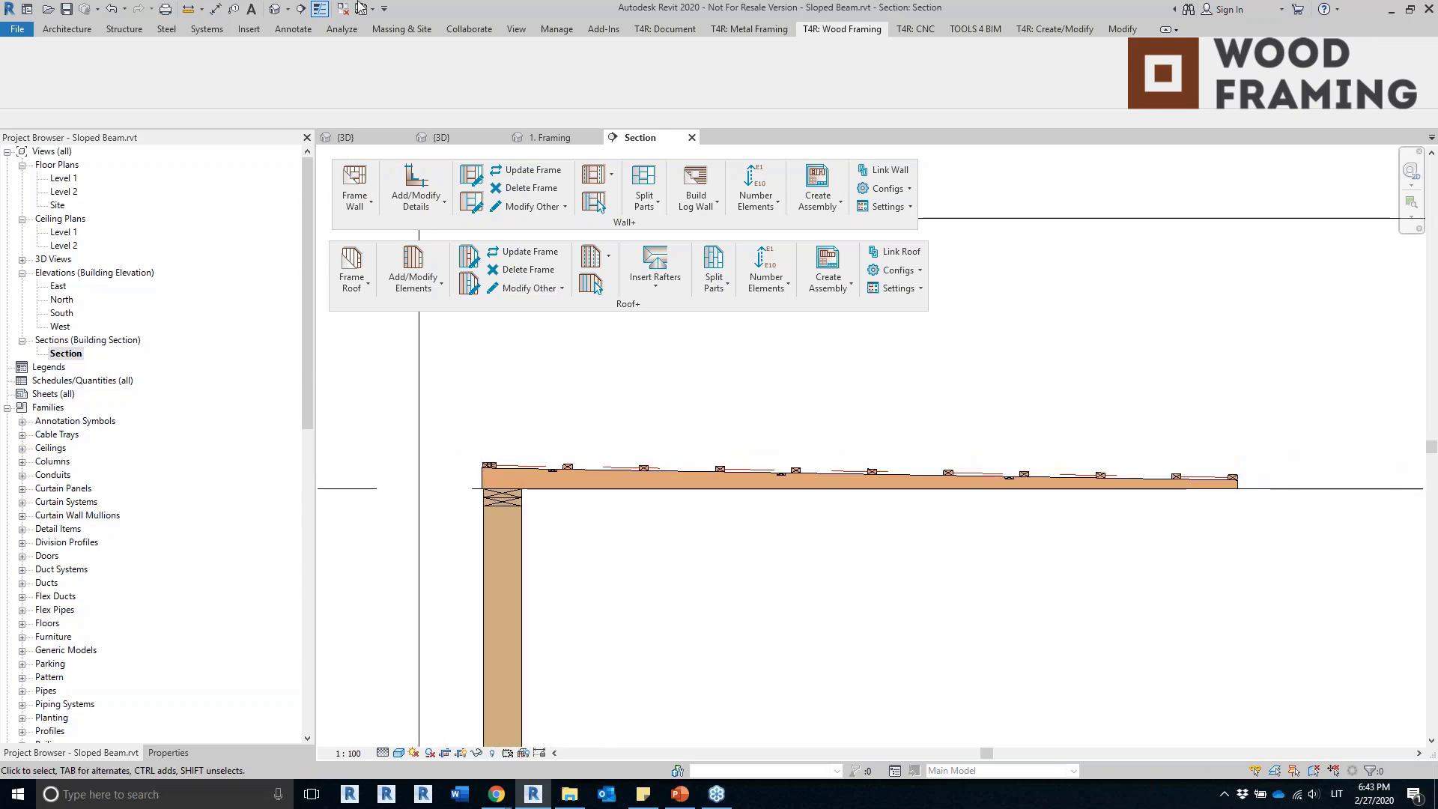
Close the inactive views and switch to the 1. Framing view of the New Features webinar project.
{"action": "left_click", "coordinate": [271, 11]}
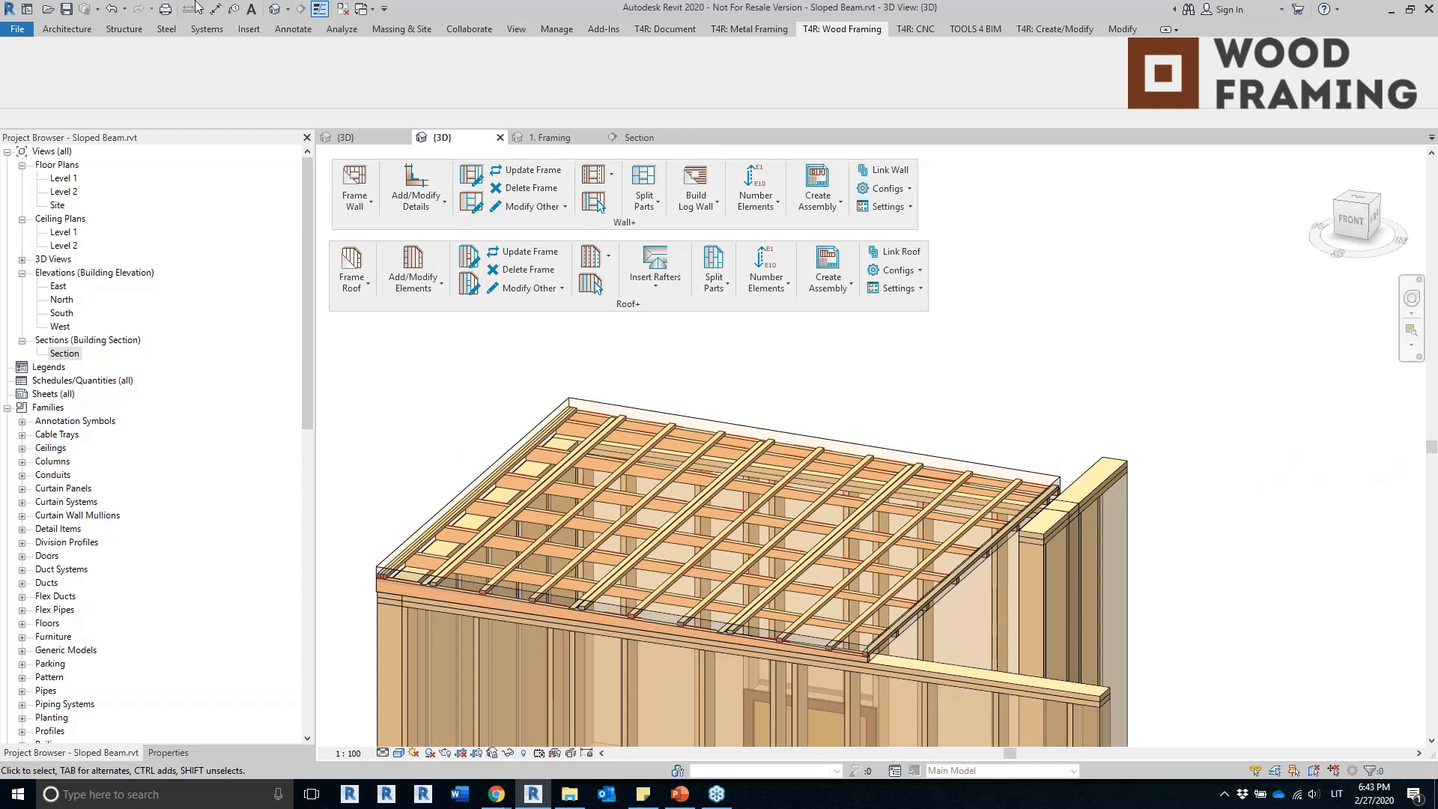
{"action": "left_click", "coordinate": [366, 138]}
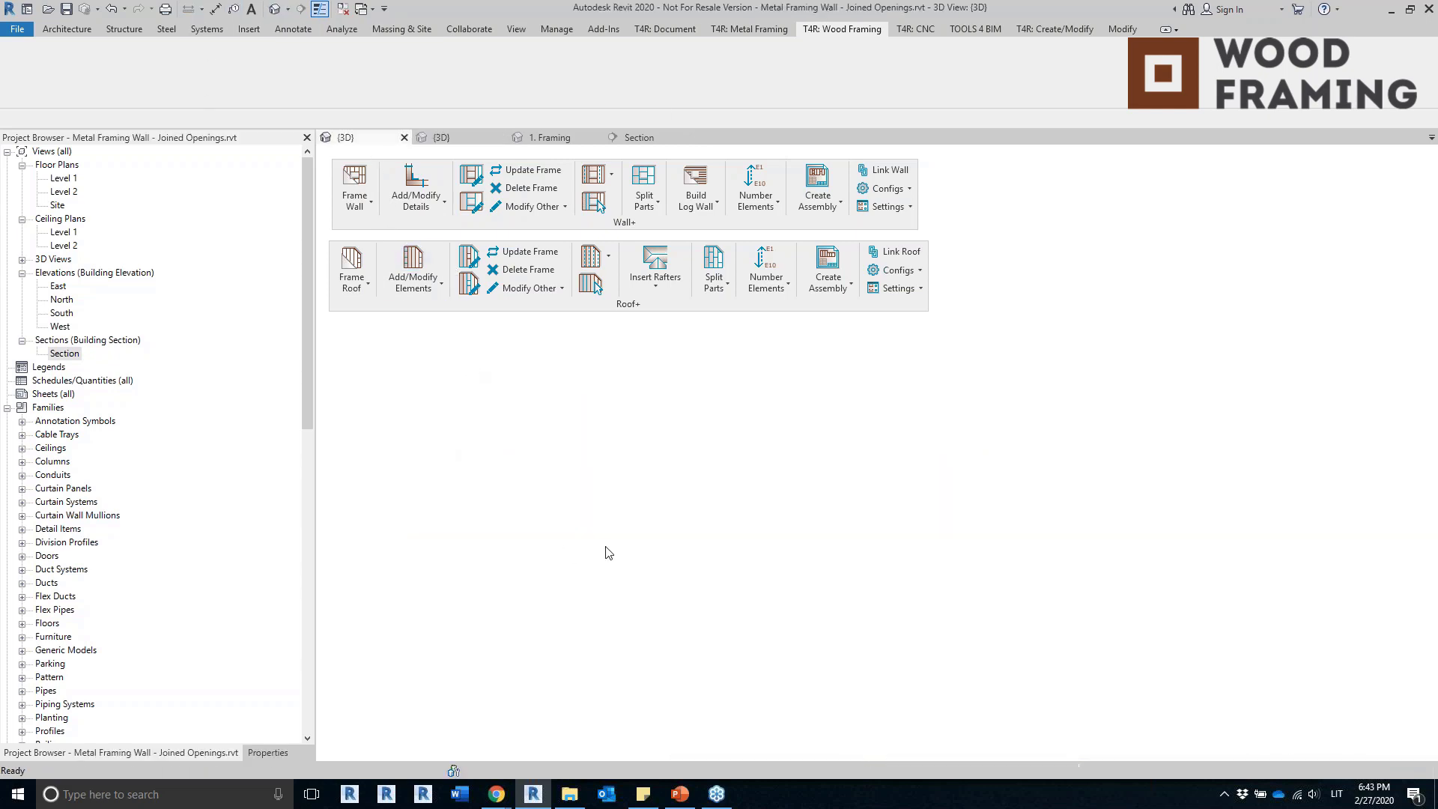
{"action": "left_click", "coordinate": [638, 138]}
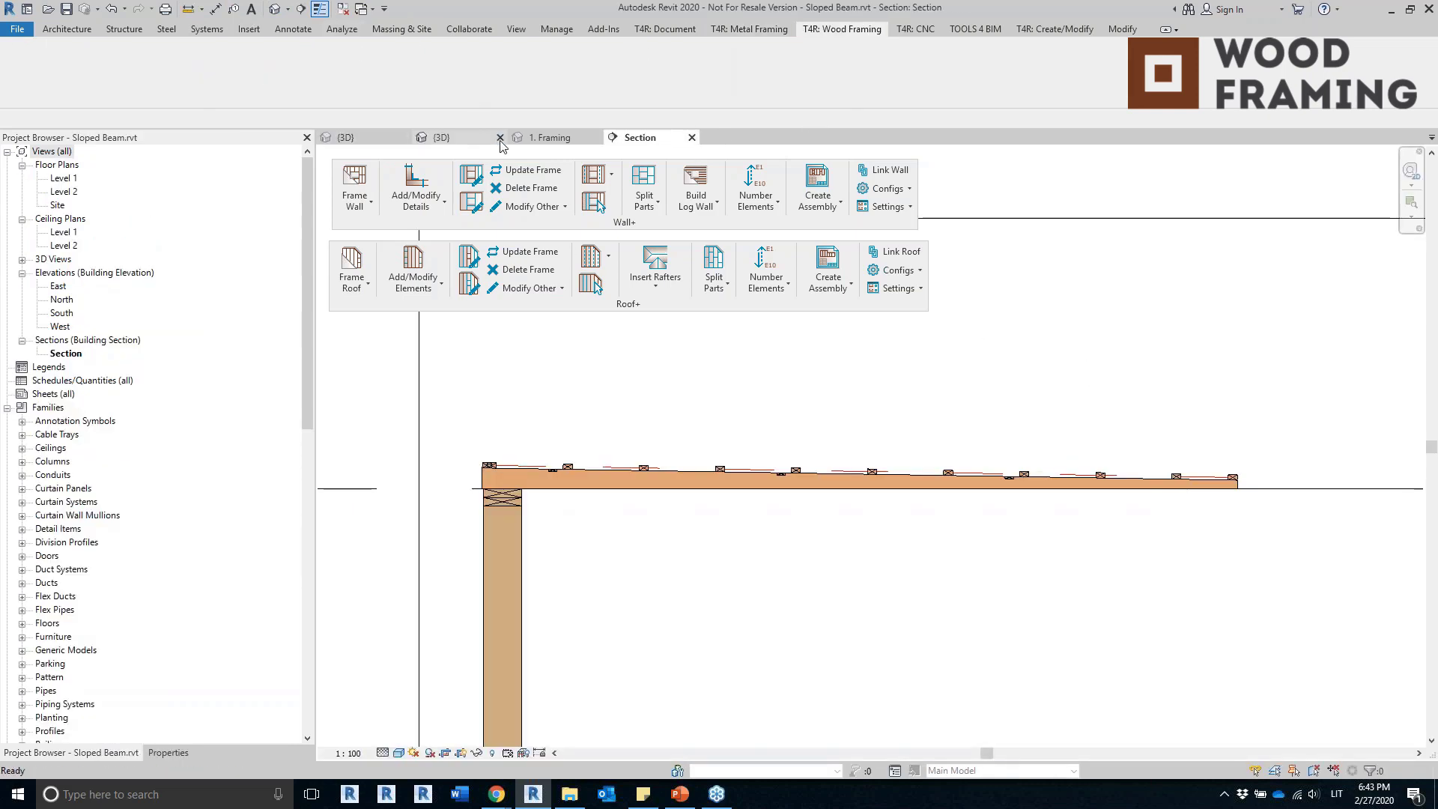
{"action": "left_click", "coordinate": [343, 9]}
{"action": "left_click", "coordinate": [453, 138]}
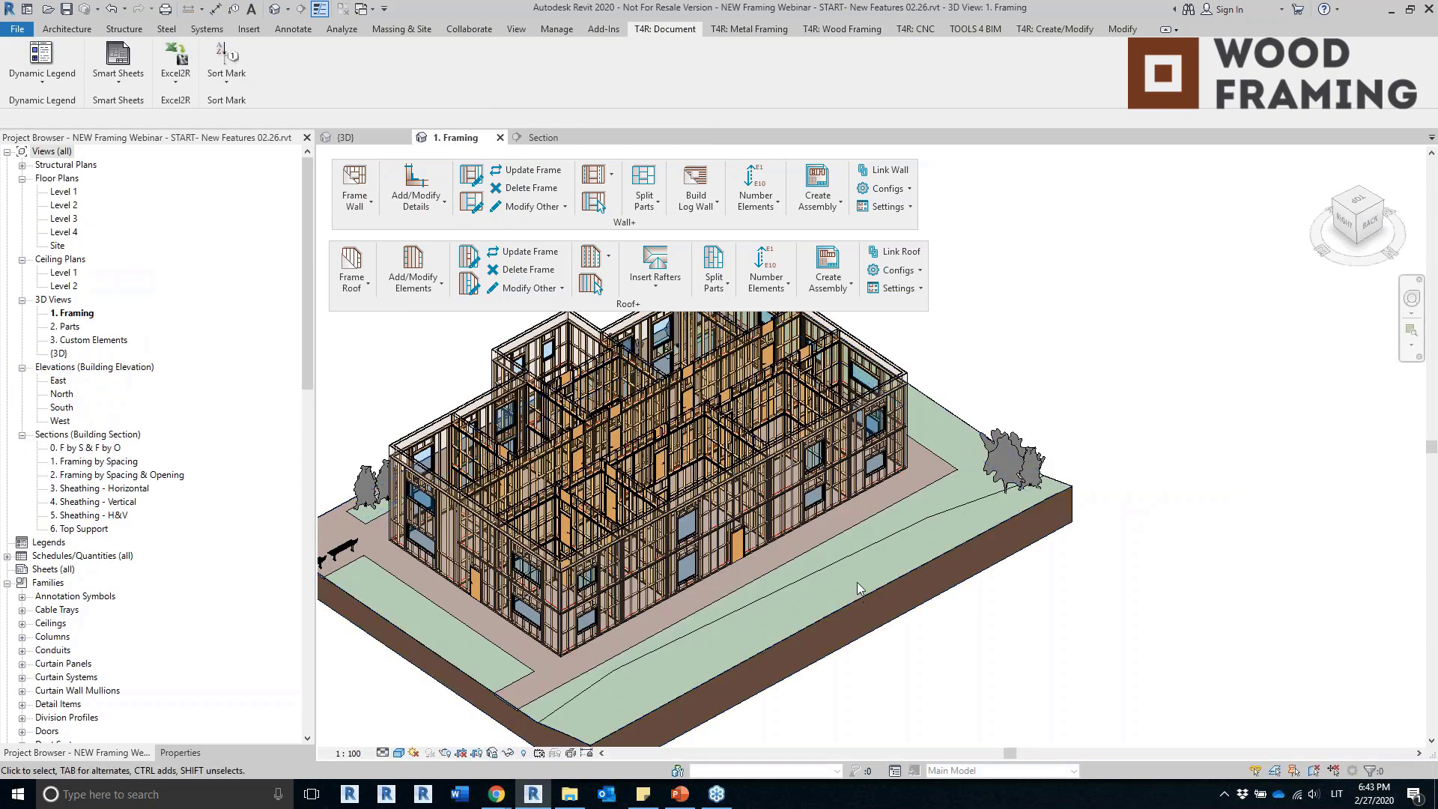
Move the floating Roof+ tool set off the model, clear of the exterior wall framing.
{"action": "middle_click_drag", "start_coordinate": [858, 586], "coordinate": [864, 469], "text": "shift"}
{"action": "scroll", "coordinate": [864, 469], "scroll_direction": "up", "scroll_amount": 8}
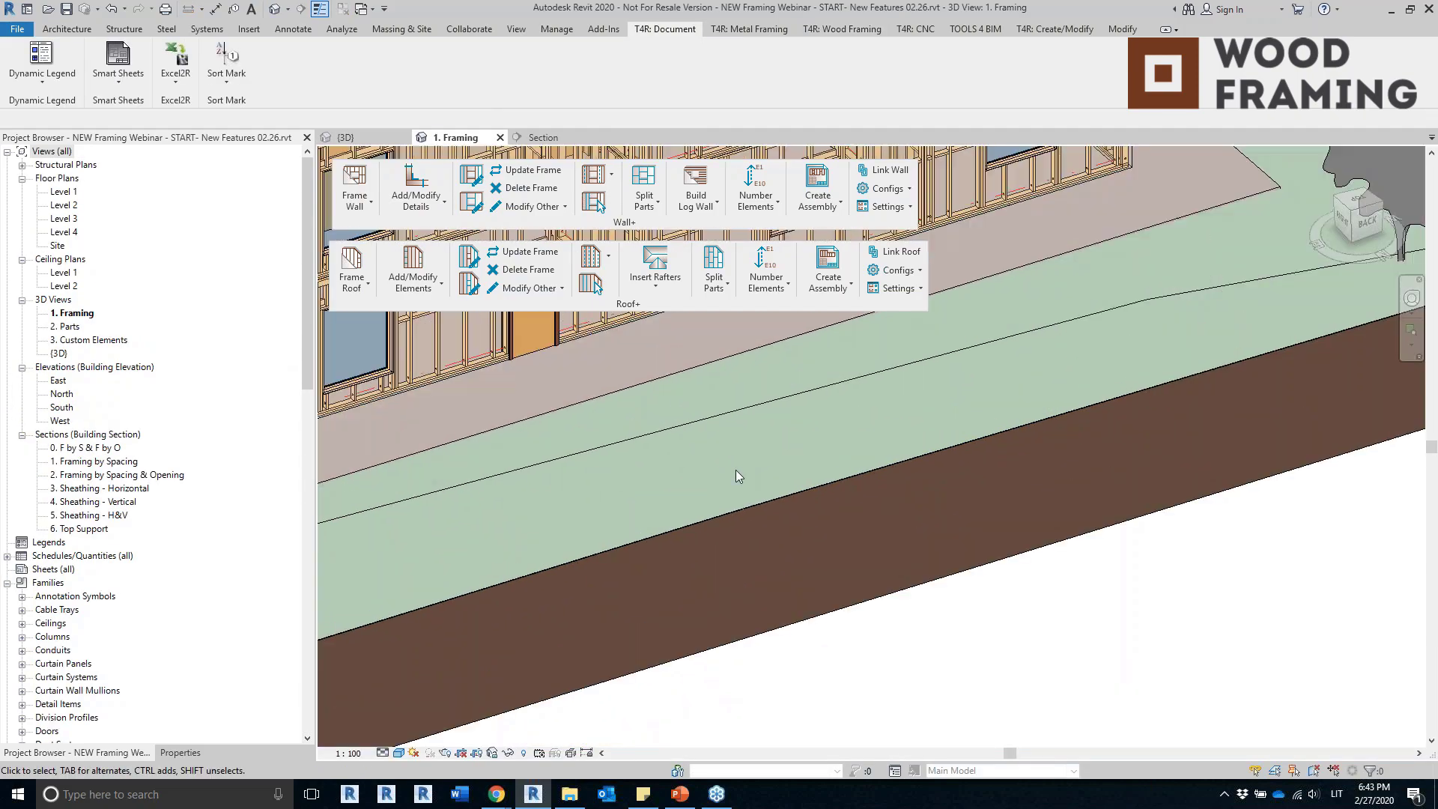
{"action": "scroll", "coordinate": [608, 535], "scroll_direction": "up", "scroll_amount": 3}
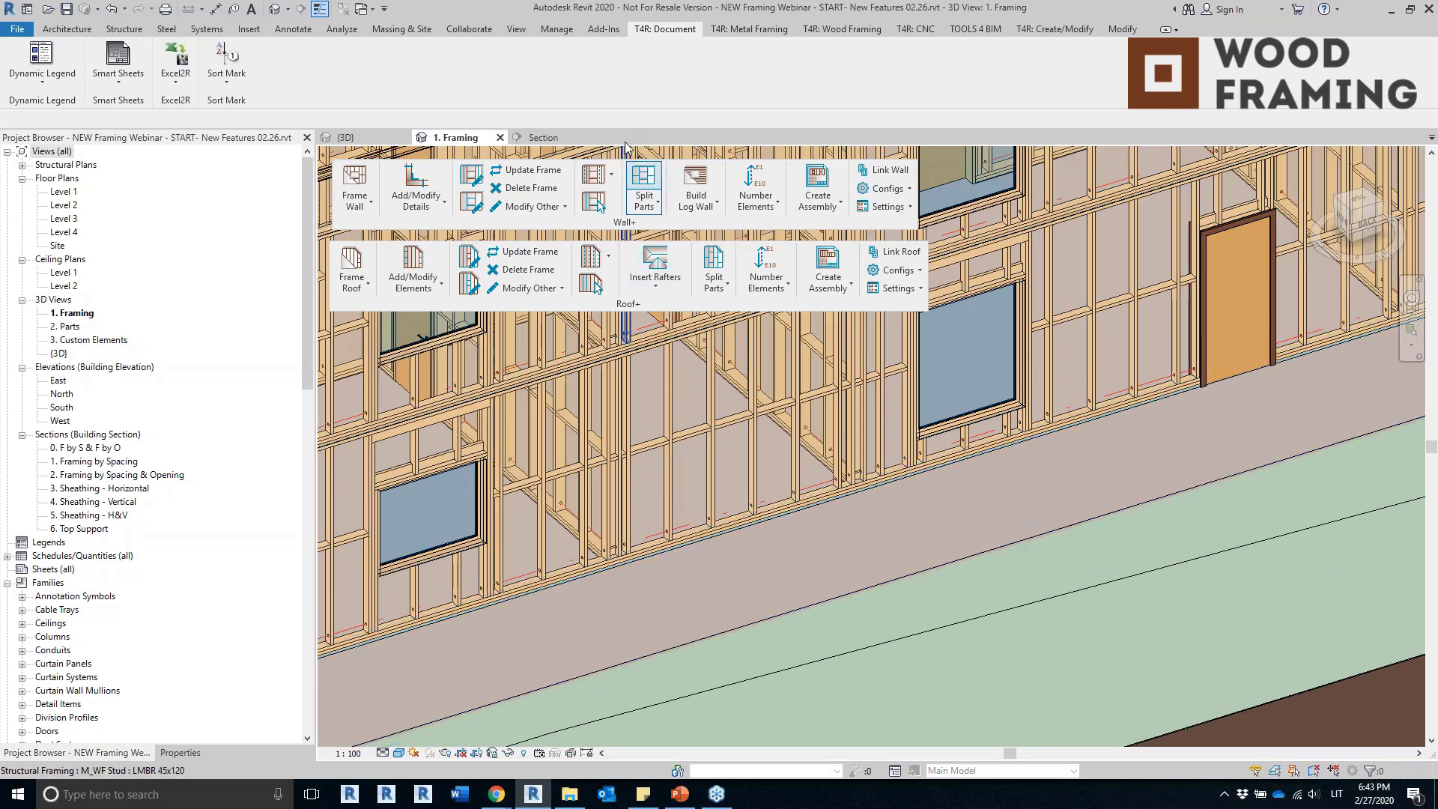
{"action": "left_click_drag", "start_coordinate": [599, 310], "coordinate": [690, 113]}
Add details to the exterior wall frame using the Frame with Clip Angles configuration, and close the Wall+ details dialog.
{"action": "left_click", "coordinate": [422, 200]}
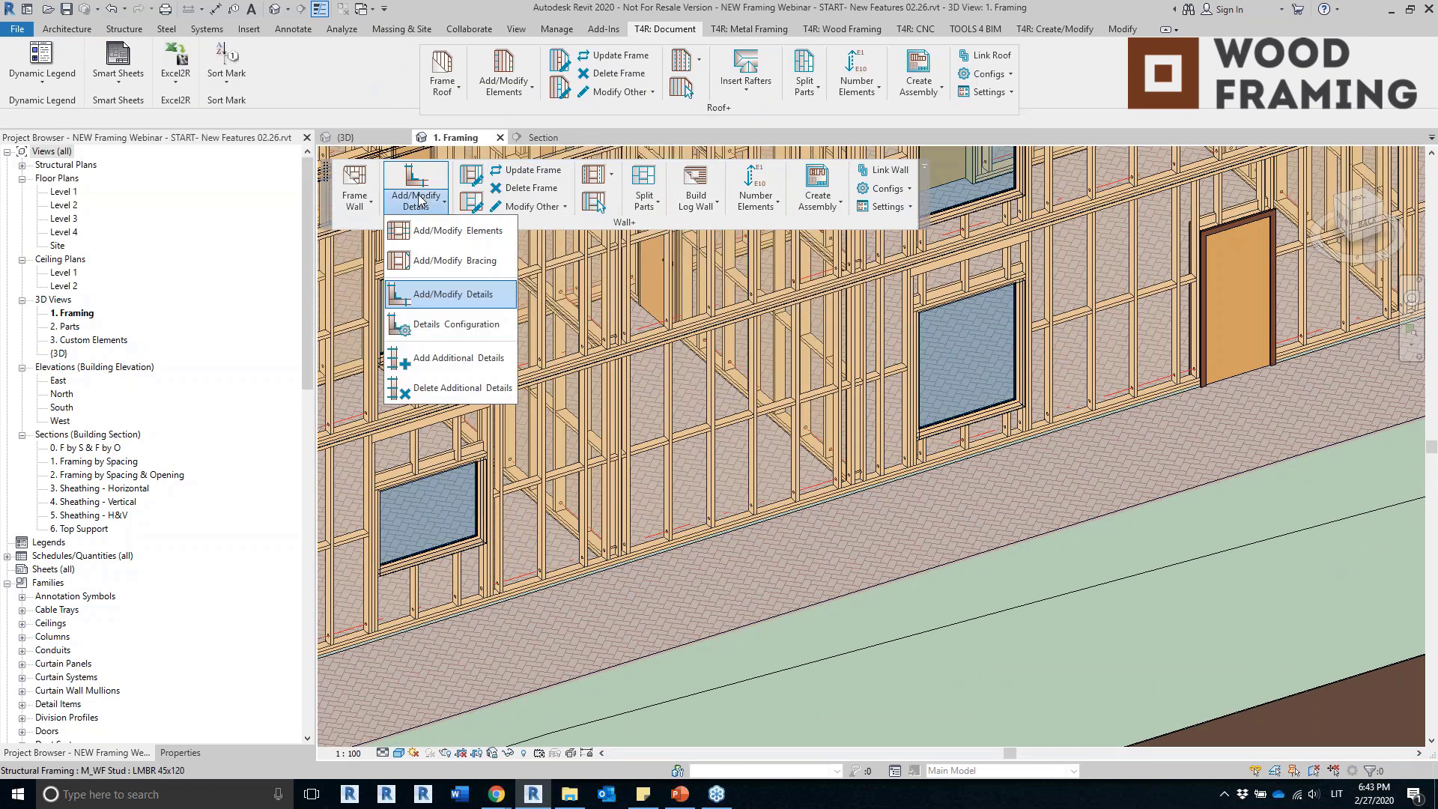
{"action": "left_click", "coordinate": [447, 294]}
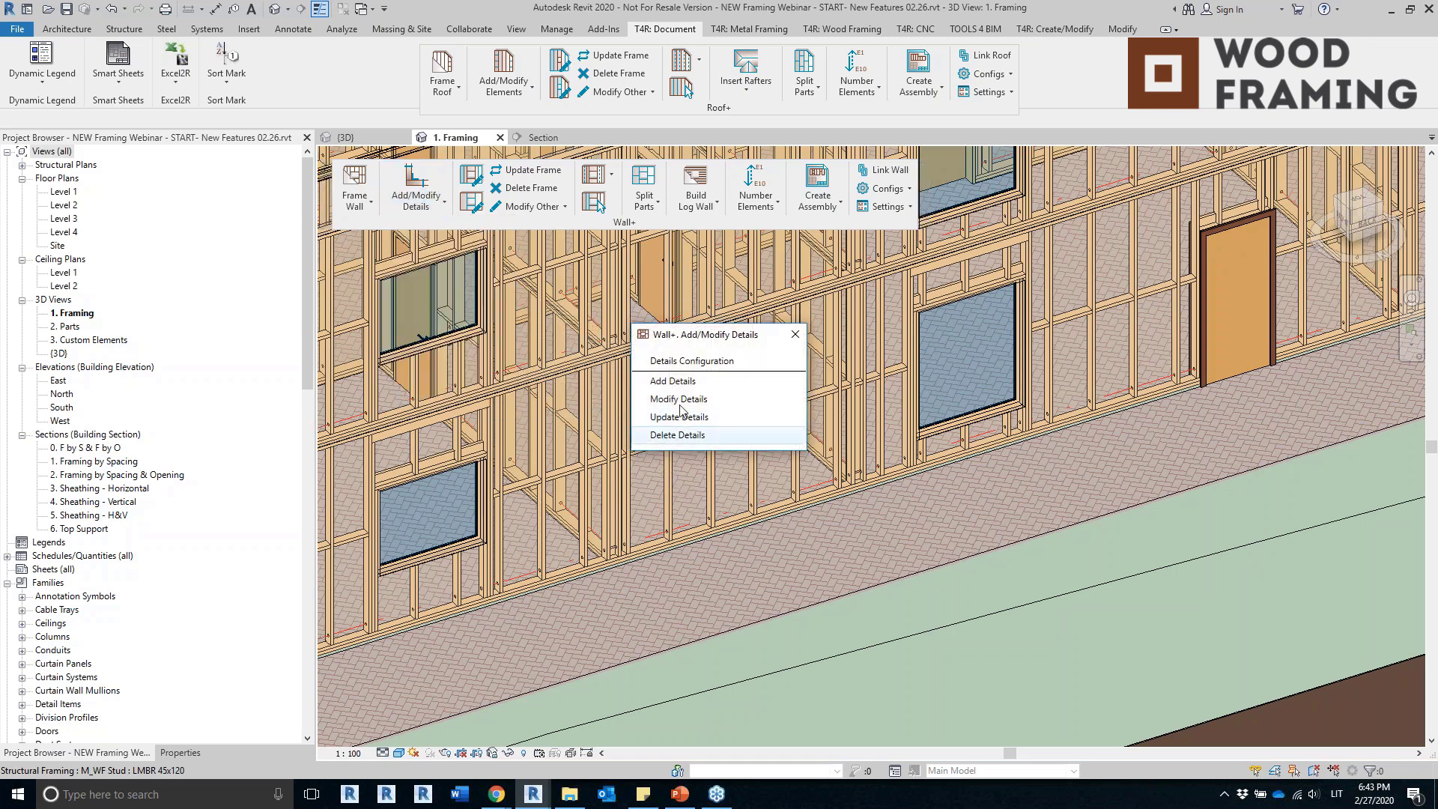
{"action": "left_click", "coordinate": [669, 506]}
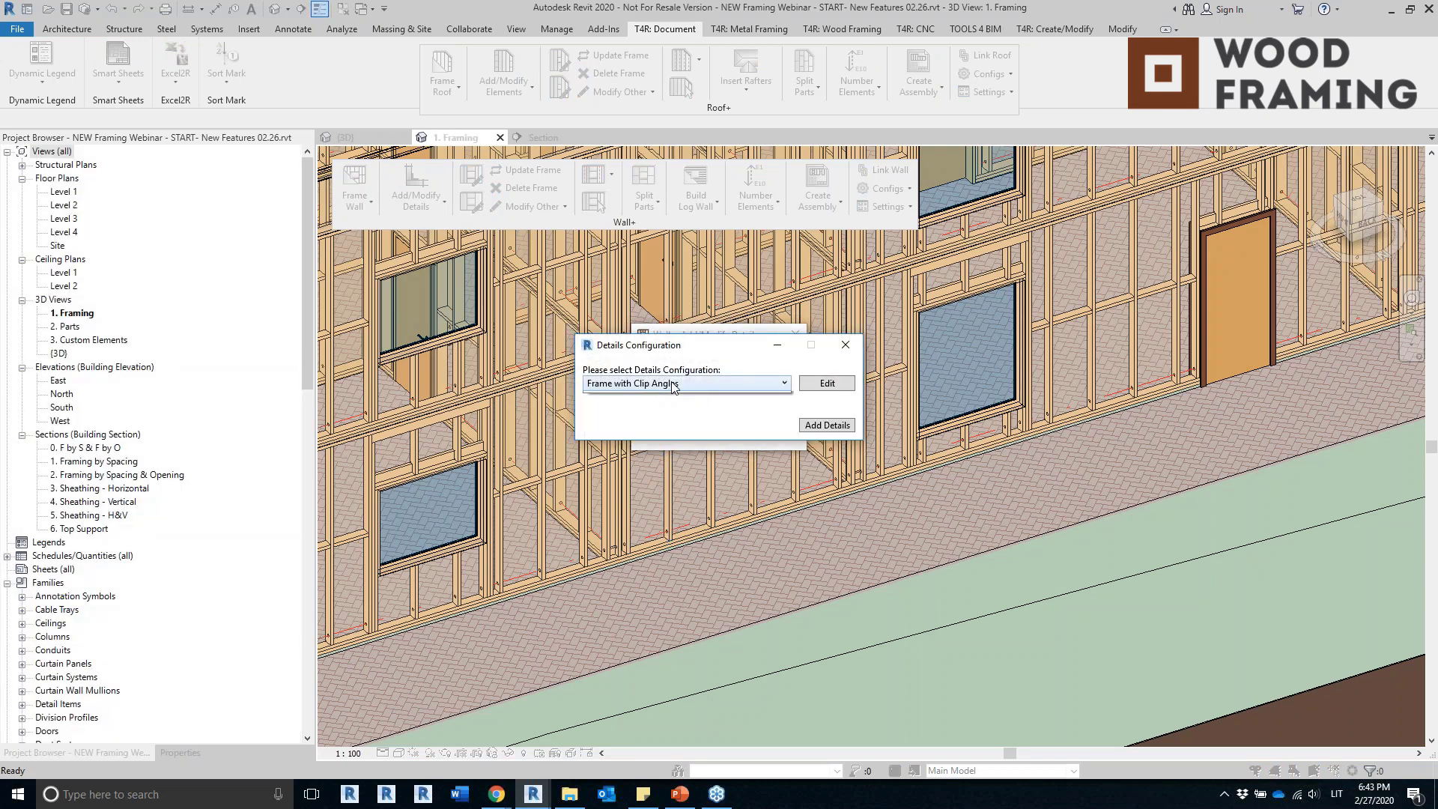
{"action": "left_click", "coordinate": [667, 385]}
{"action": "left_click", "coordinate": [683, 387]}
{"action": "left_click", "coordinate": [825, 426]}
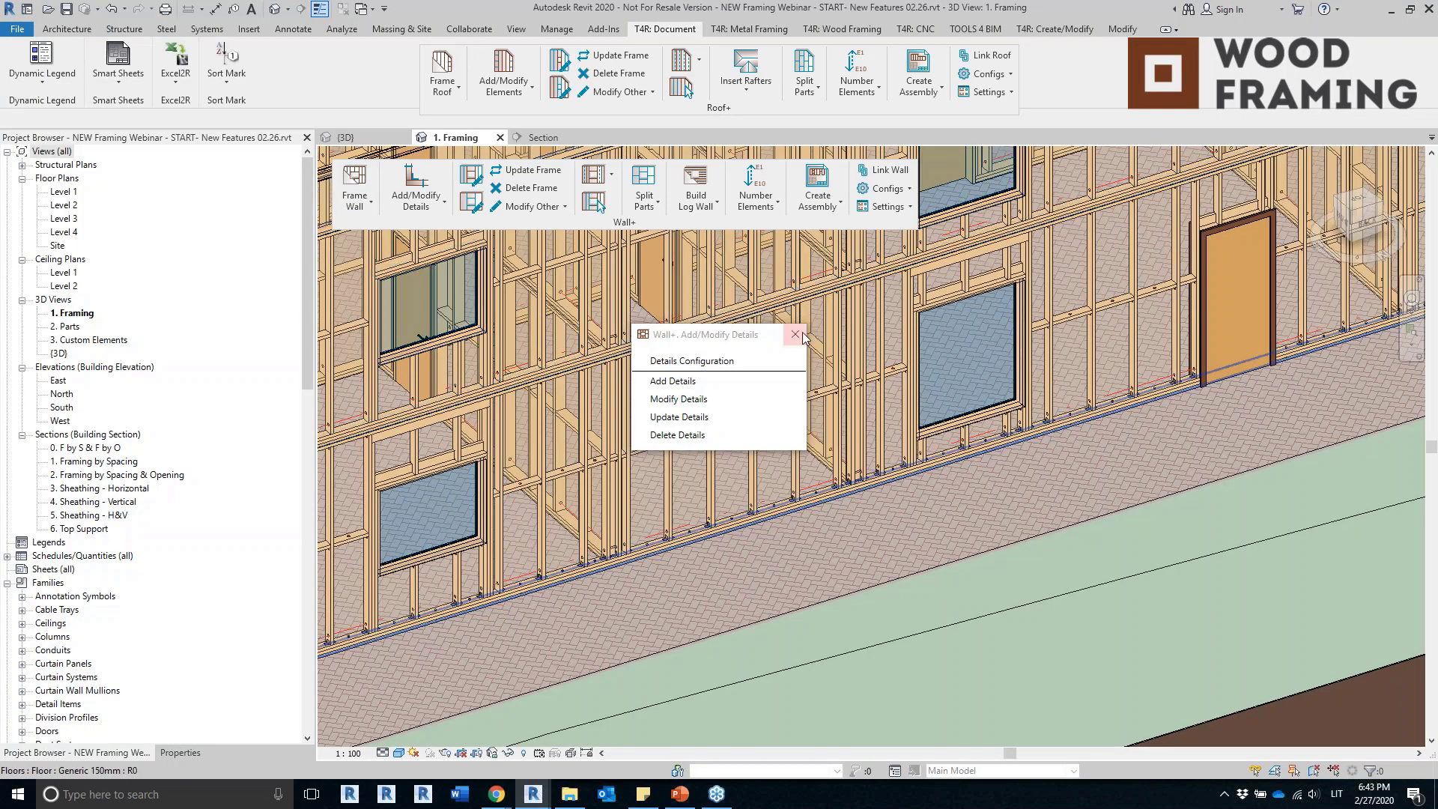
{"action": "left_click", "coordinate": [795, 334]}
Inspect the clip angle at a stud base and the neighbouring anchor in the bottom plate, then clear the selection.
{"action": "scroll", "coordinate": [659, 513], "scroll_direction": "up", "scroll_amount": 8}
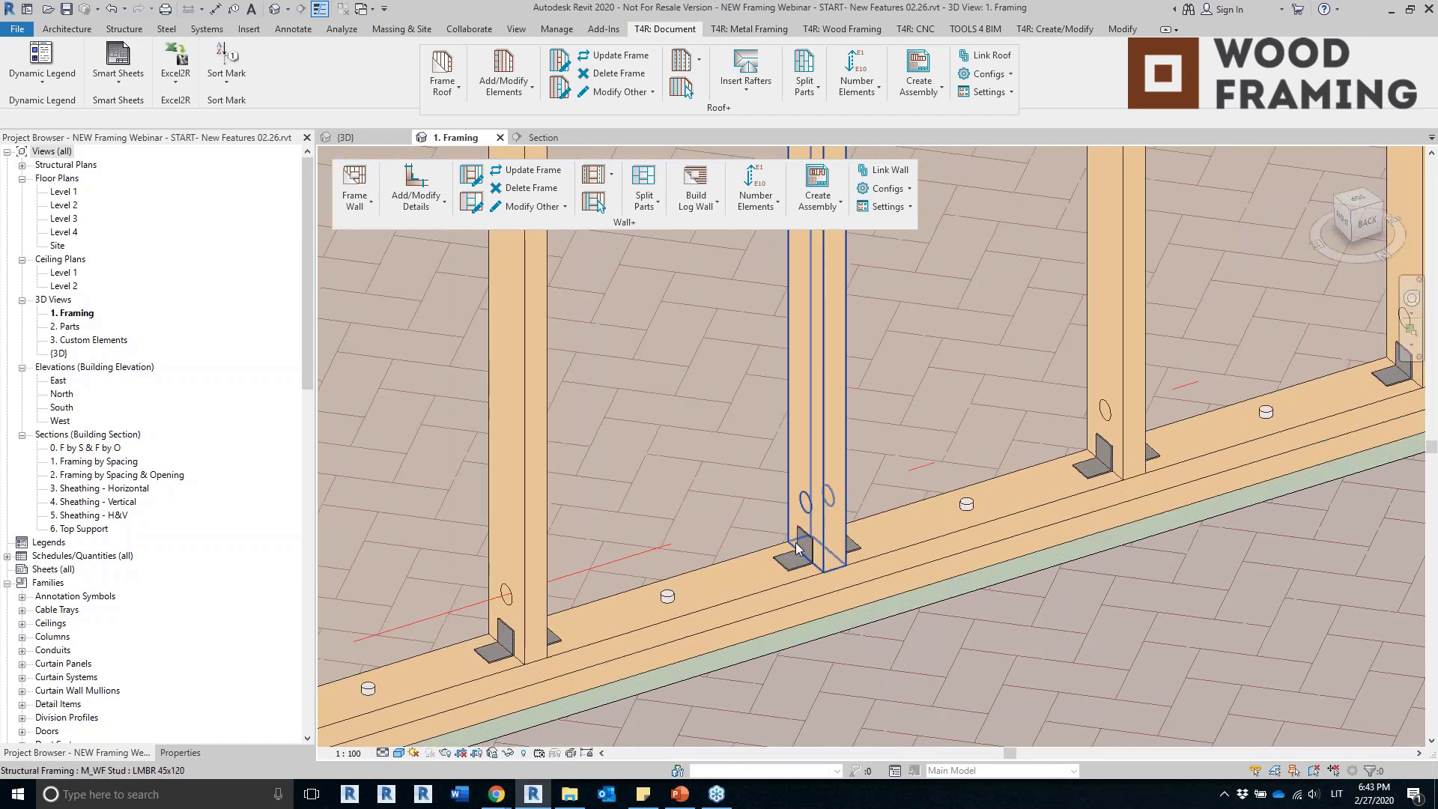
{"action": "left_click", "coordinate": [667, 596]}
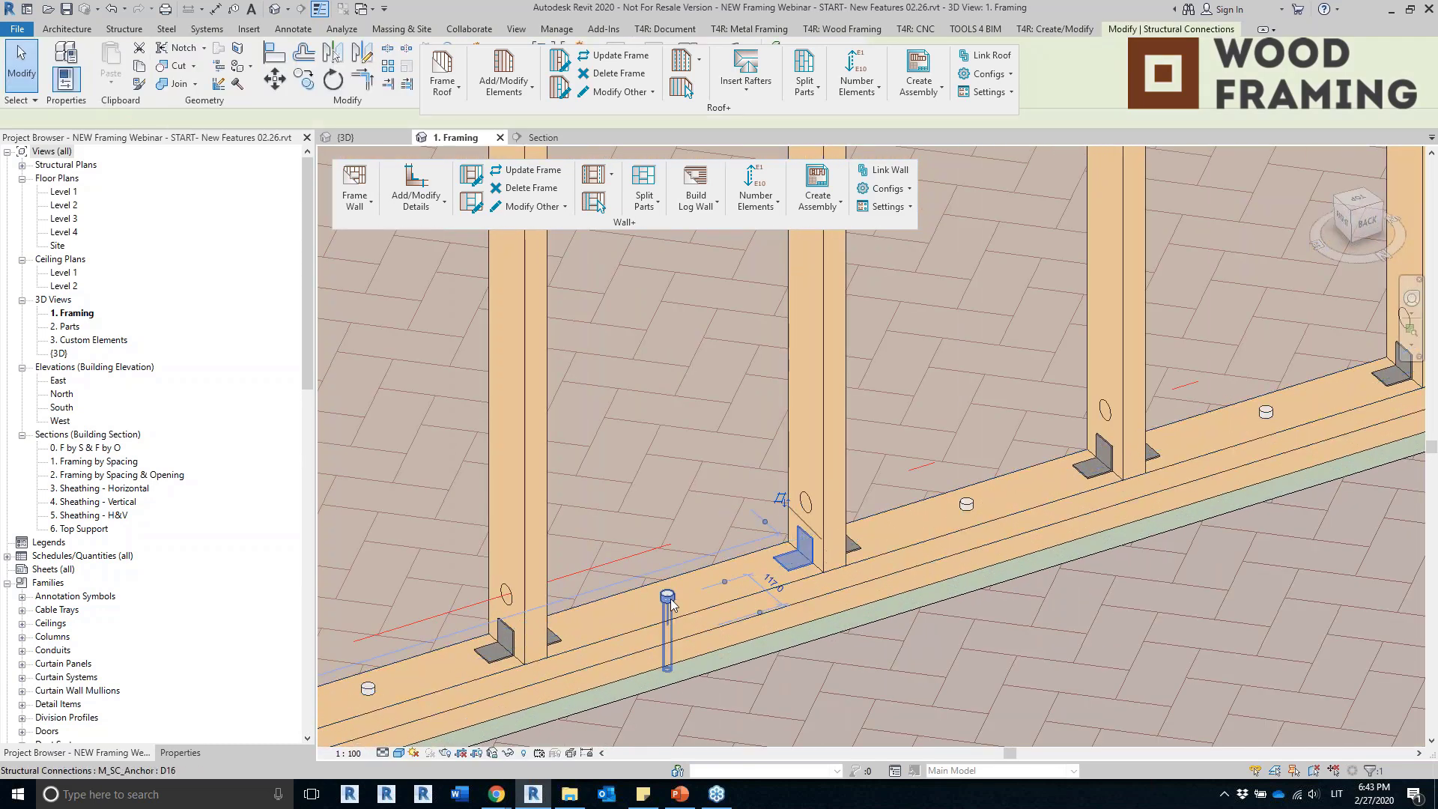
{"action": "left_click", "coordinate": [662, 319]}
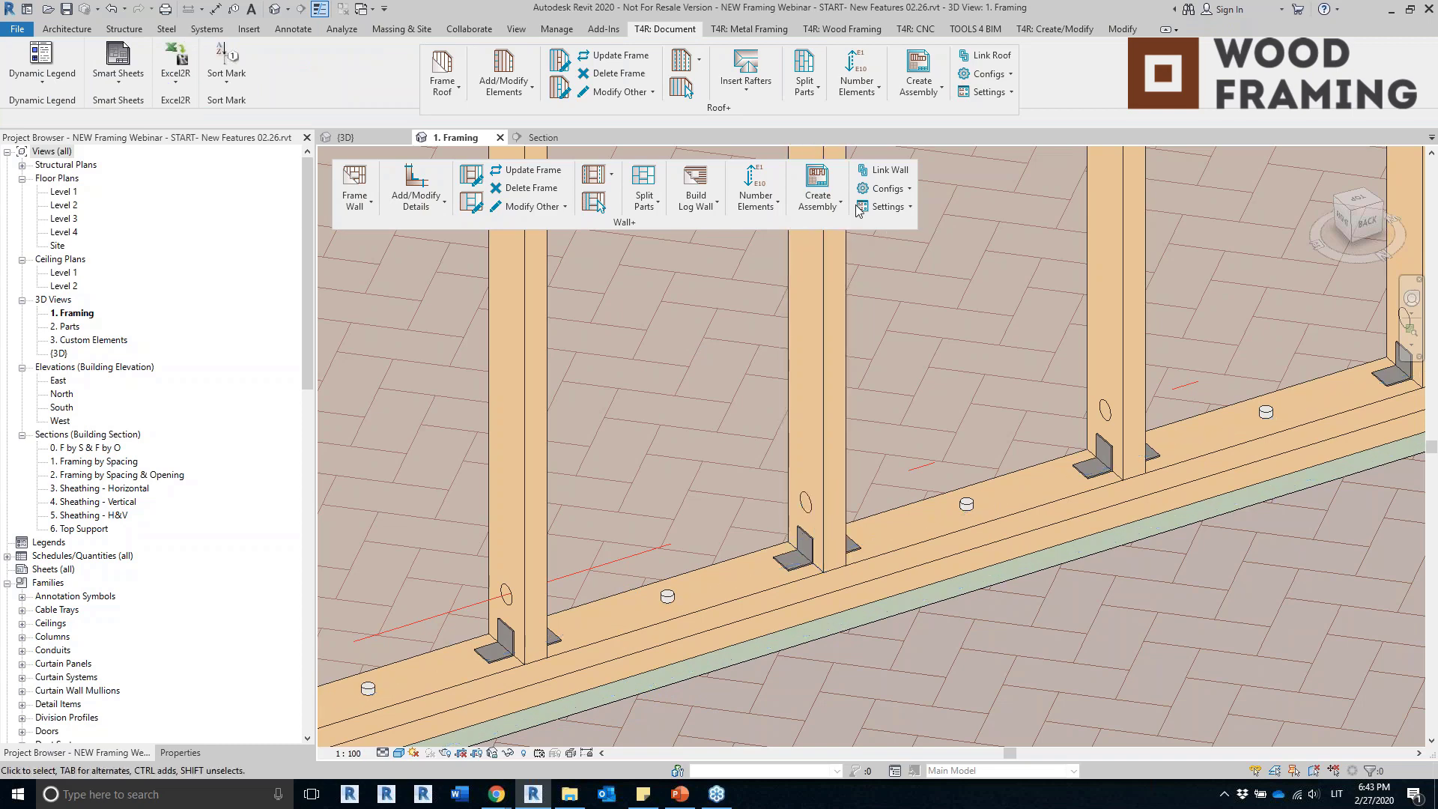
Open the wall connections manager and review which parameters its table uses, including b and Framing Member Description, leaving the selection unchanged.
{"action": "left_click", "coordinate": [886, 208]}
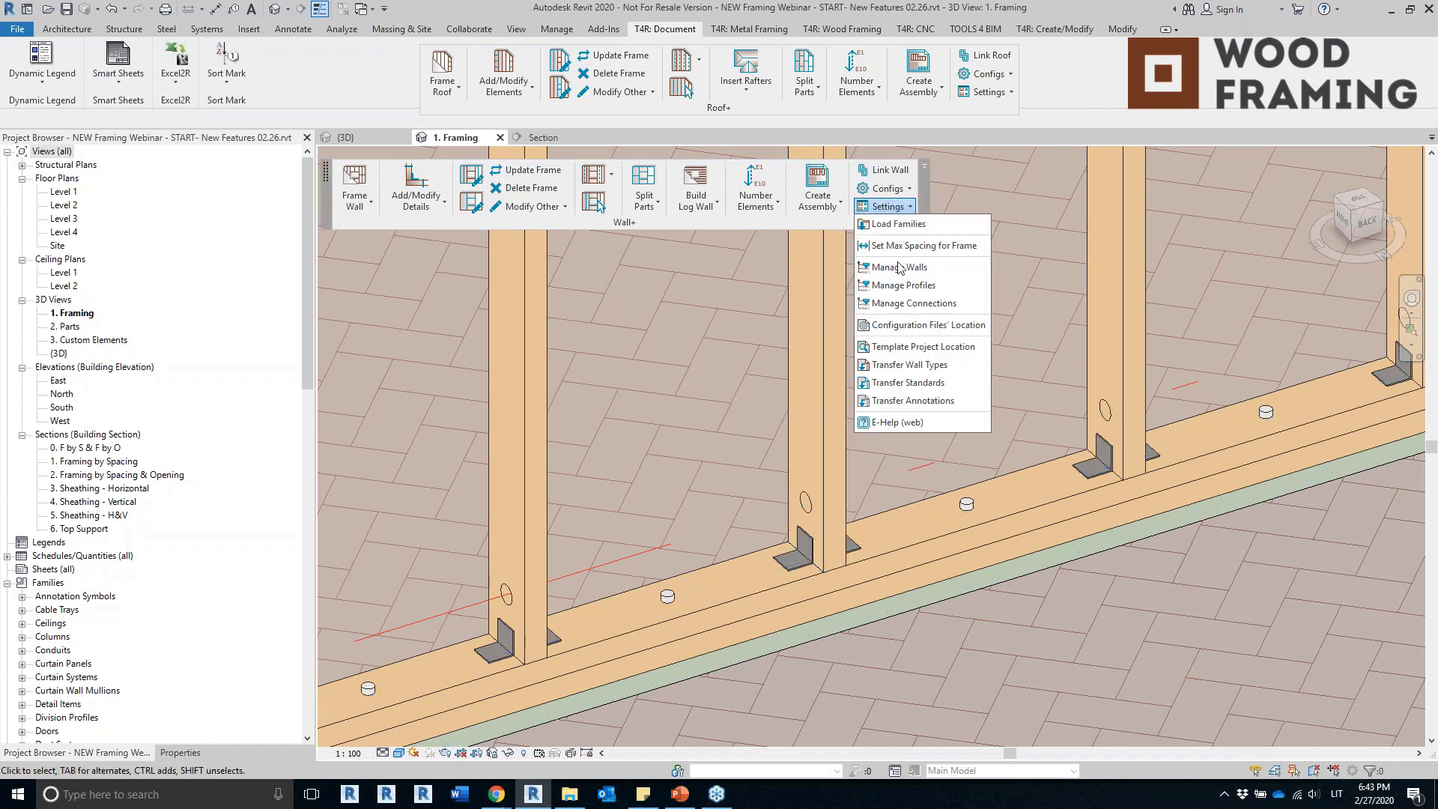
{"action": "left_click", "coordinate": [954, 304]}
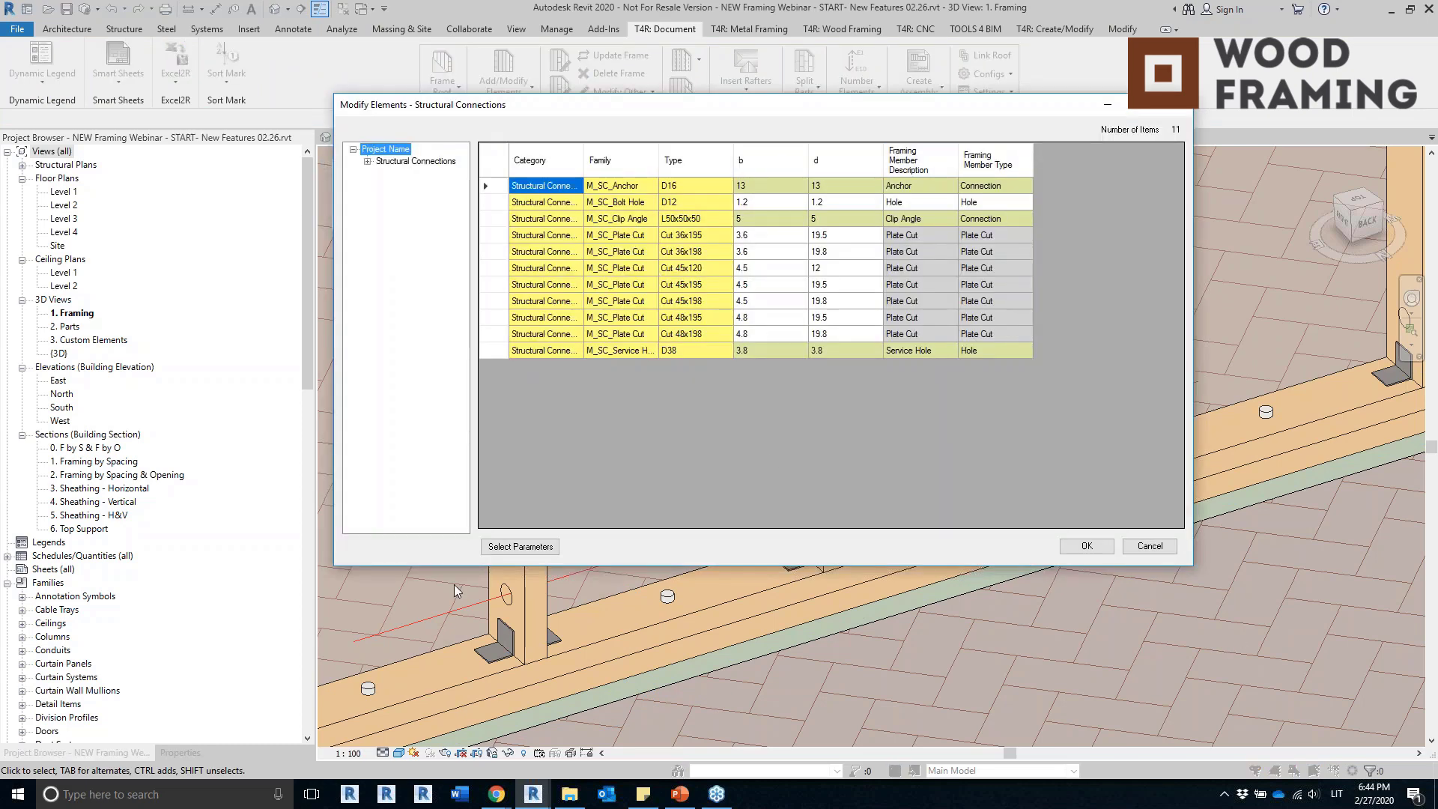
{"action": "left_click", "coordinate": [520, 545]}
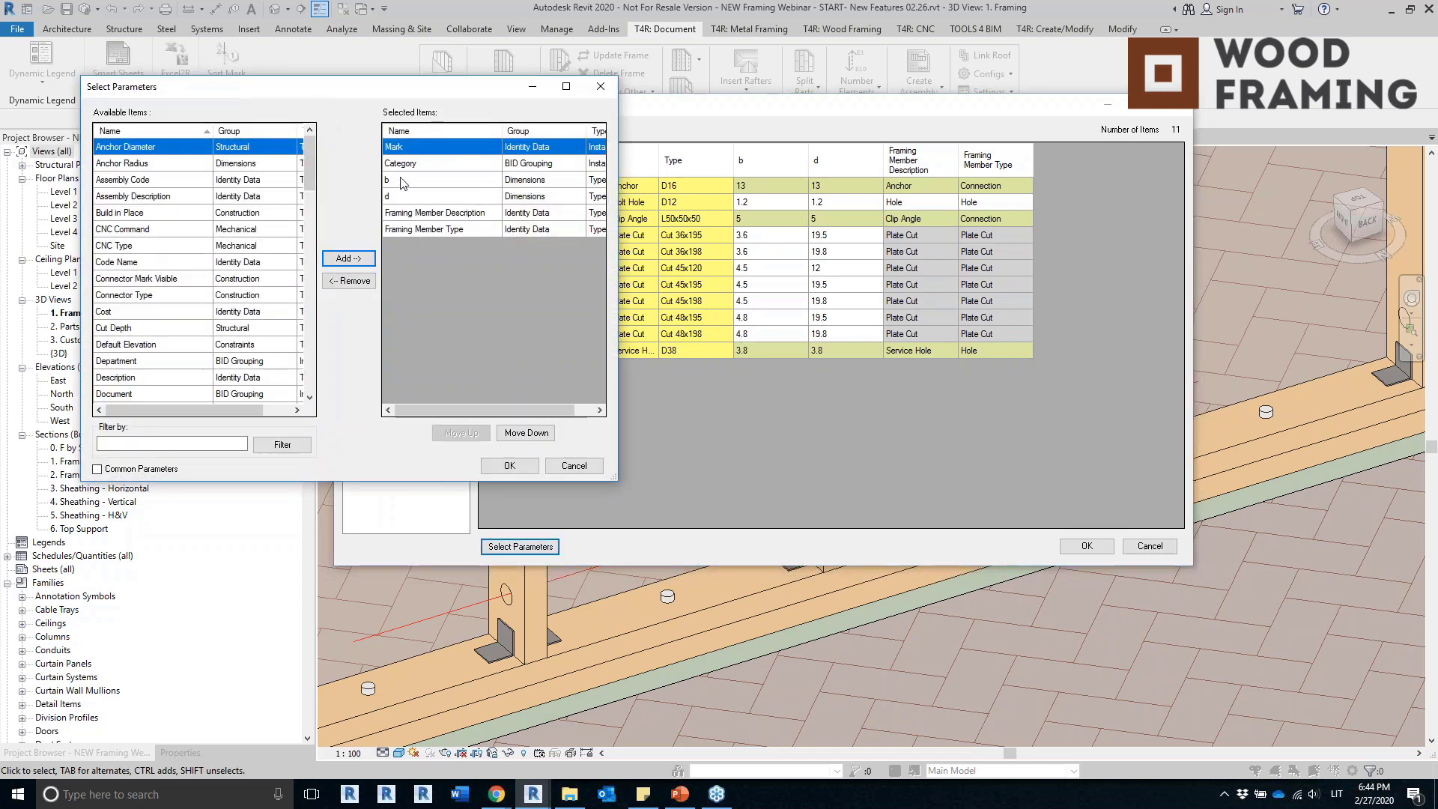
{"action": "left_click", "coordinate": [403, 181]}
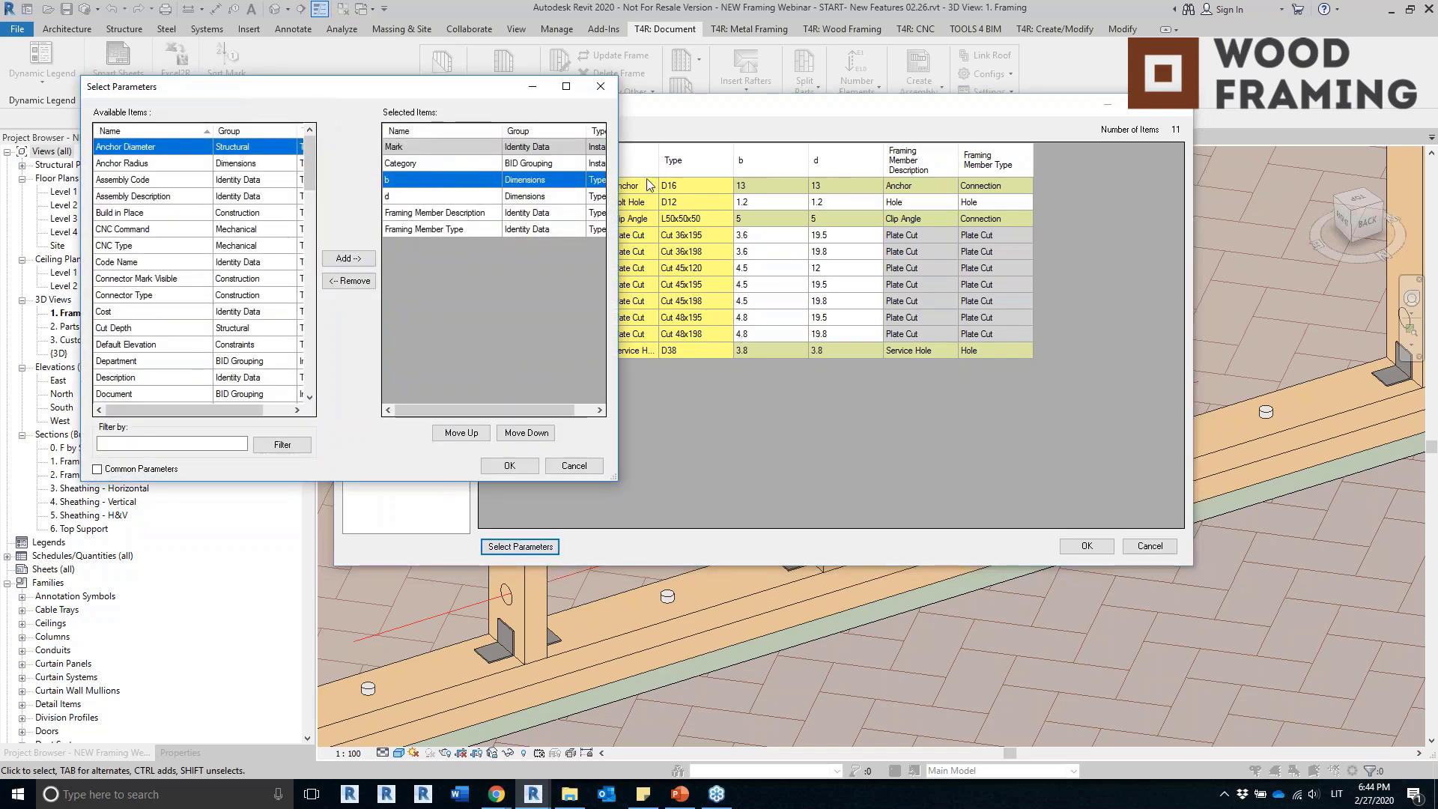
{"action": "left_click", "coordinate": [442, 215]}
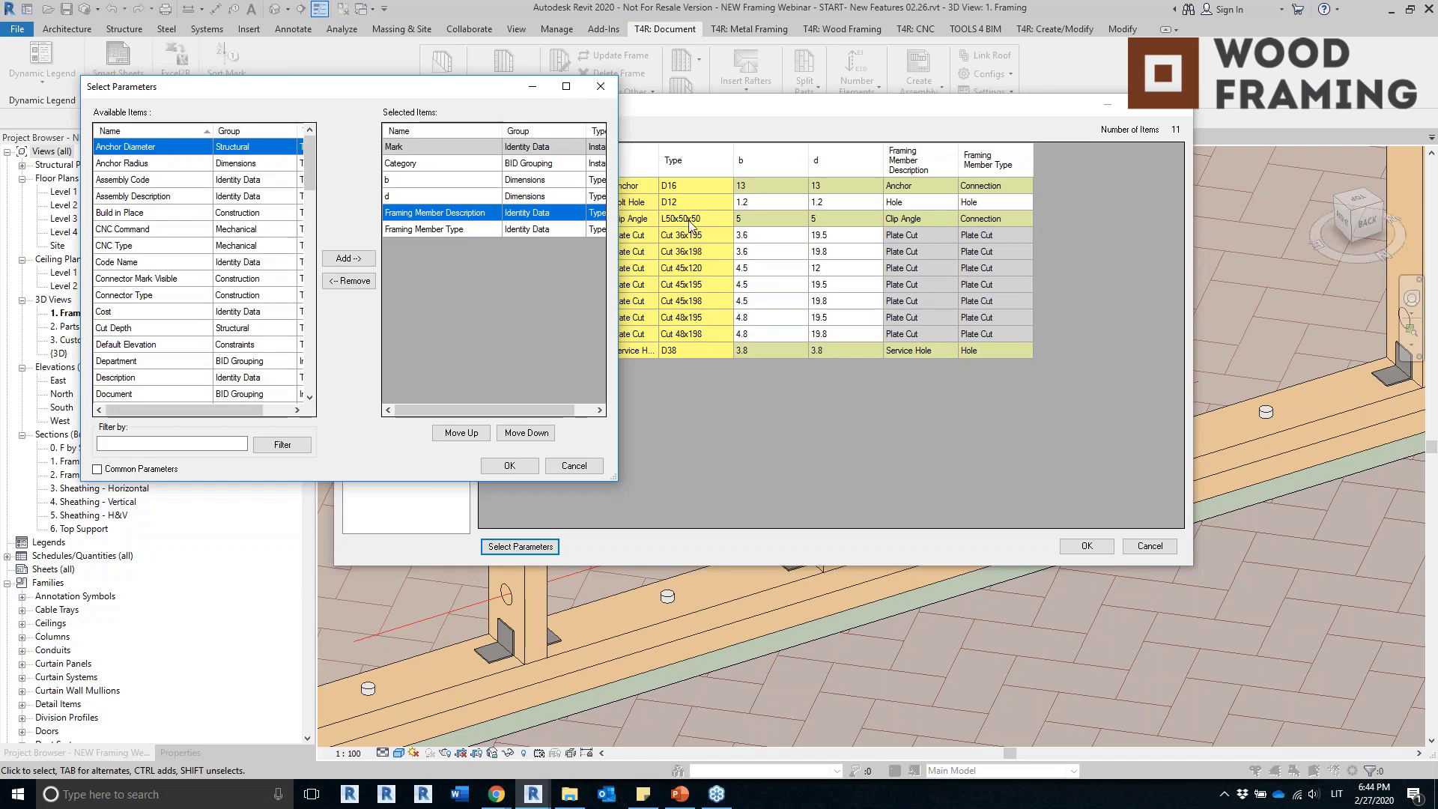
{"action": "left_click", "coordinate": [600, 85]}
Examine the dimension and framing member description values of the plate cut and bolt hole types, and dismiss the connections table without saving.
{"action": "left_click", "coordinate": [757, 285]}
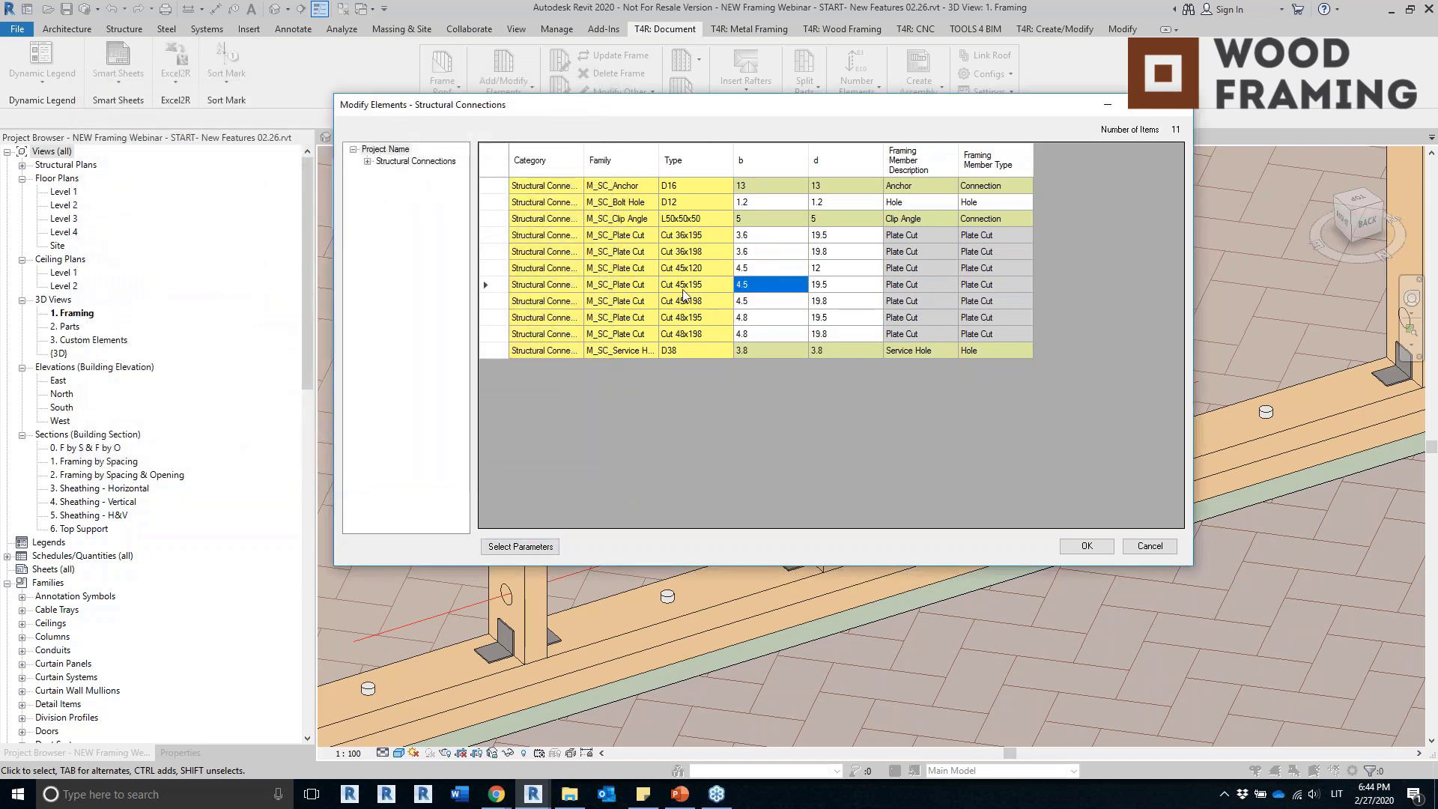
{"action": "left_click", "coordinate": [923, 284]}
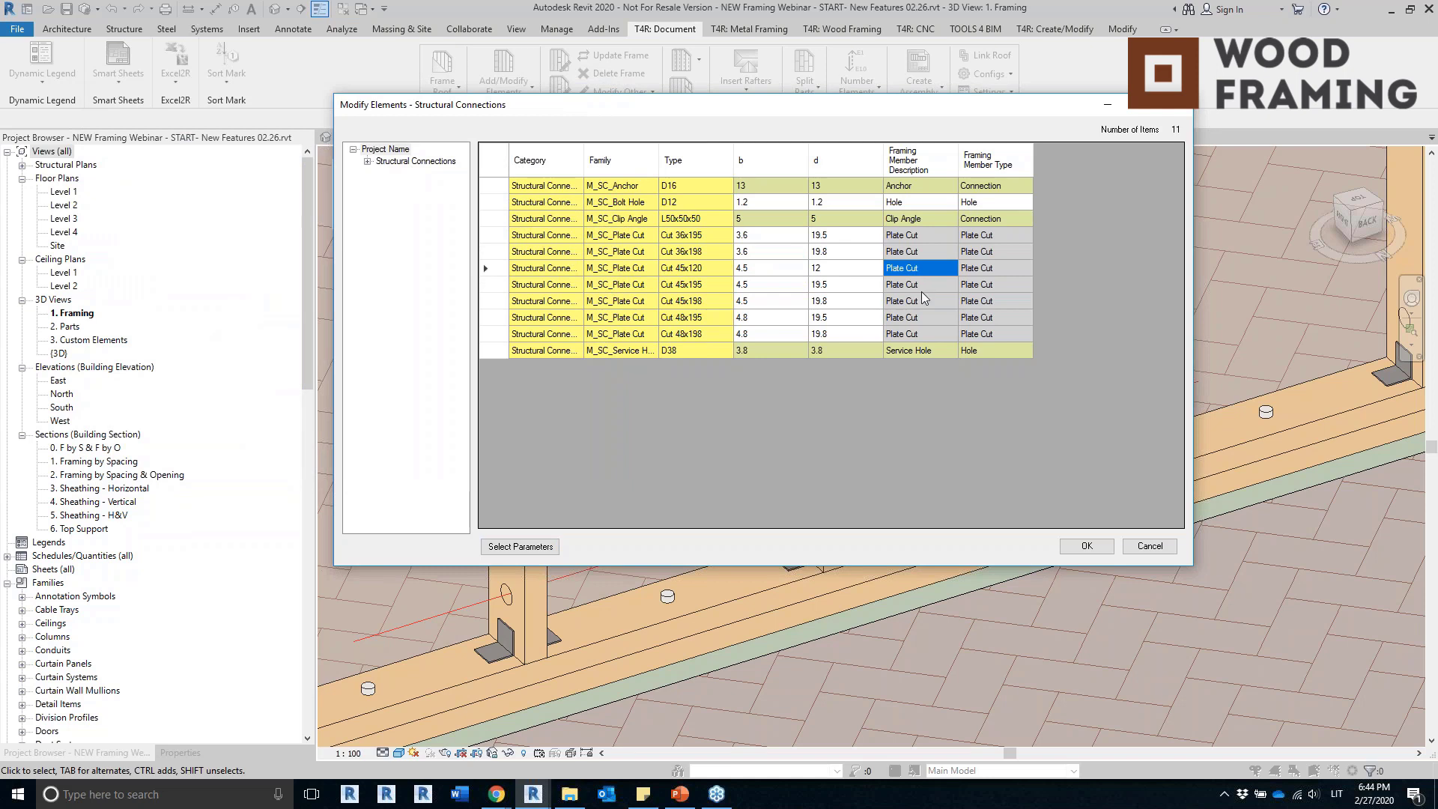
{"action": "left_click", "coordinate": [821, 267]}
{"action": "left_click", "coordinate": [821, 267]}
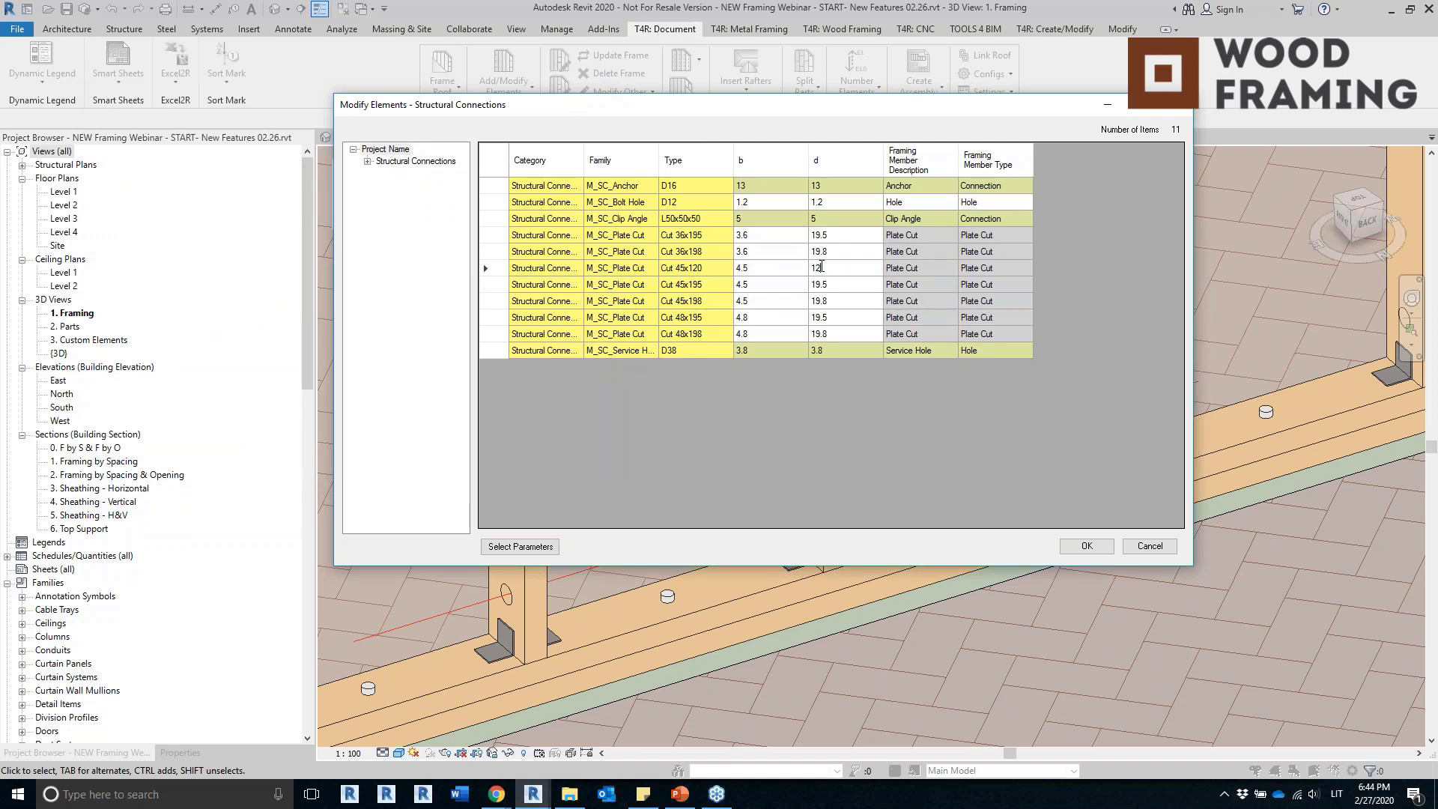
{"action": "left_click", "coordinate": [837, 202]}
{"action": "left_click", "coordinate": [1149, 545]}
Show the whole framed building in the {3D} view and look it over up close.
{"action": "left_click", "coordinate": [966, 360]}
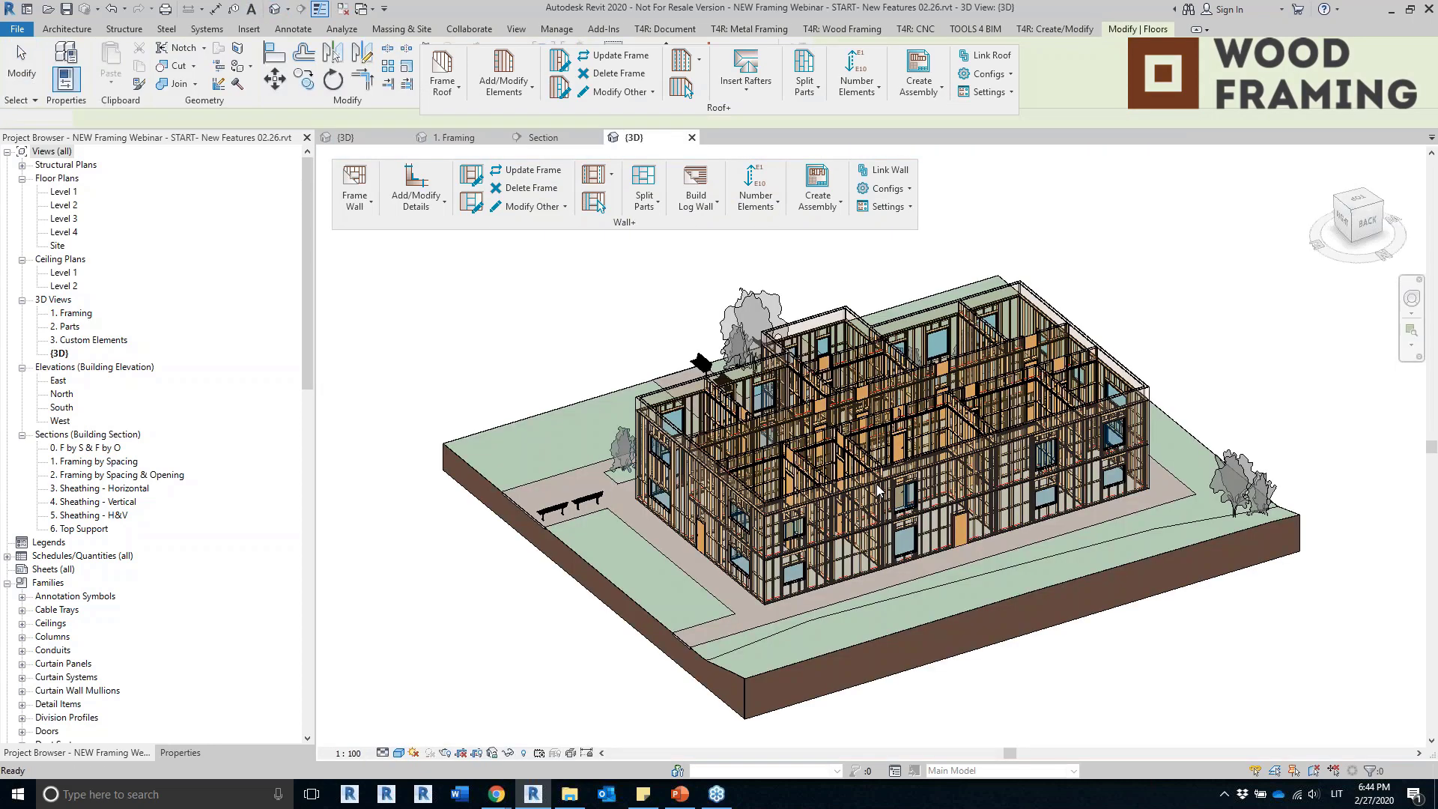
{"action": "middle_click_drag", "start_coordinate": [544, 653], "coordinate": [426, 627]}
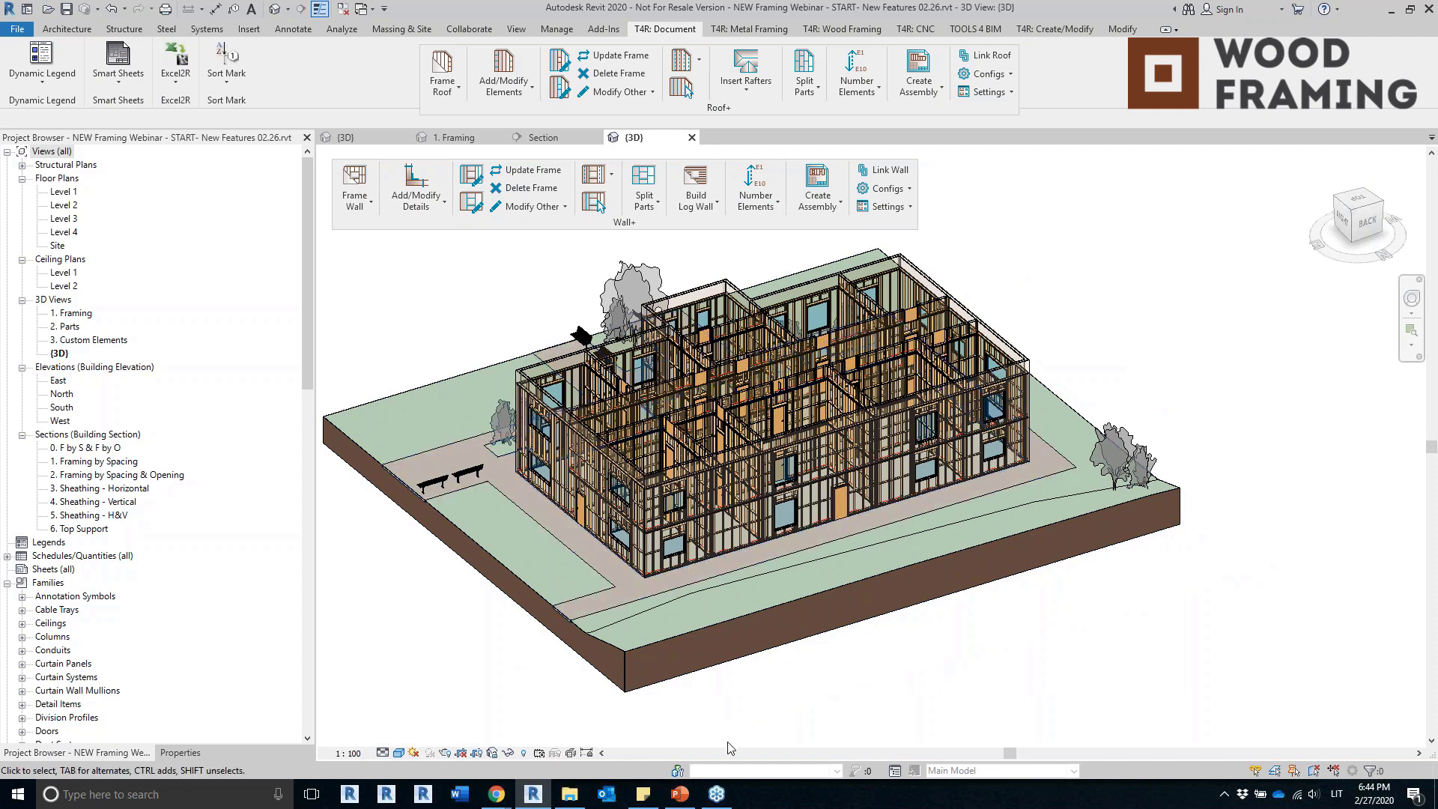
{"action": "scroll", "coordinate": [855, 476], "scroll_direction": "up", "scroll_amount": 3}
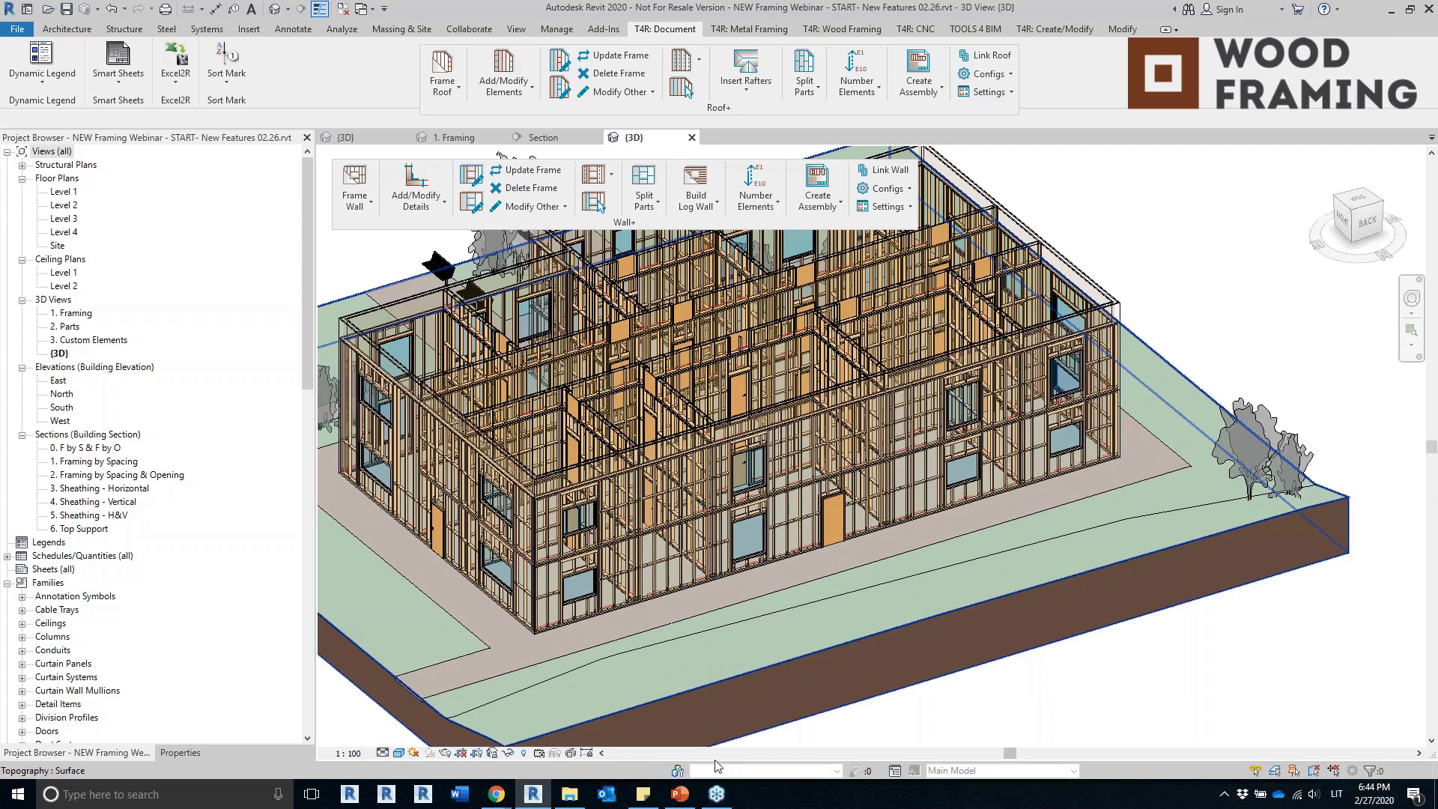
Switch to the Wood Framing NEW Webinar presentation in PowerPoint and start the slide show from slide 9 on the TOOLS4BIM Dock.
{"action": "left_click", "coordinate": [685, 801]}
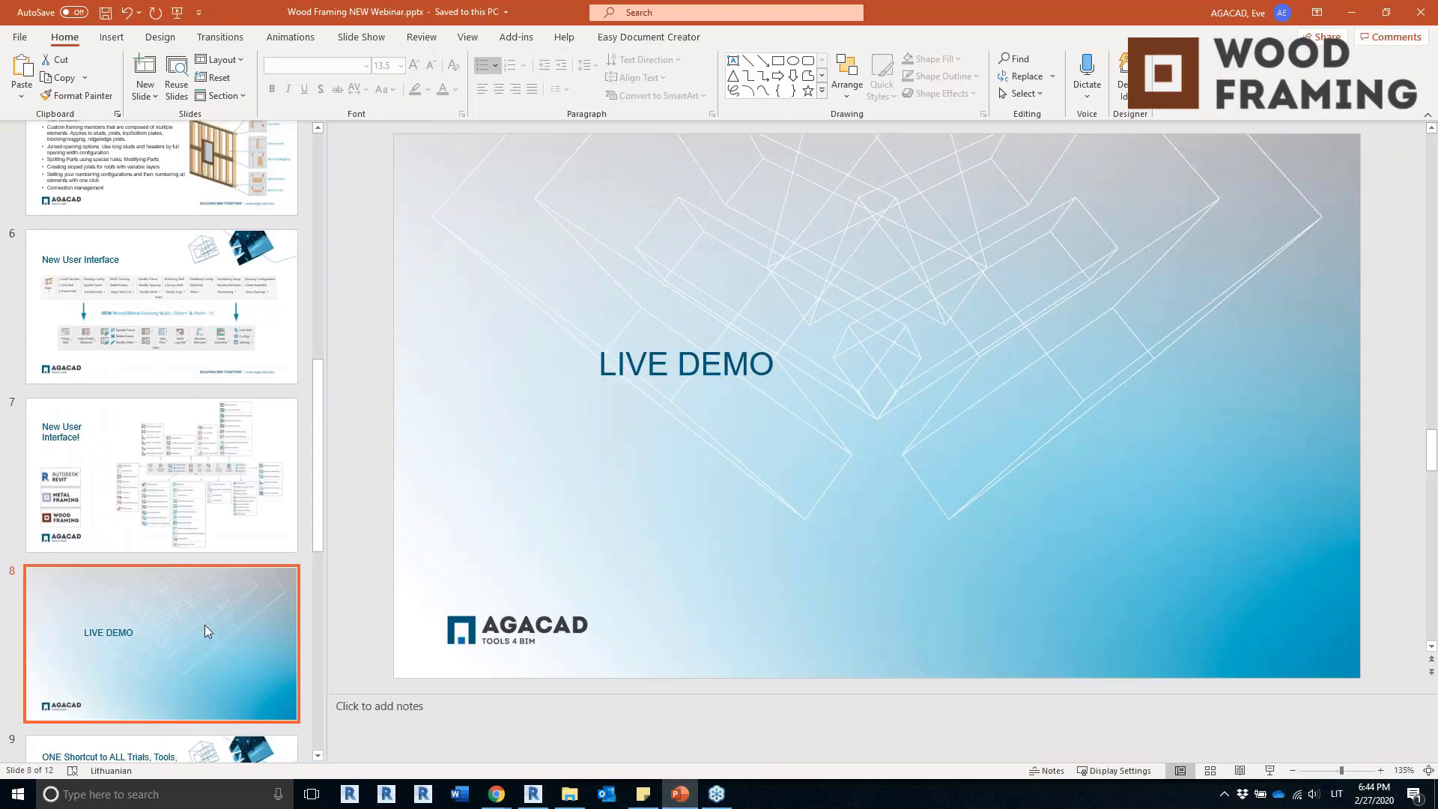
{"action": "scroll", "coordinate": [187, 621], "scroll_direction": "down", "scroll_amount": 2}
{"action": "left_click", "coordinate": [158, 671]}
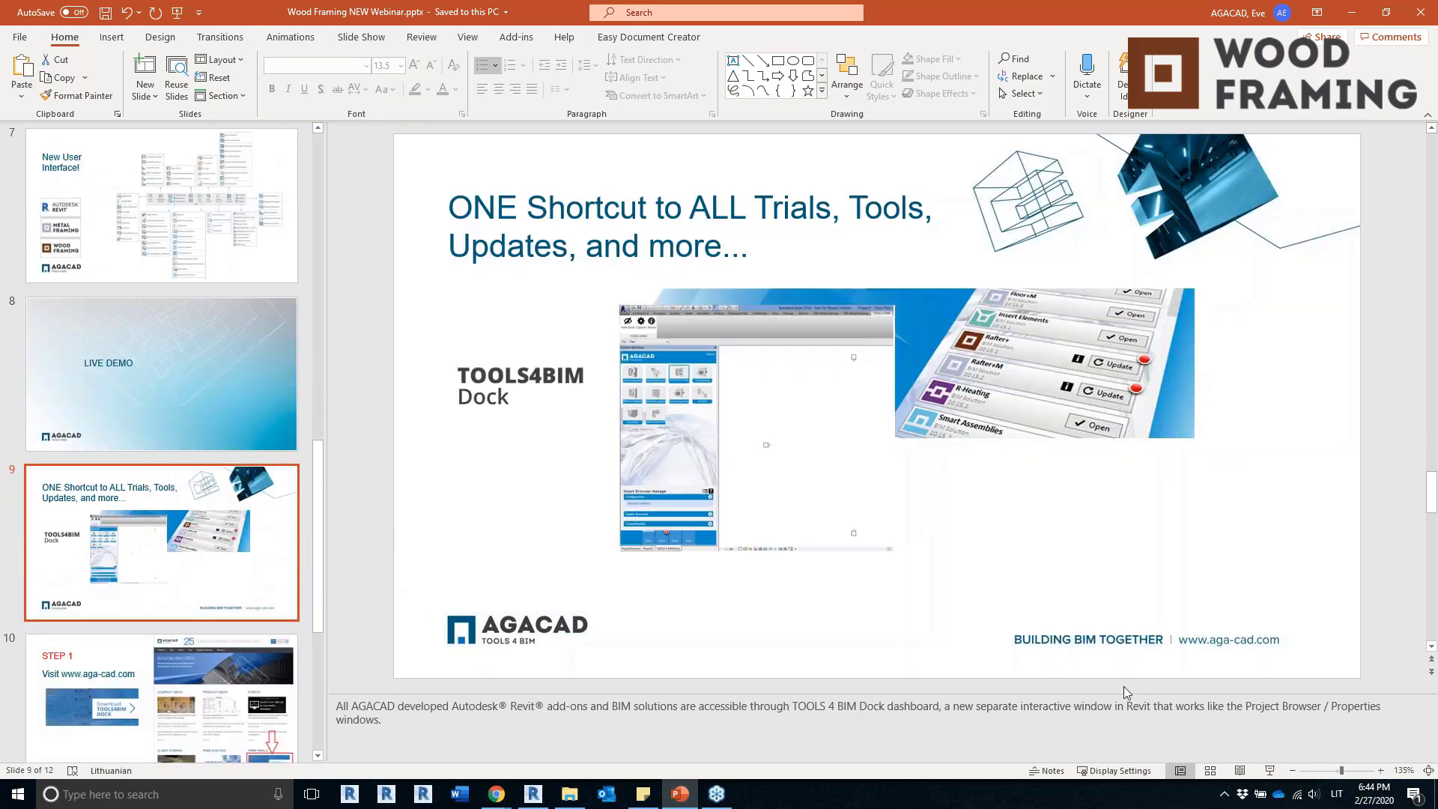
{"action": "left_click", "coordinate": [1269, 769]}
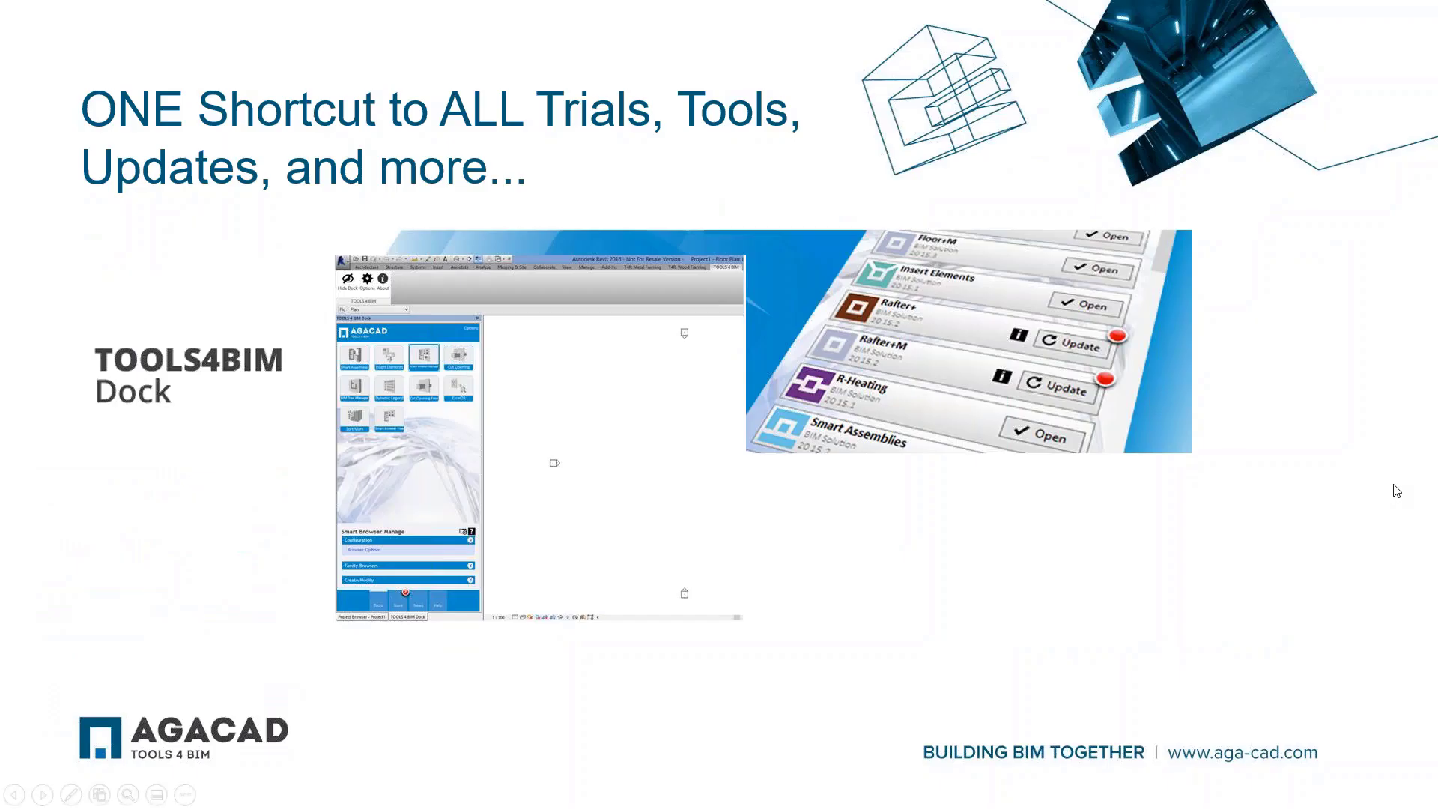